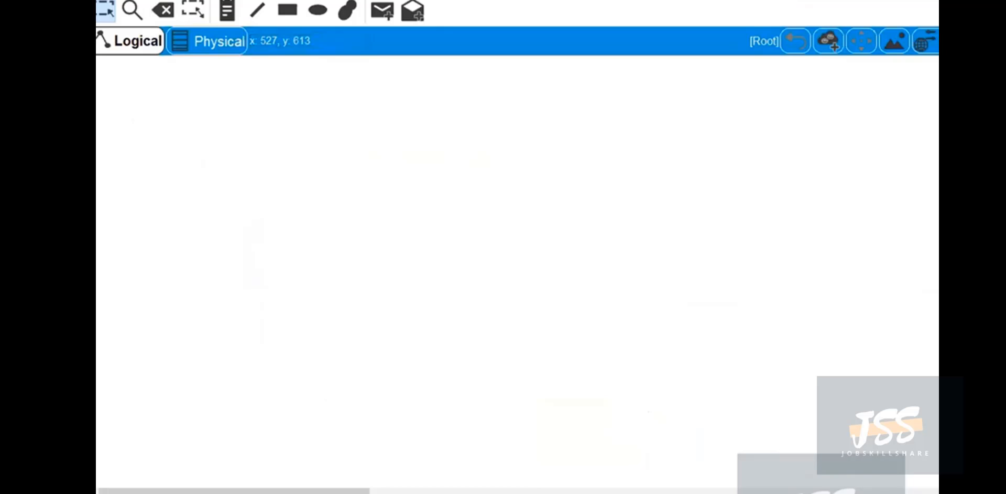
Place two PCs and two 2960-24TT switches in the workspace, with the switches between the PCs and the second PC lowest.
drag(323, 490, 286, 145)
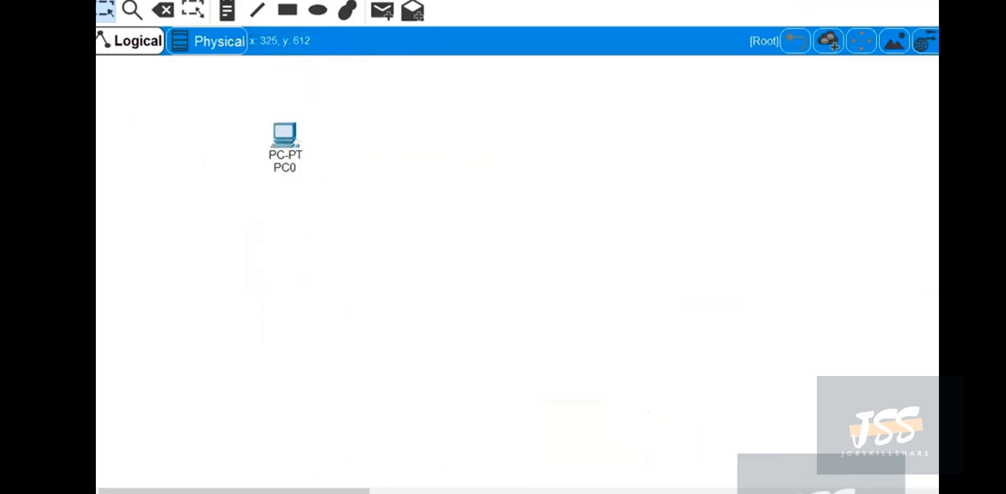
click(442, 382)
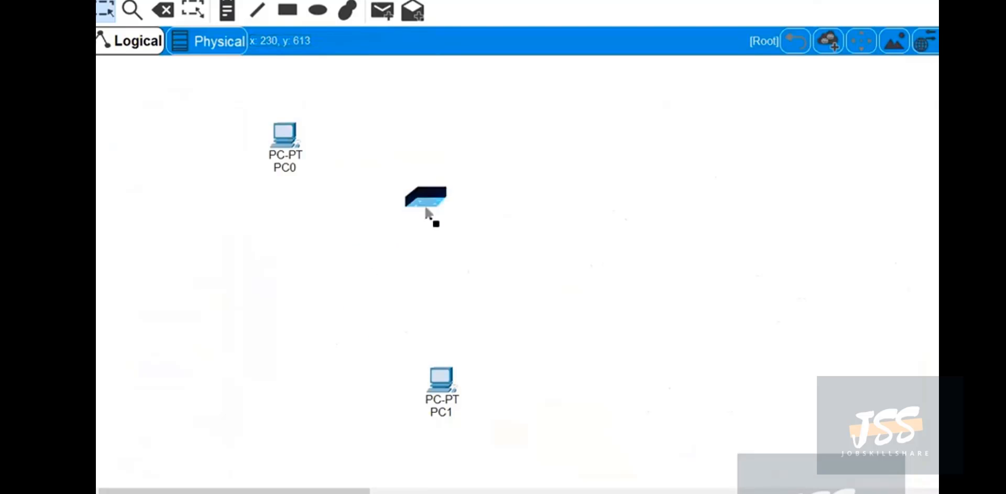
click(405, 216)
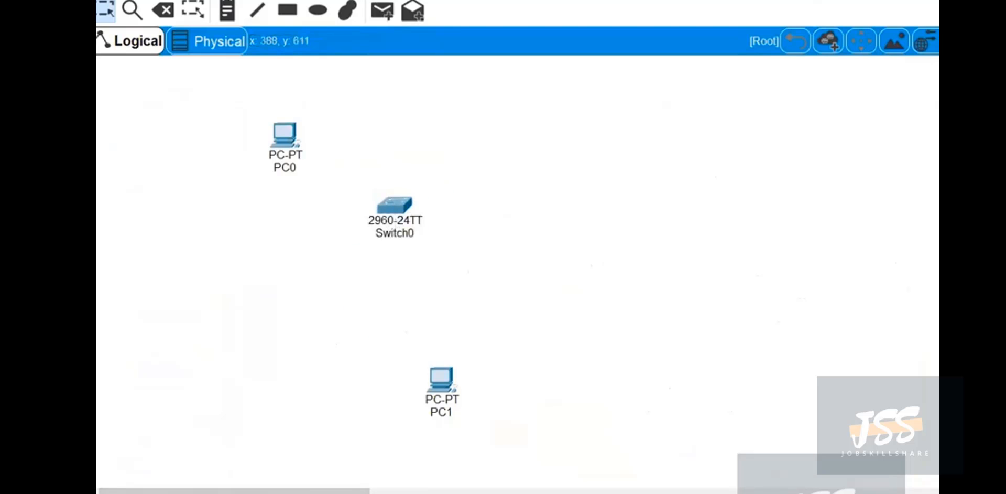
click(443, 290)
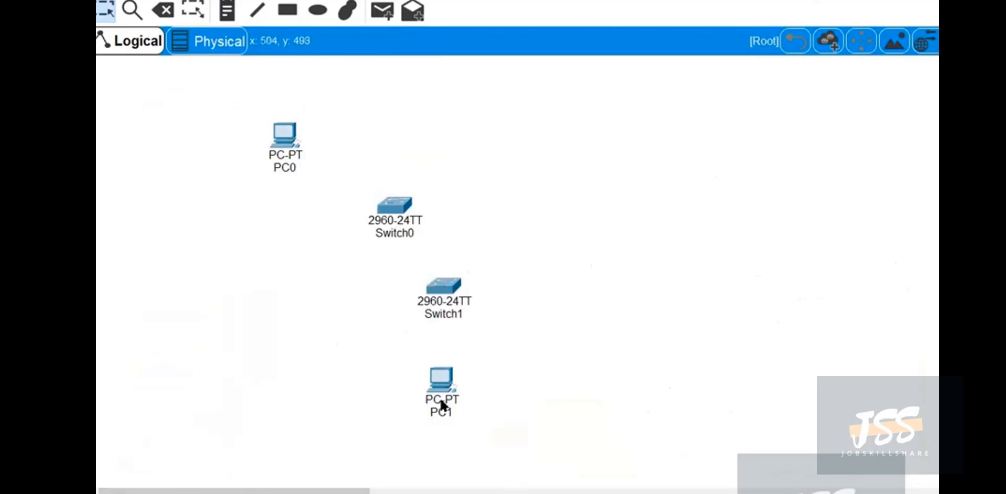
drag(440, 404, 426, 424)
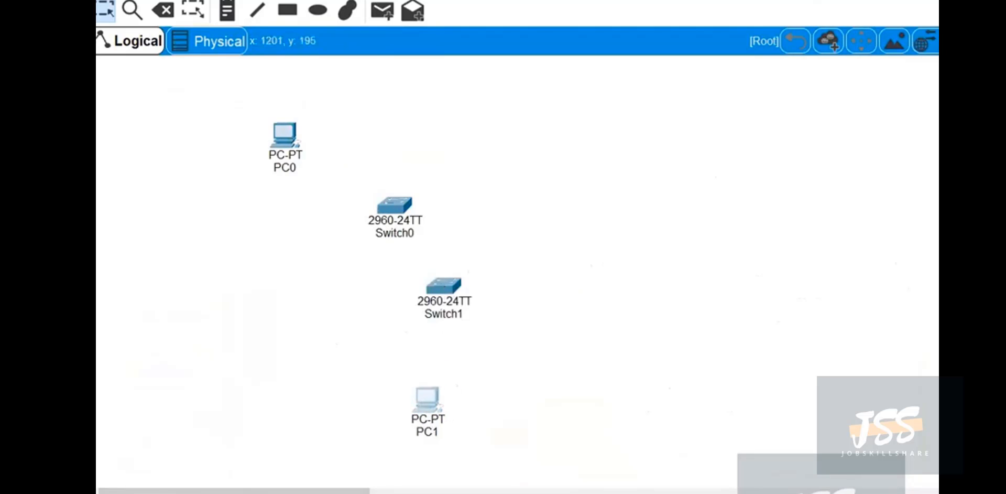
click(851, 241)
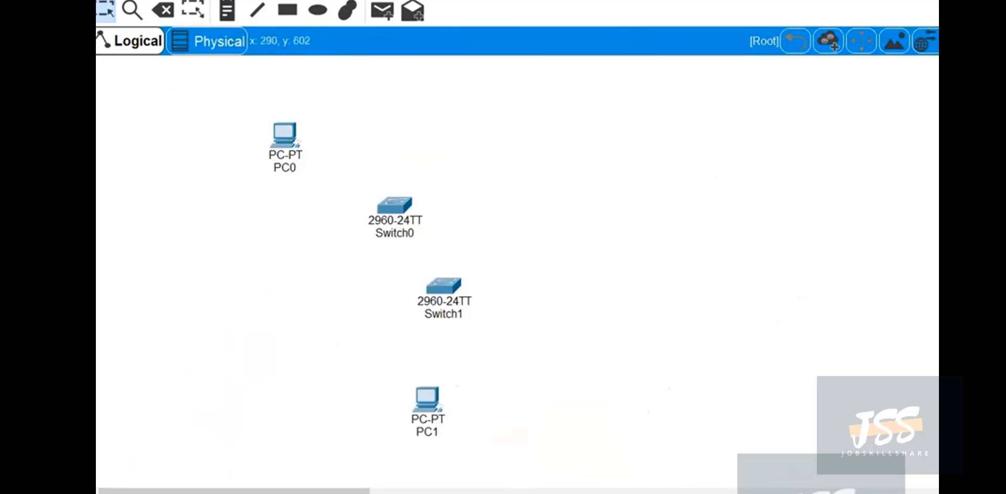
Cable PC0 Fa0 to Switch0 Fa0/1, Switch0 Fa0/2 to Switch1 Fa0/1, and Switch1 Fa0/2 to PC1 Fa0.
click(301, 143)
click(398, 205)
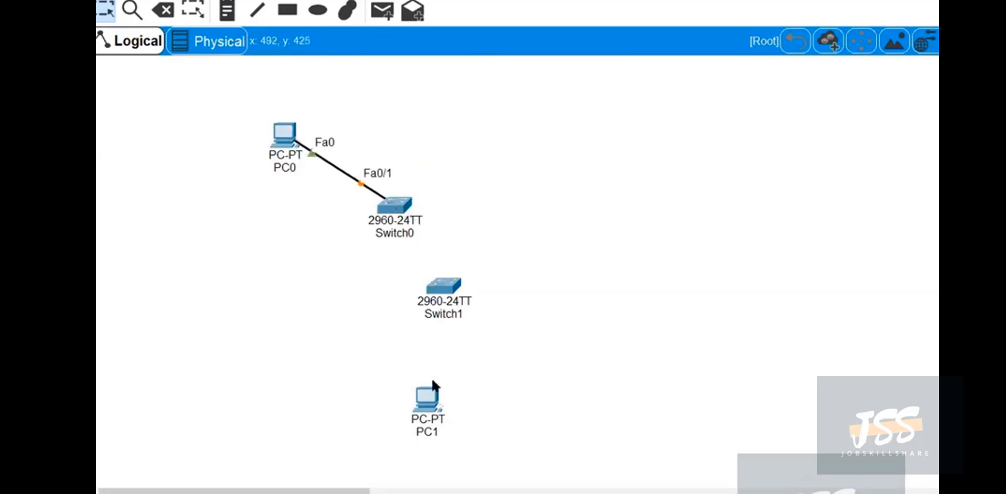
click(405, 204)
click(445, 275)
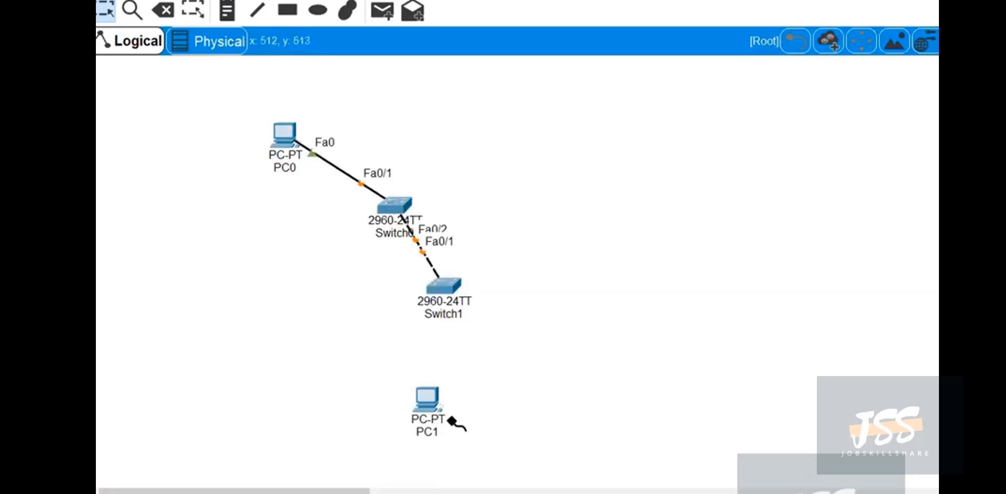
click(444, 285)
click(427, 398)
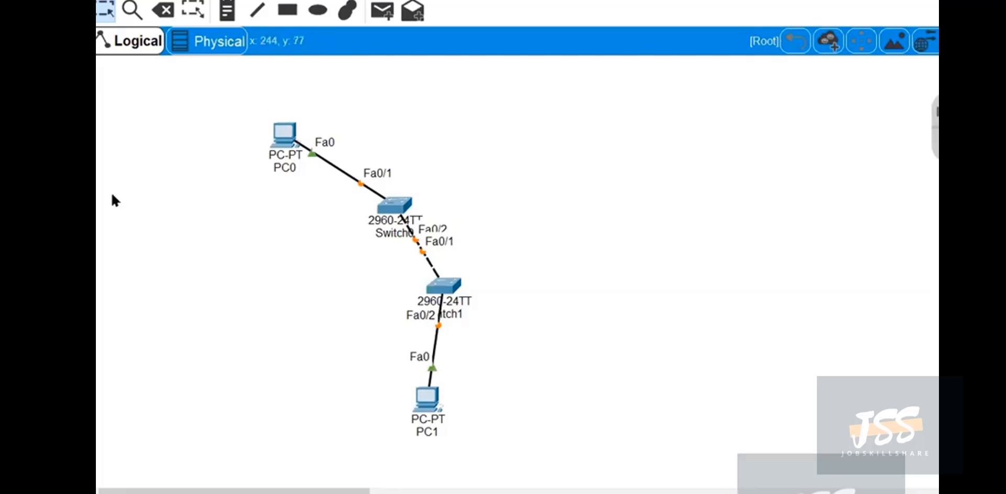
Spread out the topology by moving both switches slightly up and right and PC1 slightly left.
drag(394, 205, 404, 173)
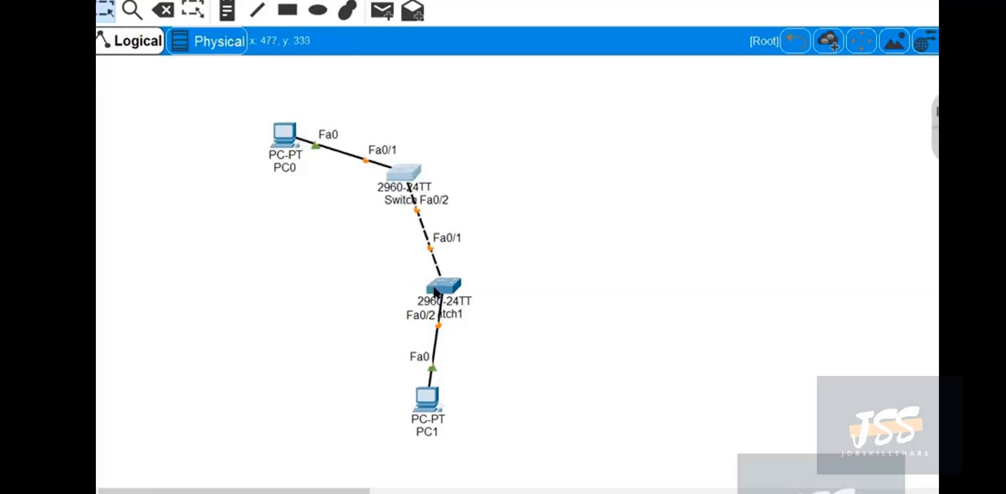
drag(448, 287, 457, 266)
drag(421, 402, 398, 398)
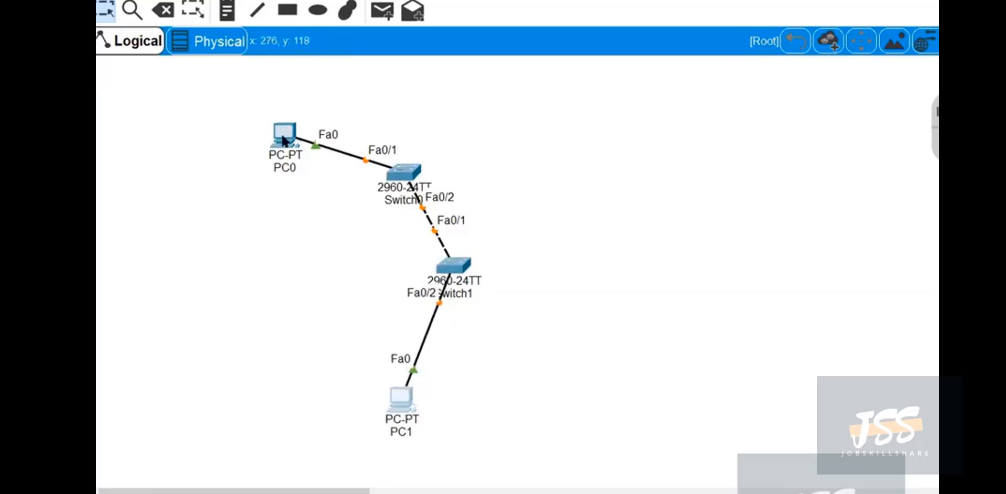
Add a text note reading 192.168.1.1 beneath PC0.
click(227, 11)
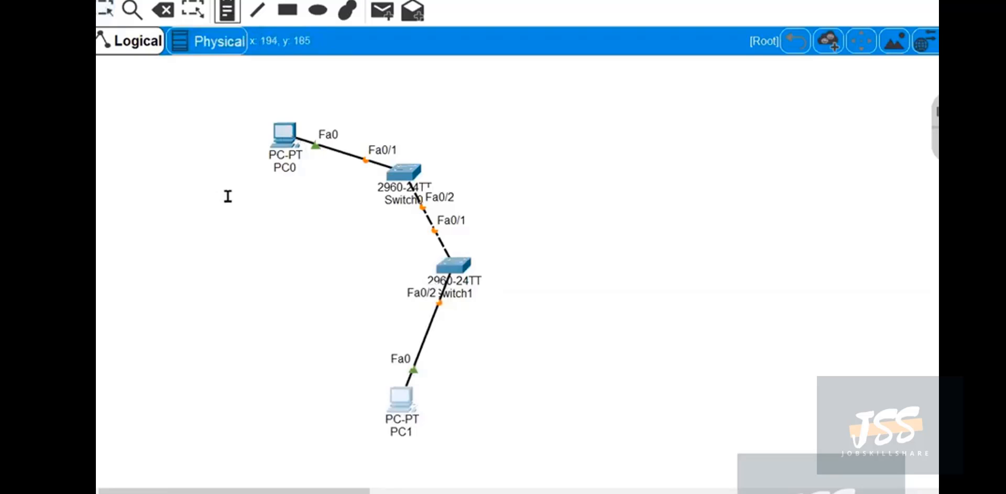
click(226, 186)
text(192.168.1)
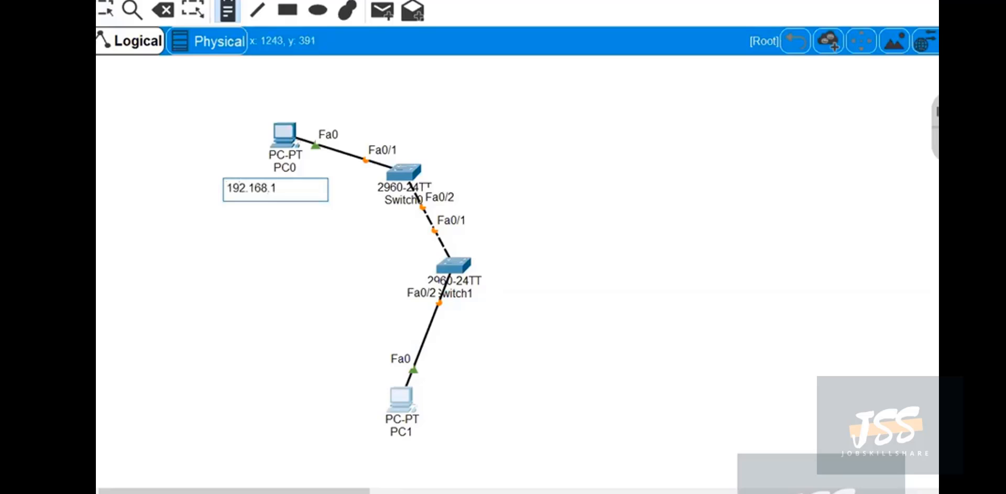
text(.1)
Add a text note reading 192.168.1.2 beneath PC1 and move it closer to the device.
click(362, 450)
text(192.1)
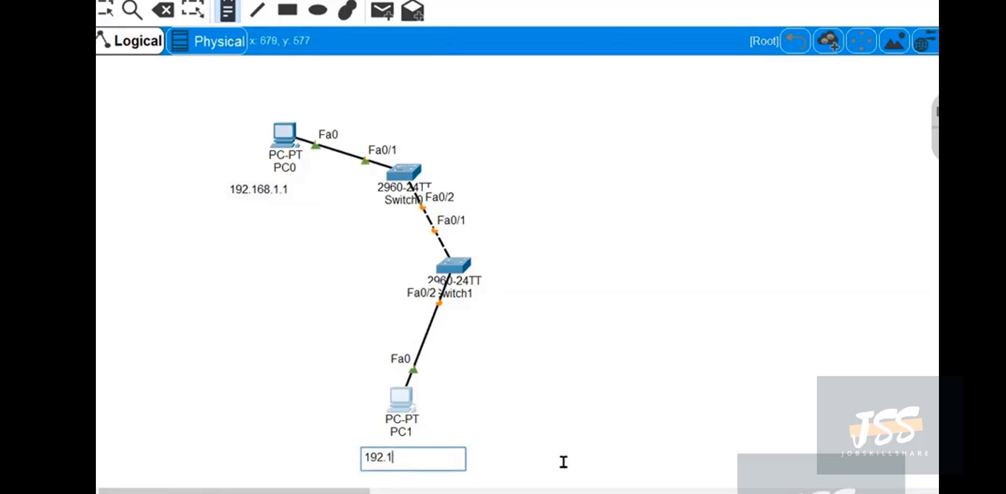
text(68.1.2)
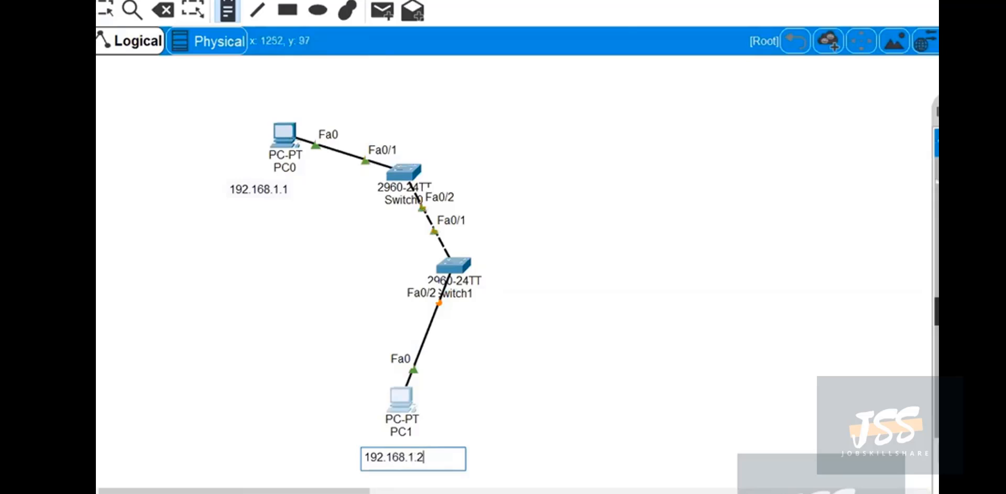
click(933, 315)
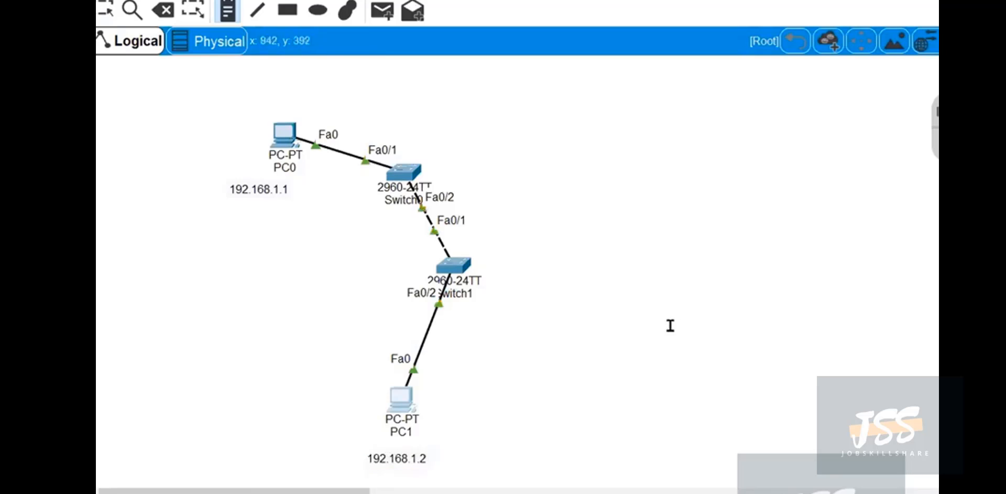
click(105, 10)
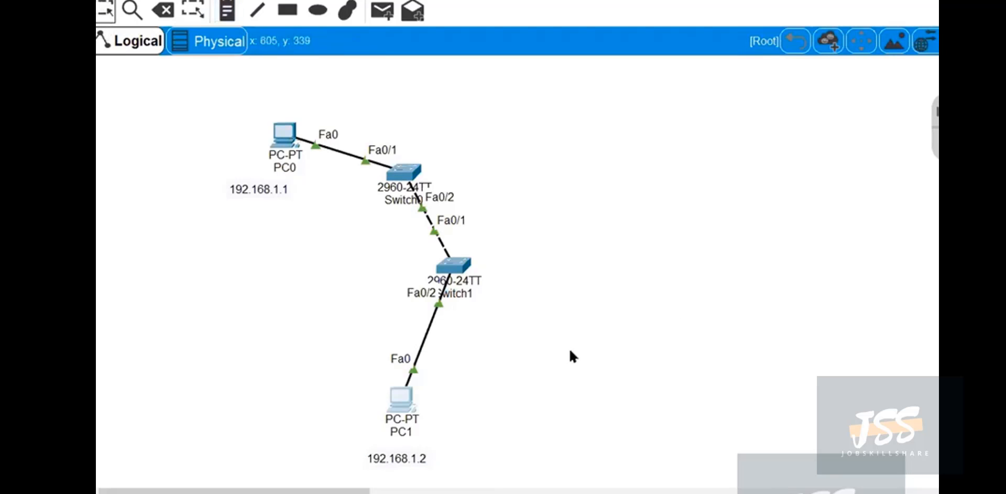
drag(419, 454, 419, 445)
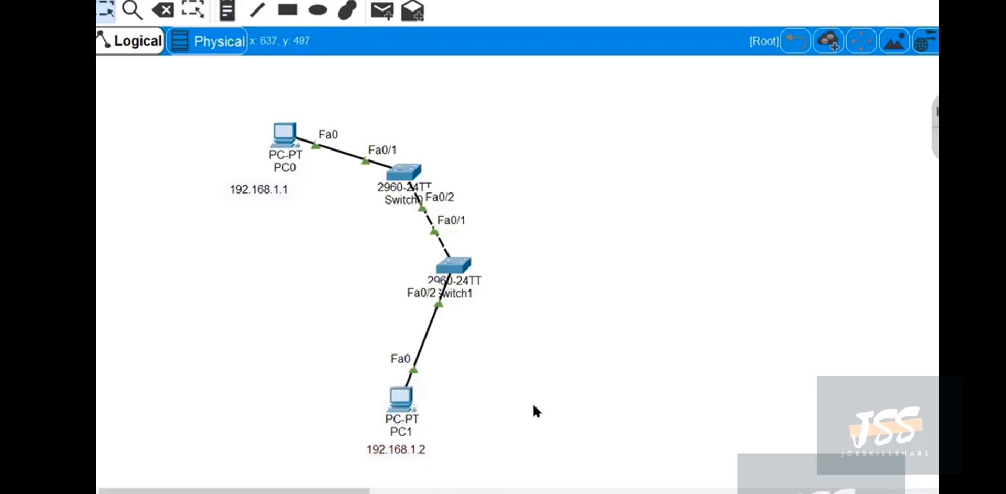
Give PC0 the static IP address 192.168.1.1 with subnet mask 255.255.255.0 and close its window.
click(283, 133)
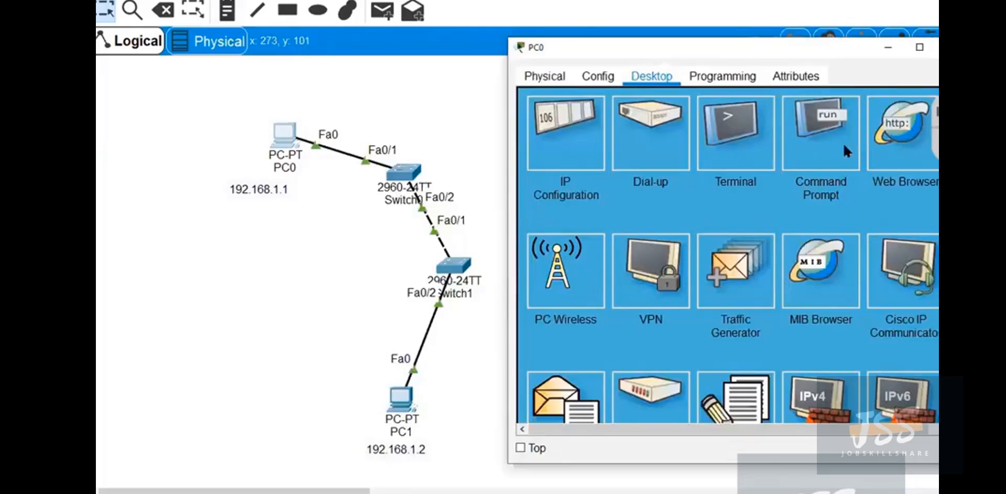
click(566, 173)
click(698, 180)
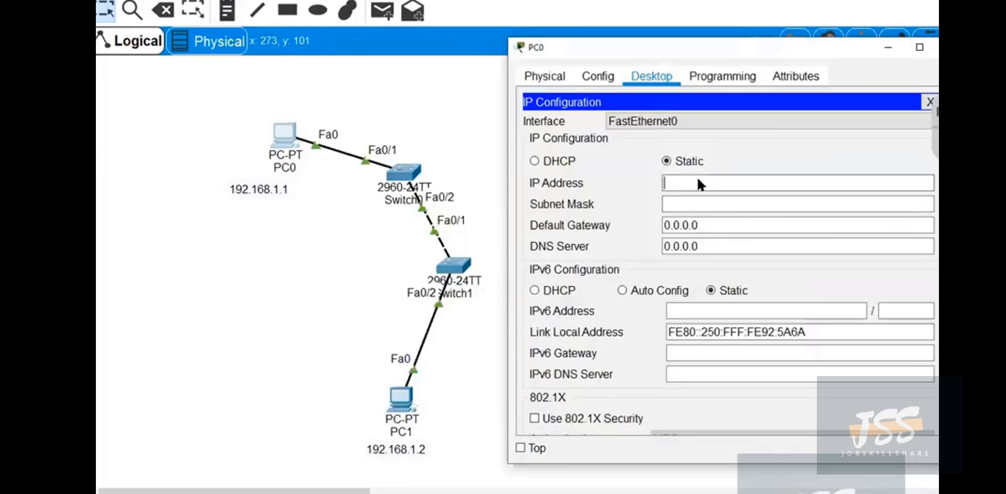
text(192.168.)
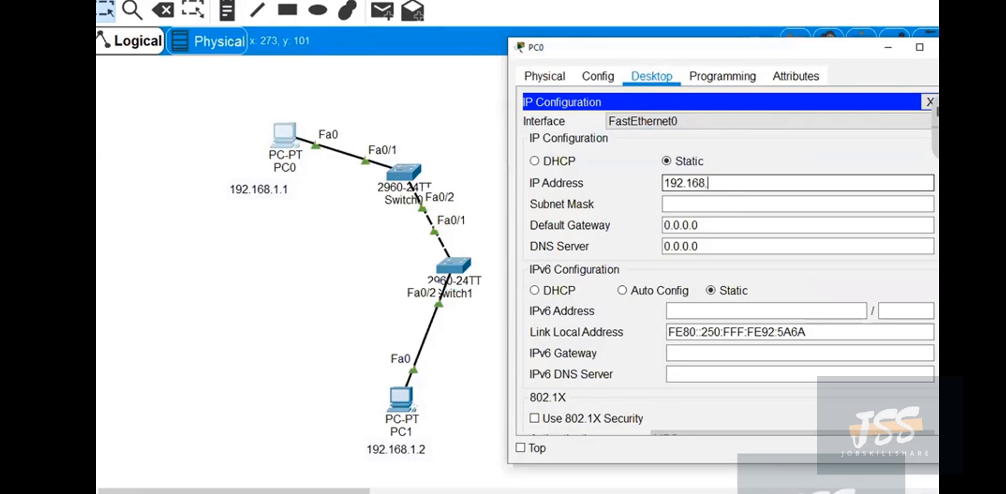
text(1.1)
key(Tab)
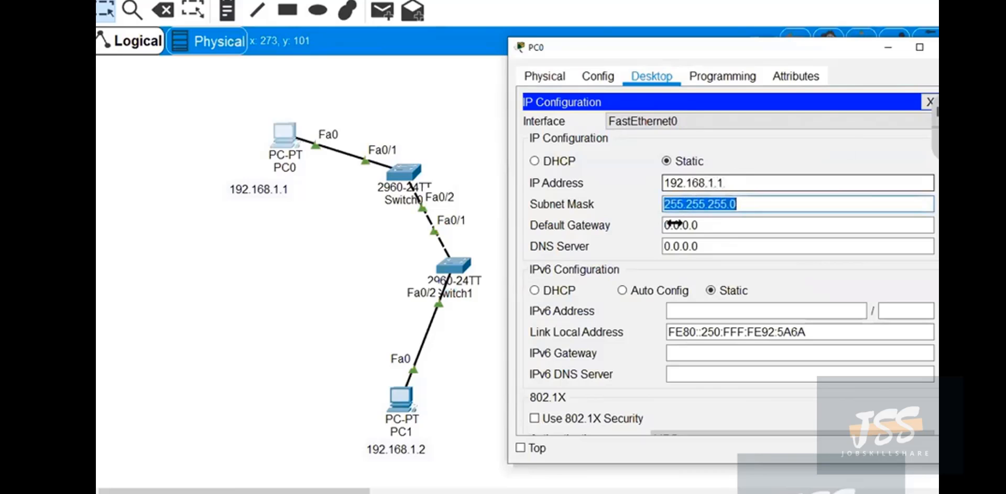
click(753, 220)
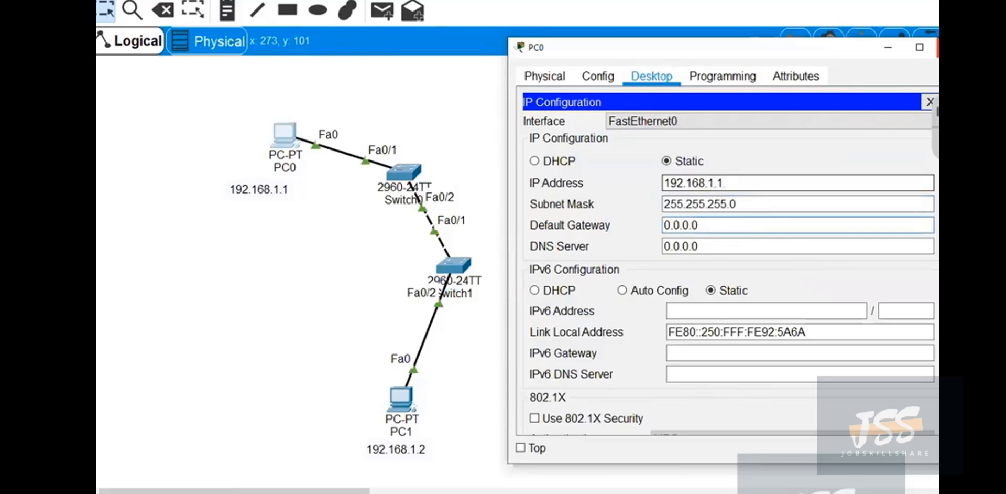
click(951, 47)
Give PC1 the static IP address 192.168.1.2 with subnet mask 255.255.255.0 and close its window.
click(400, 398)
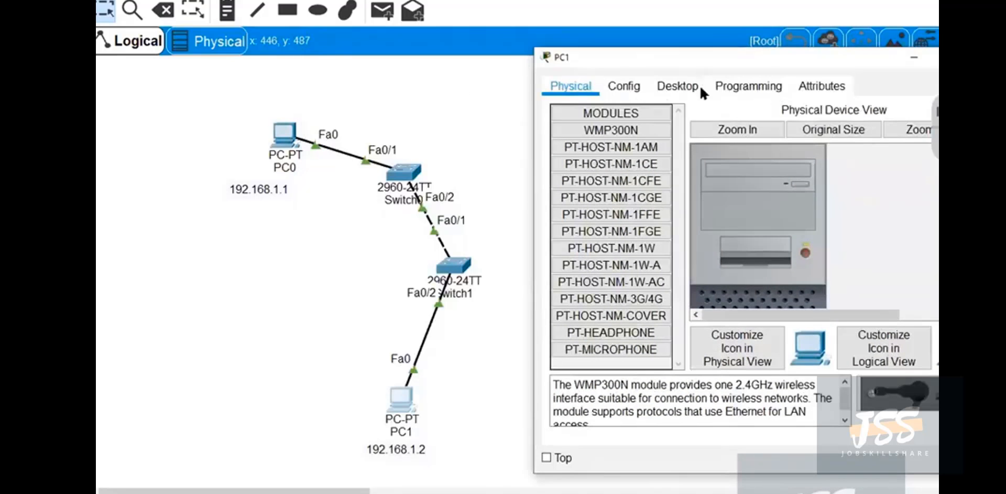
click(691, 85)
click(631, 162)
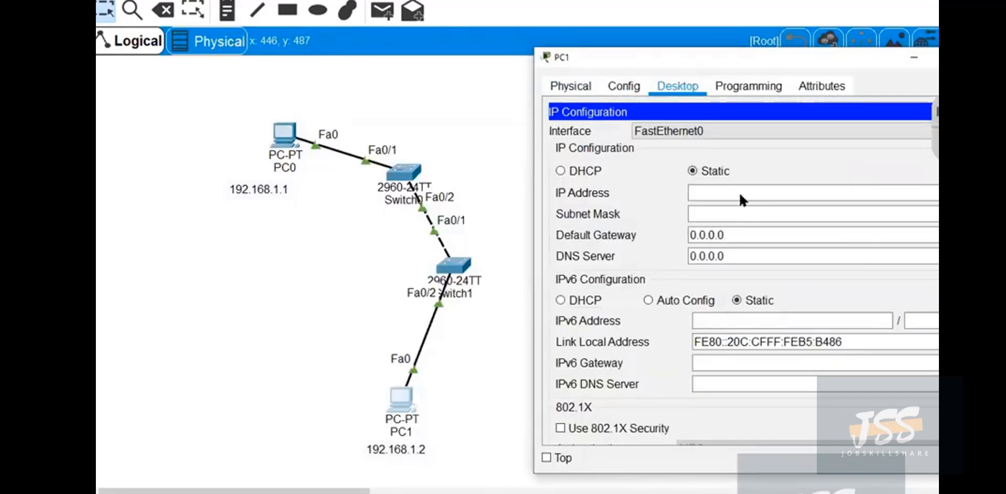
click(720, 191)
text(192.168.1.2)
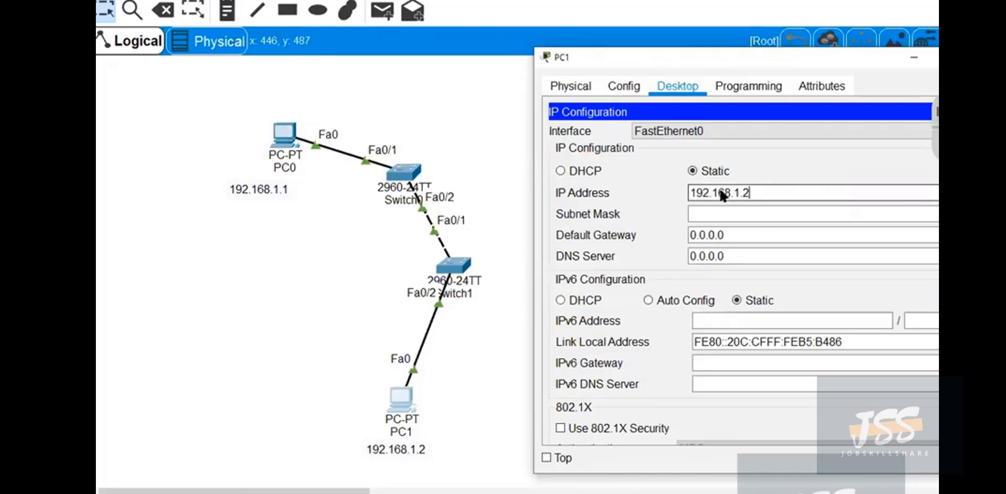
key(Tab)
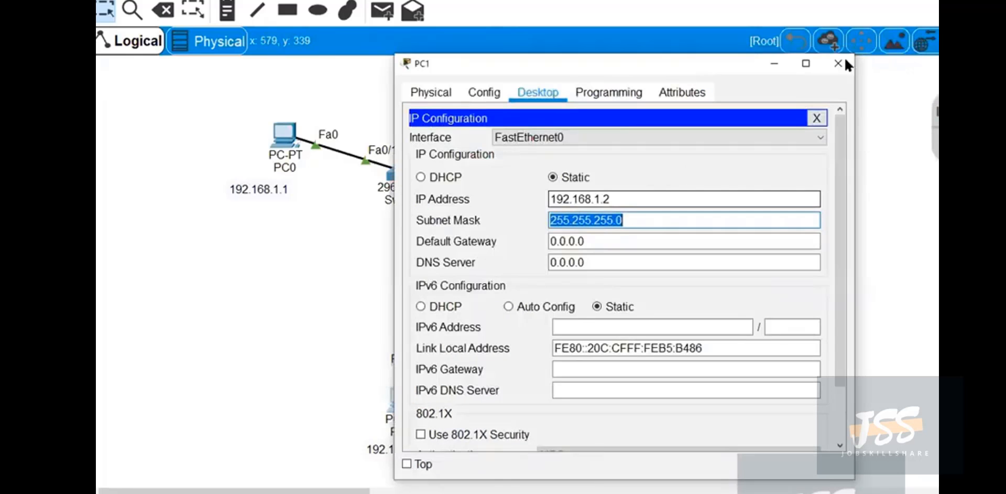
click(841, 57)
Reposition both switches, PC1 and the two IP address notes to space out the topology and align each note under its PC.
drag(451, 264, 478, 269)
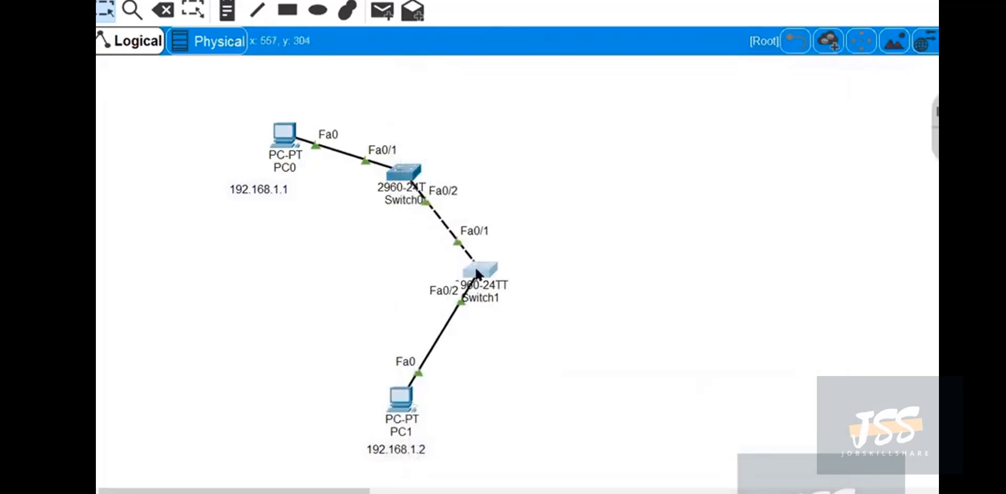
drag(401, 176, 409, 147)
drag(481, 269, 477, 254)
drag(403, 399, 407, 384)
drag(390, 439, 394, 429)
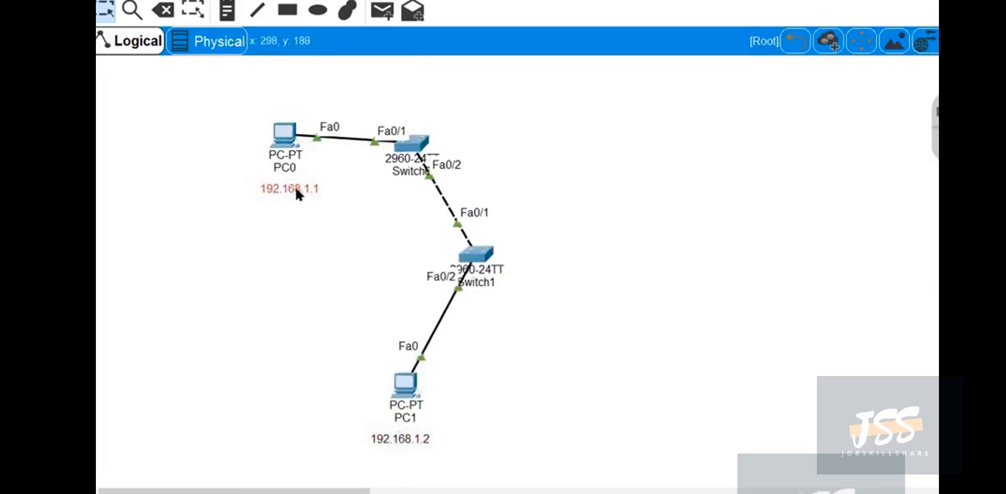
drag(295, 191, 285, 186)
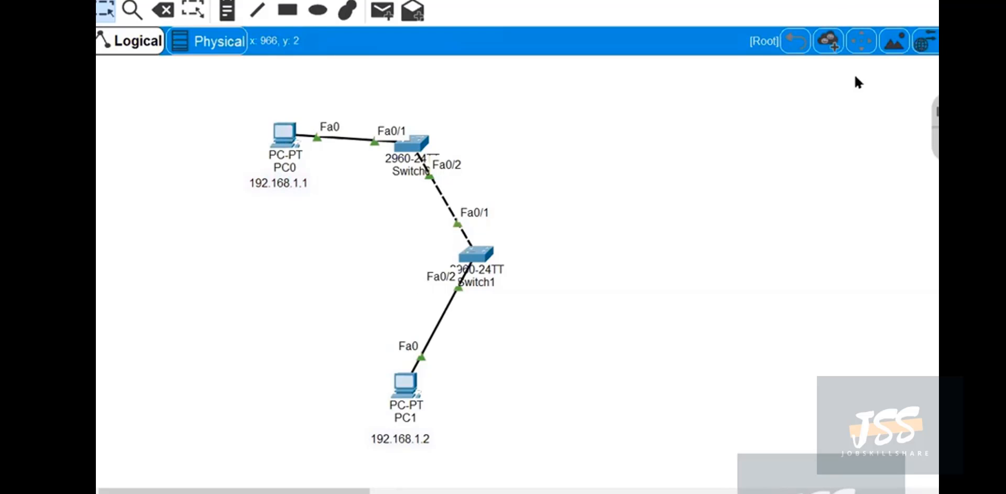
Open PC0's Command Prompt beside the topology and run ipconfig to check its IP settings.
click(283, 135)
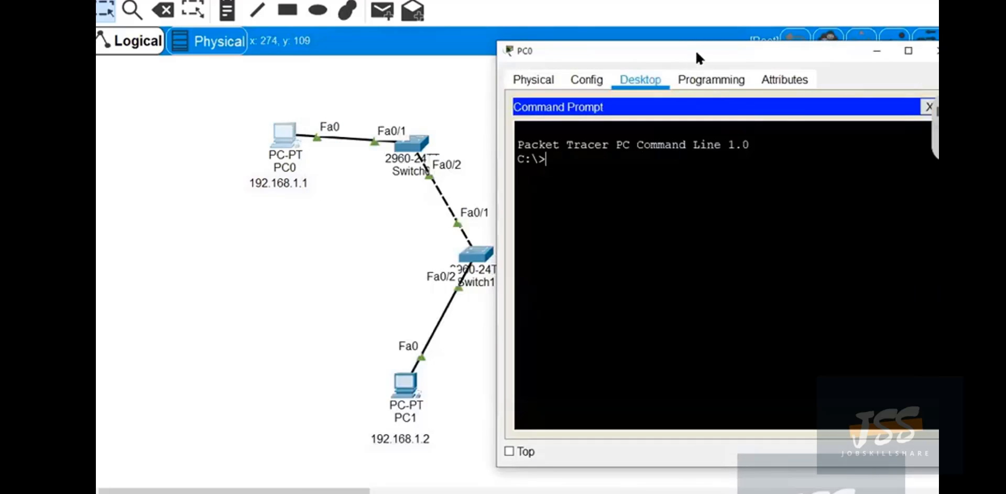
drag(695, 48, 738, 48)
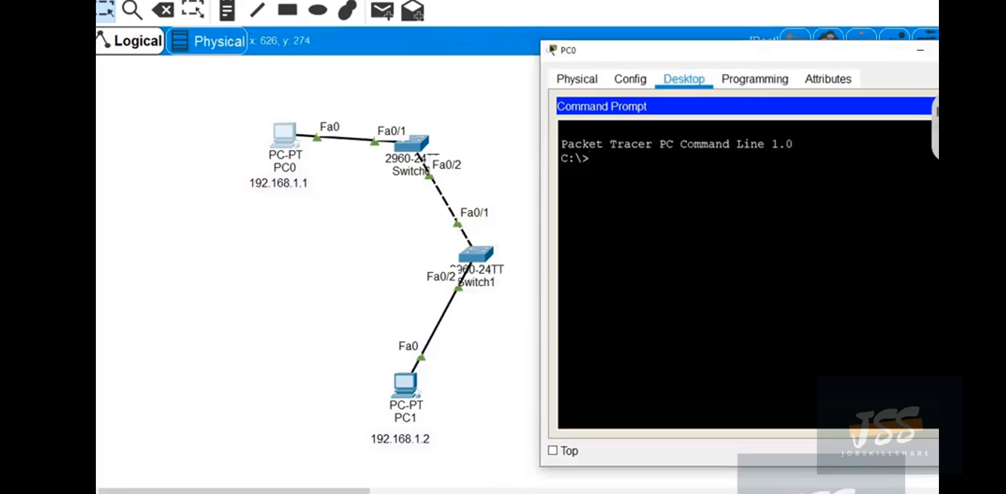
text(ipconfig)
key(Return)
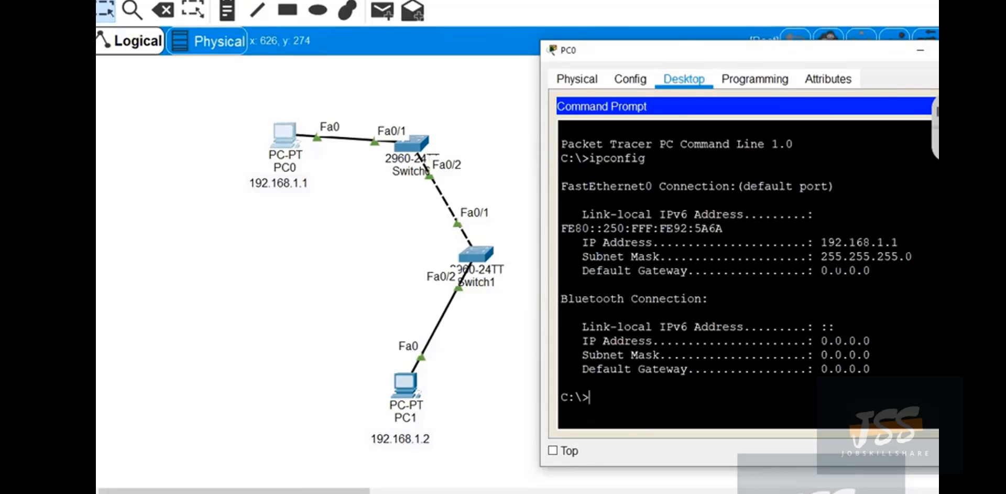
Ping 192.168.1.2 from PC0's Command Prompt and close PC0's window.
text(ping 192.168.1.2)
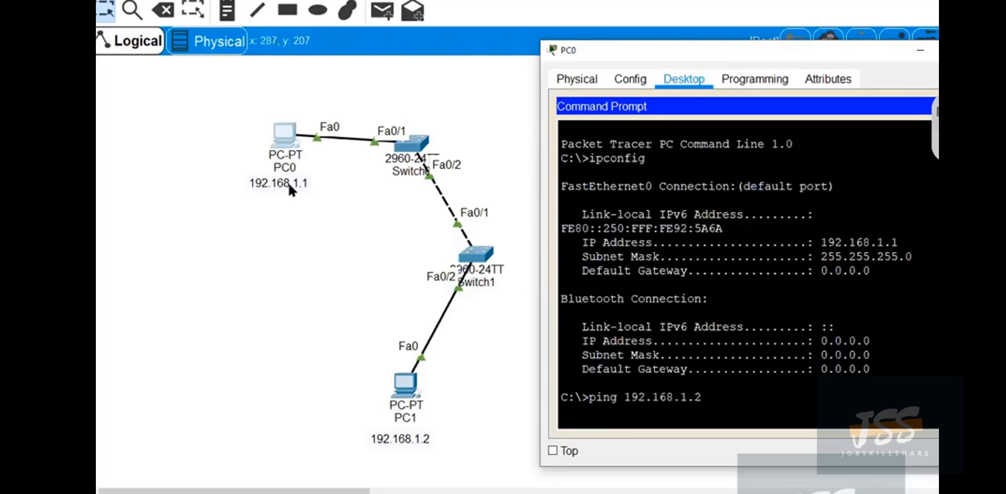
key(Return)
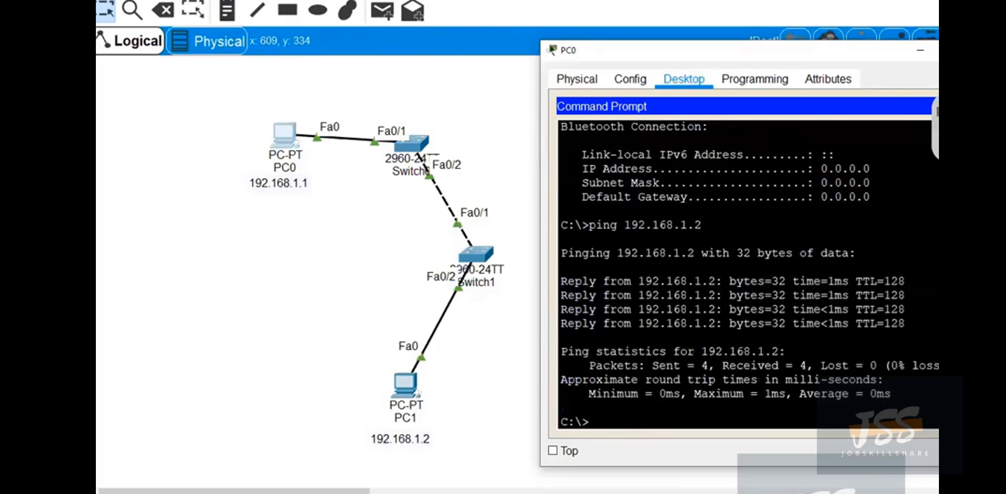
key(alt+F4)
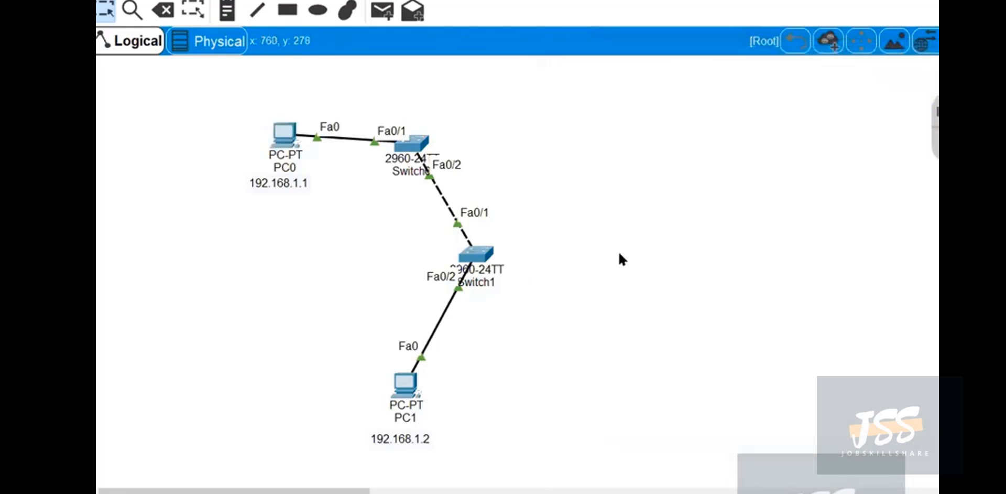
Open Switch1's command line beside the topology and enter privileged mode with enable.
click(477, 255)
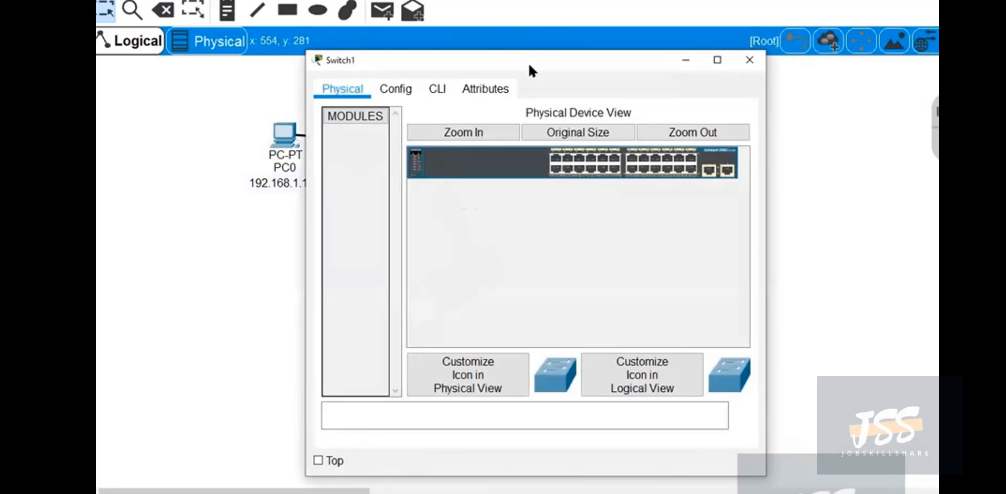
drag(522, 62, 758, 62)
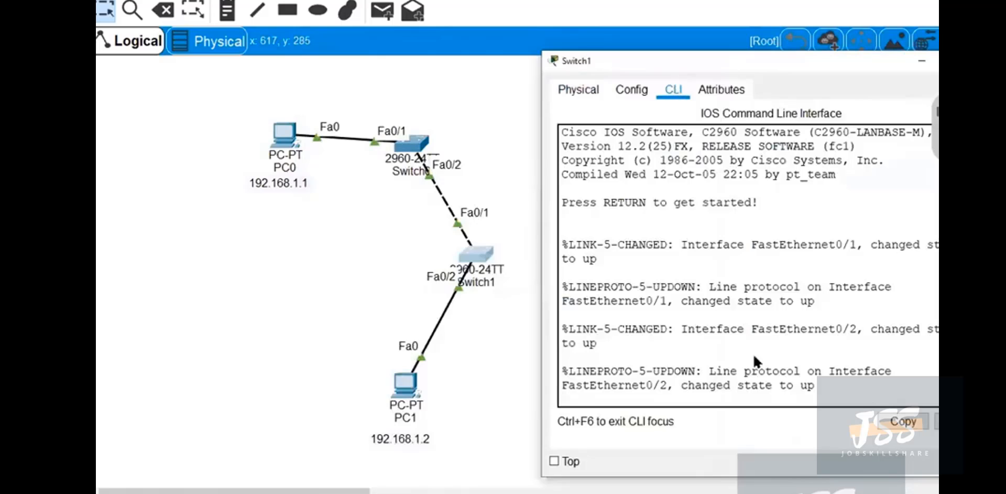
key(Return)
key(Return)
key(Return)
key(Return)
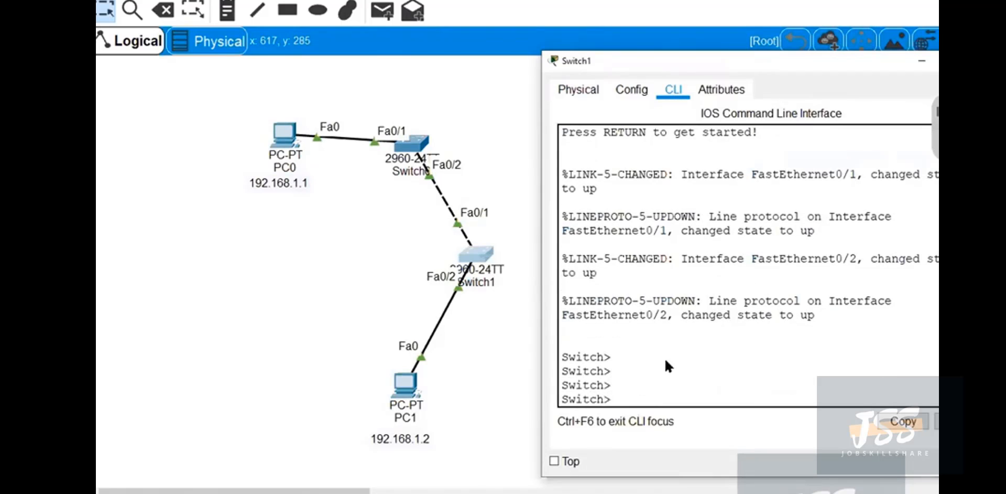
text(enable)
key(Return)
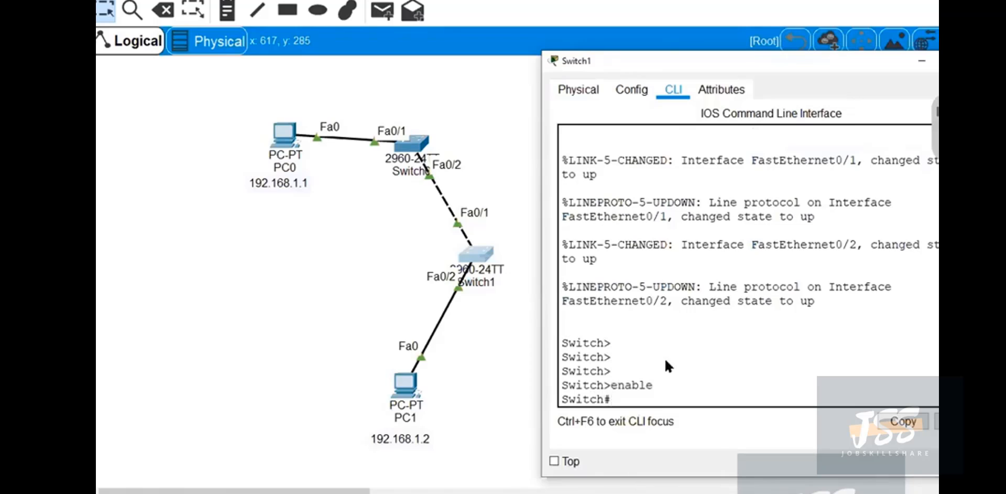
Run show mac address-table on Switch1 to examine its learned addresses and ports, and minimise its window.
text(show mac ad)
key(Tab)
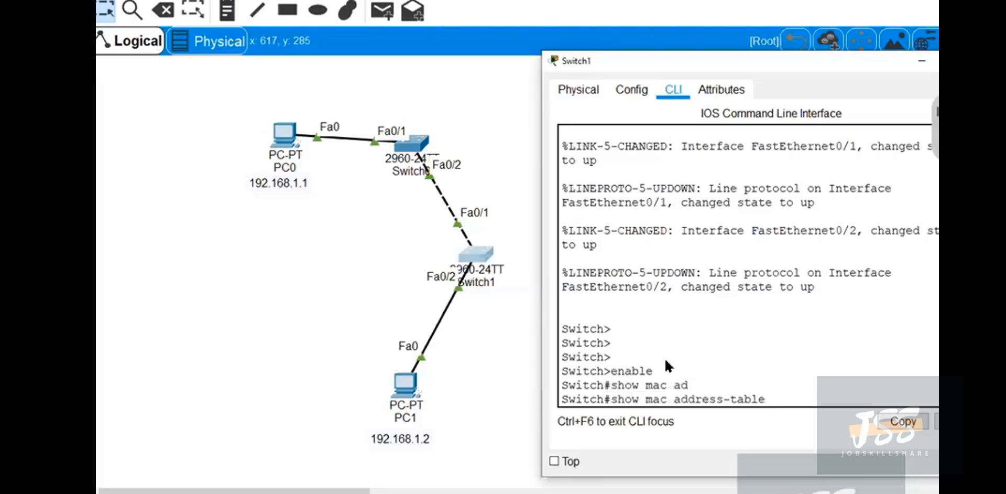
key(Return)
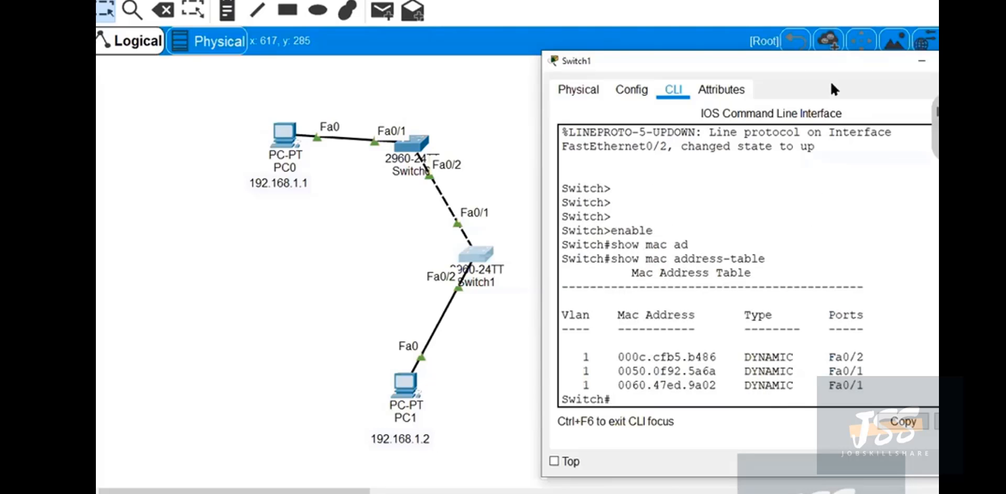
drag(792, 59, 764, 8)
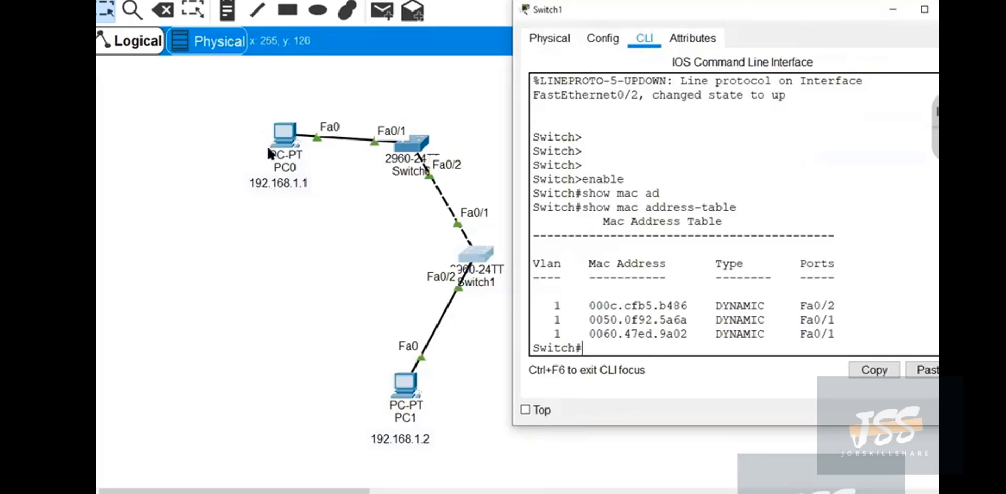
click(899, 10)
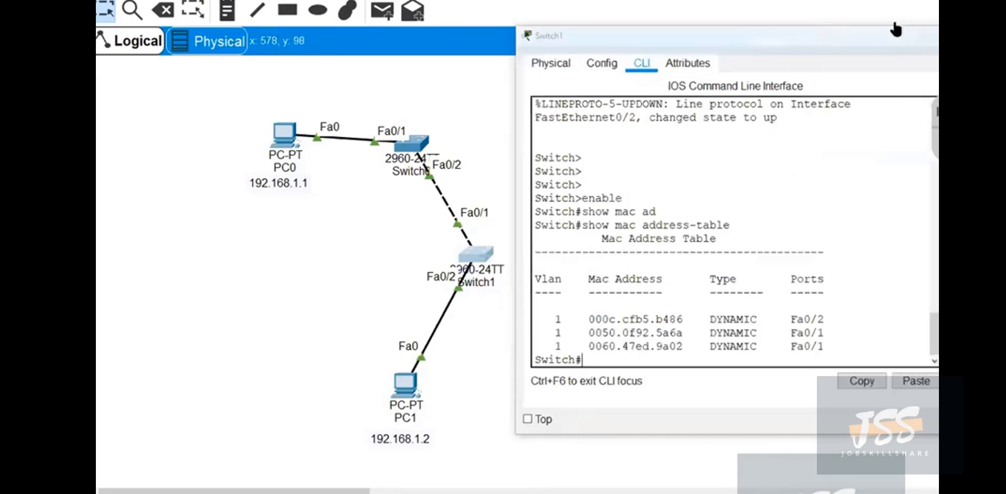
Open PC1's Command Prompt beside the topology and run ipconfig to check its IP settings.
click(404, 391)
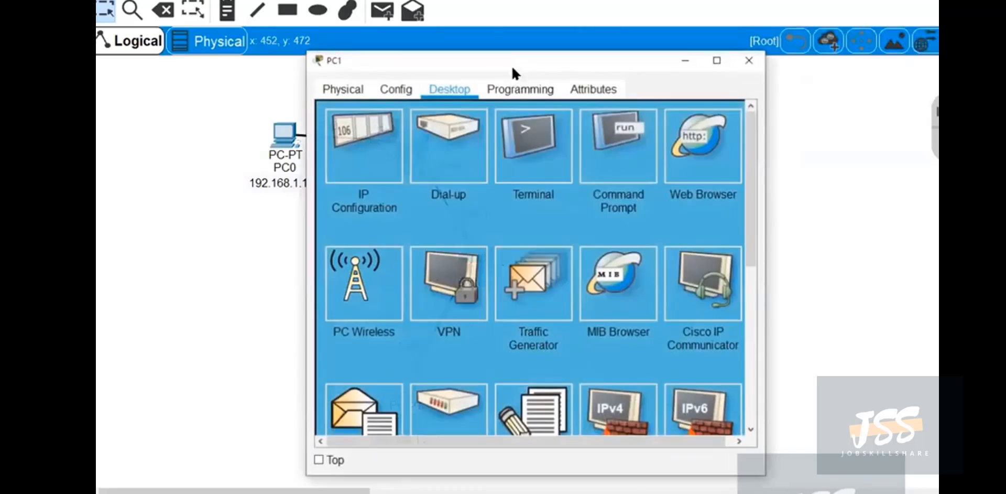
drag(507, 64, 730, 30)
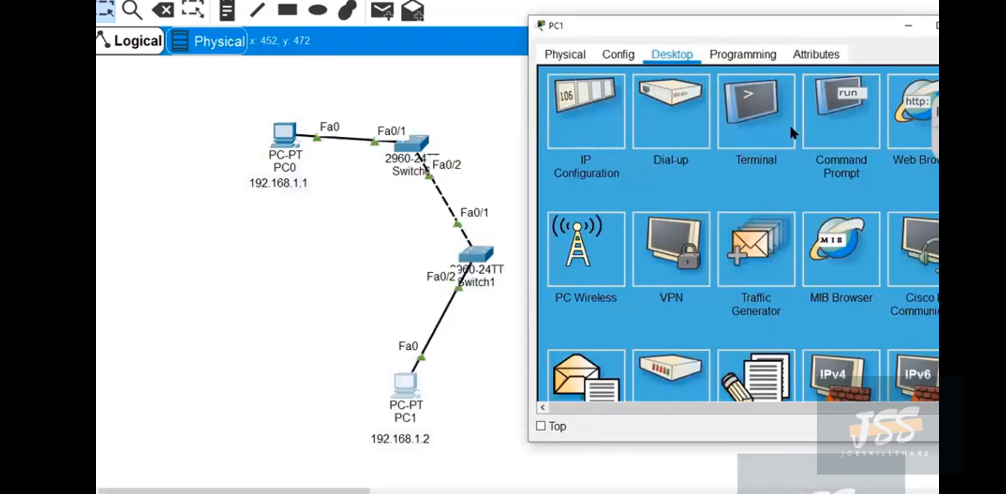
click(843, 120)
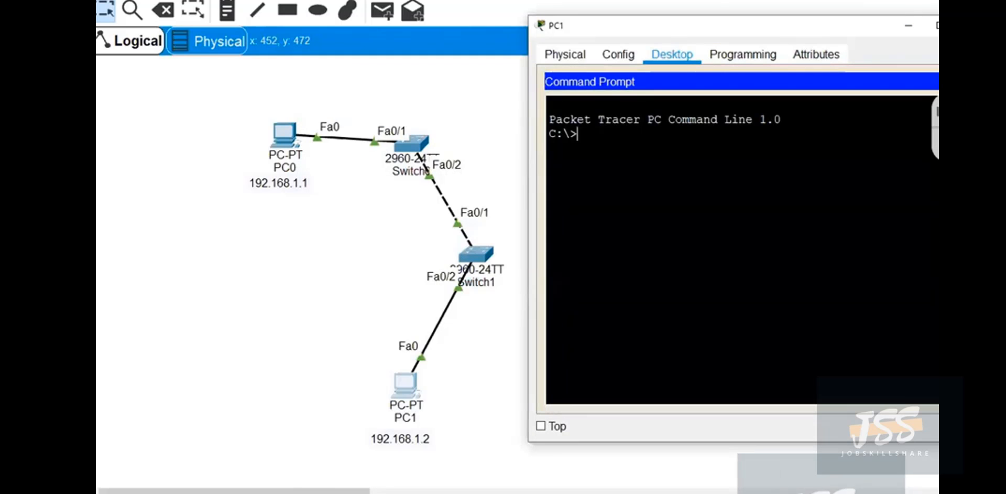
text(ipconfig)
key(Return)
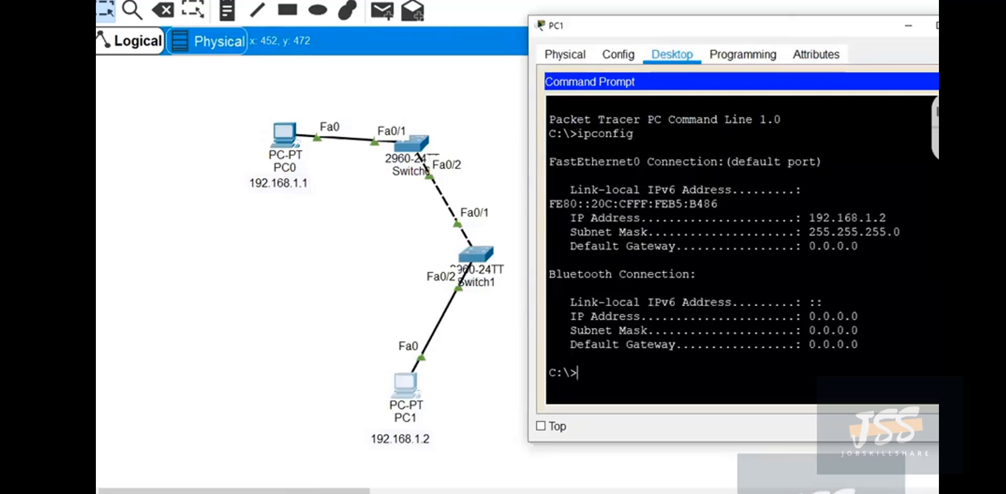
Run ipconfig /all on PC1 and find the physical address of its FastEthernet0 connection.
key(Up)
text(/a)
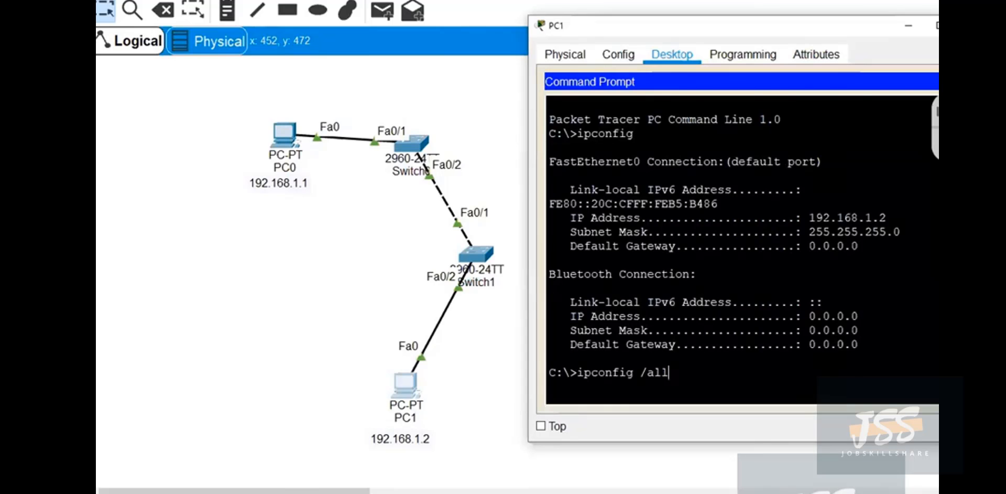
text(ll)
key(Return)
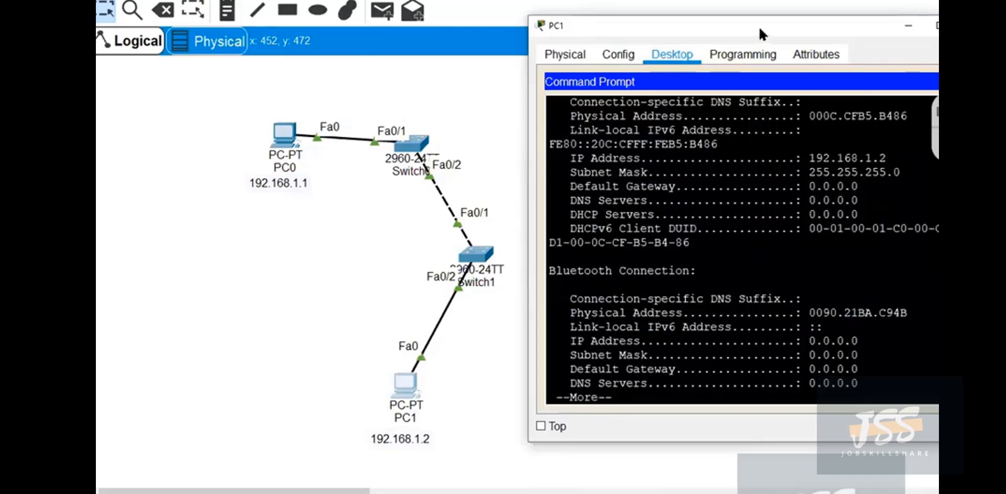
drag(692, 26, 626, 126)
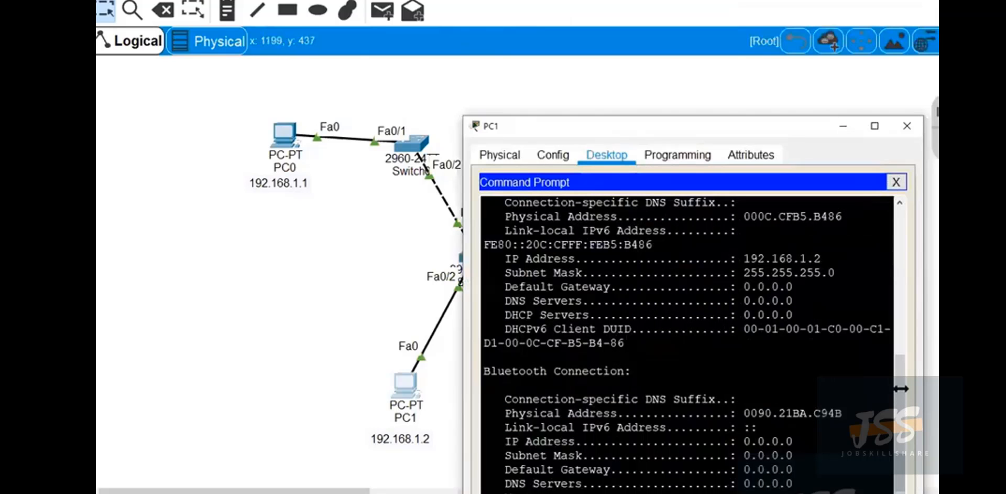
scroll(902, 367, up, 4)
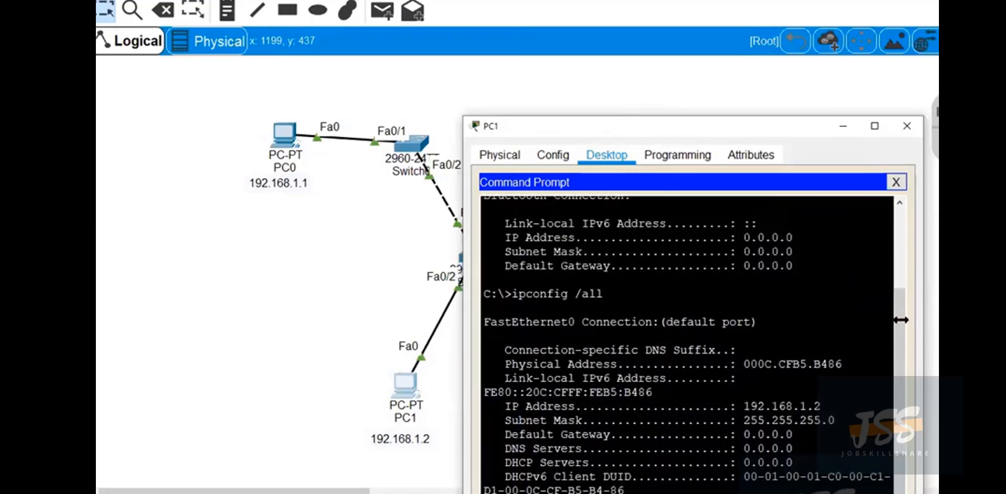
scroll(910, 259, up, 3)
scroll(909, 259, up, 2)
scroll(910, 314, down, 5)
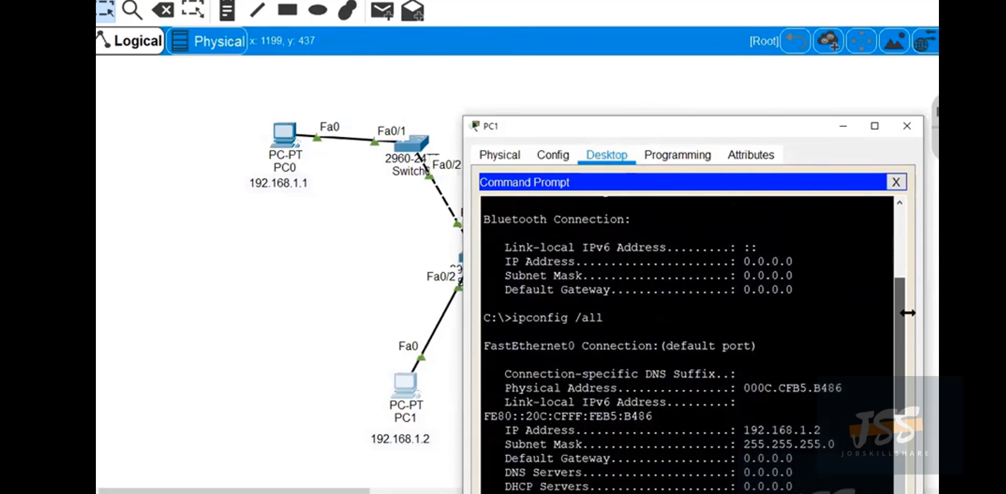
scroll(909, 337, down, 2)
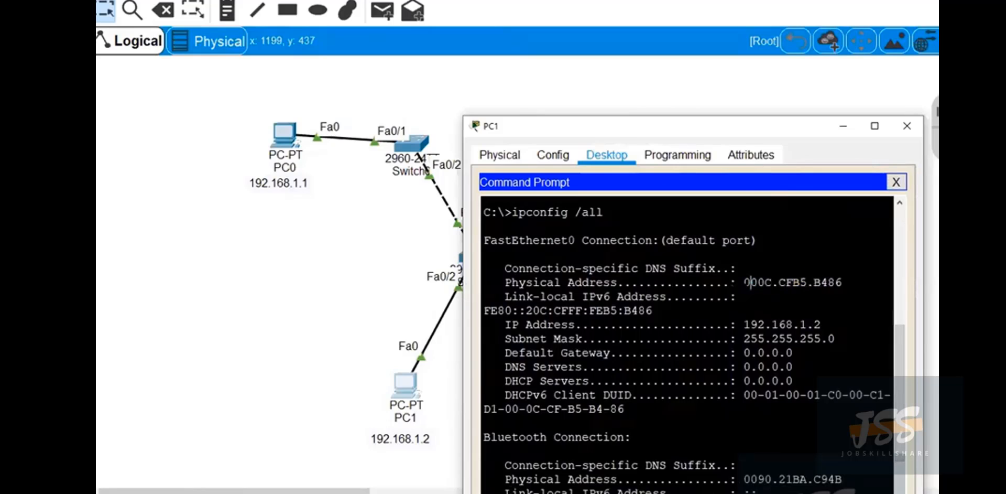
Copy PC1's FastEthernet0 physical address from the command output and minimise its window.
drag(744, 282, 839, 282)
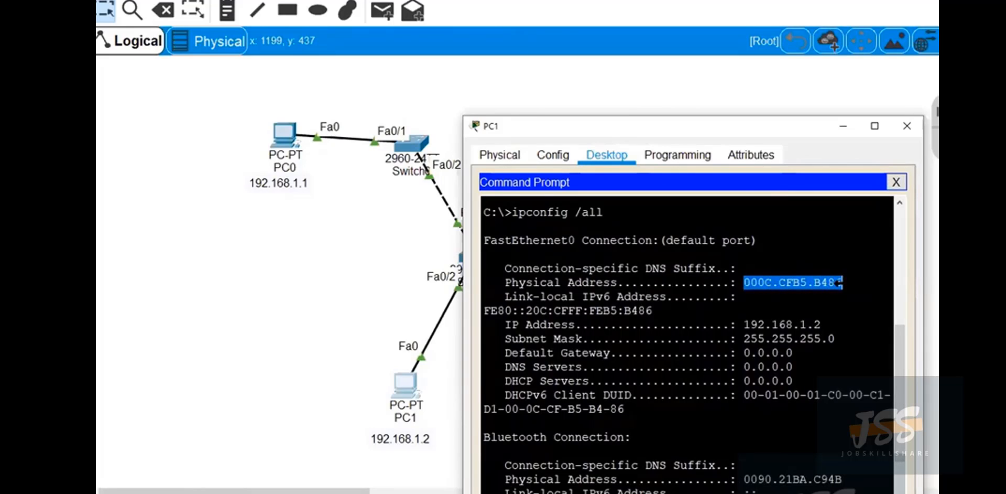
right_click(839, 283)
click(857, 290)
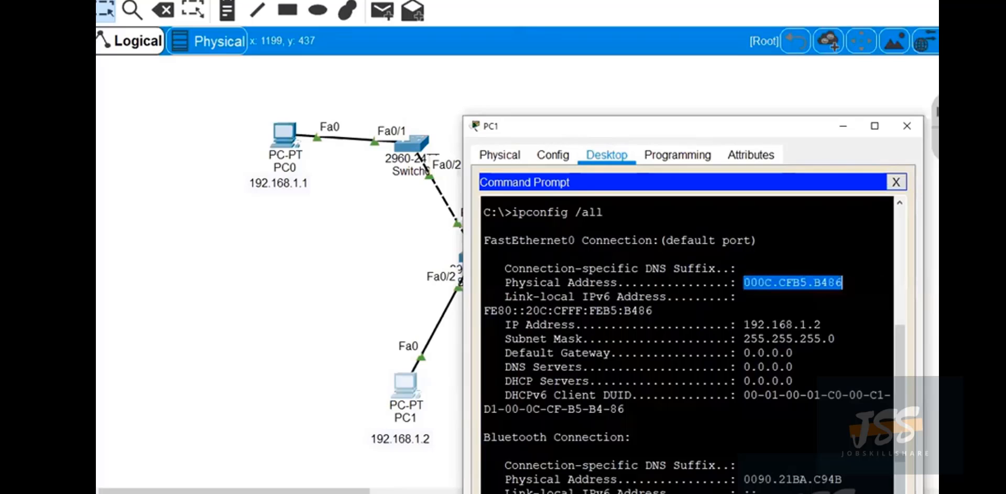
click(842, 129)
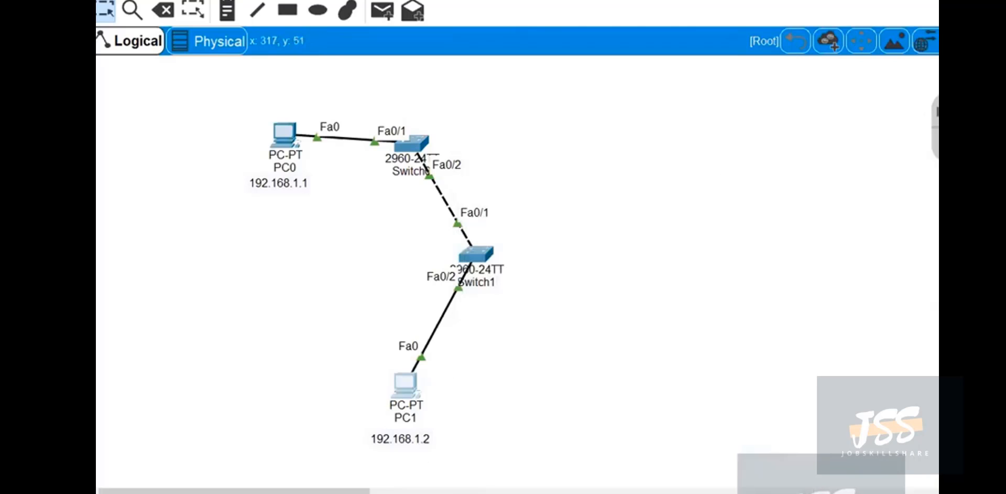
Add a note reading 000C.CFB5.B486 directly beneath PC1's IP address note, and close PC1's window.
click(227, 9)
click(370, 456)
text(000C.CFB5.B486)
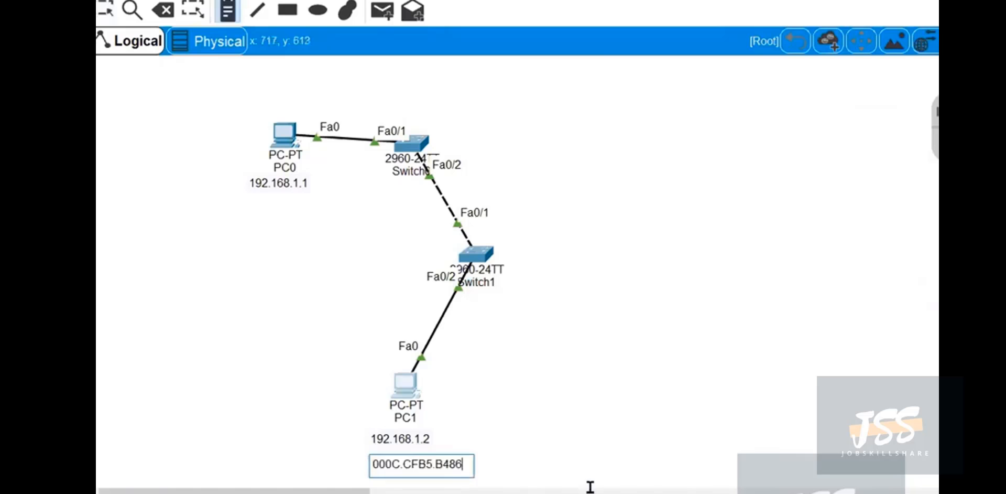
click(106, 10)
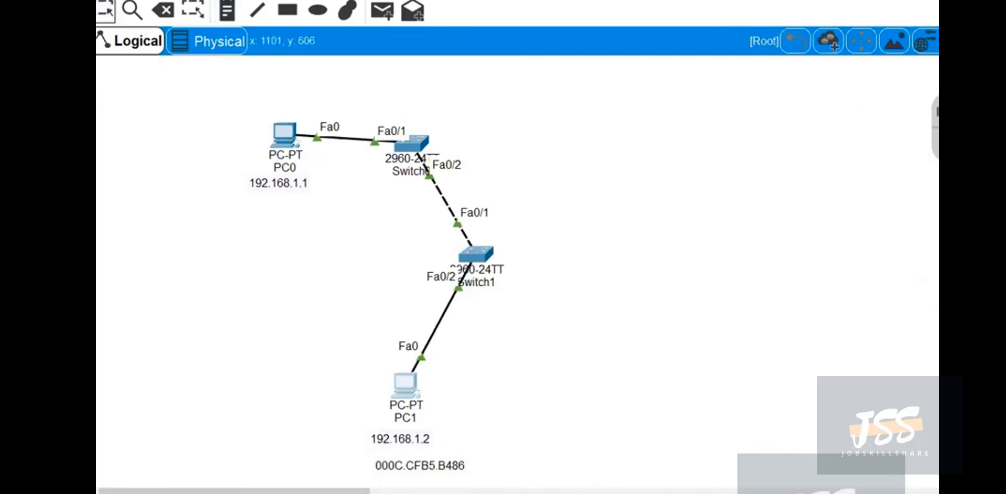
click(734, 492)
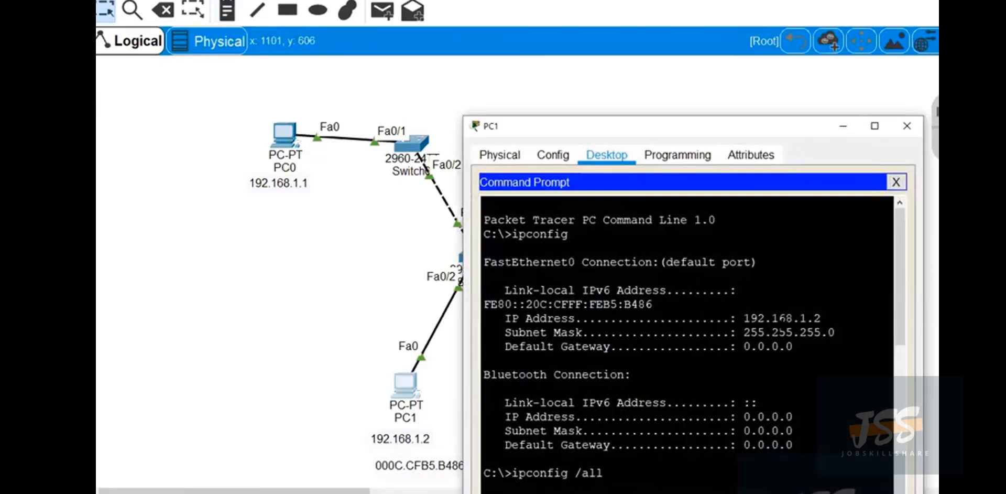
click(898, 124)
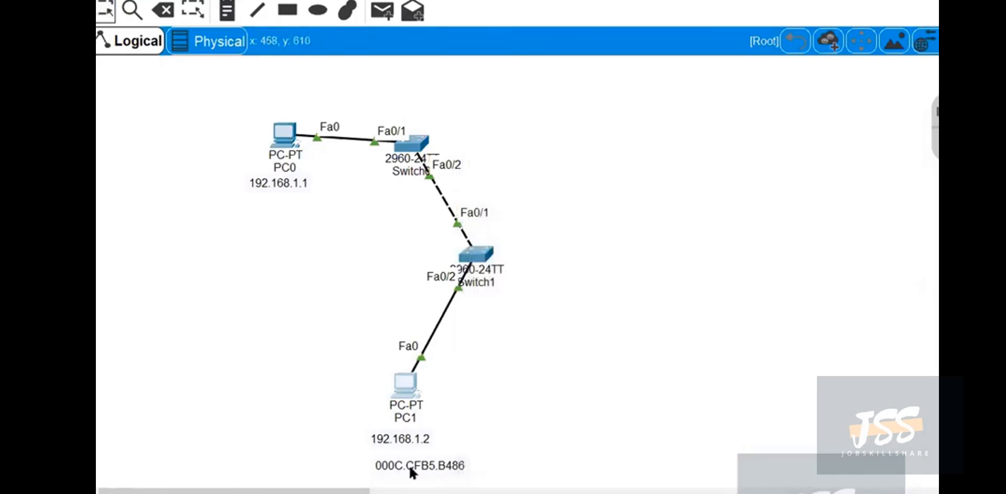
drag(405, 464, 392, 455)
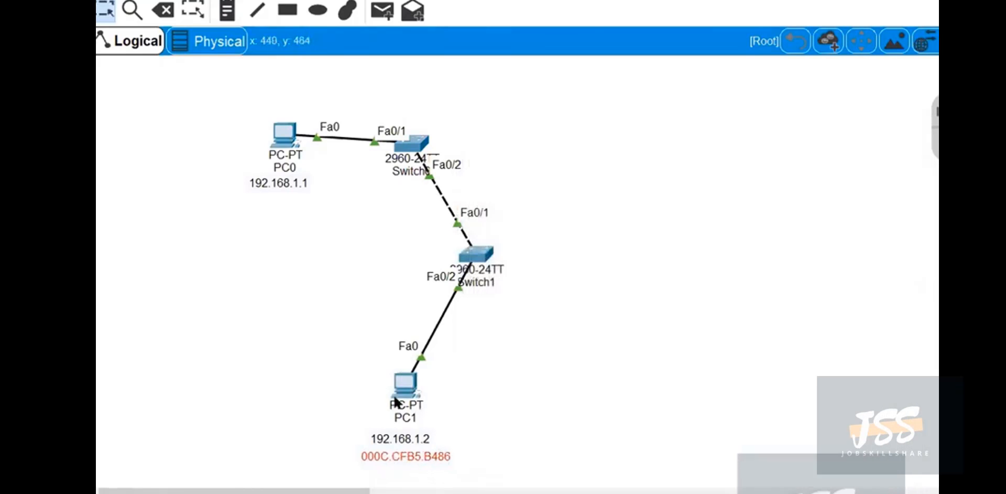
Open PC0's Command Prompt beside the topology and run ipconfig /all to find its FastEthernet0 physical address.
click(284, 134)
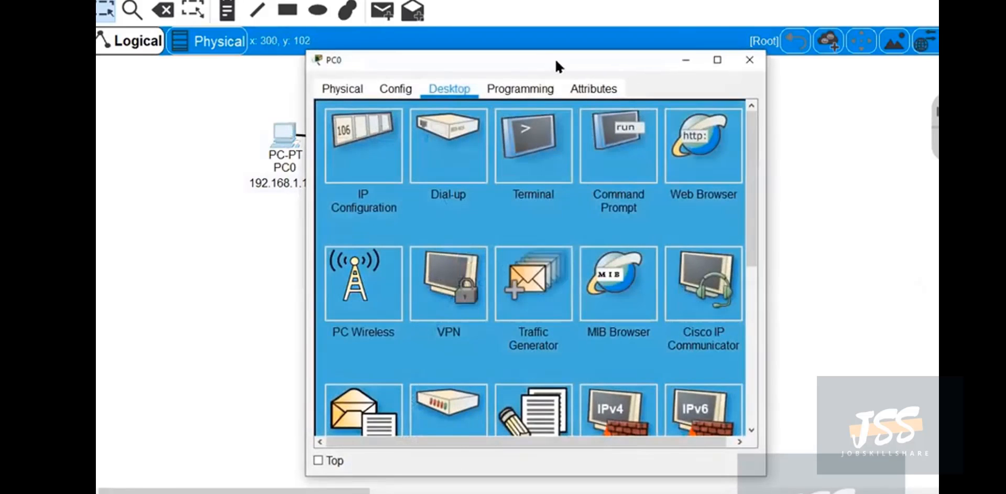
drag(555, 59, 724, 46)
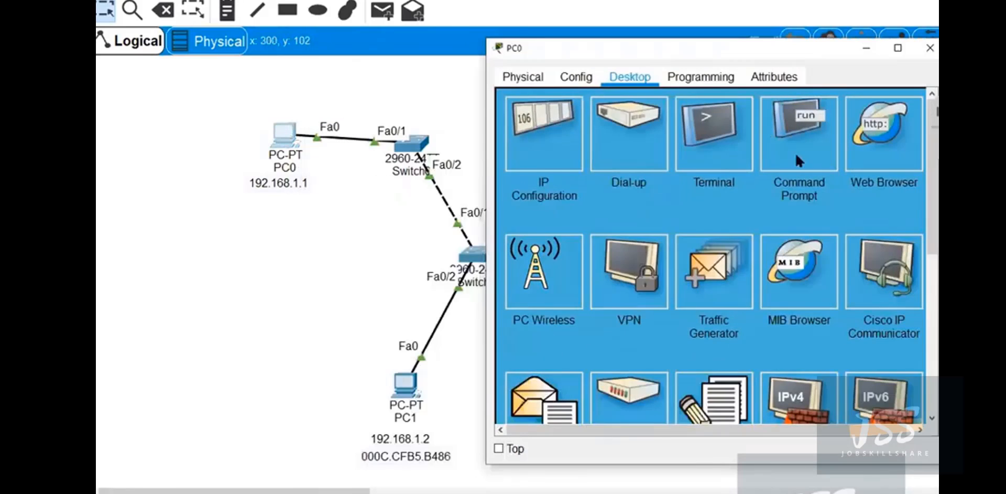
click(795, 149)
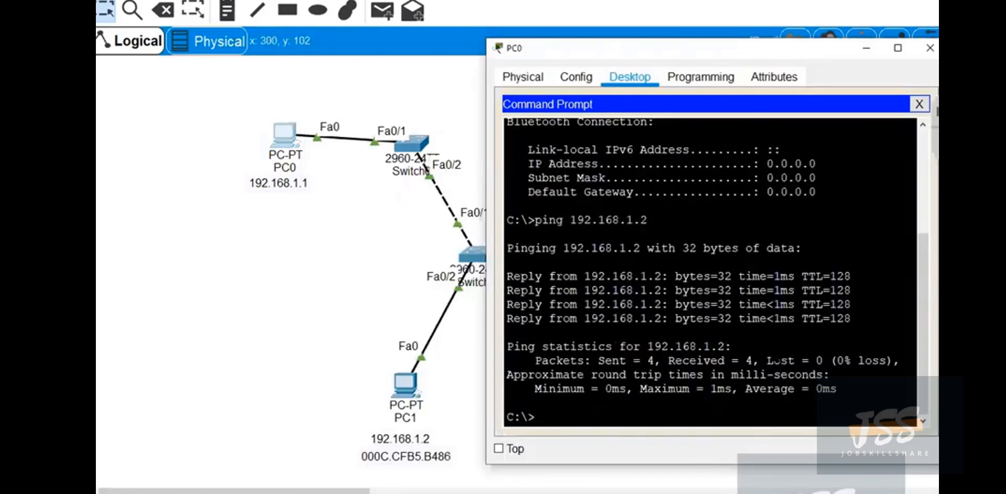
text(ipconfig /all)
key(Return)
scroll(710, 273, up, 4)
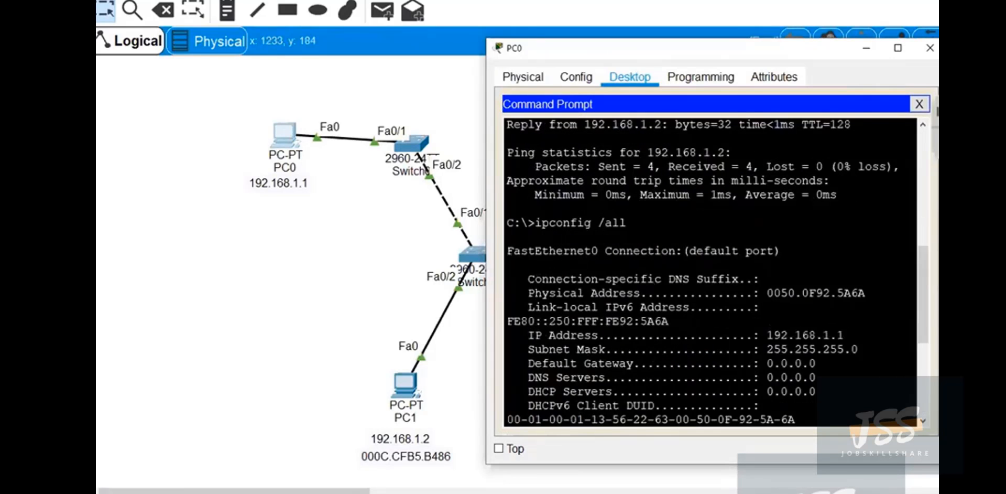
scroll(710, 273, down, 2)
Copy PC0's FastEthernet0 physical address from the command output and minimise its window.
drag(769, 236, 860, 236)
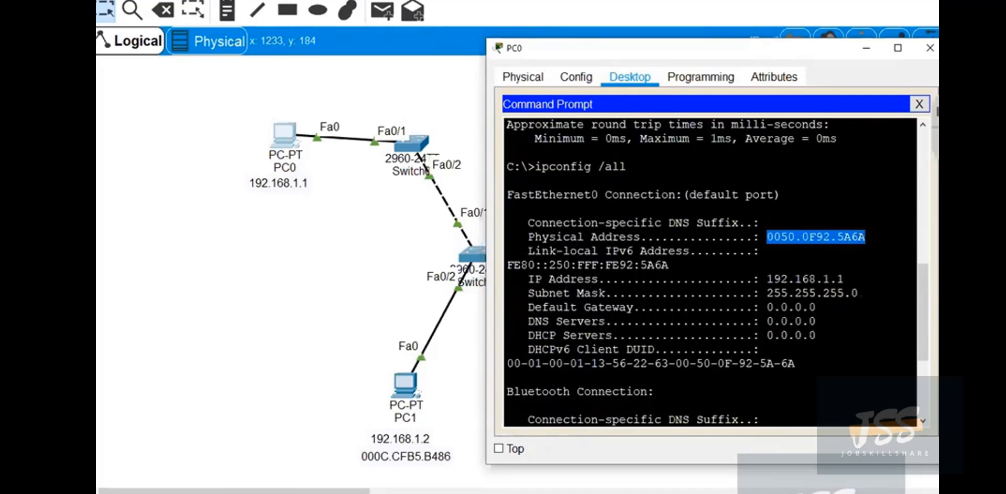
right_click(834, 237)
click(888, 240)
click(867, 48)
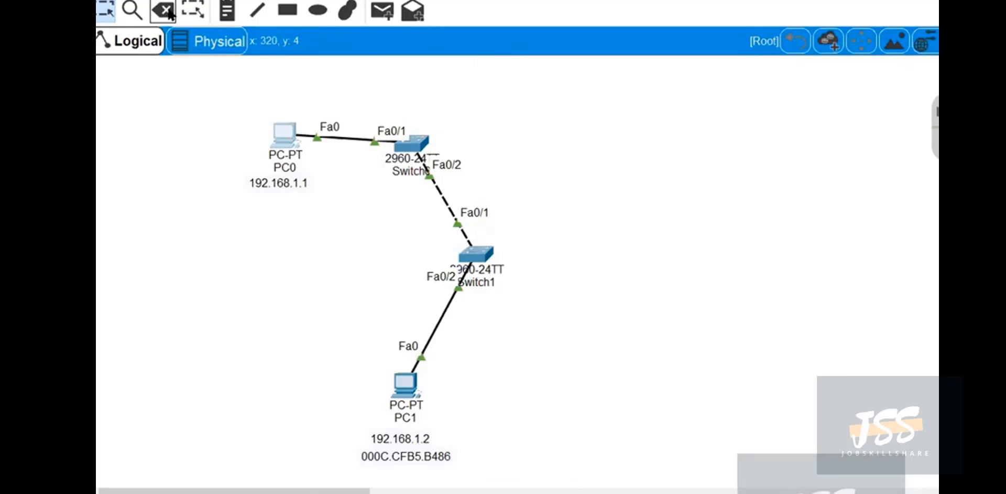
Add a note reading 0050.0F92.5A6A beneath PC0's IP address note.
click(227, 11)
click(237, 198)
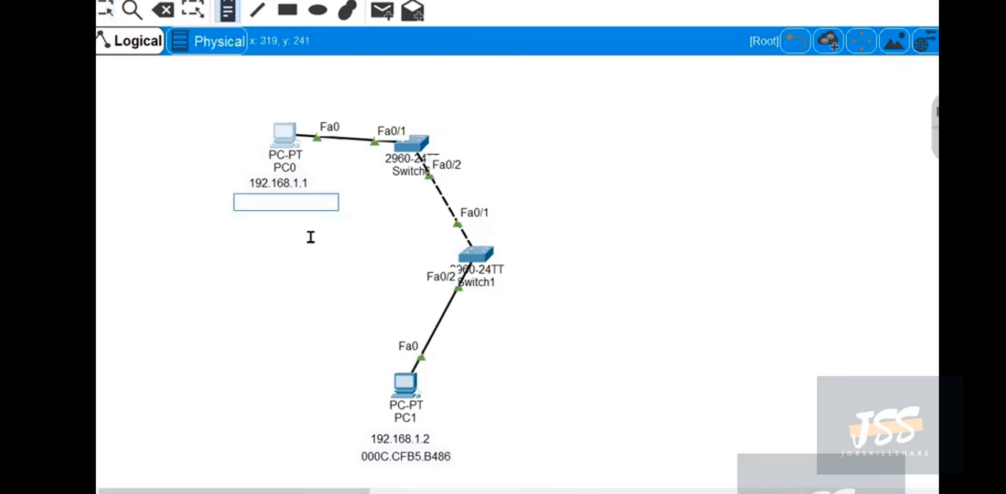
key(ctrl+v)
click(106, 10)
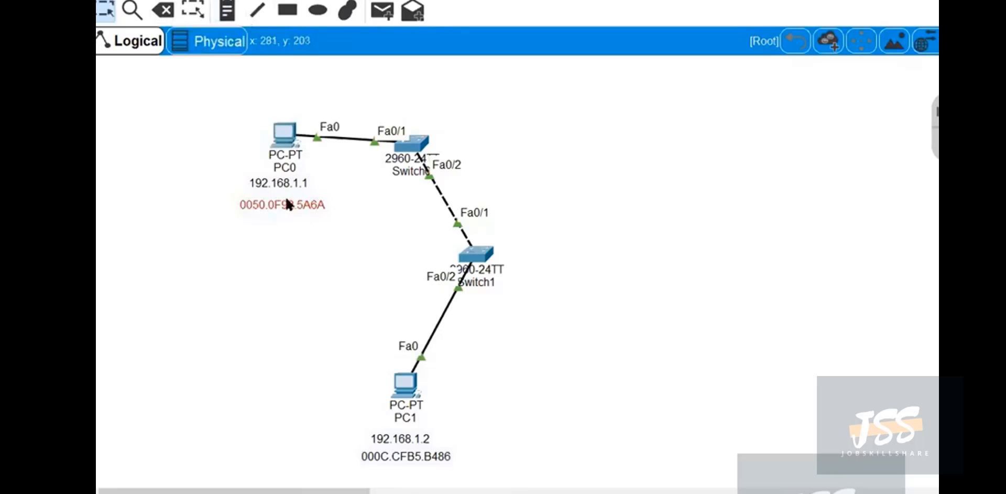
Align PC0's 0050.0F92.5A6A note directly beneath its 192.168.1.1 note and deselect it.
drag(284, 198, 280, 199)
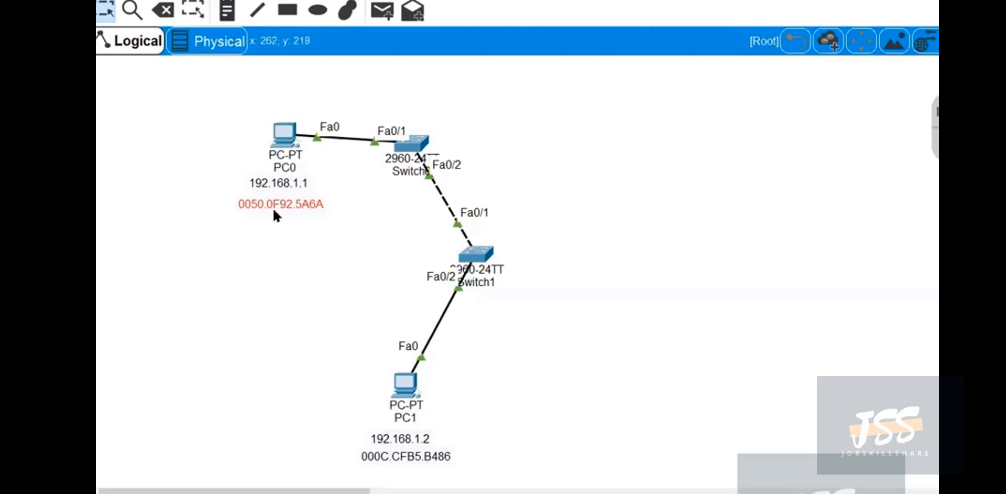
drag(278, 203, 273, 196)
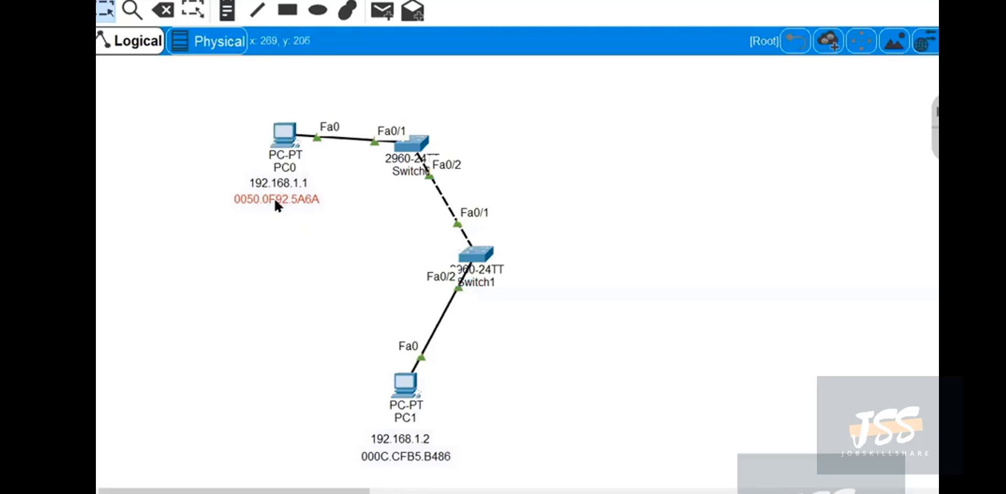
click(298, 244)
Move the upper switch and Switch1 slightly away from the PCs to space out the topology.
drag(416, 139, 429, 136)
drag(476, 257, 498, 270)
click(563, 269)
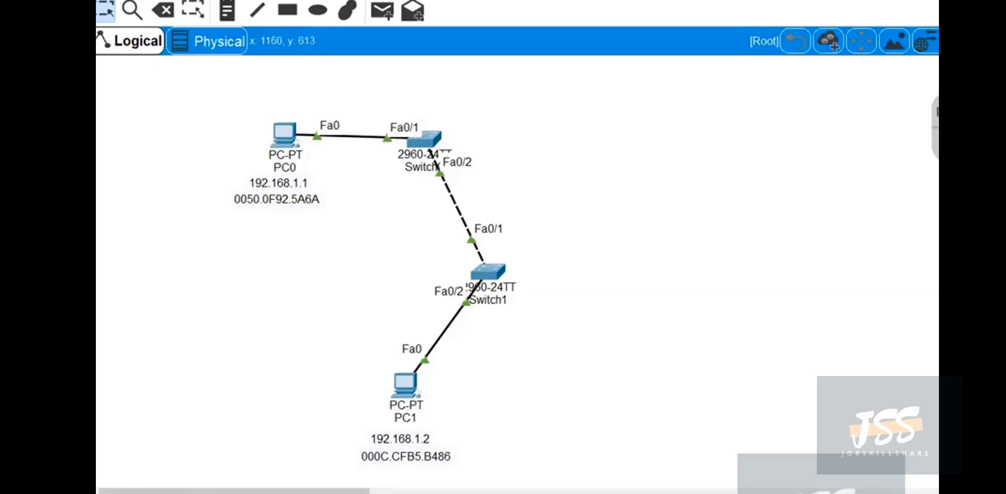
Switch the workspace from realtime to simulation mode.
key(shift+s)
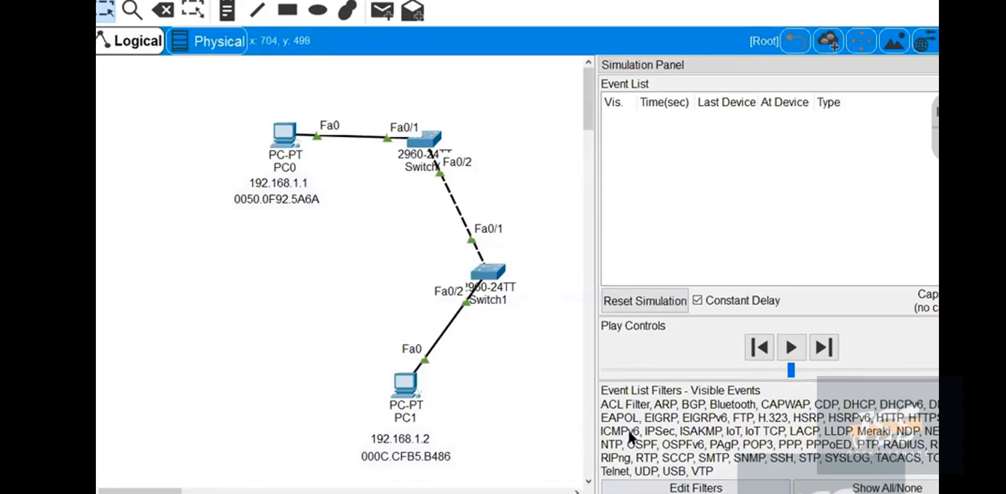
click(705, 486)
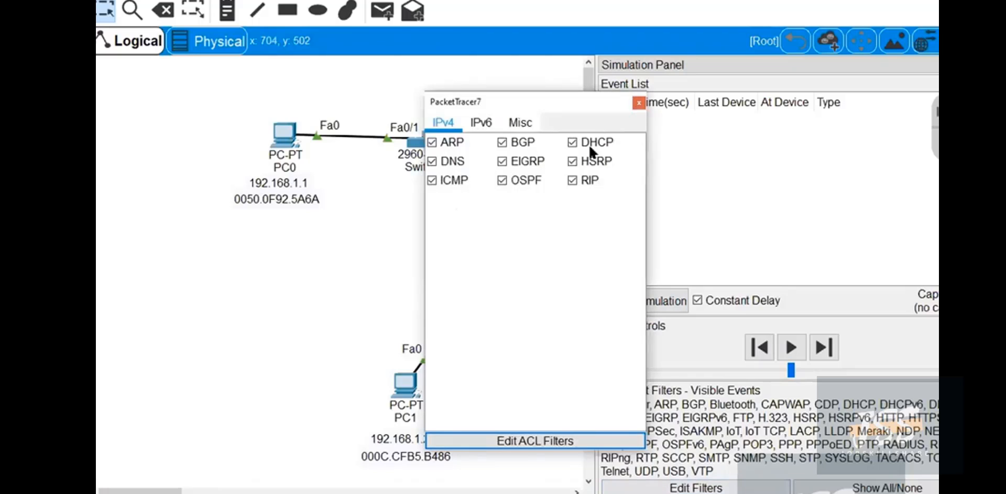
click(639, 103)
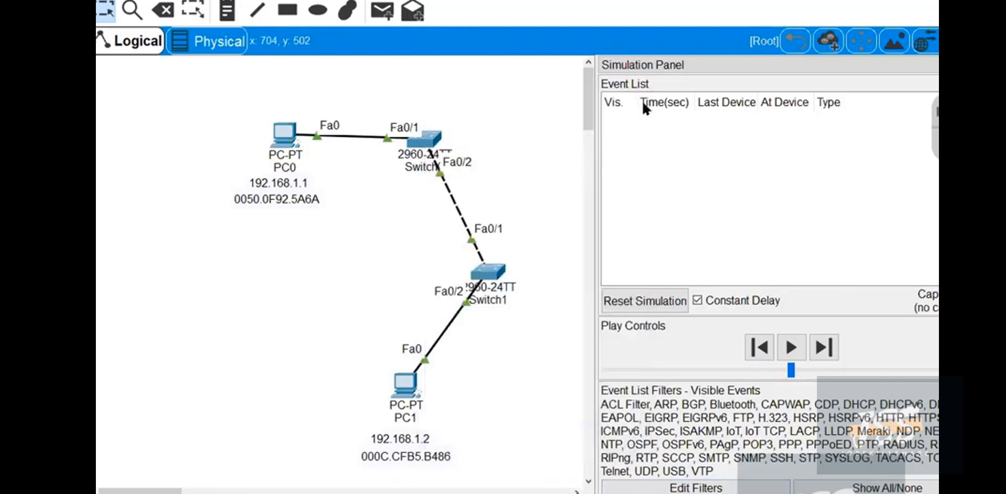
click(695, 487)
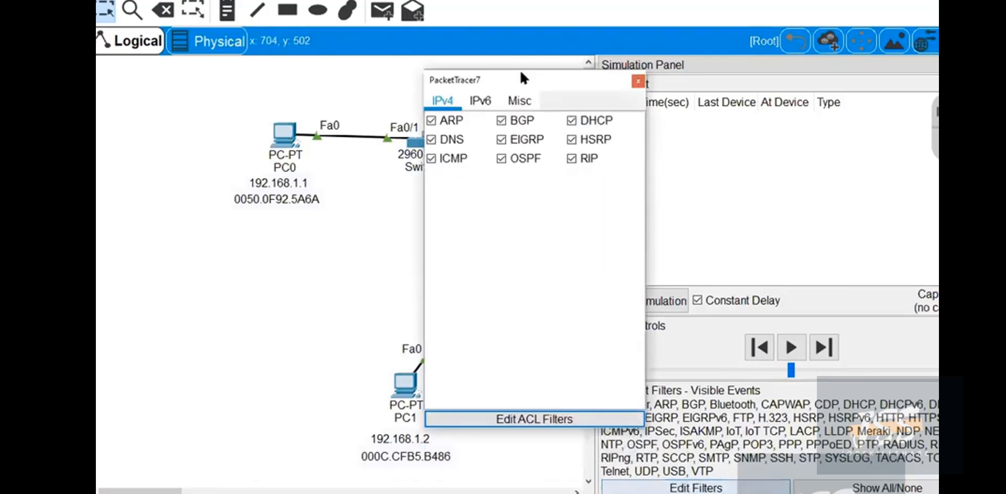
click(638, 81)
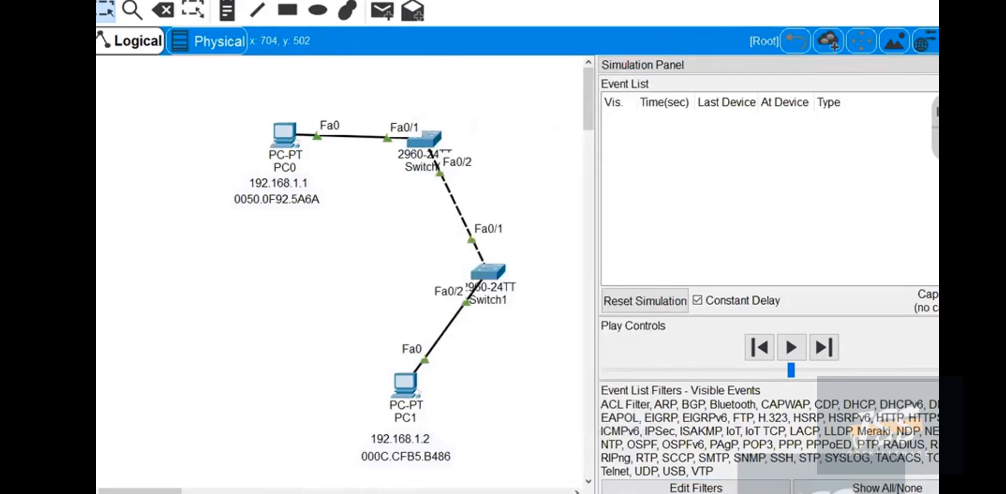
Turn off all simulation event filters and enable only the IPv4 ICMP filter.
click(871, 488)
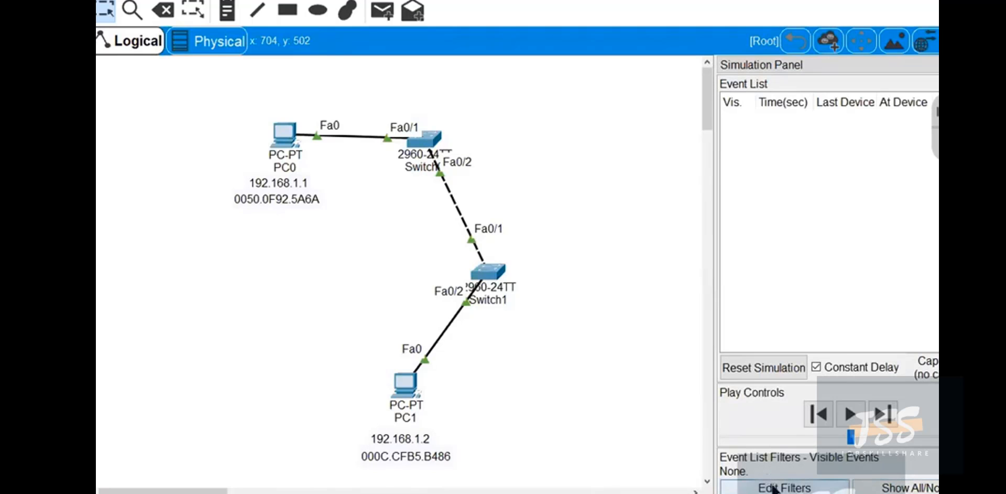
click(773, 487)
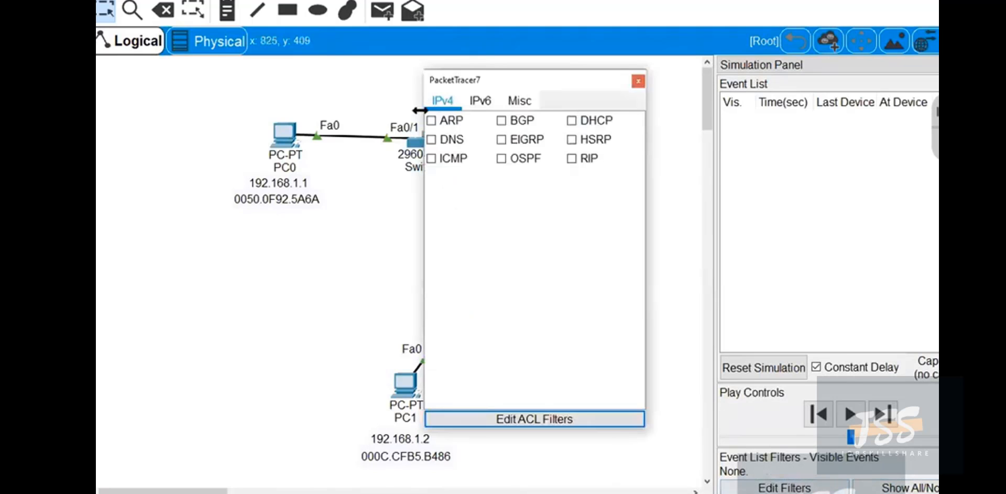
click(440, 159)
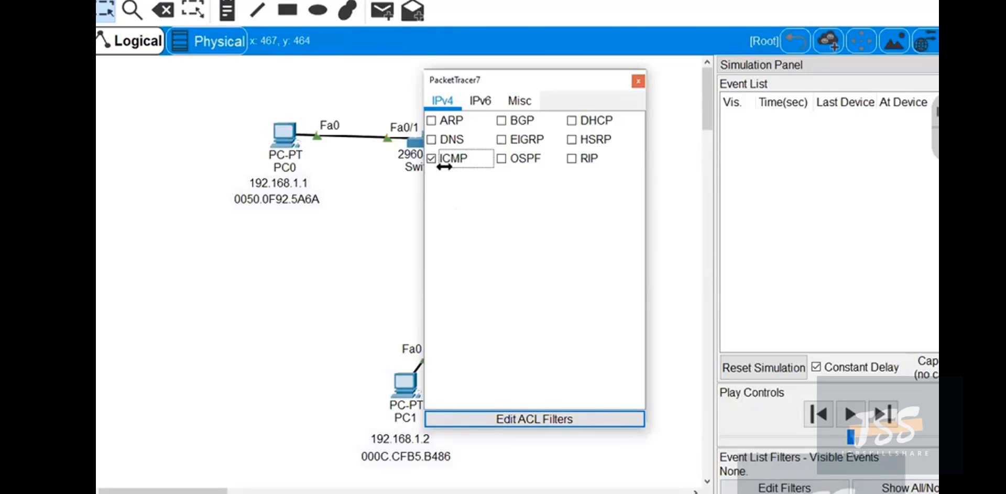
click(638, 82)
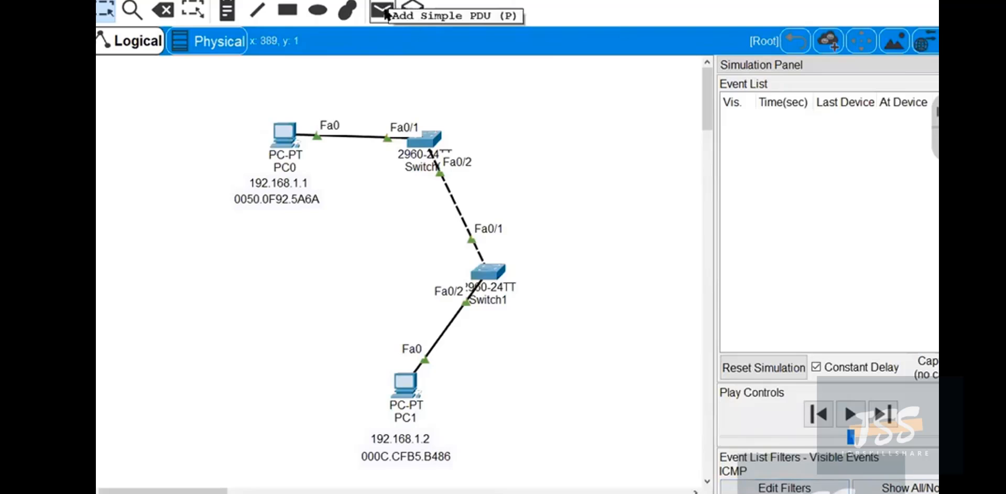
Add a simple PDU with PC1 as the source and PC0 as the destination.
click(384, 13)
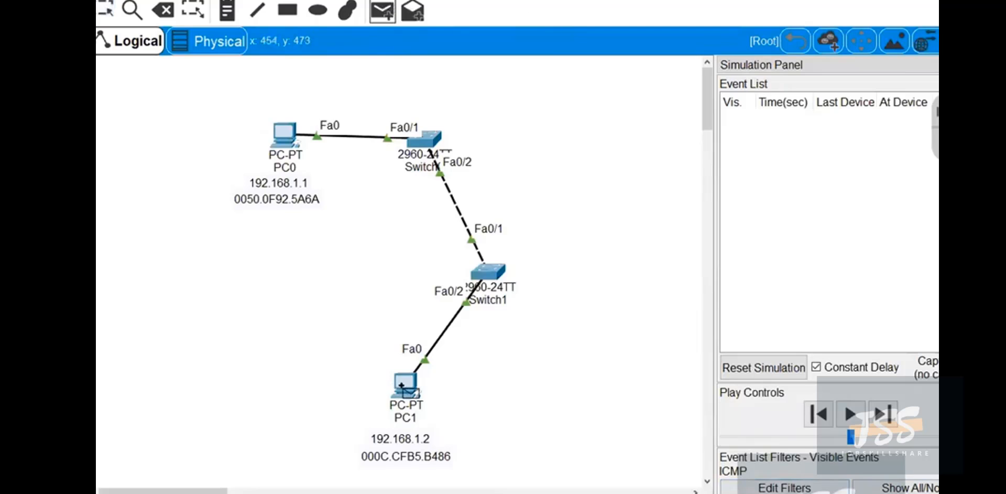
click(402, 385)
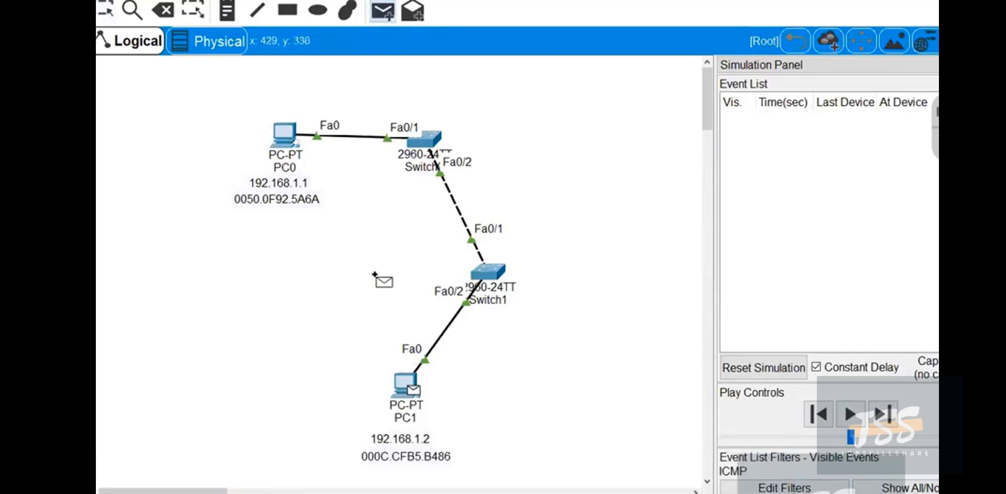
click(288, 155)
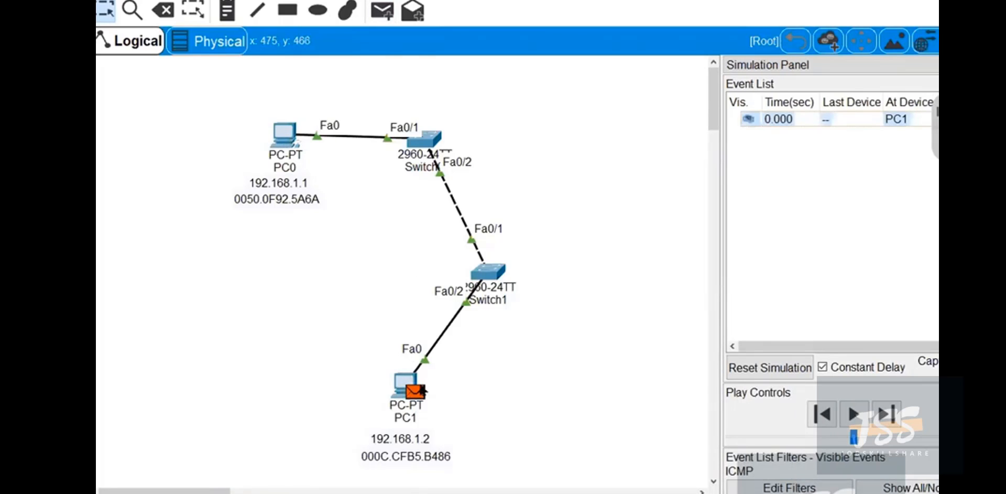
Open the PDU information for the packet at PC1 and place its window beside the topology.
mouse_move(418, 389)
click(418, 390)
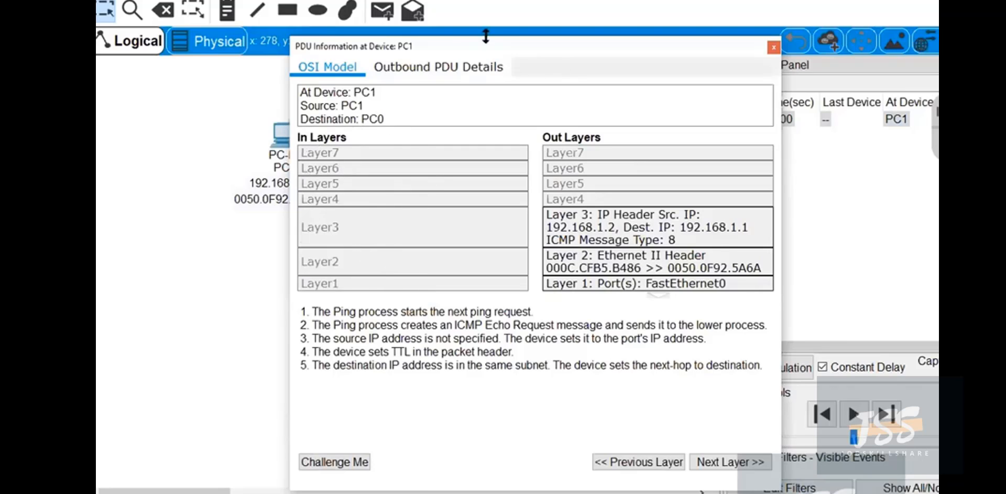
drag(483, 46, 577, 12)
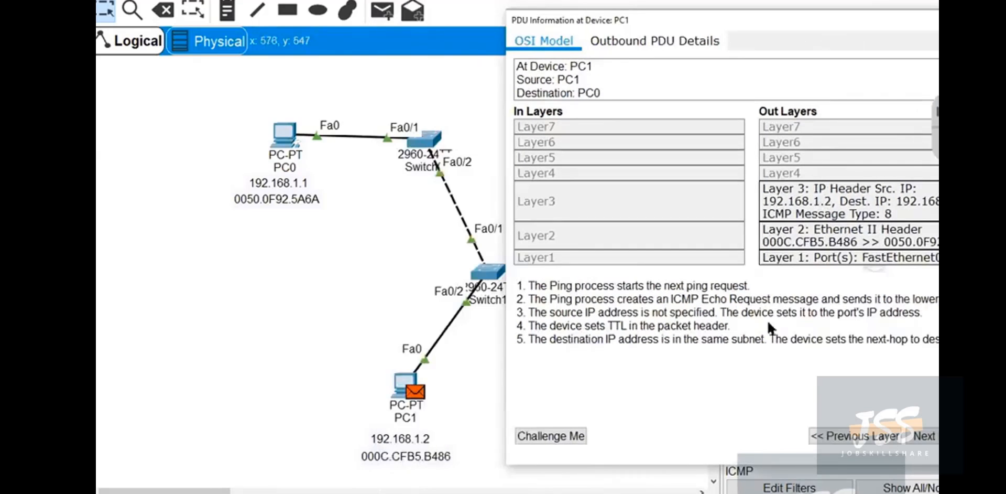
Link source MAC 000C.CFB5.B486 in the Layer 2 header to PC1's note with annotation ink, then clear the ink and close the PDU window.
click(937, 141)
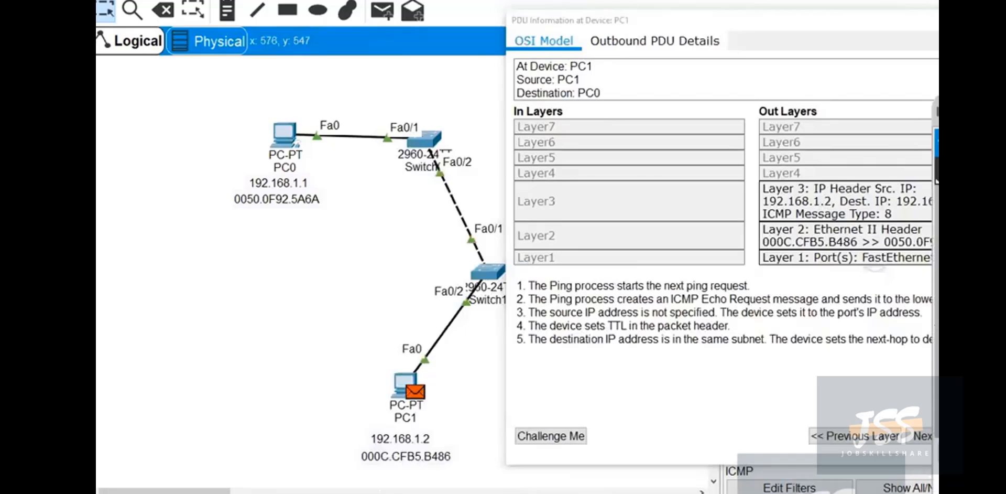
mouse_move(937, 111)
mouse_down()
mouse_move(184, 148)
mouse_move(156, 131)
mouse_up()
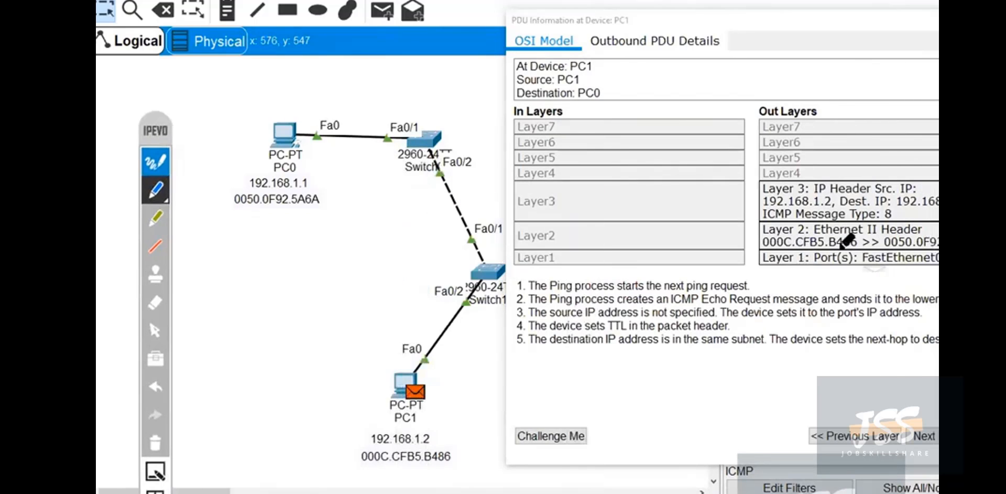
mouse_move(865, 237)
mouse_down()
mouse_move(755, 246)
mouse_move(857, 241)
mouse_move(767, 244)
mouse_move(474, 404)
mouse_move(459, 442)
mouse_move(401, 435)
mouse_move(357, 467)
mouse_move(473, 438)
mouse_up()
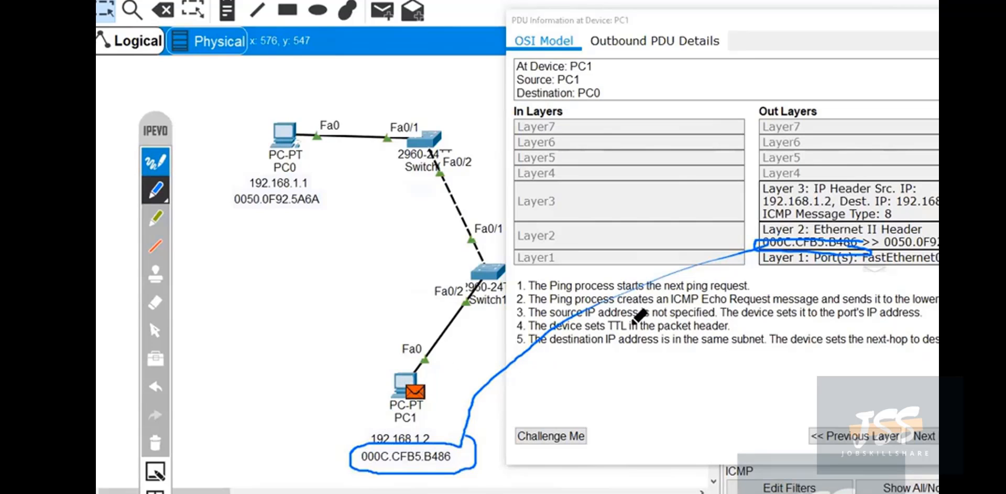
click(152, 438)
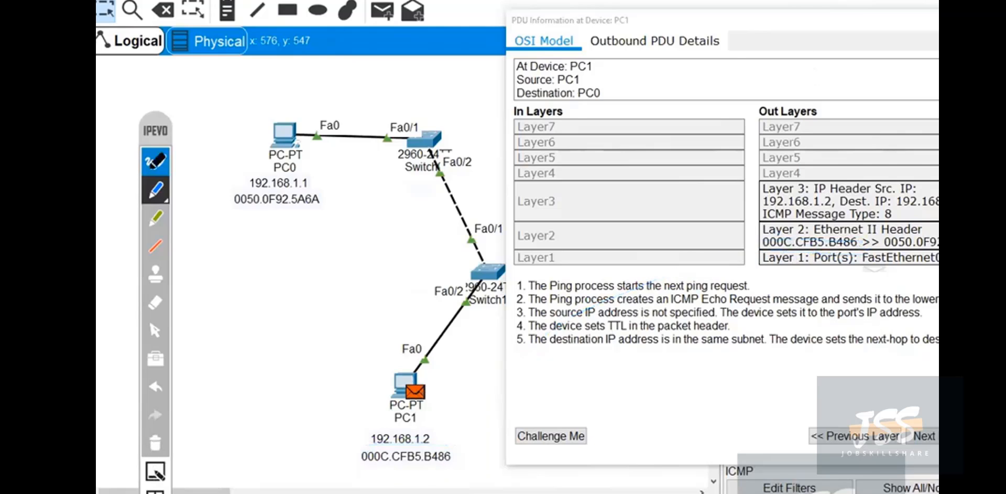
click(157, 332)
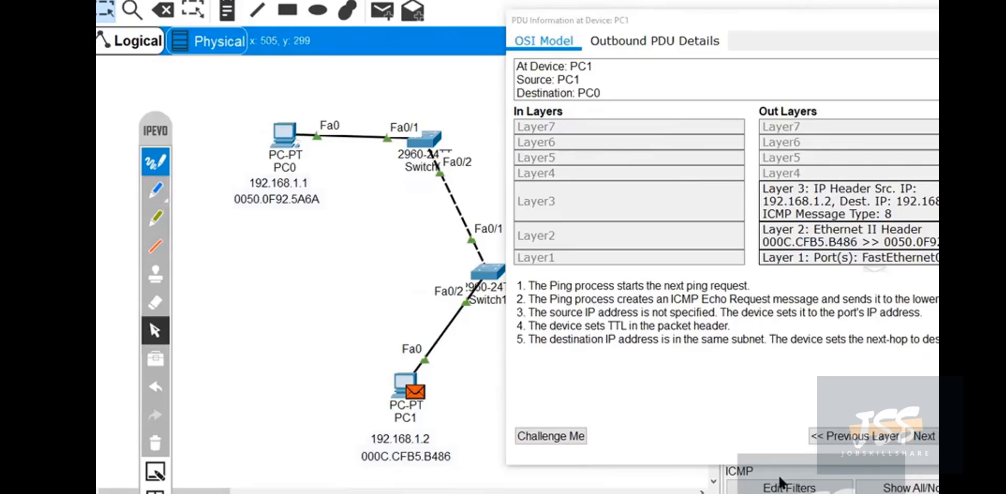
drag(890, 20, 716, 30)
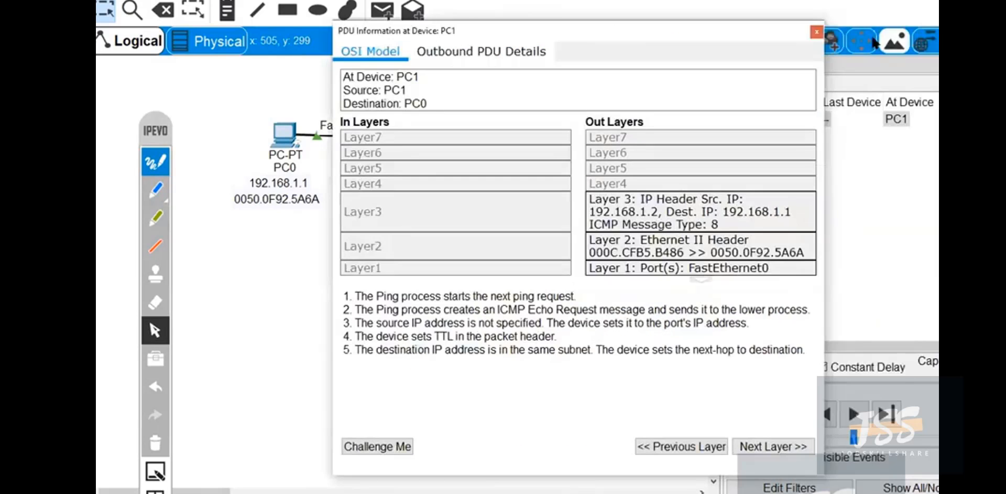
click(818, 34)
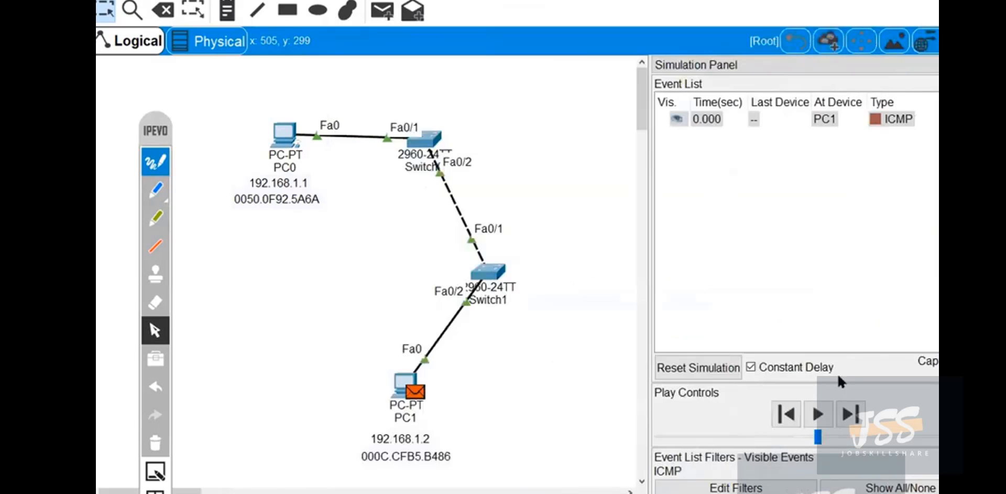
Advance the simulation by one event and open the packet's PDU information at Switch1, placing its window beside the topology.
click(856, 415)
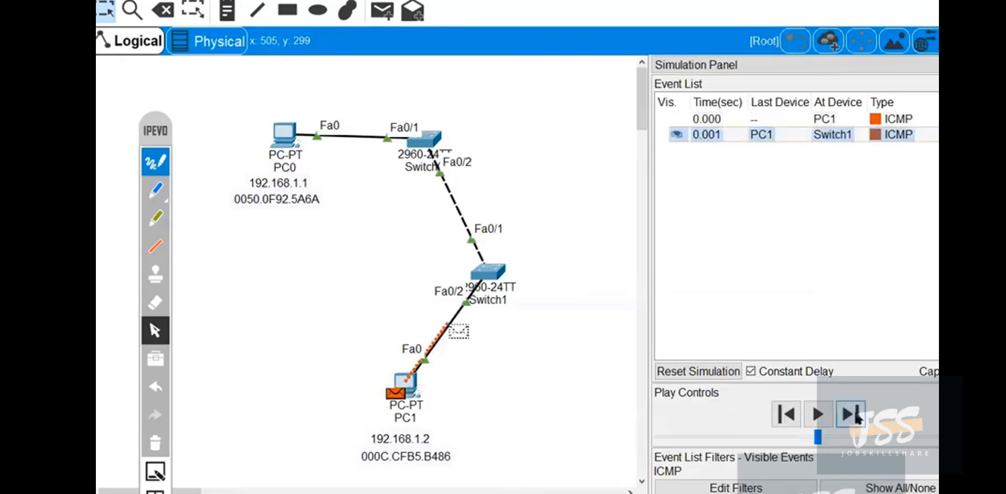
mouse_move(503, 288)
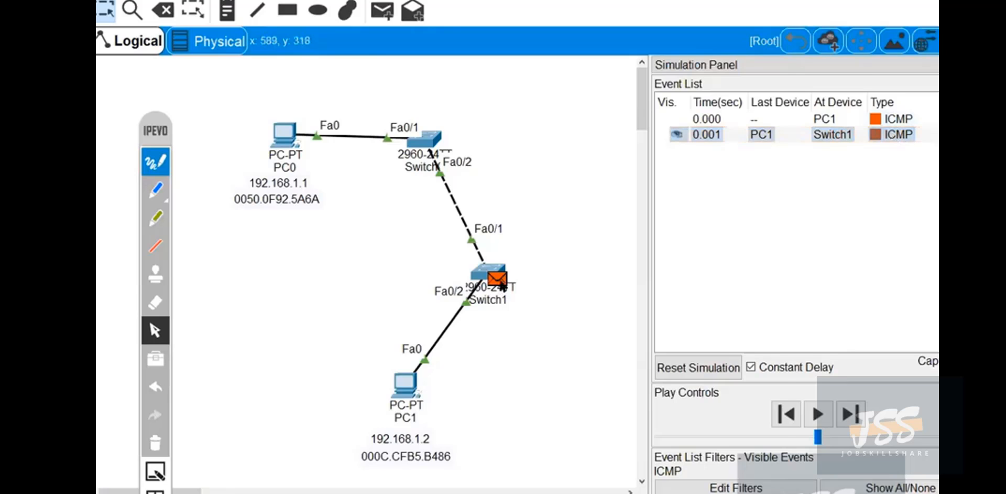
click(501, 283)
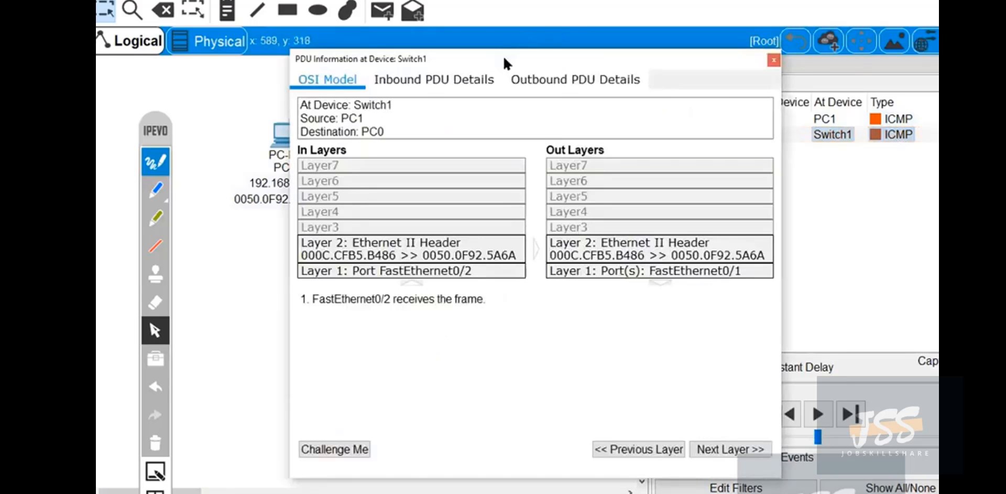
drag(506, 63, 705, 0)
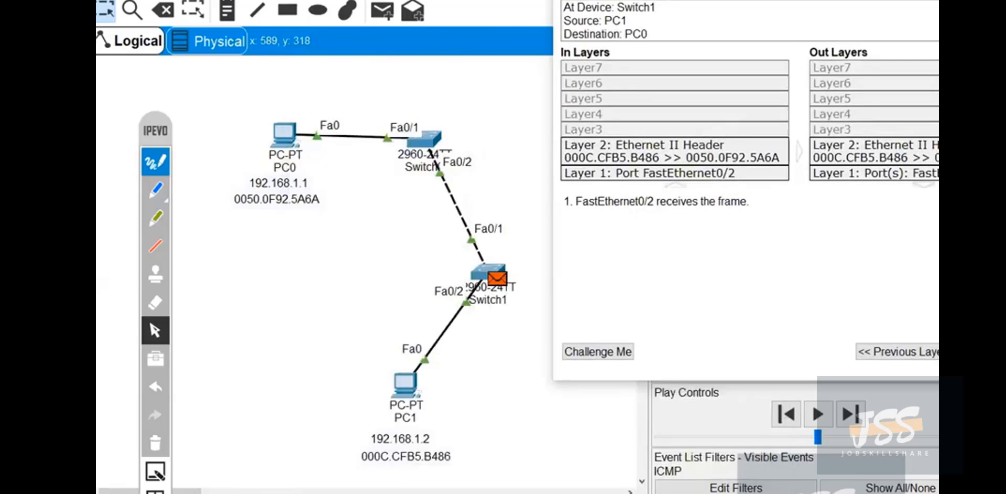
drag(818, 9, 786, 0)
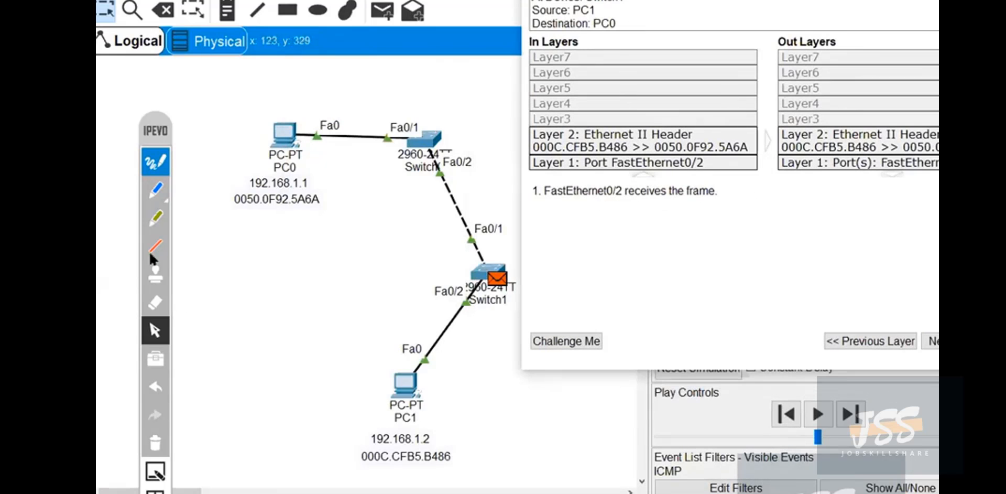
Circle inbound port FastEthernet0/2 and outbound port FastEthernet0/1 with the annotation pen, linking each to the matching port on Switch1.
click(156, 188)
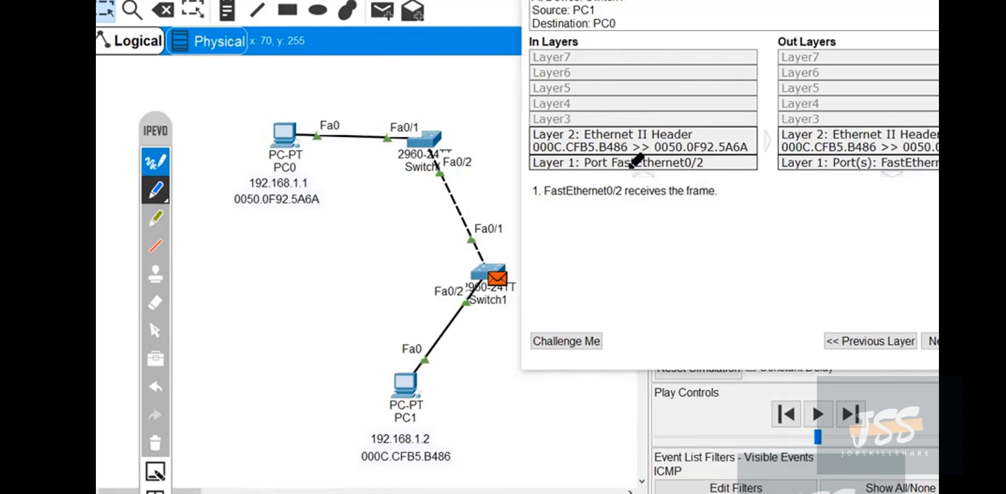
mouse_move(709, 155)
mouse_down()
mouse_move(635, 154)
mouse_move(589, 176)
mouse_move(705, 163)
mouse_move(566, 308)
mouse_move(483, 311)
mouse_move(463, 292)
mouse_move(478, 322)
mouse_move(495, 308)
mouse_up()
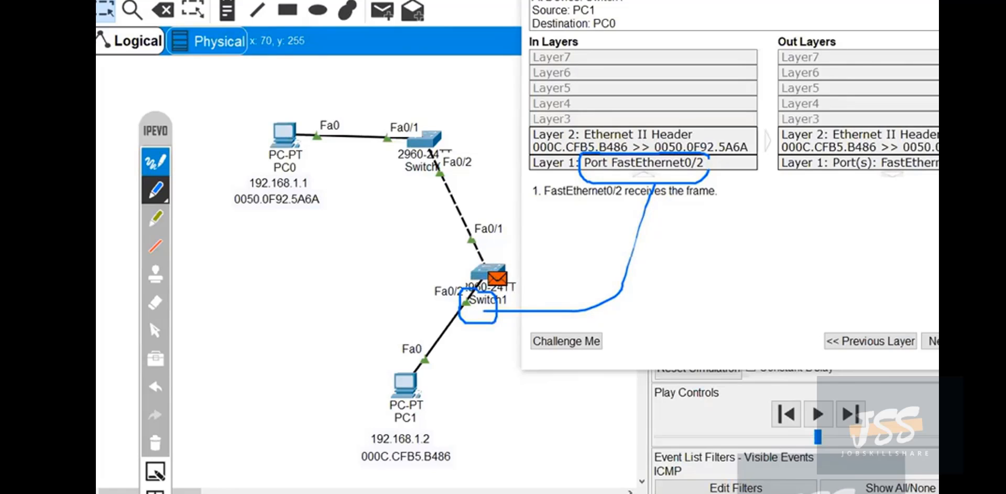
mouse_move(901, 156)
mouse_down()
mouse_move(874, 171)
mouse_move(916, 167)
mouse_move(731, 301)
mouse_move(474, 247)
mouse_move(482, 263)
mouse_up()
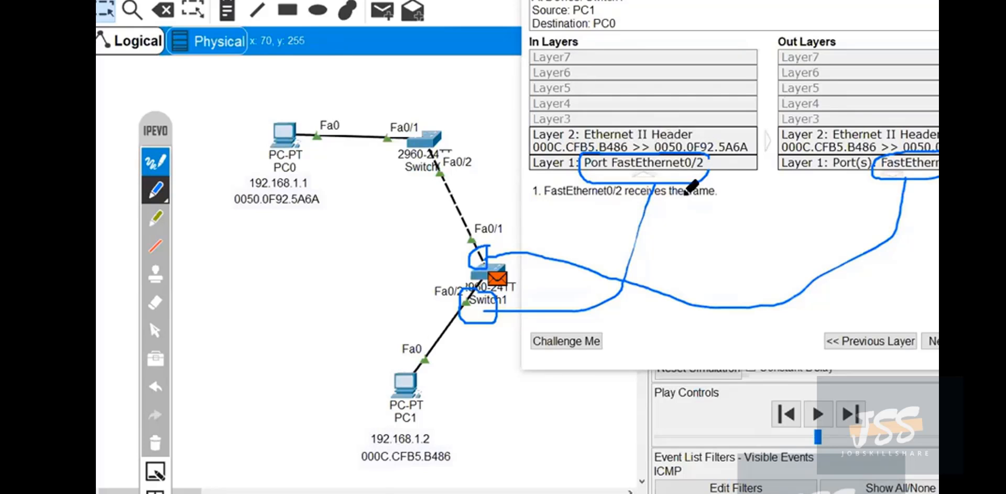
Handwrite a circled label over the PDU window and a circled NIC linked to ID (MAC) below PC0's notes.
mouse_move(681, 232)
mouse_down()
mouse_move(687, 285)
mouse_move(712, 242)
mouse_move(719, 283)
mouse_move(736, 283)
mouse_move(713, 233)
mouse_move(681, 318)
mouse_move(744, 238)
mouse_up()
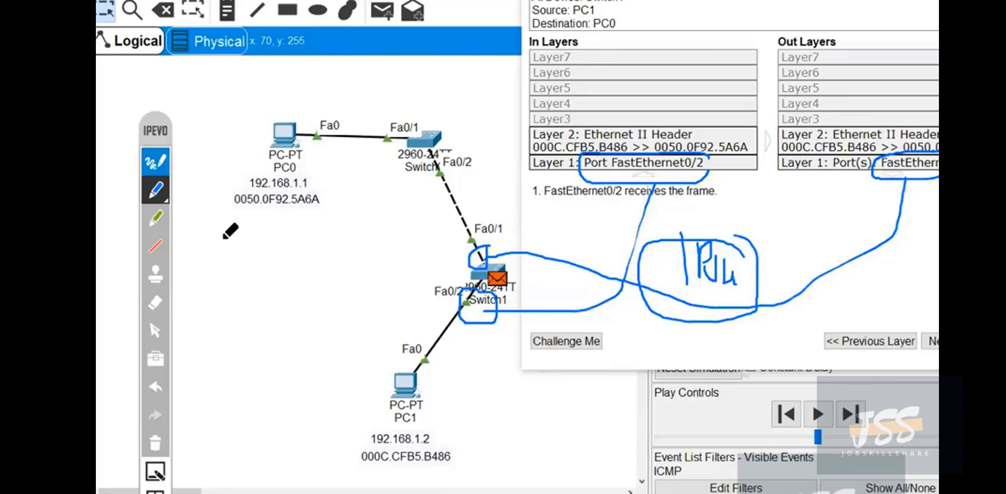
mouse_move(235, 251)
mouse_down()
mouse_move(238, 286)
mouse_move(260, 239)
mouse_move(268, 278)
mouse_up()
mouse_move(304, 227)
mouse_down()
mouse_move(282, 231)
mouse_move(300, 262)
mouse_move(246, 313)
mouse_move(245, 387)
mouse_move(270, 404)
mouse_up()
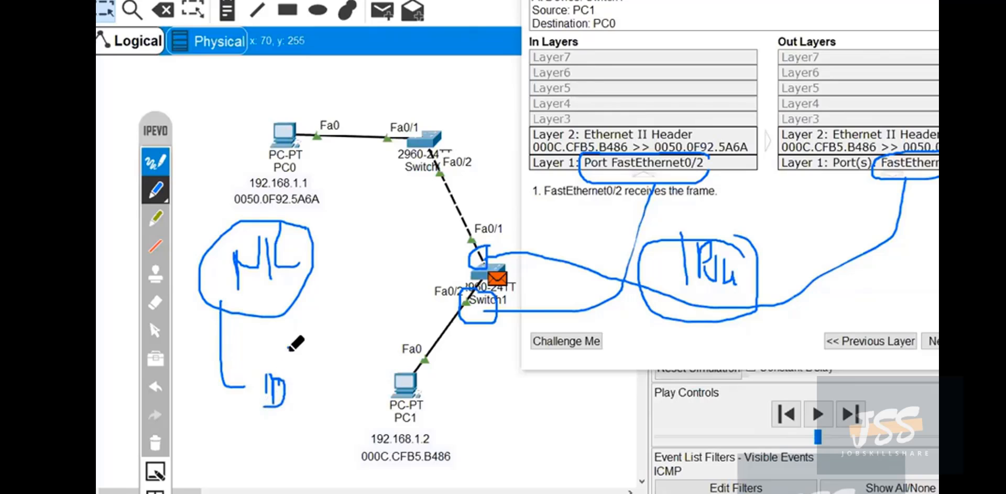
mouse_move(288, 350)
mouse_down()
mouse_move(308, 388)
mouse_move(323, 325)
mouse_move(330, 343)
mouse_move(364, 350)
mouse_move(367, 321)
mouse_move(385, 301)
mouse_move(400, 362)
mouse_move(372, 365)
mouse_up()
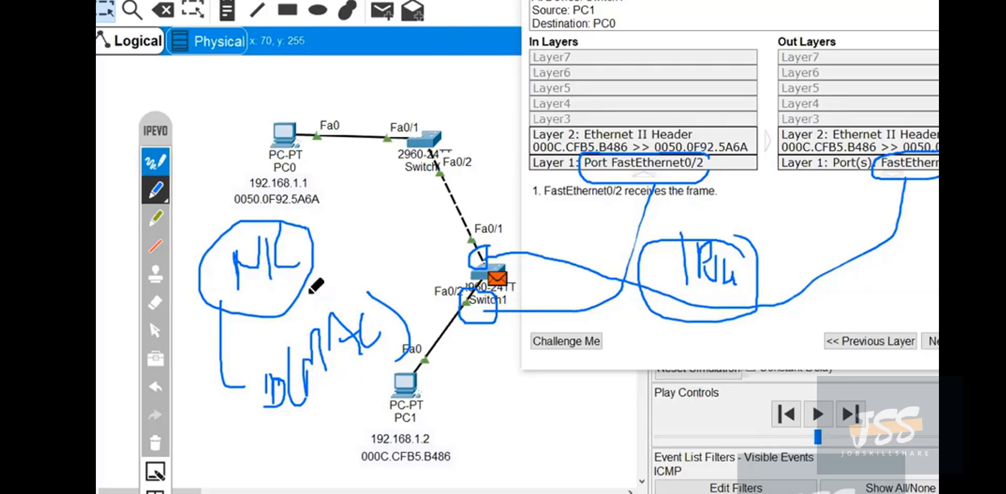
Draw an arrow between NIC and ID (MAC), box PC1's MAC address 000C.CFB5.B486, then clear the ink and close the PDU window.
mouse_move(295, 296)
mouse_down()
mouse_move(318, 310)
mouse_move(292, 353)
mouse_up()
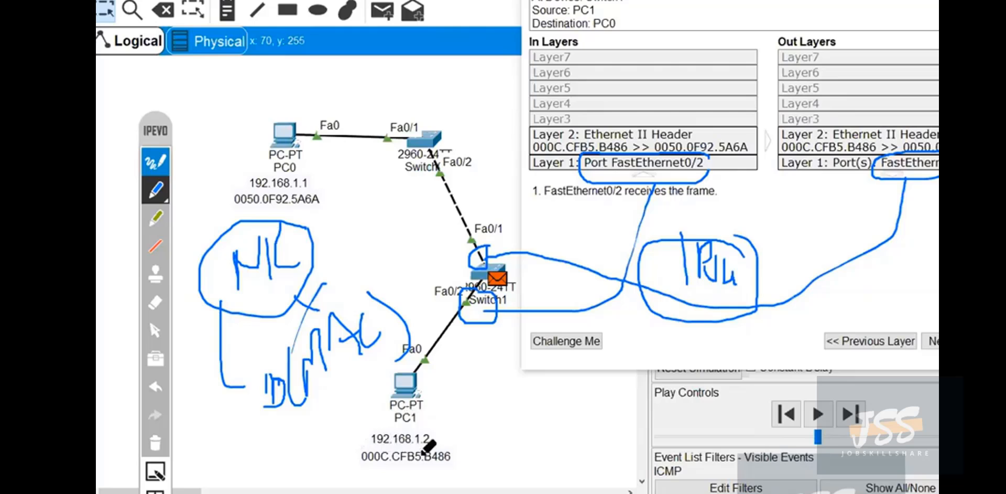
mouse_move(351, 451)
mouse_down()
mouse_move(455, 452)
mouse_move(367, 464)
mouse_move(349, 451)
mouse_up()
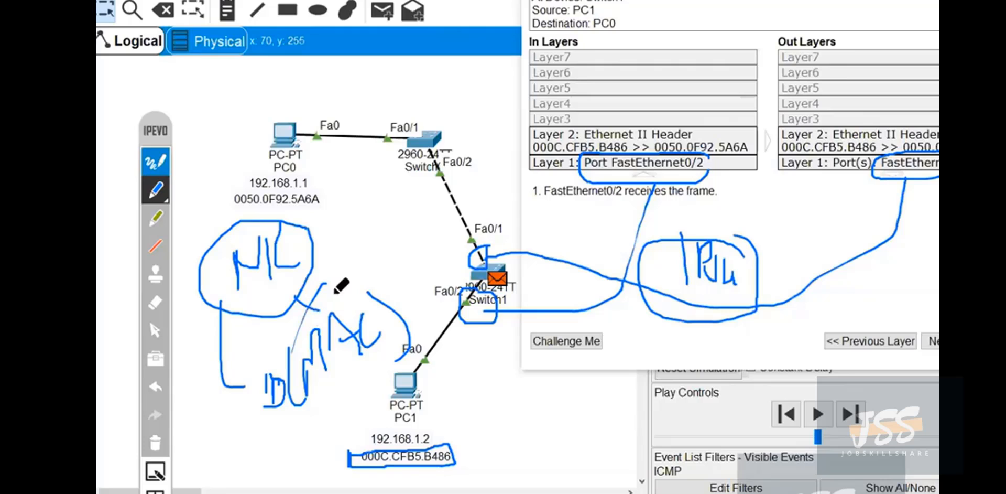
click(155, 442)
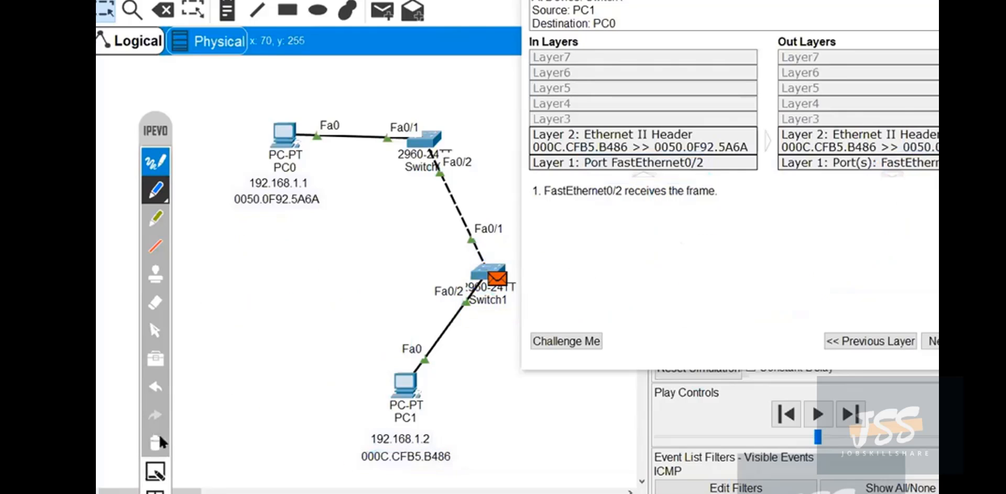
click(155, 330)
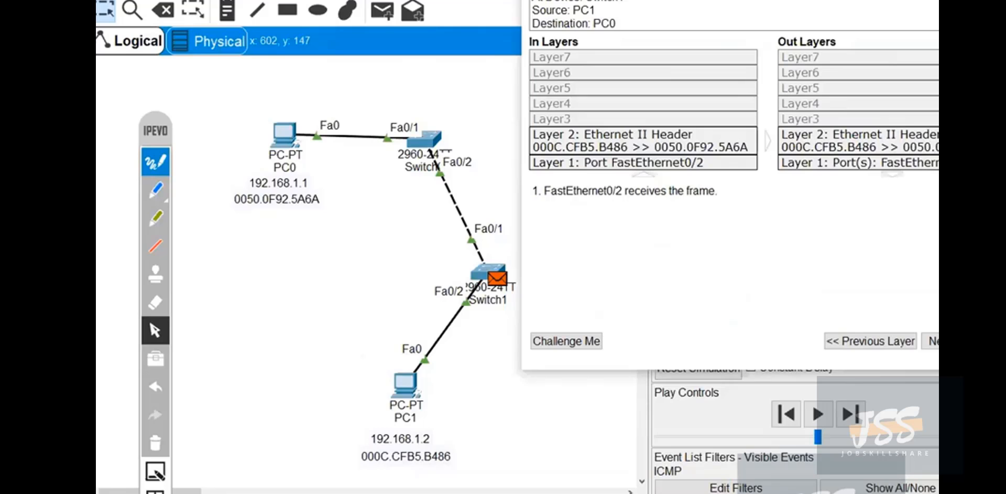
drag(603, 0, 571, 11)
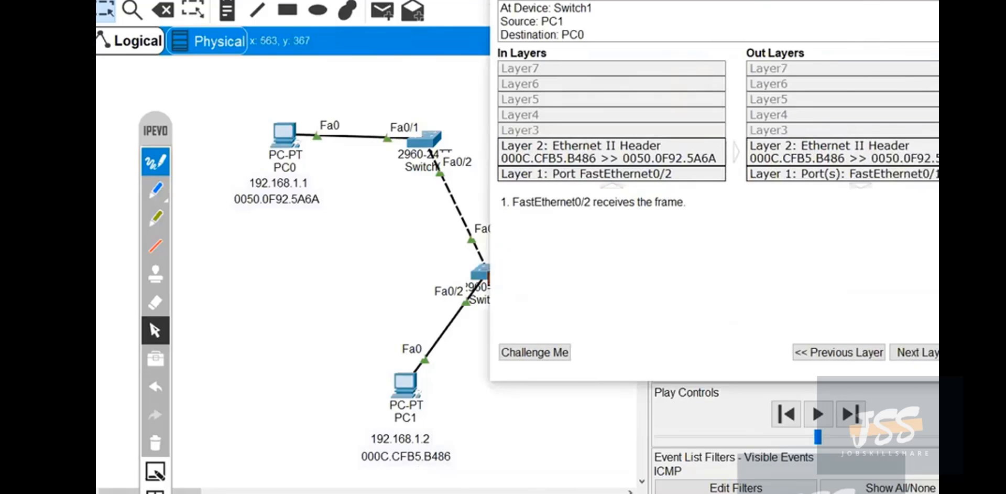
drag(880, 0, 733, 1)
click(829, 0)
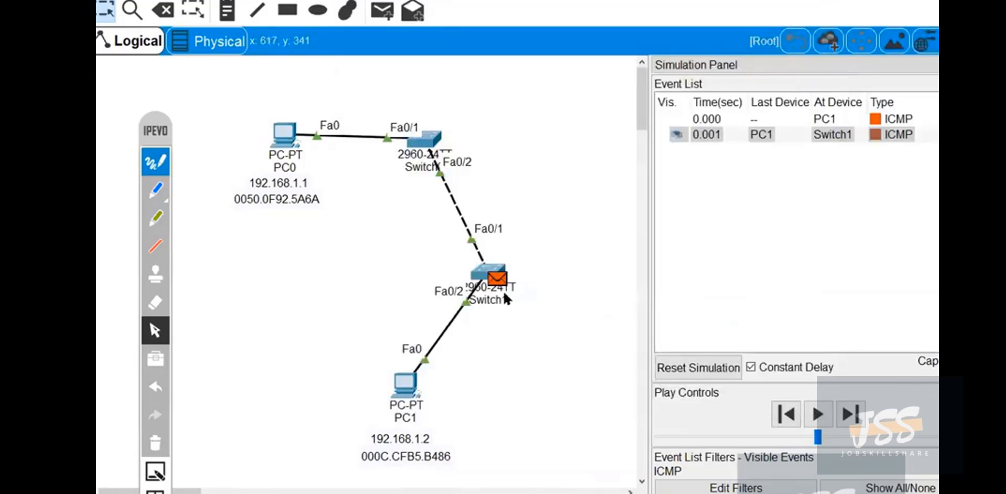
Advance the simulation by two events and open the packet's PDU information at PC0, placing its window beside the topology.
click(861, 414)
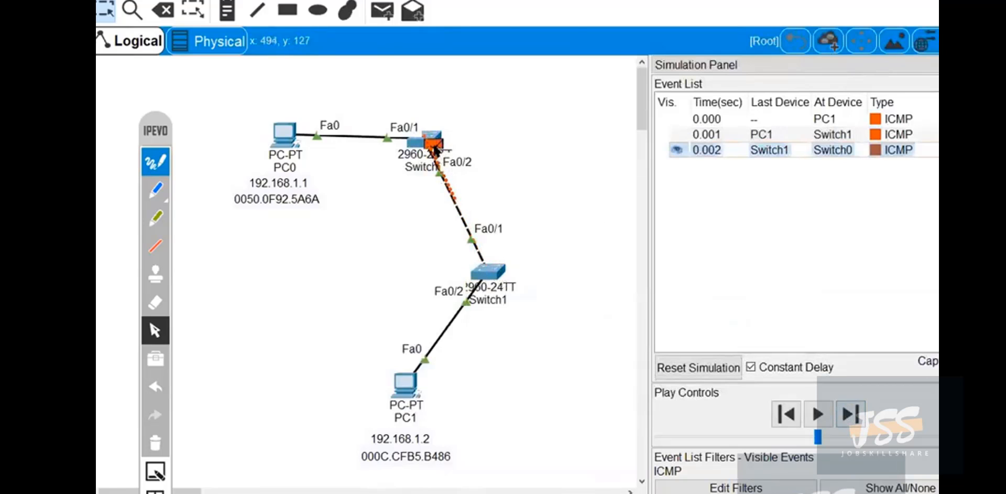
mouse_move(435, 150)
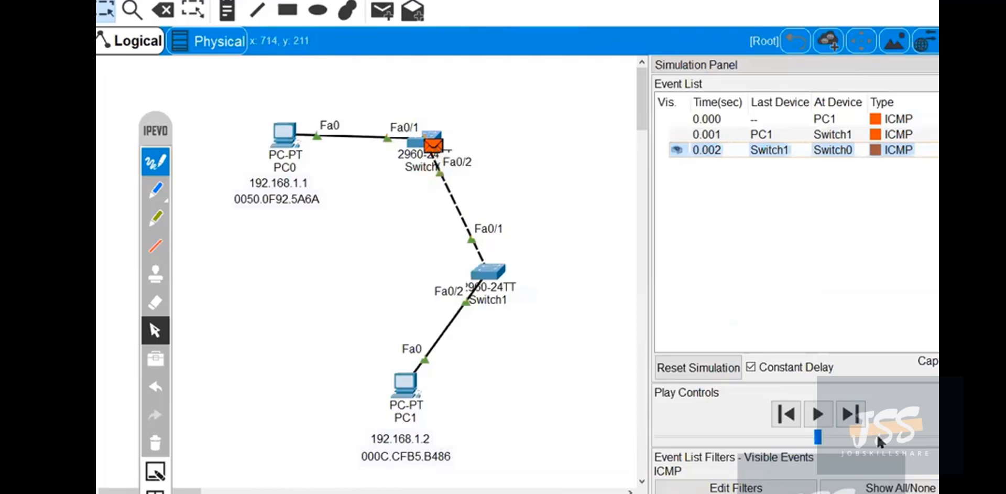
click(851, 414)
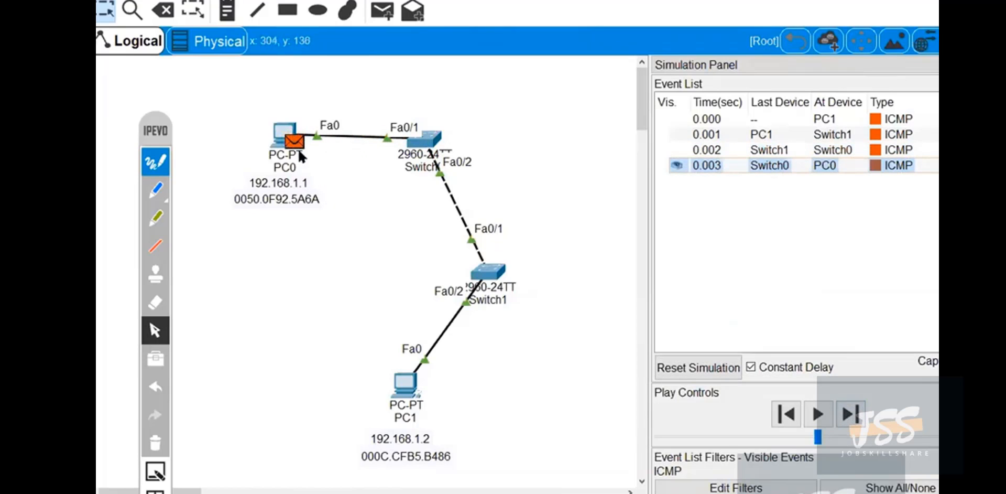
click(293, 143)
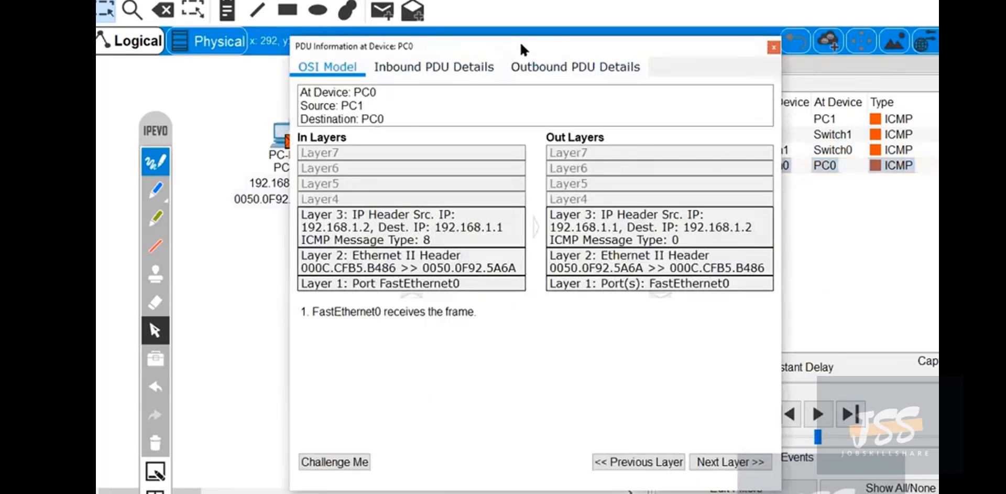
drag(520, 45, 718, 28)
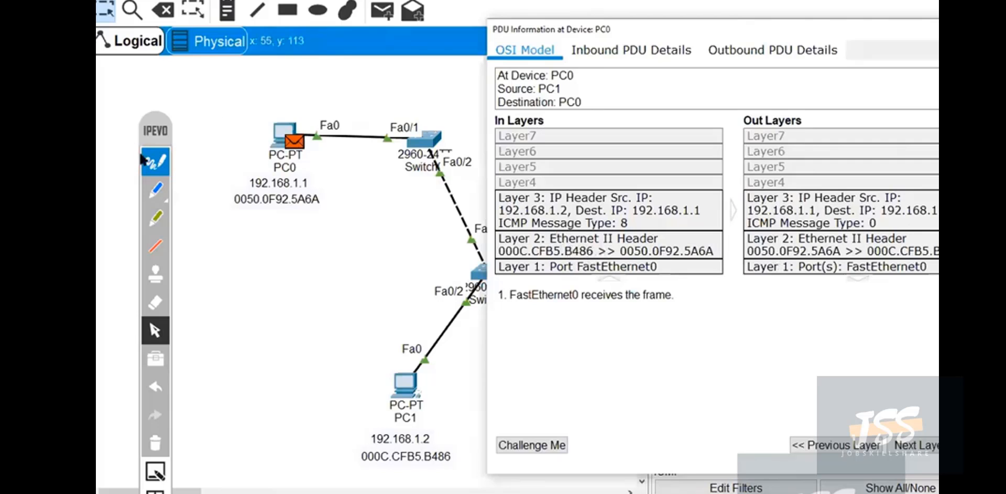
Tick the inbound Layer 2 and Layer 1 entries with the annotation pen and handwrite L3 and Rx Comp above PC0.
click(151, 187)
drag(576, 245, 613, 236)
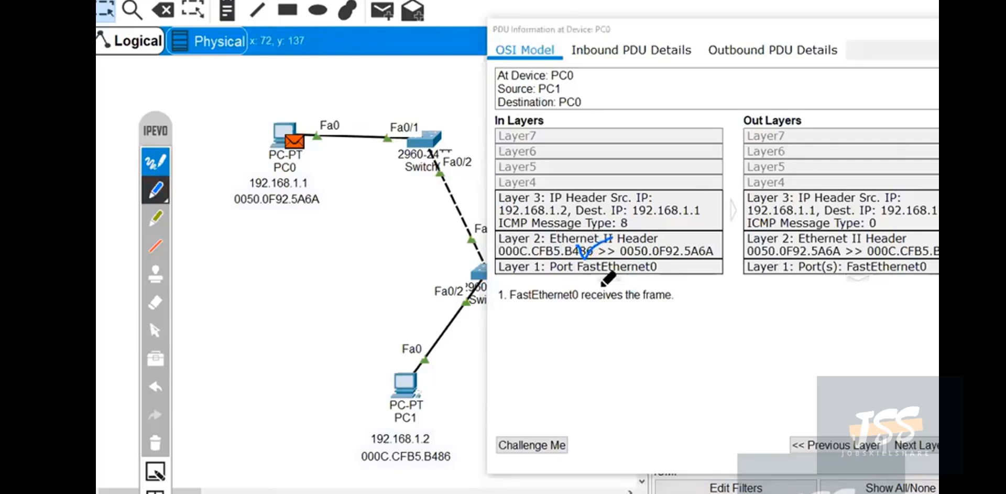
drag(601, 273, 629, 263)
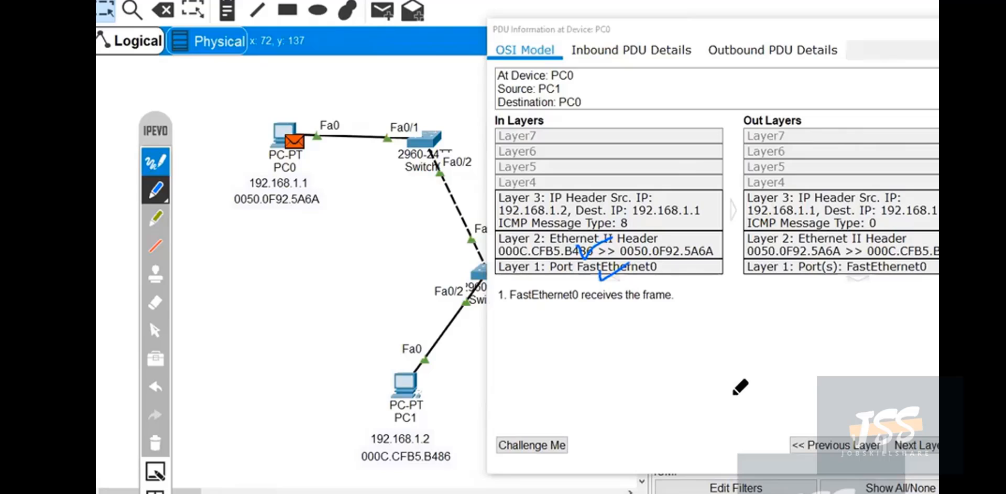
mouse_move(242, 98)
mouse_down()
mouse_move(261, 120)
mouse_move(274, 102)
mouse_move(265, 128)
mouse_up()
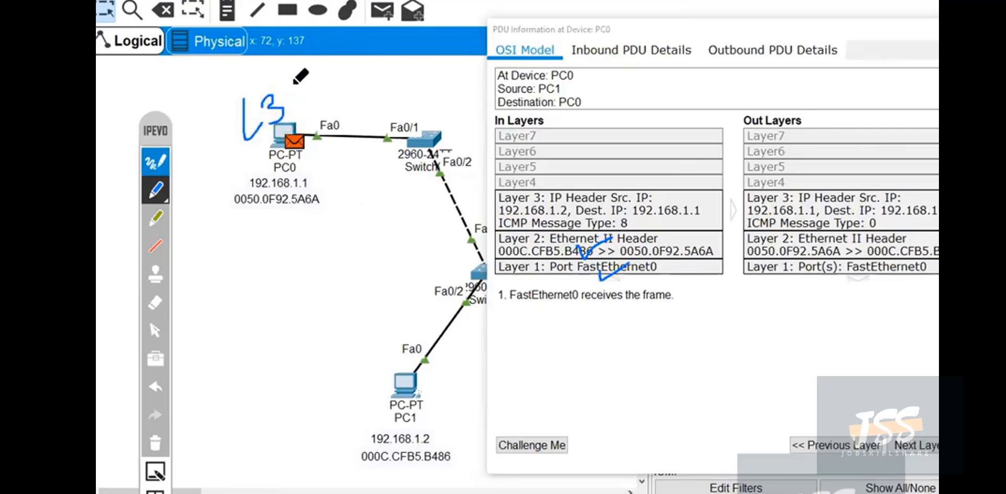
mouse_move(292, 74)
mouse_down()
mouse_move(295, 99)
mouse_move(298, 87)
mouse_move(352, 79)
mouse_move(353, 88)
mouse_move(316, 98)
mouse_up()
drag(309, 95, 338, 84)
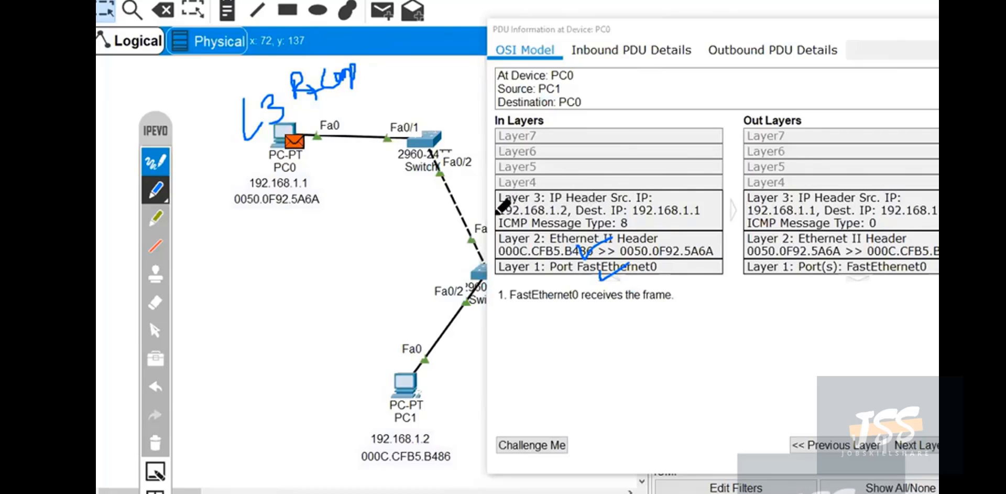
Box inbound source IP 192.168.1.2 and destination IP 192.168.1.1, link them to PC1's and PC0's addresses, then clear the ink.
mouse_move(572, 205)
mouse_down()
mouse_move(530, 201)
mouse_move(525, 219)
mouse_move(573, 205)
mouse_up()
mouse_move(514, 212)
mouse_down()
mouse_move(442, 281)
mouse_move(435, 446)
mouse_up()
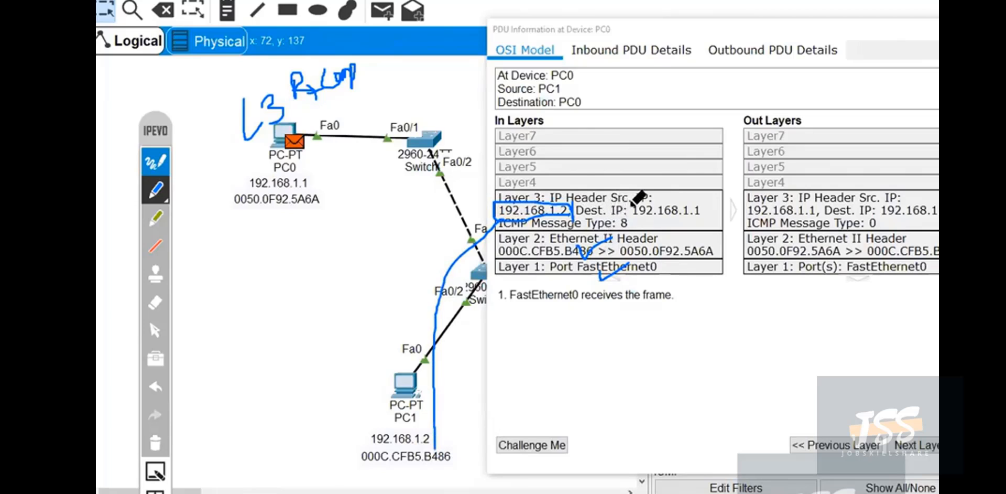
mouse_move(631, 225)
mouse_down()
mouse_move(673, 192)
mouse_move(701, 205)
mouse_move(696, 212)
mouse_move(506, 118)
mouse_move(377, 107)
mouse_move(310, 135)
mouse_move(332, 168)
mouse_move(264, 163)
mouse_move(309, 212)
mouse_move(320, 193)
mouse_up()
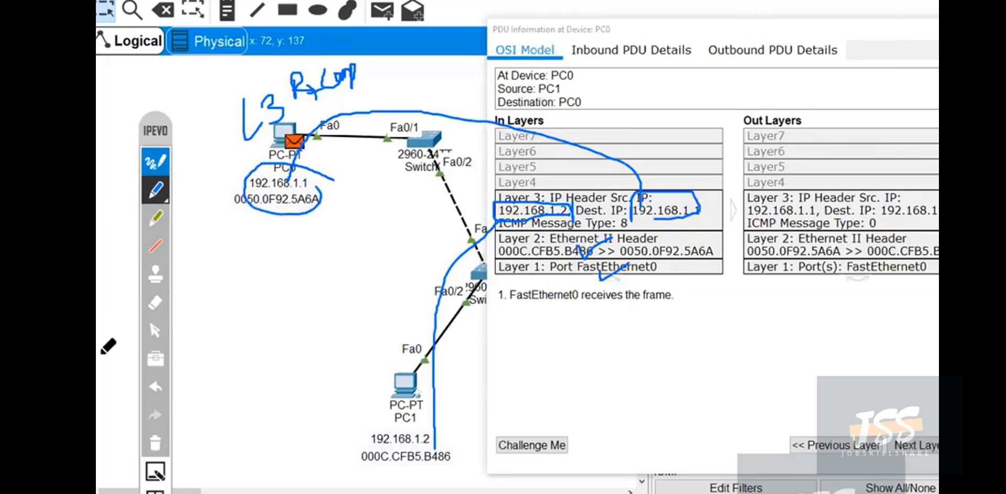
click(154, 437)
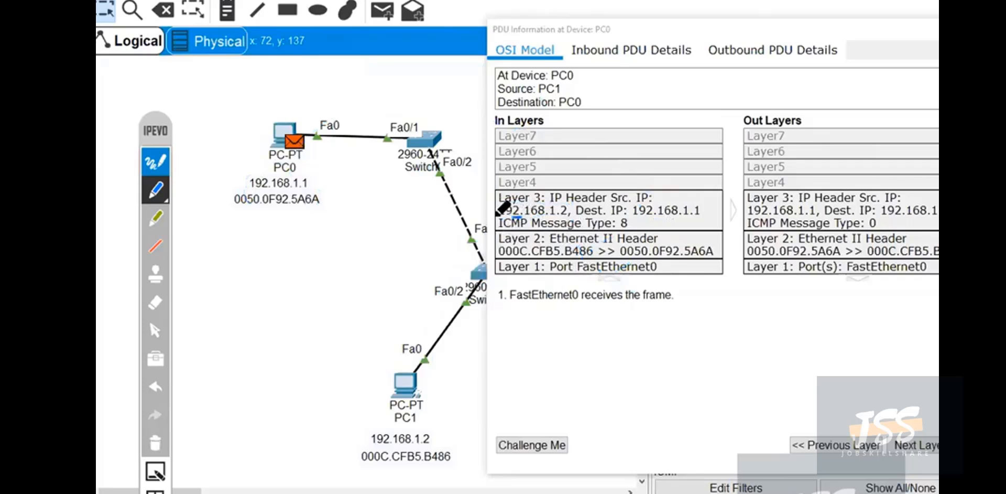
Box the inbound ICMP Message Type: 8 and link it to a circled handwritten note near Source: PC1, then clear the ink.
mouse_move(520, 217)
mouse_down()
mouse_move(522, 227)
mouse_move(618, 228)
mouse_move(634, 217)
mouse_move(493, 220)
mouse_up()
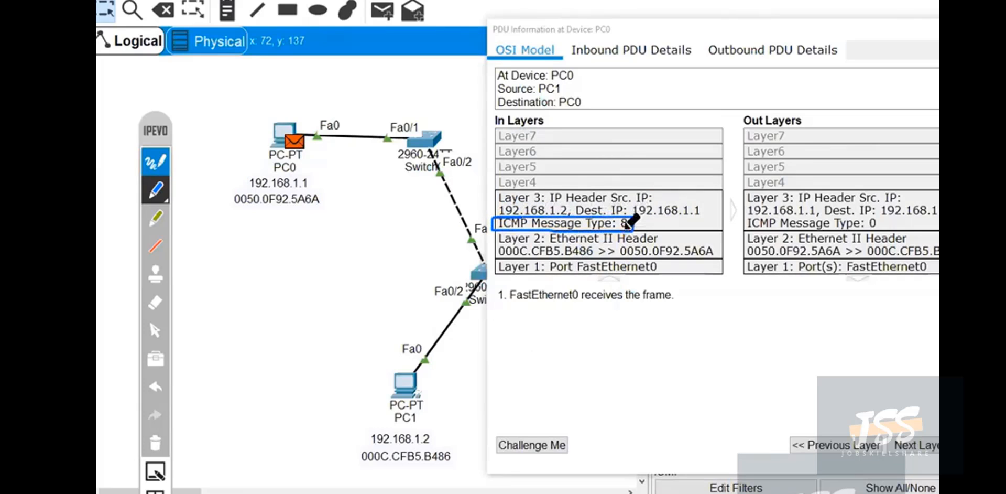
mouse_move(622, 227)
mouse_down()
mouse_move(629, 142)
mouse_move(661, 107)
mouse_move(651, 139)
mouse_move(680, 117)
mouse_move(614, 88)
mouse_up()
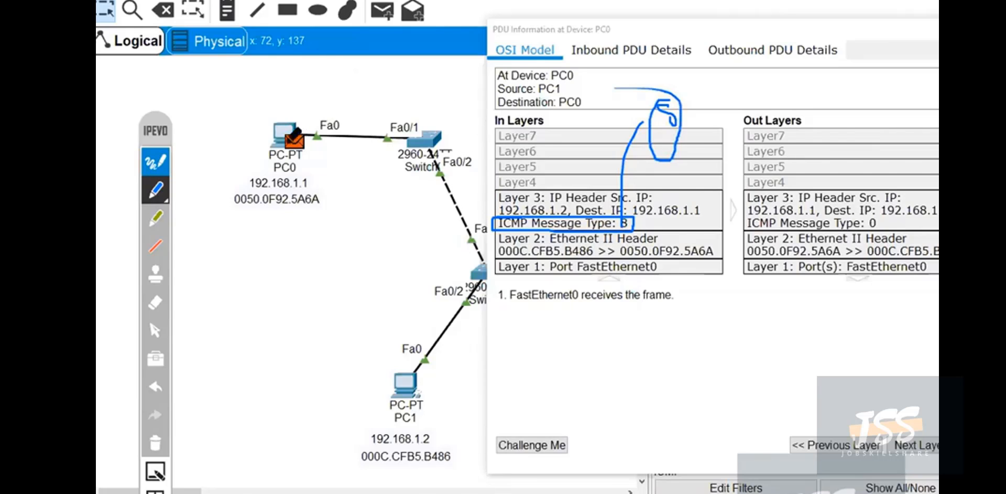
click(152, 437)
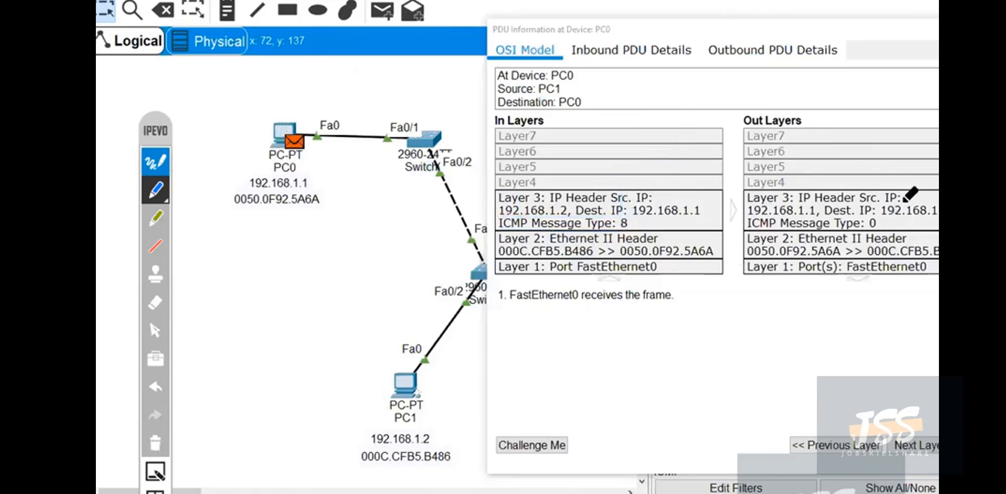
Circle the Layer 3 IP header under Out Layers, then clear the ink and close PC0's PDU window.
mouse_move(905, 184)
mouse_down()
mouse_move(775, 175)
mouse_move(752, 202)
mouse_move(907, 185)
mouse_up()
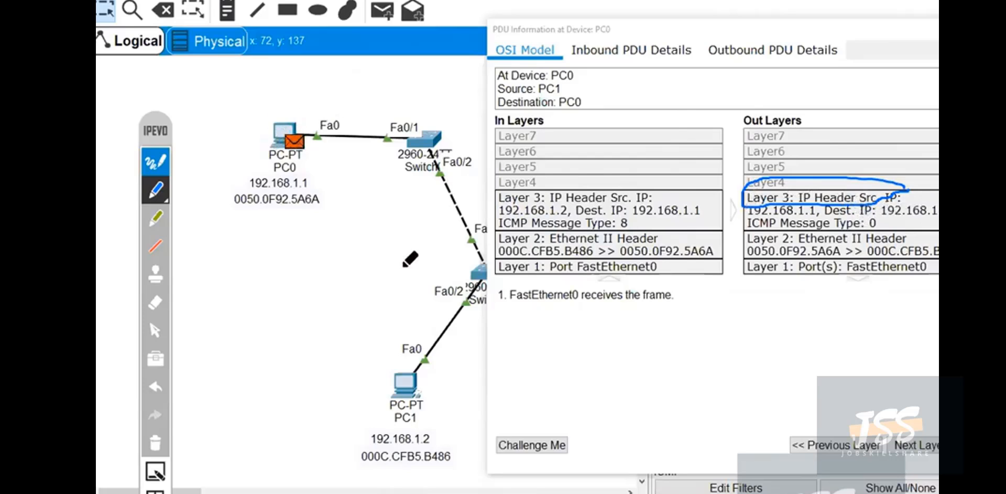
click(152, 442)
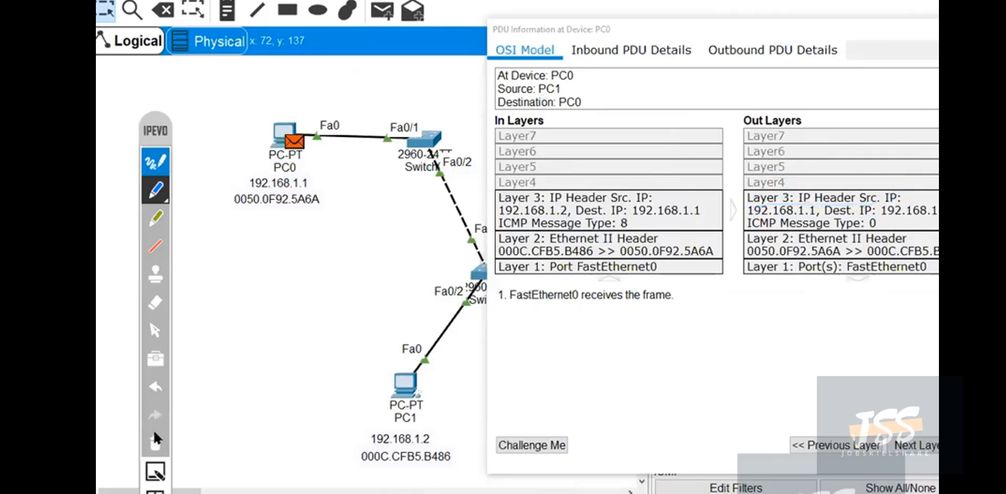
click(153, 335)
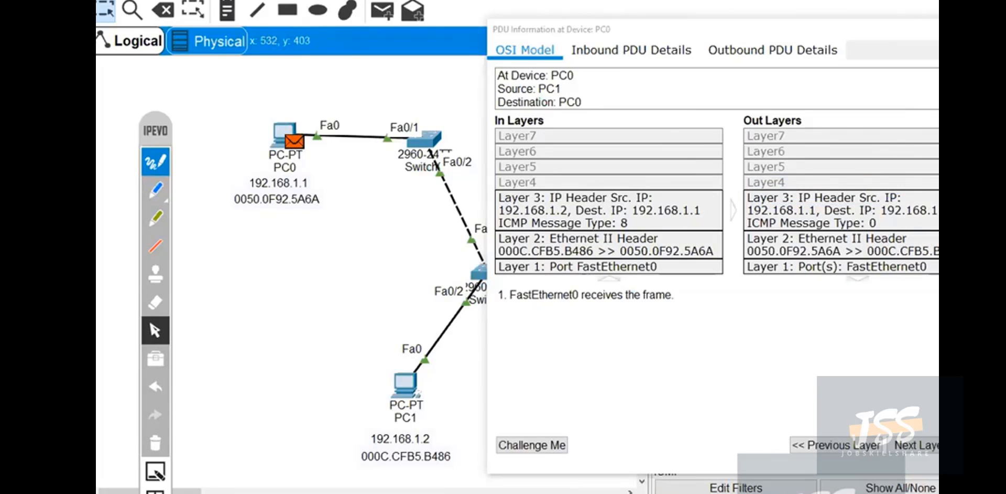
click(969, 29)
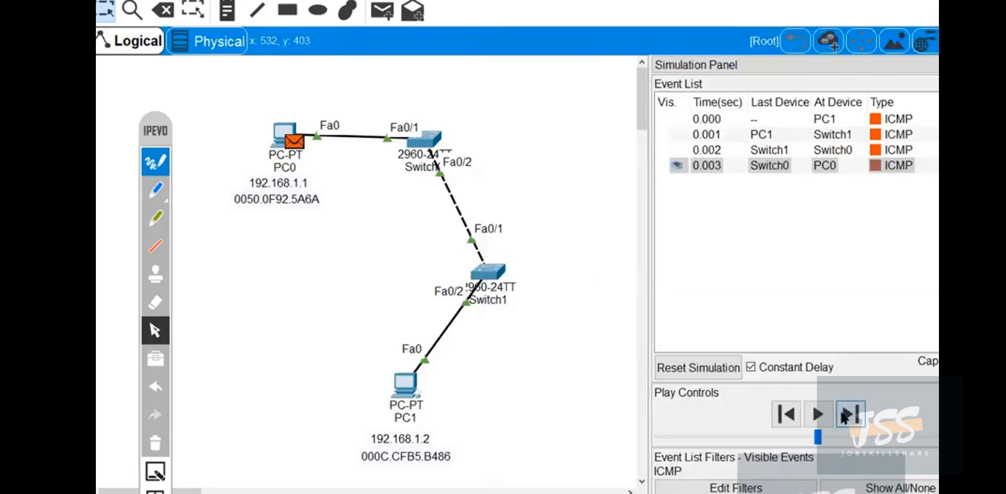
Advance the simulation by one event and open the packet's PDU information at Switch0, placing its window beside the topology.
click(844, 415)
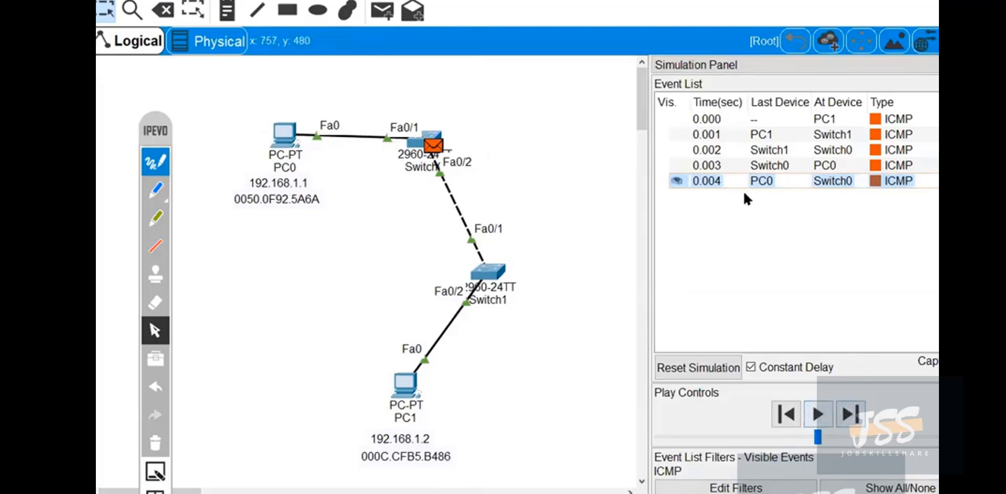
click(434, 144)
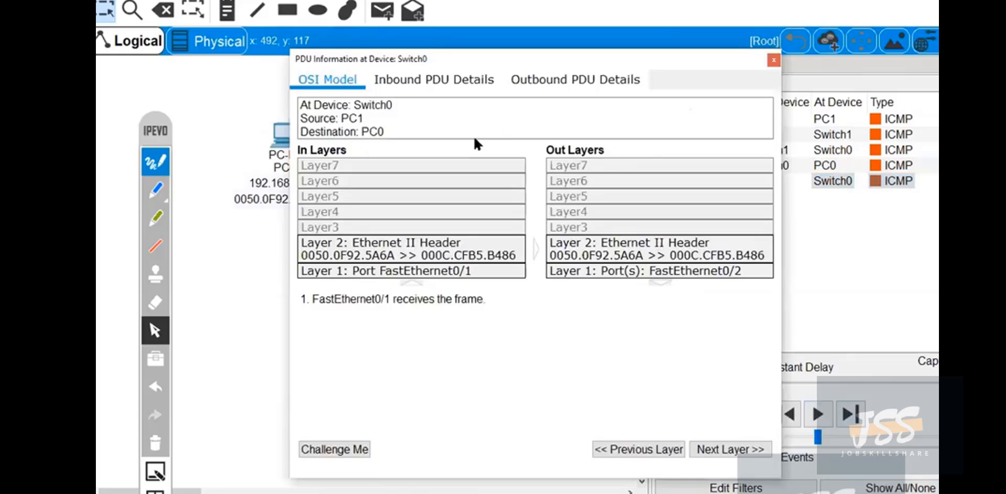
drag(523, 61, 757, 42)
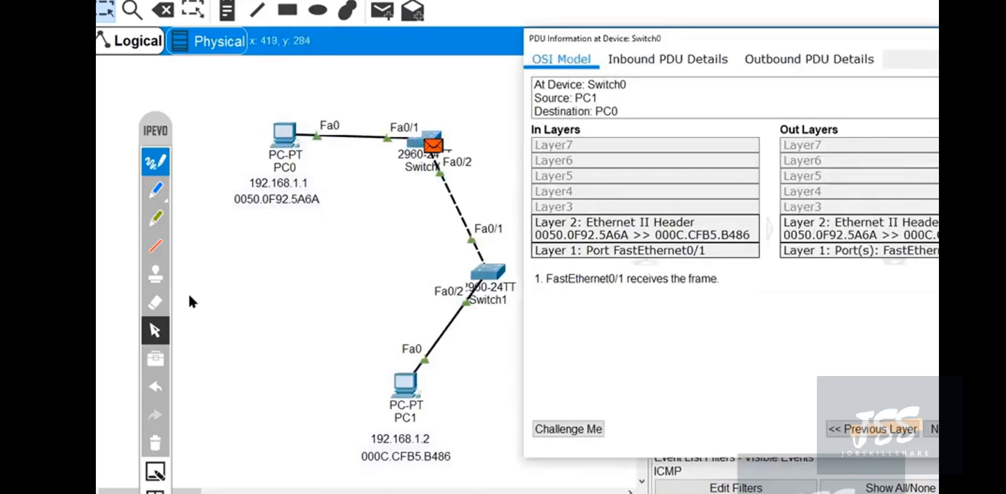
Circle inbound Layer3 and mark Layers 2 and 1 with the annotation pen, then clear the ink and close Switch0's PDU window.
click(156, 190)
mouse_move(577, 200)
mouse_down()
mouse_move(543, 200)
mouse_move(575, 215)
mouse_move(580, 198)
mouse_up()
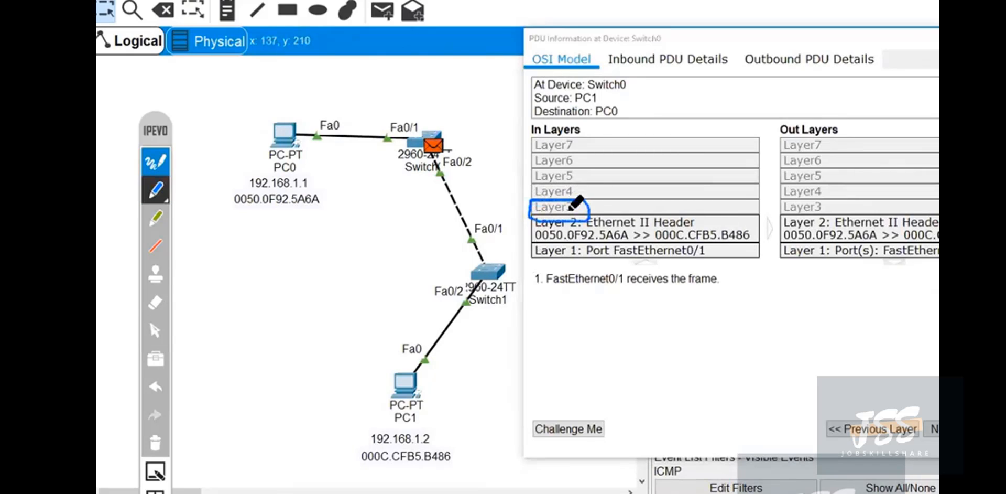
mouse_move(607, 228)
mouse_down()
mouse_move(652, 232)
mouse_move(650, 258)
mouse_up()
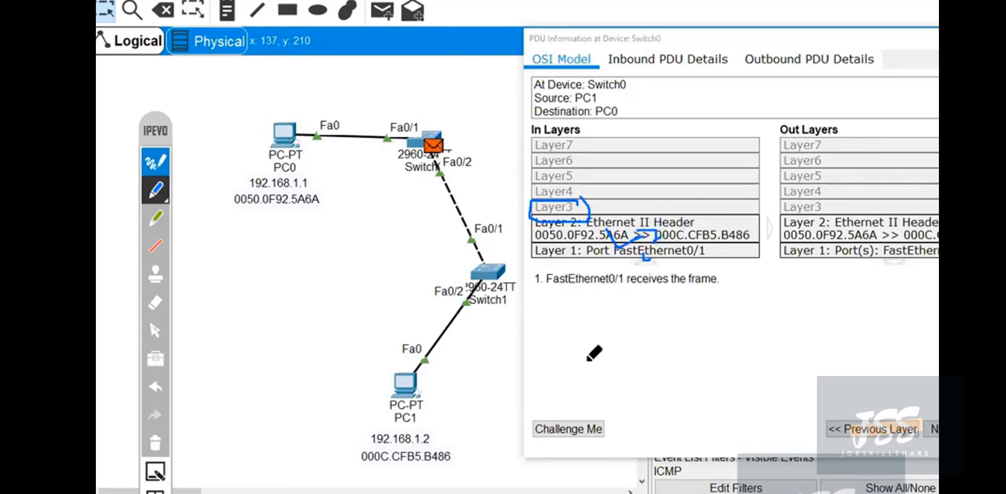
click(155, 443)
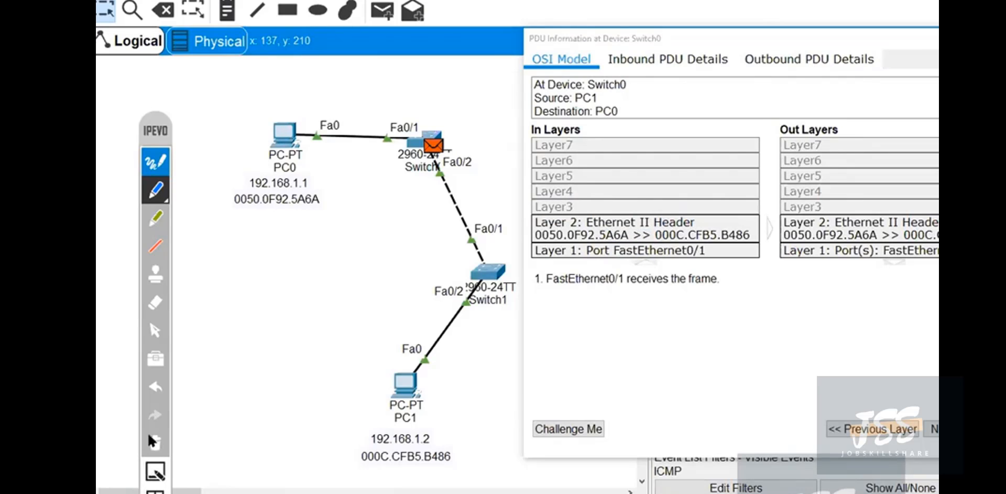
click(155, 331)
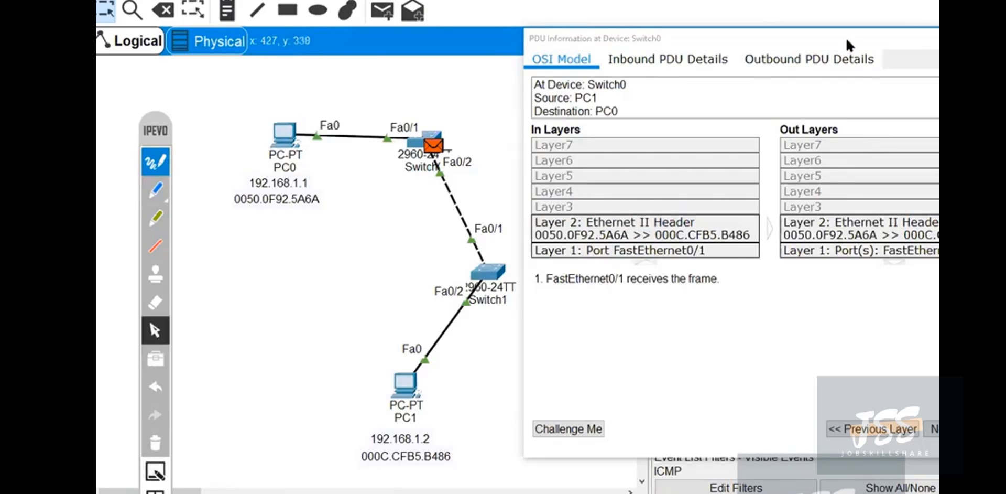
drag(846, 41, 784, 37)
click(938, 31)
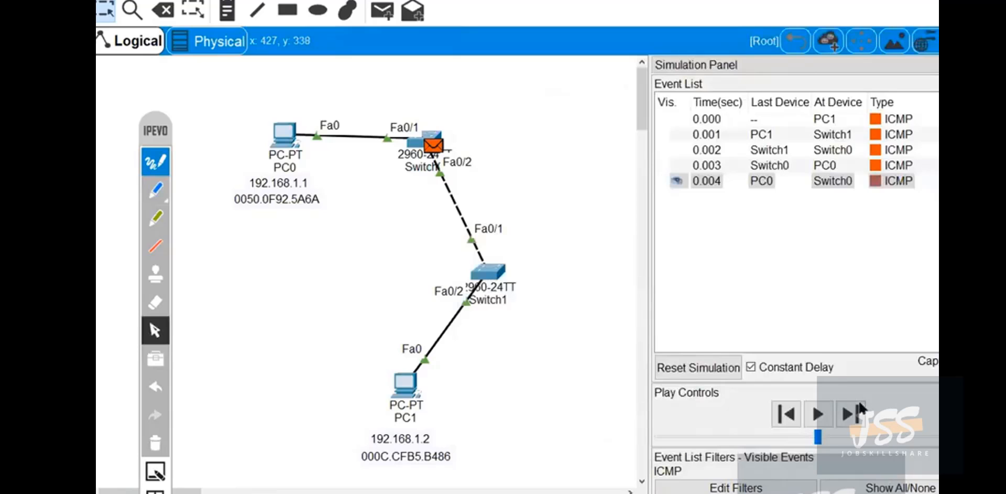
Advance the simulation by two events to carry the ICMP reply from Switch0 through Switch1 to PC1.
click(851, 414)
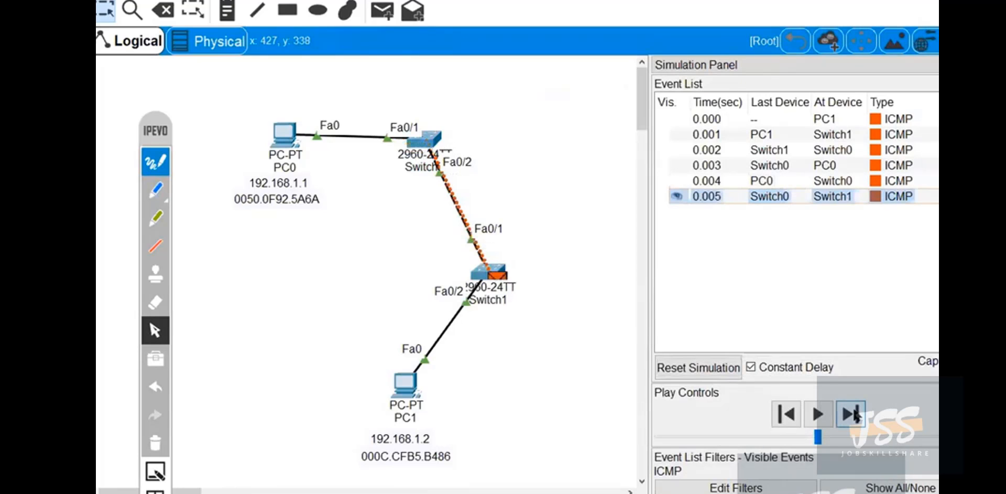
click(852, 414)
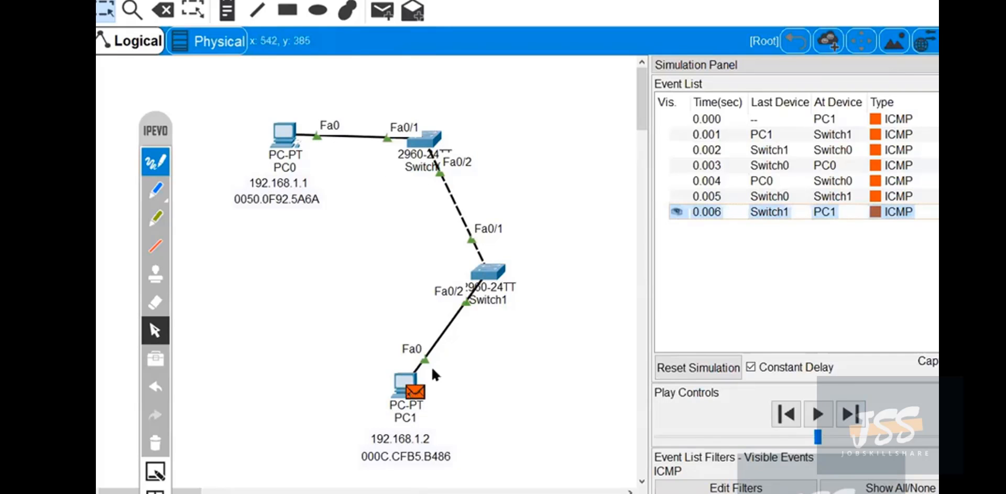
Return the network to Realtime mode, then move the annotation toolbar away from the topology and collapse it.
mouse_move(397, 399)
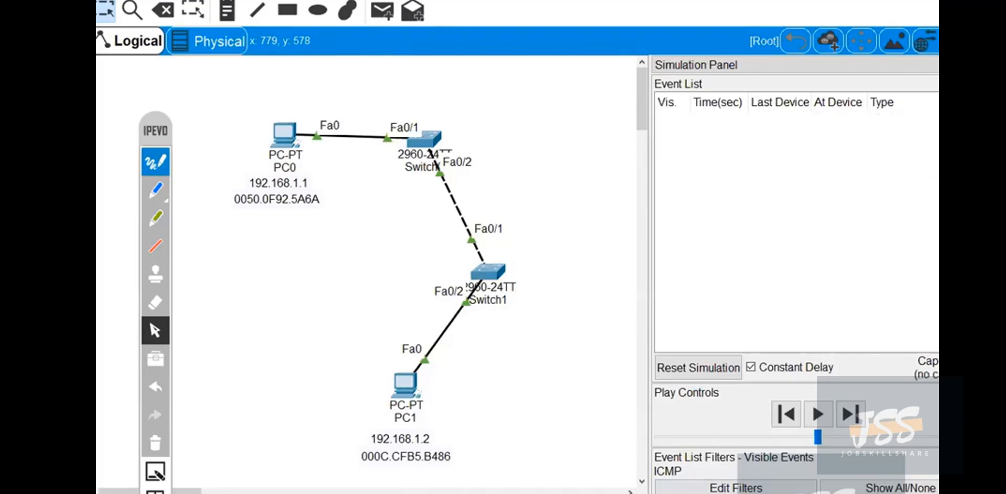
key(shift+r)
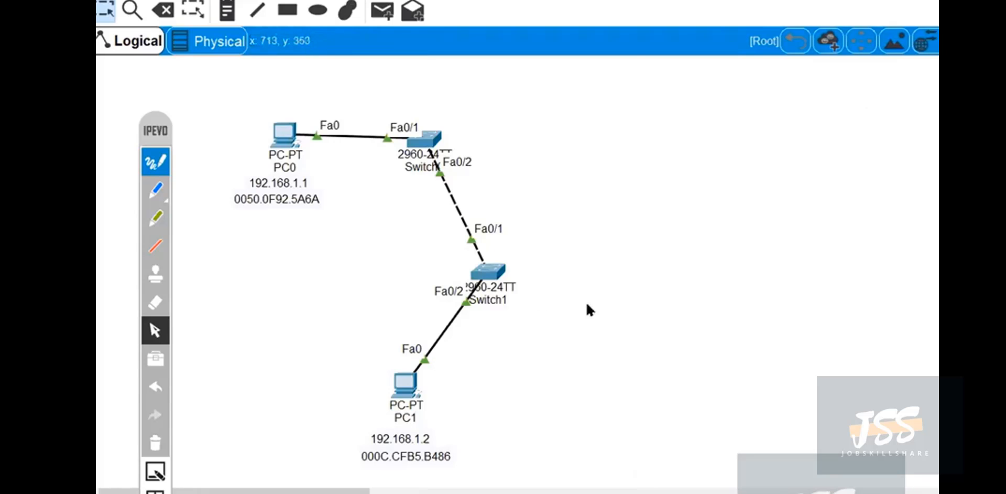
mouse_move(153, 128)
mouse_down()
mouse_move(919, 88)
mouse_move(921, 63)
mouse_up()
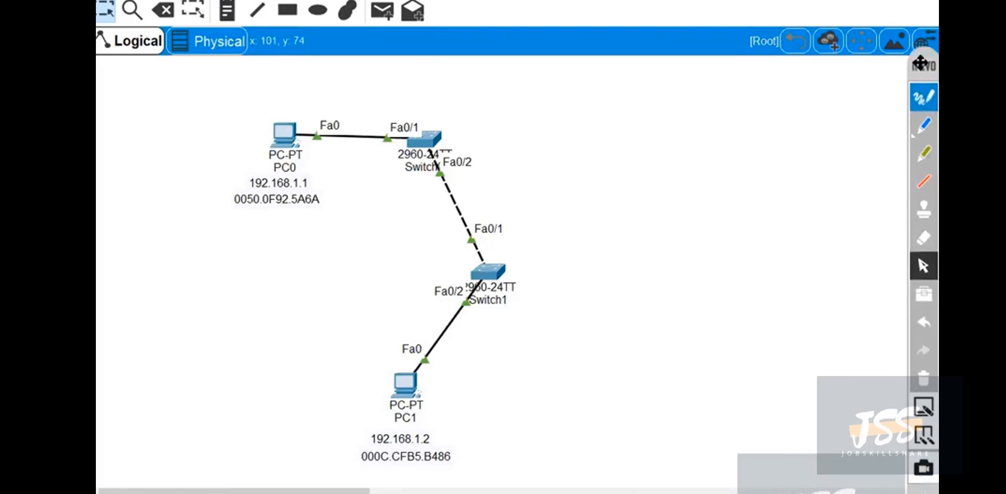
click(923, 490)
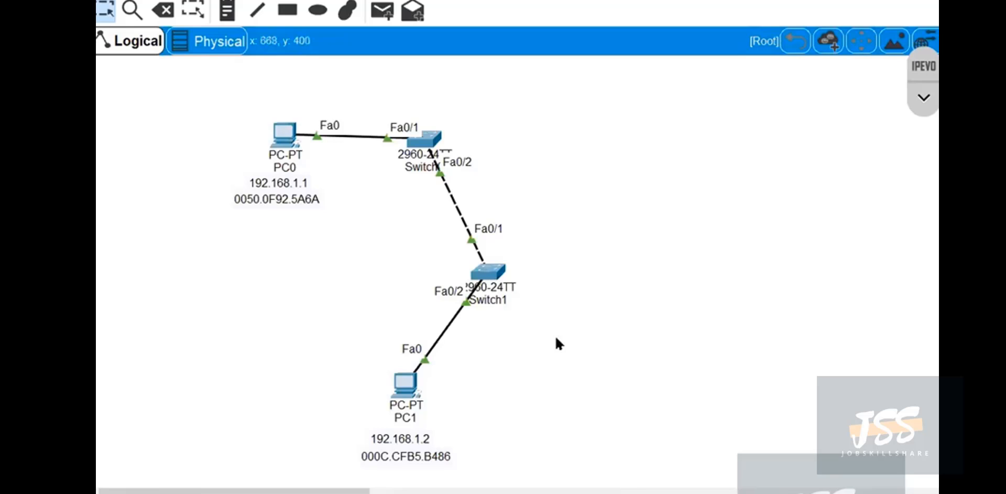
Open Switch1's CLI beside the topology, run show vlan brief, and widen the window so each VLAN's ports fit on its rows.
click(487, 272)
drag(723, 11, 746, 0)
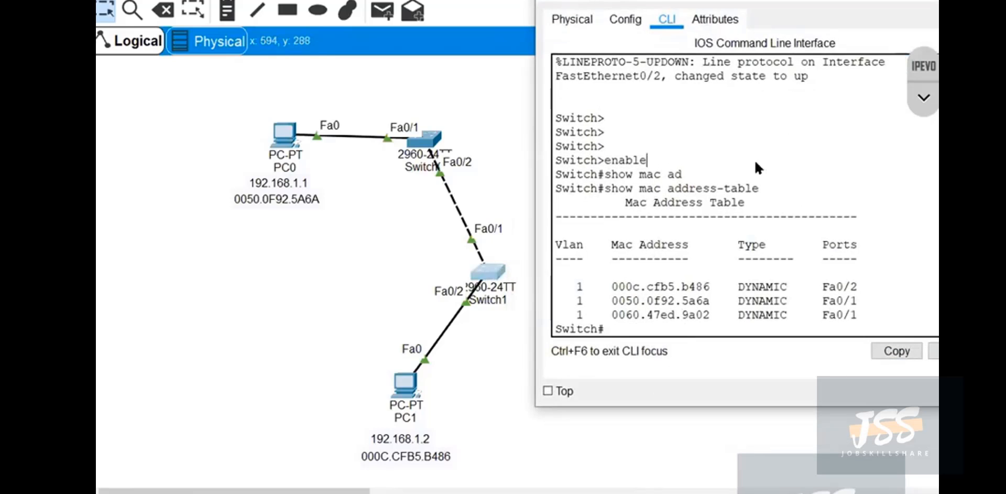
key(Return)
key(Return)
key(Return)
key(Return)
text(shwo)
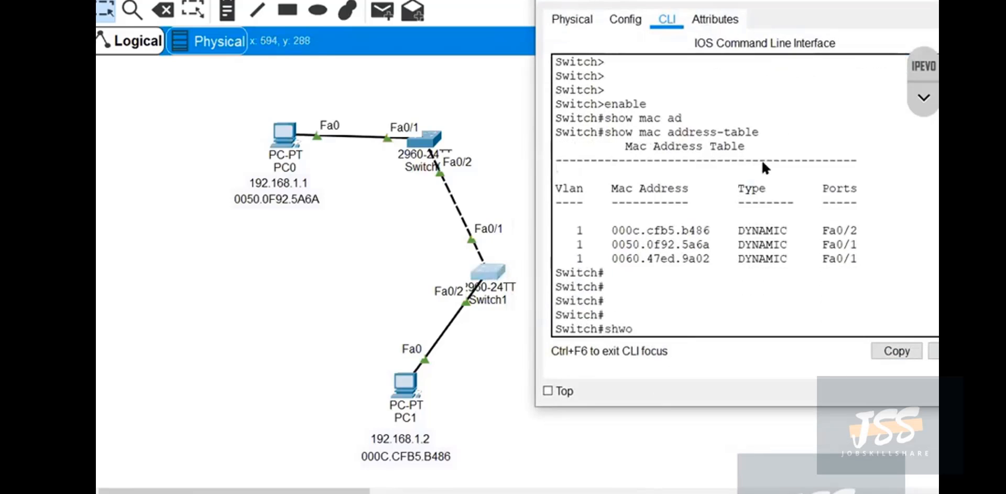
text( vl)
key(BackSpace)
key(BackSpace)
key(BackSpace)
key(BackSpace)
text(f)
key(Return)
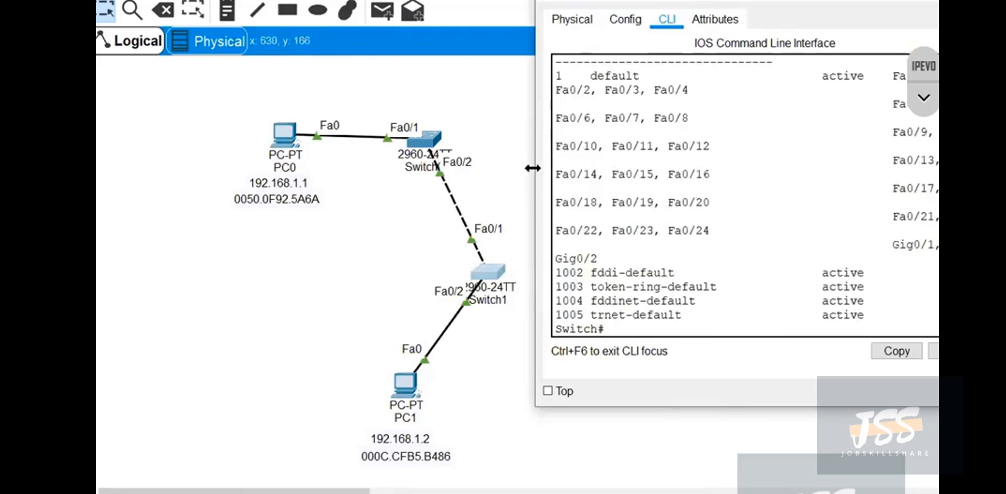
drag(536, 198, 240, 198)
Circle VLAN 1 and its full row of ports with the blue annotation pen, then clear the ink.
click(924, 100)
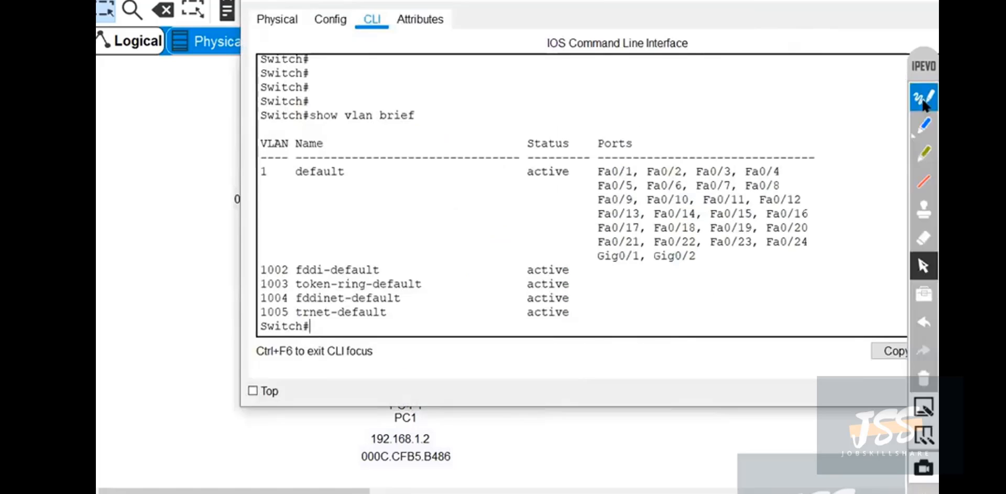
click(923, 131)
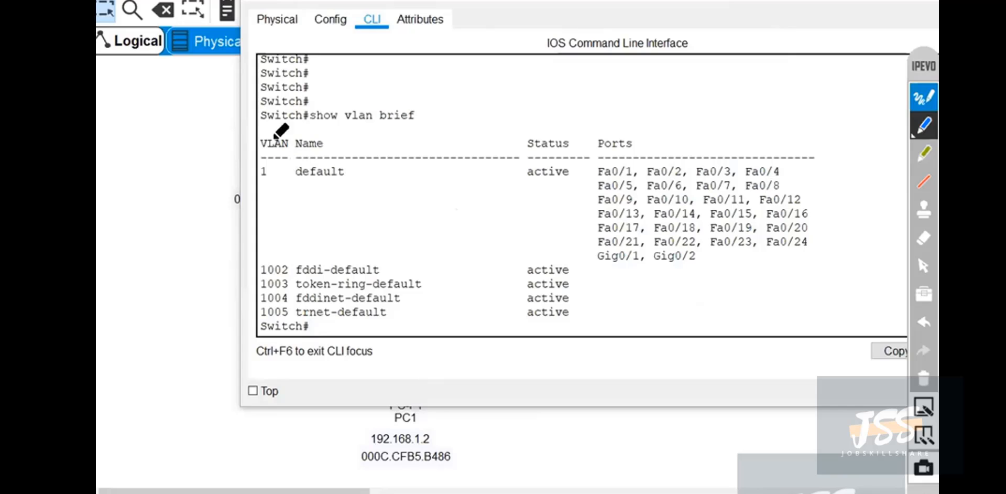
mouse_move(260, 130)
mouse_down()
mouse_move(256, 192)
mouse_move(565, 207)
mouse_move(588, 265)
mouse_move(687, 281)
mouse_move(883, 213)
mouse_move(709, 85)
mouse_move(363, 104)
mouse_move(260, 134)
mouse_move(272, 131)
mouse_move(258, 168)
mouse_move(292, 184)
mouse_move(291, 130)
mouse_up()
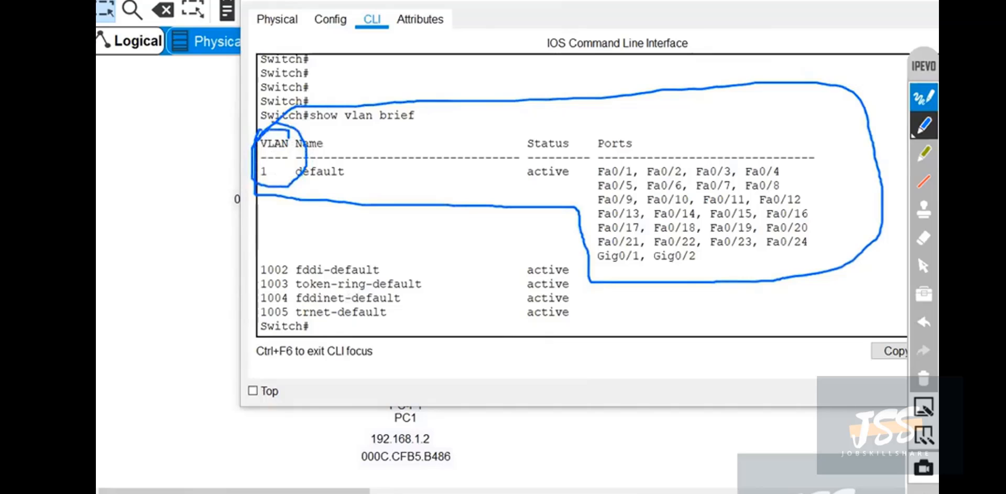
click(927, 376)
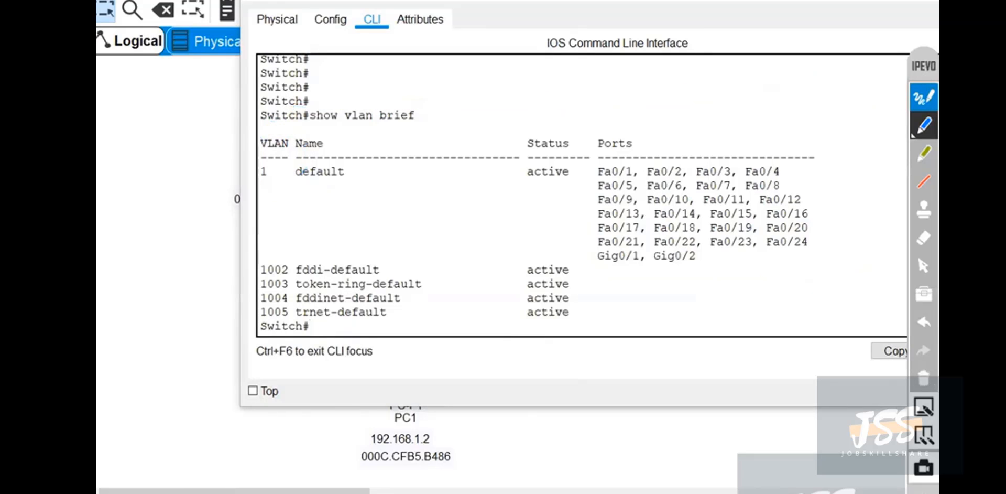
click(924, 262)
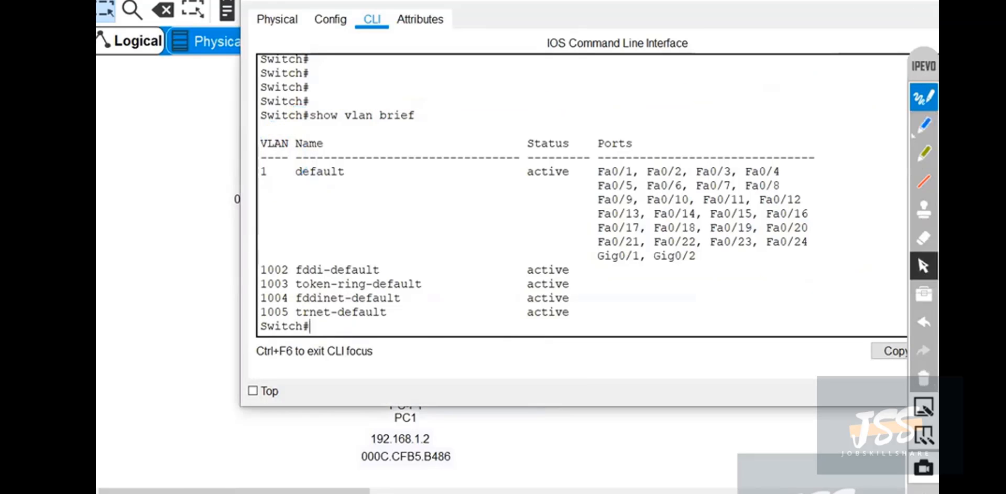
Close Switch1's window and write VLAN1 beside the link between the two switches with the annotation pen.
click(911, 1)
click(920, 120)
mouse_move(547, 193)
mouse_down()
mouse_move(603, 206)
mouse_move(642, 193)
mouse_move(650, 174)
mouse_move(651, 207)
mouse_up()
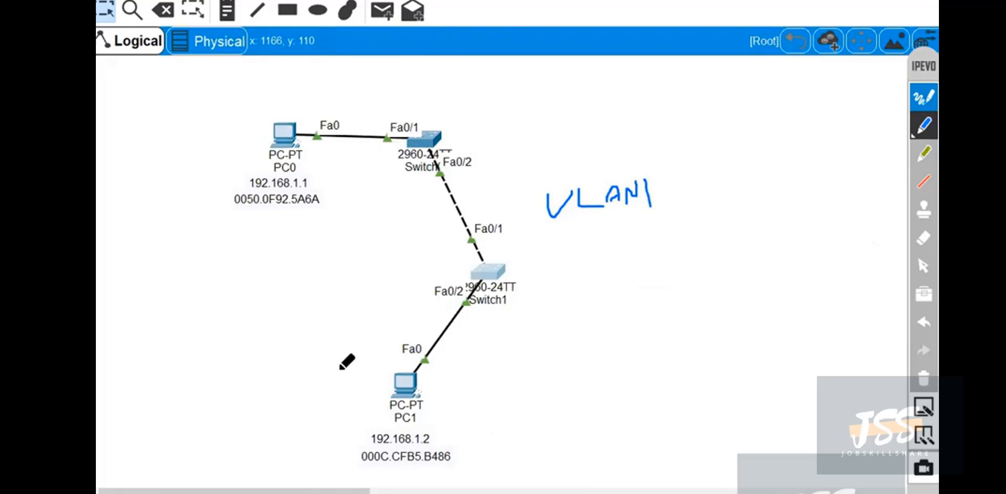
Outline PC1's and PC0's ends of the topology with the pen, label each VLAN 150, then clear the ink.
mouse_move(312, 397)
mouse_down()
mouse_move(352, 344)
mouse_move(477, 282)
mouse_move(551, 346)
mouse_move(584, 430)
mouse_up()
mouse_move(478, 385)
mouse_down()
mouse_move(590, 317)
mouse_move(614, 338)
mouse_move(664, 314)
mouse_move(666, 330)
mouse_move(686, 330)
mouse_move(770, 313)
mouse_up()
drag(795, 273, 786, 312)
drag(822, 257, 854, 240)
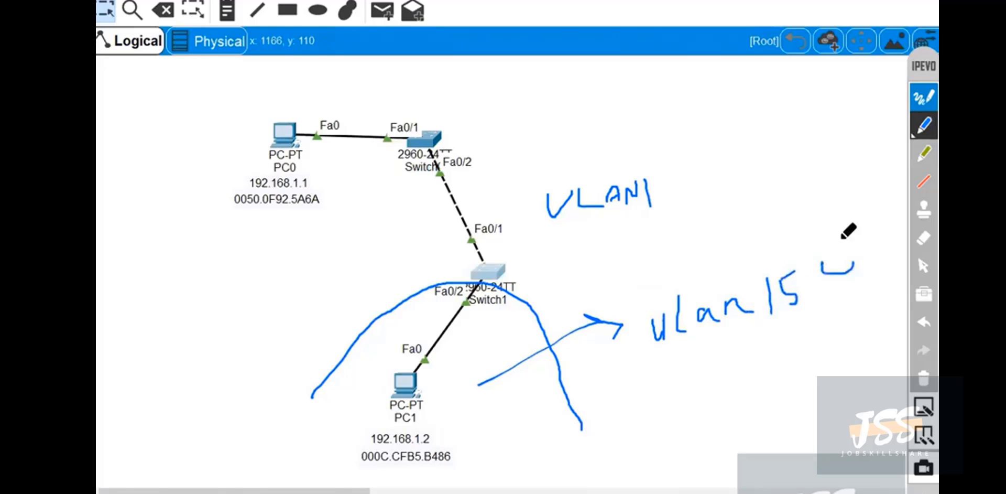
mouse_move(205, 92)
mouse_down()
mouse_move(429, 134)
mouse_move(165, 229)
mouse_up()
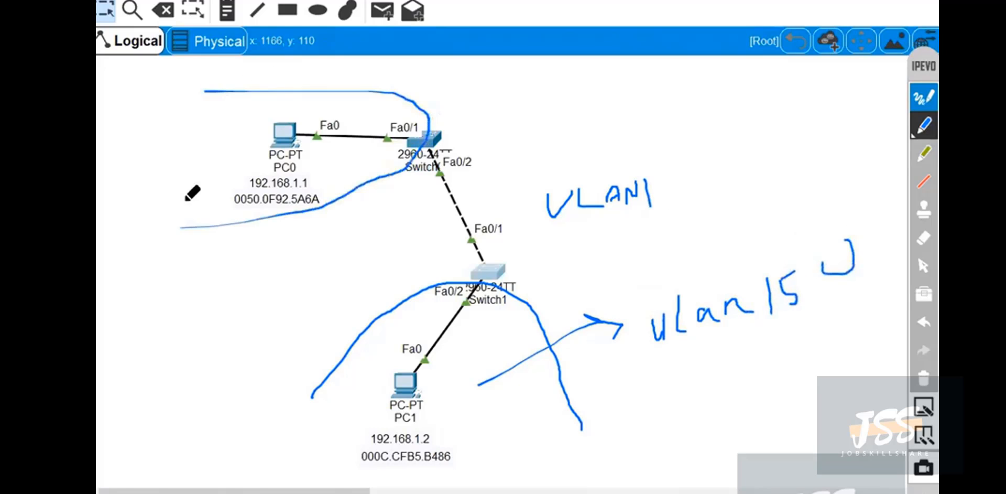
mouse_move(303, 65)
mouse_down()
mouse_move(344, 82)
mouse_move(364, 61)
mouse_move(382, 74)
mouse_move(403, 68)
mouse_up()
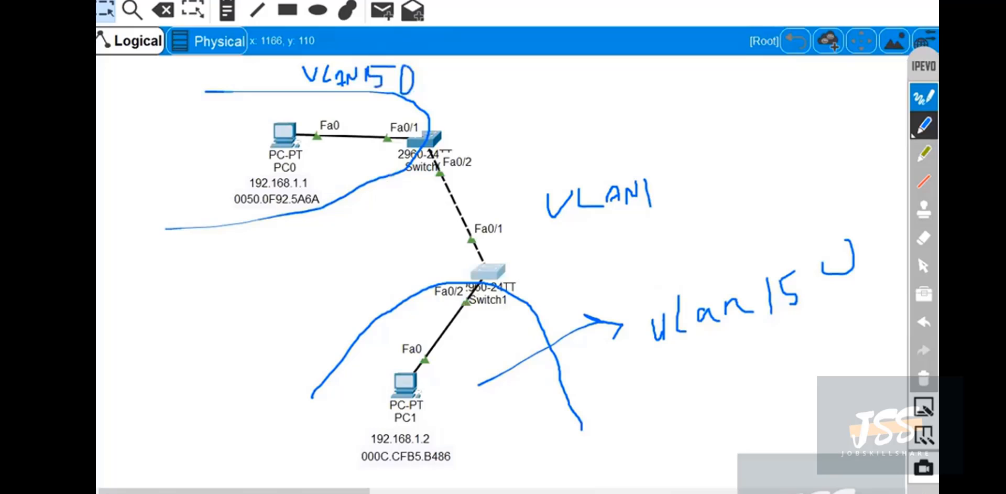
click(925, 377)
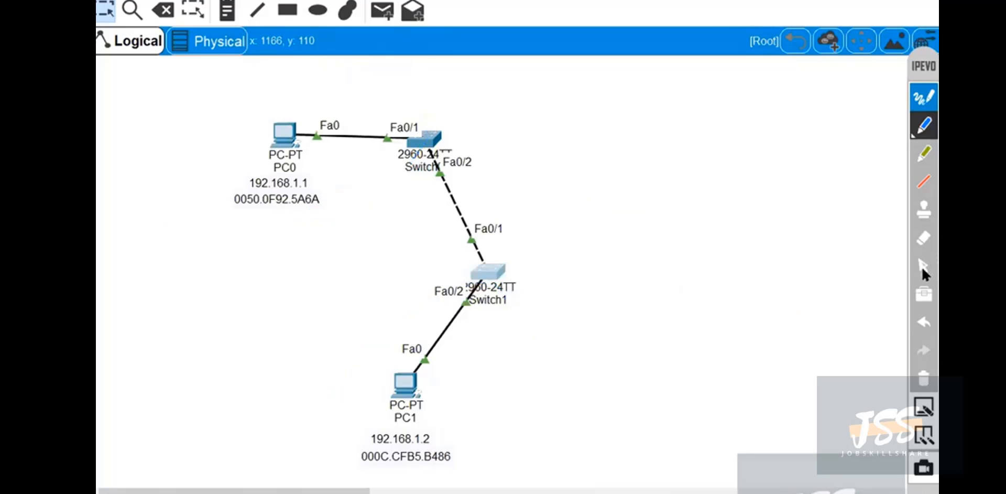
click(923, 267)
Reopen Switch1's CLI beside the topology and create VLAN 150 from global configuration mode, returning to the privileged prompt.
click(488, 271)
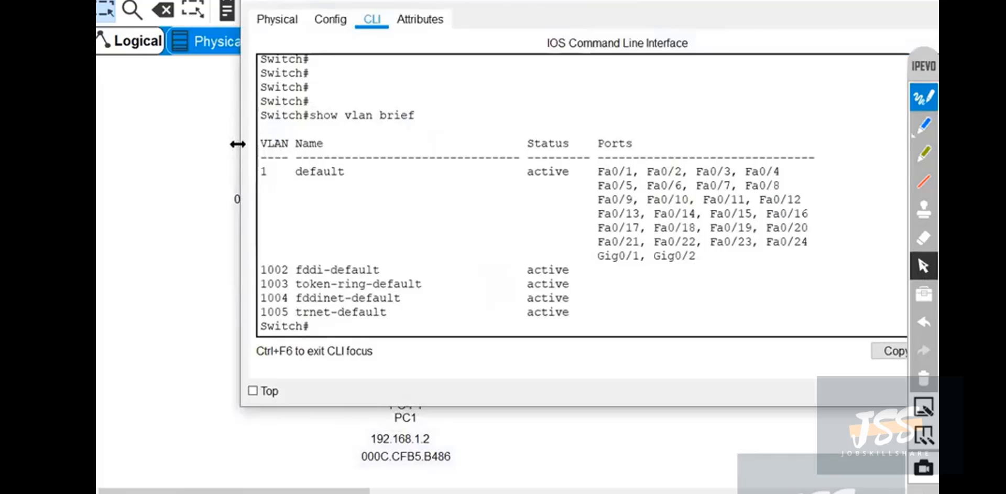
drag(238, 145, 496, 144)
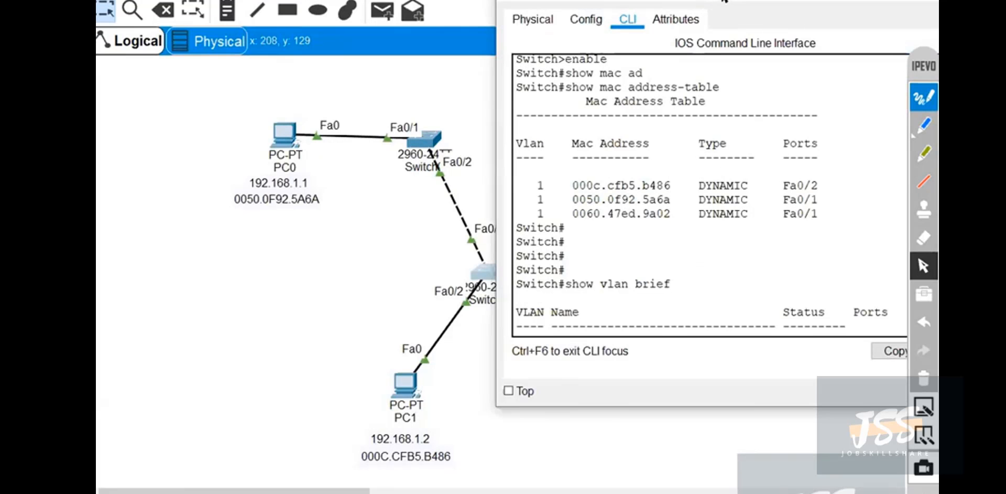
drag(722, 0, 766, 0)
key(Return)
key(Return)
key(Return)
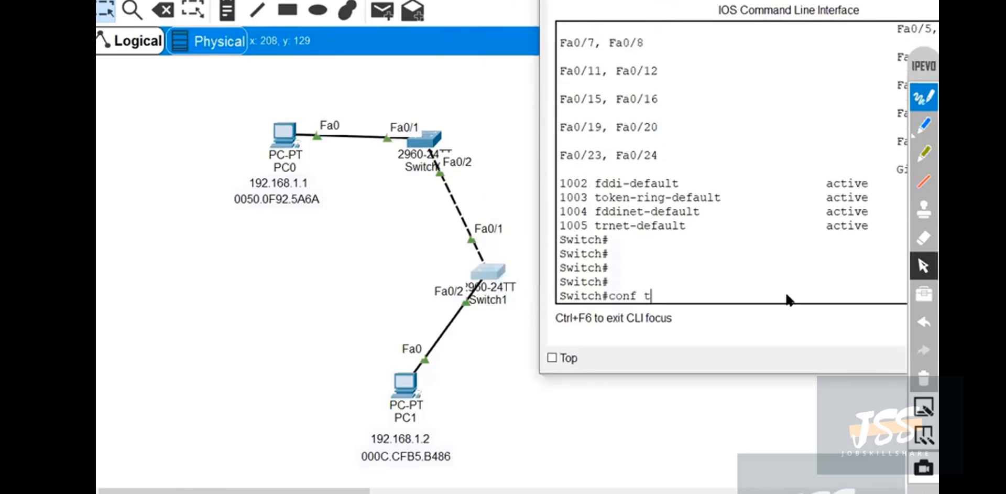
key(Return)
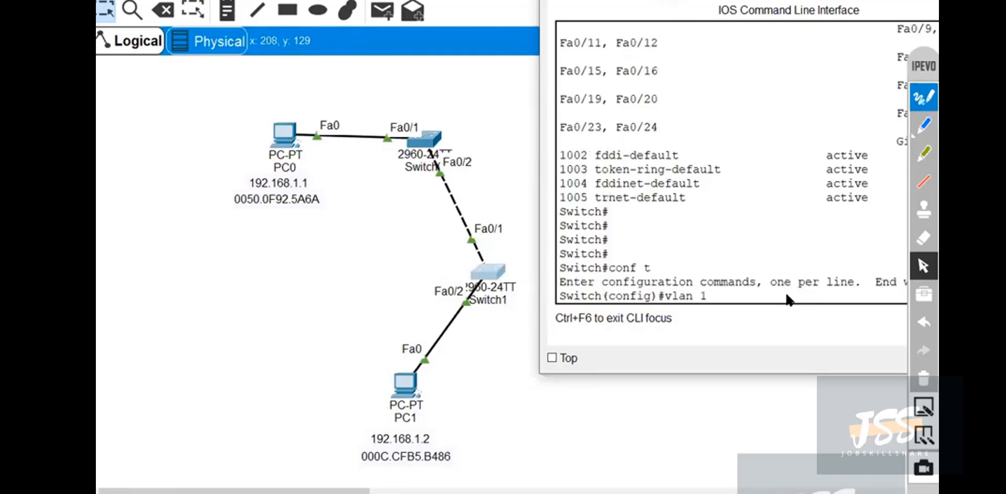
key(Return)
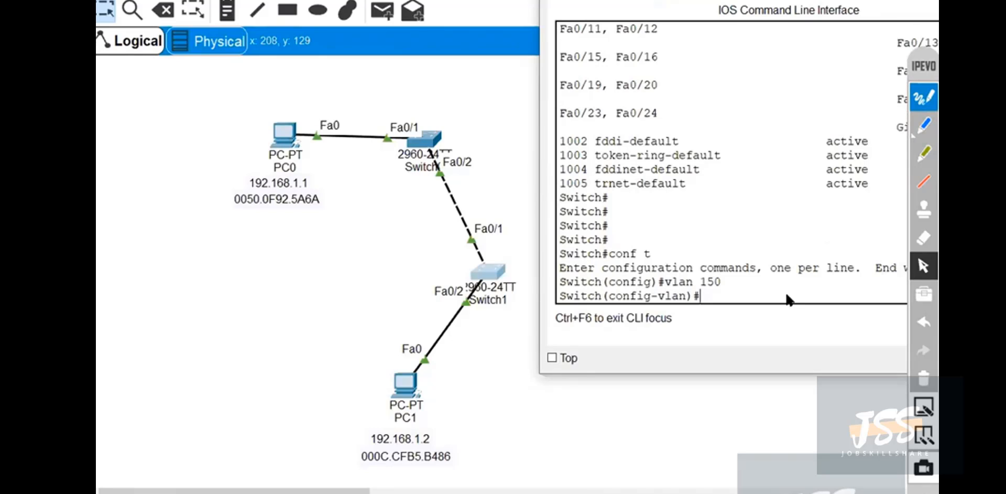
key(ctrl+z)
Run show vlan brief again on Switch1 and widen the CLI window to make the table readable.
key(Return)
key(Return)
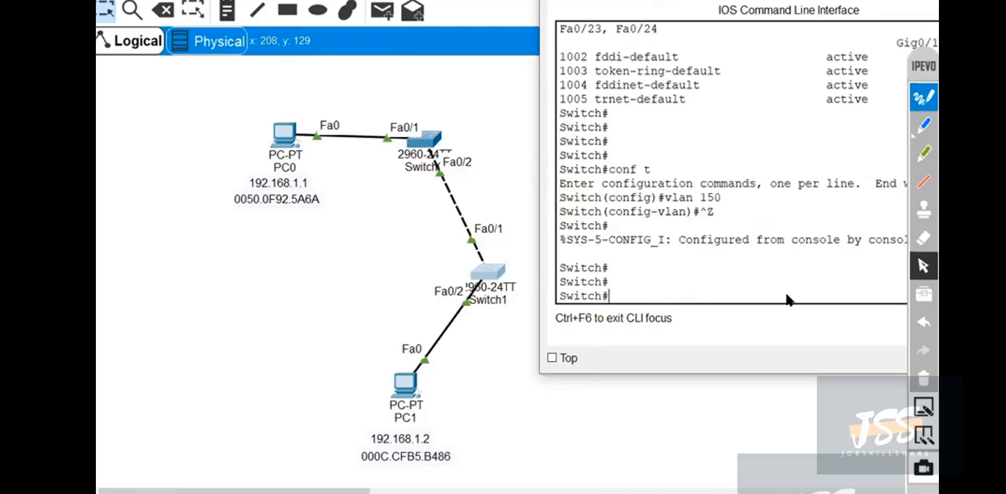
key(Return)
text(show vl)
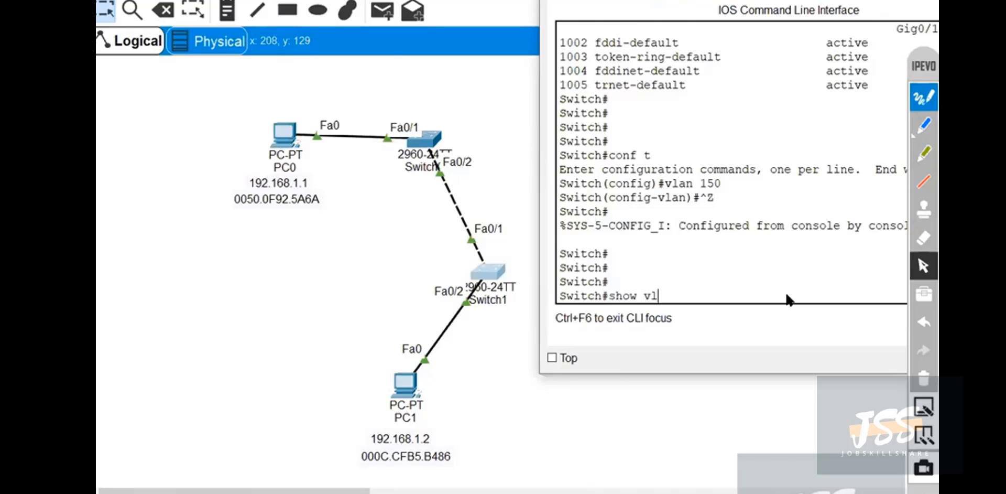
text(an brief)
key(Return)
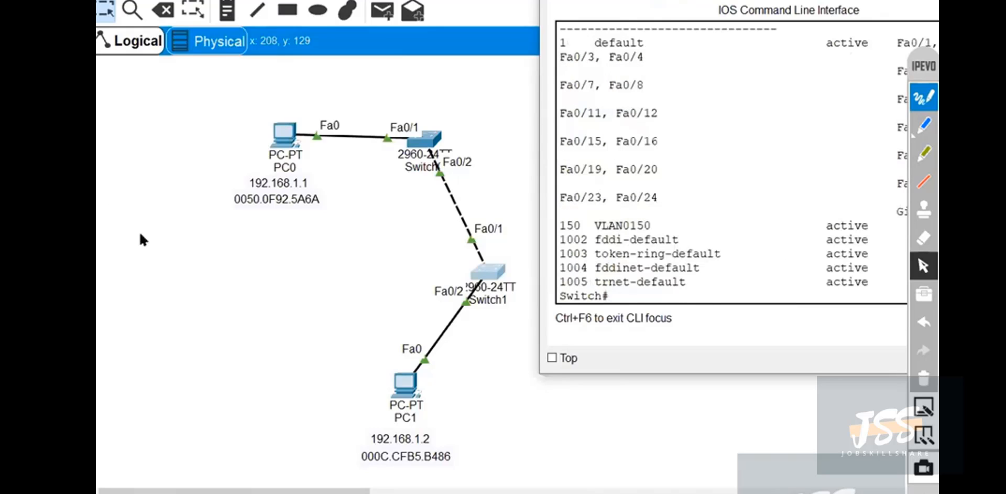
drag(540, 236, 140, 234)
Mark VLAN0150, its active status and VLAN 1's ports with the blue pen, then clear the ink and collapse the annotation toolbar.
click(924, 127)
mouse_move(262, 209)
mouse_down()
mouse_move(165, 208)
mouse_move(151, 224)
mouse_move(223, 240)
mouse_move(268, 230)
mouse_move(269, 205)
mouse_up()
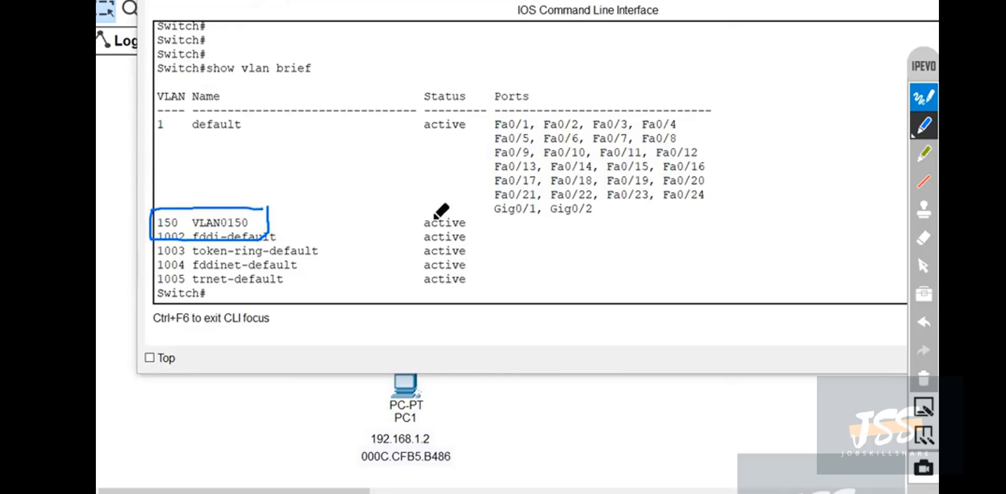
drag(401, 224, 440, 207)
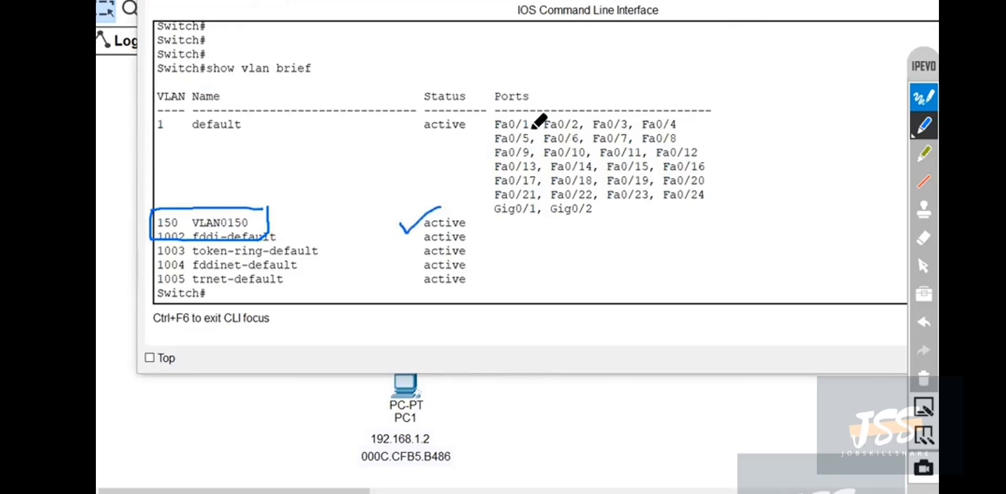
mouse_move(484, 121)
mouse_down()
mouse_move(493, 202)
mouse_move(662, 206)
mouse_move(544, 108)
mouse_move(502, 214)
mouse_move(482, 229)
mouse_up()
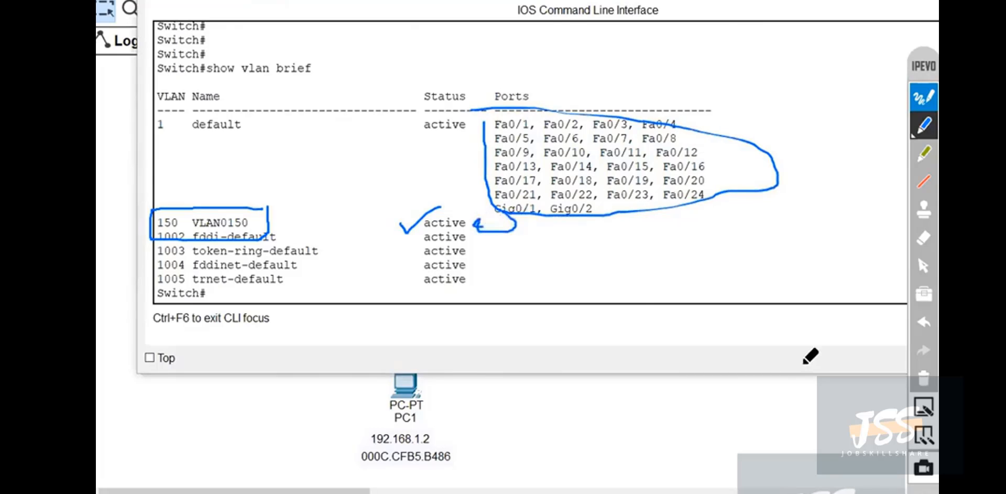
click(923, 378)
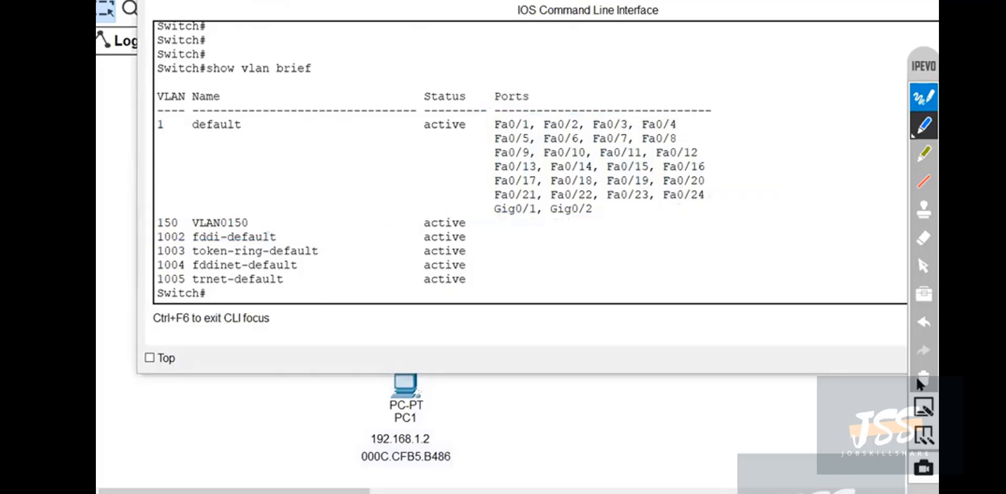
click(923, 468)
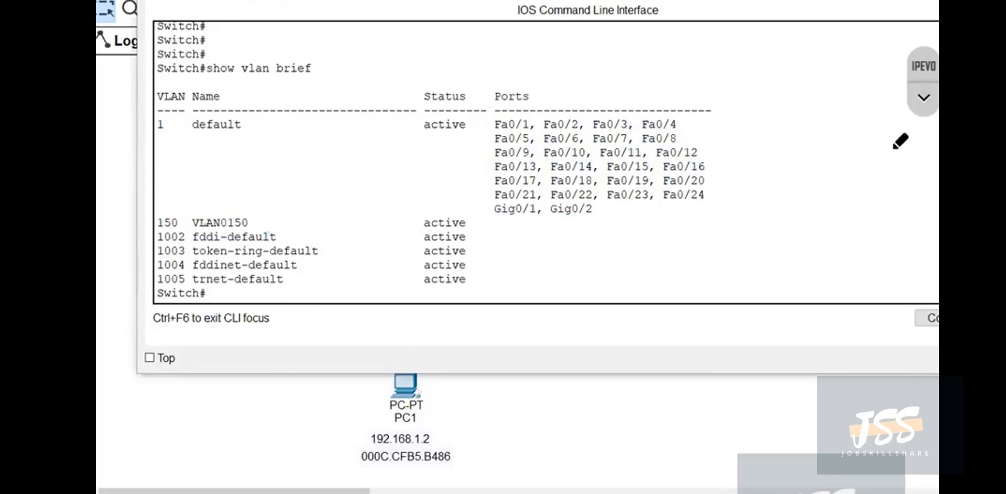
click(924, 99)
click(924, 264)
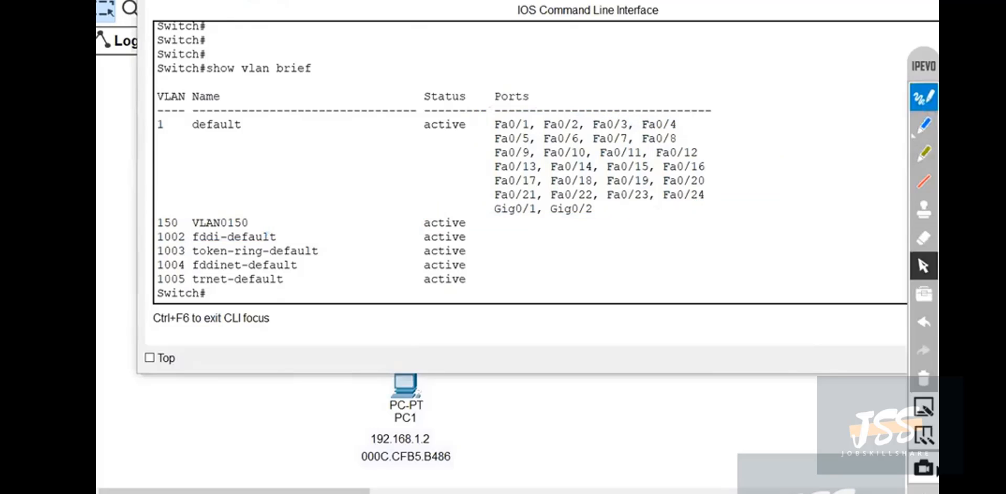
click(924, 490)
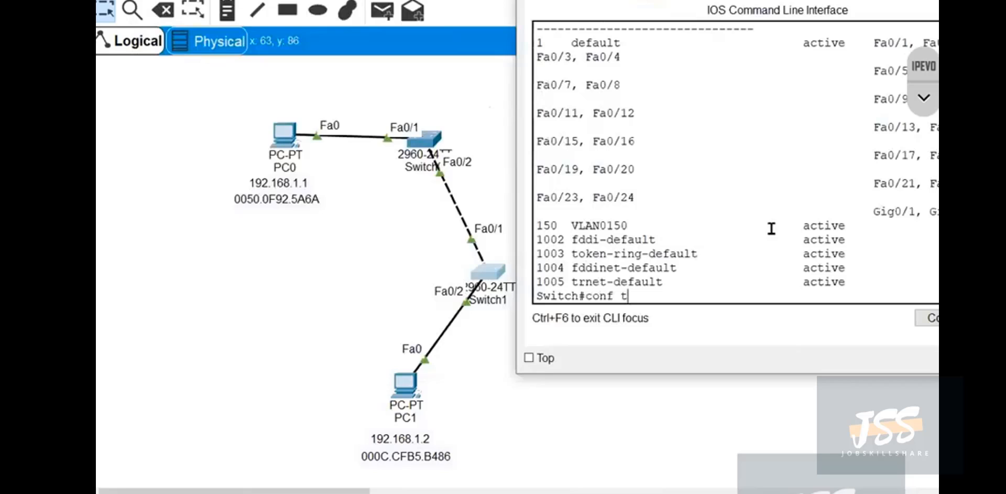
Enter global configuration mode on Switch1 and begin an interface command.
key(Return)
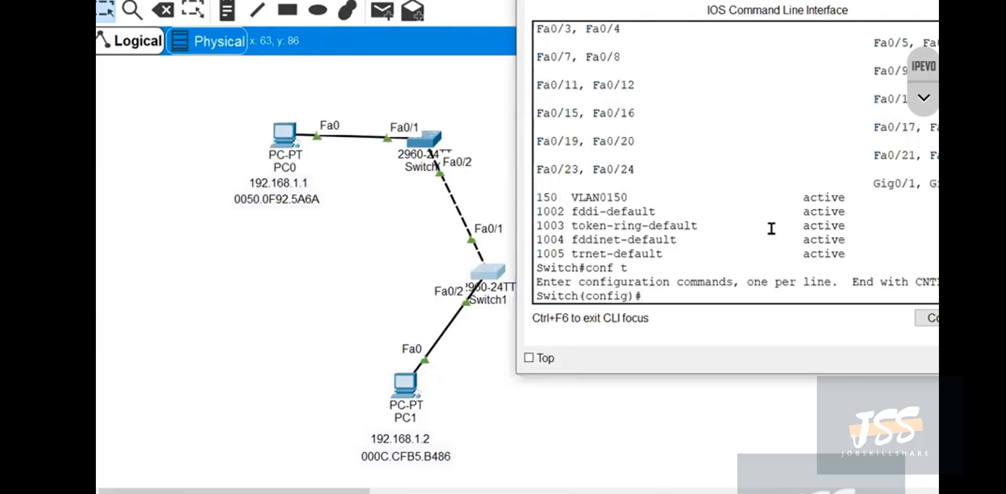
text(int)
key(Tab)
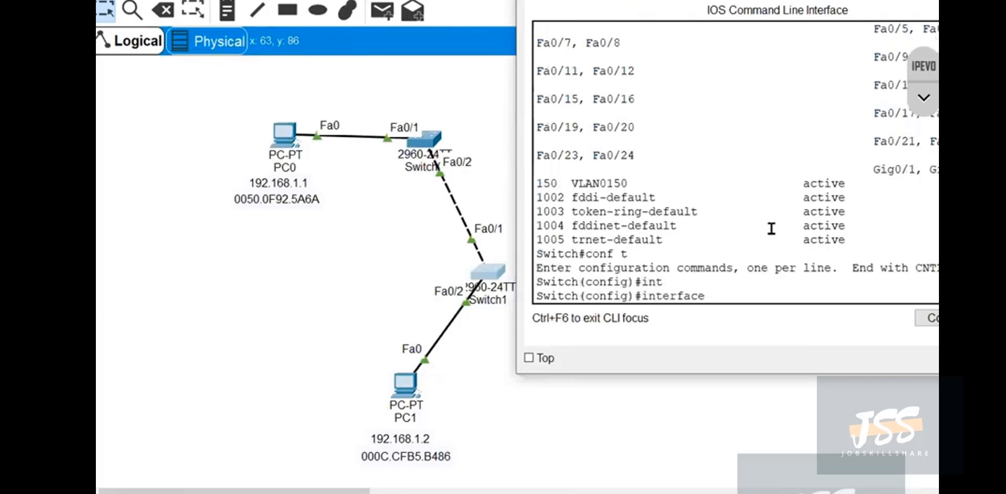
Box Switch1's Fa0/2 port label in the topology with the blue pen, then clear the ink and restore the pointer.
click(924, 97)
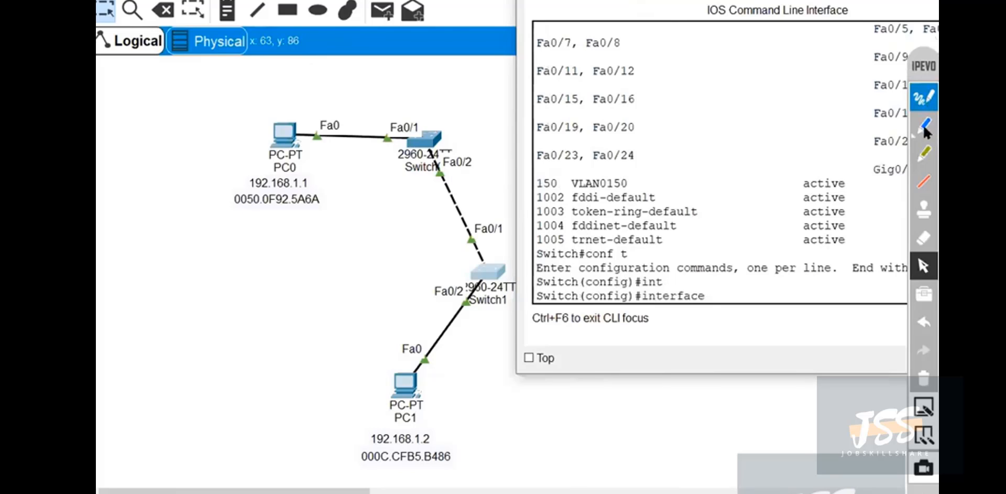
click(923, 125)
mouse_move(471, 283)
mouse_down()
mouse_move(424, 281)
mouse_move(467, 300)
mouse_up()
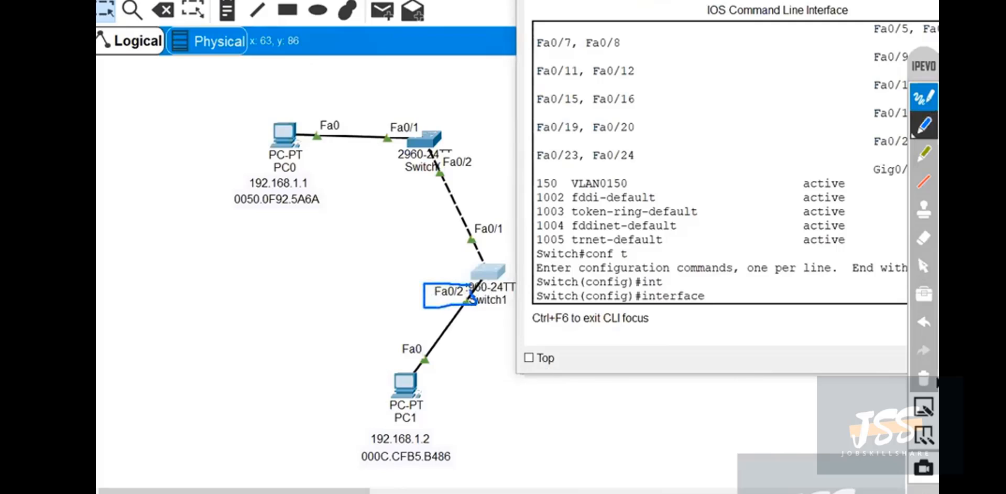
click(924, 379)
click(926, 265)
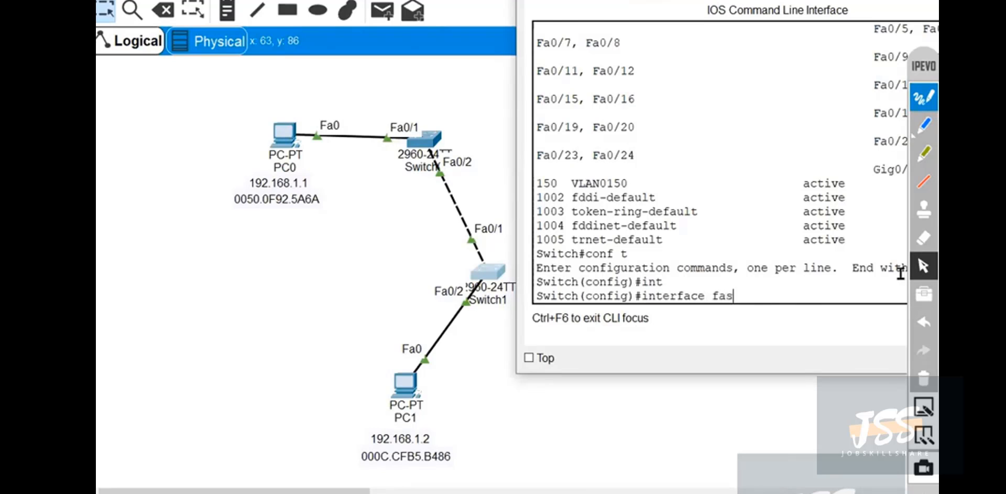
Try the interface command with fastEthernet 0/2, then discard it and leave global configuration mode.
key(Tab)
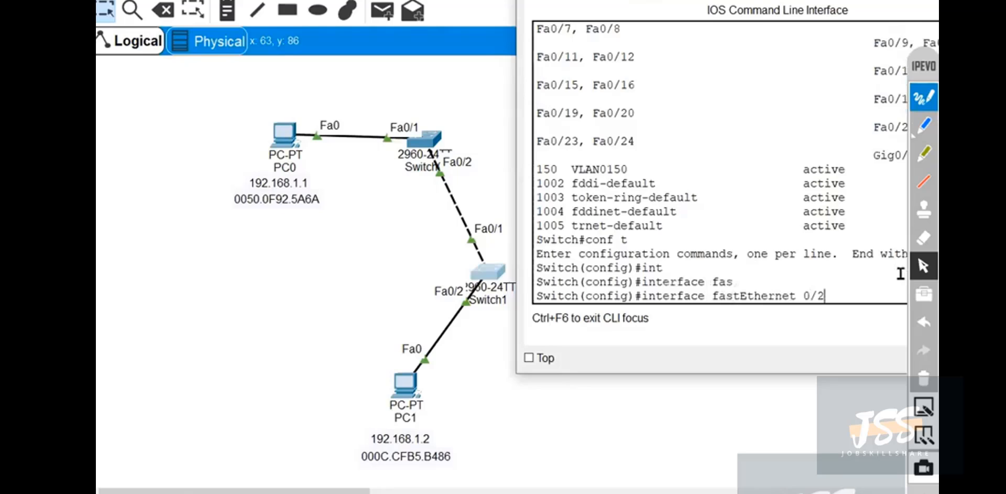
key(BackSpace)
key(BackSpace)
key(BackSpace)
key(BackSpace)
key(BackSpace)
key(BackSpace)
key(BackSpace)
key(BackSpace)
key(BackSpace)
key(BackSpace)
key(BackSpace)
key(BackSpace)
key(BackSpace)
key(BackSpace)
key(BackSpace)
key(BackSpace)
key(BackSpace)
key(BackSpace)
key(BackSpace)
key(BackSpace)
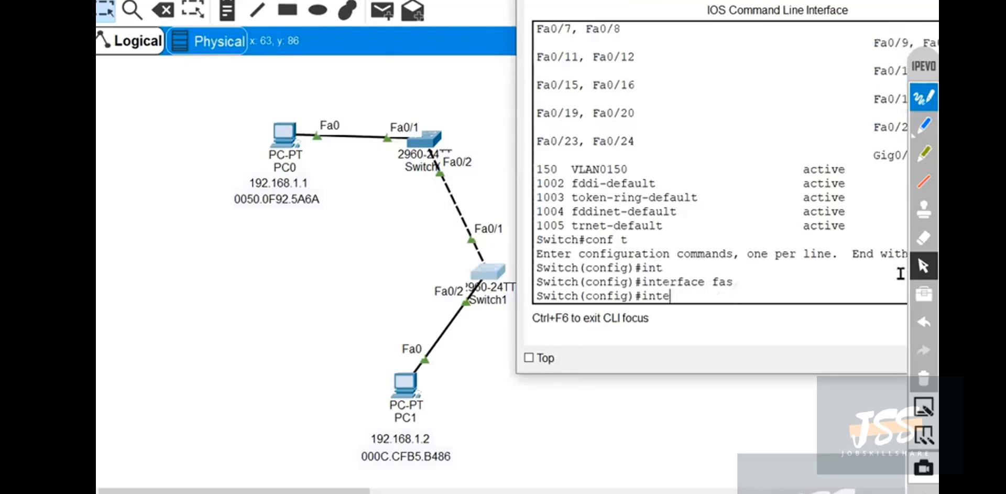
key(ctrl+z)
Run show ip int brief on Switch1, enlarging the CLI window and paging through to the end of the interface table.
key(Return)
key(Return)
key(Return)
key(Return)
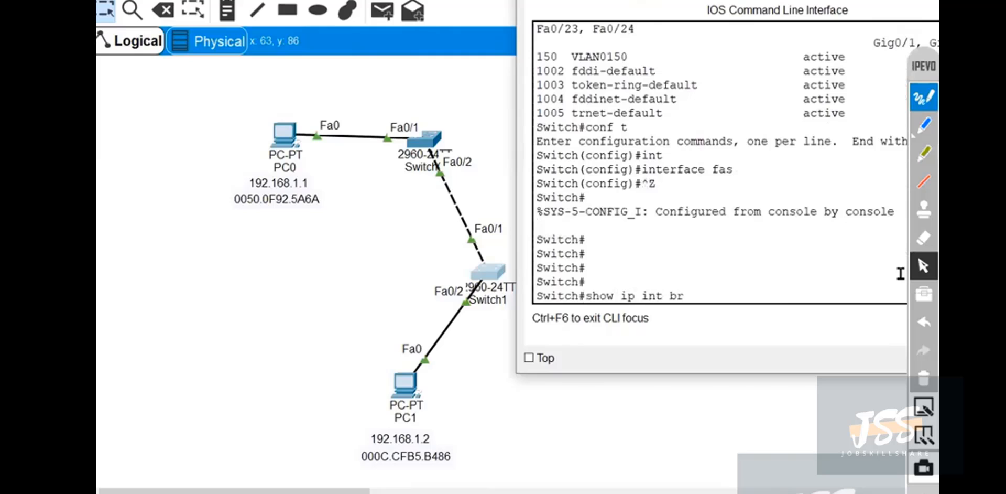
key(Return)
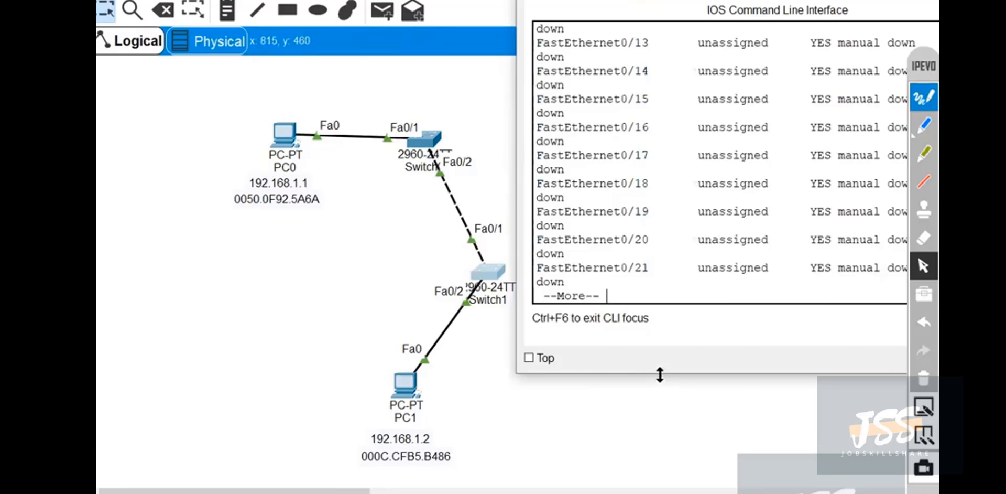
drag(660, 375, 660, 492)
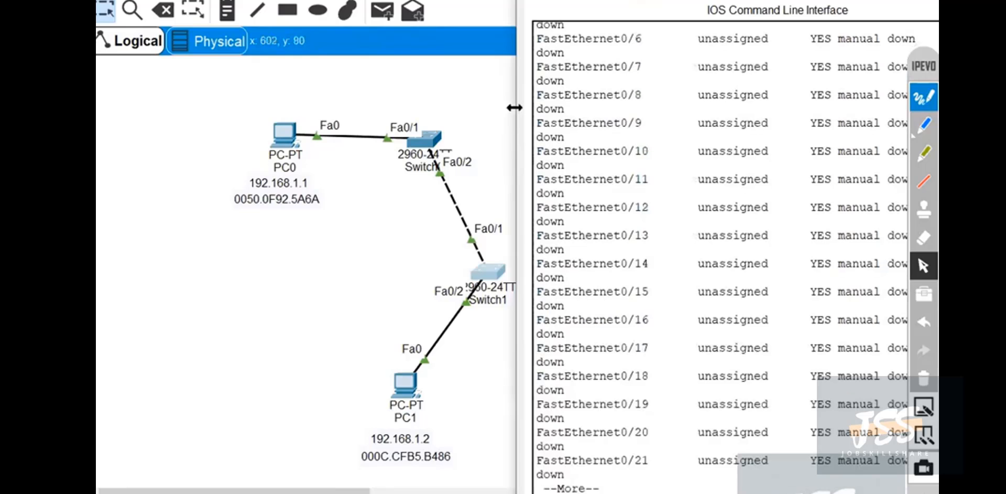
drag(516, 167, 211, 167)
key(space)
Circle the FastEthernet port numbers with the blue pen and box the two GigabitEthernet interfaces, labelling them 2.
click(925, 125)
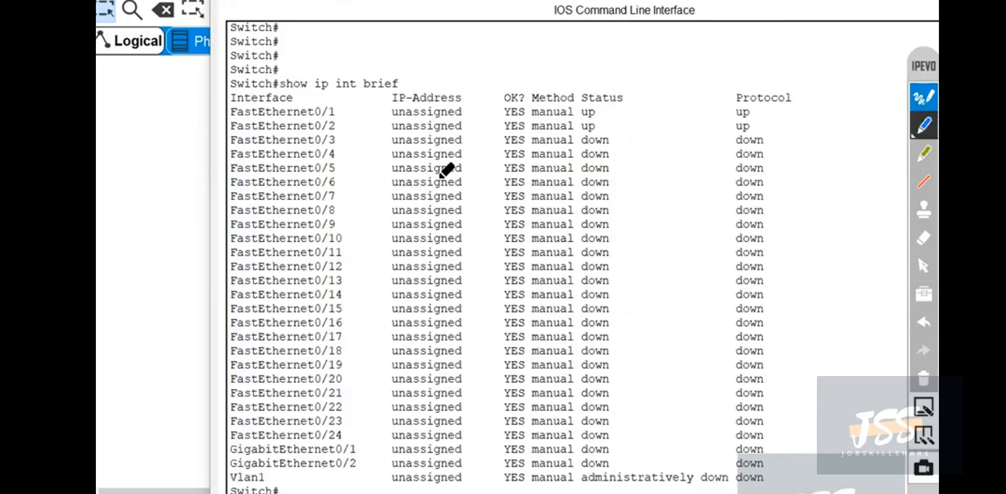
mouse_move(343, 103)
mouse_down()
mouse_move(314, 131)
mouse_move(321, 434)
mouse_move(344, 417)
mouse_move(375, 108)
mouse_move(343, 94)
mouse_up()
drag(351, 221, 462, 227)
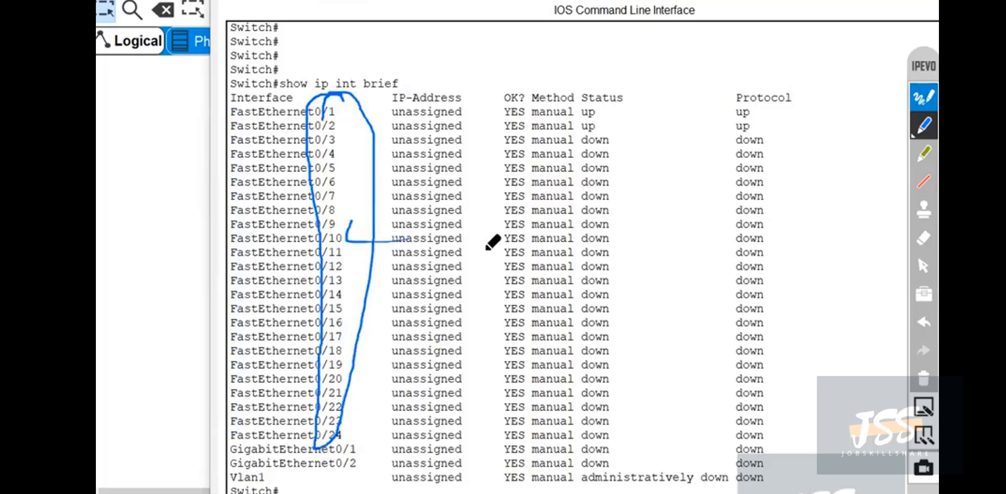
mouse_move(490, 270)
mouse_down()
mouse_move(506, 166)
mouse_move(484, 245)
mouse_up()
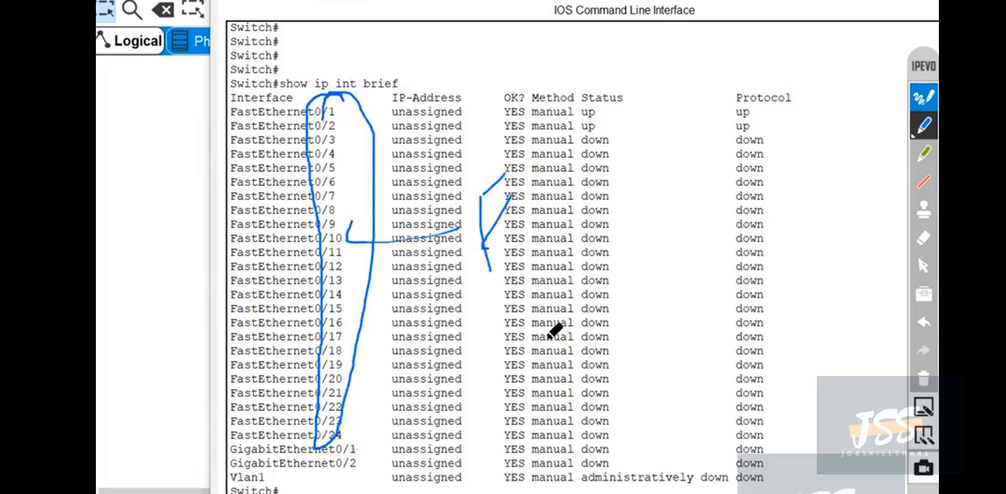
mouse_move(362, 447)
mouse_down()
mouse_move(361, 493)
mouse_move(258, 440)
mouse_move(228, 462)
mouse_move(315, 475)
mouse_move(355, 475)
mouse_move(386, 457)
mouse_move(438, 464)
mouse_up()
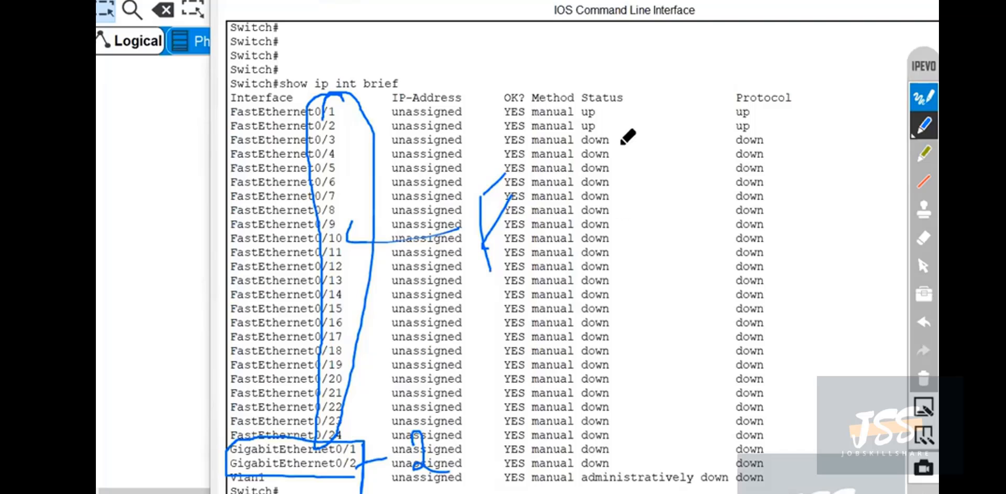
Outline the down statuses and the up entries of FastEthernet0/1 and 0/2, then clear all ink and restore the pointer.
mouse_move(620, 144)
mouse_down()
mouse_move(582, 136)
mouse_move(592, 335)
mouse_up()
mouse_move(596, 384)
mouse_down()
mouse_move(627, 426)
mouse_move(624, 179)
mouse_up()
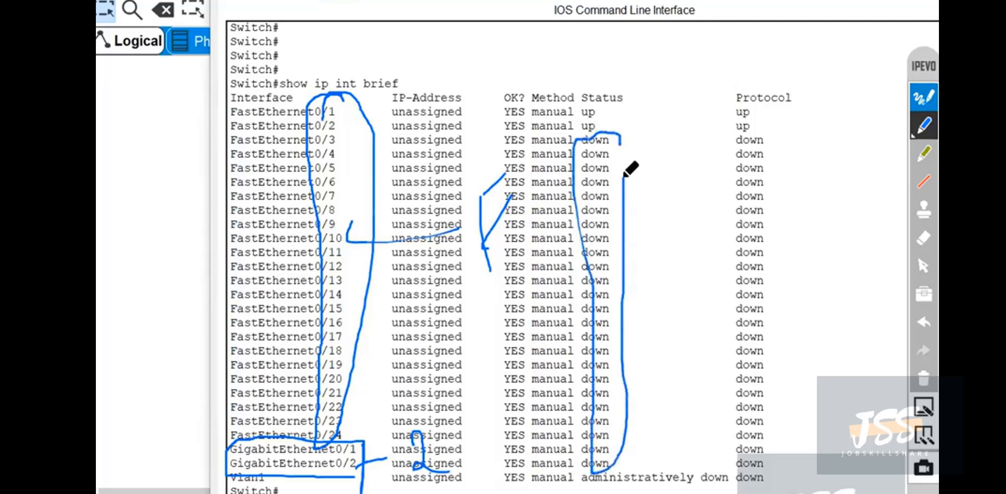
mouse_move(230, 101)
mouse_down()
mouse_move(296, 137)
mouse_move(356, 138)
mouse_move(352, 102)
mouse_move(325, 112)
mouse_move(326, 135)
mouse_up()
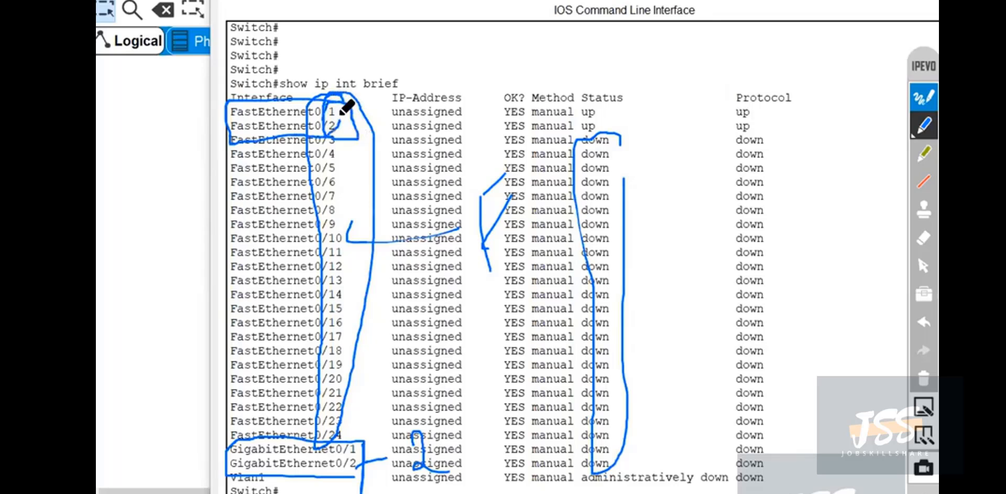
mouse_move(601, 109)
mouse_down()
mouse_move(583, 102)
mouse_move(603, 105)
mouse_up()
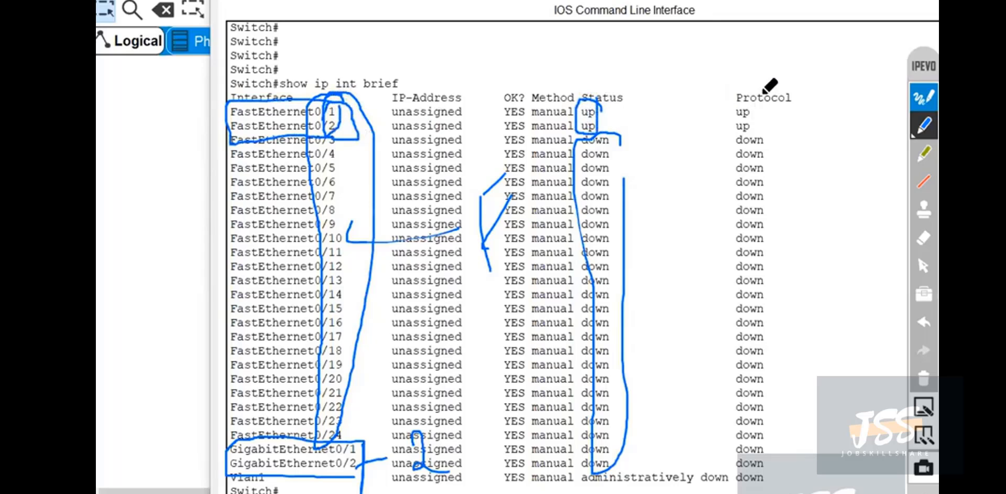
mouse_move(744, 94)
mouse_down()
mouse_move(770, 117)
mouse_move(747, 95)
mouse_up()
click(921, 380)
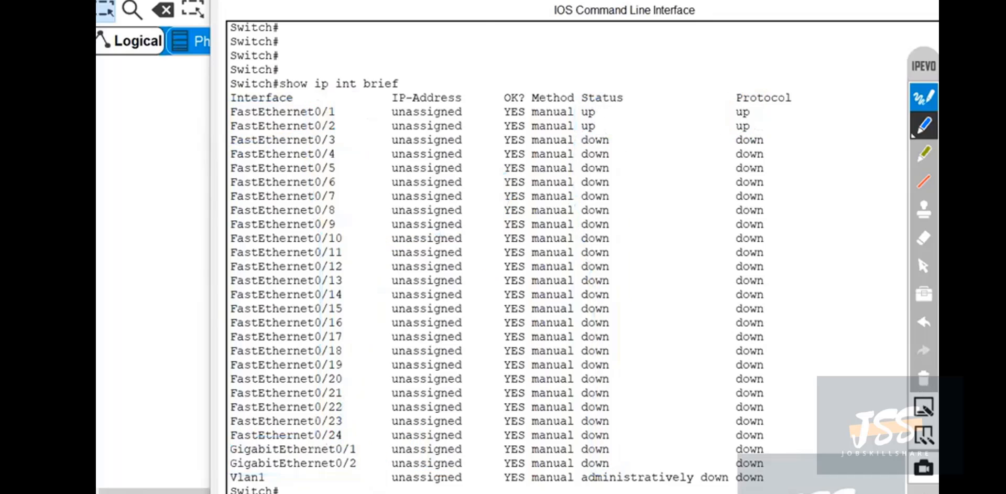
click(923, 267)
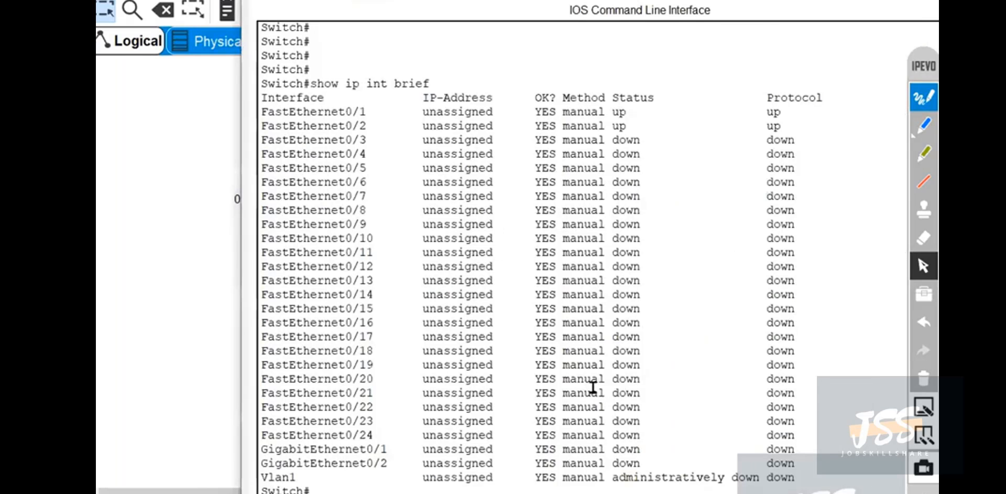
Move the CLI window off the topology, shift all devices and labels up and left together, and bring Switch1's CLI back.
drag(802, 5, 802, 0)
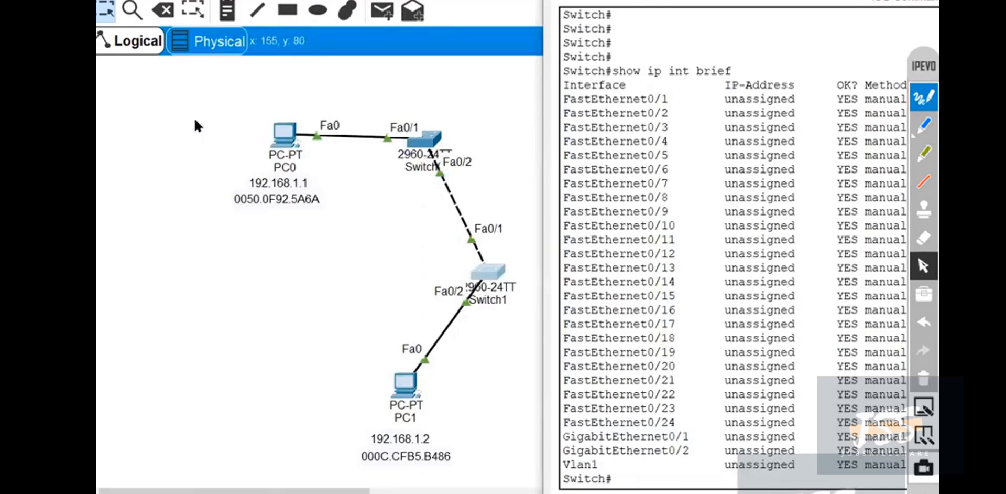
drag(197, 122, 545, 484)
drag(469, 272, 331, 229)
mouse_move(586, 493)
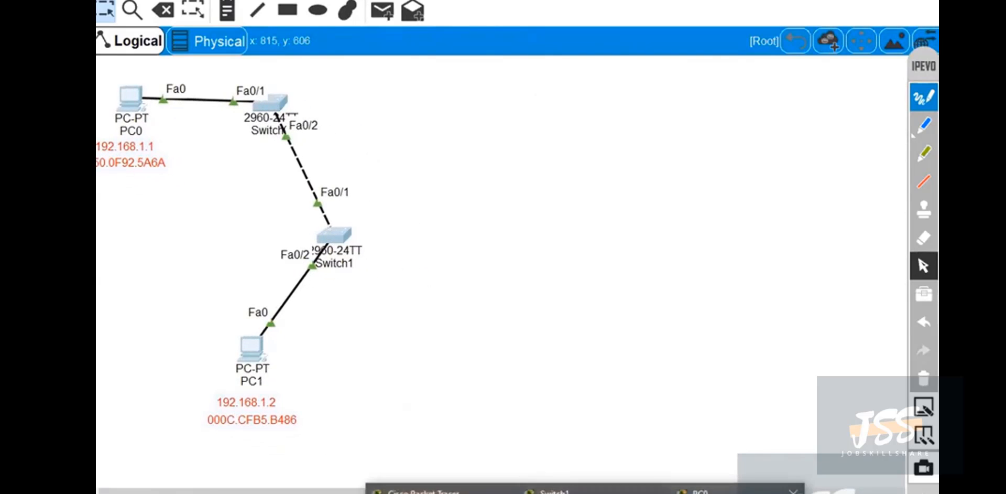
click(619, 492)
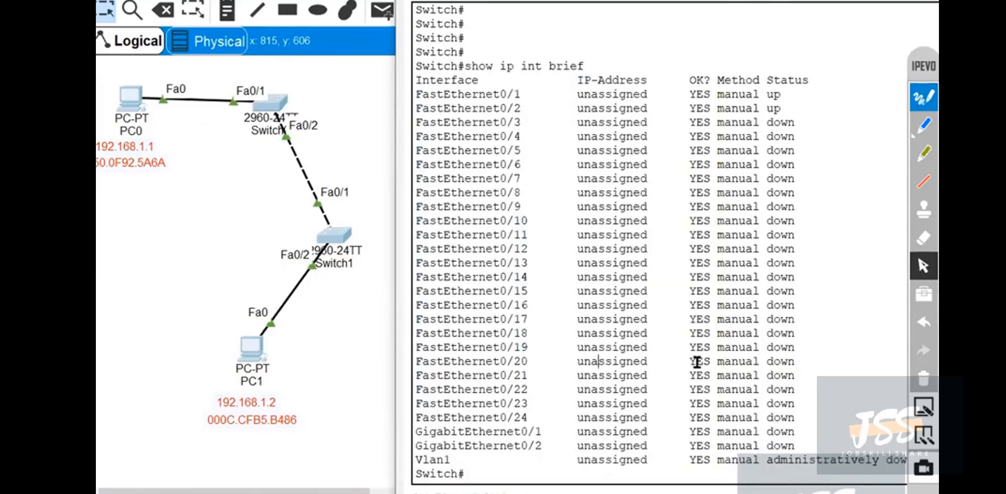
Enter global configuration mode on Switch1 and open interface fastEthernet 0/2 for configuration.
key(Return)
key(Return)
key(Return)
key(Return)
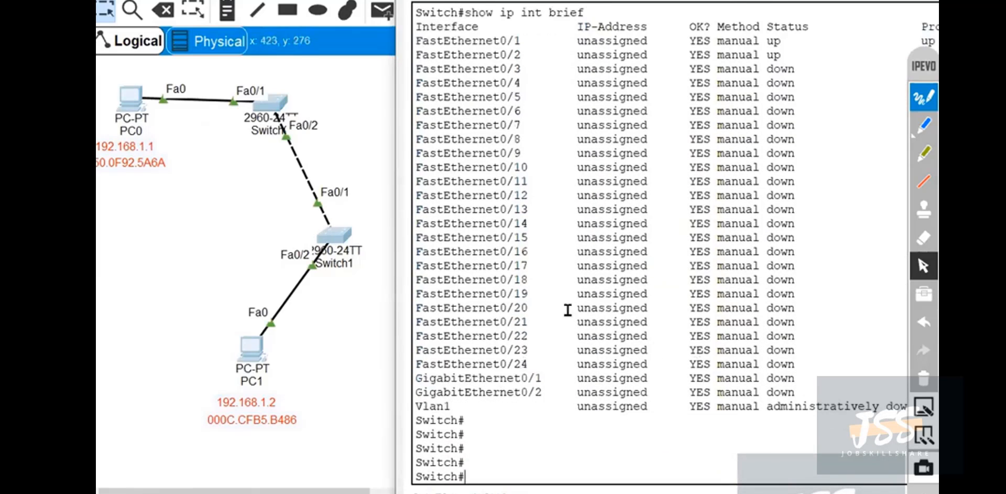
text(t)
key(Return)
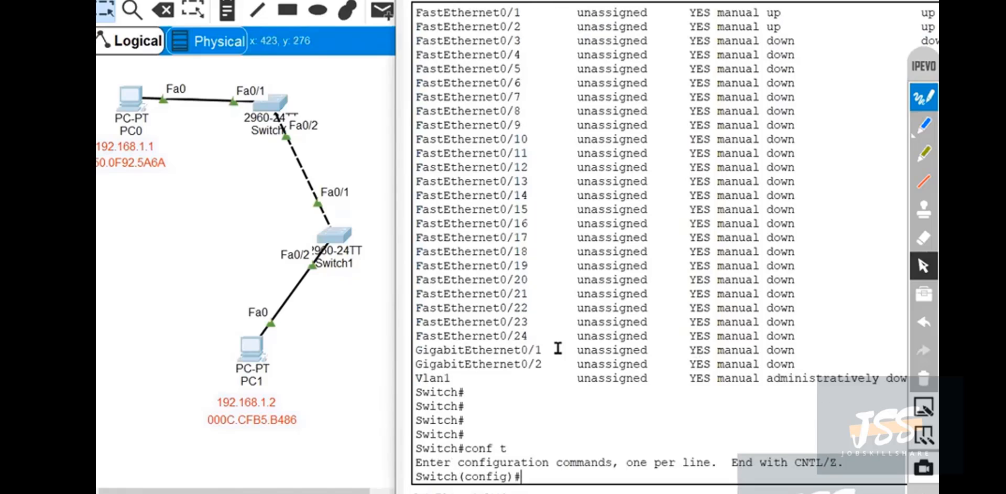
text(int)
key(Tab)
text(fas)
key(Tab)
text(0/2)
key(Return)
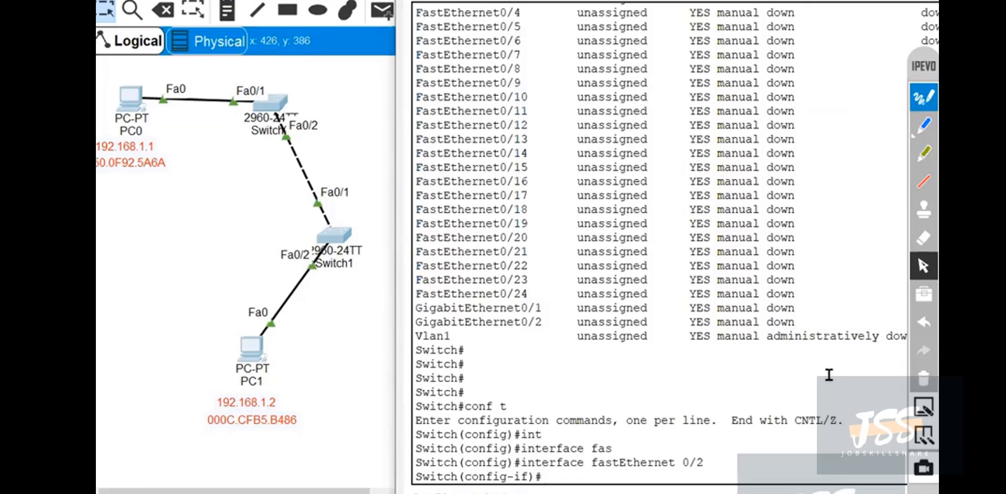
Start a switchport command on the interface and list its available options with the ? help.
text(i)
key(Tab)
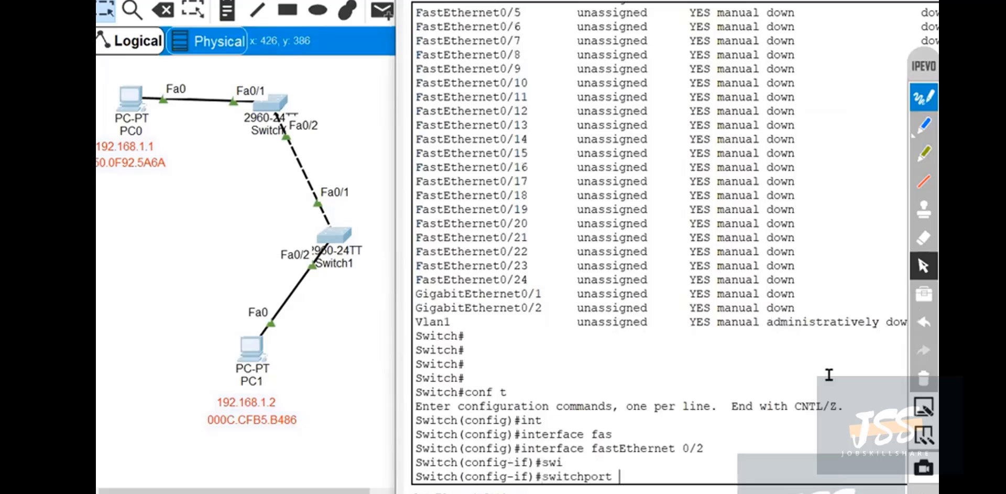
text(ac)
key(Tab)
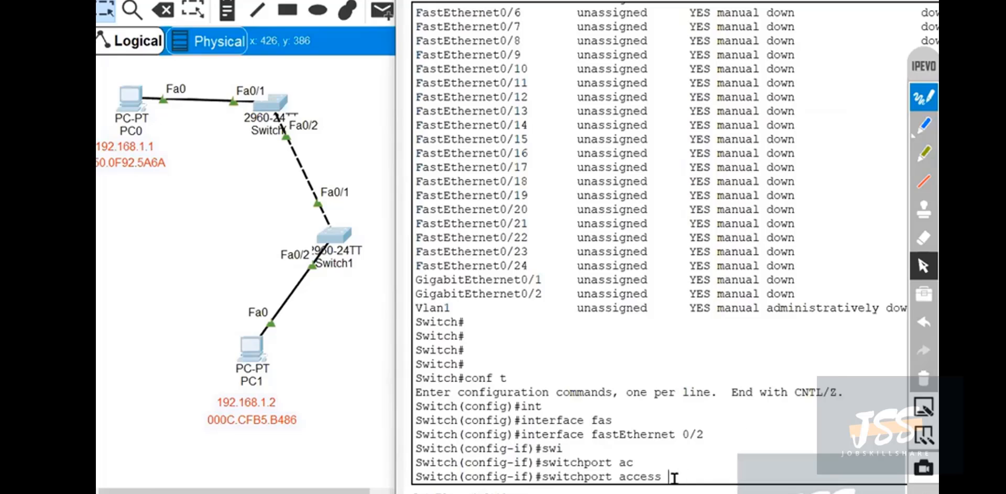
key(BackSpace)
key(BackSpace)
key(BackSpace)
key(BackSpace)
key(BackSpace)
key(Tab)
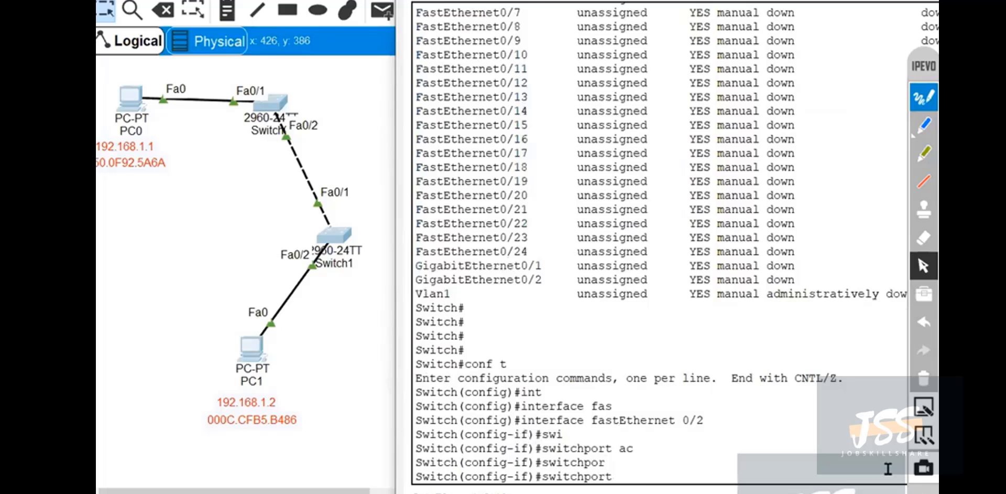
text(?)
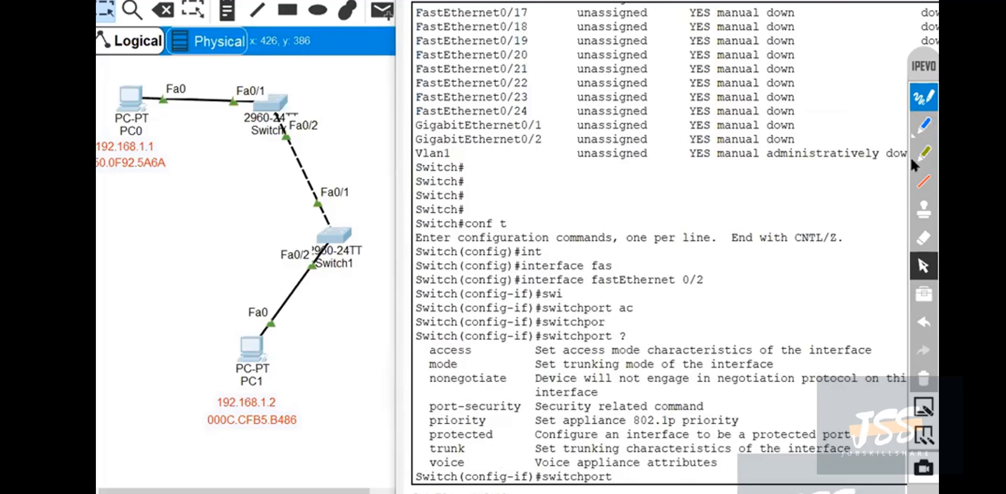
Circle the access option in the switchport help with the blue pen, then clear the ink and restore the pointer.
click(925, 126)
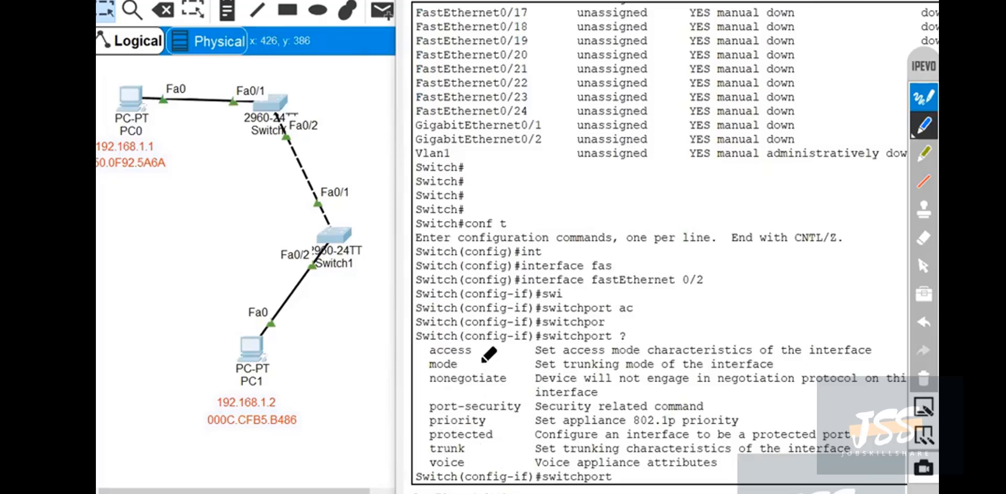
mouse_move(479, 346)
mouse_down()
mouse_move(430, 346)
mouse_move(455, 361)
mouse_move(481, 348)
mouse_up()
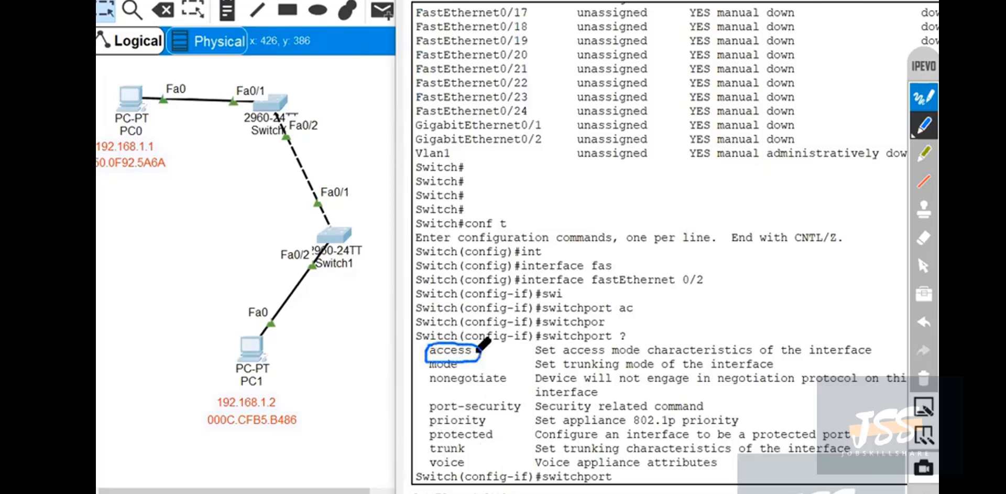
click(923, 379)
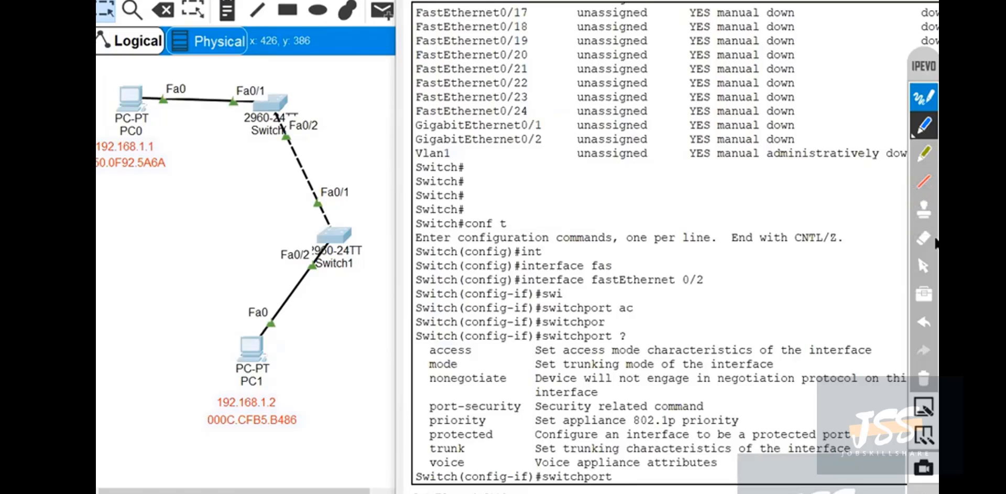
click(924, 266)
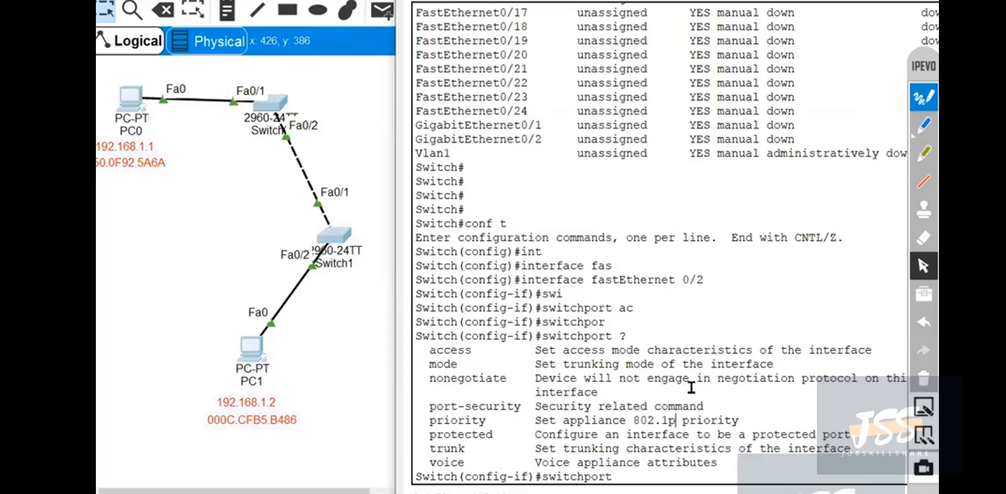
Extend the switchport command to access vlan, listing the ? help at each level, and highlight the allowed VLAN ID range.
text(ac)
key(Tab)
text(?)
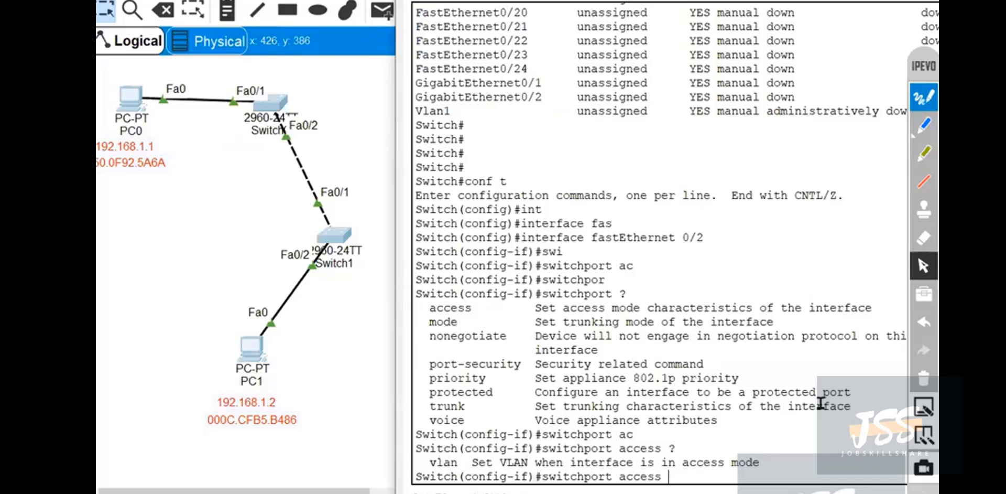
text(vlan ?)
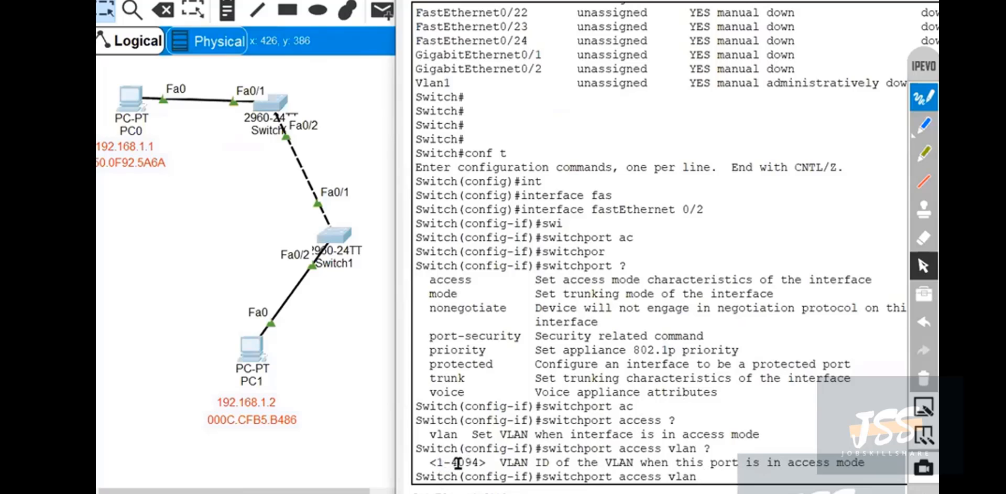
drag(478, 462, 440, 462)
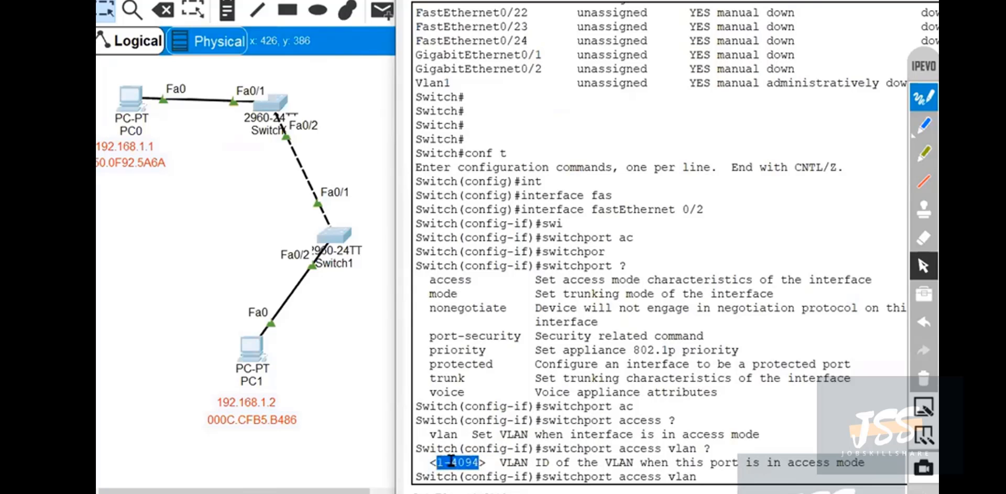
Check the VLAN 150 entry in the earlier VLAN table, and complete the command as switchport access vlan 150 for fastEthernet 0/2.
scroll(598, 288, up, 15)
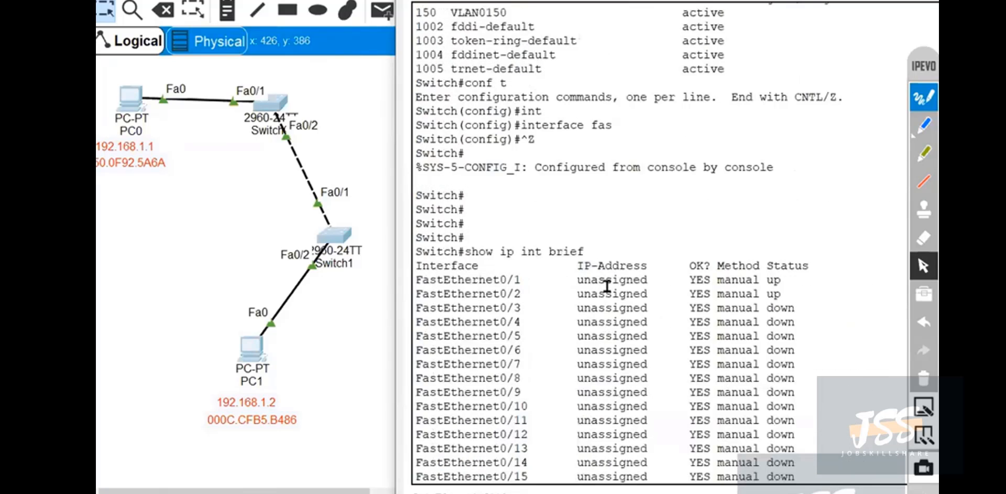
scroll(605, 289, up, 2)
drag(512, 288, 426, 292)
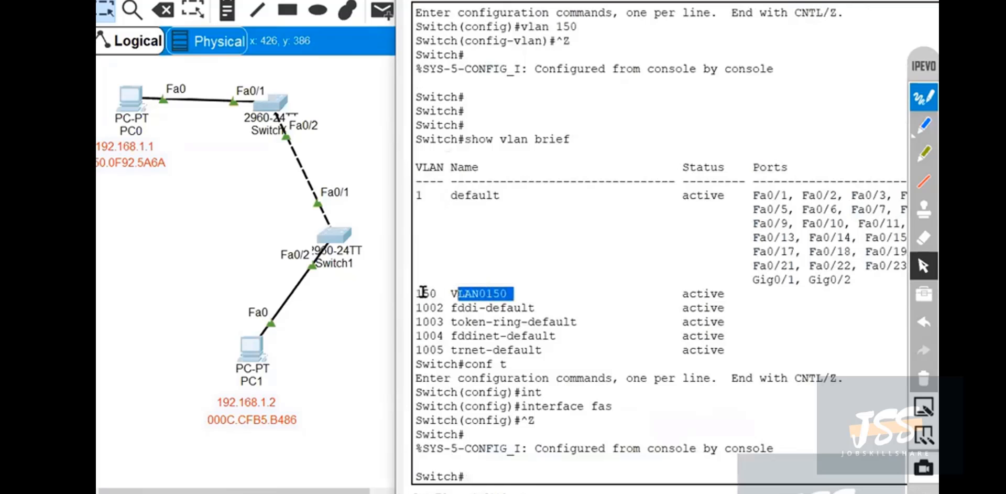
scroll(645, 299, down, 3)
scroll(655, 314, down, 12)
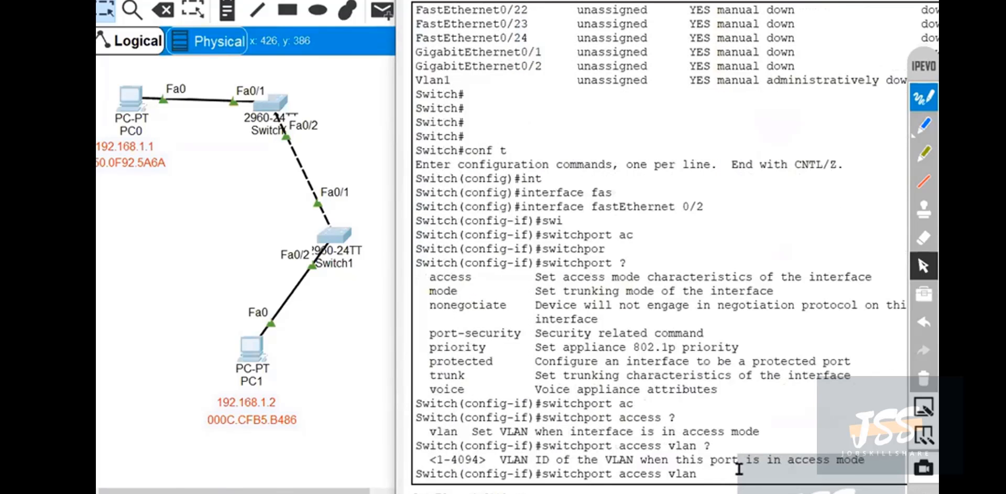
triple_click(734, 468)
click(708, 474)
text(150)
key(Return)
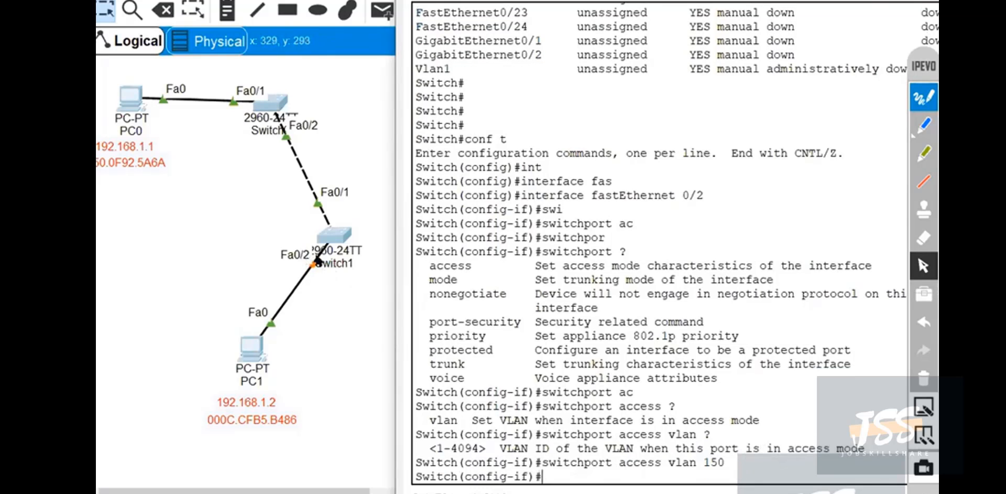
Write STP and an arrow to 150 in blue ink beside the Switch1–PC1 link, then clear the ink and restore the pointer.
click(923, 124)
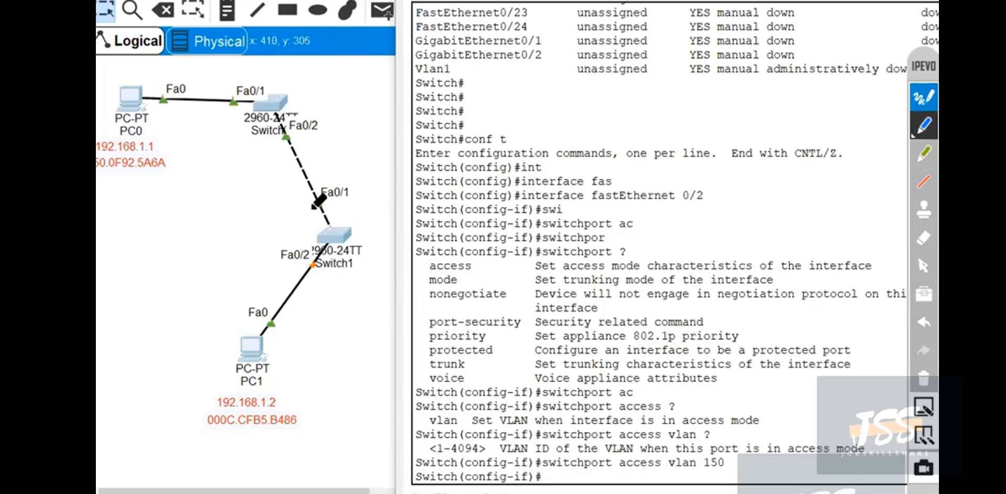
mouse_move(199, 297)
mouse_down()
mouse_move(196, 275)
mouse_move(212, 259)
mouse_move(208, 297)
mouse_up()
drag(219, 257, 218, 259)
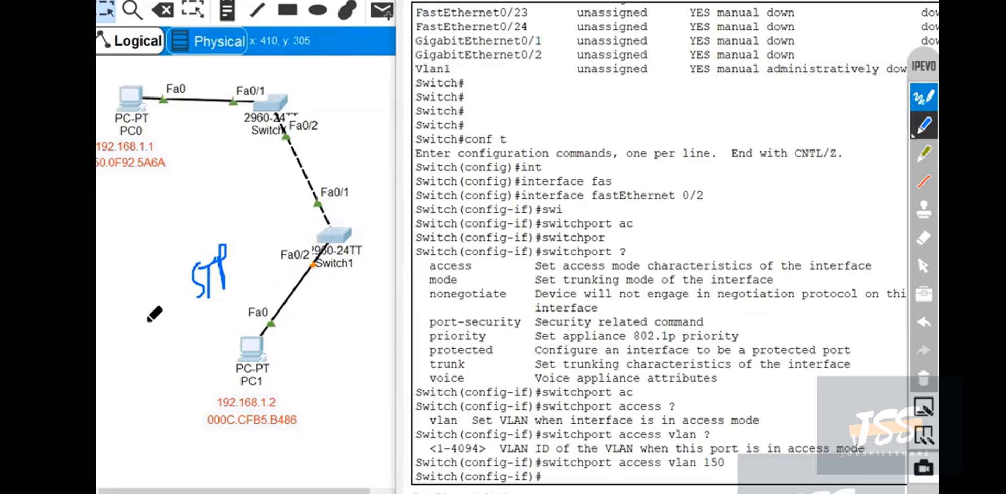
mouse_move(135, 322)
mouse_down()
mouse_move(142, 318)
mouse_move(150, 338)
mouse_move(231, 318)
mouse_up()
drag(231, 315, 229, 331)
drag(233, 292, 237, 304)
mouse_move(237, 286)
mouse_down()
mouse_move(253, 283)
mouse_move(231, 321)
mouse_move(257, 285)
mouse_up()
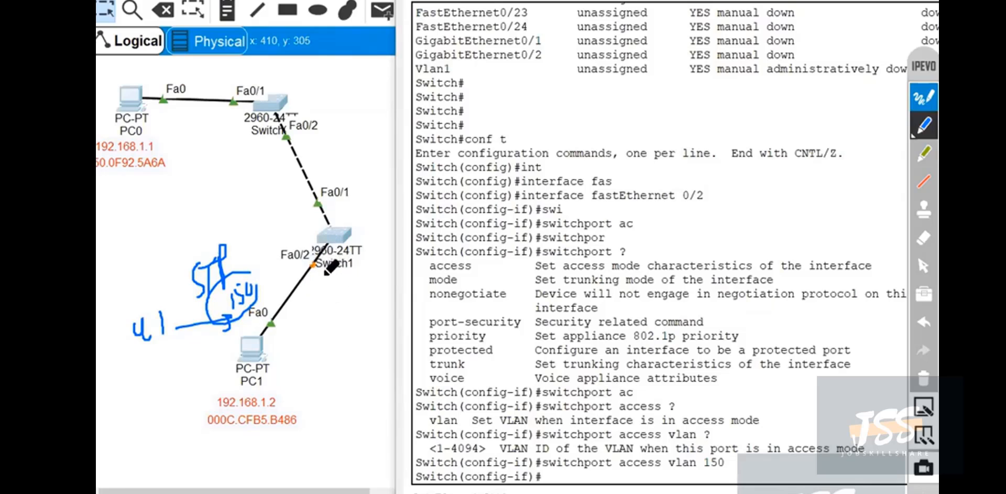
click(925, 378)
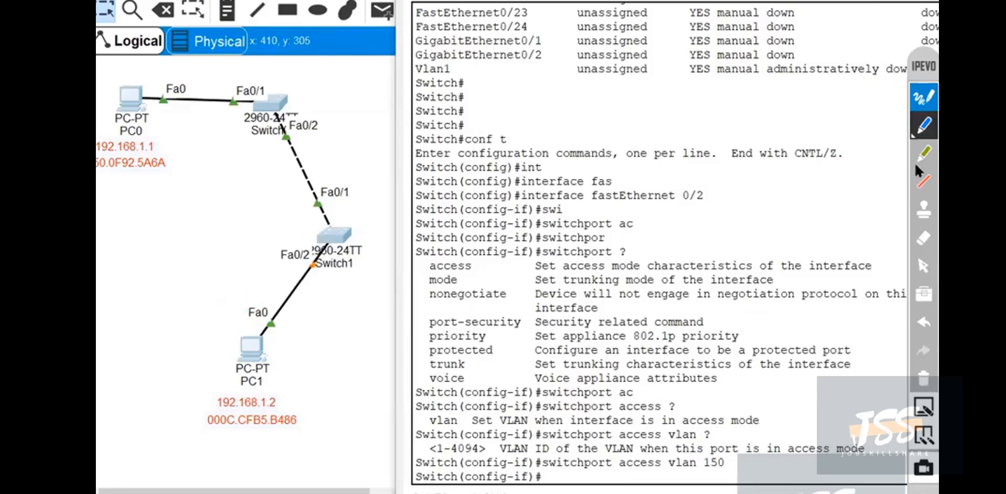
click(920, 266)
Leave configuration mode on Switch1 and bring up a fresh privileged prompt.
key(ctrl+z)
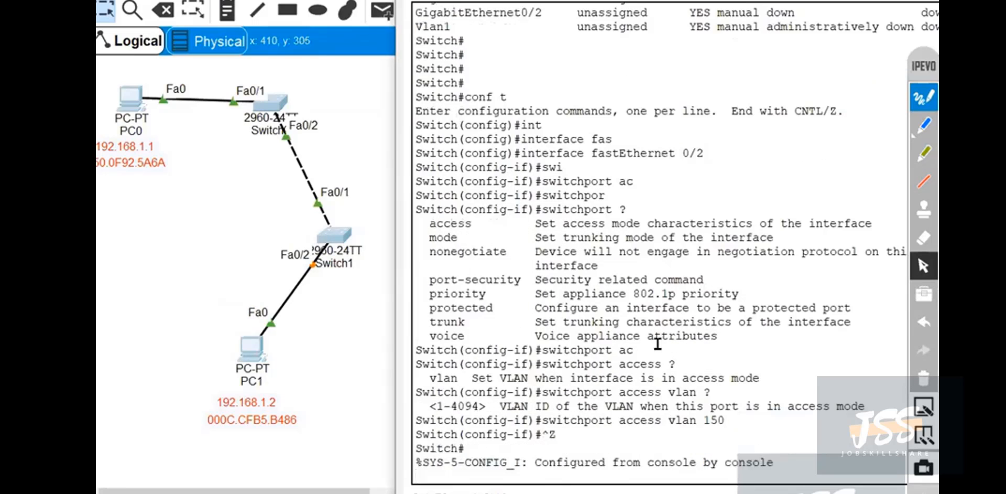
double_click(660, 343)
key(Return)
key(Return)
key(Return)
key(Return)
key(Return)
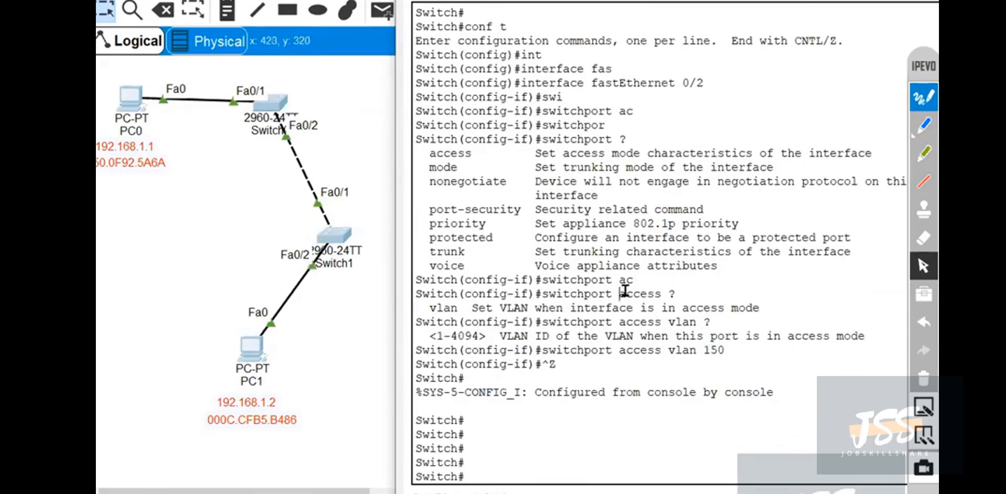
Replace the started show interfaces command with show vlan brief and run it on Switch1.
text(show int)
key(Tab)
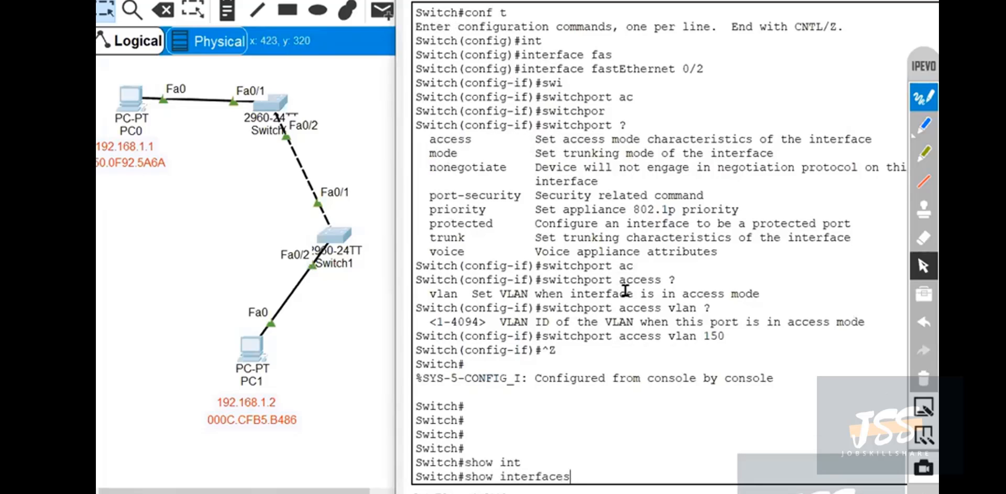
key(BackSpace)
key(BackSpace)
key(BackSpace)
key(BackSpace)
key(BackSpace)
key(BackSpace)
key(BackSpace)
key(BackSpace)
key(BackSpace)
key(BackSpace)
text(vla)
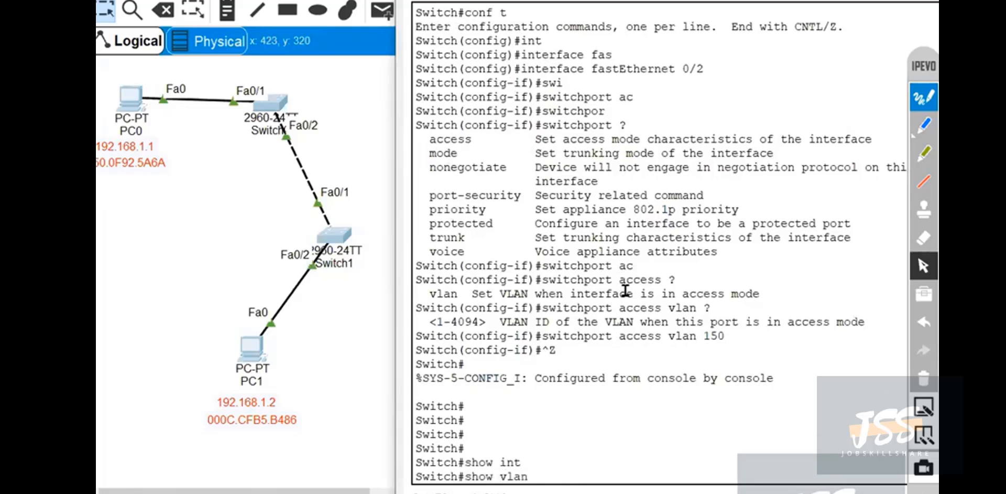
text(n brief)
key(Return)
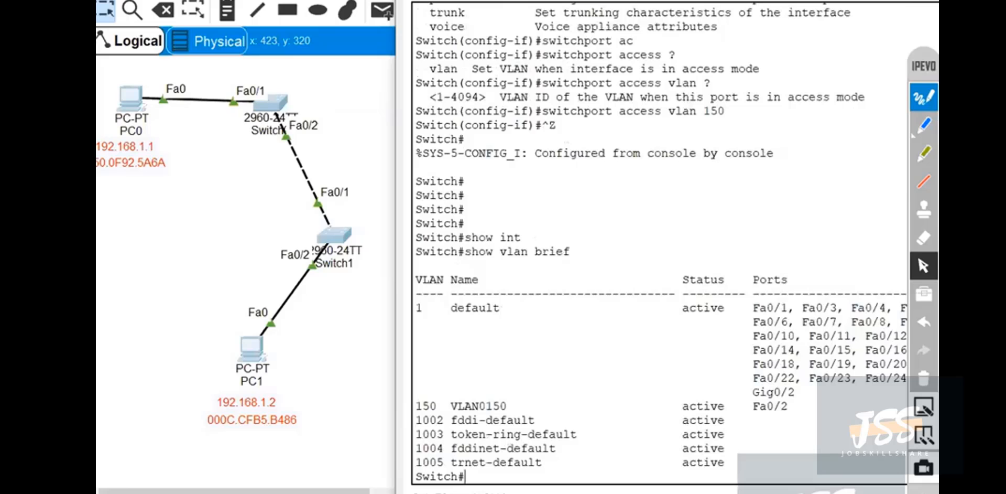
Mark the VLAN 150 row with port Fa0/2 and the VLAN 1 entry in blue ink, then clear the ink and restore the pointer.
click(924, 125)
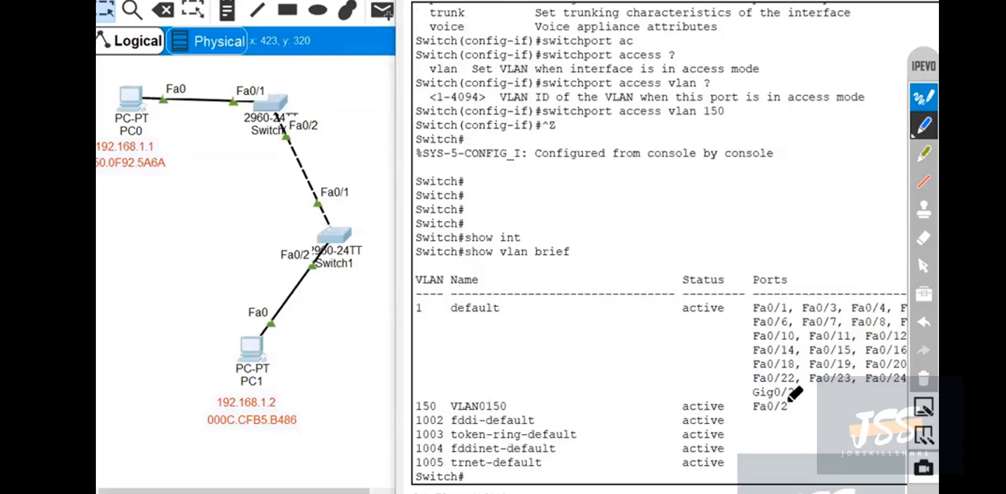
mouse_move(792, 400)
mouse_down()
mouse_move(792, 412)
mouse_move(705, 418)
mouse_move(417, 417)
mouse_move(417, 399)
mouse_move(791, 402)
mouse_up()
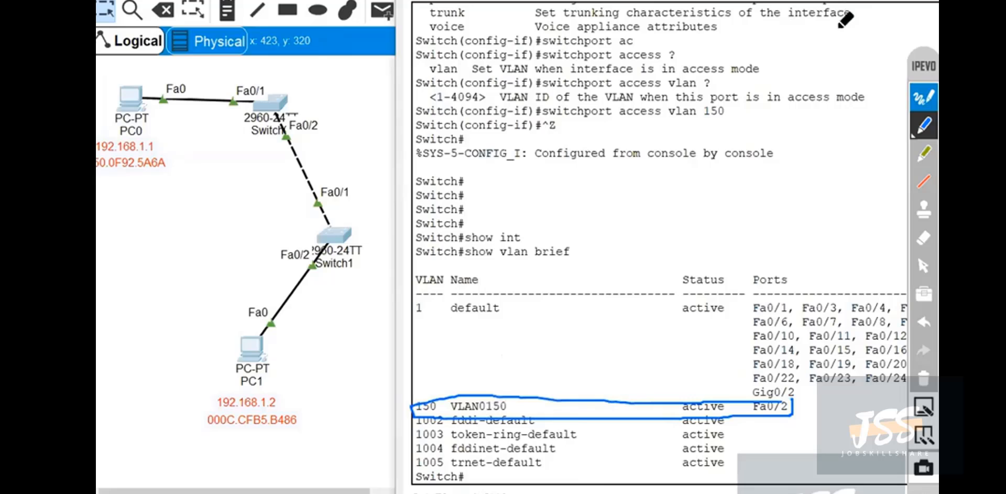
drag(795, 311, 804, 258)
mouse_move(441, 285)
mouse_down()
mouse_move(409, 321)
mouse_move(446, 303)
mouse_up()
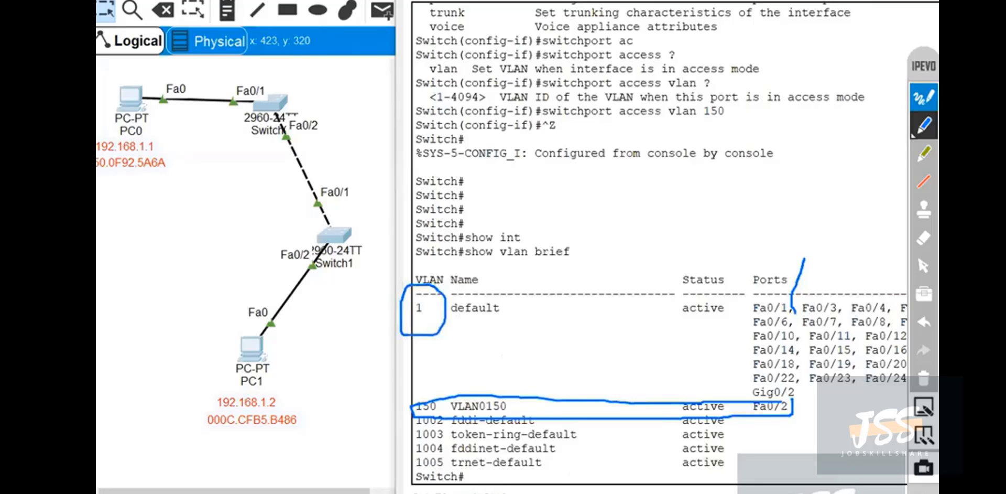
click(924, 376)
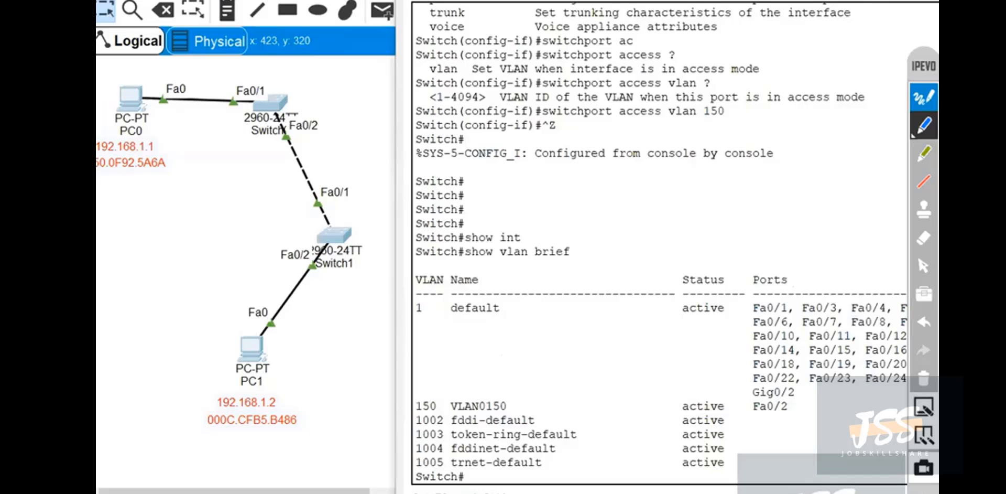
click(923, 264)
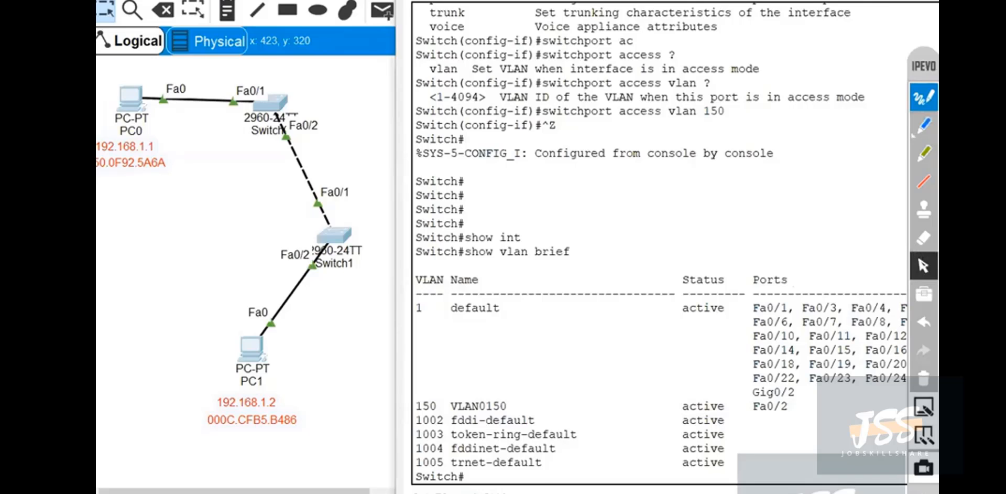
Dismiss the CLI window, outline PC1's side as VLAN 150 and PC0's side as VLAN 1 in blue ink, then clear the ink.
drag(786, 1, 623, 2)
click(930, 1)
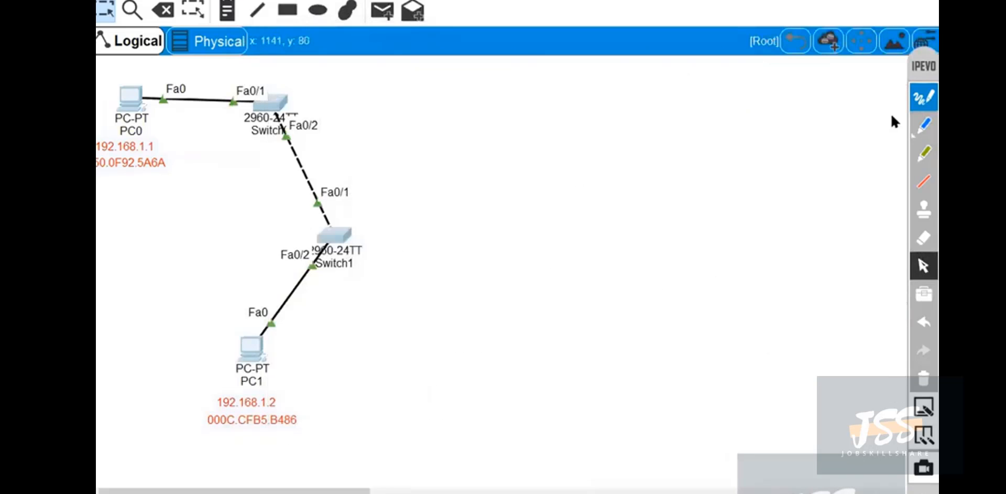
click(924, 125)
drag(328, 241, 162, 265)
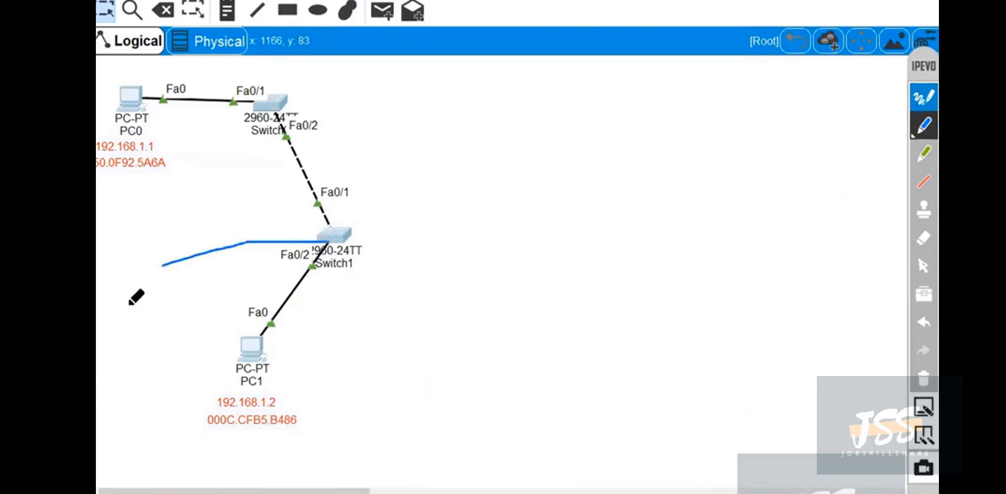
drag(136, 296, 99, 393)
drag(330, 242, 385, 492)
mouse_move(121, 346)
mouse_down()
mouse_move(134, 341)
mouse_move(150, 362)
mouse_move(152, 344)
mouse_move(171, 346)
mouse_move(180, 333)
mouse_up()
mouse_move(132, 388)
mouse_down()
mouse_move(132, 407)
mouse_move(181, 335)
mouse_up()
mouse_move(205, 72)
mouse_down()
mouse_move(216, 71)
mouse_move(254, 131)
mouse_move(177, 163)
mouse_move(146, 66)
mouse_up()
mouse_move(292, 75)
mouse_down()
mouse_move(336, 98)
mouse_move(352, 97)
mouse_move(362, 79)
mouse_move(360, 110)
mouse_up()
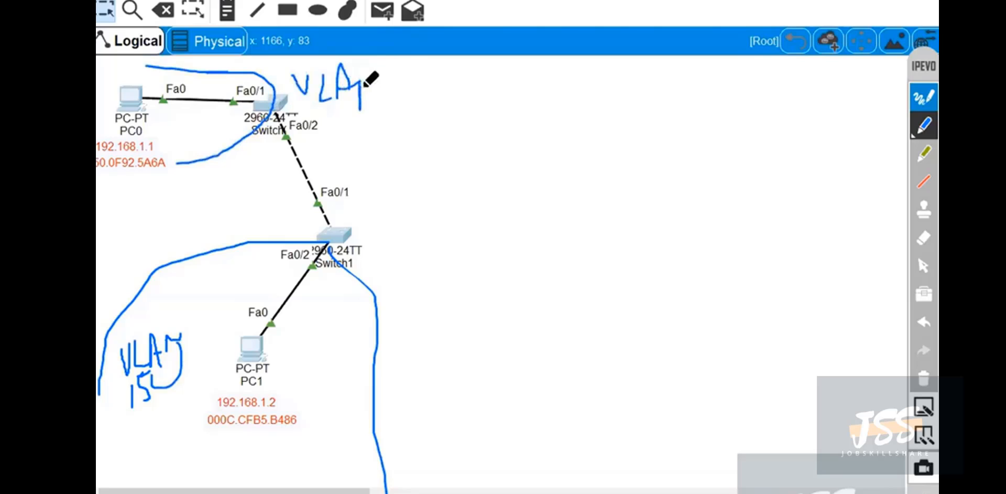
drag(362, 67, 384, 97)
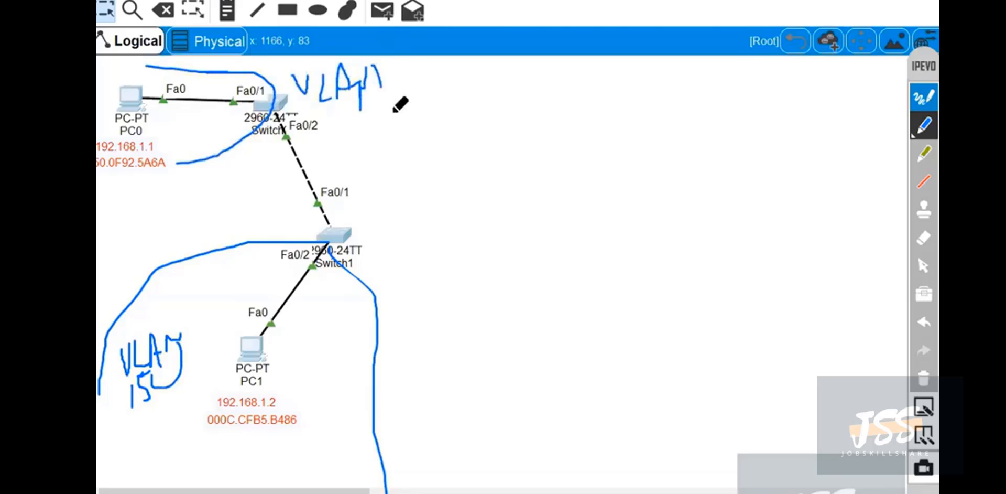
click(926, 381)
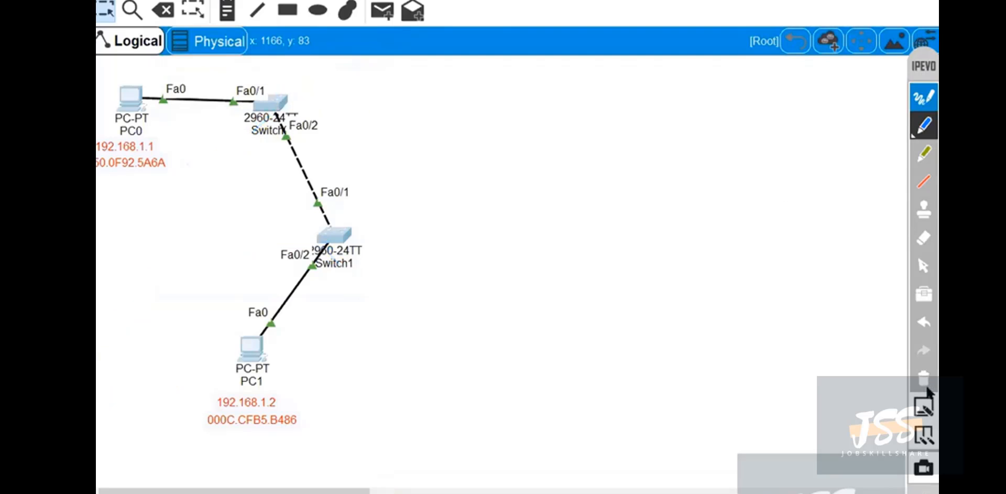
click(924, 265)
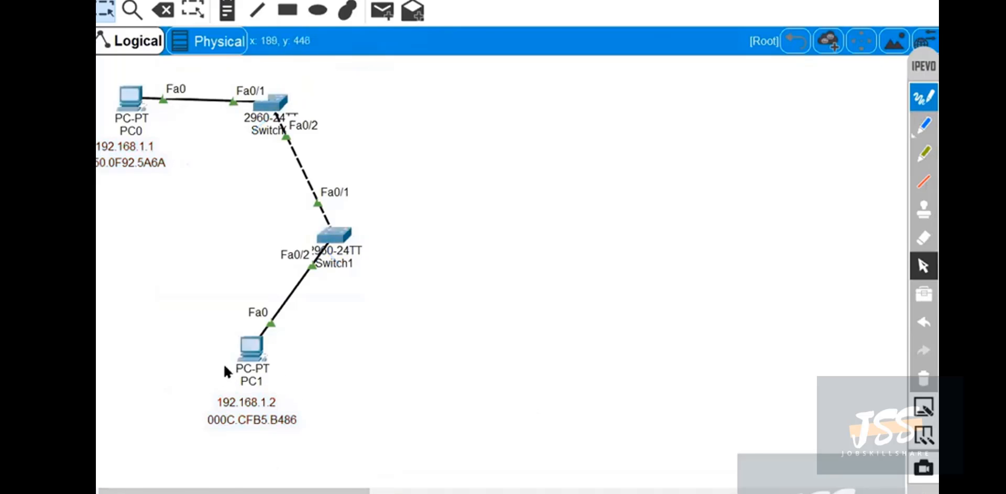
Open PC1's Command Prompt, shift its window off the topology, and page past the earlier output to a fresh prompt.
click(242, 351)
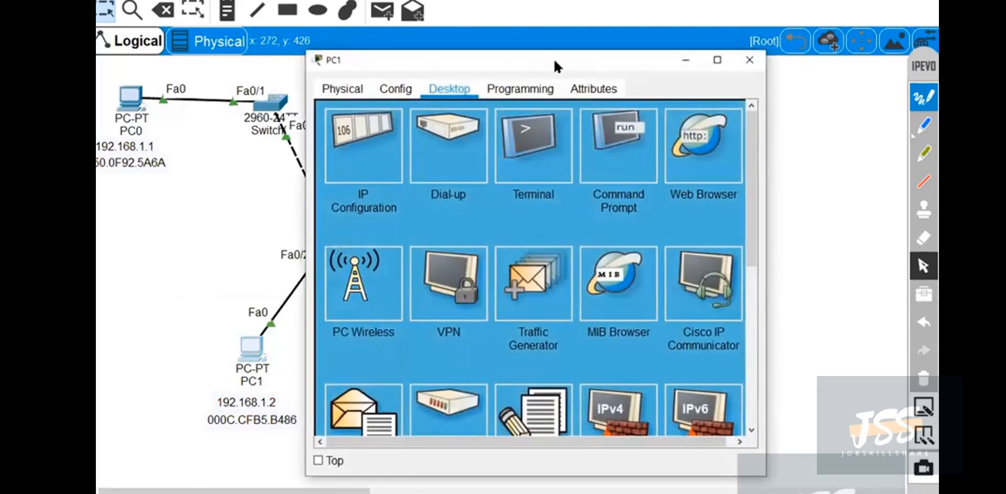
drag(553, 62, 688, 67)
click(755, 146)
key(Return)
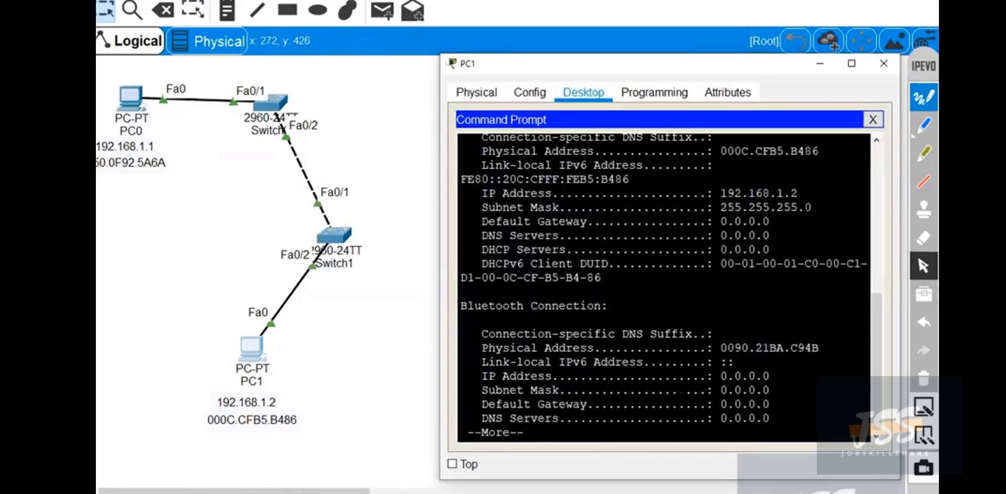
key(Return)
key(Return)
key(Return)
key(Return)
key(Return)
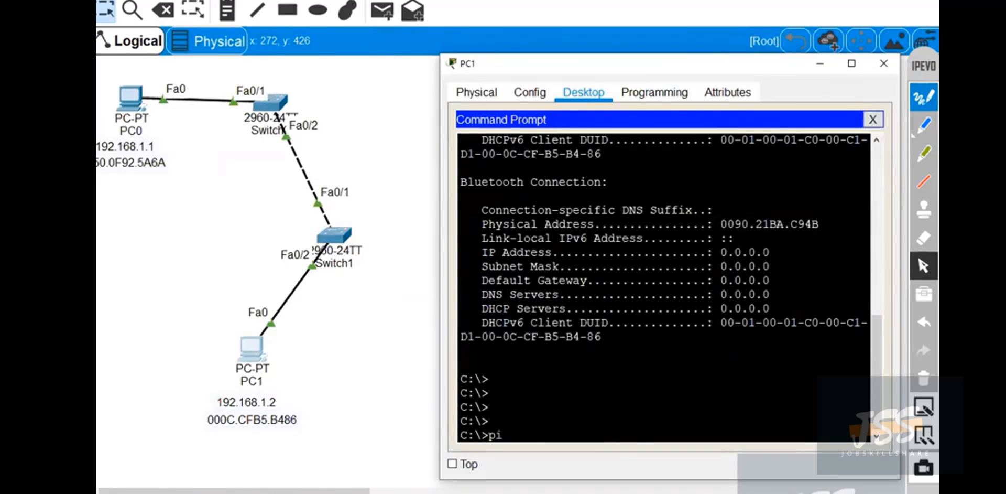
Ping PC0 at 192.168.1.1 from PC1's command prompt.
text(ping 192.168)
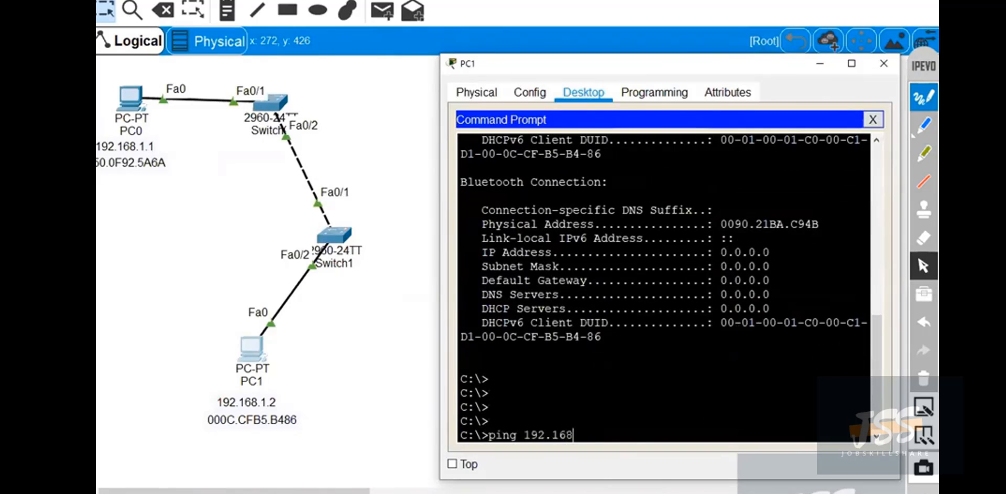
text(.1.1)
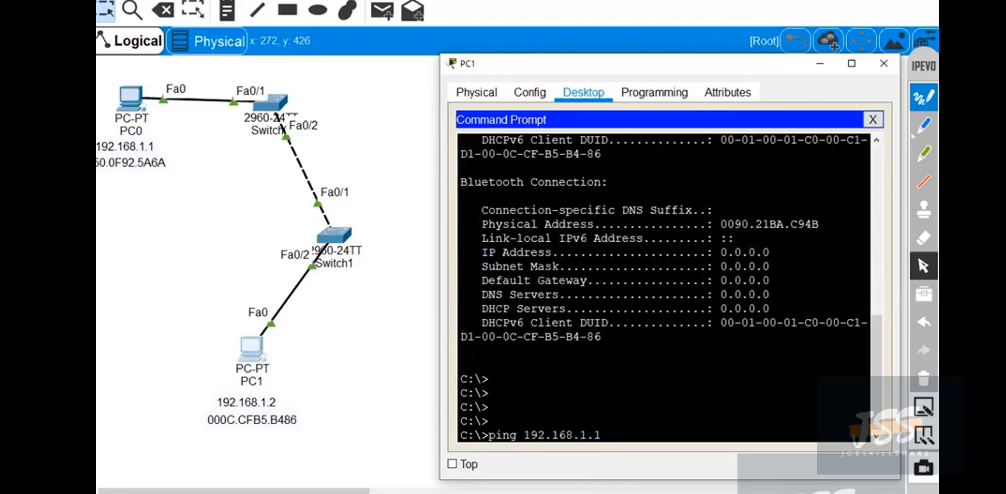
Run the entered ping to 192.168.1.1 on PC1 and close PC1's window.
key(Return)
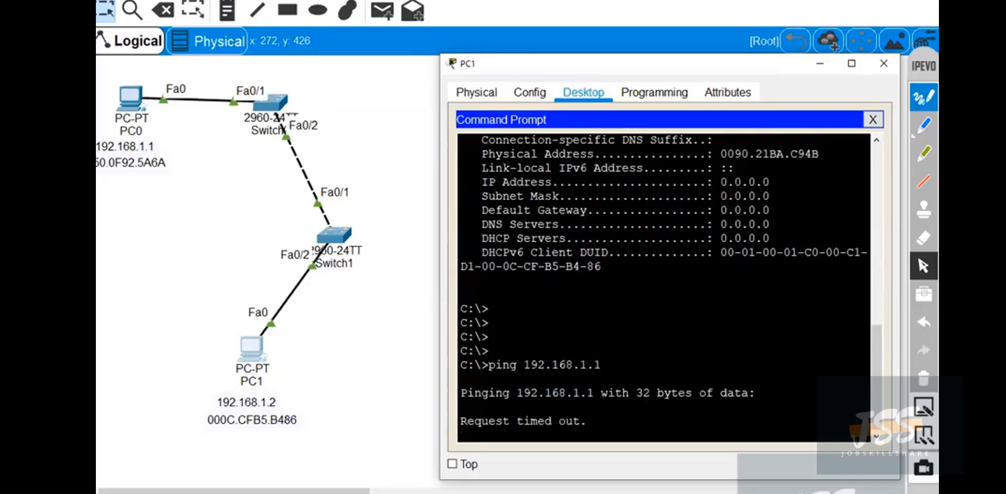
click(894, 65)
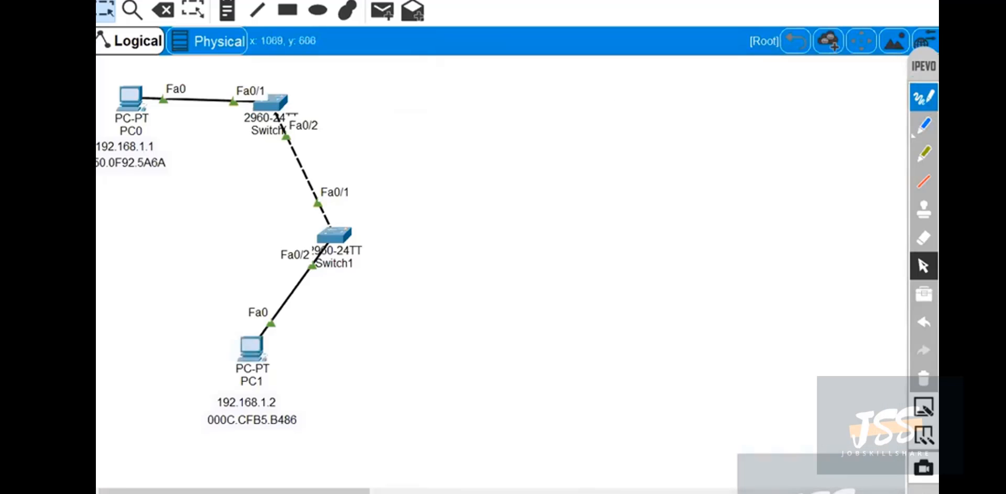
Switch to simulation mode and restrict the event list filters to ICMP only.
key(shift+s)
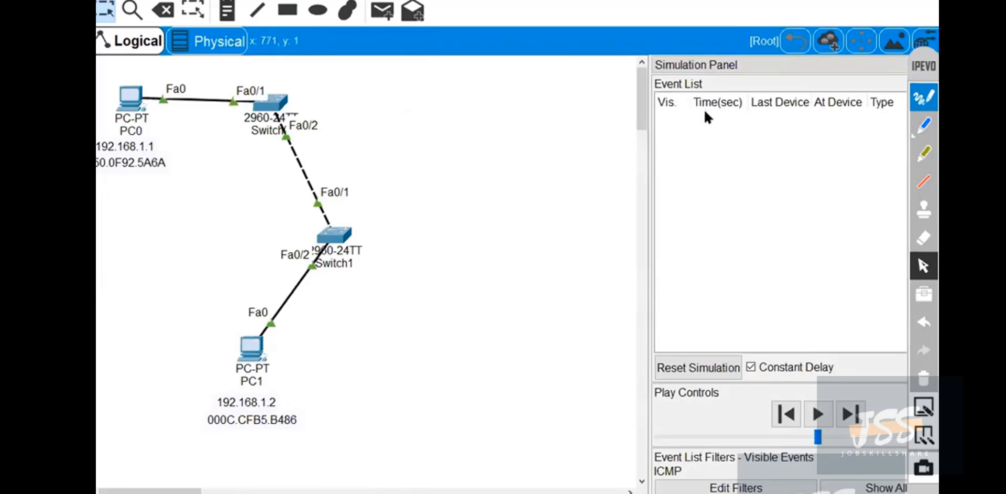
click(862, 487)
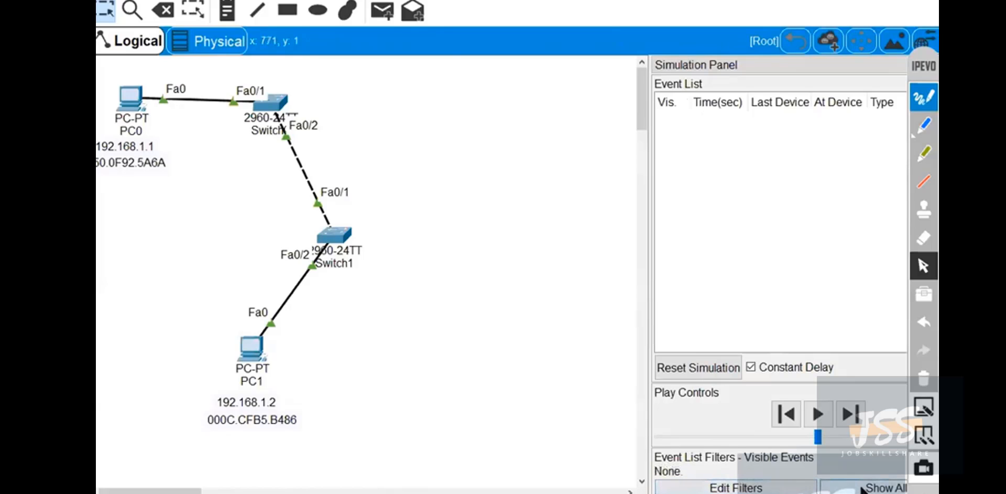
click(899, 489)
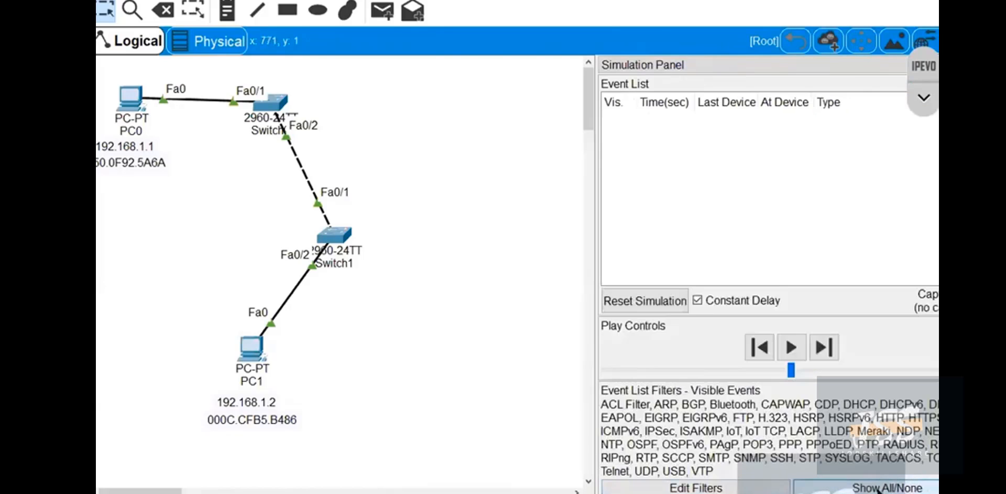
click(882, 488)
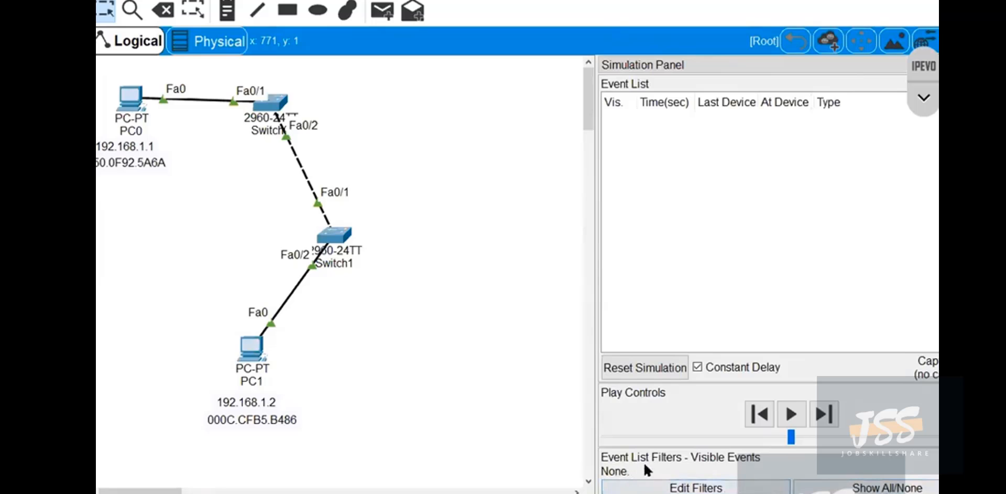
click(709, 486)
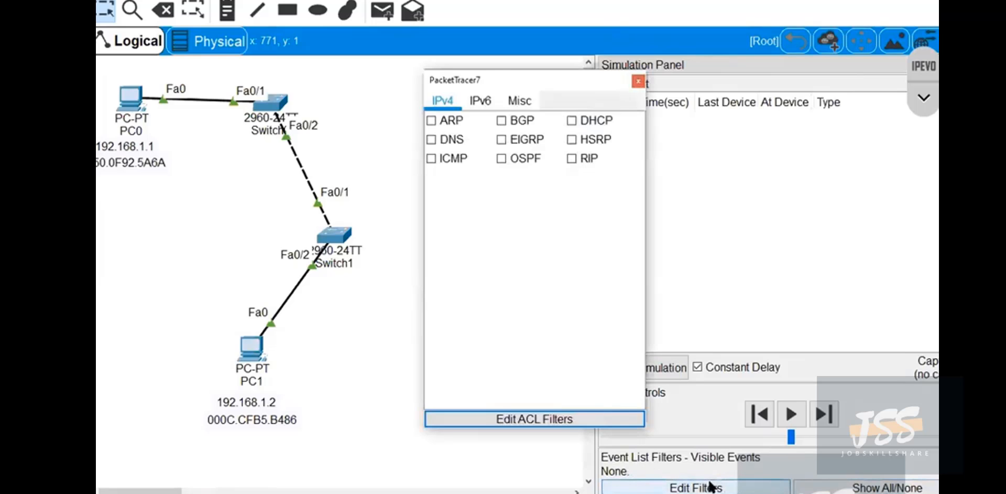
click(431, 159)
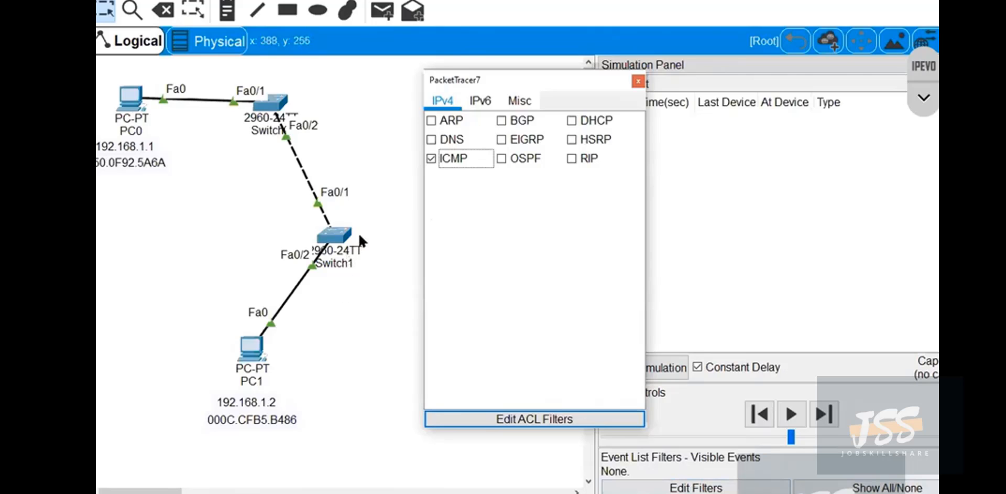
click(638, 81)
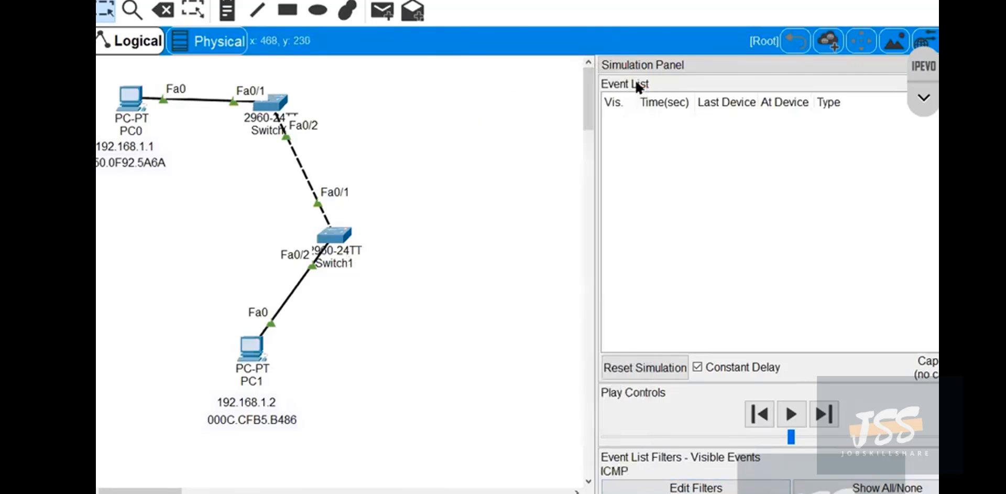
Send a simple PDU from PC1 to PC0 and advance the simulation one event to Switch1.
click(382, 11)
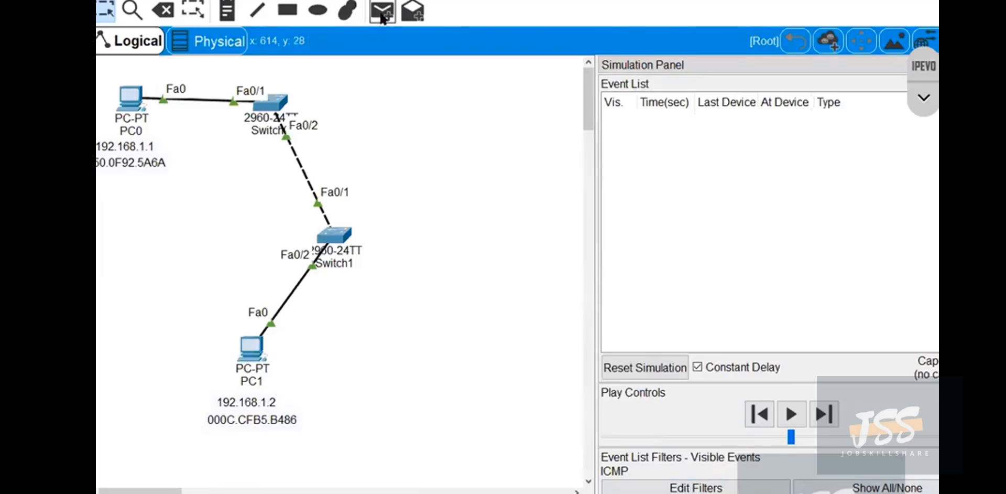
click(260, 356)
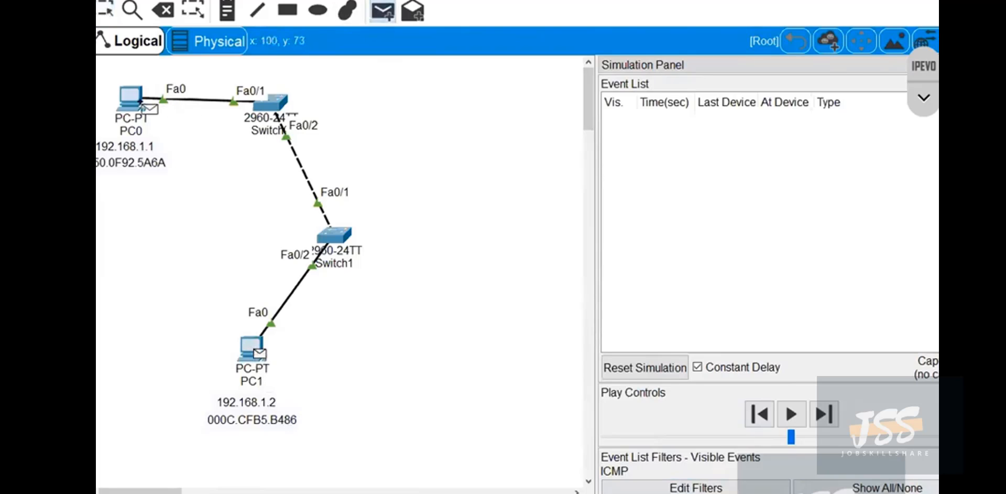
click(132, 99)
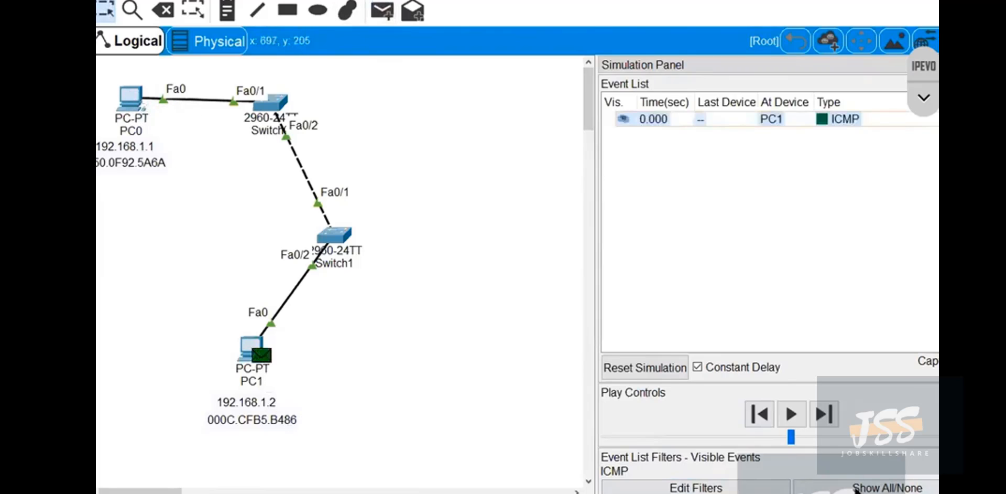
click(825, 414)
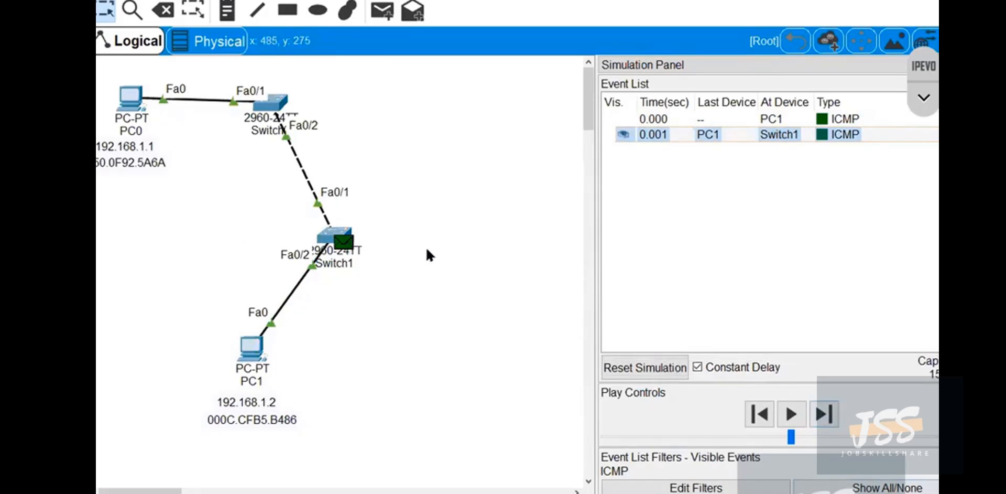
Inspect the packet at Switch1, moving its enlarged information window off the topology and showing the inbound PDU details.
click(344, 243)
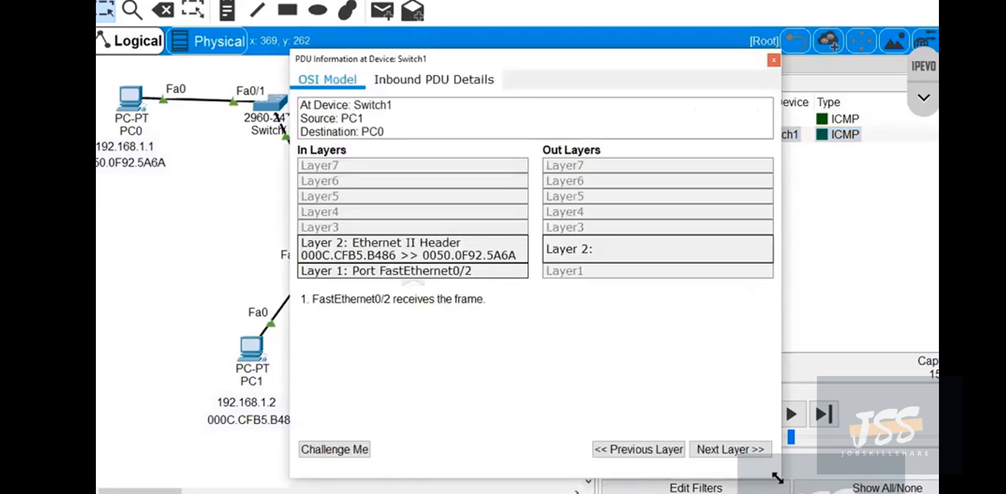
drag(776, 480, 869, 493)
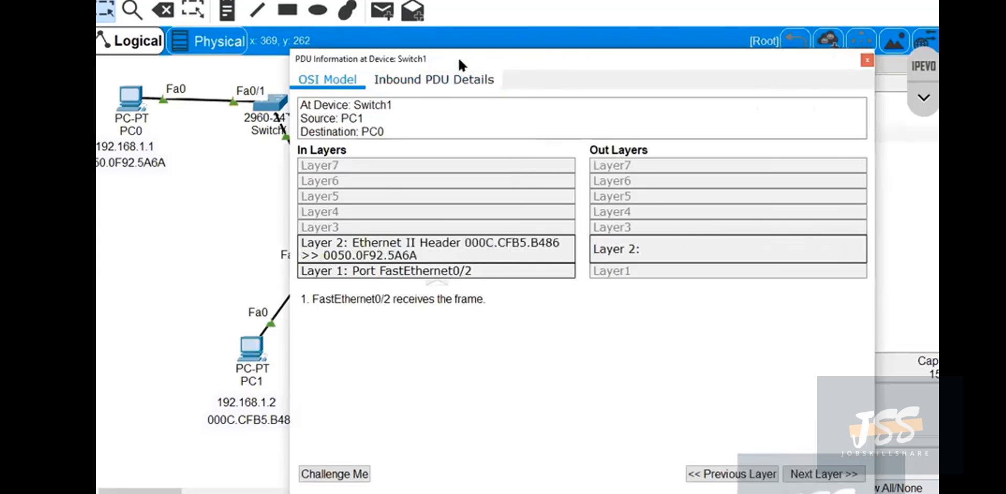
drag(458, 56, 535, 41)
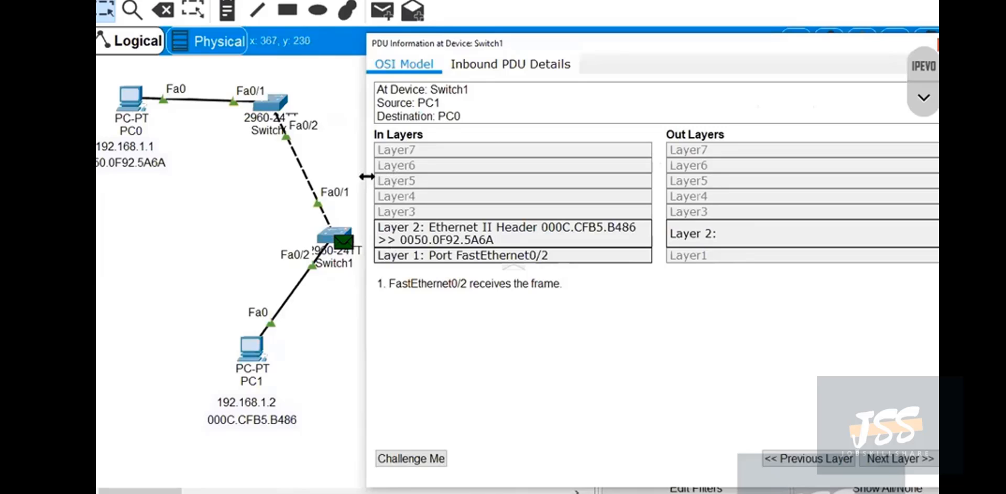
click(518, 74)
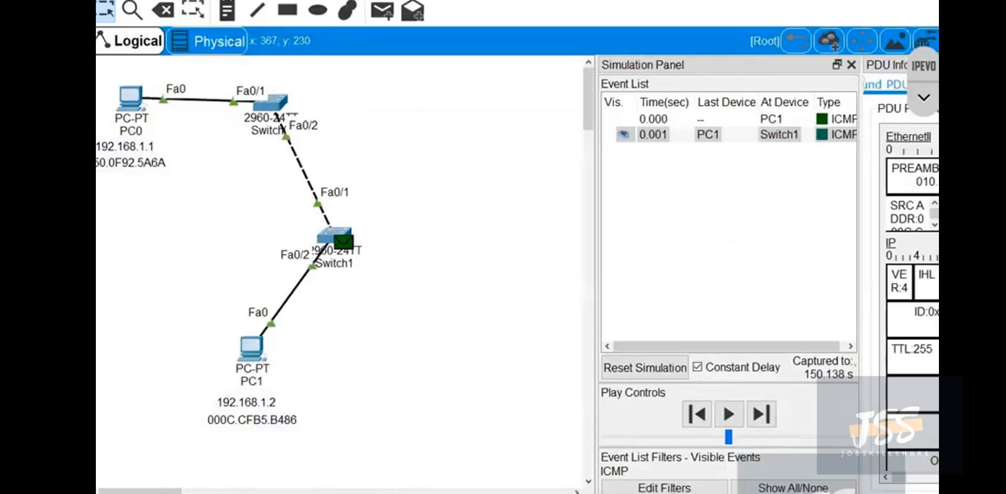
Bracket the IP header section of the inbound PDU and cross it out in blue ink.
click(926, 101)
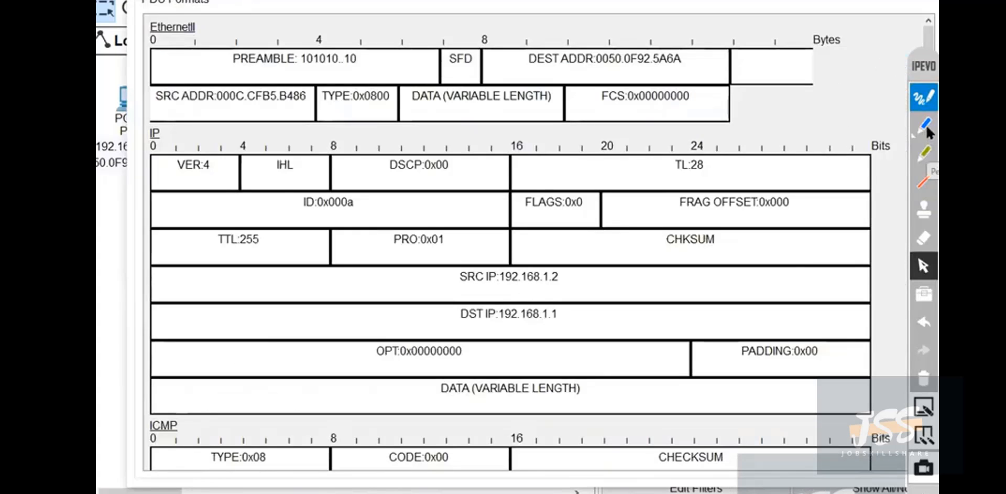
click(926, 125)
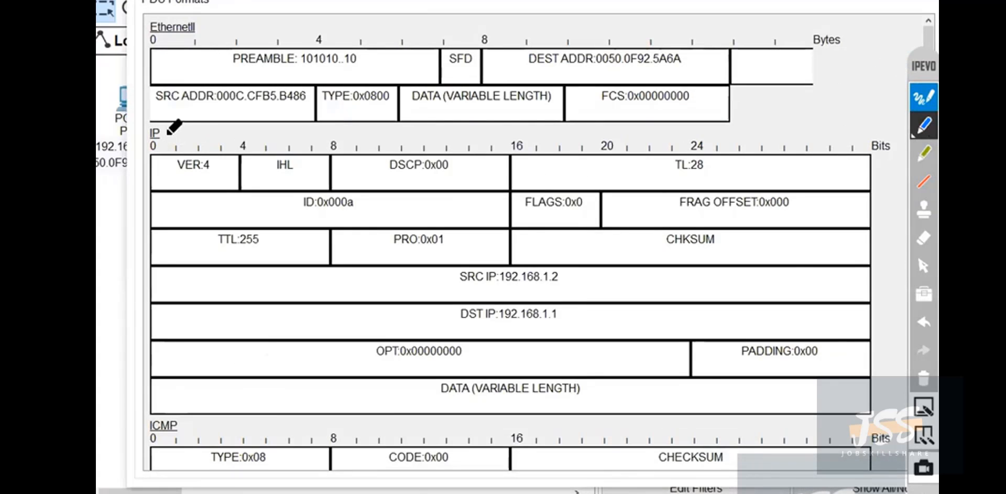
mouse_move(165, 122)
mouse_down()
mouse_move(151, 152)
mouse_move(151, 362)
mouse_move(243, 401)
mouse_up()
drag(340, 187, 810, 371)
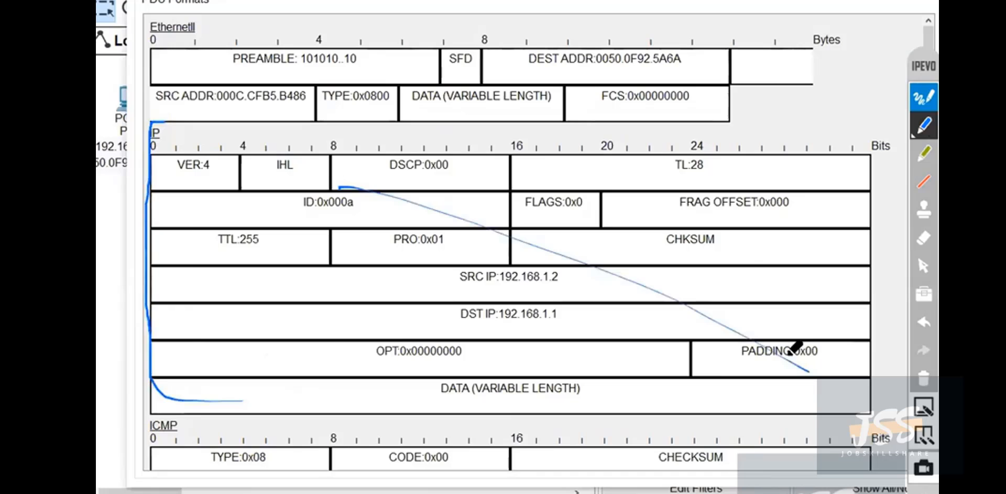
mouse_move(695, 178)
mouse_down()
mouse_move(452, 266)
mouse_move(210, 400)
mouse_up()
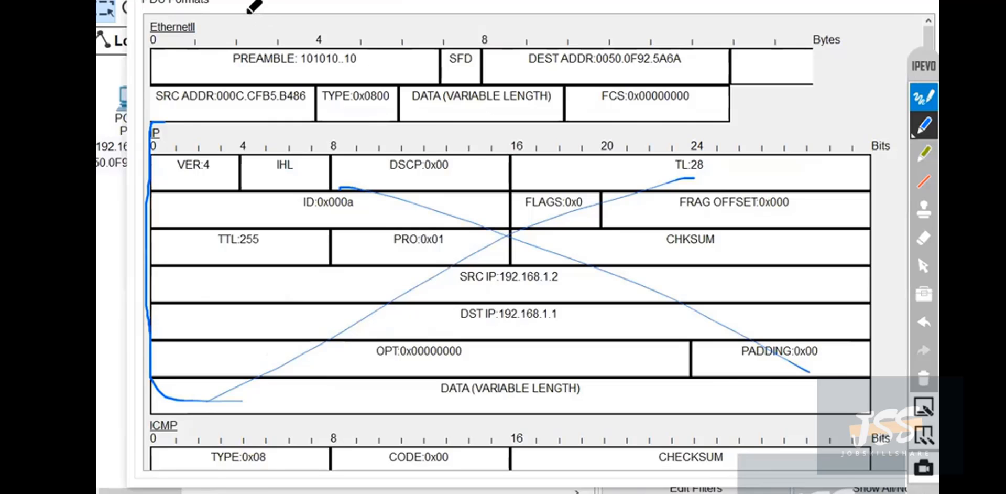
Write and circle "L2" beside the EthernetII heading, link it to the boxed heading, and clear all ink.
mouse_move(247, 13)
mouse_down()
mouse_move(270, 40)
mouse_move(275, 33)
mouse_up()
mouse_move(295, 4)
mouse_down()
mouse_move(311, 18)
mouse_move(287, 39)
mouse_up()
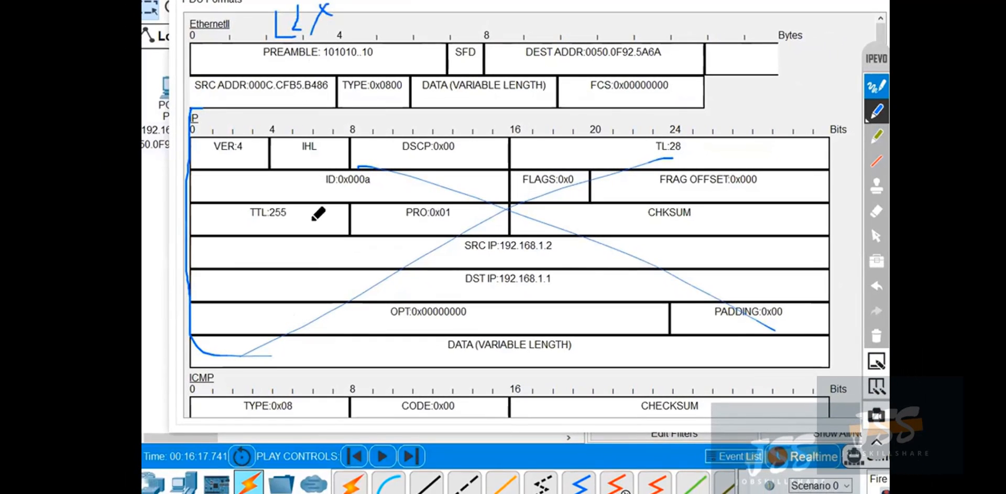
drag(238, 226, 395, 272)
drag(319, 199, 283, 316)
drag(364, 329, 390, 366)
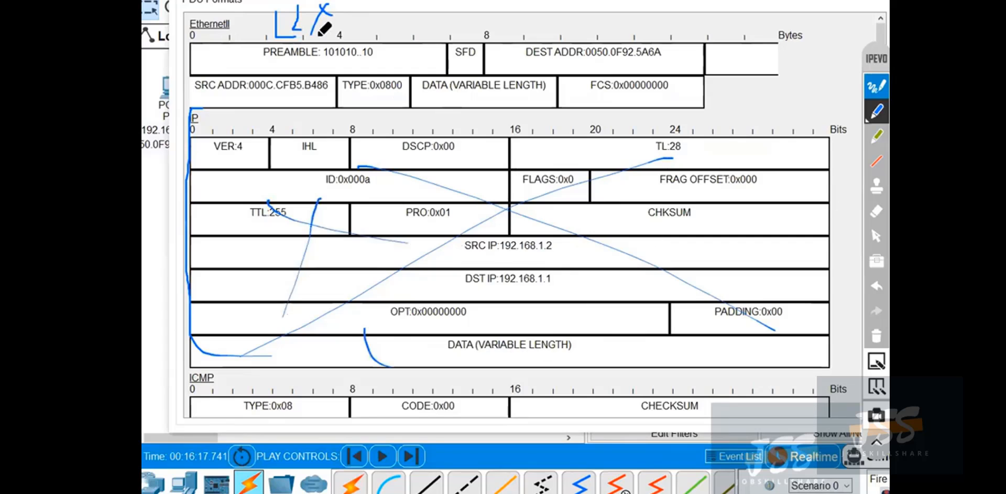
mouse_move(258, 1)
mouse_down()
mouse_move(262, 45)
mouse_move(347, 14)
mouse_move(315, 1)
mouse_up()
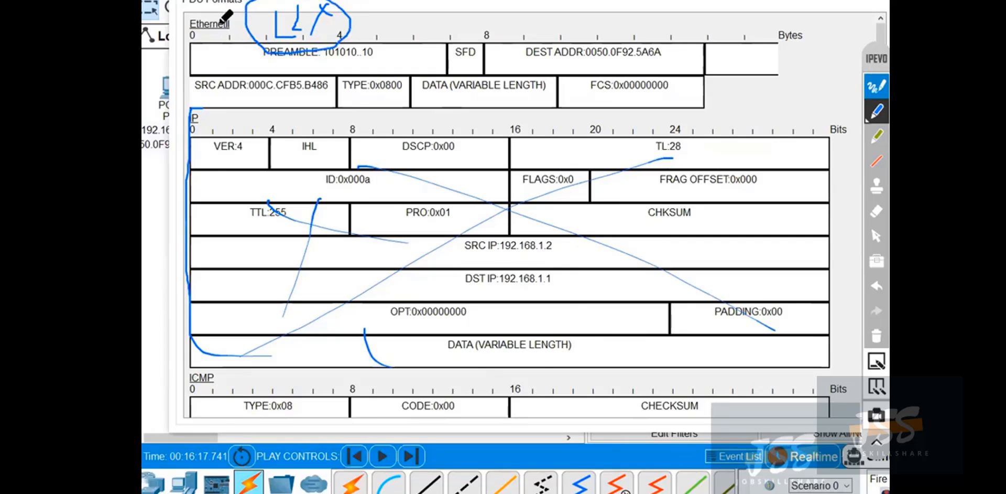
mouse_move(231, 11)
mouse_down()
mouse_move(232, 30)
mouse_move(194, 15)
mouse_move(182, 42)
mouse_move(260, 16)
mouse_up()
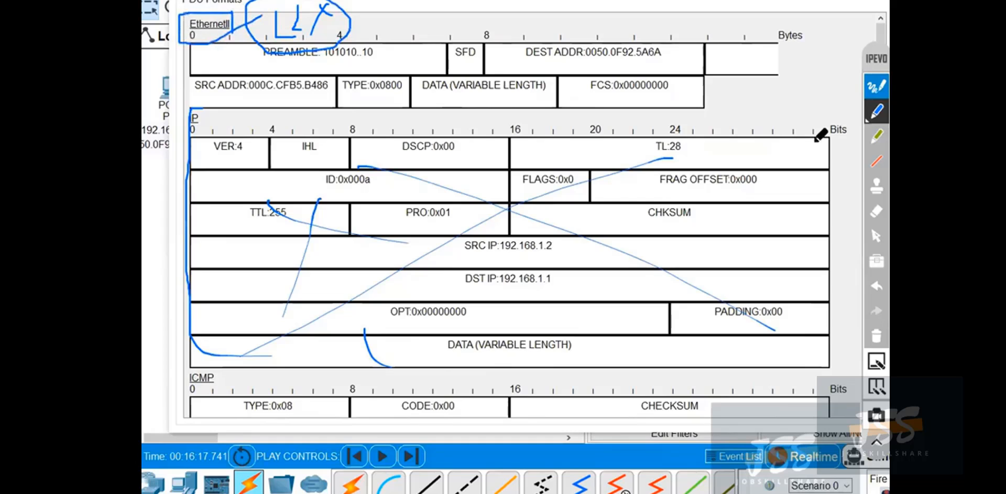
click(876, 336)
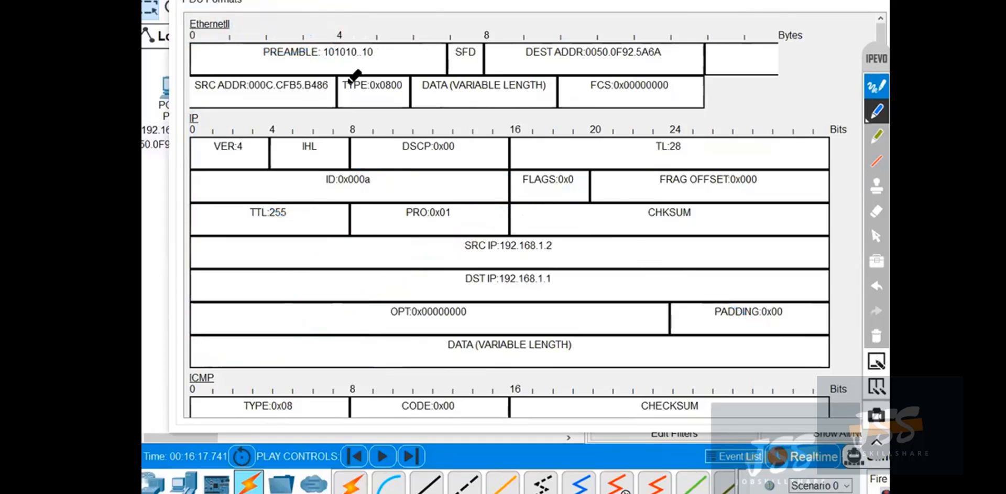
Outline and tick the source and destination address fields of the Ethernet frame in blue ink.
mouse_move(334, 73)
mouse_down()
mouse_move(177, 77)
mouse_move(174, 105)
mouse_move(292, 114)
mouse_up()
mouse_move(521, 67)
mouse_down()
mouse_move(521, 42)
mouse_move(672, 40)
mouse_move(451, 63)
mouse_up()
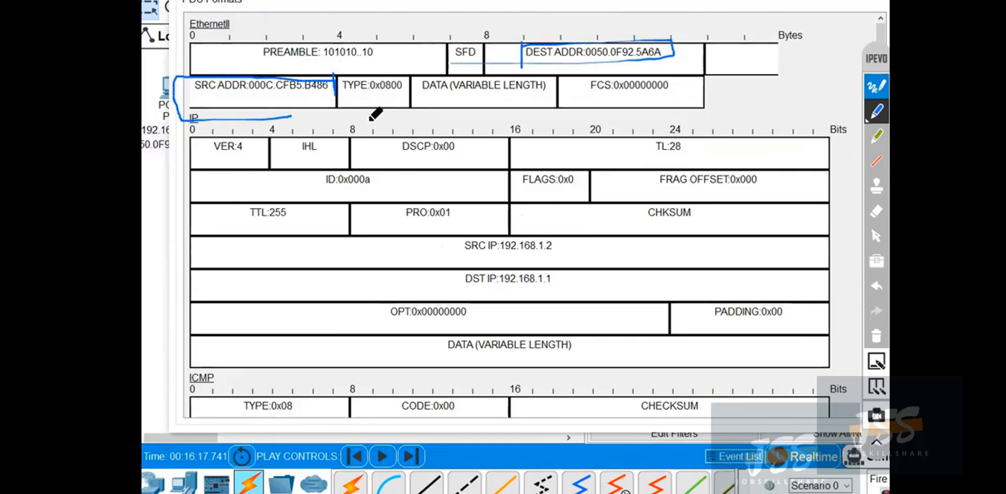
drag(217, 93, 276, 62)
mouse_move(550, 38)
mouse_down()
mouse_move(558, 50)
mouse_move(617, 12)
mouse_up()
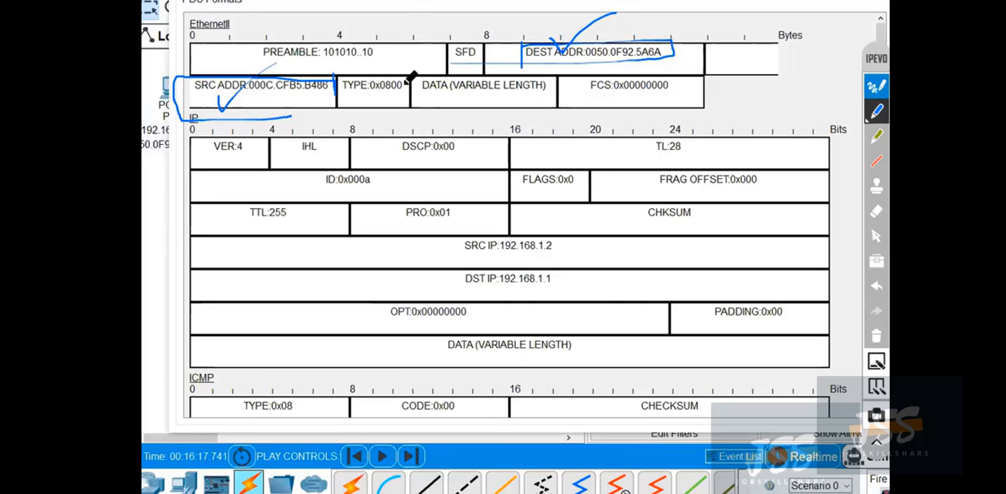
Write and box "802.1Q" in ink with a line from the TYPE field, clear the ink, and restore the pointer.
mouse_move(405, 84)
mouse_down()
mouse_move(439, 1)
mouse_move(501, 3)
mouse_move(530, 20)
mouse_move(617, 11)
mouse_up()
click(556, 16)
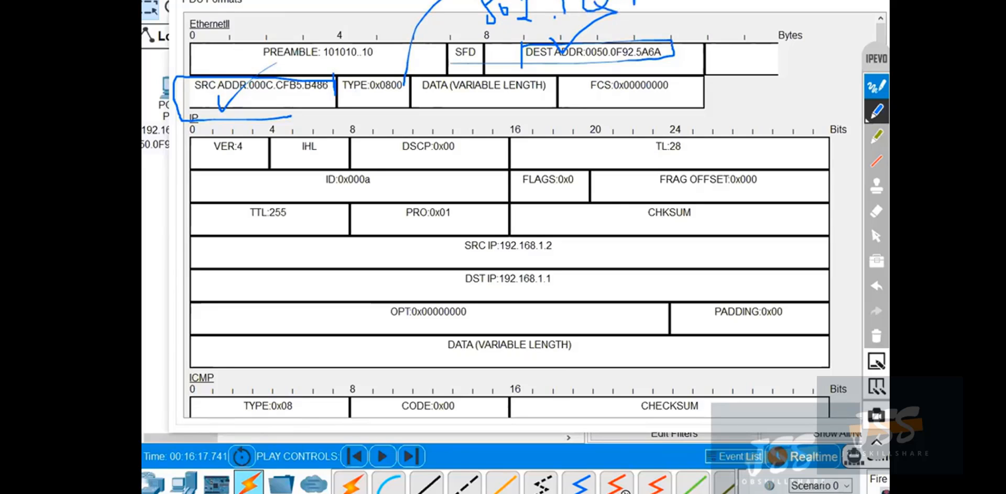
mouse_move(446, 1)
mouse_down()
mouse_move(524, 24)
mouse_move(642, 3)
mouse_up()
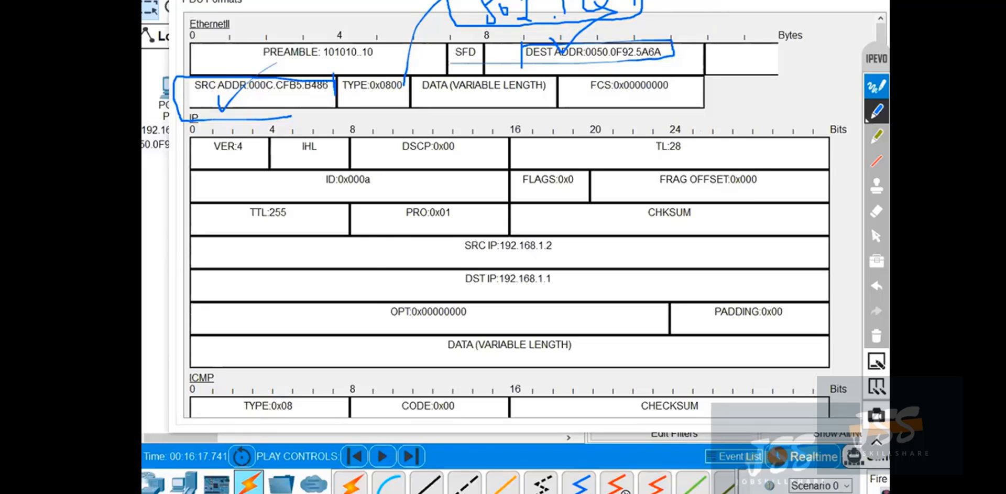
drag(675, 1, 688, 1)
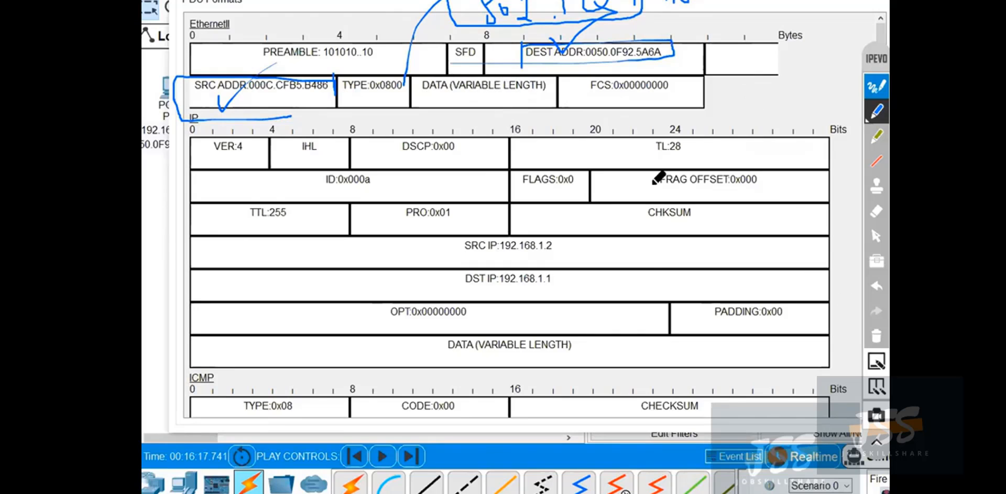
click(882, 337)
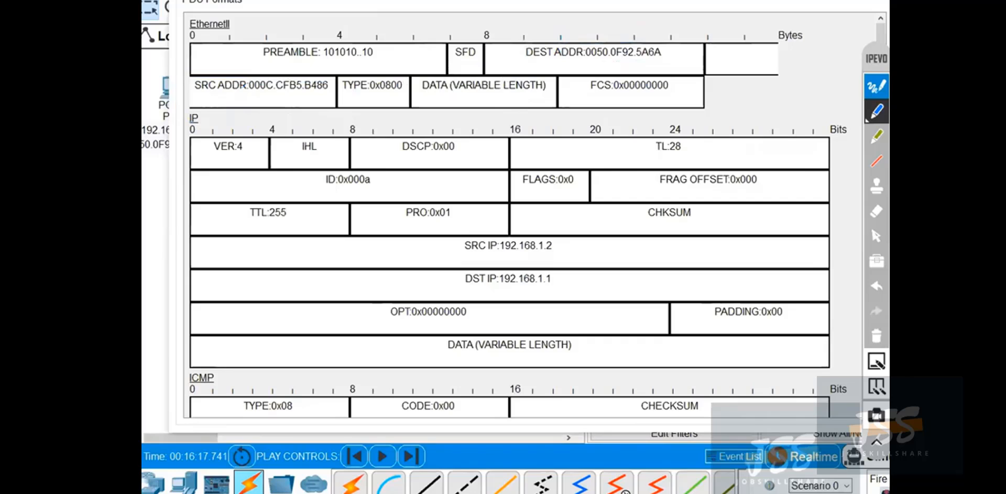
click(876, 236)
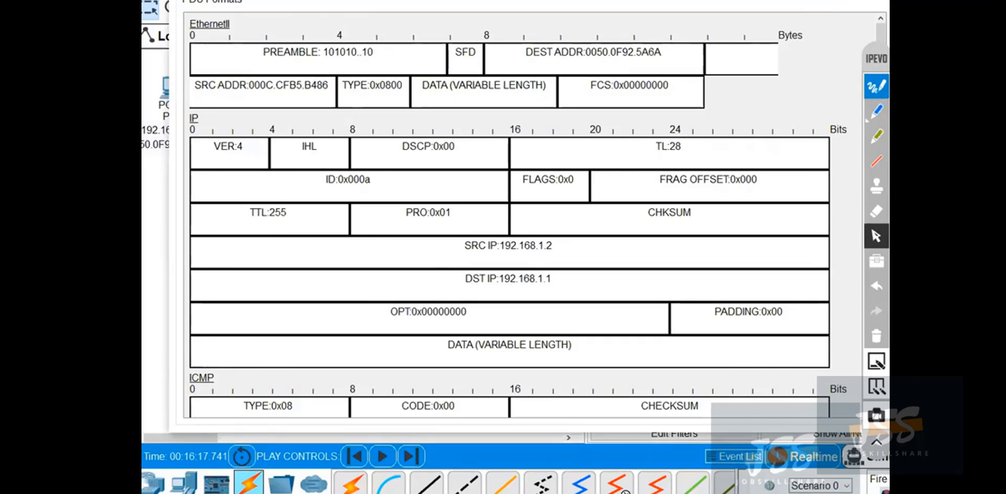
Close the PDU information window and delete Scenario 0 to empty the event list.
click(882, 1)
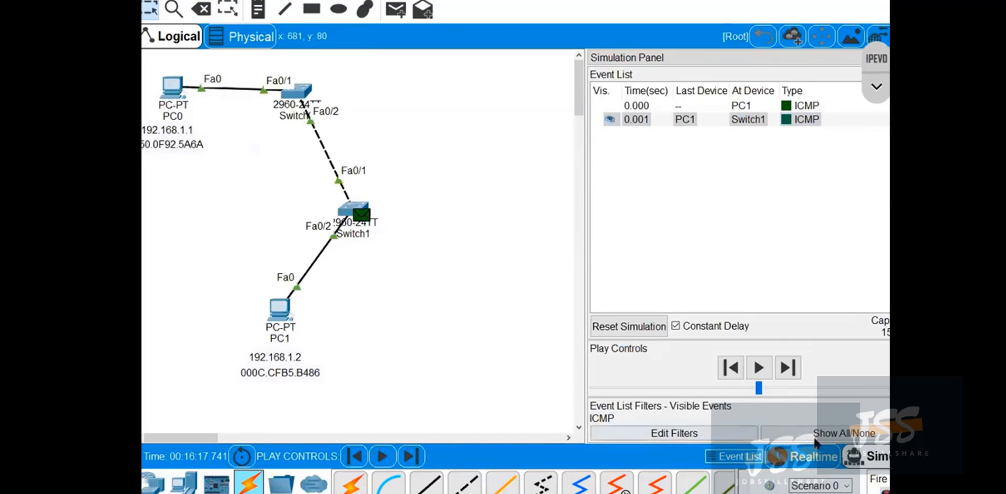
click(834, 493)
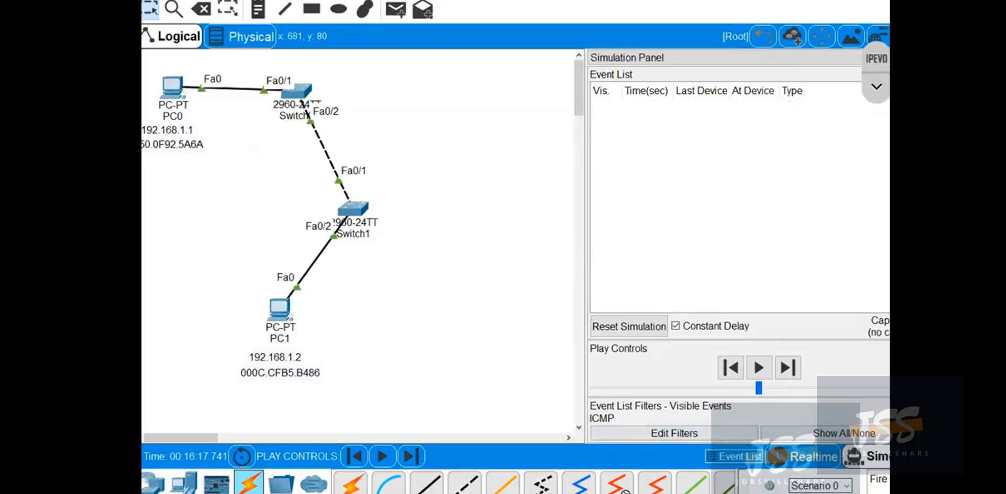
Switch the workspace to Realtime mode and check PC0's Command Prompt before closing its window.
click(809, 457)
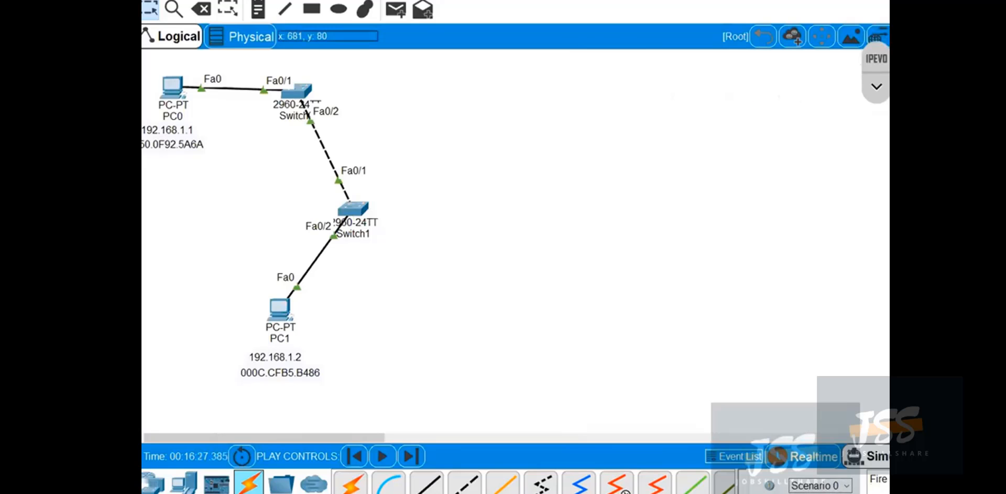
click(172, 87)
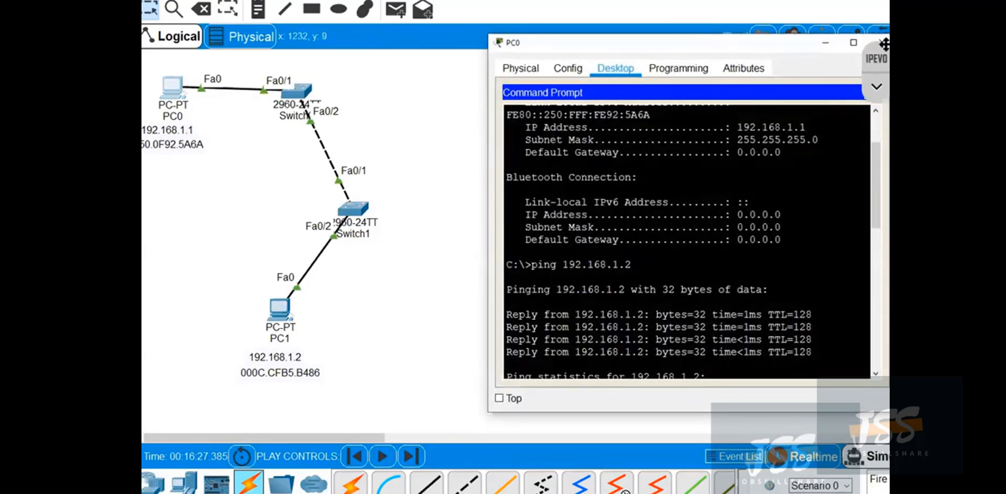
click(883, 43)
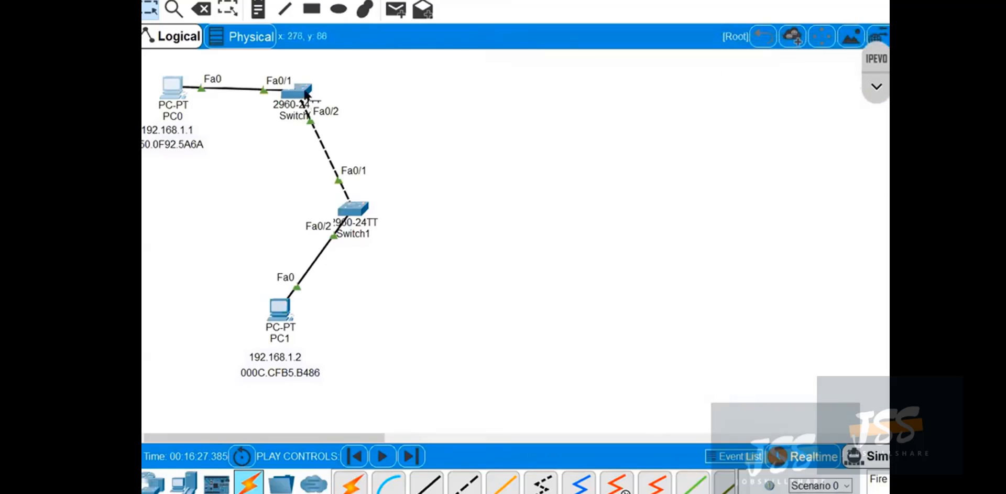
Open Switch0's command-line interface and enter privileged EXEC mode with en.
click(306, 95)
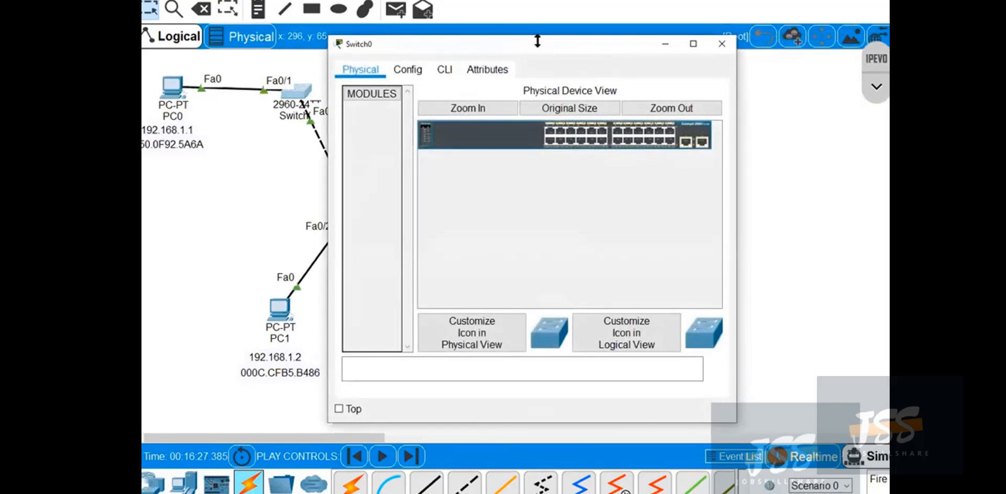
drag(577, 39, 704, 16)
click(571, 45)
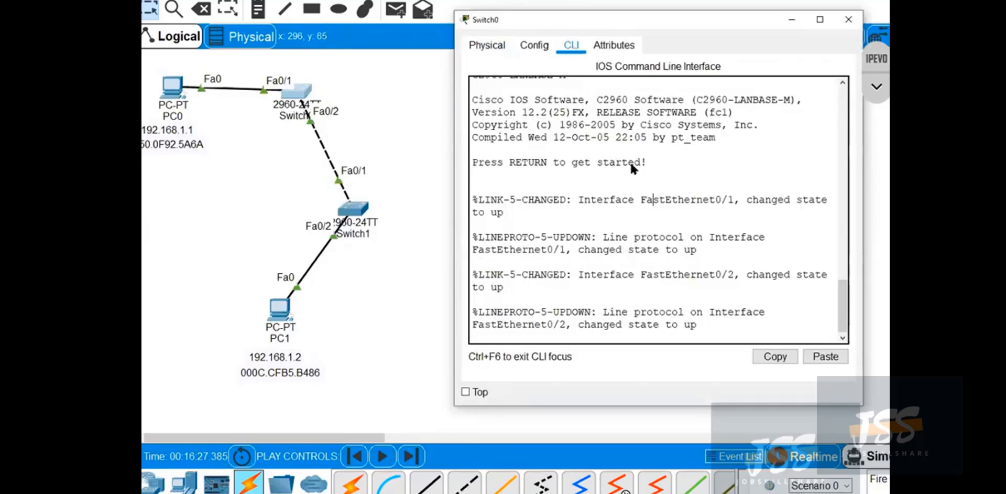
key(Return)
key(Return)
key(Return)
text(en)
key(Return)
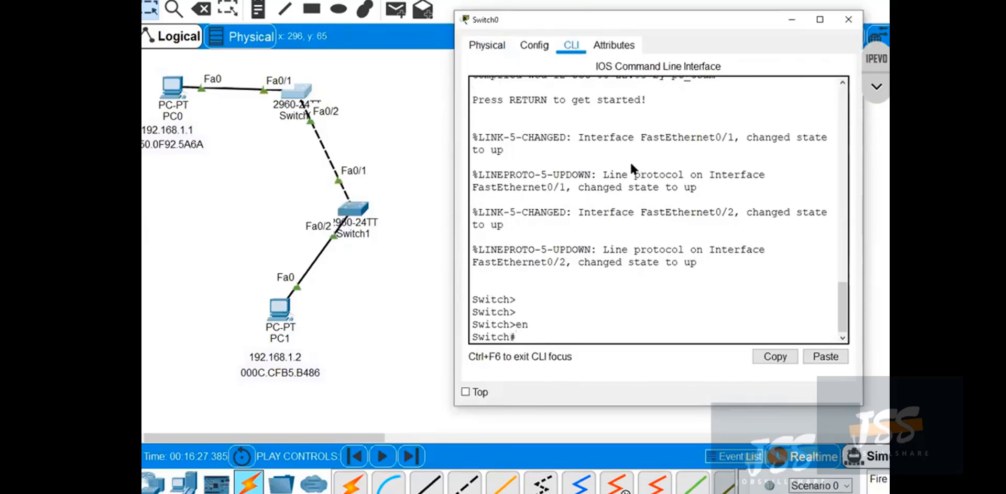
Enter global configuration mode on Switch0, create VLAN 150, and exit VLAN configuration.
text(conf t)
key(Return)
text(vlan 1)
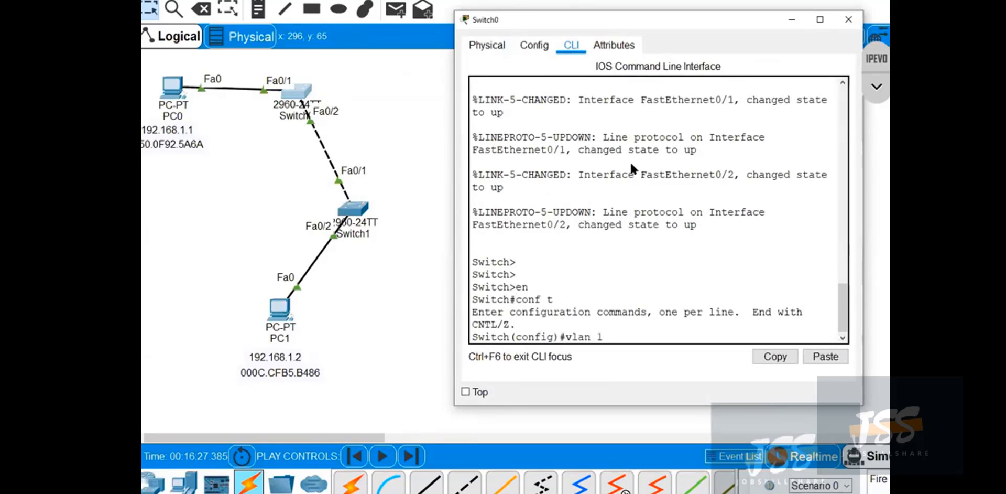
text(50)
key(Return)
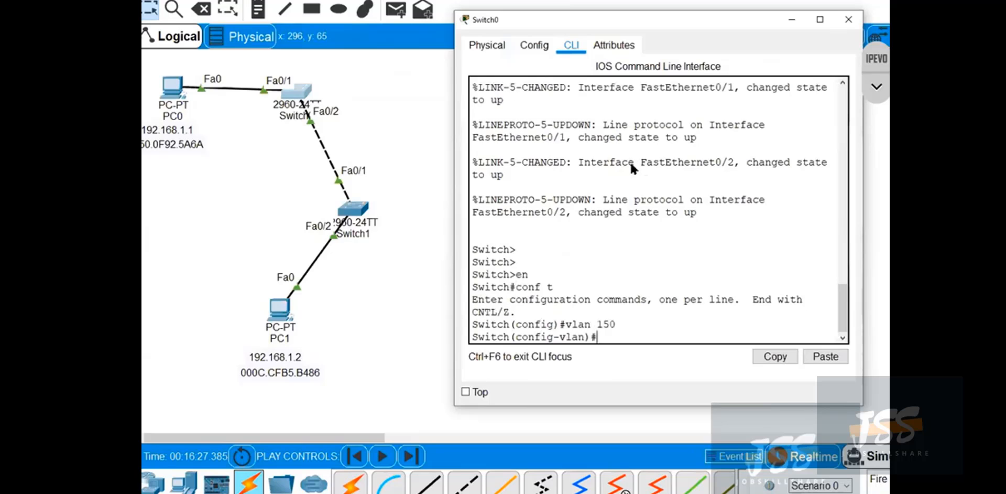
text(exi)
key(Return)
key(Return)
key(Return)
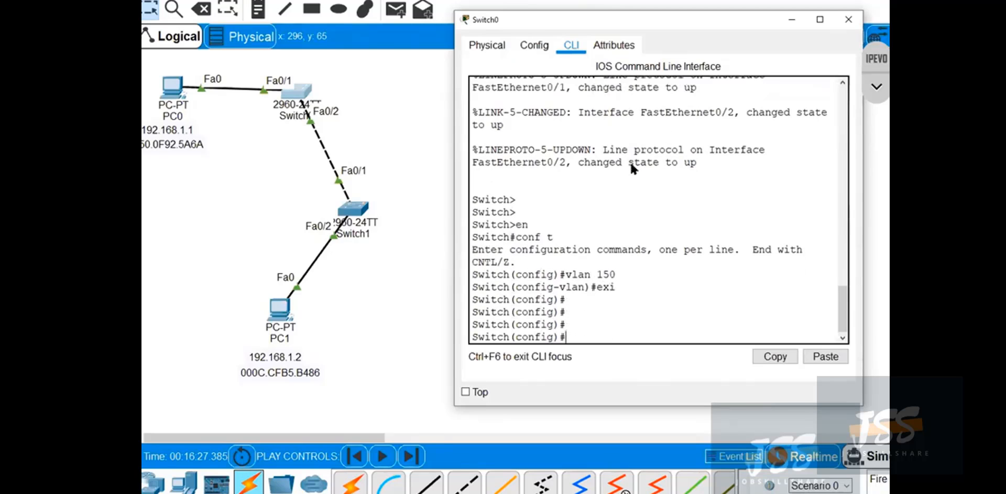
Enter interface configuration for fastEthernet 0/1 on Switch0.
text(int)
key(Tab)
text(f)
key(Tab)
text(0/1)
key(Return)
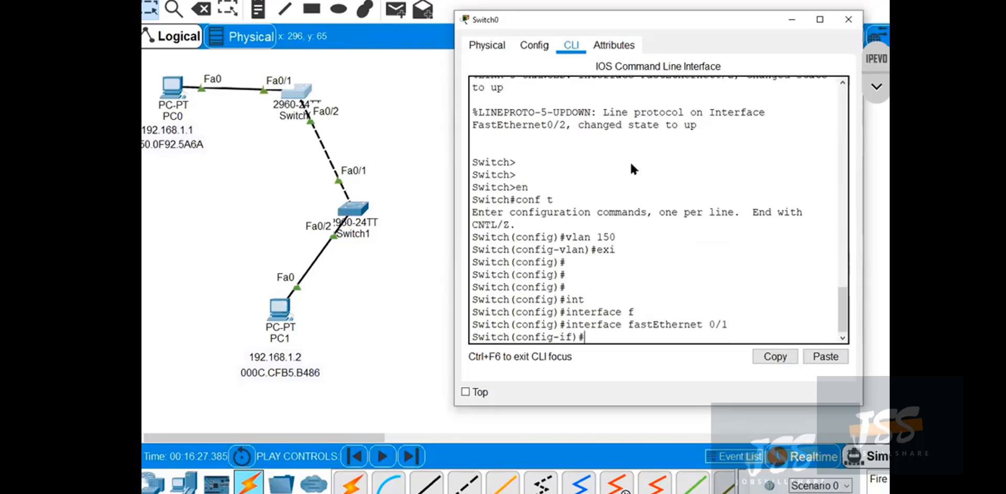
Circle Switch0's Fa0/1 link end in blue ink, write beside PC0's address, clear the ink, and restore the pointer.
click(876, 87)
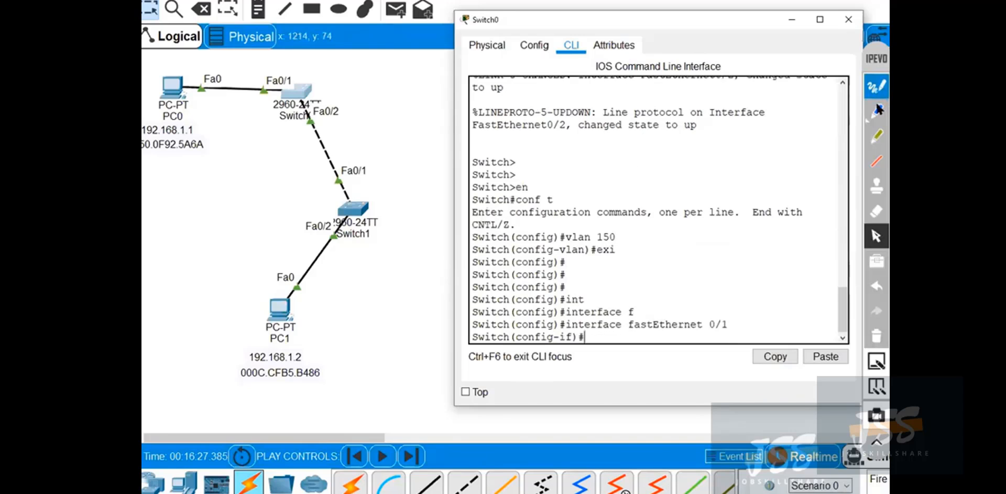
click(876, 111)
mouse_move(258, 76)
mouse_down()
mouse_move(252, 100)
mouse_move(257, 77)
mouse_up()
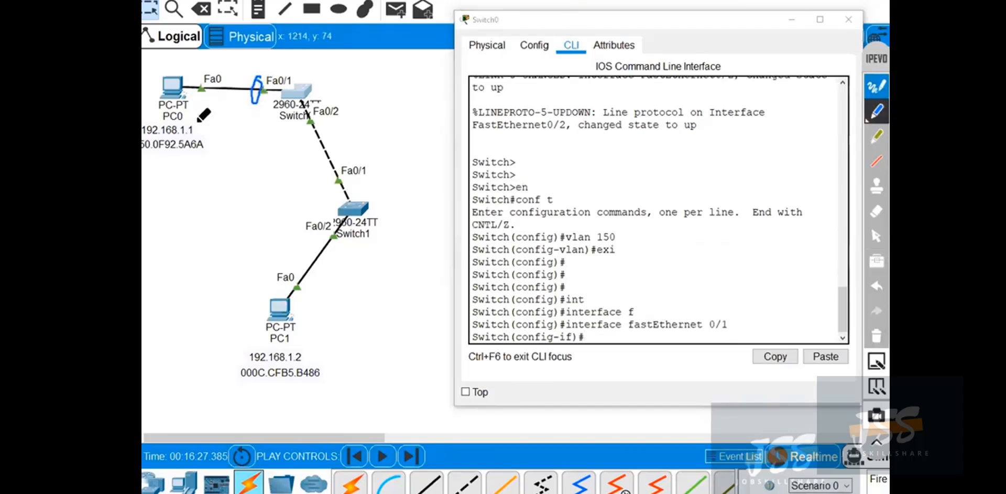
mouse_move(197, 123)
mouse_down()
mouse_move(199, 140)
mouse_move(208, 122)
mouse_up()
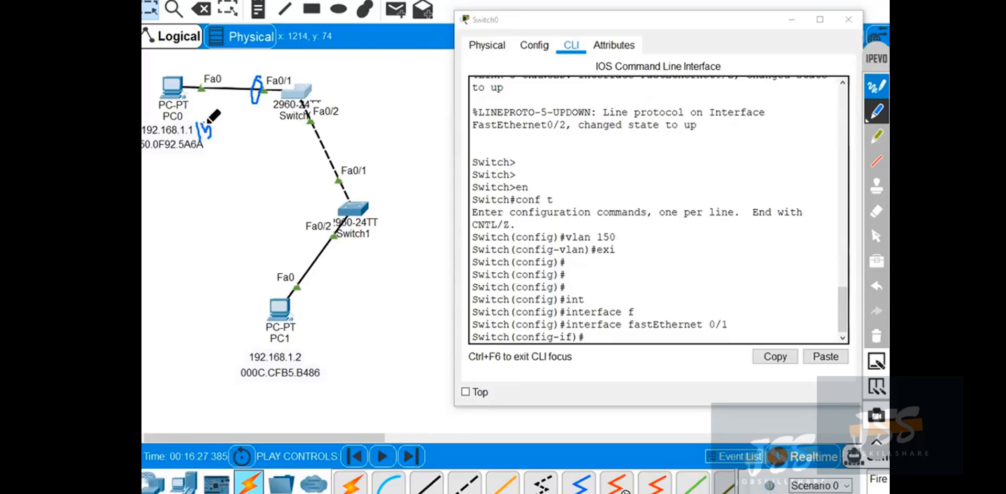
click(877, 336)
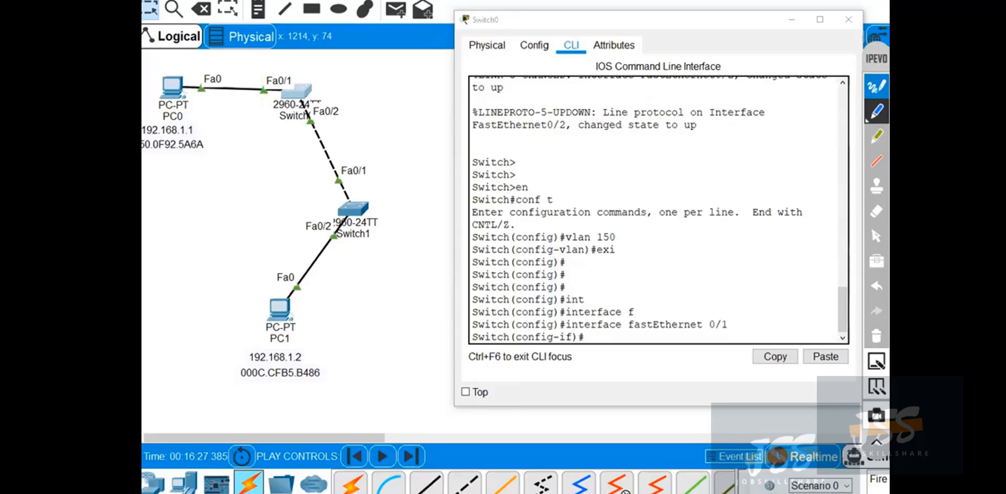
click(877, 236)
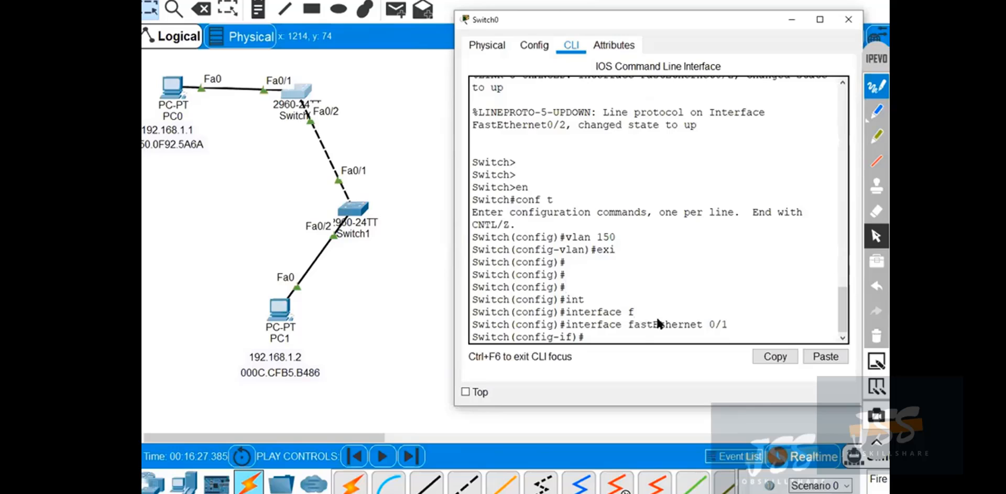
Assign Switch0's fastEthernet 0/1 to VLAN 150 with switchport access vlan 150.
text(swi)
key(Tab)
text(a)
key(Tab)
text(v)
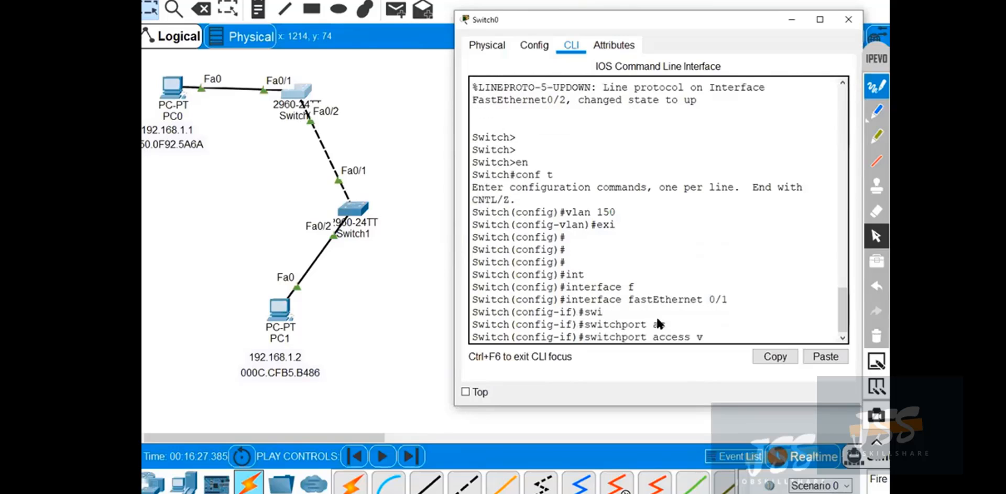
text(lan 150)
key(Return)
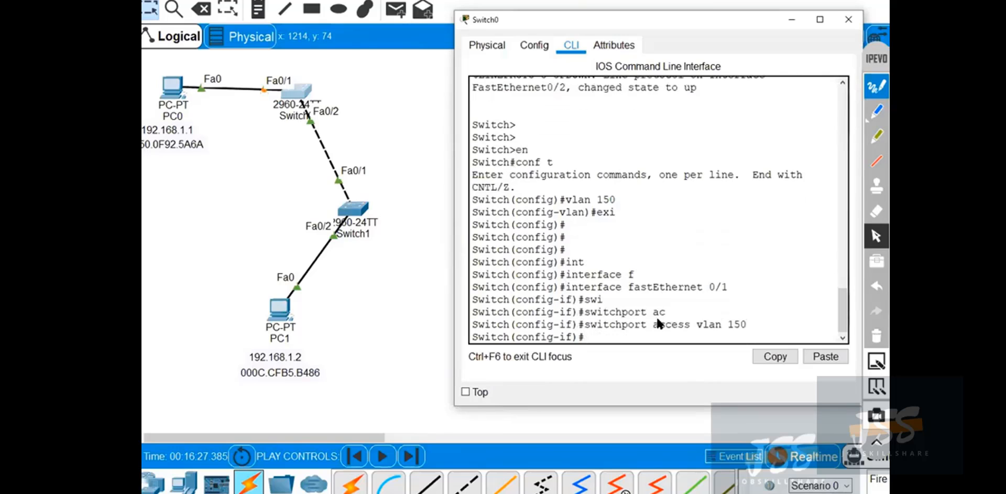
Leave configuration mode and run show vlan brief on Switch0, widening the window to read the table.
key(ctrl+z)
key(Return)
key(Return)
key(Return)
key(Return)
key(Return)
text(show vlan brief)
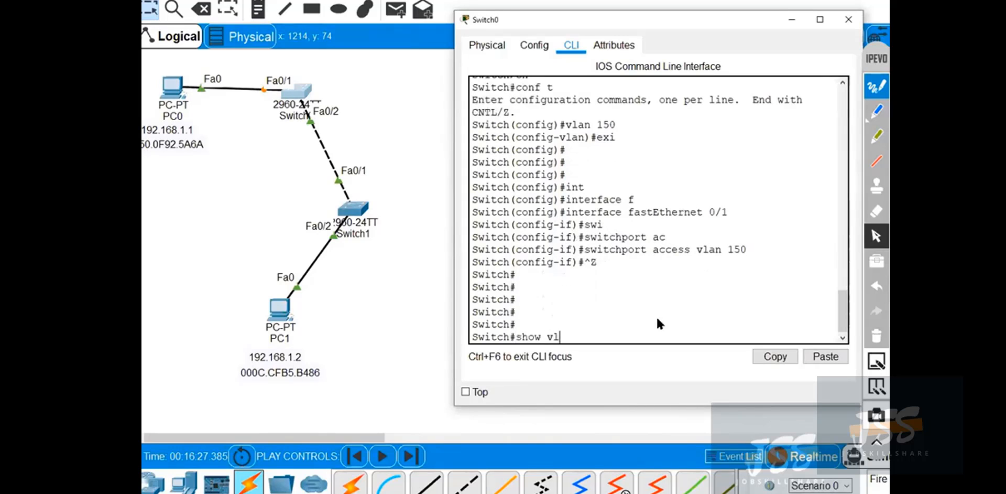
key(Return)
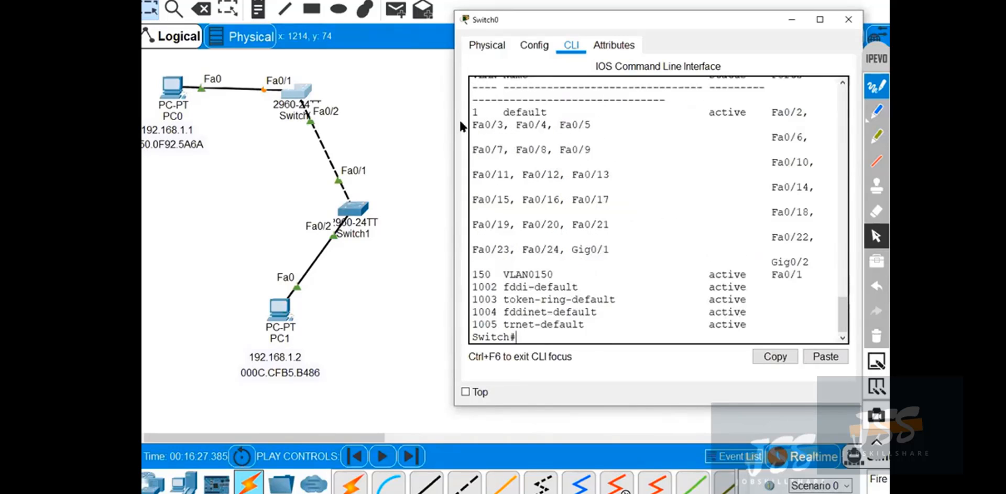
drag(256, 135, 259, 135)
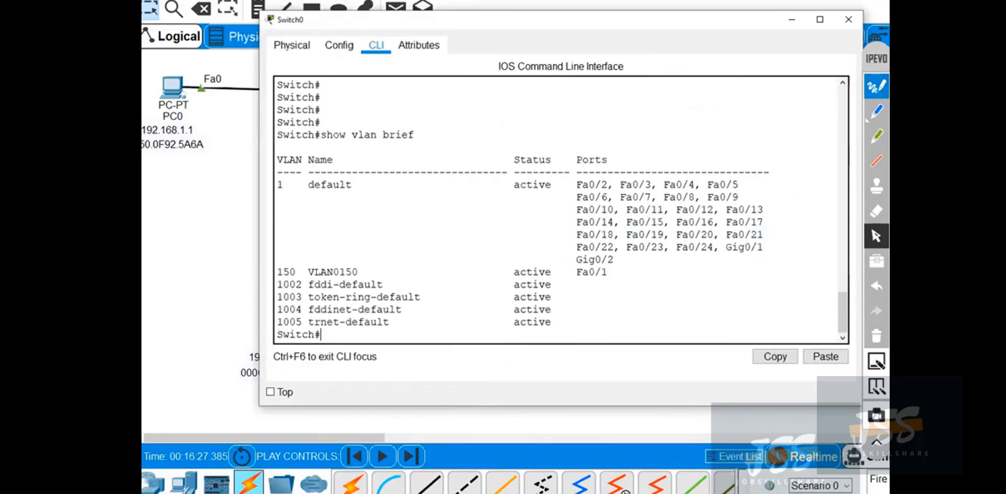
Move the Switch0 window aside, outline the VLAN 150 row through Fa0/1 in blue ink, and clear the ink.
drag(478, 25, 590, 7)
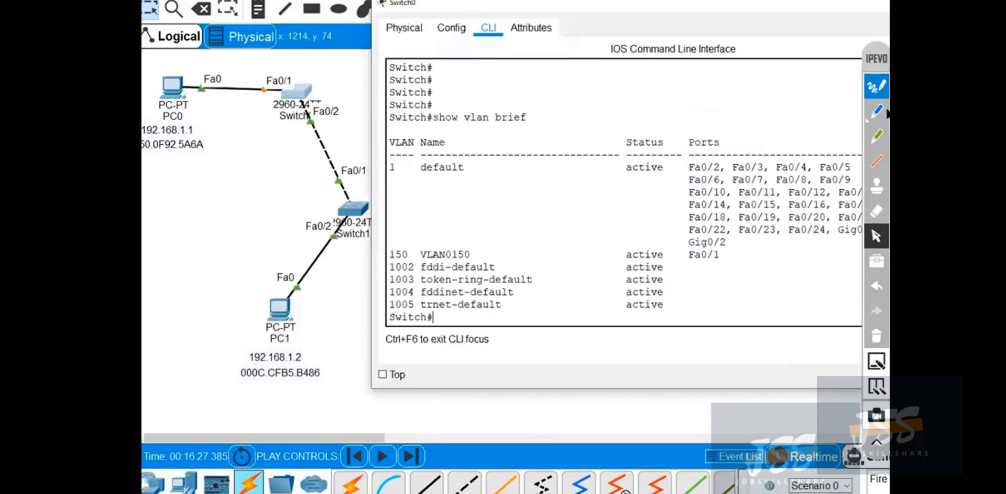
click(876, 111)
mouse_move(722, 245)
mouse_down()
mouse_move(719, 260)
mouse_move(394, 251)
mouse_move(482, 261)
mouse_move(757, 249)
mouse_up()
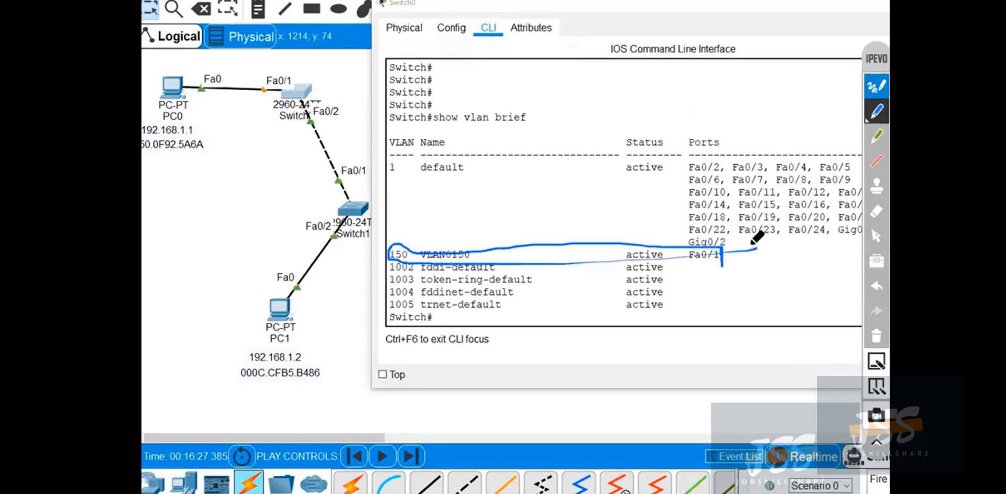
click(875, 336)
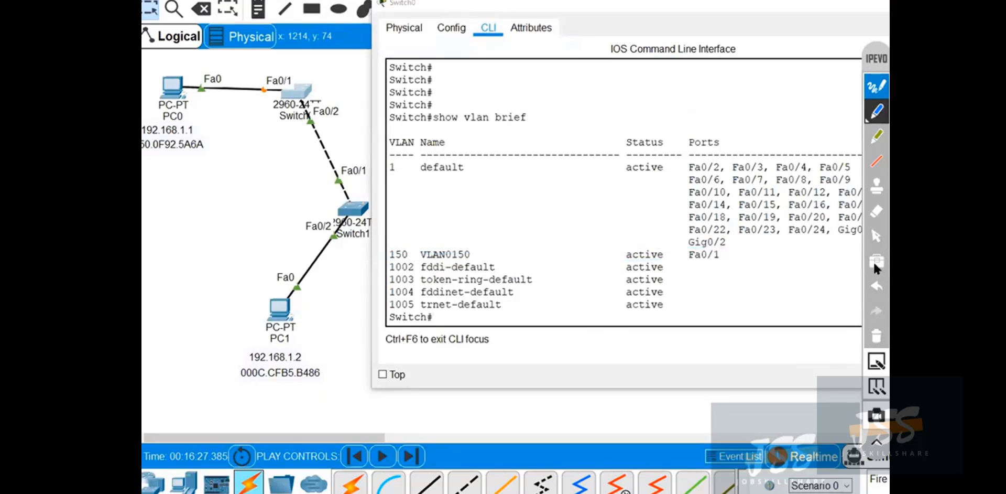
Save Switch0's configuration with copy running-config startup-config, accepting the default destination filename.
drag(822, 6, 609, 14)
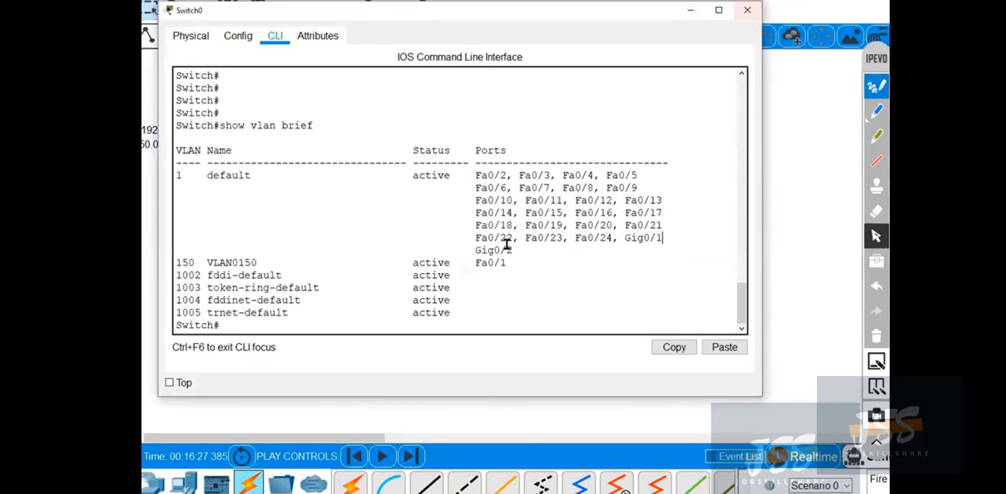
key(Return)
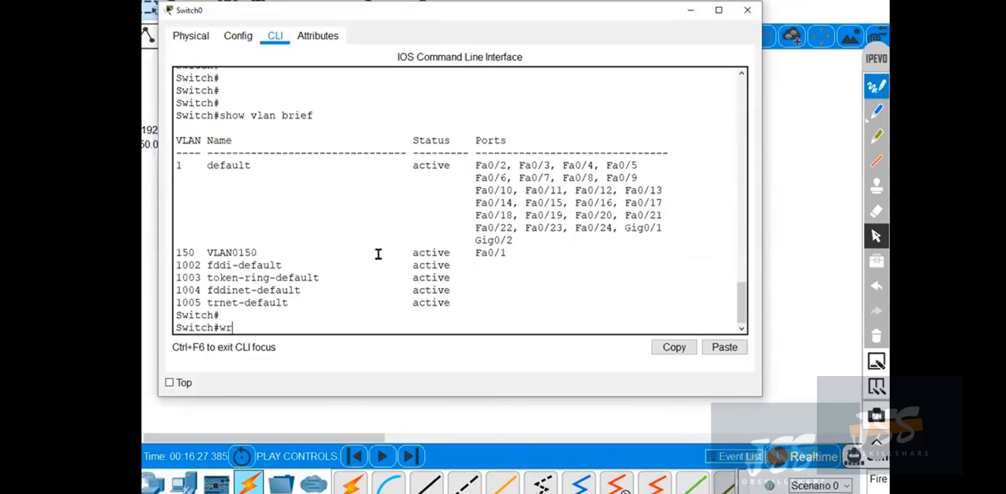
click(276, 314)
key(BackSpace)
key(BackSpace)
text(copy)
key(Tab)
text(run)
key(Tab)
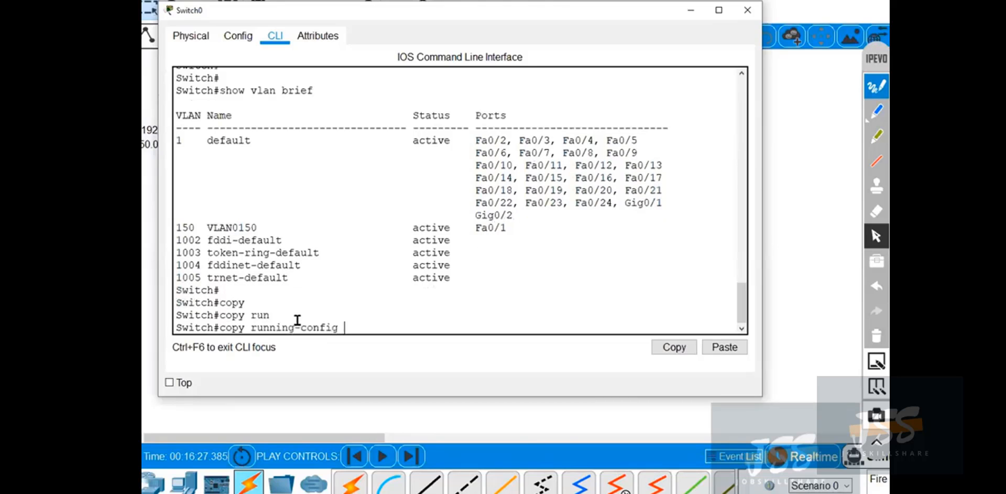
text(st)
key(Tab)
key(Return)
Save Switch0's configuration again with the wr command and close the switch window.
key(Return)
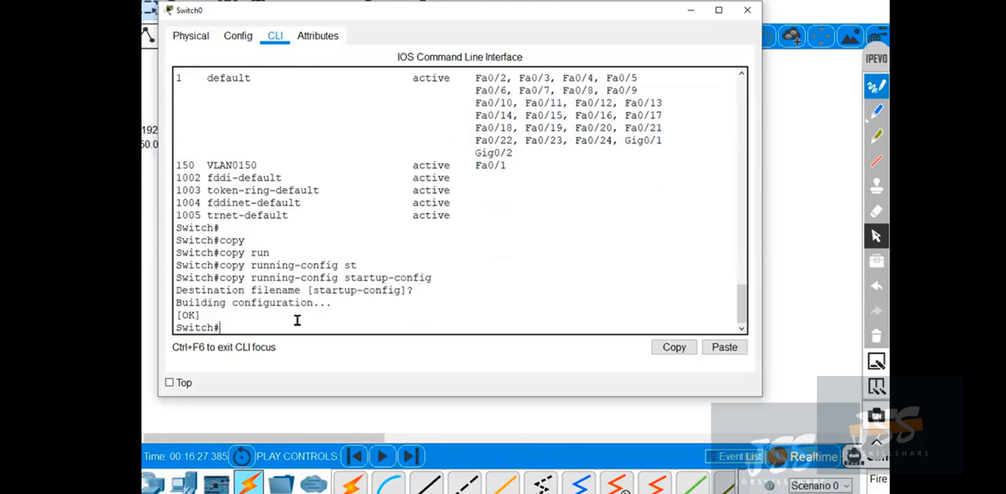
key(Return)
text(wr)
key(Return)
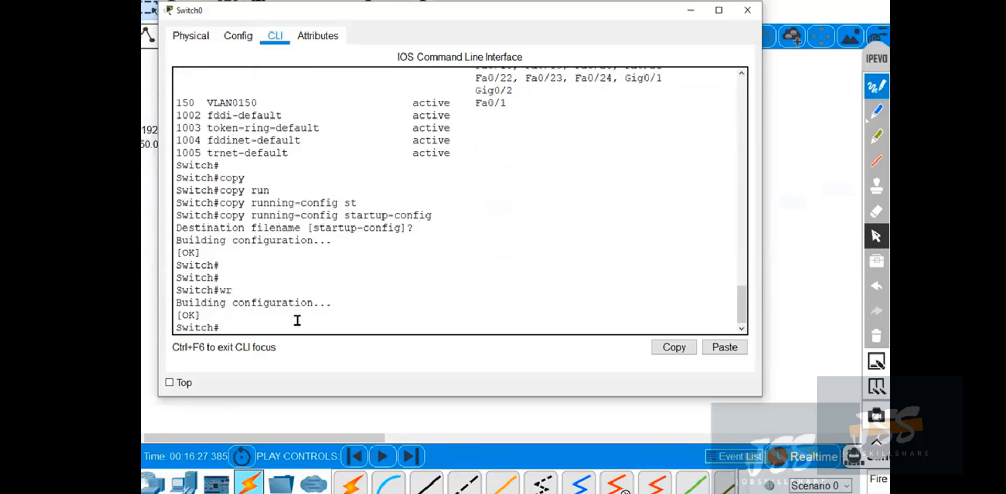
click(748, 10)
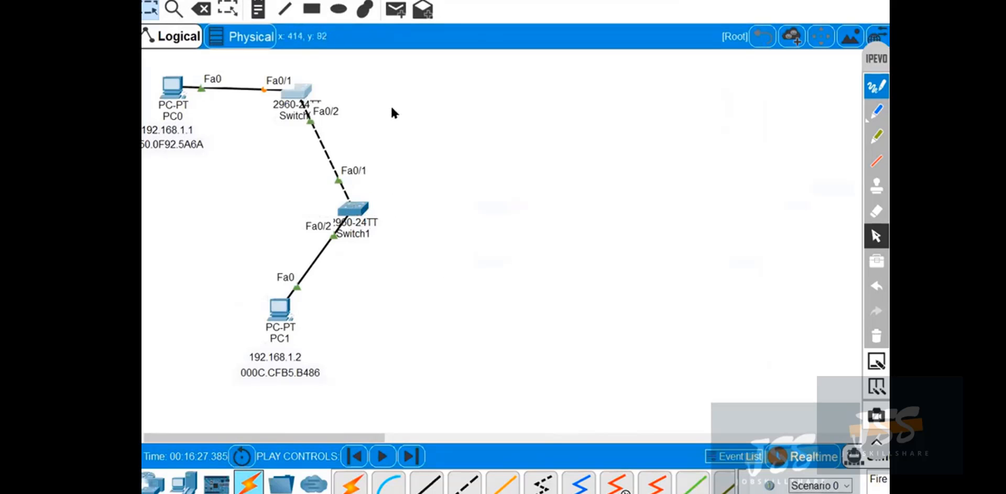
Draw a blue ink line from Switch0 to a handwritten "RAM", add further notes beneath, clear all ink, and restore the pointer.
click(876, 111)
mouse_move(335, 87)
mouse_down()
mouse_move(446, 84)
mouse_move(472, 73)
mouse_move(522, 92)
mouse_move(544, 77)
mouse_move(564, 99)
mouse_up()
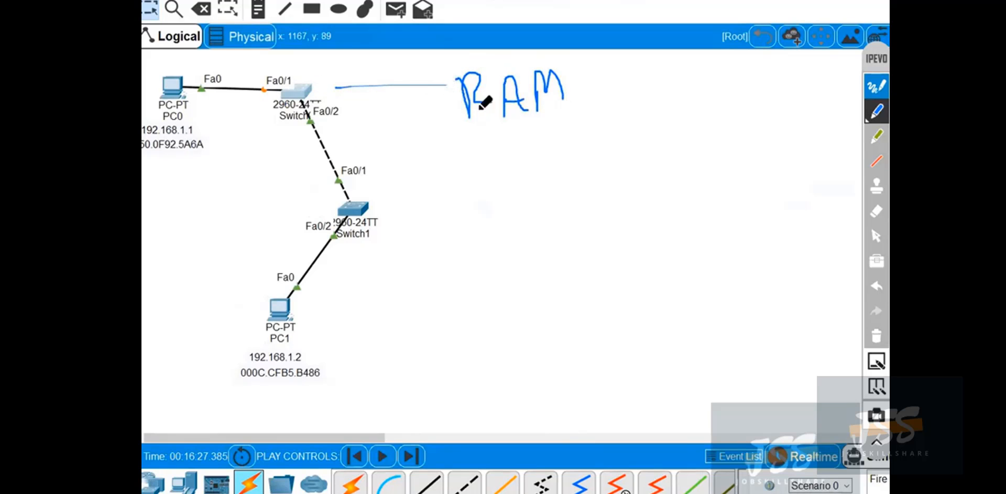
drag(501, 138, 544, 116)
mouse_move(500, 179)
mouse_down()
mouse_move(519, 203)
mouse_move(530, 187)
mouse_move(581, 170)
mouse_move(675, 168)
mouse_up()
drag(688, 166, 754, 181)
click(877, 334)
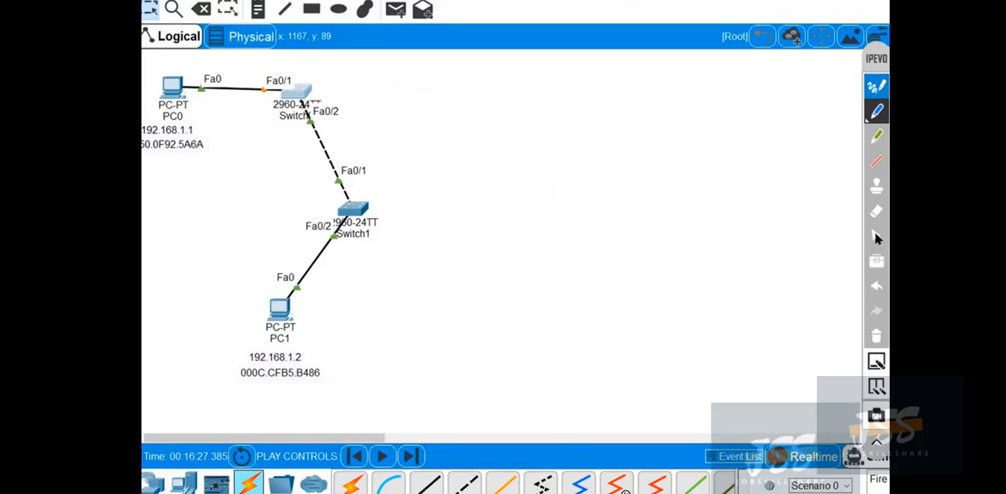
click(876, 236)
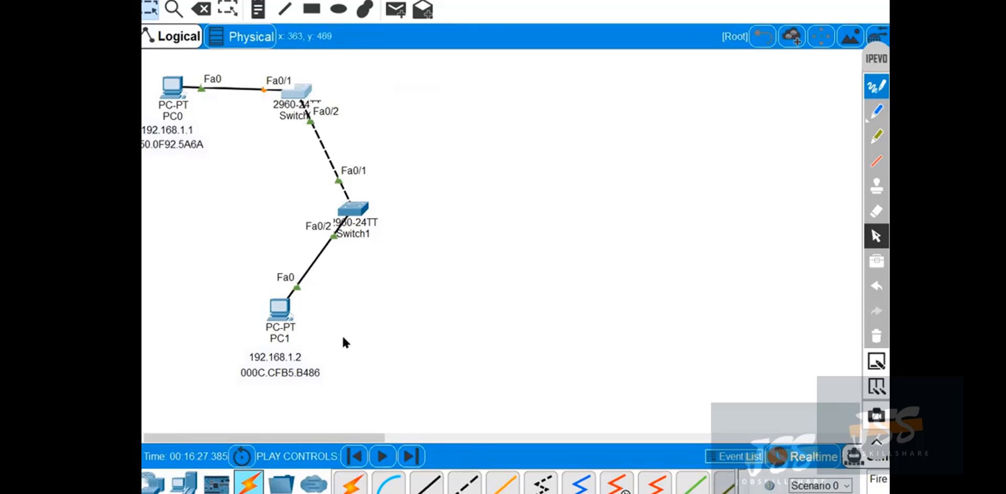
Open PC1's Command Prompt and place its window beside the topology.
click(272, 312)
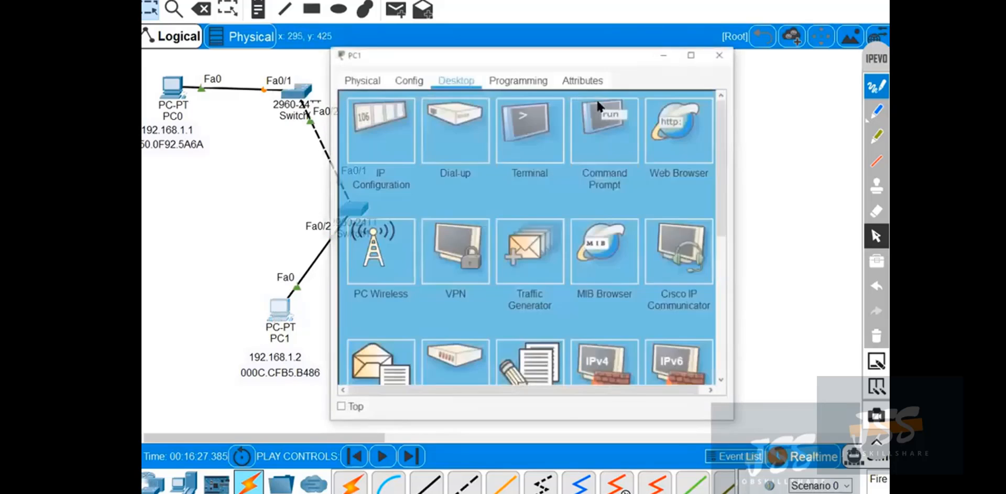
drag(527, 54, 638, 45)
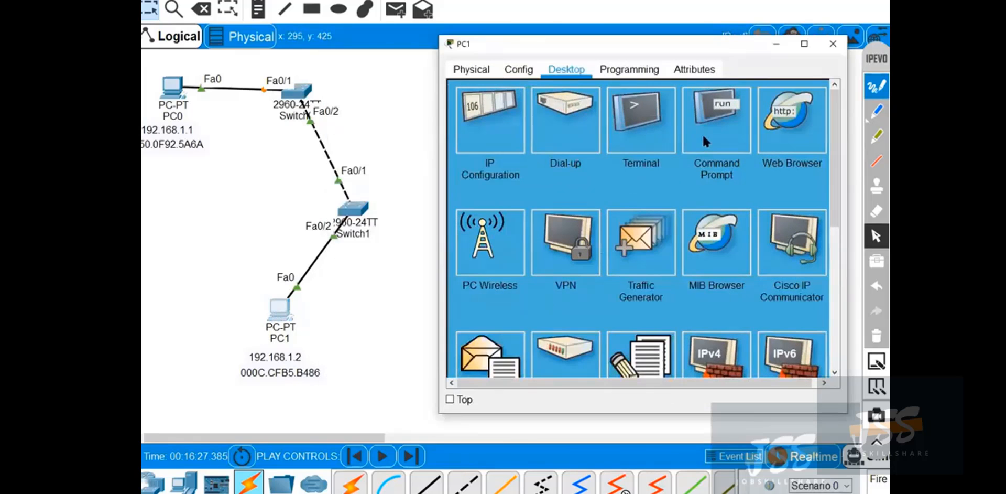
click(703, 133)
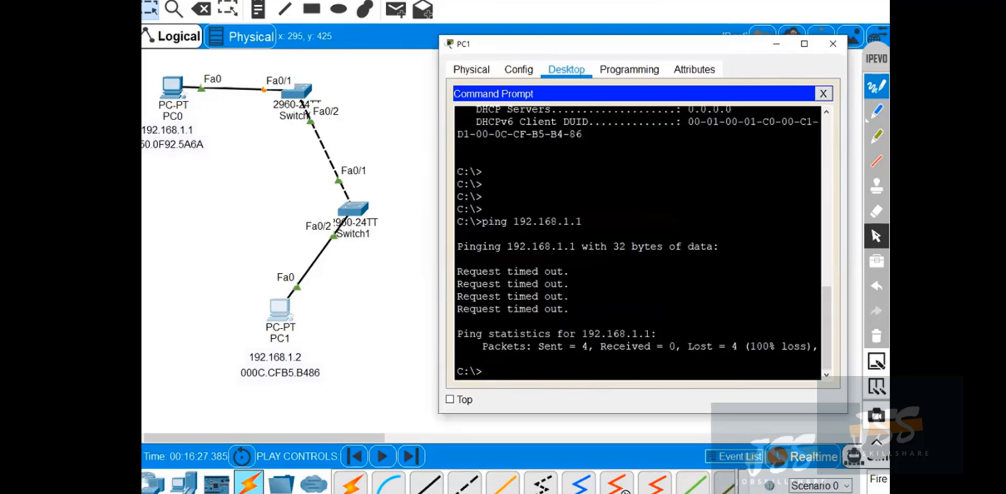
Add blank prompt lines in PC1's Command Prompt, enter ping 192.168.1.1 without running it, and shift the window slightly.
key(Return)
key(Return)
key(Return)
key(Return)
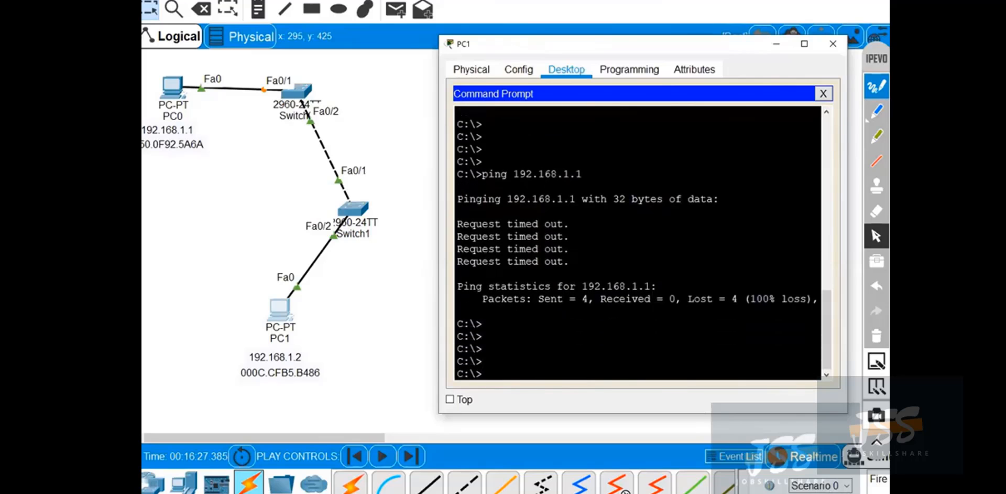
key(Return)
key(Return)
key(Return)
key(Return)
key(Return)
key(Return)
key(Return)
key(Return)
key(Return)
key(Return)
key(Return)
text(ping)
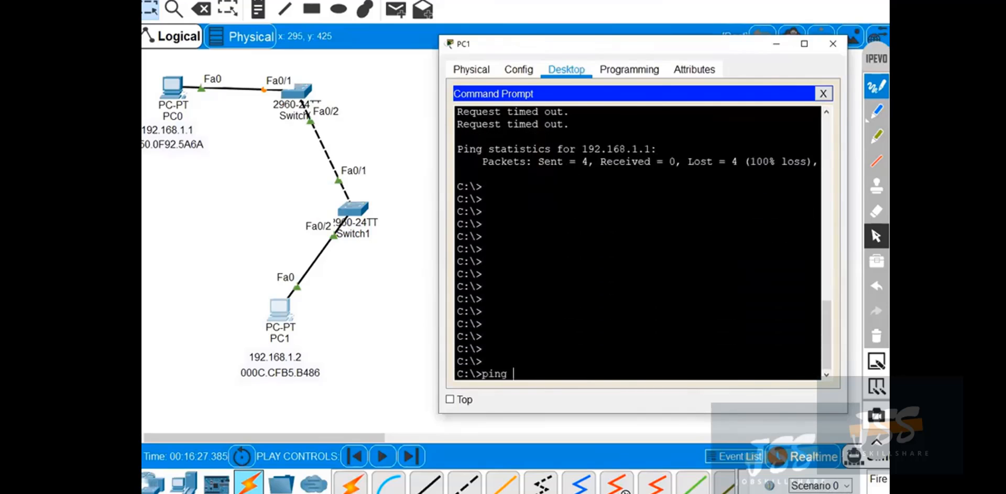
text( 192.168.1.1)
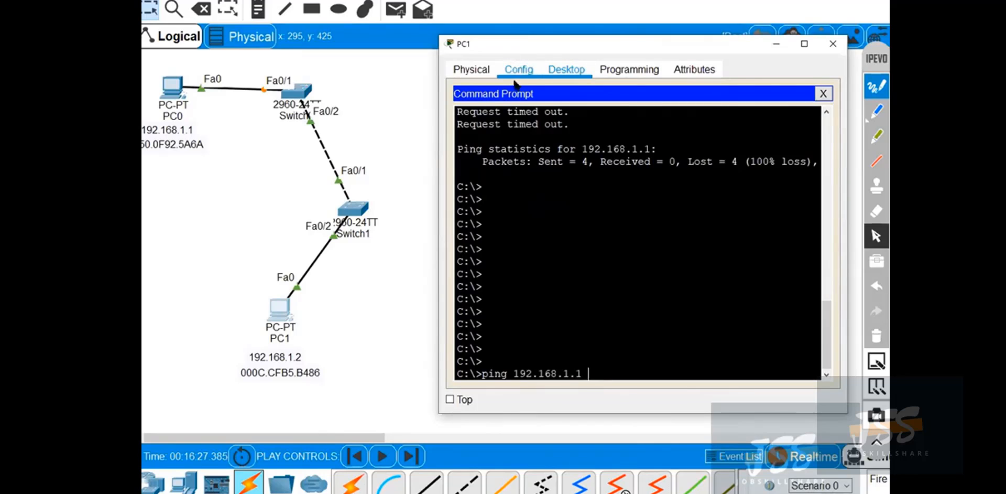
drag(567, 39, 545, 35)
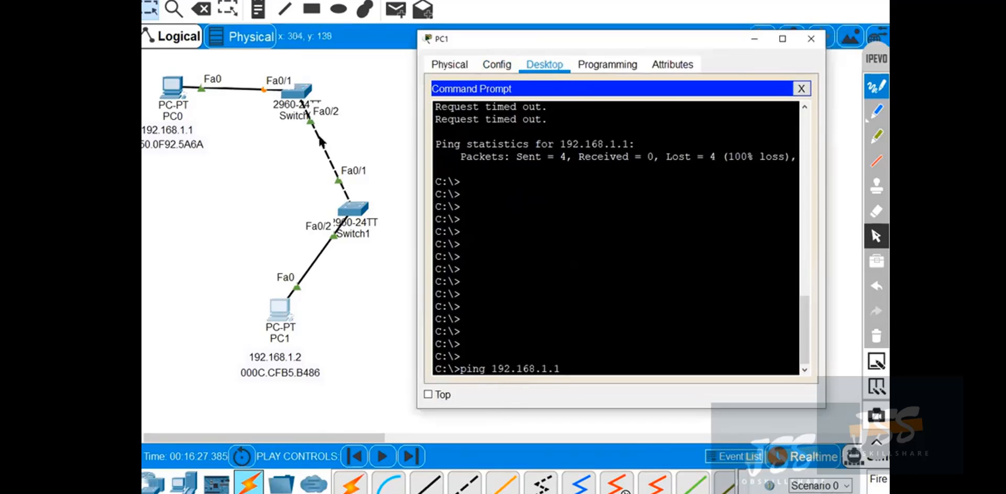
Circle Switch0's Fa0/1 port in blue ink, handwrite "STP", "ieee" and a circled "RSTP", clear all ink, and restore the pointer.
click(876, 111)
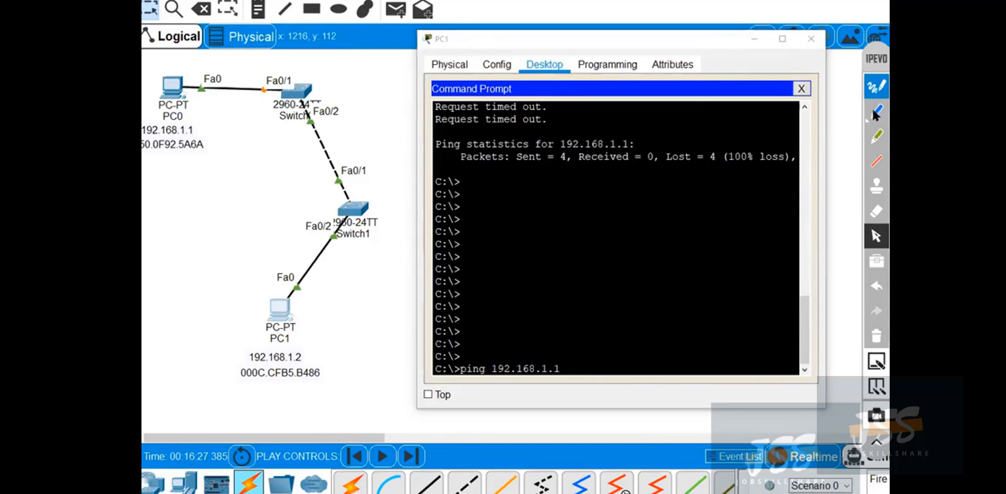
drag(258, 78, 243, 155)
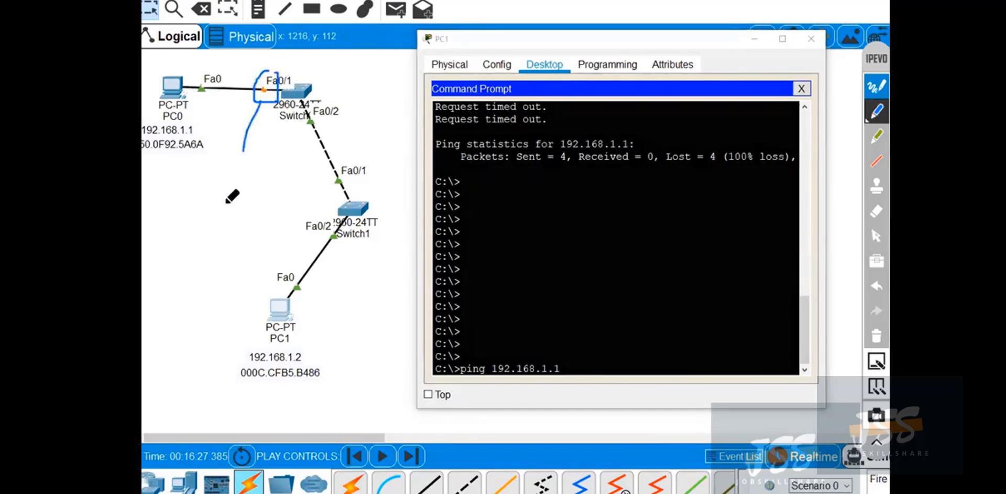
drag(201, 191, 208, 214)
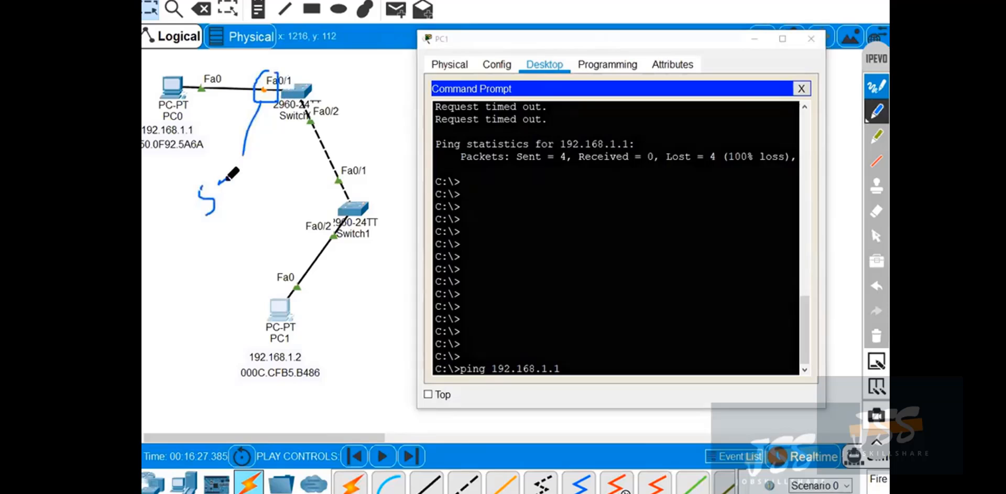
drag(217, 180, 230, 175)
mouse_move(224, 178)
mouse_down()
mouse_move(225, 201)
mouse_move(250, 164)
mouse_move(245, 184)
mouse_up()
mouse_move(218, 237)
mouse_down()
mouse_move(223, 262)
mouse_move(231, 237)
mouse_move(239, 244)
mouse_up()
mouse_move(241, 237)
mouse_down()
mouse_move(247, 247)
mouse_move(263, 238)
mouse_up()
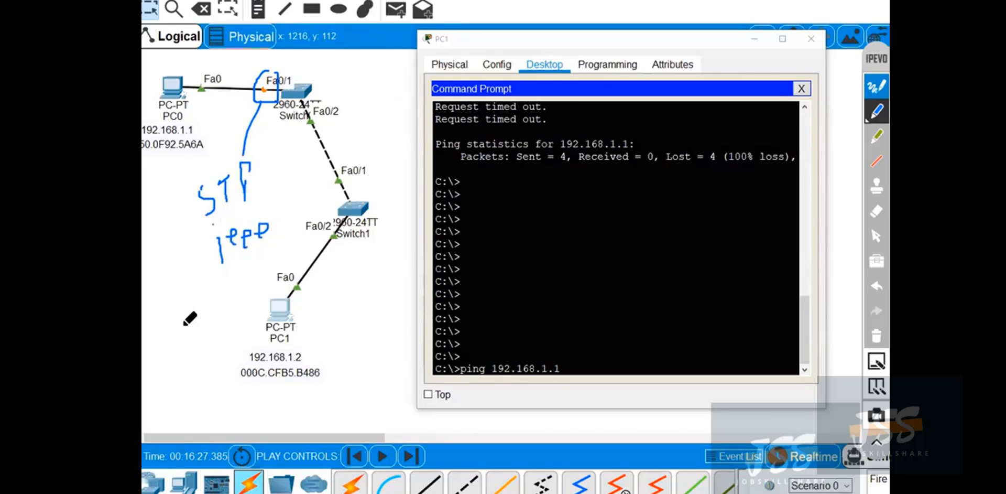
mouse_move(151, 324)
mouse_down()
mouse_move(152, 302)
mouse_move(173, 272)
mouse_move(176, 298)
mouse_move(185, 270)
mouse_up()
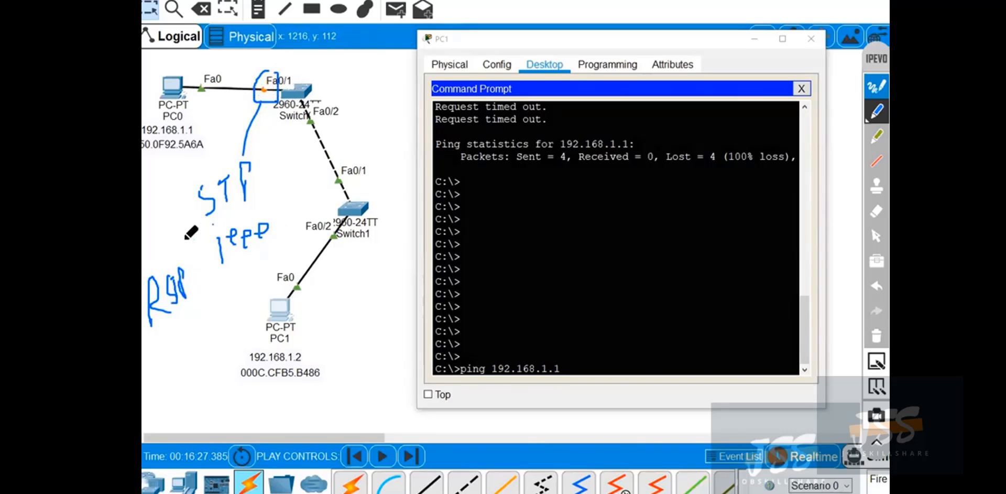
mouse_move(184, 247)
mouse_down()
mouse_move(147, 307)
mouse_move(197, 273)
mouse_move(186, 297)
mouse_up()
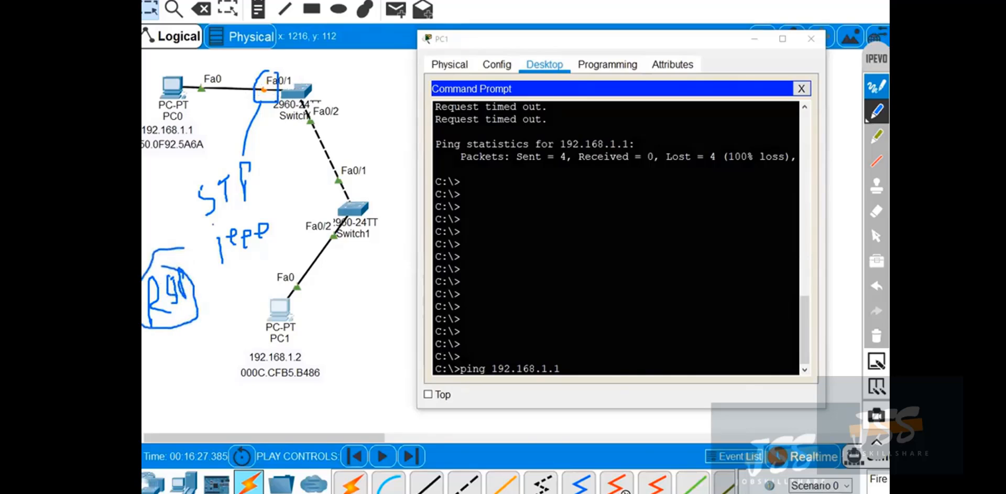
click(876, 331)
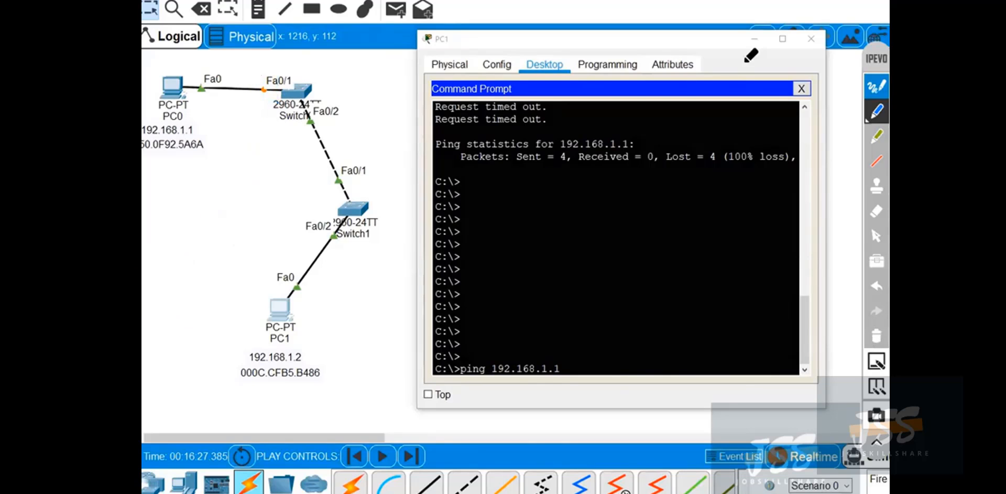
click(876, 236)
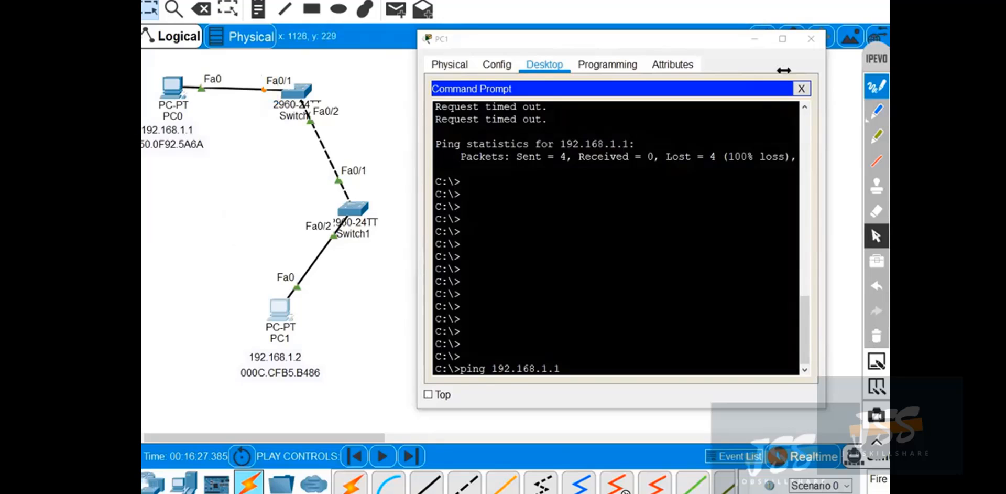
Minimize PC1's window and list the VLANs on Switch0 with show vlan brief.
click(755, 39)
click(296, 92)
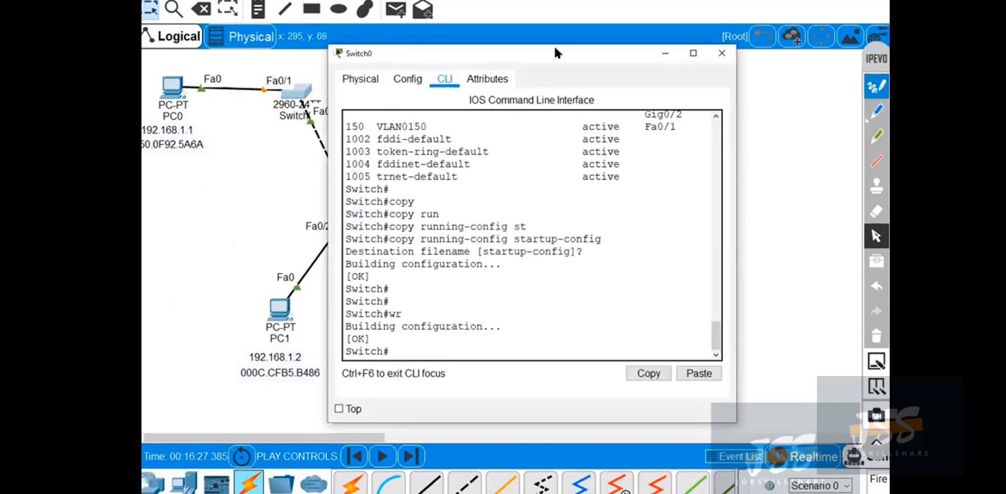
drag(554, 45, 613, 36)
key(Return)
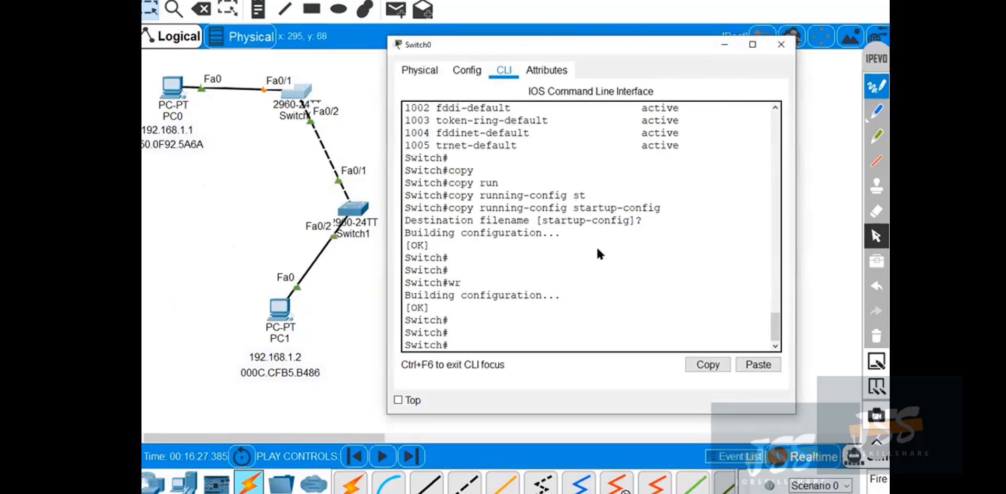
text(show vlan brief)
key(Return)
key(Return)
key(Return)
key(Return)
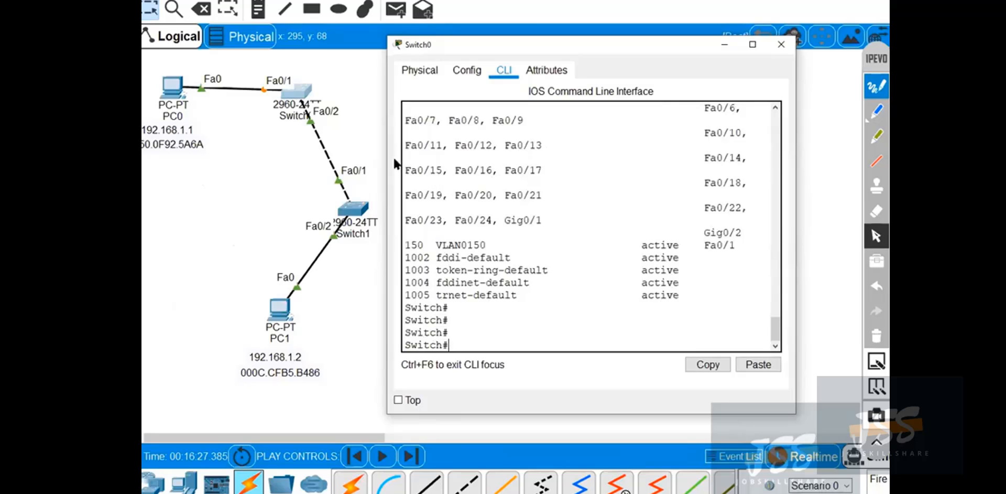
Widen Switch0's window to read the VLAN port assignments beside the topology, and close it.
drag(387, 164, 257, 196)
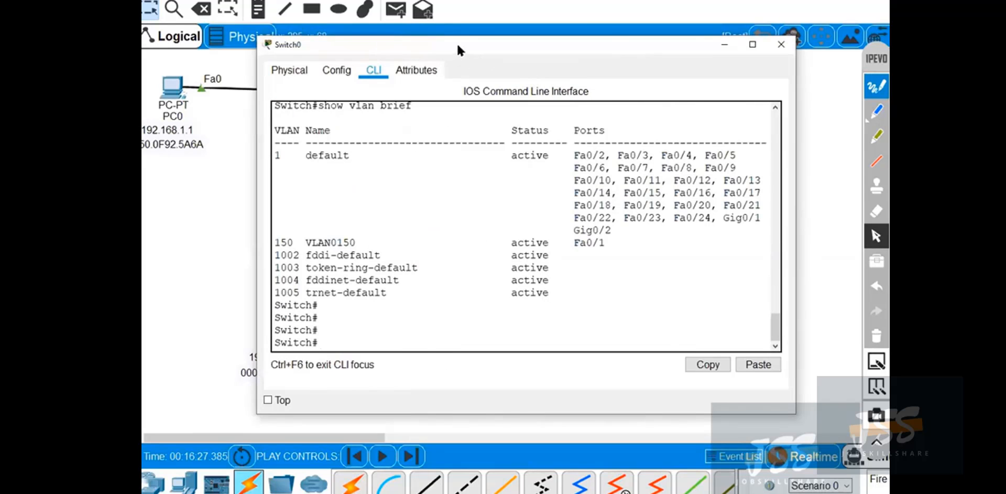
drag(457, 43, 612, 15)
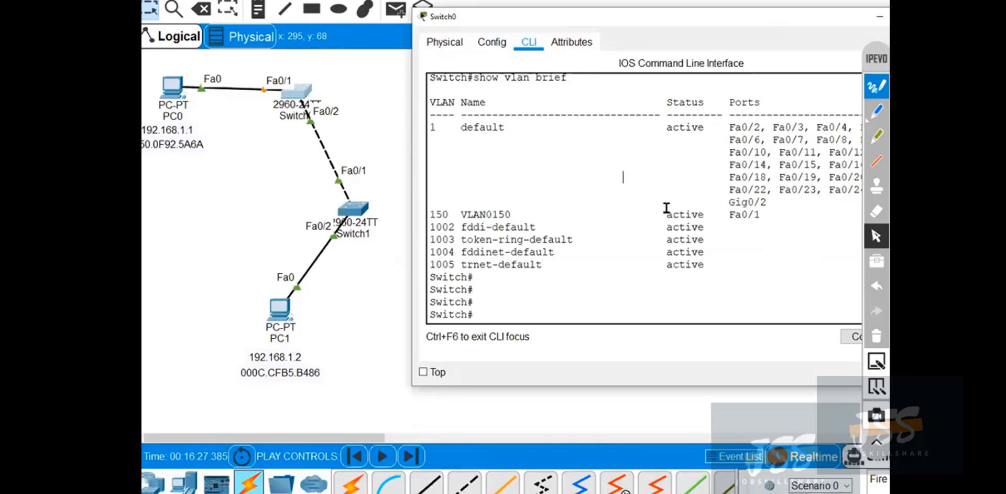
drag(756, 18, 675, 34)
click(801, 32)
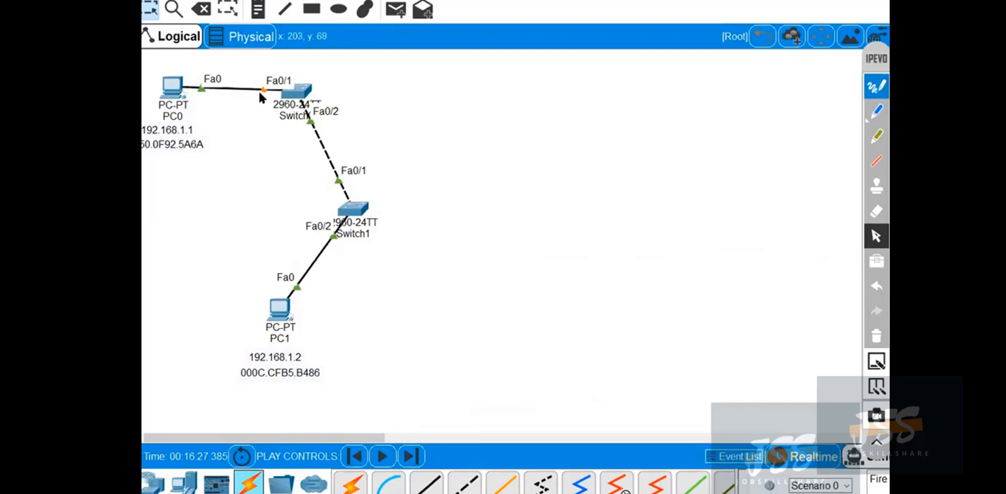
Restore PC1's Command Prompt and outline the PC1 and PC0 segments in blue ink, labelling each with VLAN number 150.
click(277, 305)
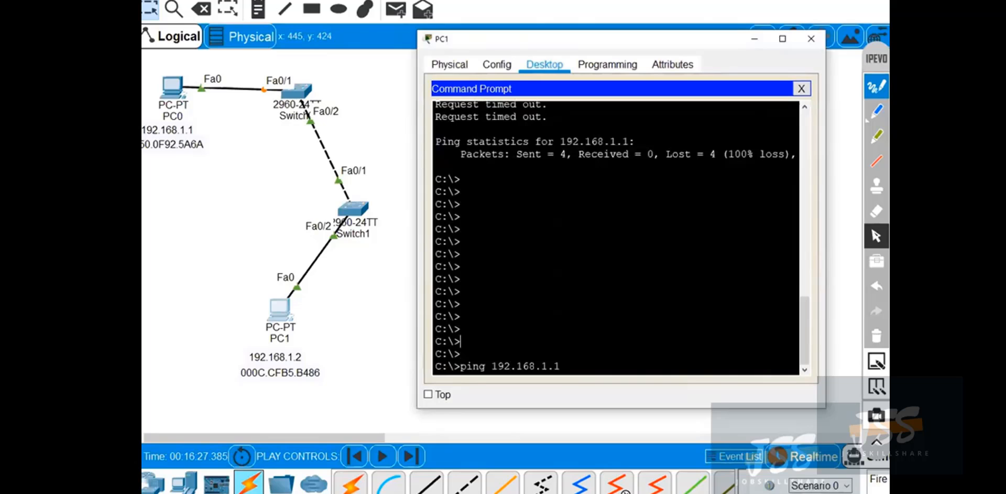
click(877, 110)
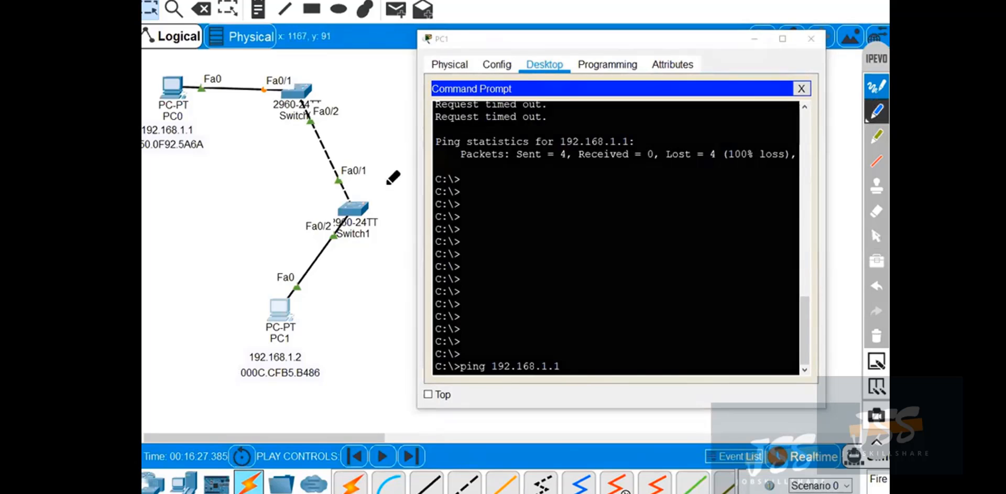
mouse_move(173, 259)
mouse_down()
mouse_move(383, 227)
mouse_move(381, 380)
mouse_up()
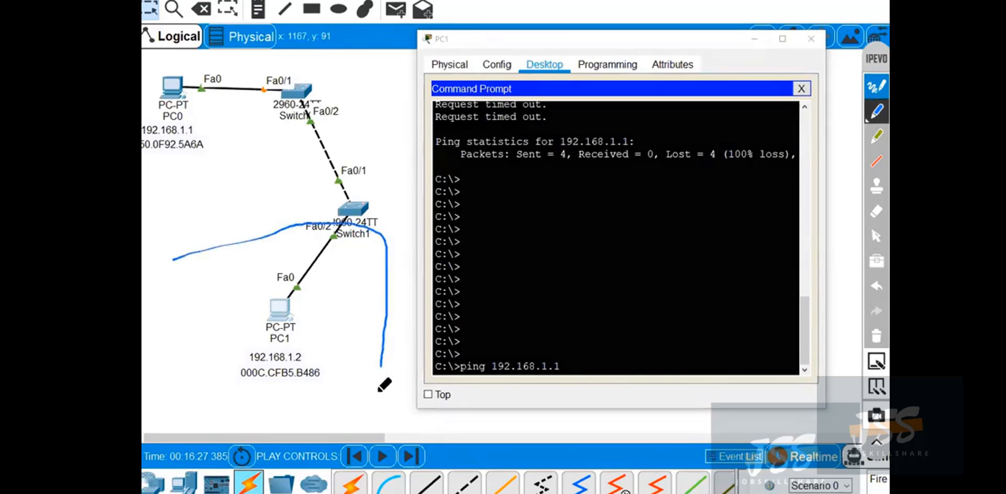
mouse_move(168, 308)
mouse_down()
mouse_move(173, 336)
mouse_move(191, 321)
mouse_up()
mouse_move(153, 68)
mouse_down()
mouse_move(247, 59)
mouse_move(200, 171)
mouse_up()
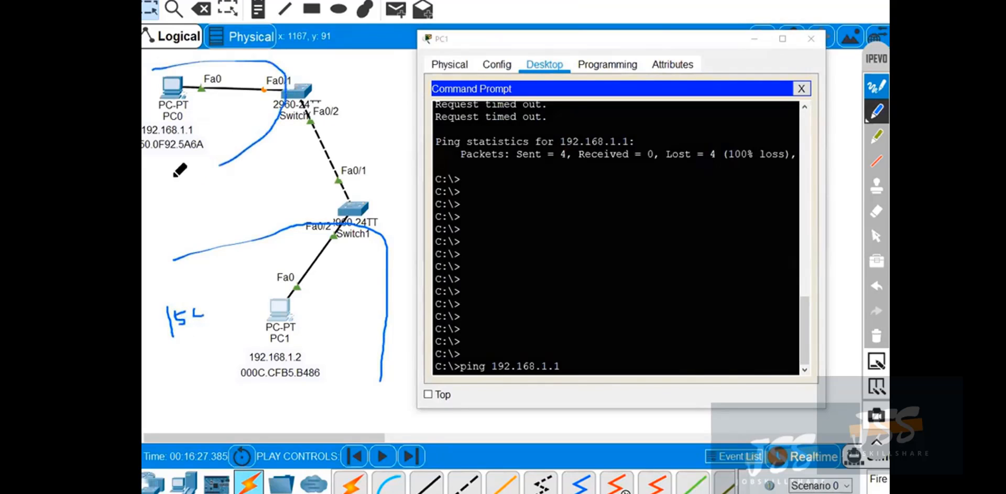
mouse_move(219, 126)
mouse_down()
mouse_move(223, 144)
mouse_move(243, 127)
mouse_up()
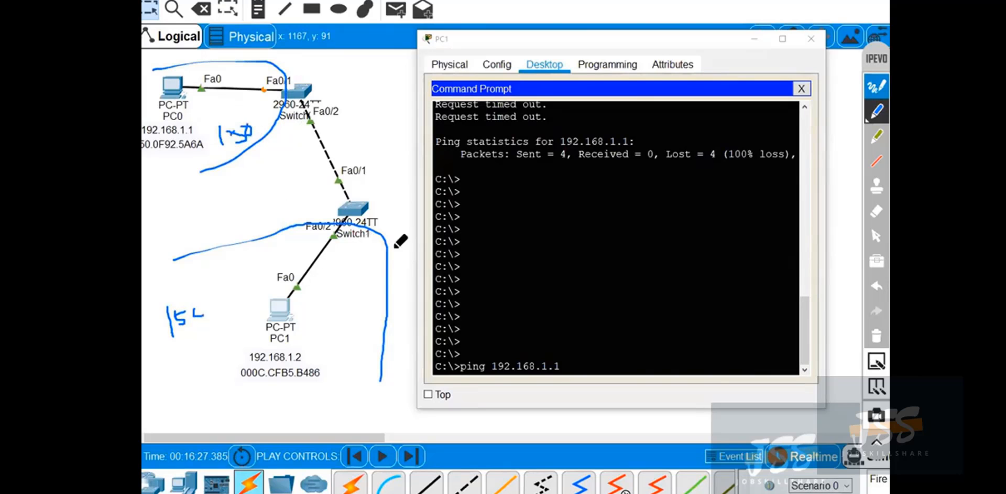
Restore the pointer, run the prepared ping 192.168.1.1 from PC1, and close its window.
click(876, 235)
click(448, 267)
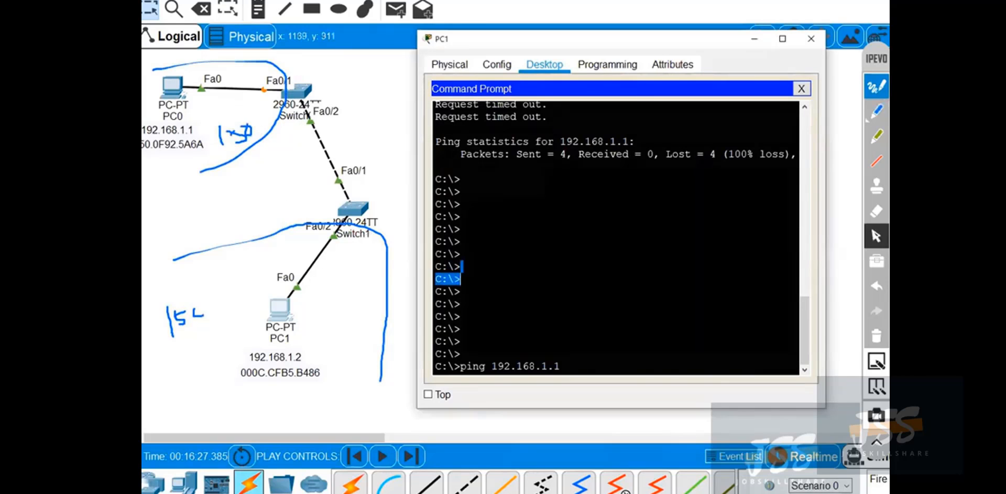
key(Return)
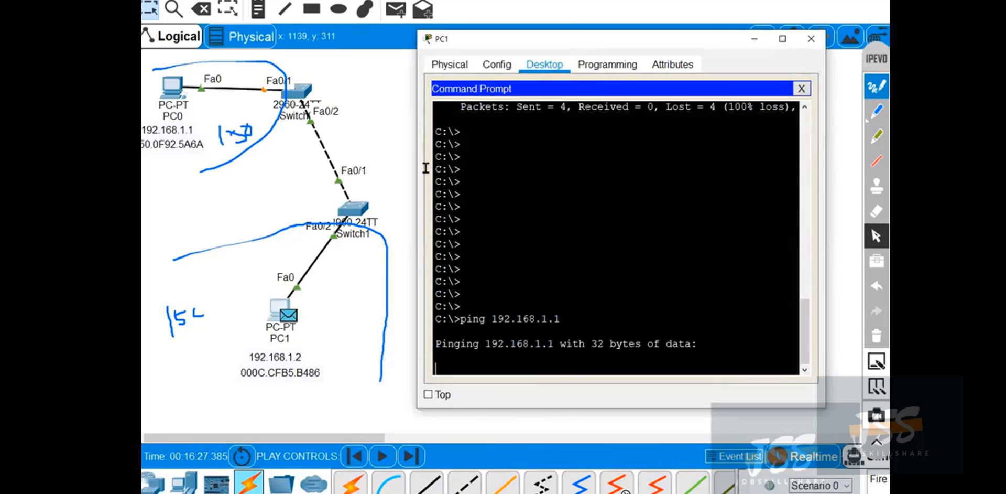
click(811, 38)
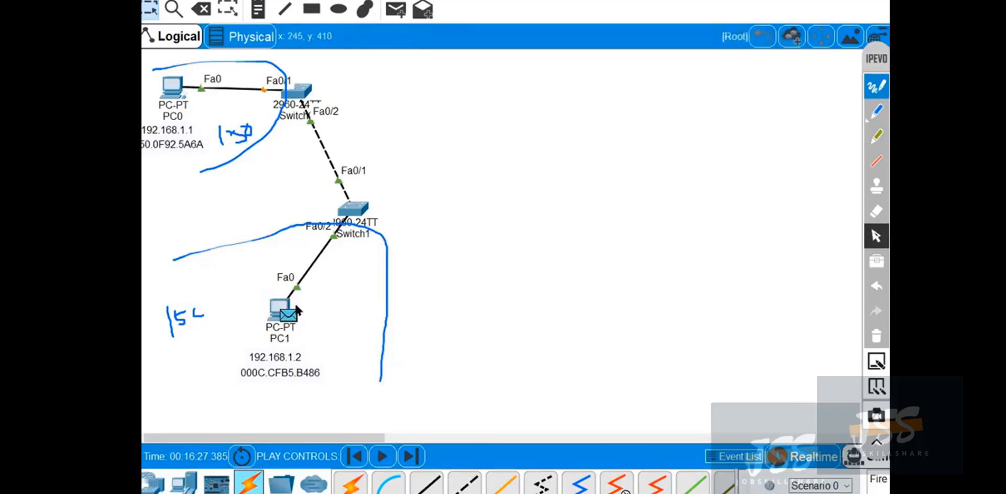
Switch the simulation to Realtime mode, clear all ink, and nudge PC0 slightly.
click(802, 457)
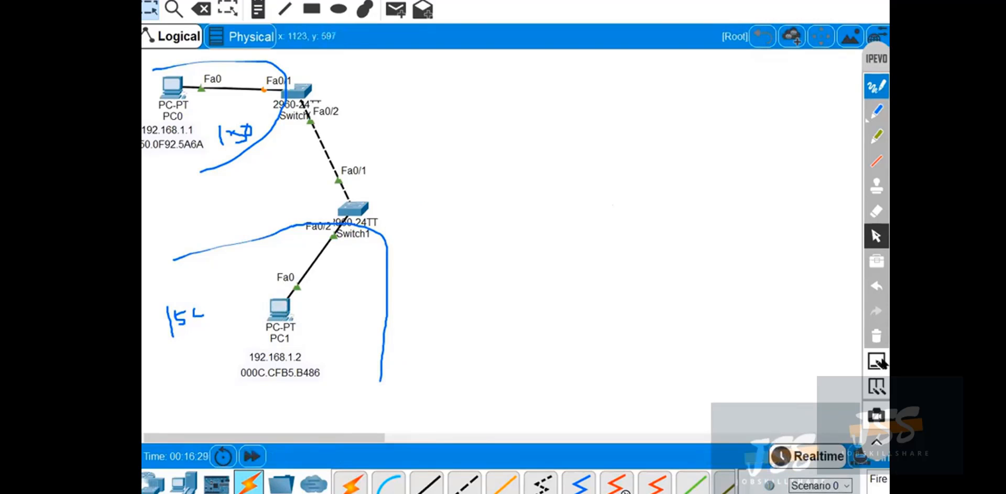
click(882, 335)
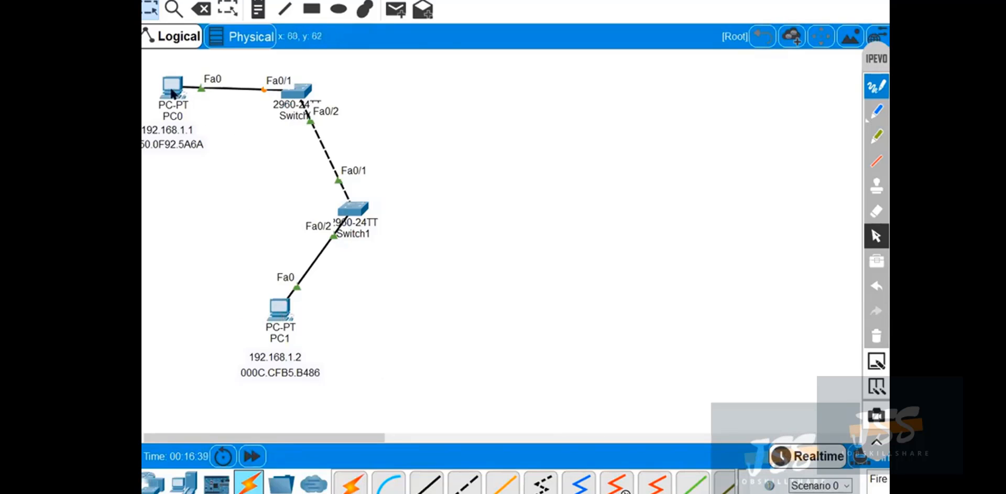
drag(170, 86, 165, 87)
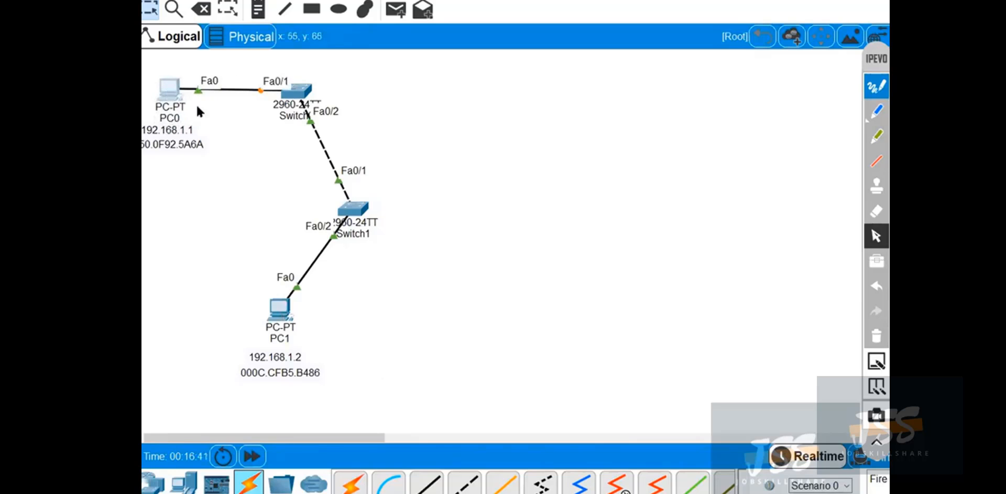
Reopen PC1's Command Prompt and place its window beside the topology to read the ping output.
click(279, 309)
click(589, 122)
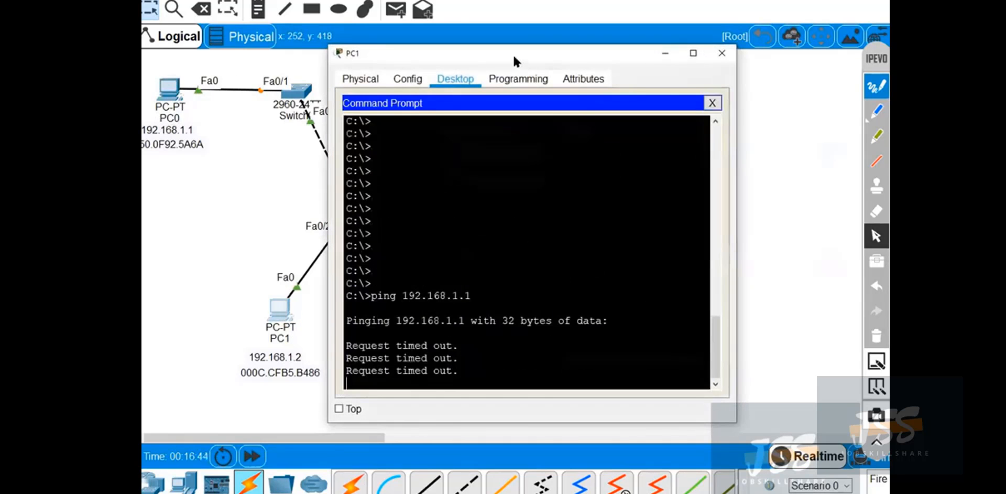
drag(513, 55, 641, 42)
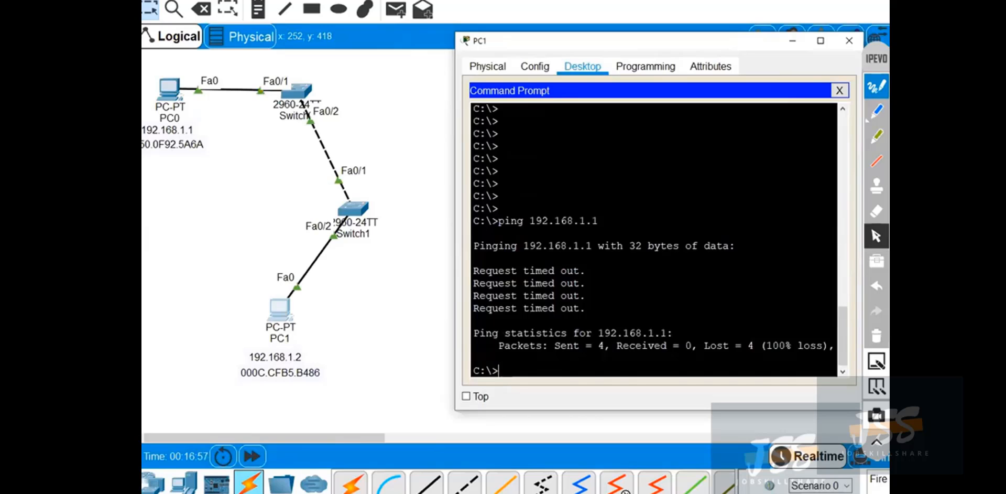
click(879, 116)
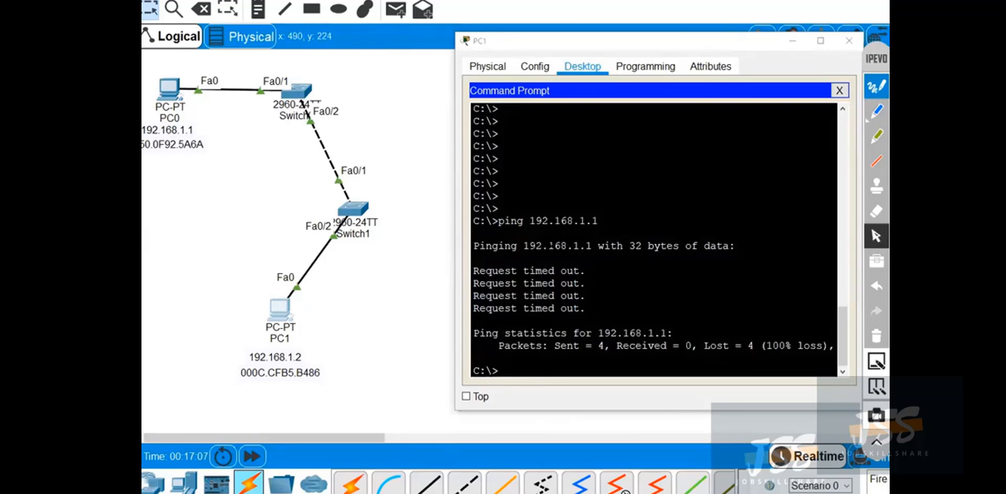
click(560, 246)
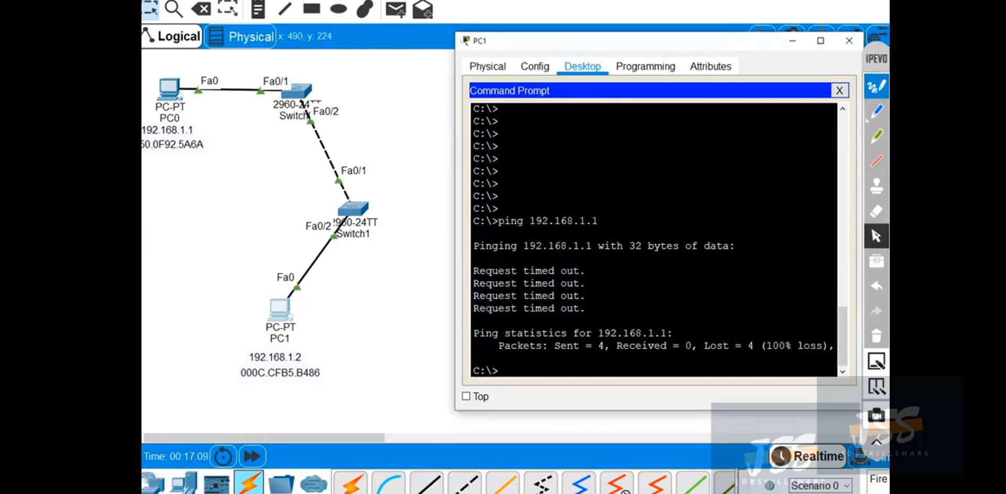
Add blank prompt lines in PC1's Command Prompt and repeat ping 192.168.1.1.
key(Return)
key(Return)
key(Return)
key(Up)
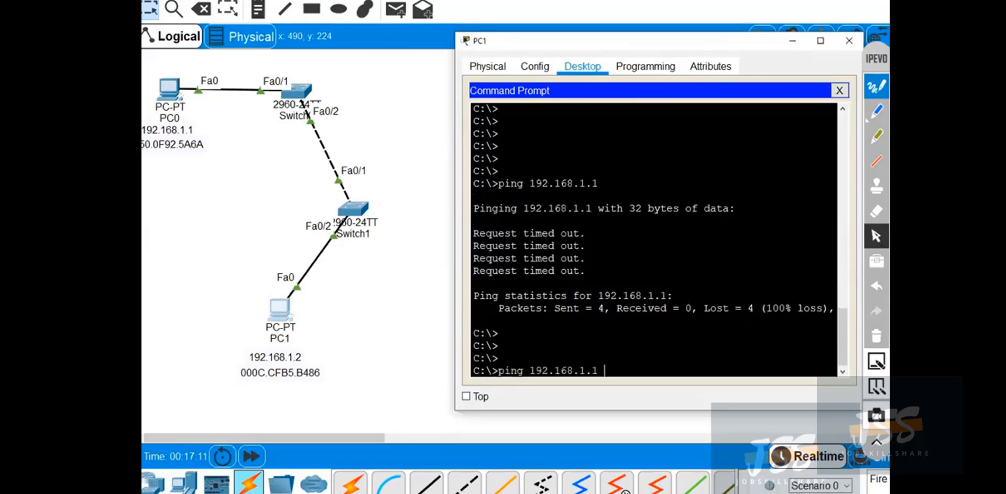
key(Return)
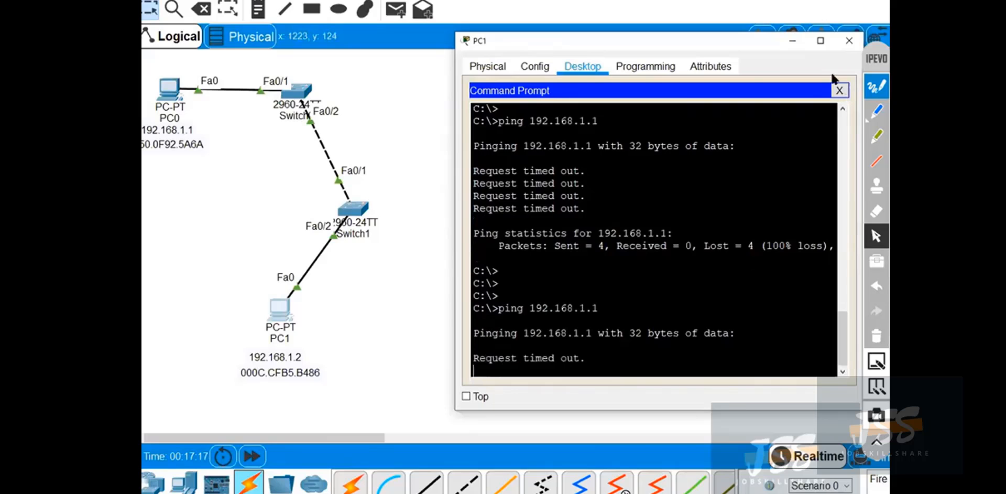
Minimise PC1's window, move the annotation toolbar clear of the mode switch, and enter Simulation mode.
click(793, 41)
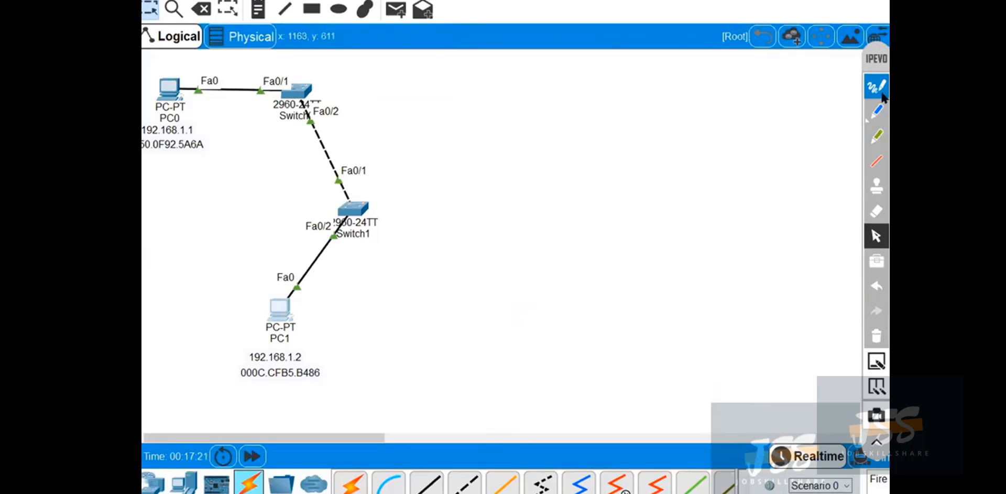
drag(876, 54, 851, 1)
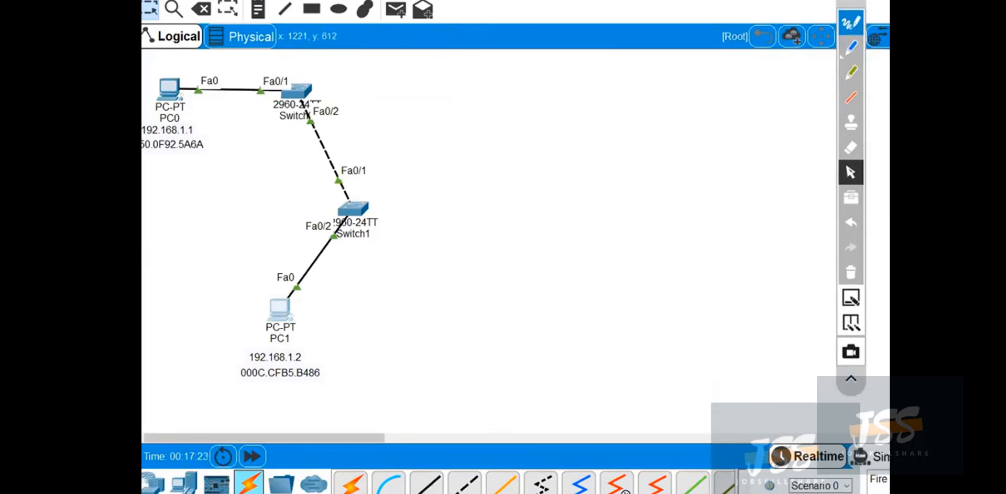
click(860, 456)
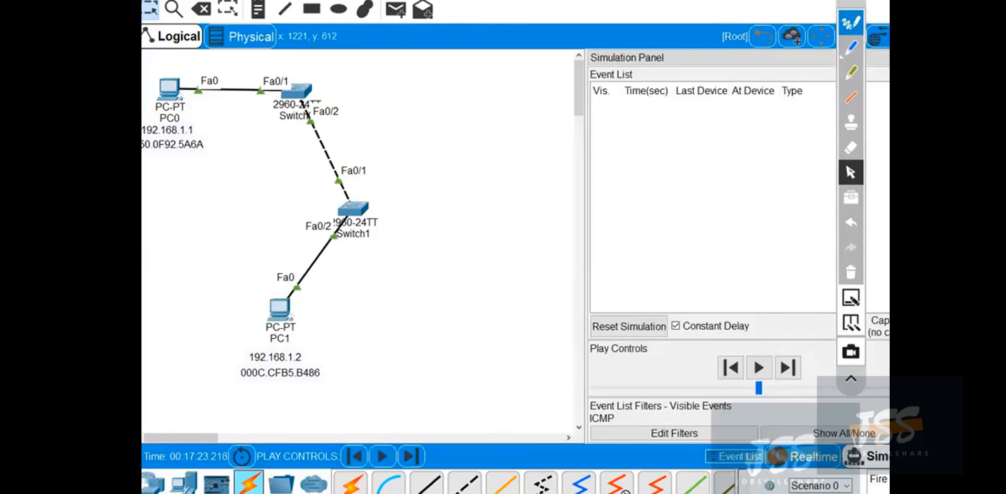
Clear all visible event filters and enable only ICMP for the simulation.
click(844, 433)
click(658, 432)
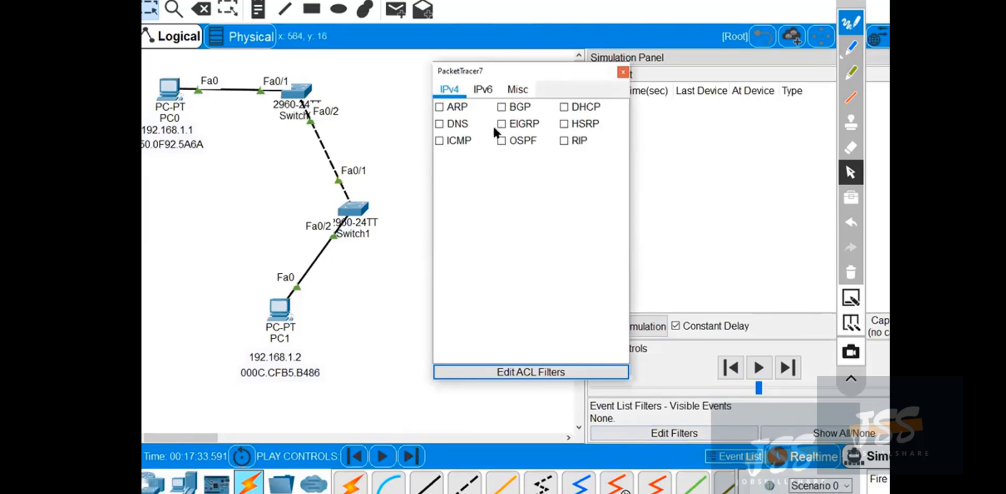
click(457, 142)
click(623, 73)
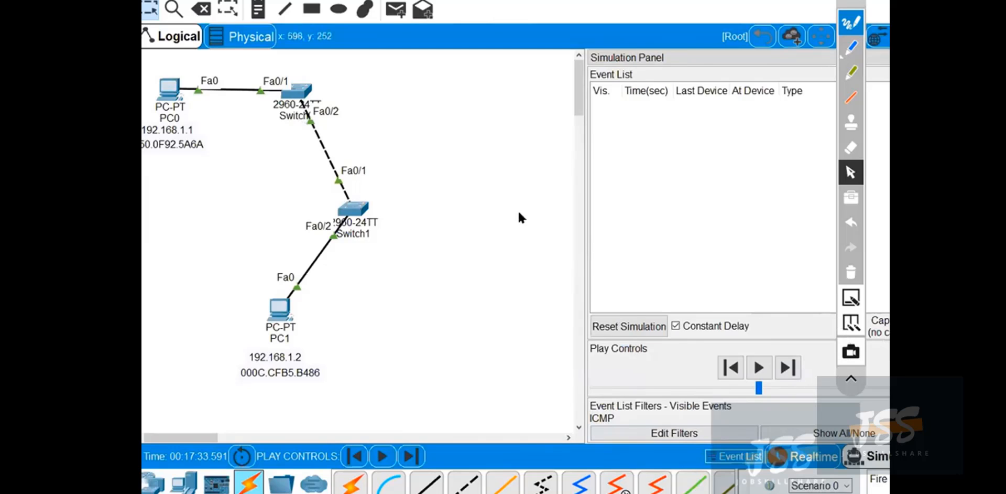
Create a simple PDU from PC1 to PC0 and advance the simulation to the next event.
click(394, 19)
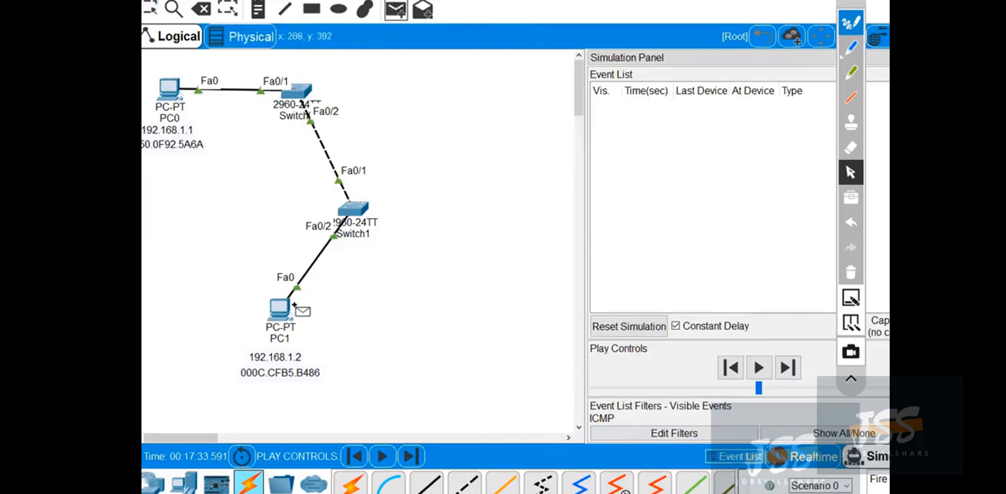
click(278, 310)
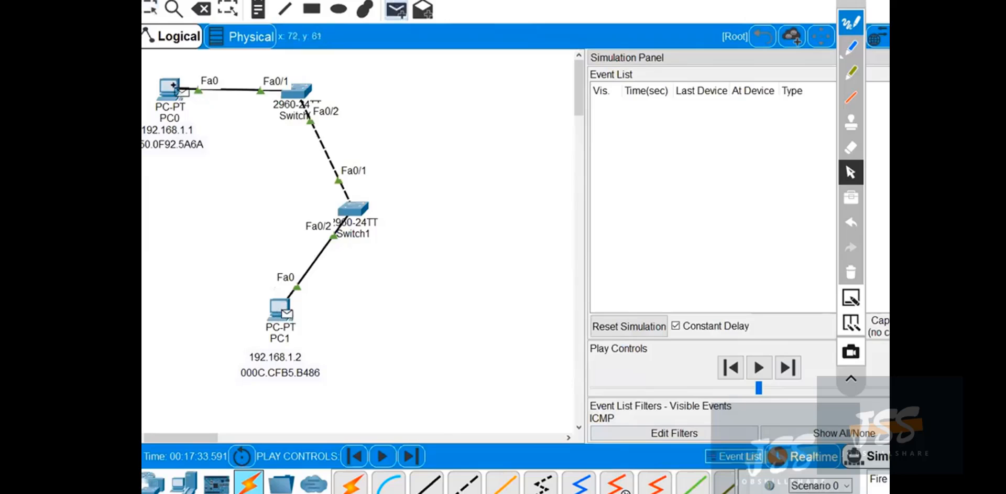
click(175, 96)
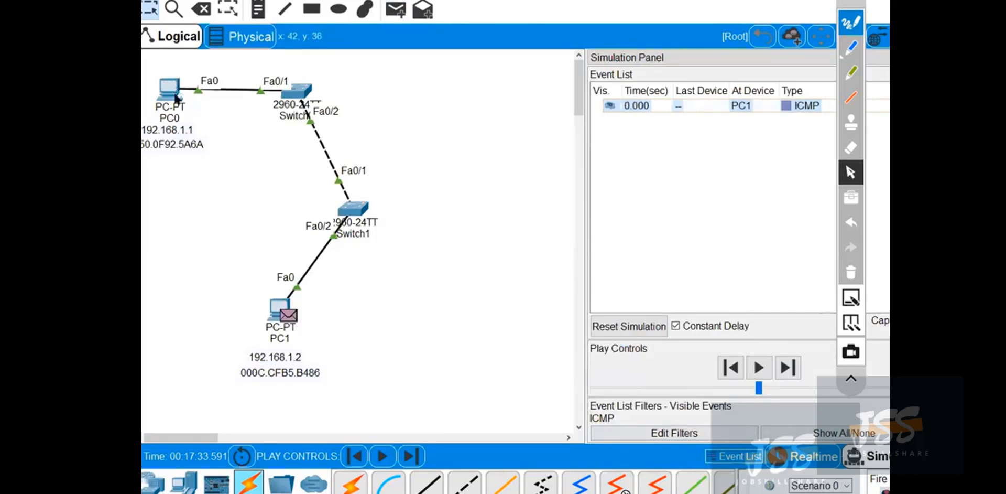
click(851, 378)
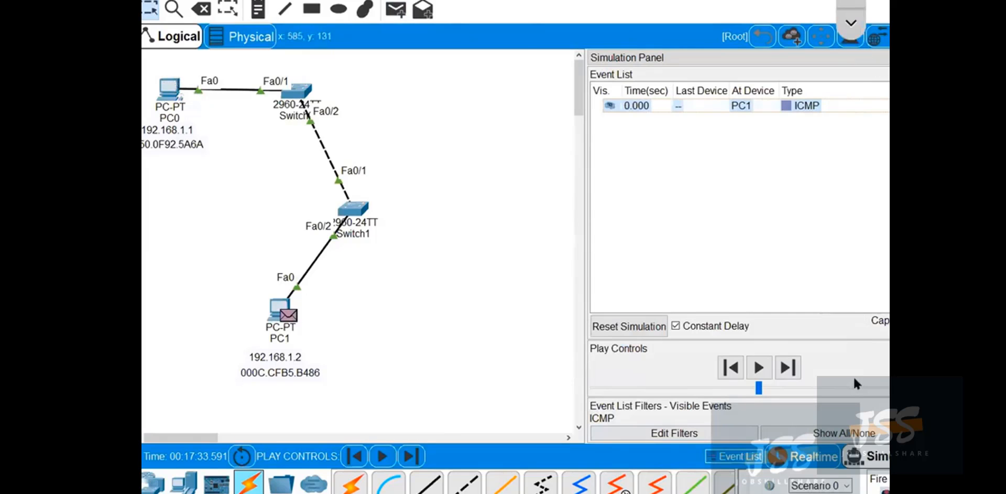
click(792, 368)
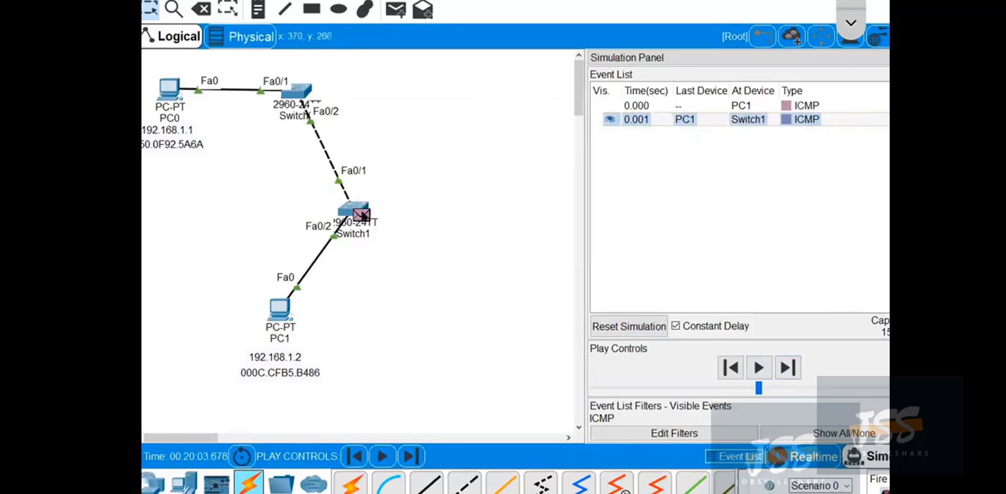
Open the PDU waiting at Switch1, enlarge its window, and examine the inbound PDU details for an 802.1Q tag.
click(362, 214)
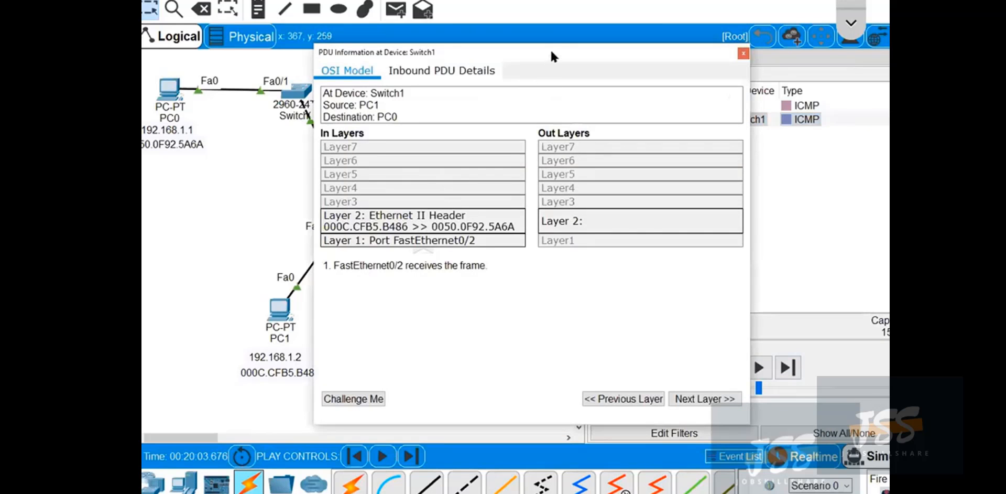
drag(548, 46, 457, 0)
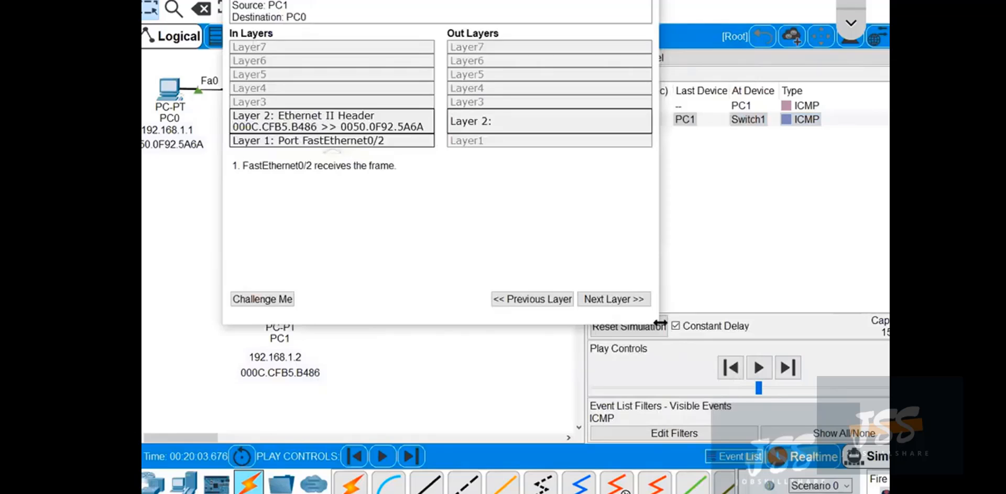
drag(656, 327, 890, 399)
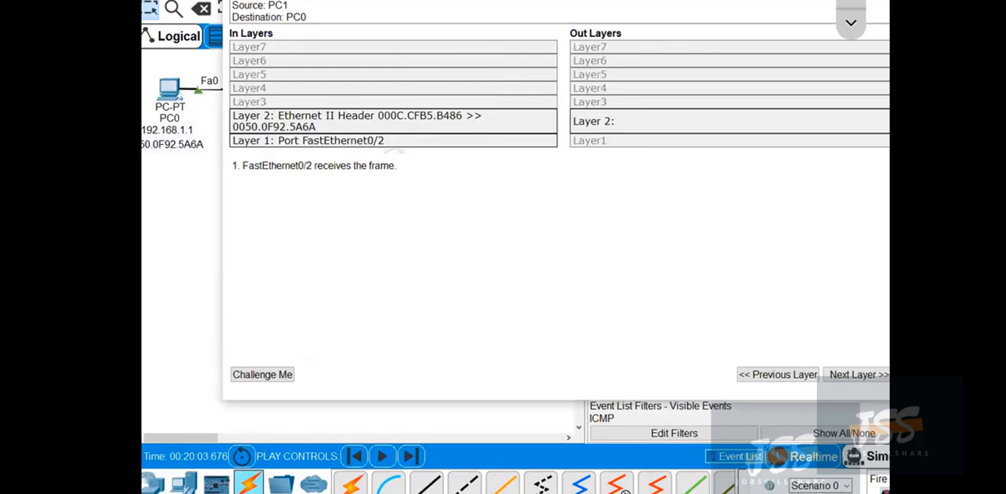
click(338, 29)
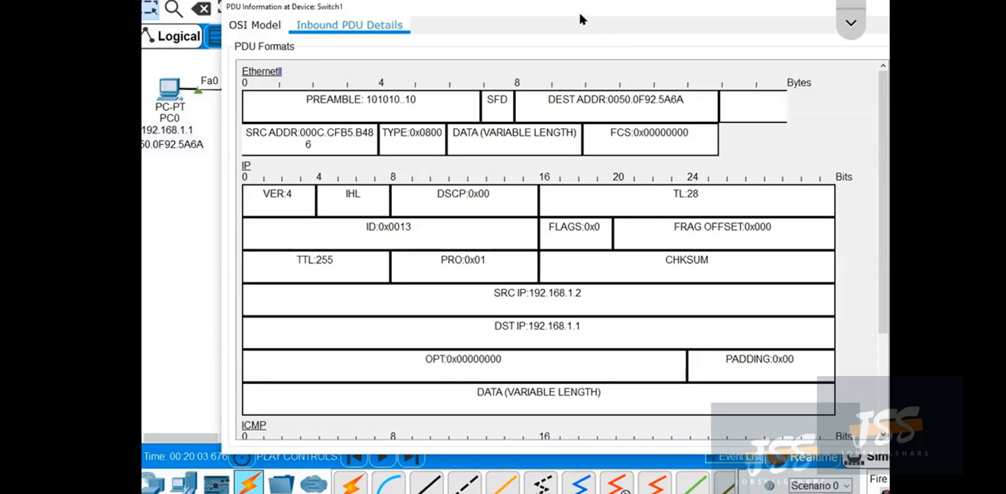
drag(579, 11, 534, 15)
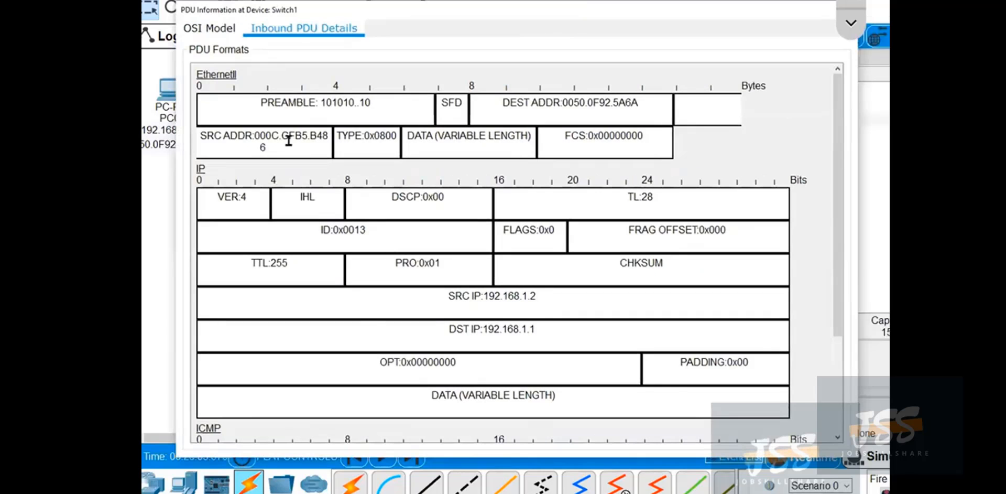
Circle the middle of the Ethernet II frame with the blue pen and label it "802.1Q Trunk" above the frame.
click(847, 34)
click(850, 47)
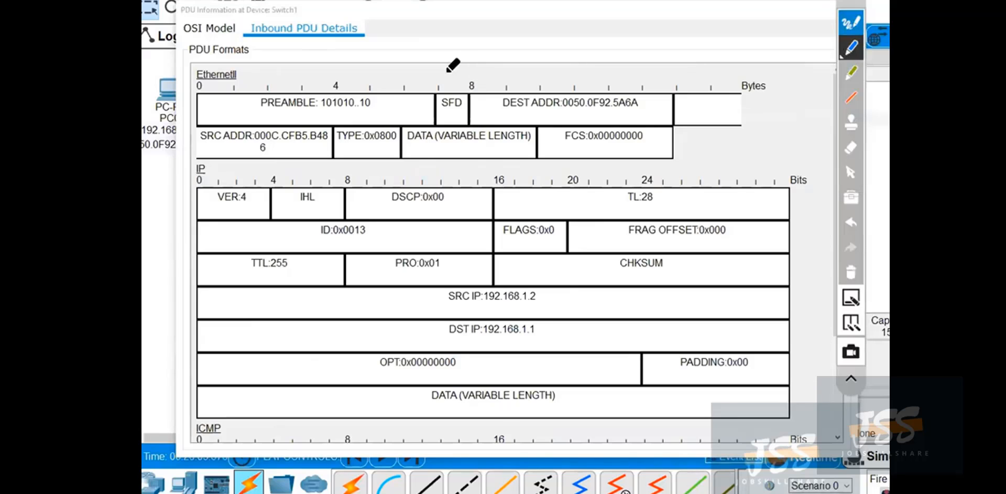
mouse_move(430, 73)
mouse_down()
mouse_move(384, 101)
mouse_move(424, 169)
mouse_up()
mouse_move(450, 136)
mouse_down()
mouse_move(418, 69)
mouse_move(524, 28)
mouse_move(541, 67)
mouse_move(552, 44)
mouse_up()
mouse_move(551, 29)
mouse_down()
mouse_move(559, 49)
mouse_move(575, 28)
mouse_move(575, 41)
mouse_move(613, 48)
mouse_move(661, 24)
mouse_move(640, 57)
mouse_move(713, 48)
mouse_move(705, 51)
mouse_up()
click(569, 40)
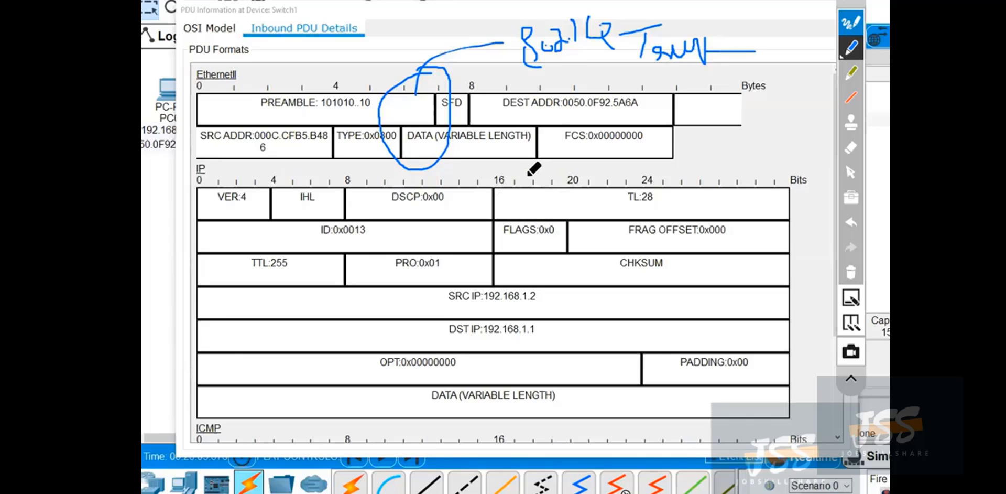
Handwrite "VLANs" over the IP header and connect it with an arrow to the word "Trunk".
mouse_move(434, 183)
mouse_down()
mouse_move(459, 179)
mouse_move(534, 200)
mouse_move(558, 153)
mouse_move(558, 191)
mouse_up()
mouse_move(506, 213)
mouse_down()
mouse_move(620, 220)
mouse_move(622, 251)
mouse_up()
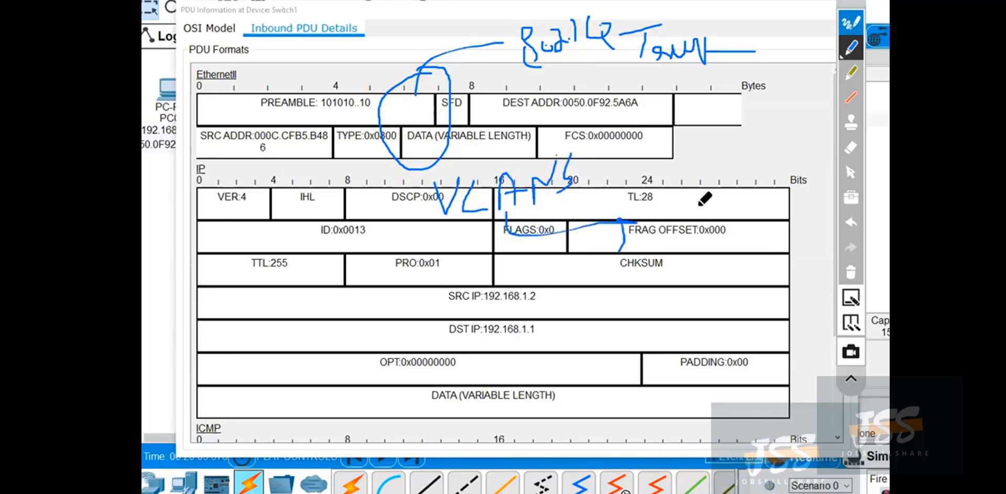
mouse_move(673, 205)
mouse_down()
mouse_move(710, 184)
mouse_move(696, 242)
mouse_up()
mouse_move(702, 197)
mouse_down()
mouse_move(722, 207)
mouse_move(761, 193)
mouse_move(806, 197)
mouse_up()
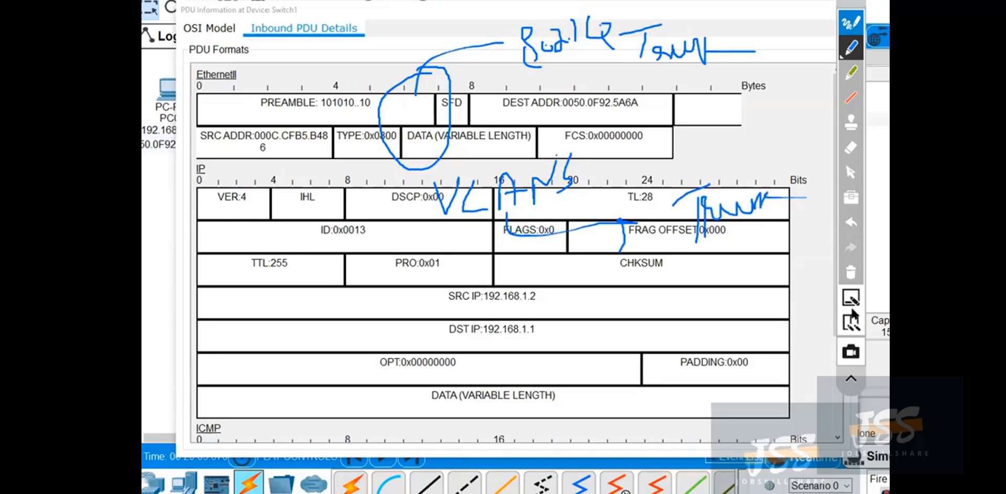
Circle the whole Ethernet II frame and the 802.1Q label, and underline the source and destination address fields.
mouse_move(235, 63)
mouse_down()
mouse_move(178, 84)
mouse_move(218, 140)
mouse_move(415, 152)
mouse_move(695, 140)
mouse_move(495, 57)
mouse_move(212, 54)
mouse_up()
mouse_move(582, 50)
mouse_down()
mouse_move(597, 16)
mouse_move(524, 11)
mouse_move(601, 54)
mouse_move(514, 16)
mouse_up()
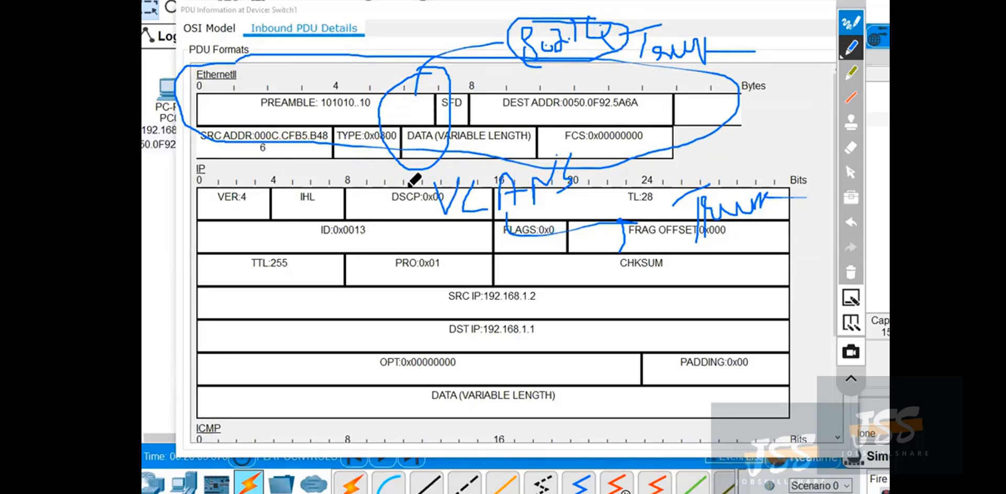
drag(212, 146, 261, 143)
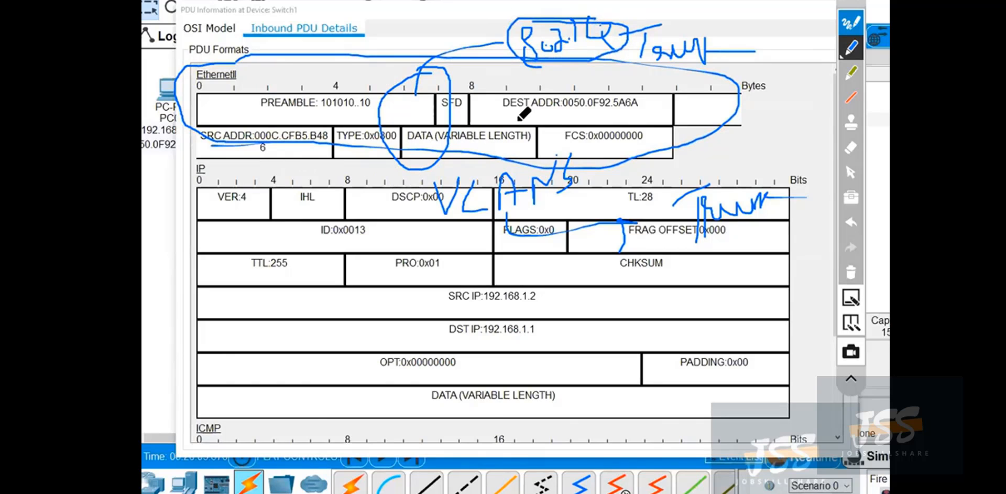
drag(519, 121, 633, 112)
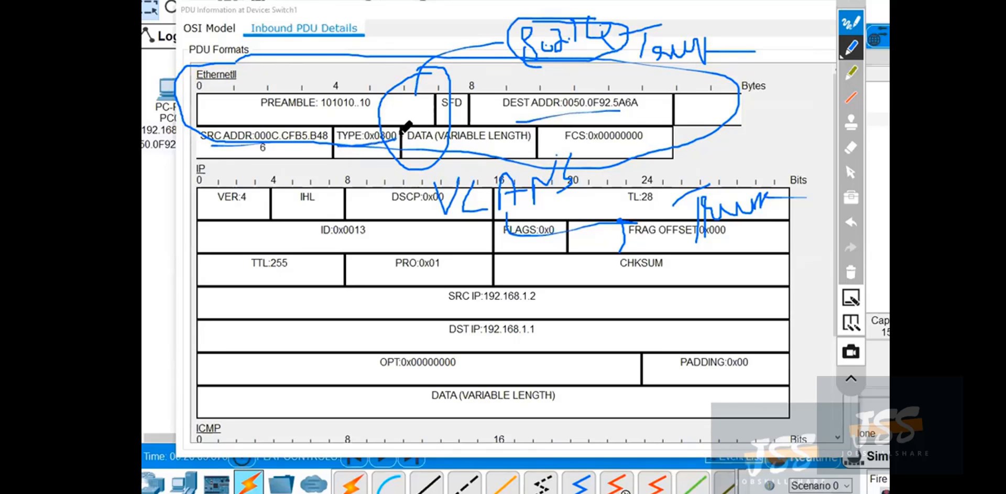
Mark the frame's TYPE, FCS and DATA fields with the pen, then clear all ink.
mouse_move(402, 131)
mouse_down()
mouse_move(338, 129)
mouse_move(362, 137)
mouse_up()
drag(387, 63, 393, 72)
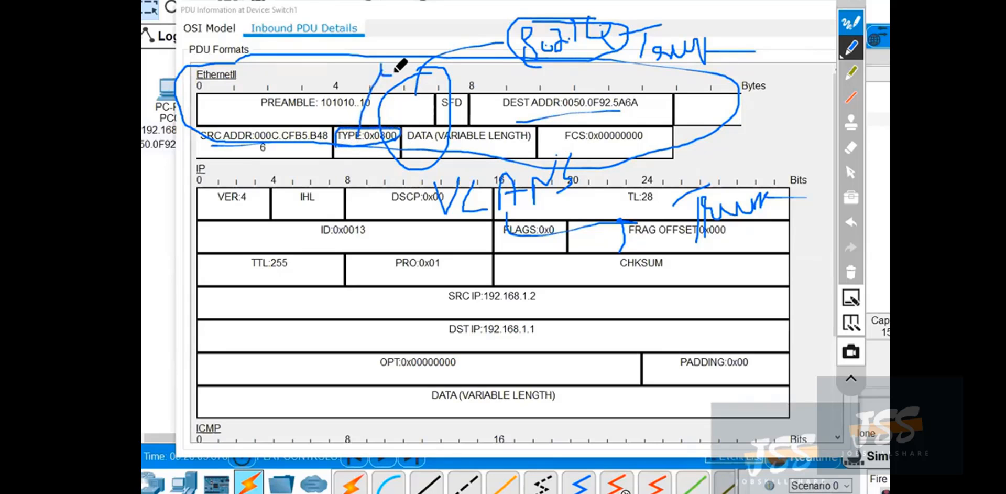
click(393, 72)
click(378, 68)
mouse_move(539, 126)
mouse_down()
mouse_move(543, 137)
mouse_move(641, 137)
mouse_move(525, 121)
mouse_up()
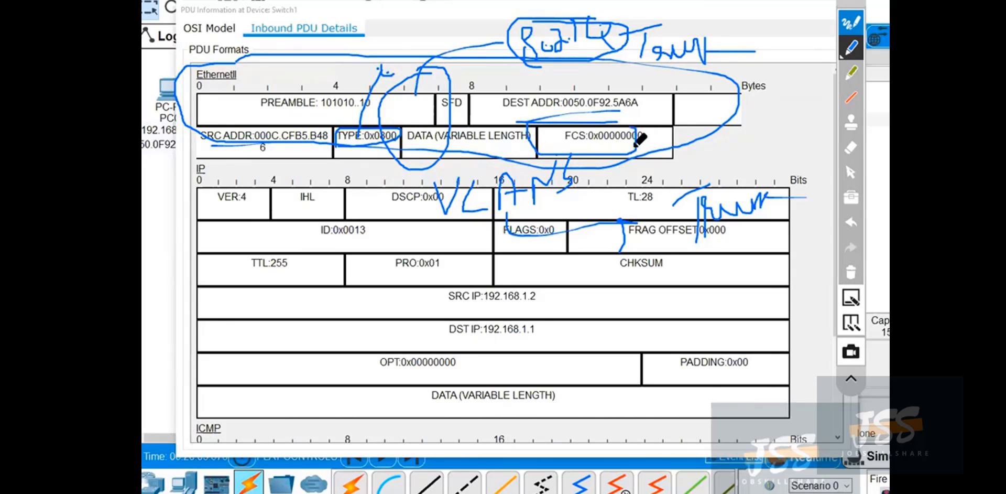
drag(416, 148, 526, 145)
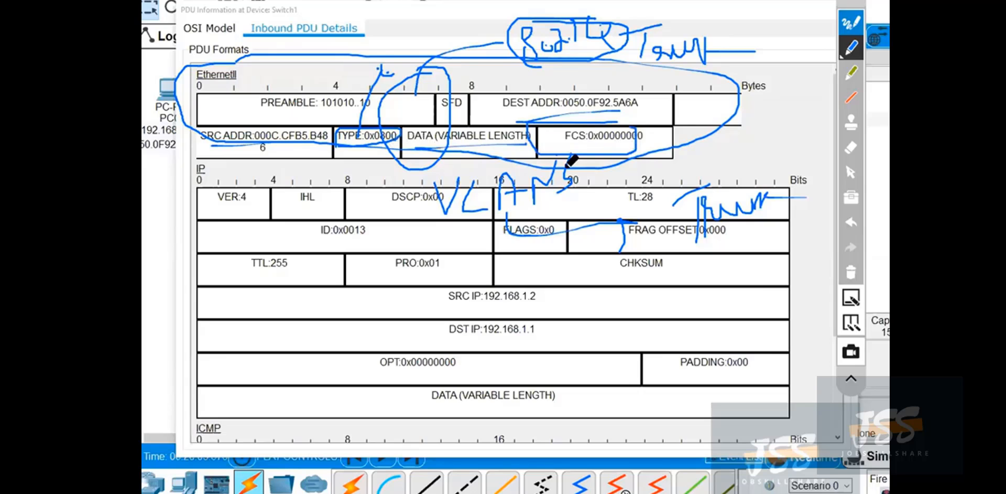
click(851, 270)
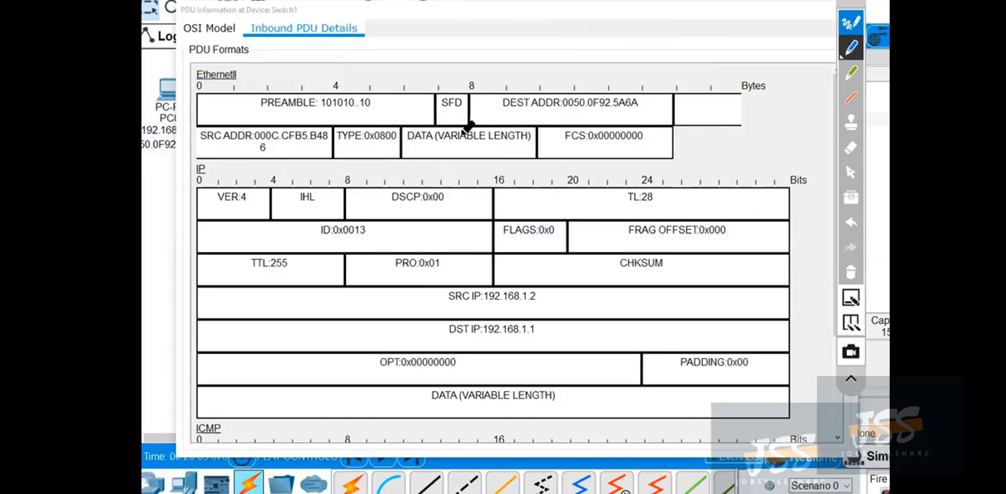
Handwrite "Wireshark" above the Ethernet II frame, clear the ink, restore the pointer, and collapse the annotation toolbar.
mouse_move(435, 55)
mouse_down()
mouse_move(482, 65)
mouse_move(511, 36)
mouse_move(548, 27)
mouse_move(548, 36)
mouse_up()
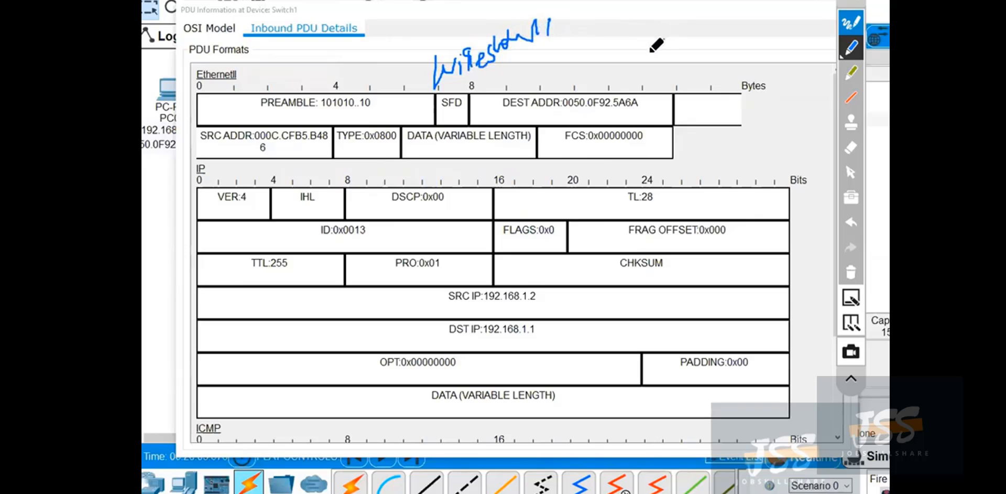
click(851, 272)
click(854, 377)
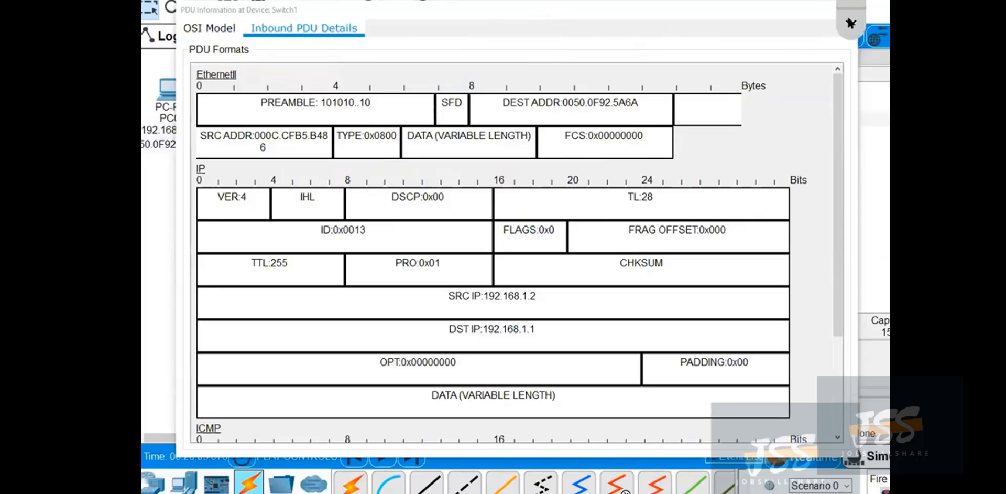
click(845, 31)
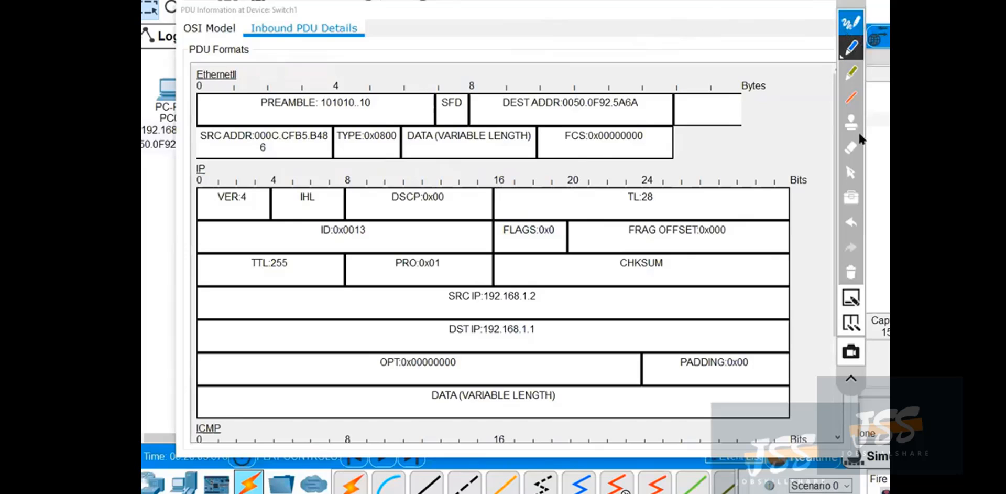
click(851, 175)
click(851, 378)
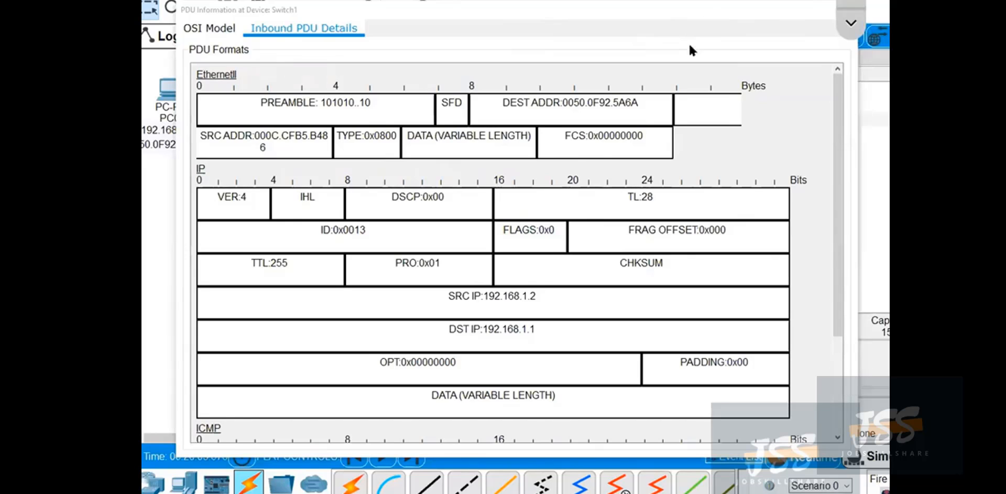
Dock the Switch1 PDU window, delete the scenario's test PDU, toggle the visible event filters, and close the Simulation Panel.
double_click(717, 10)
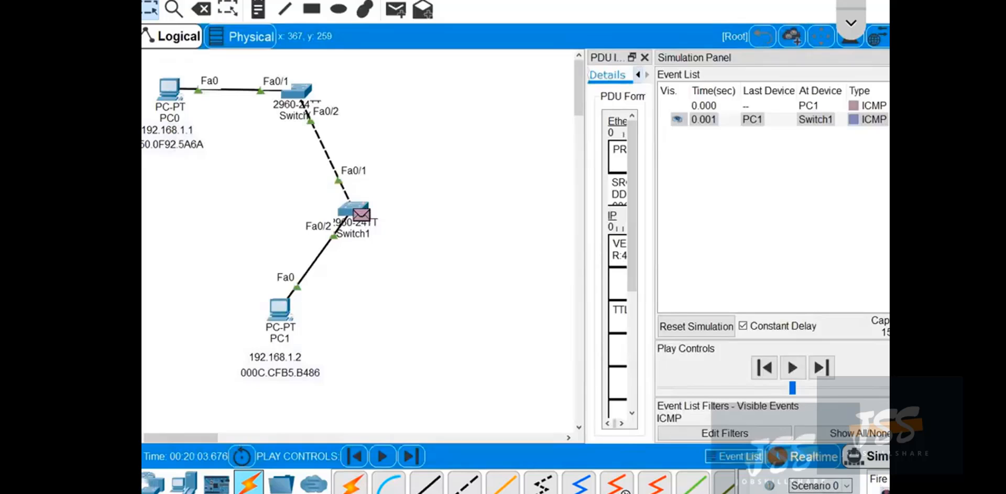
click(838, 493)
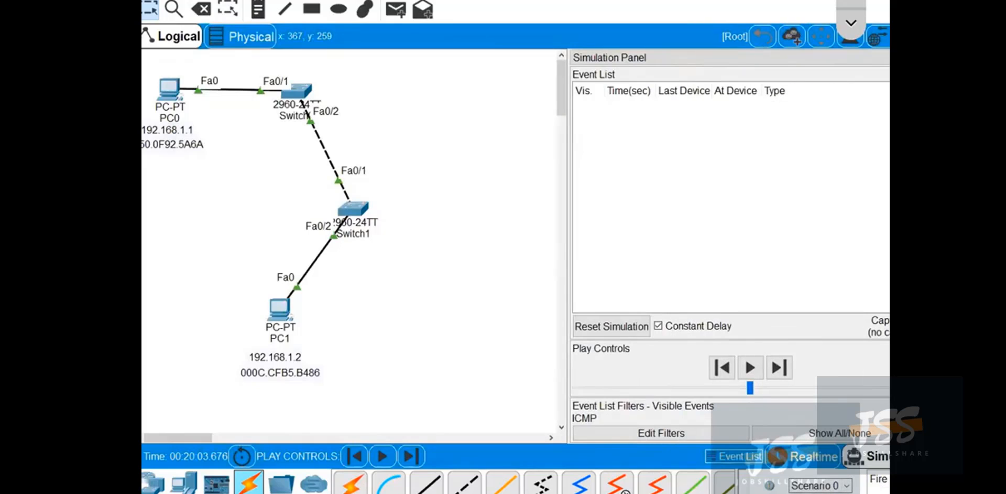
click(838, 433)
click(925, 57)
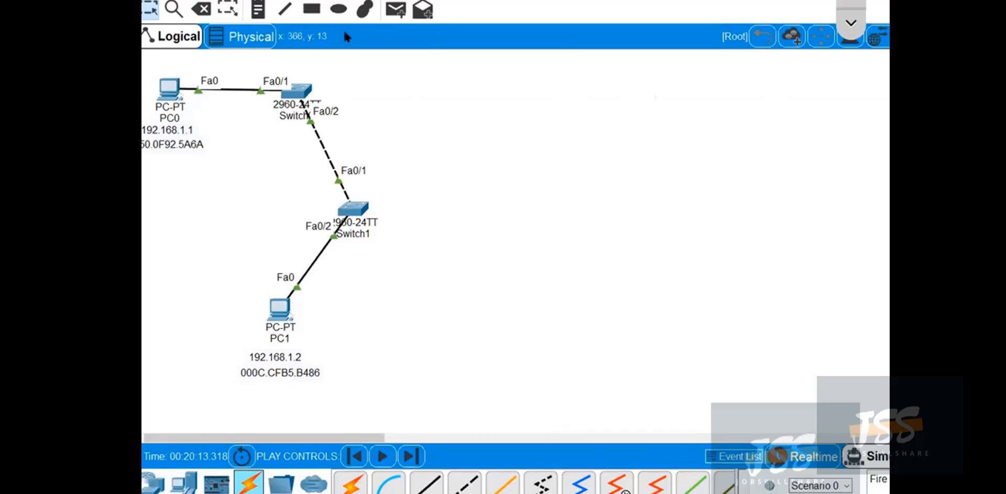
Place a "Trunk Link" note beside the cable between the two switches.
click(258, 9)
click(331, 138)
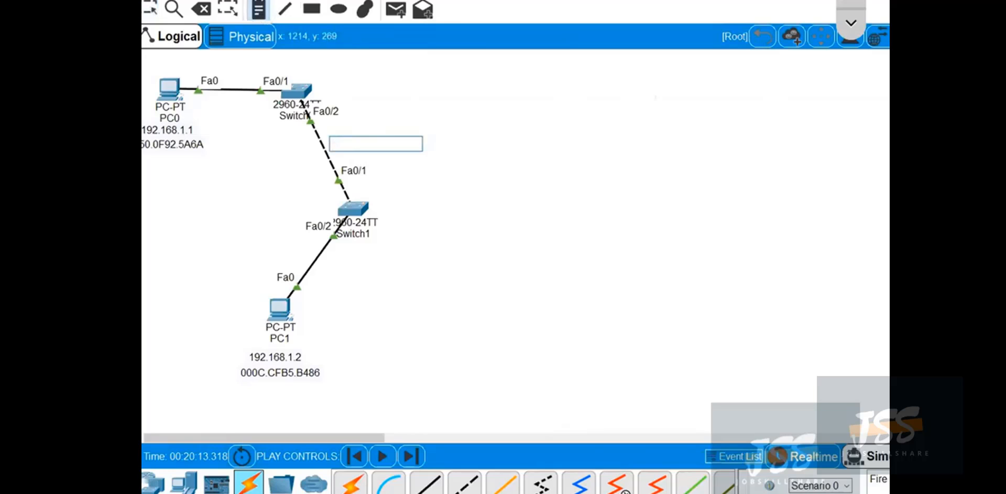
text(Trunk Link)
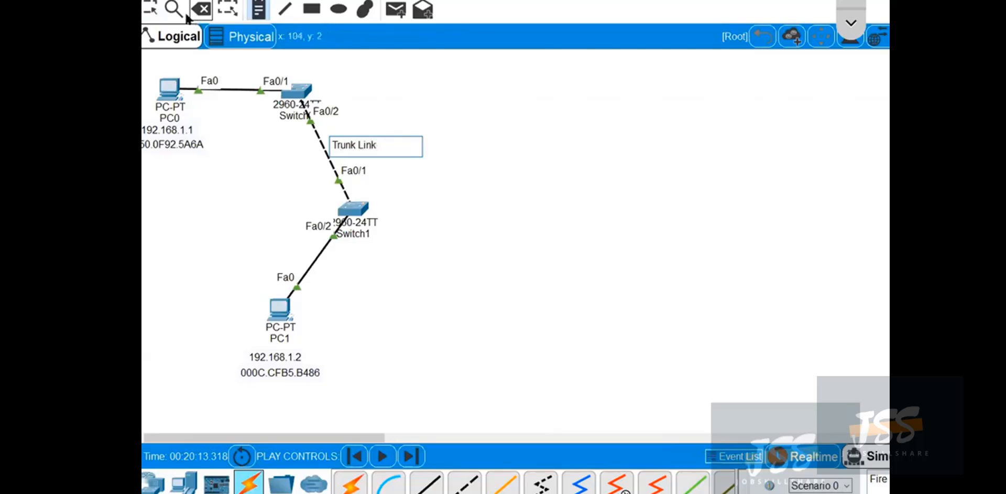
Move Switch0 and Switch1 slightly so the cable between them is repositioned around the "Trunk Link" note.
click(150, 8)
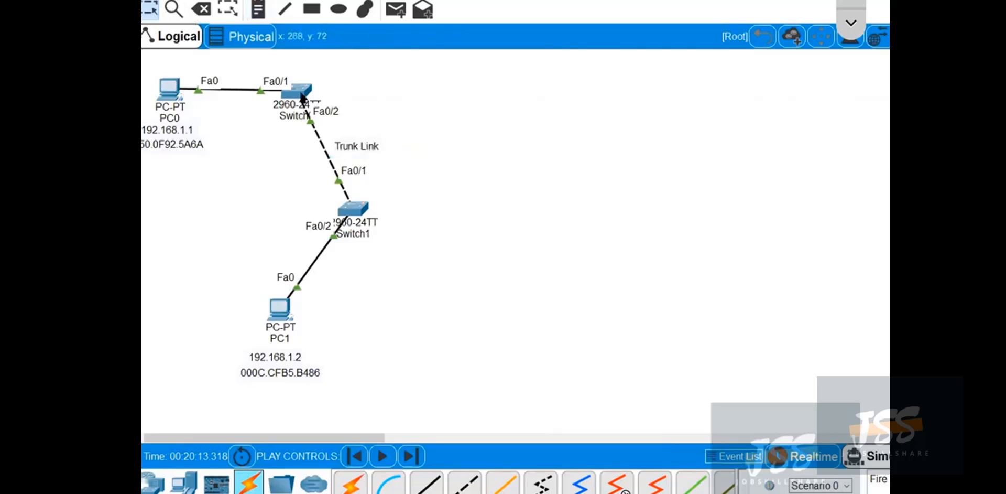
drag(302, 97, 322, 78)
drag(356, 208, 379, 212)
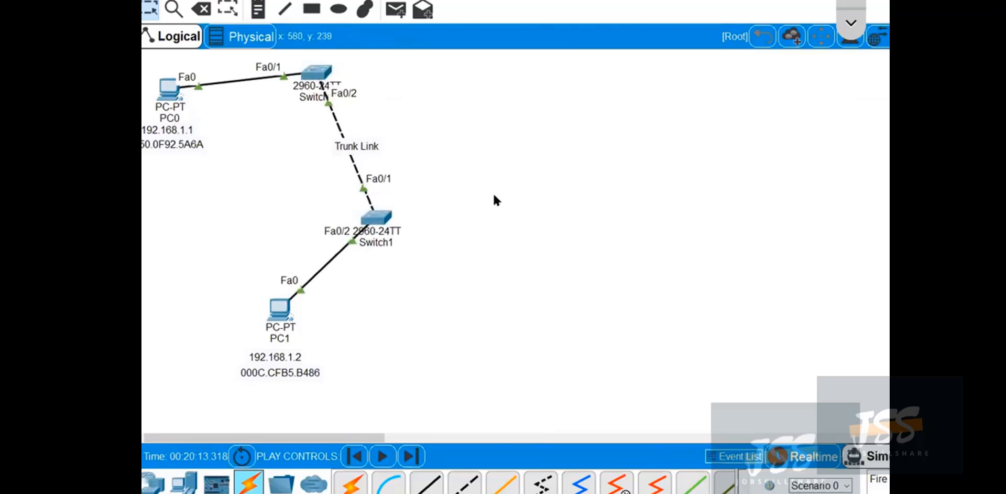
Open Switch1's CLI beside the topology and bring it to a fresh privileged prompt.
click(376, 218)
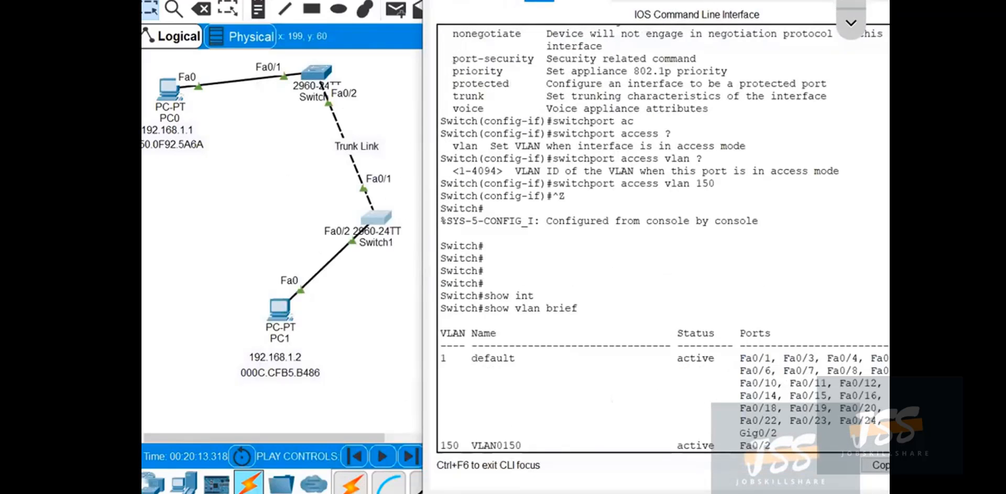
mouse_move(694, 1)
mouse_down()
mouse_move(694, 56)
mouse_move(681, 1)
mouse_up()
scroll(649, 270, down, 5)
key(Return)
key(Return)
key(Return)
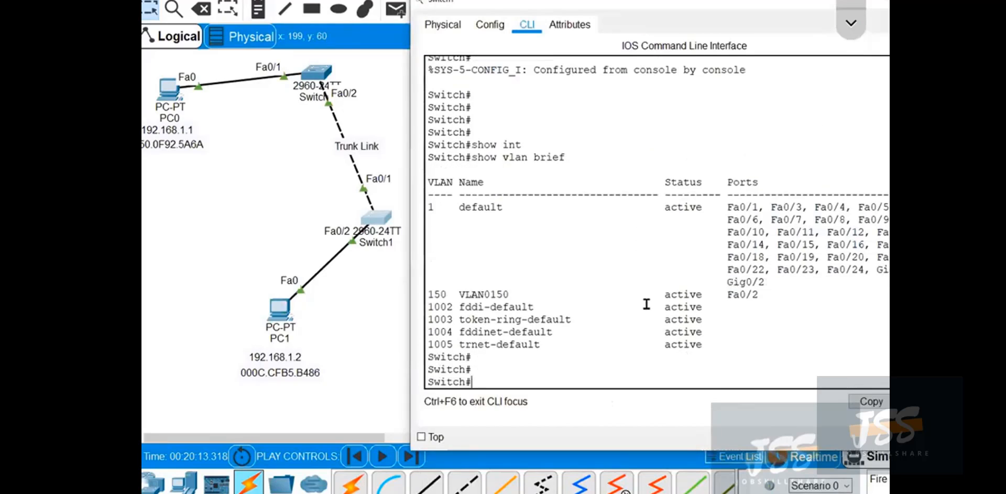
Circle Switch1's Fa0/1 port on the topology with the pen, clear the ink, and restore the pointer.
click(854, 25)
click(851, 47)
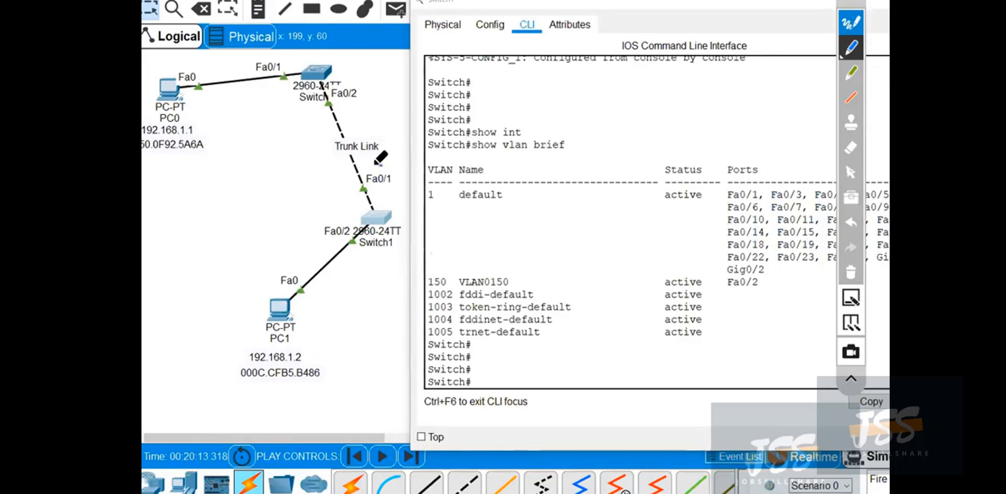
mouse_move(376, 163)
mouse_down()
mouse_move(386, 202)
mouse_move(392, 163)
mouse_up()
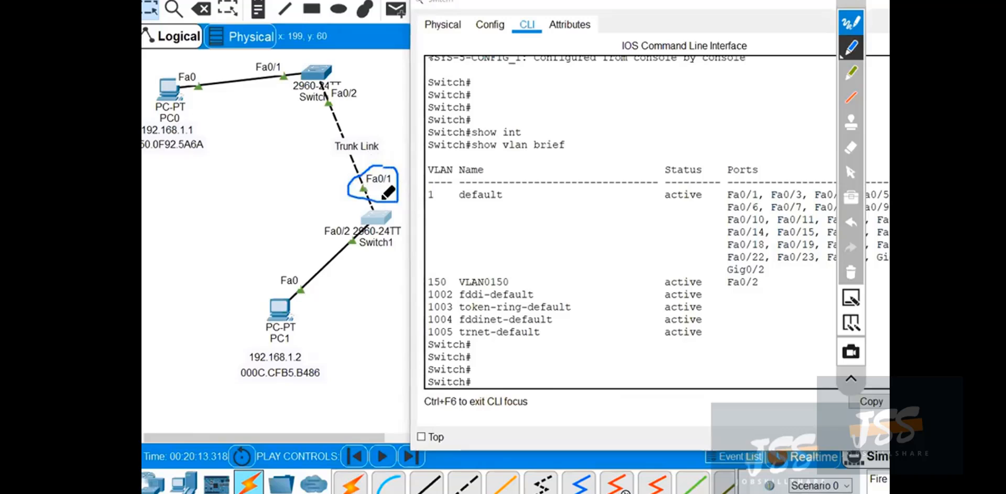
click(851, 271)
click(851, 171)
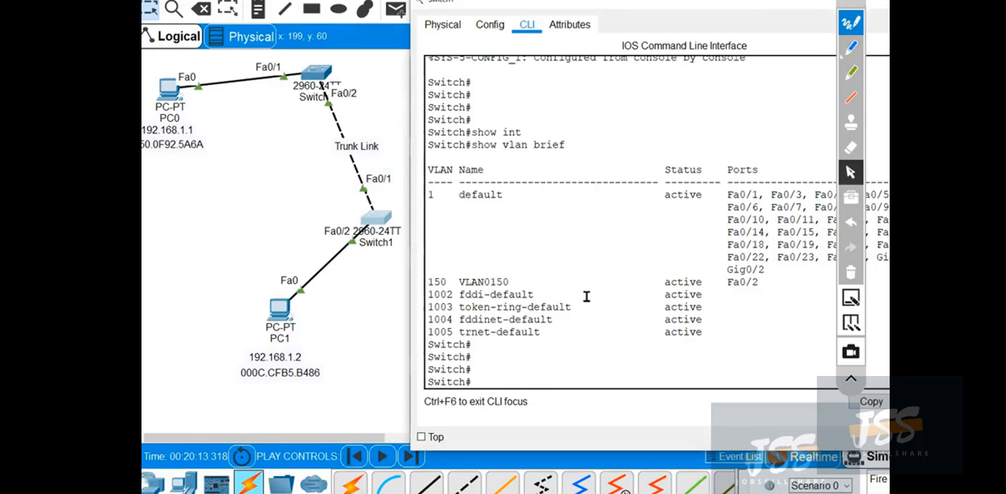
Enter global configuration mode on Switch1 and select interface fastEthernet 0/1.
text(f t)
key(Return)
text(int)
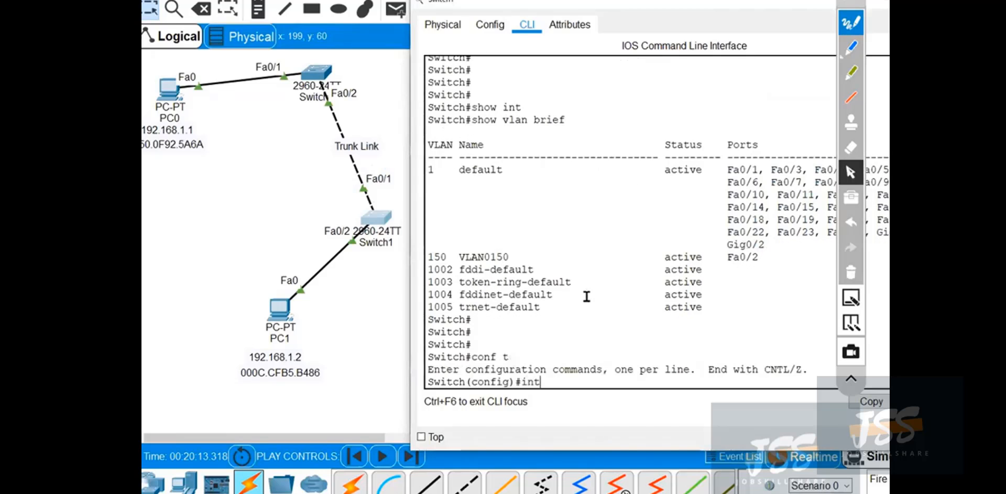
key(Tab)
text(fa)
key(Tab)
text(0/1)
key(Return)
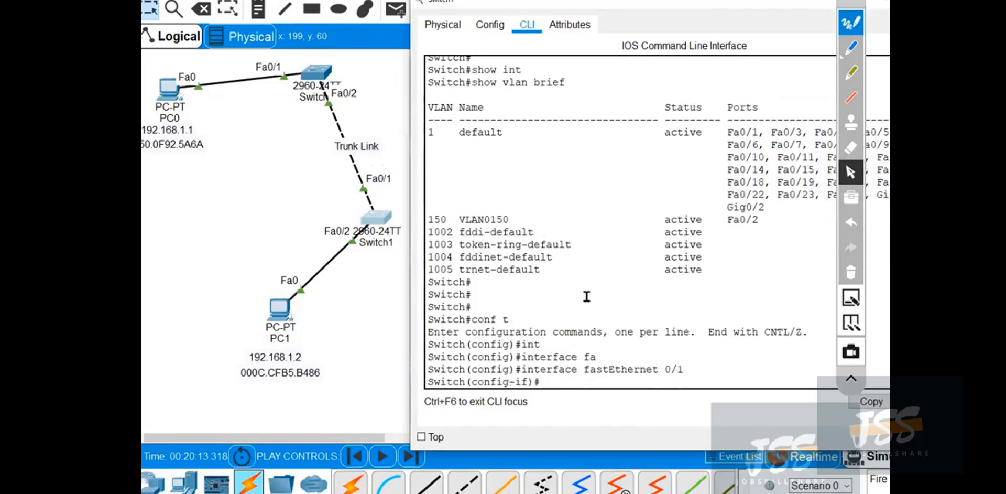
Start a switchport command on Switch1's fastEthernet 0/1, list its options, and examine the mode entry.
text(swi)
key(Tab)
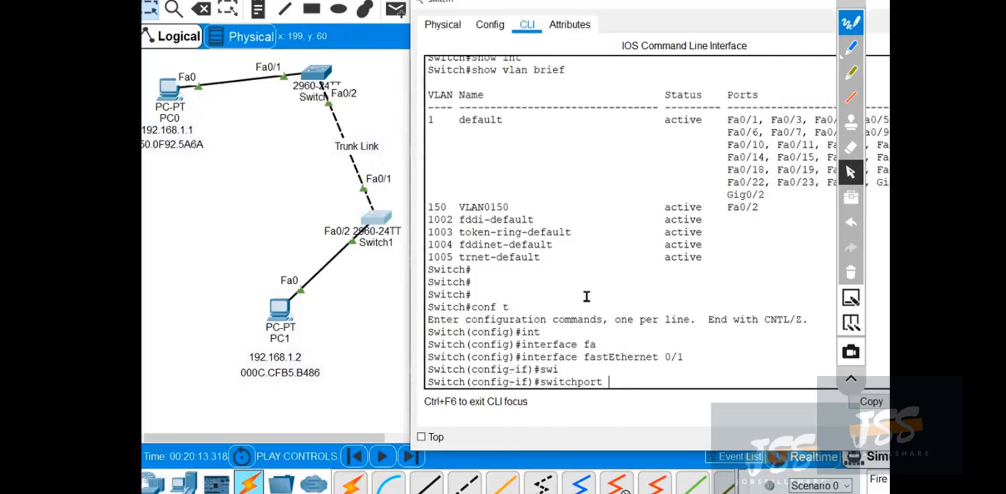
text(?)
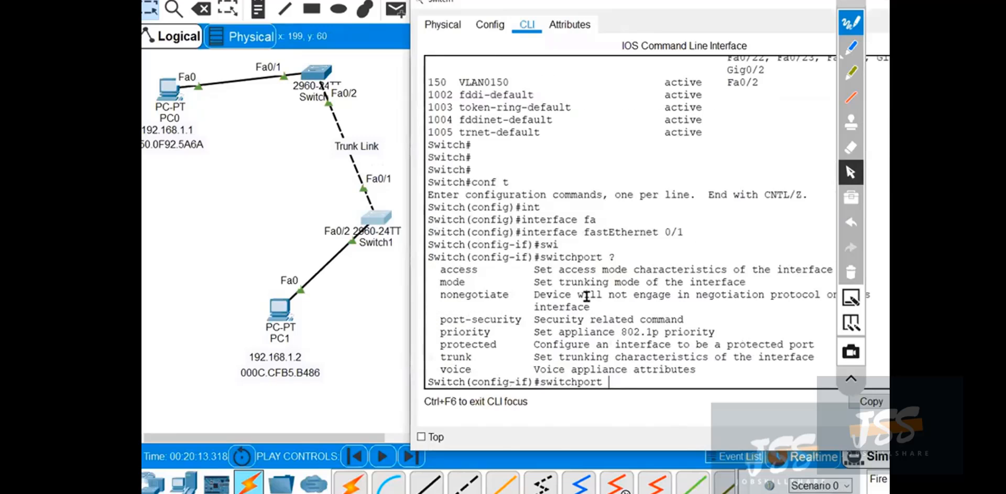
drag(441, 278, 458, 271)
click(452, 273)
drag(534, 286, 702, 284)
click(702, 283)
Check the available switchport modes, then apply switchport mode trunk to Switch1's fastEthernet 0/1.
text(de ?)
text(t)
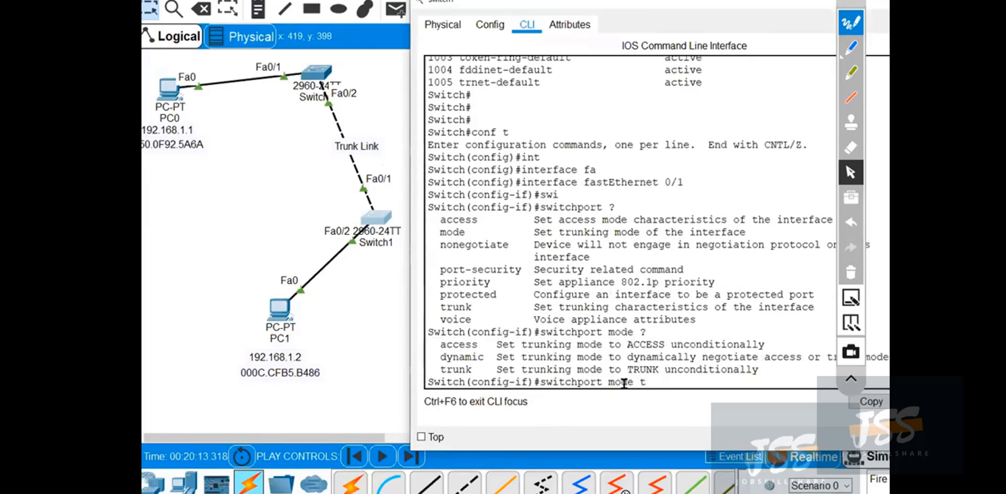
key(Tab)
text(?)
key(Return)
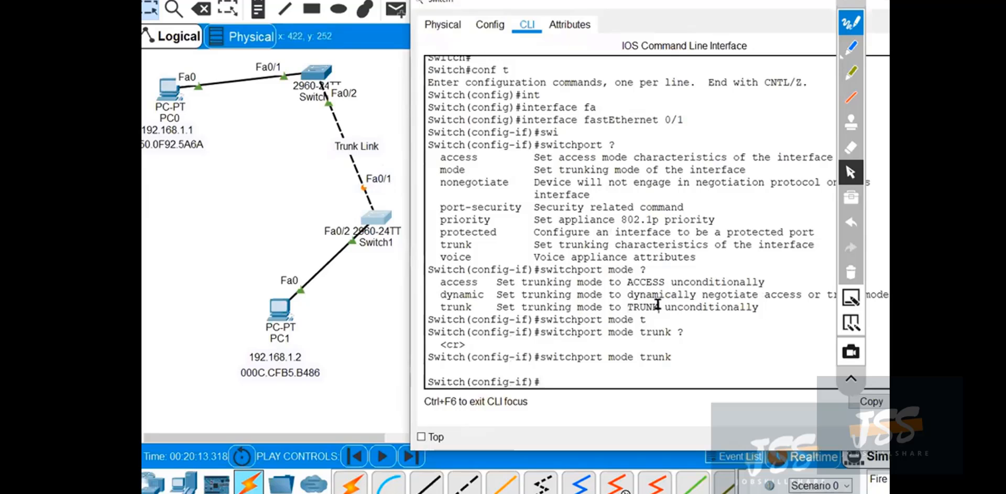
Leave configuration mode on Switch1 and save the configuration with wr.
key(ctrl+z)
key(Return)
text(wr)
key(Return)
key(Return)
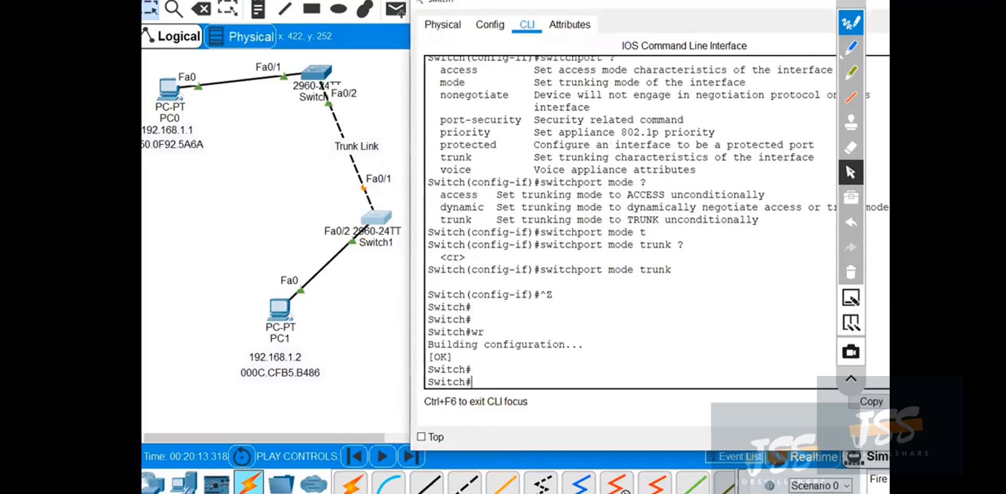
Move the Switch1 window fully into view and close it to return to the topology.
drag(858, 1, 665, 24)
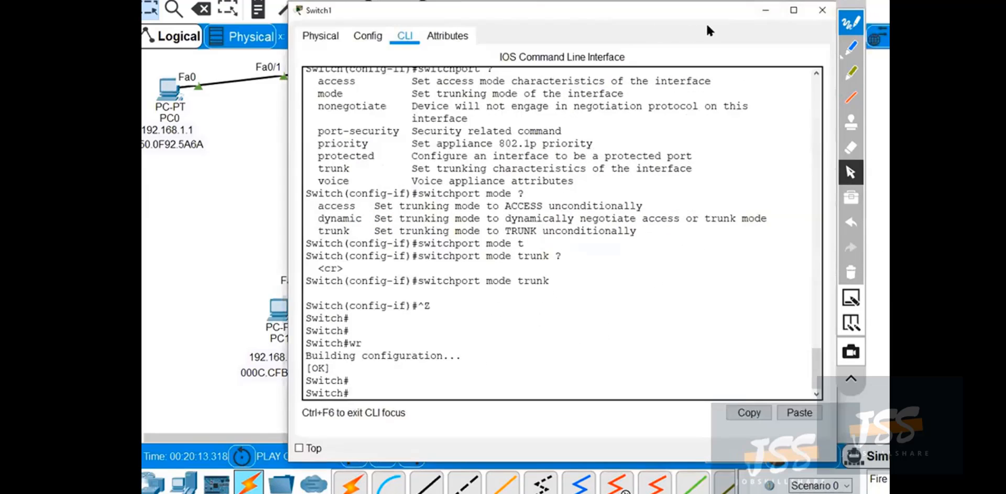
click(721, 24)
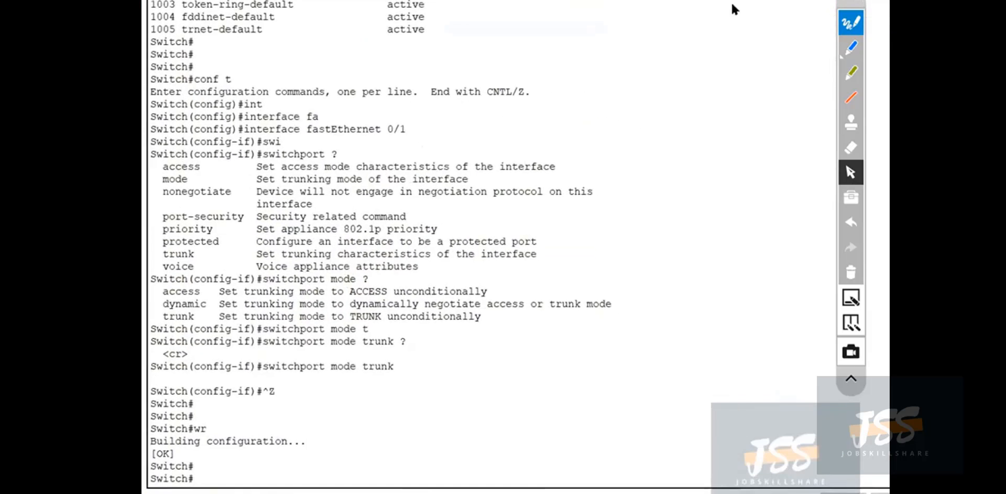
click(733, 9)
click(749, 24)
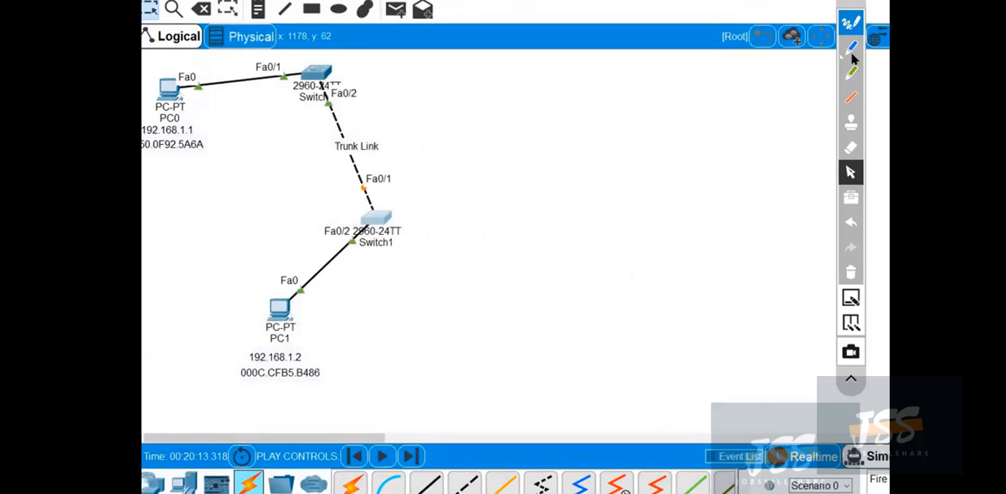
Handwrite trunk and "Cross" notes beside the link between the switches, clear the ink, and restore the pointer.
click(852, 51)
mouse_move(411, 187)
mouse_down()
mouse_move(562, 156)
mouse_move(562, 169)
mouse_move(622, 157)
mouse_up()
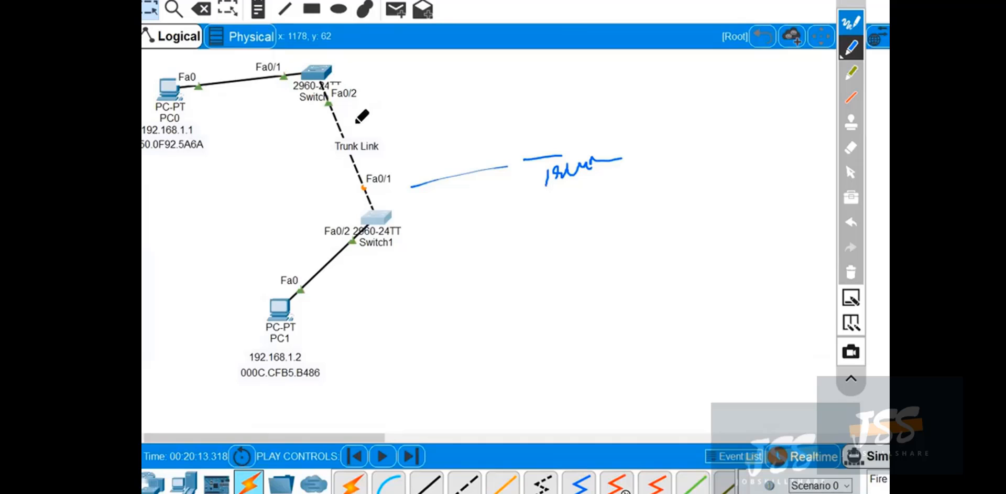
mouse_move(340, 127)
mouse_down()
mouse_move(453, 110)
mouse_move(479, 87)
mouse_up()
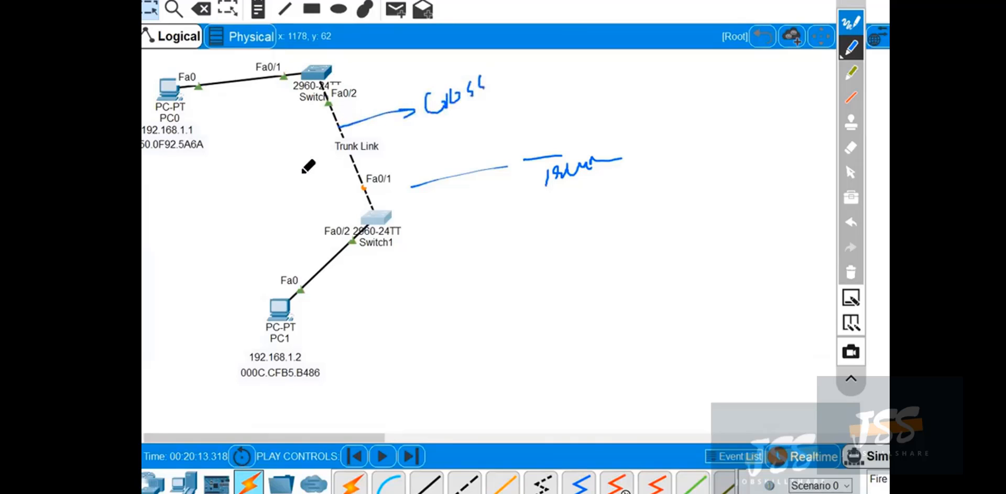
click(849, 269)
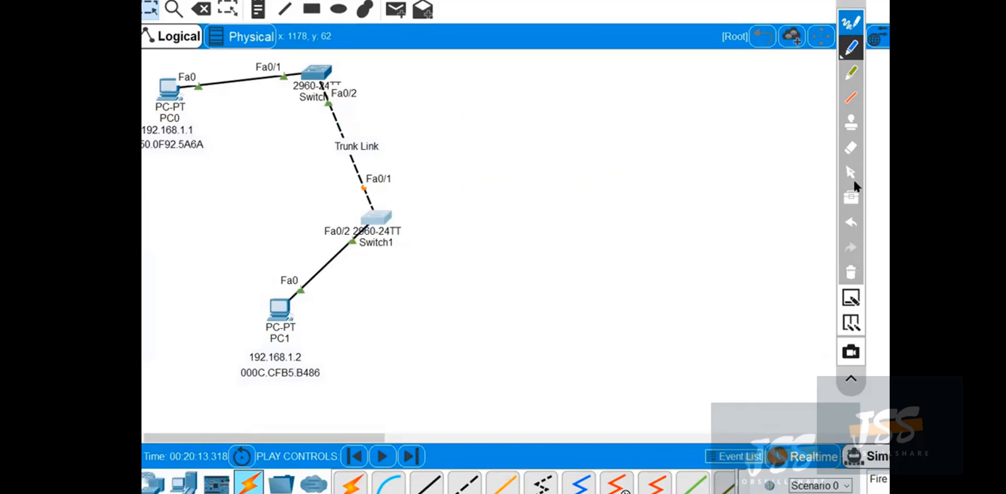
click(851, 173)
Open Switch0's CLI beside the topology, enter global configuration mode, and select interface fastEthernet 0/2.
click(316, 71)
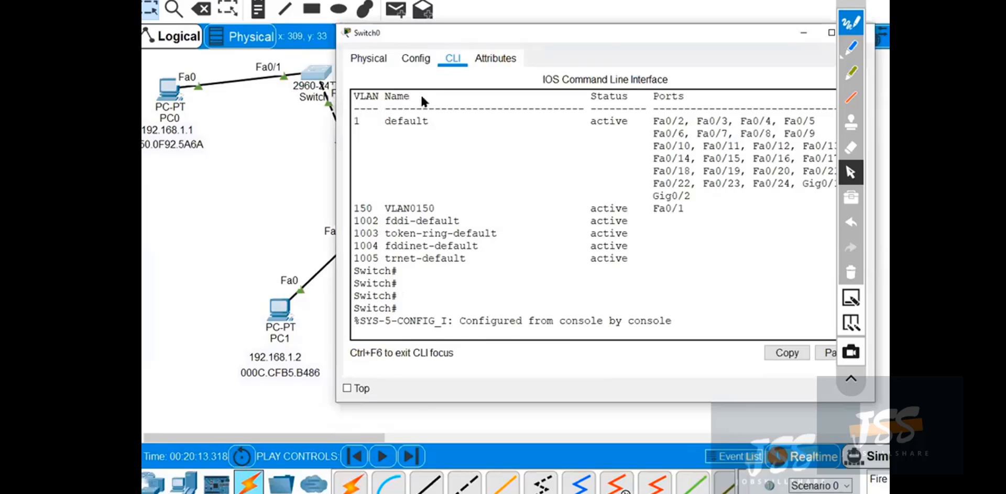
drag(336, 98, 424, 99)
scroll(614, 288, down, 5)
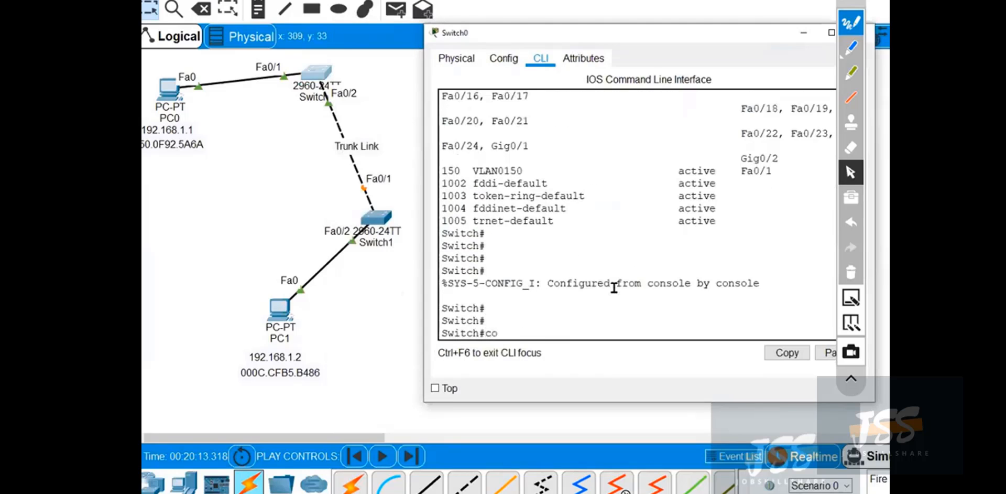
text(nf t)
key(Return)
text(int)
key(Tab)
text(f)
key(Tab)
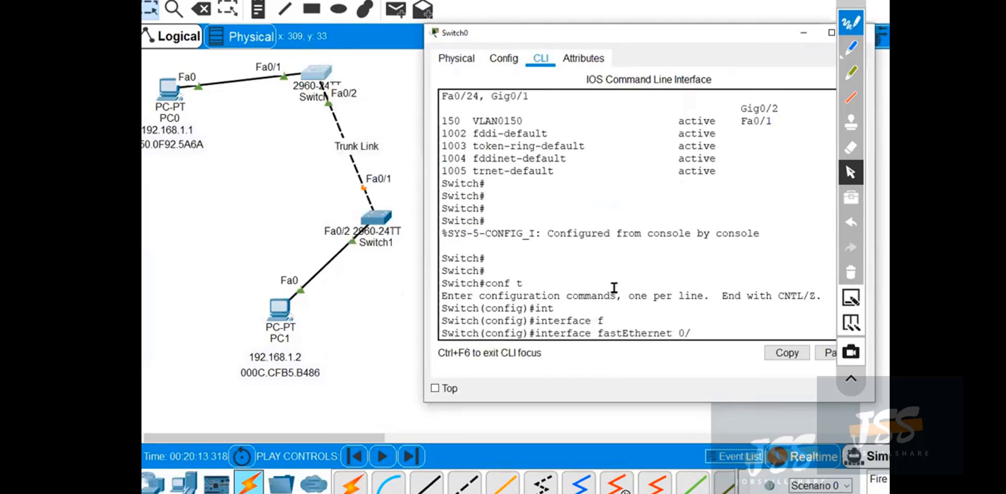
text(0/2)
key(Return)
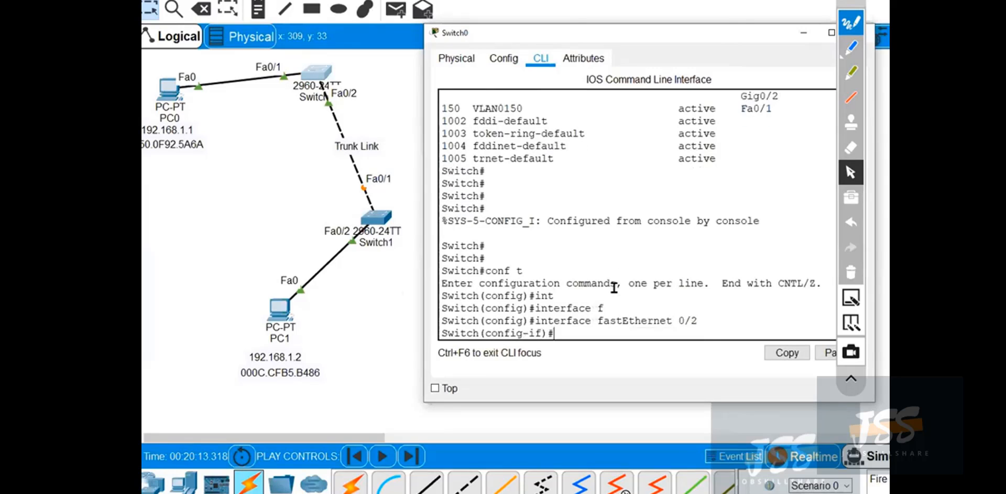
Apply switchport mode trunk to Switch0's fastEthernet 0/2.
text(swi)
key(Tab)
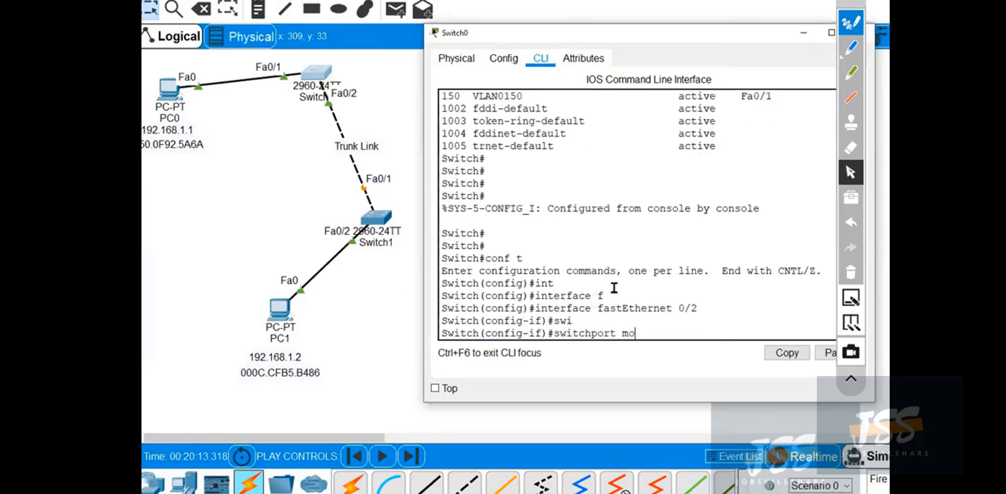
text(mode tr)
key(Tab)
key(Return)
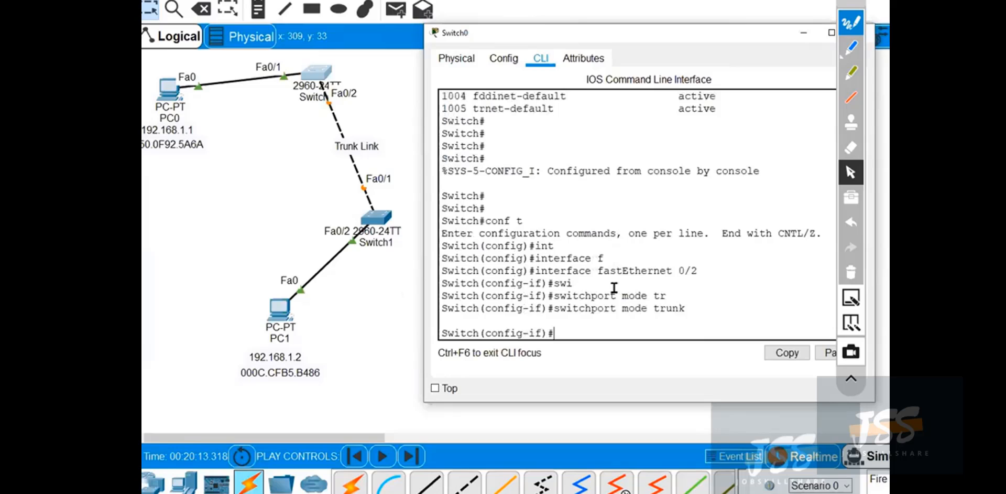
key(Return)
Leave configuration mode on Switch0, save the configuration with wr, and close the Switch0 window.
key(ctrl+z)
key(Return)
text(wr)
key(Return)
key(Return)
key(Return)
key(Return)
key(Return)
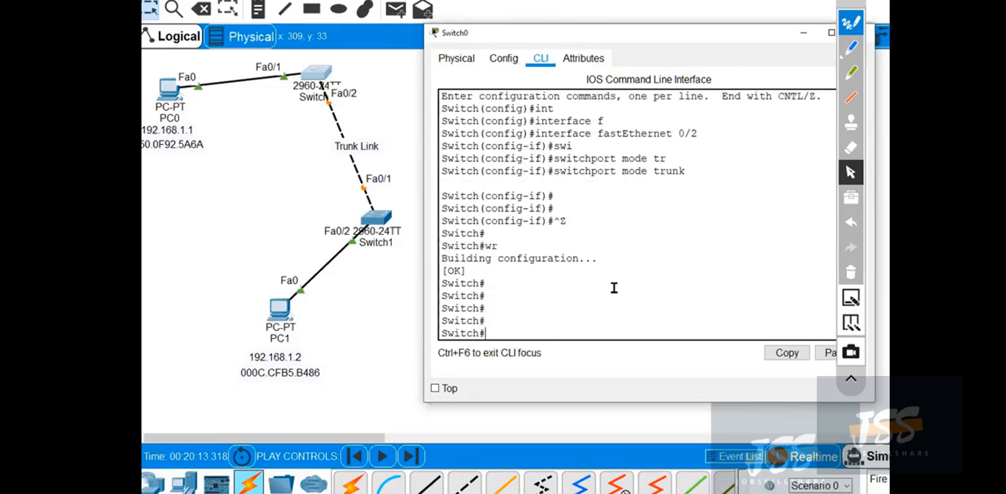
key(Return)
key(Return)
key(Return)
key(Return)
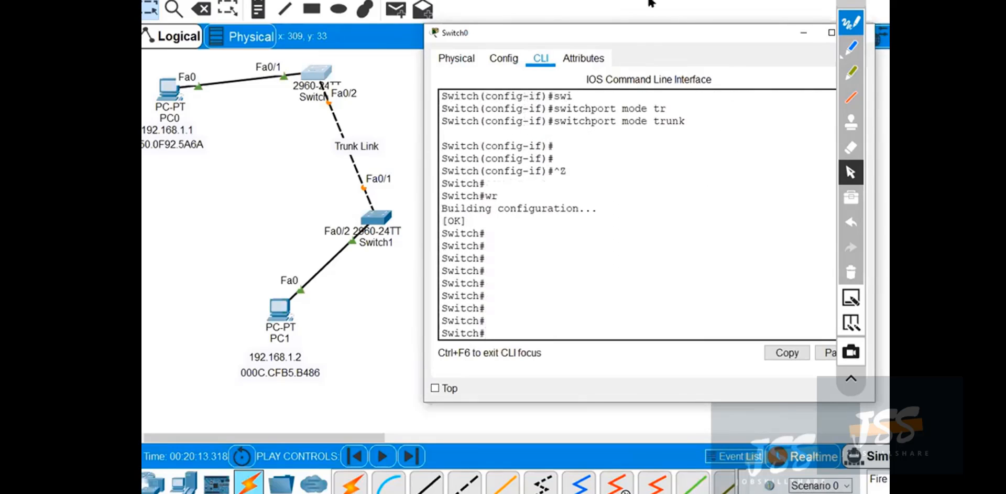
drag(737, 38, 526, 36)
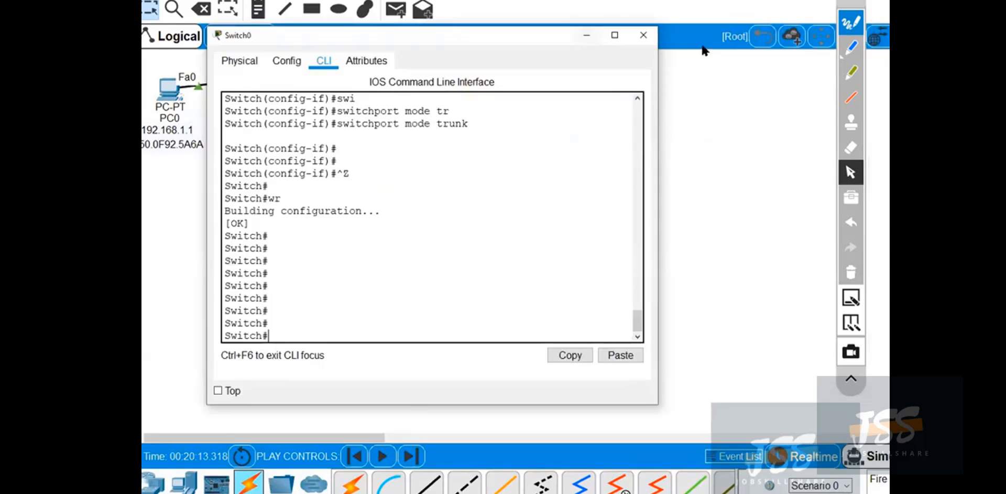
click(643, 33)
Reopen Switch1's CLI, place the window beside the topology, widen it, and get a fresh prompt.
click(380, 218)
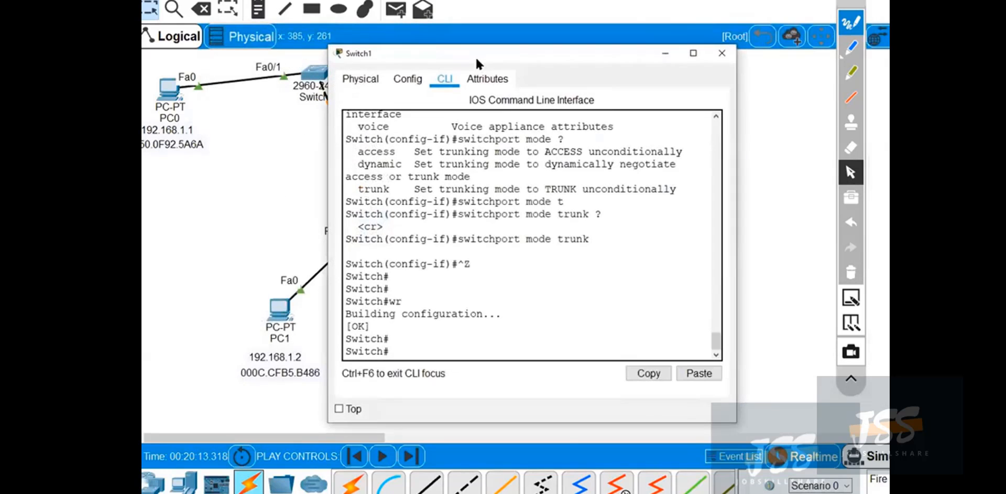
drag(486, 48, 566, 0)
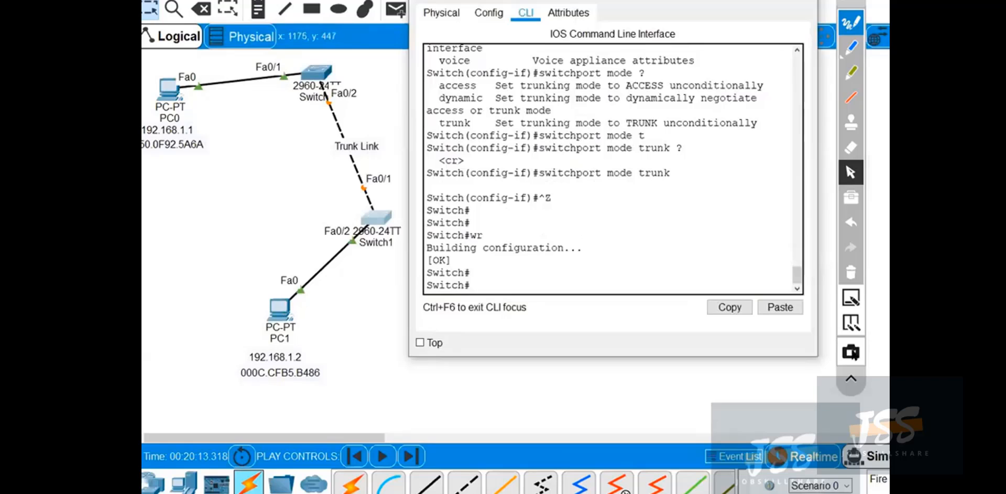
drag(818, 156, 924, 157)
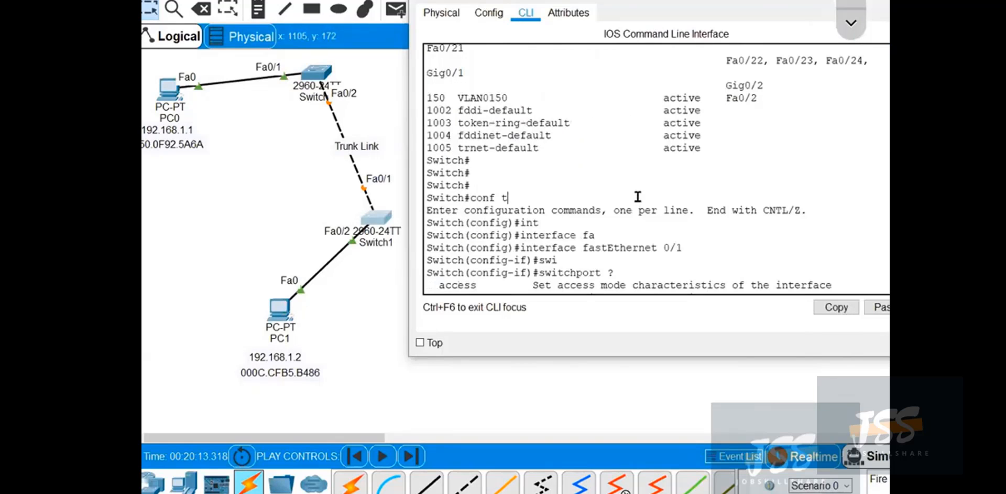
key(Return)
key(Return)
Display Switch1's trunk interfaces with show interfaces trunk.
text(show int)
key(Tab)
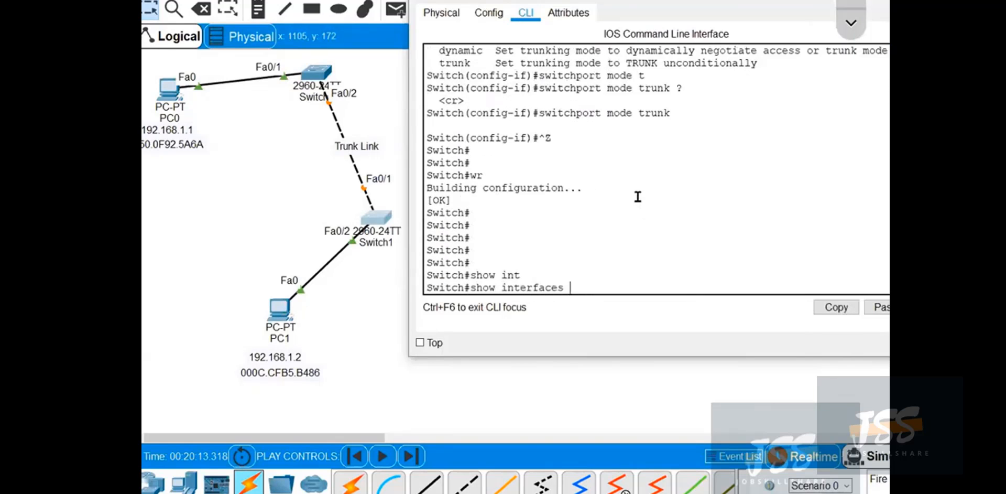
text(tr)
key(Tab)
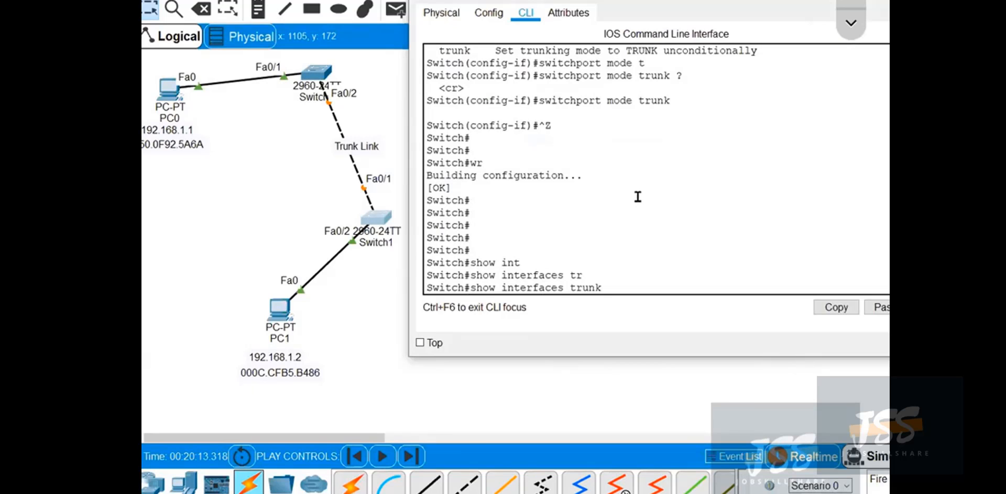
key(Return)
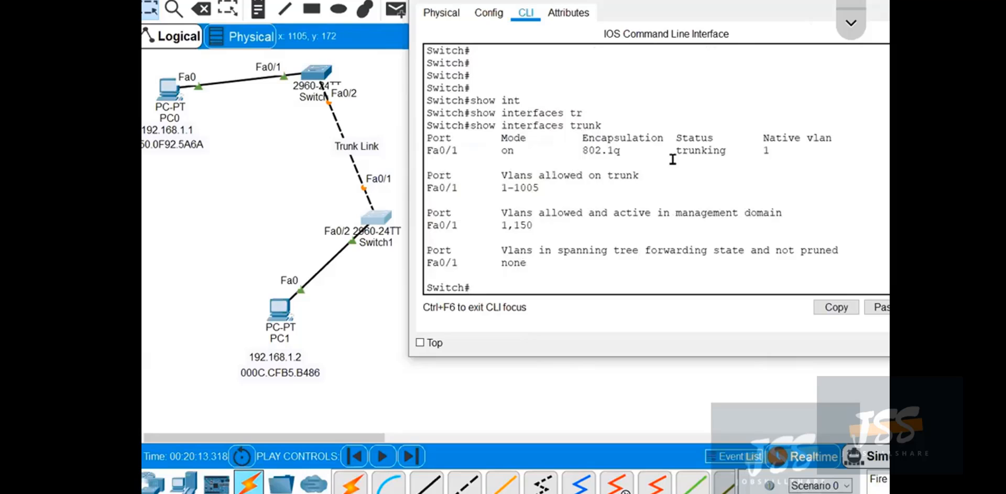
Mark the port, mode, encapsulation, status and native VLAN fields of the trunk output with the annotation pen, then erase the marks.
click(857, 35)
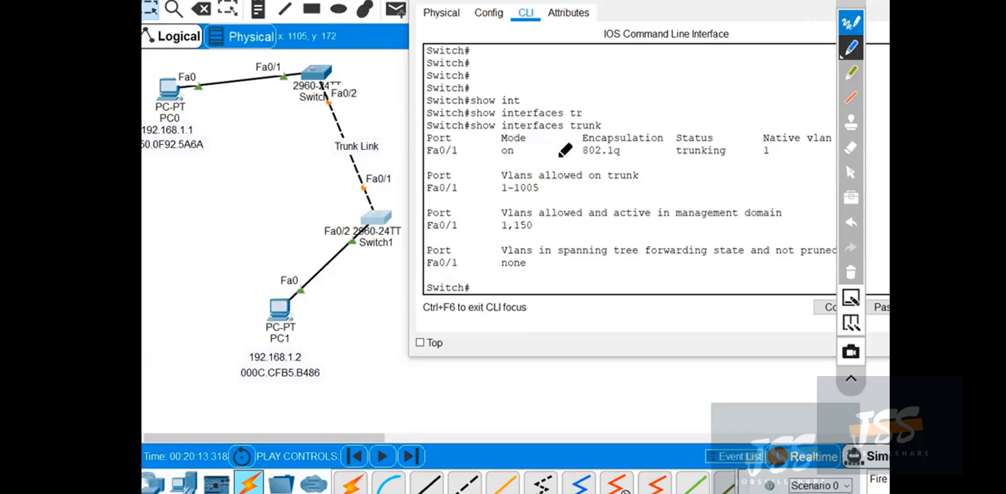
mouse_move(461, 148)
mouse_down()
mouse_move(461, 131)
mouse_move(419, 132)
mouse_move(474, 164)
mouse_move(394, 199)
mouse_move(352, 177)
mouse_move(389, 194)
mouse_up()
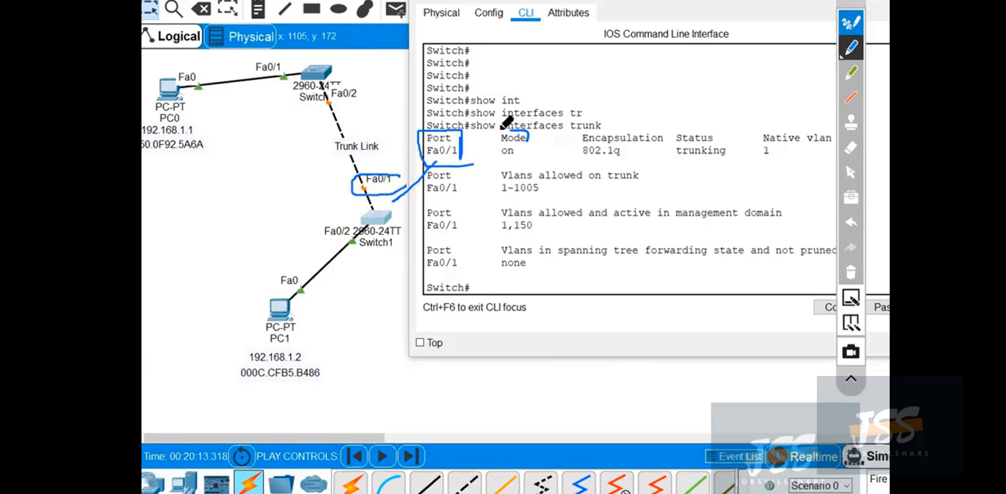
mouse_move(524, 131)
mouse_down()
mouse_move(516, 158)
mouse_move(597, 82)
mouse_up()
mouse_move(610, 84)
mouse_down()
mouse_move(612, 95)
mouse_move(684, 78)
mouse_up()
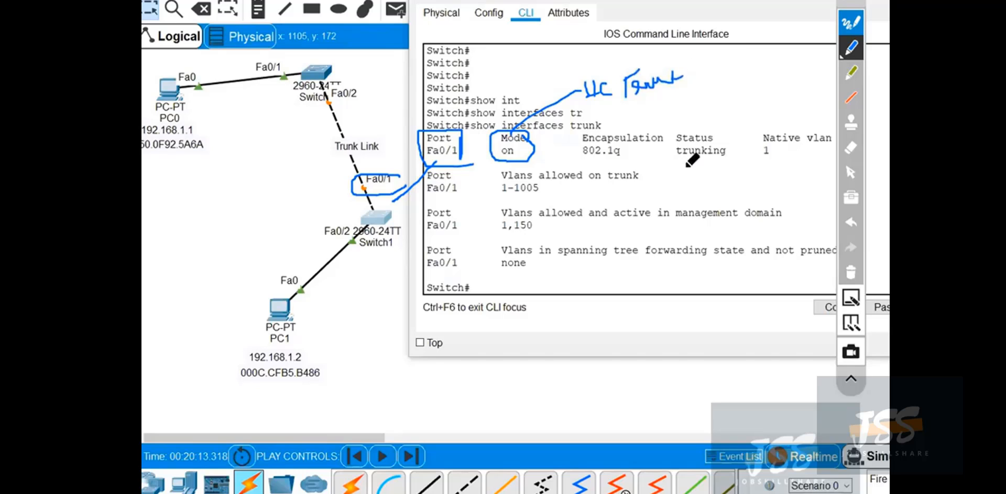
mouse_move(576, 134)
mouse_down()
mouse_move(652, 130)
mouse_move(674, 153)
mouse_move(575, 154)
mouse_up()
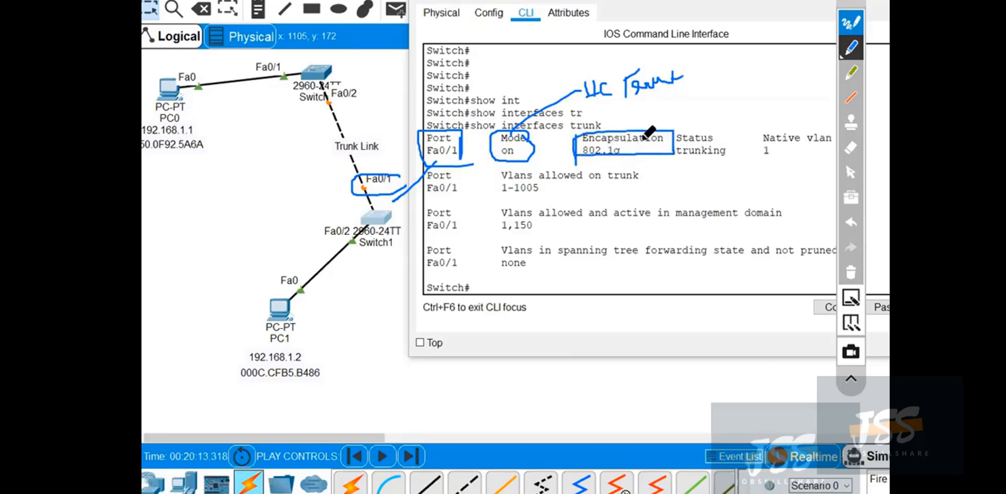
mouse_move(661, 101)
mouse_down()
mouse_move(662, 128)
mouse_move(699, 123)
mouse_move(629, 88)
mouse_move(692, 129)
mouse_move(701, 108)
mouse_move(714, 119)
mouse_move(640, 119)
mouse_up()
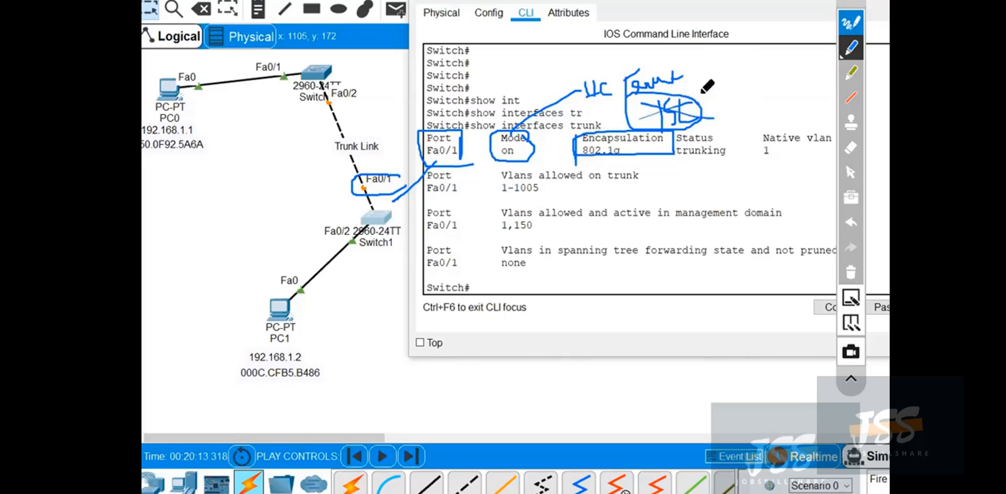
mouse_move(781, 121)
mouse_down()
mouse_move(756, 128)
mouse_move(820, 151)
mouse_move(781, 134)
mouse_up()
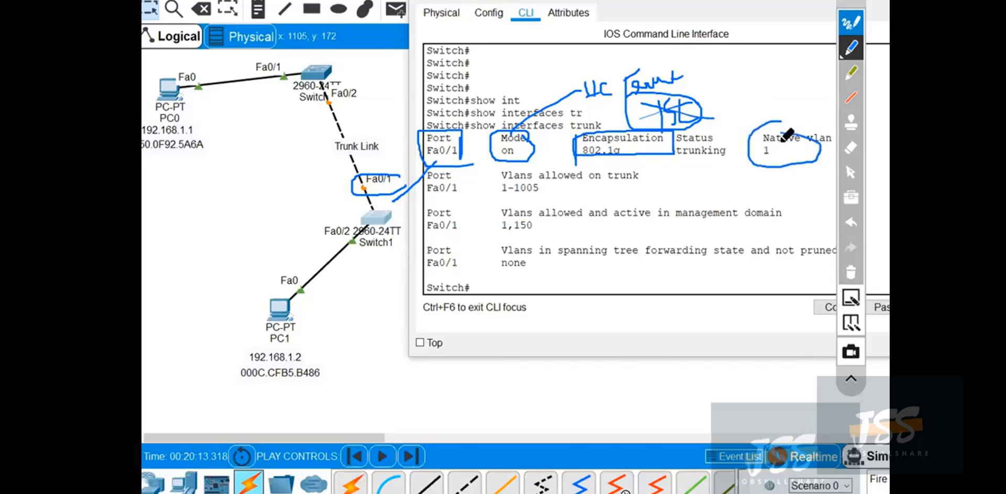
mouse_move(726, 136)
mouse_down()
mouse_move(732, 167)
mouse_move(678, 127)
mouse_move(667, 158)
mouse_move(757, 151)
mouse_up()
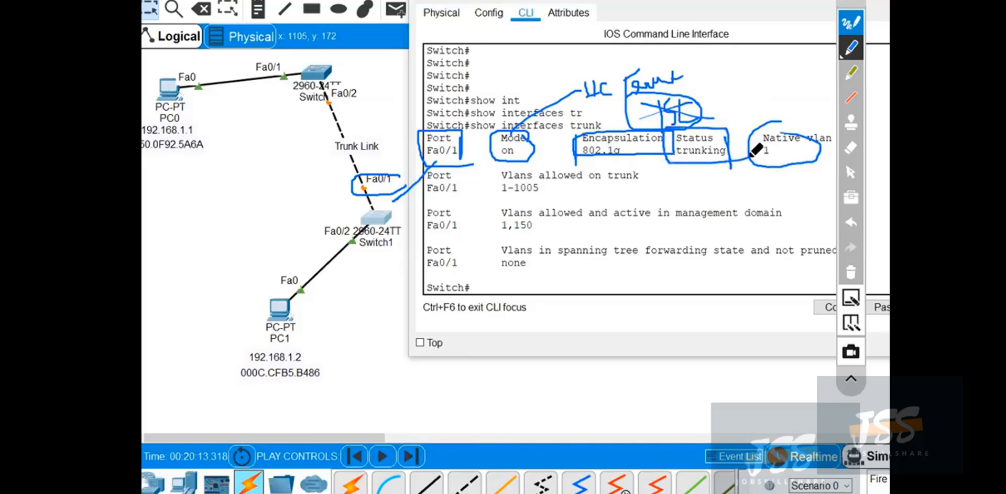
click(858, 276)
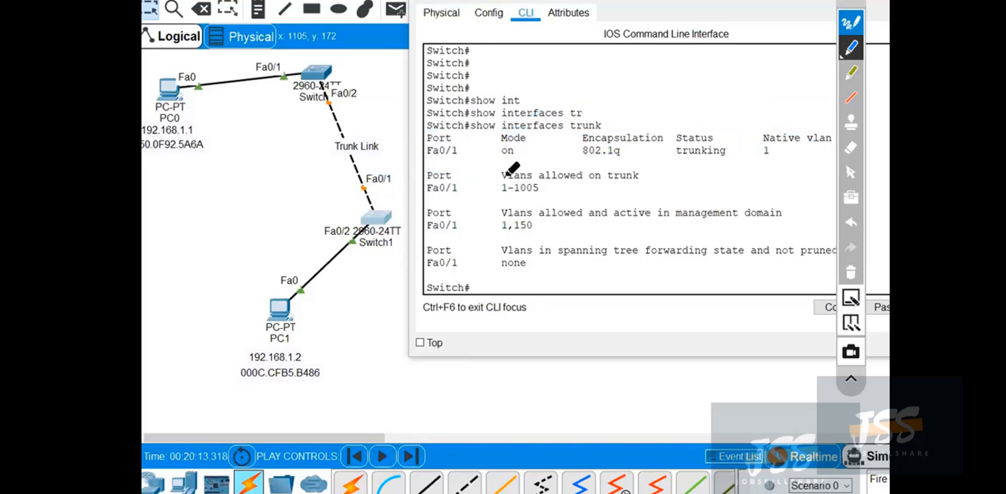
Mark the allowed VLAN range and the active VLANs in the trunk output, erase the marks, and return to the normal pointer.
mouse_move(492, 167)
mouse_down()
mouse_move(494, 186)
mouse_move(627, 165)
mouse_move(652, 181)
mouse_move(500, 190)
mouse_up()
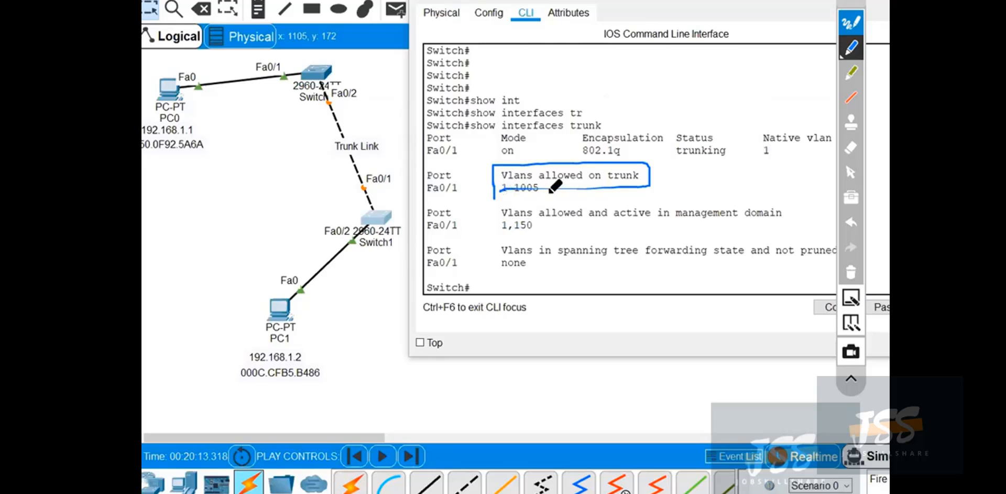
drag(516, 182, 534, 176)
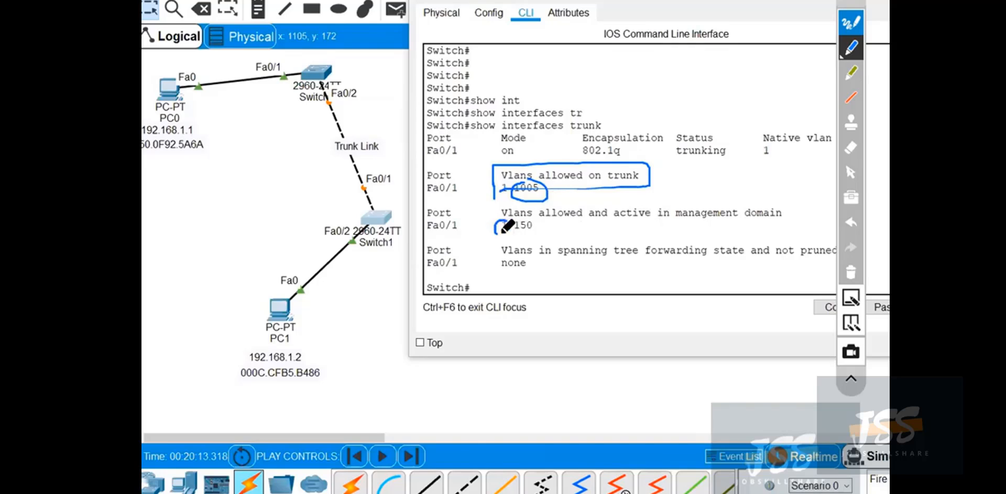
drag(507, 220, 497, 233)
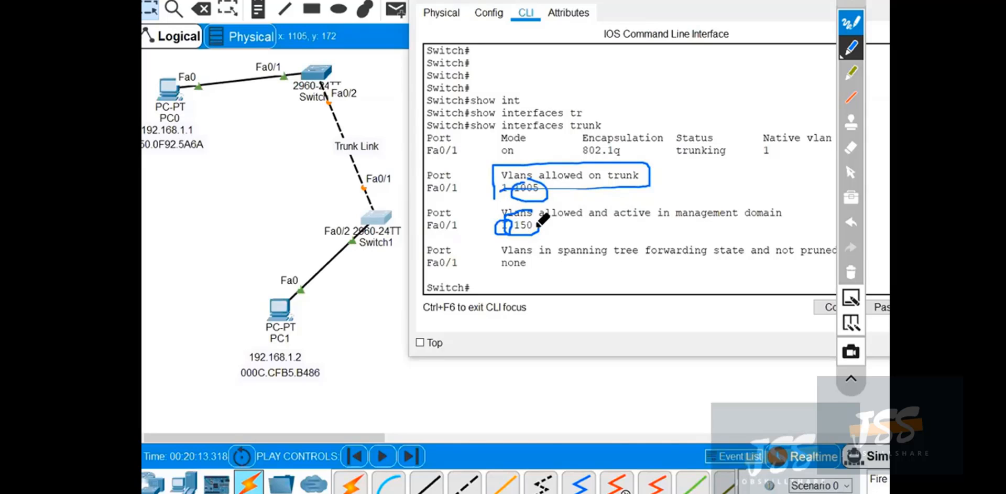
click(852, 273)
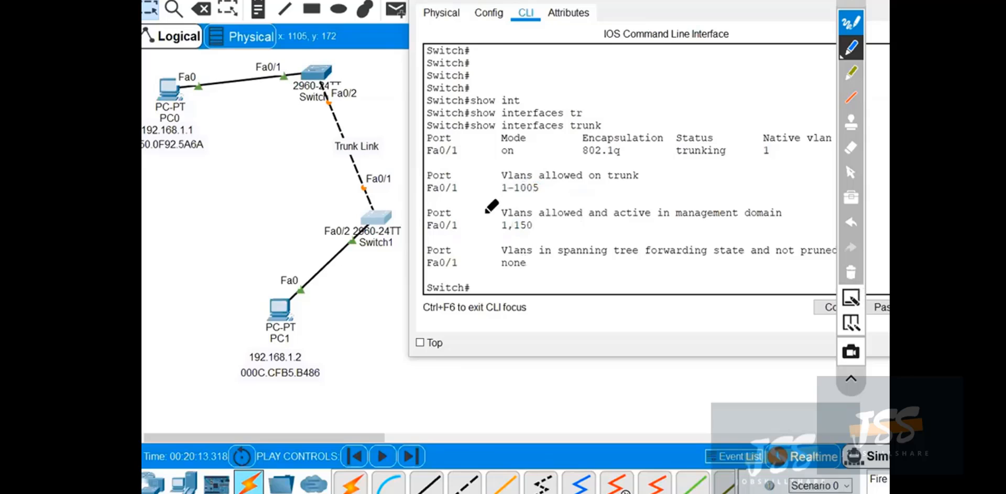
mouse_move(495, 226)
mouse_down()
mouse_move(558, 226)
mouse_move(498, 225)
mouse_up()
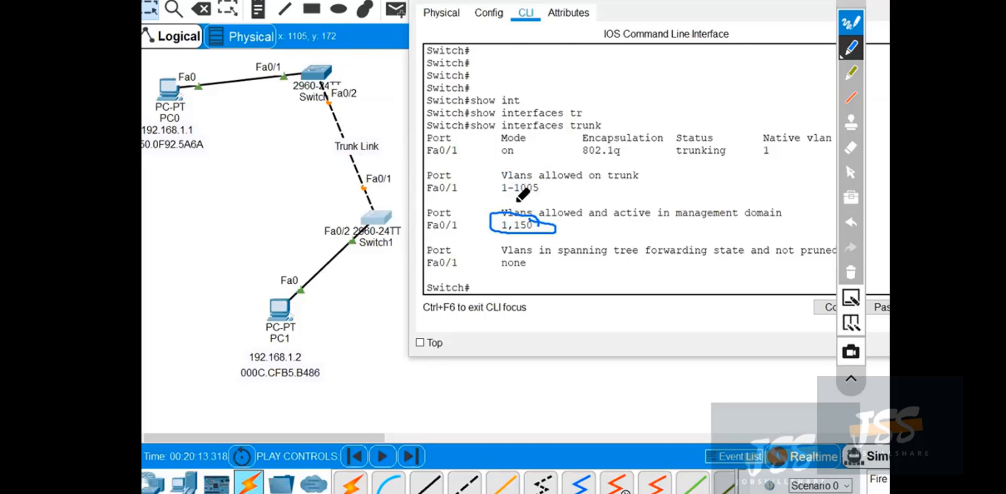
mouse_move(488, 195)
mouse_down()
mouse_move(557, 193)
mouse_move(476, 200)
mouse_up()
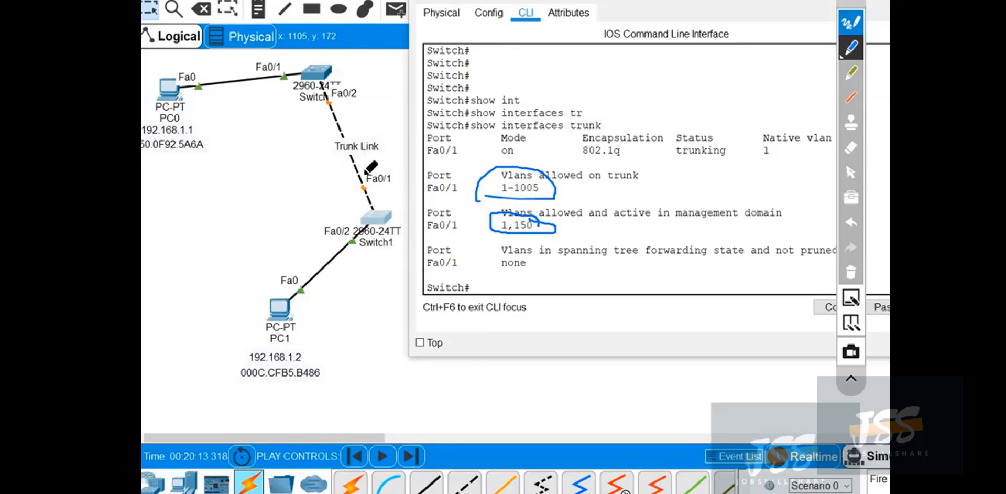
click(850, 272)
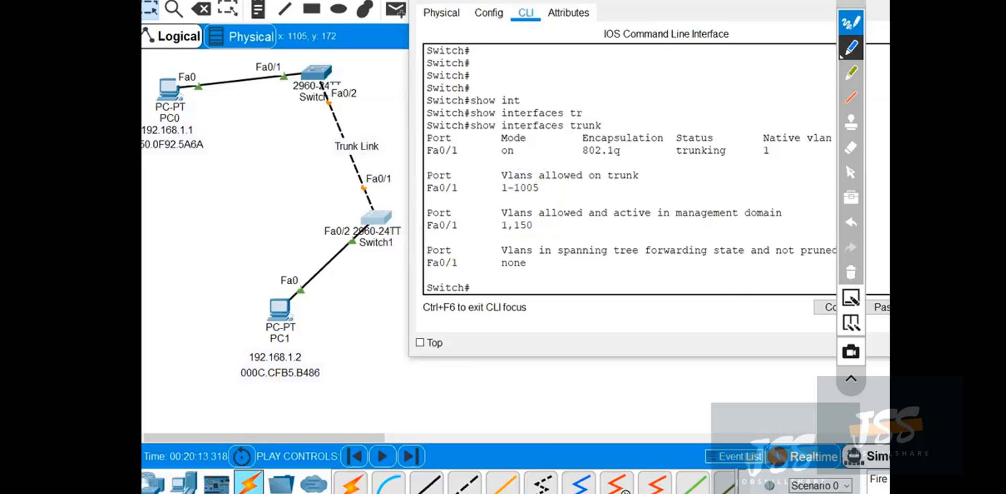
click(850, 171)
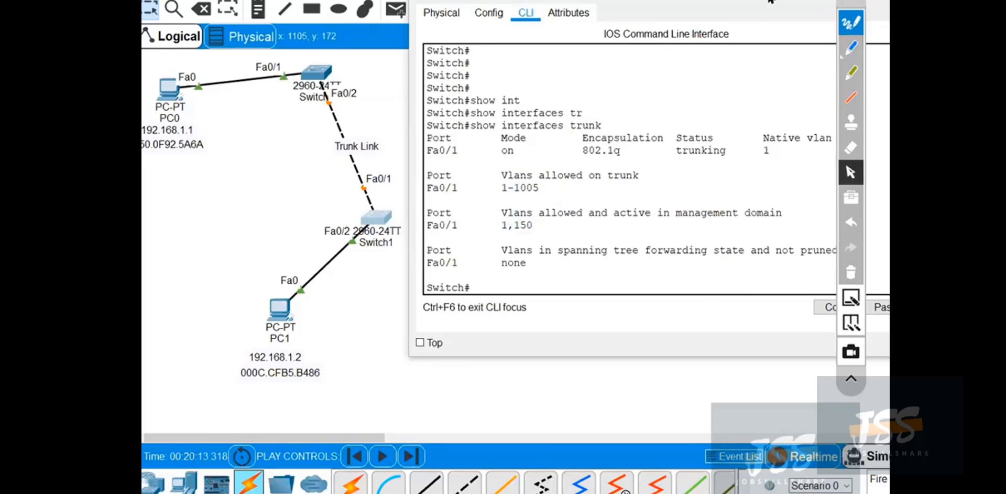
Minimise the Switch1 window, let the network run briefly in Realtime, and return to Simulation mode.
click(787, 19)
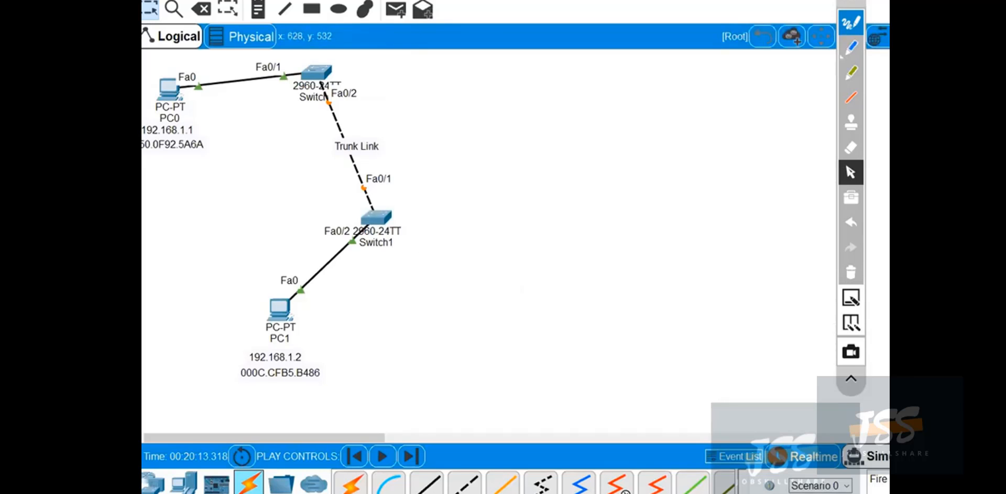
click(700, 466)
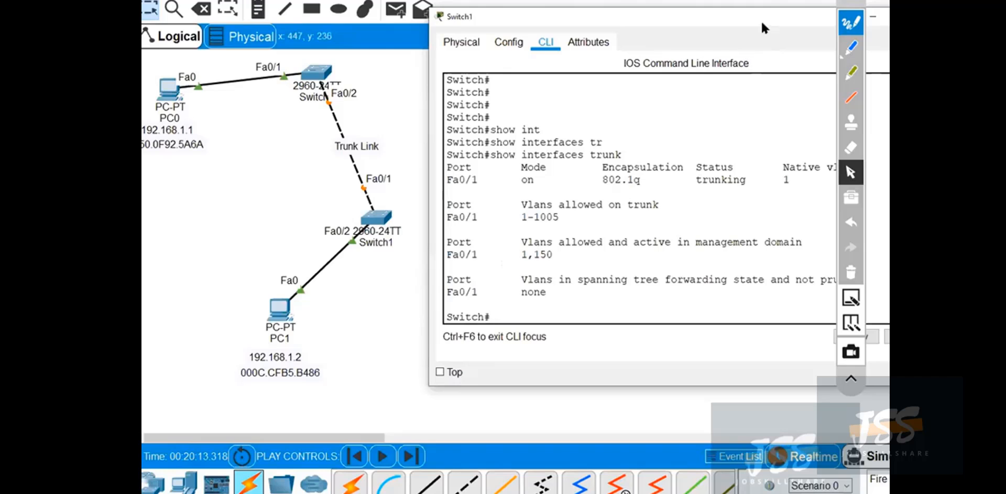
drag(763, 14, 597, 44)
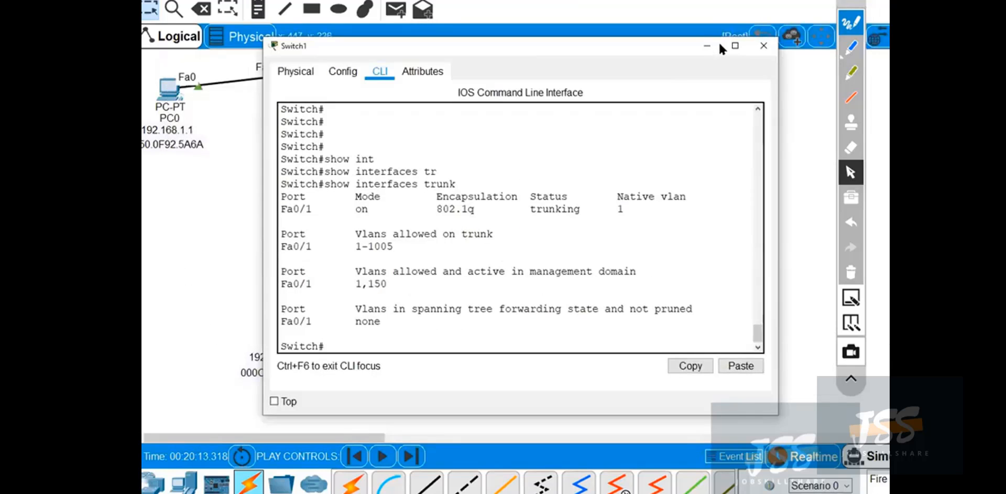
click(716, 44)
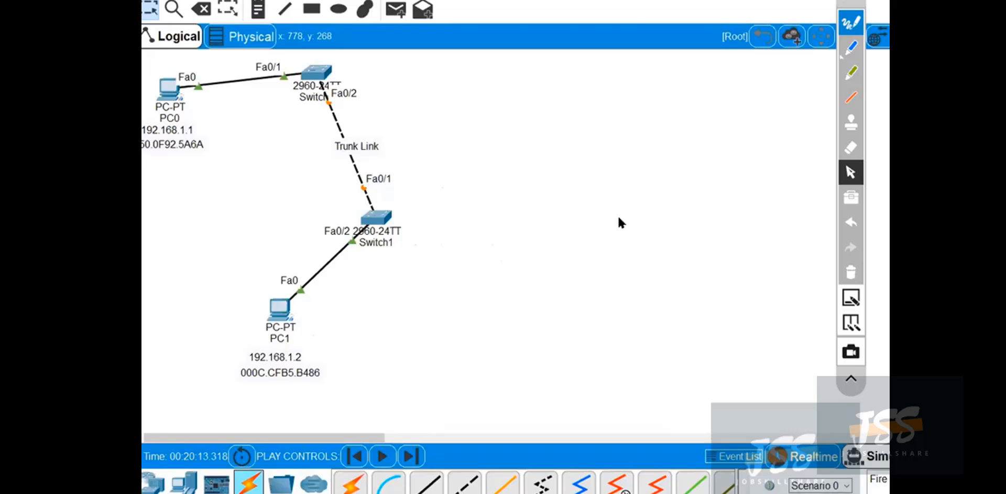
click(807, 456)
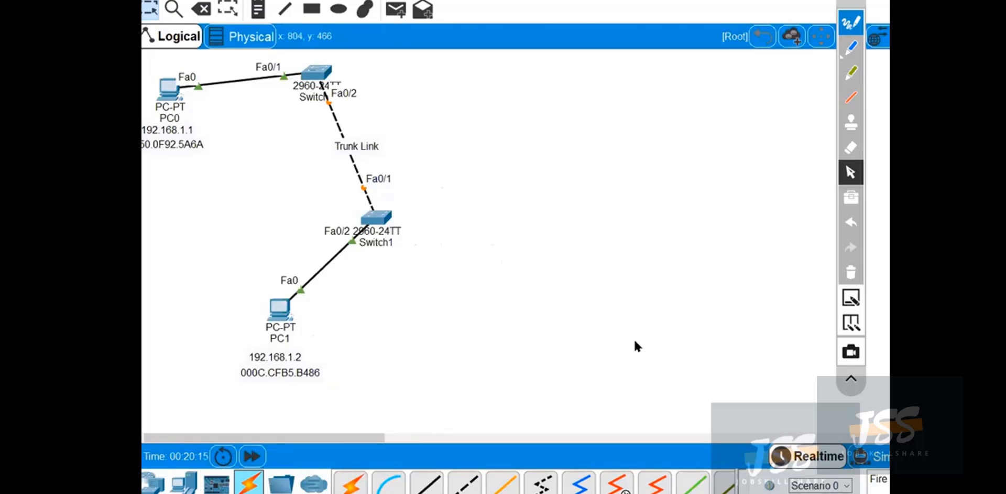
click(872, 456)
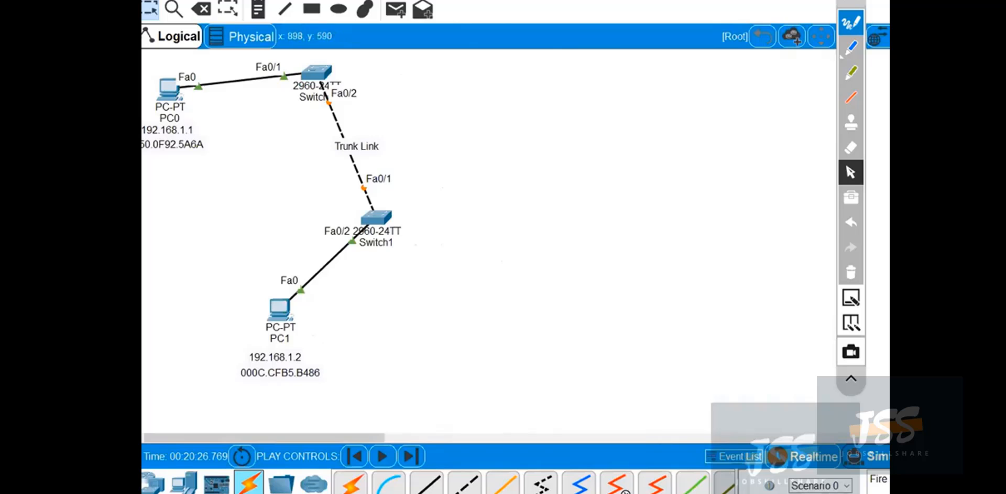
Open PC1's Command Prompt beside the topology and ping 192.168.1.1.
click(279, 309)
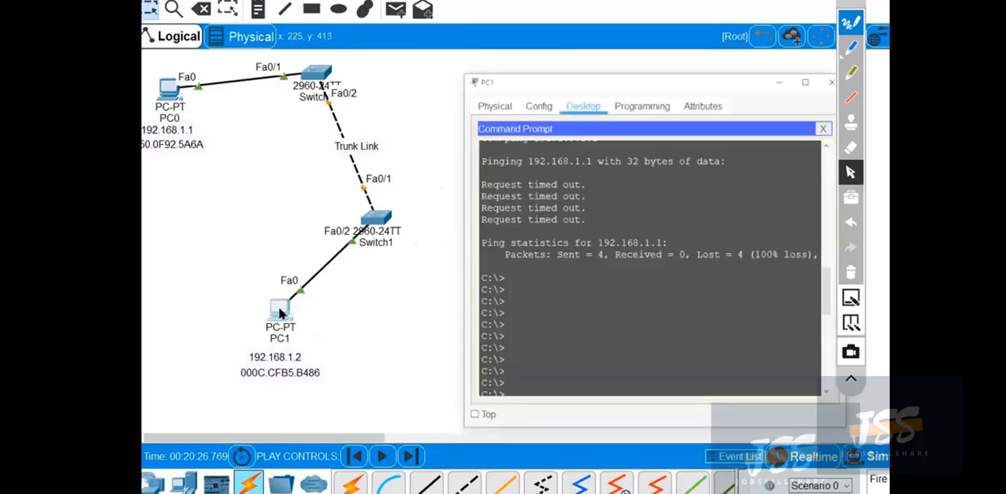
drag(662, 48, 641, 31)
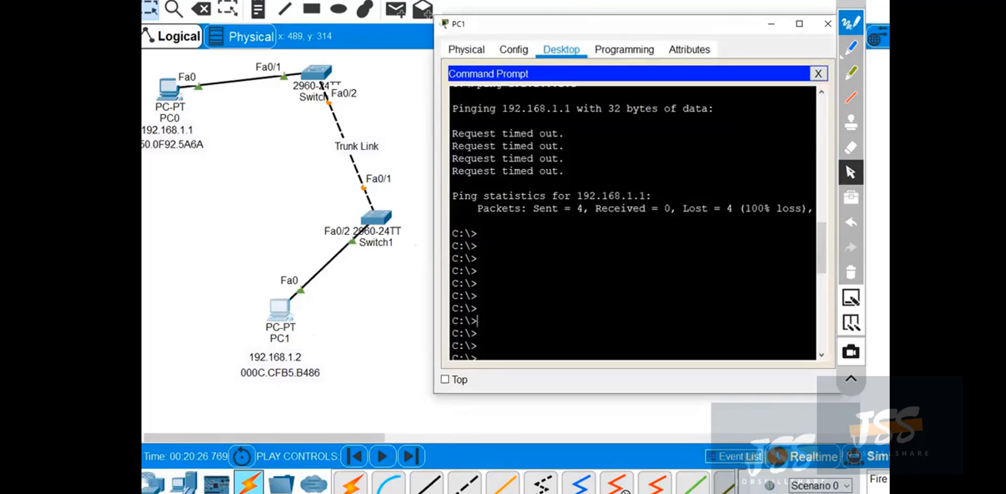
key(Return)
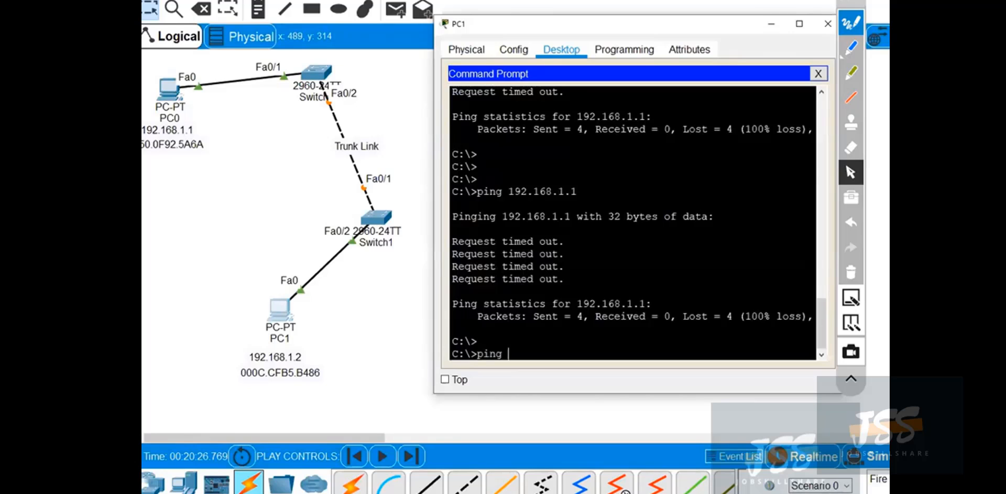
text(ping 192.168.1.1)
key(Return)
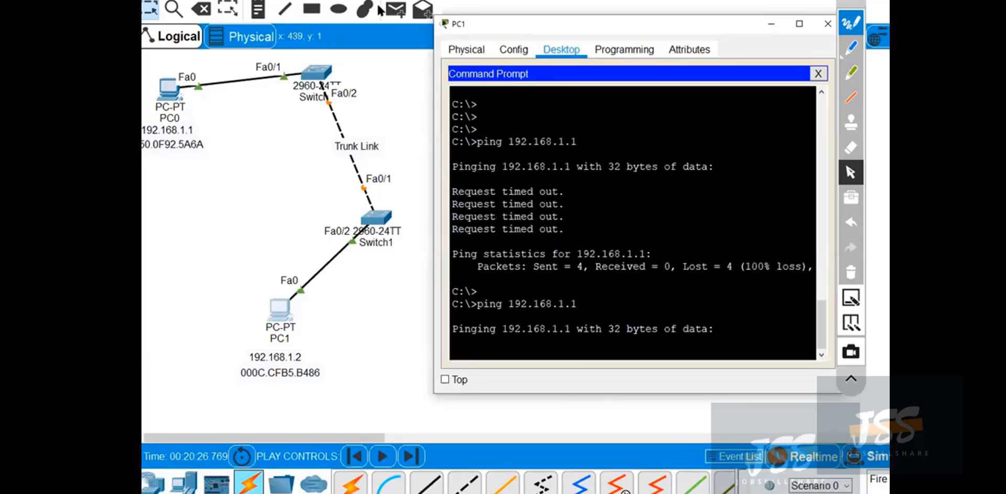
Show the simulation event list, close the PC1 window, and set the event filter to ICMP.
click(417, 99)
click(883, 454)
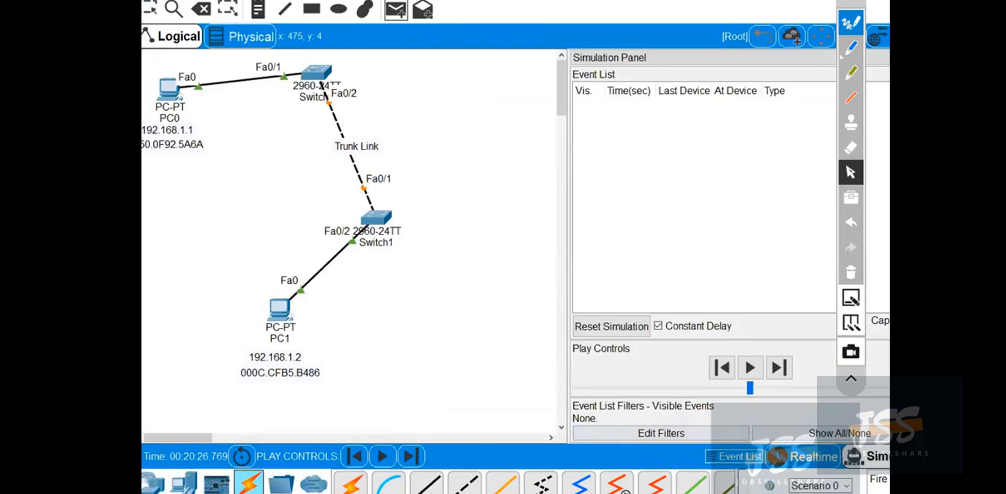
click(587, 451)
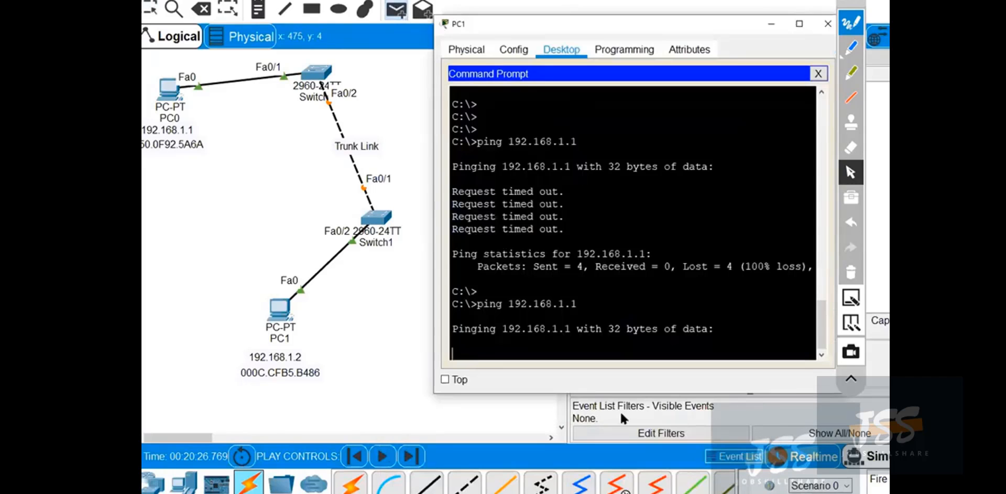
click(828, 24)
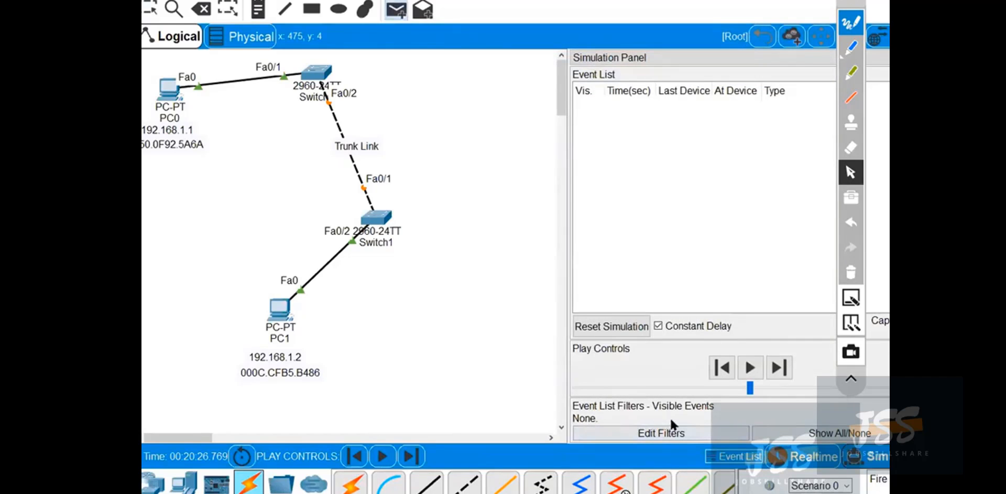
click(691, 433)
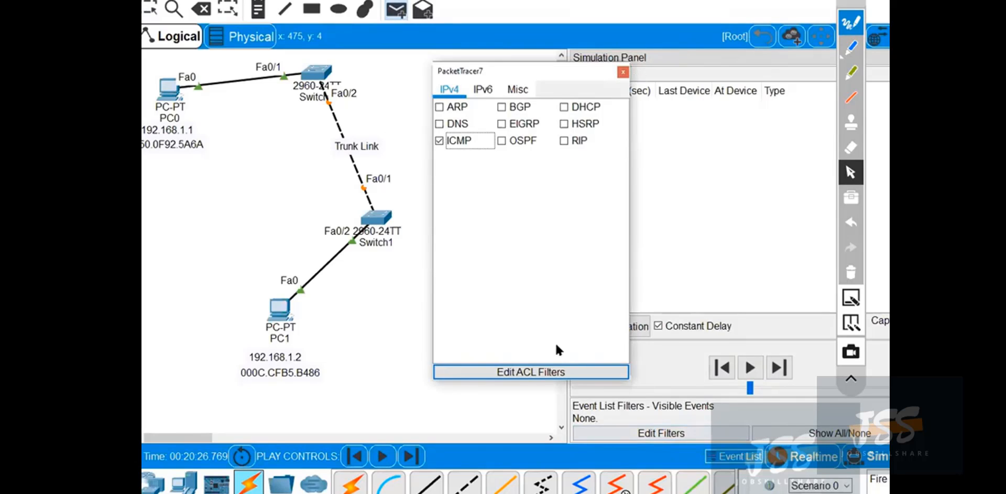
click(623, 73)
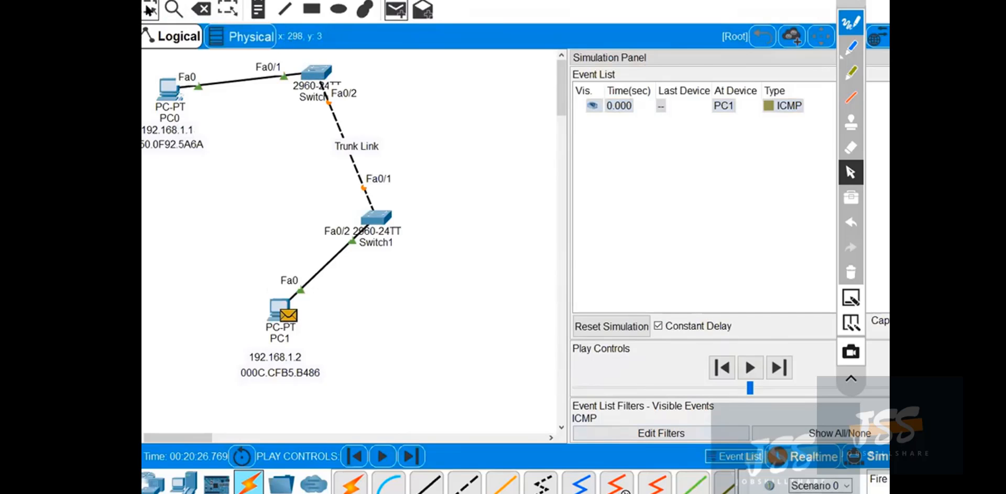
Reopen PC1's Command Prompt, check the pending ping to 192.168.1.1, and put the window away.
click(280, 305)
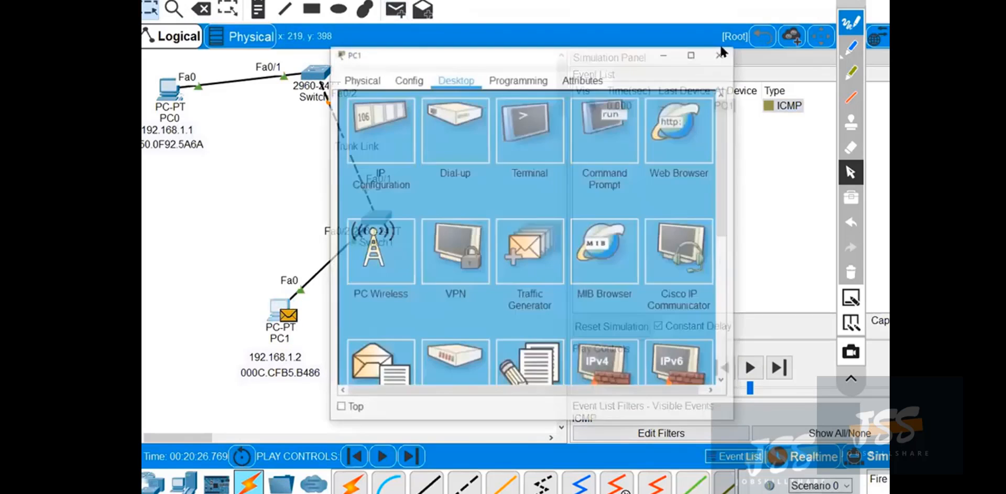
drag(564, 51, 689, 56)
click(731, 140)
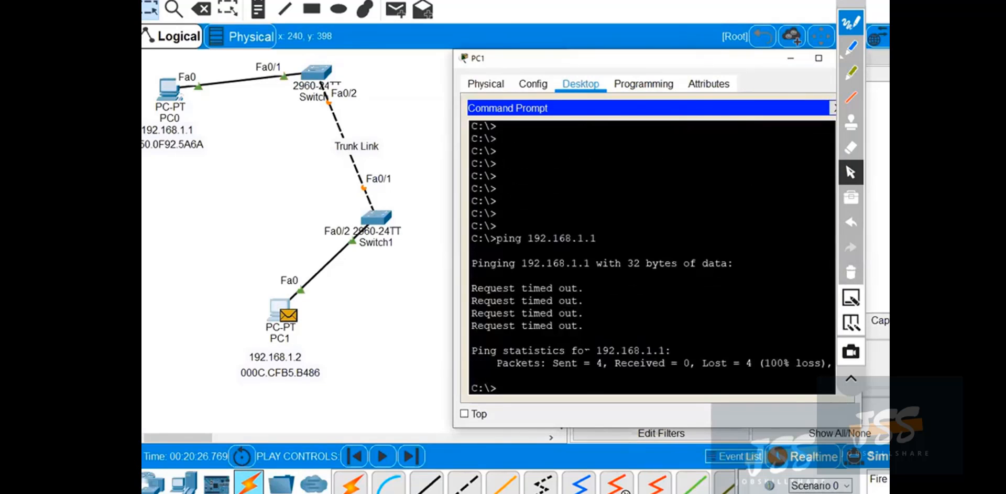
key(Up)
key(Return)
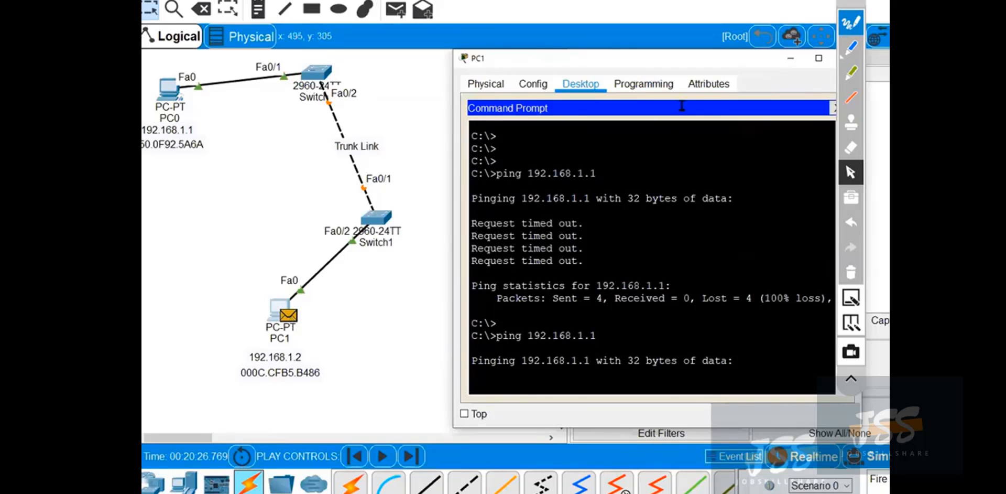
drag(742, 59, 653, 82)
click(706, 80)
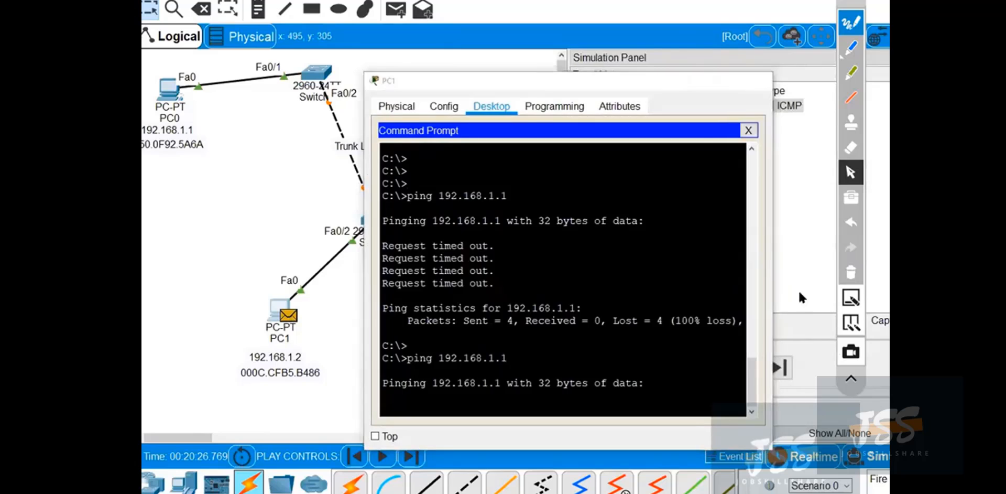
Advance PC1's ICMP frame one event to Switch1, then let the network run in Realtime and return to Simulation mode.
click(781, 367)
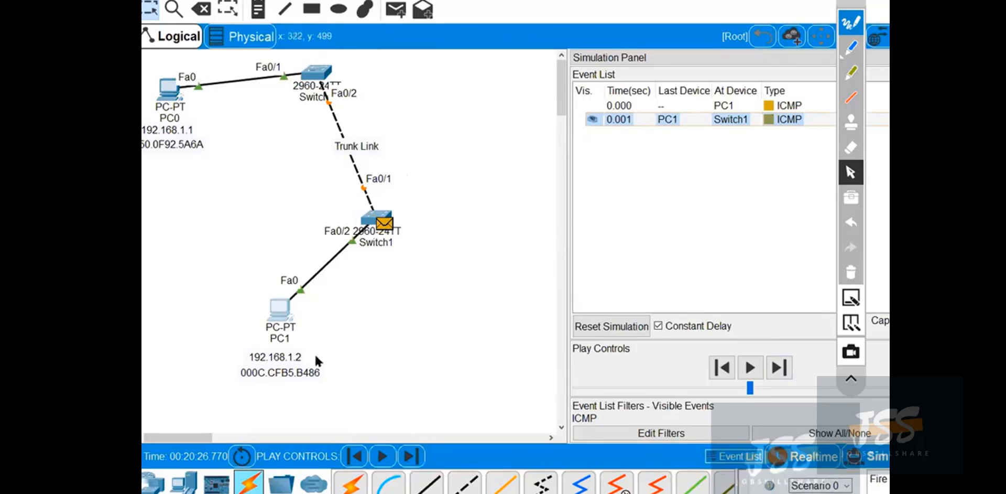
mouse_move(270, 330)
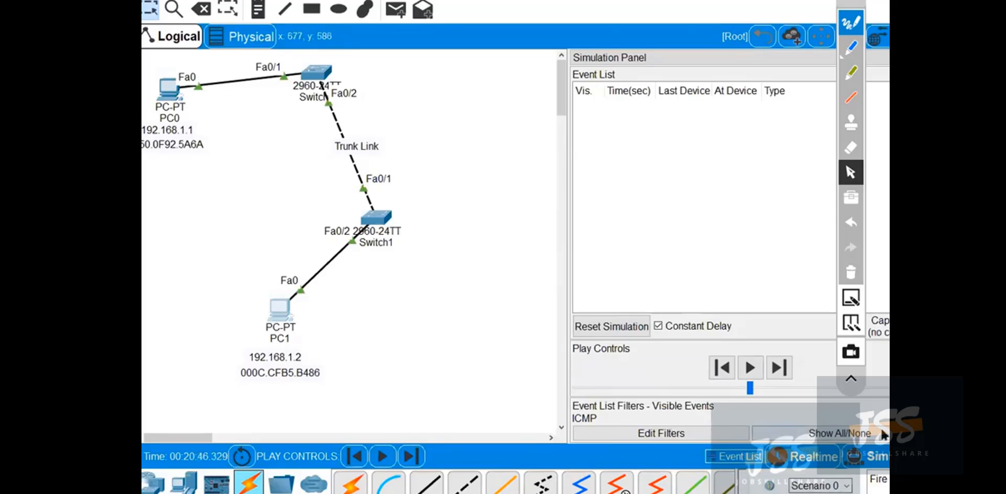
click(883, 434)
Hide the simulation event list and move the Trunk Link label clear of the cable between the two switches.
click(735, 456)
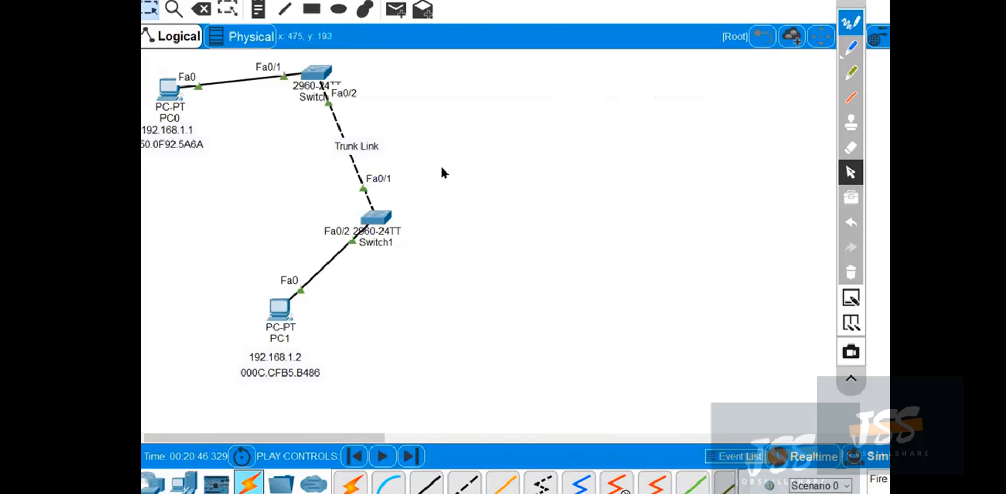
drag(373, 153, 399, 137)
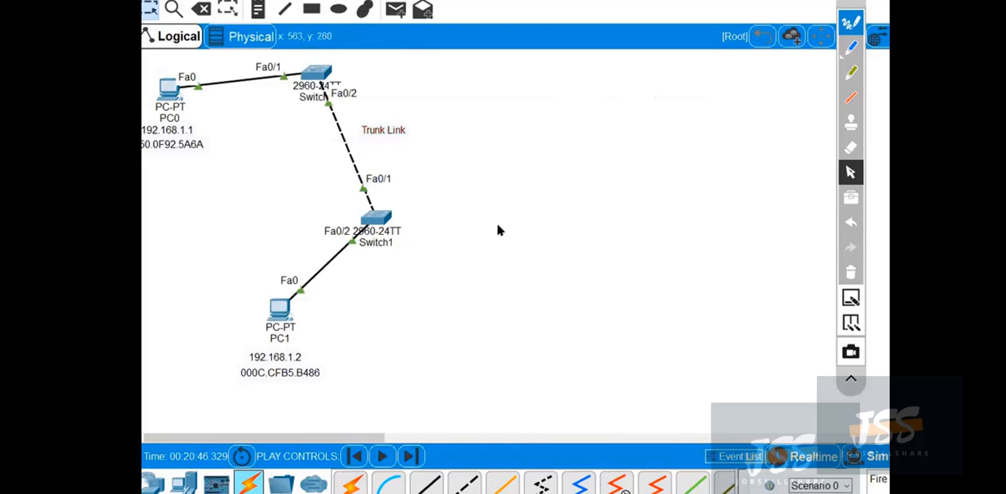
Reopen PC1's Command Prompt and start a new ping to 192.168.1.1.
click(280, 309)
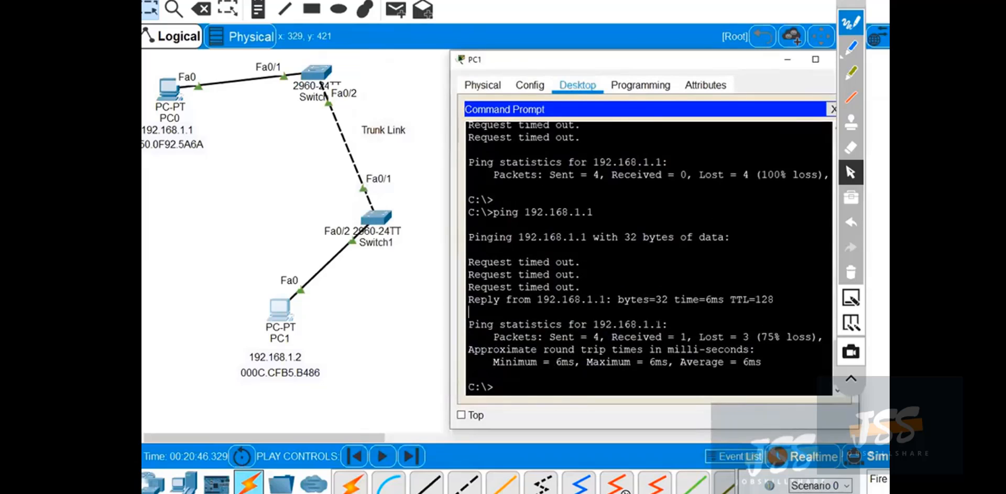
key(Return)
key(Return)
key(Return)
text(p)
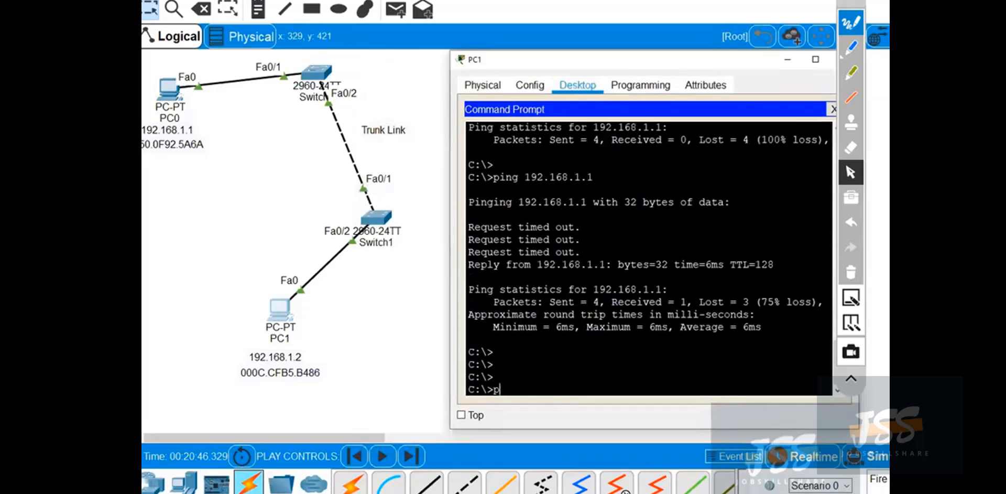
text(ing 192.168.1)
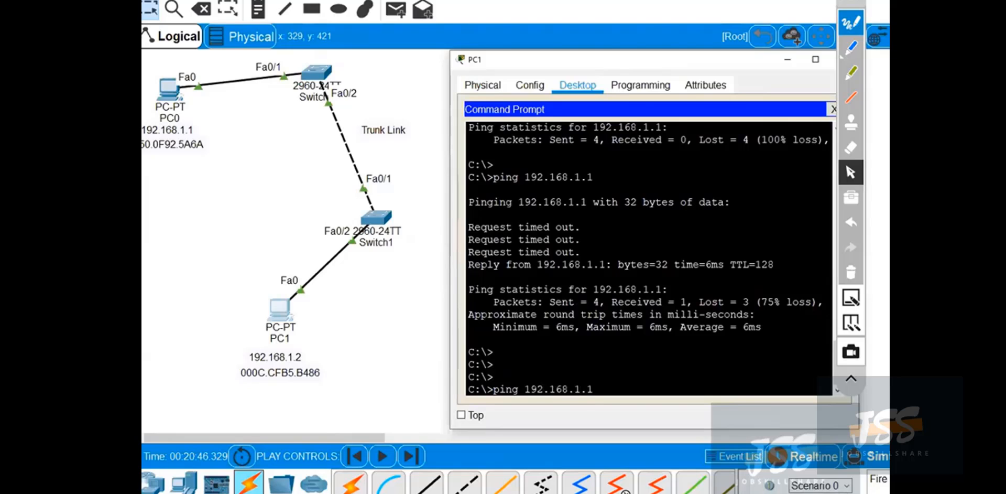
text(.1)
key(Return)
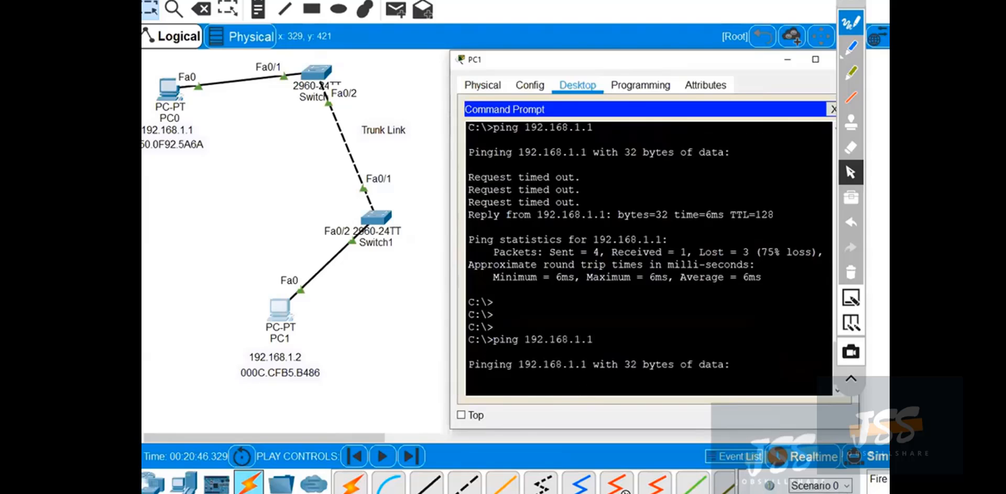
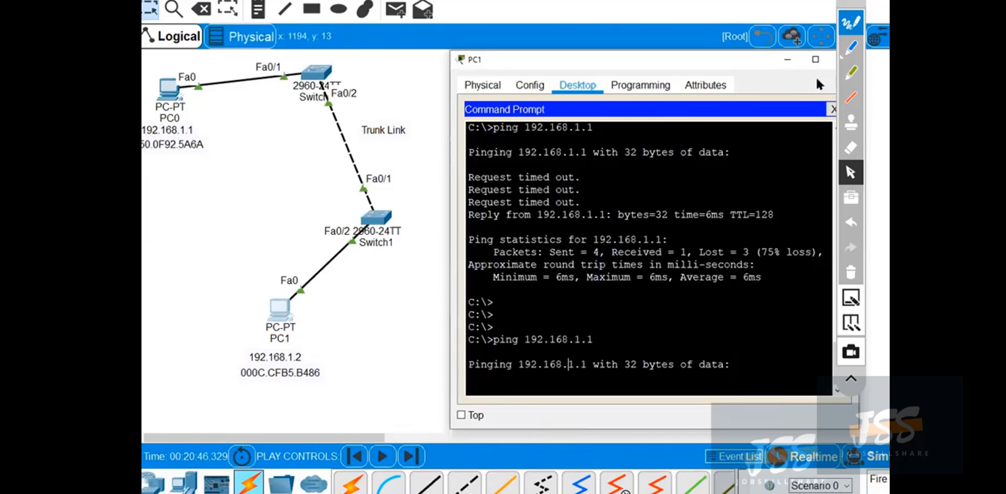
Put PC1's window away and open Switch1's CLI, placed clear of the topology.
drag(658, 52, 658, 52)
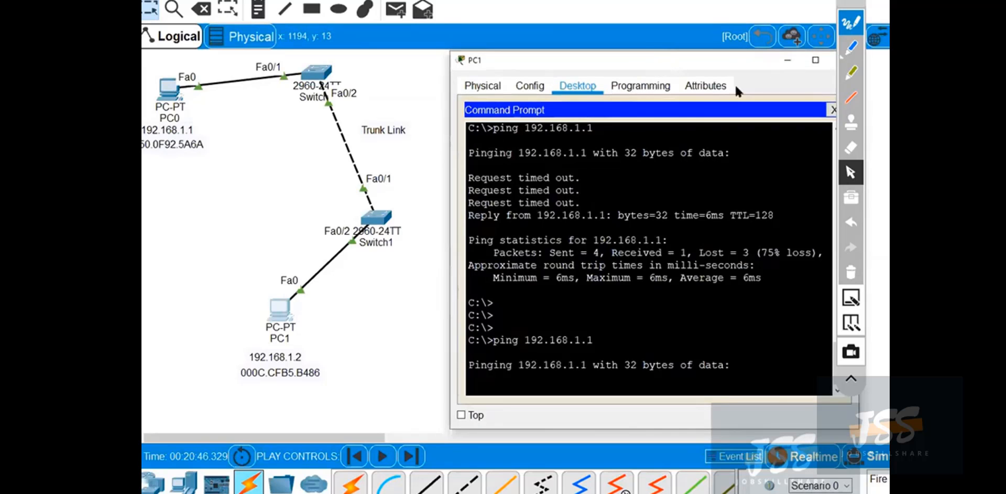
drag(735, 62, 614, 75)
click(728, 68)
click(372, 221)
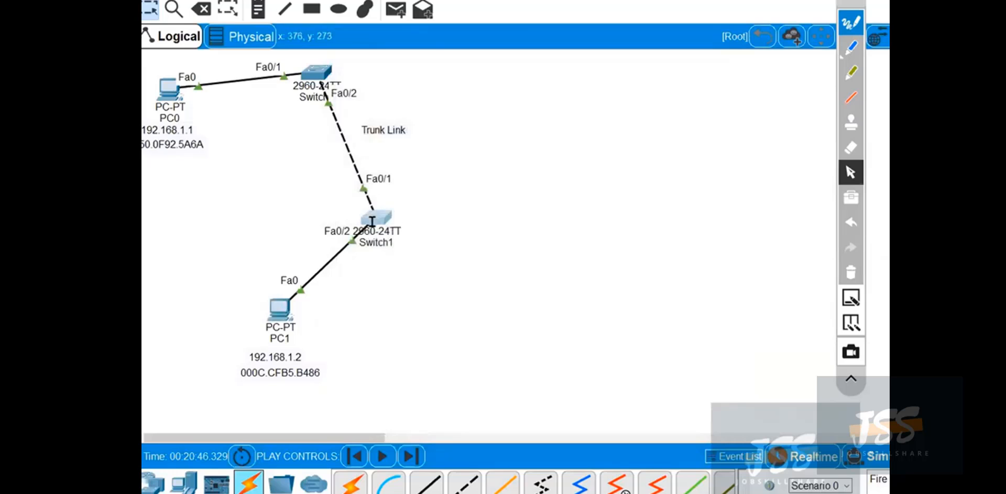
drag(546, 48, 739, 10)
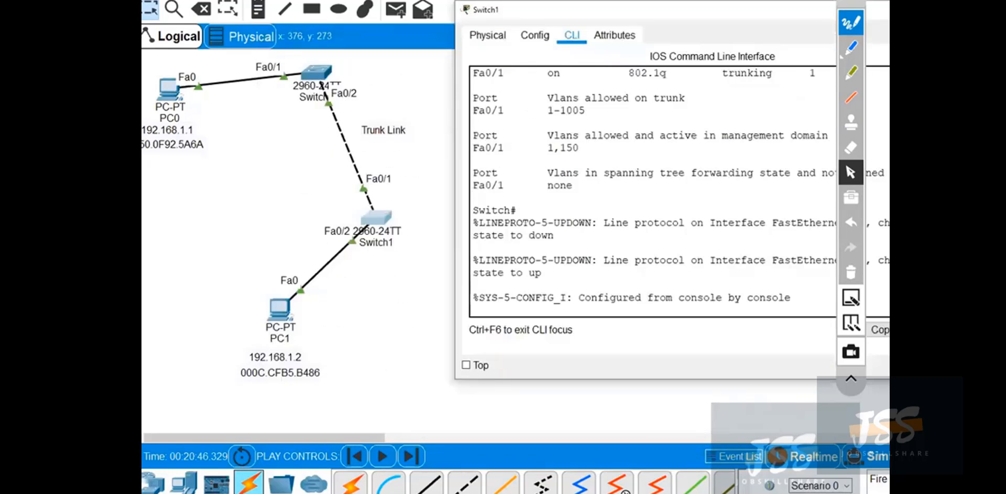
click(851, 379)
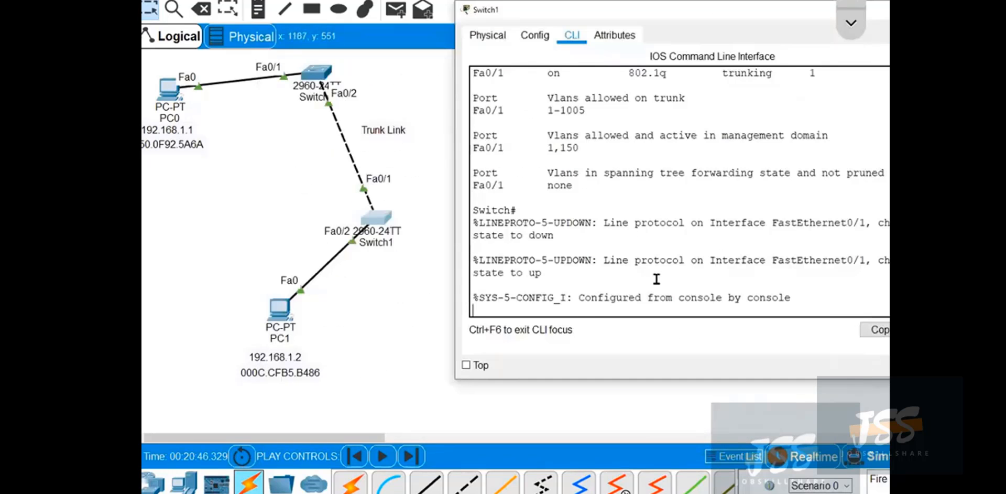
Run show vlan brief on Switch1 and check the status and port assigned to VLAN 150.
key(Return)
key(Return)
key(Return)
text(show vla)
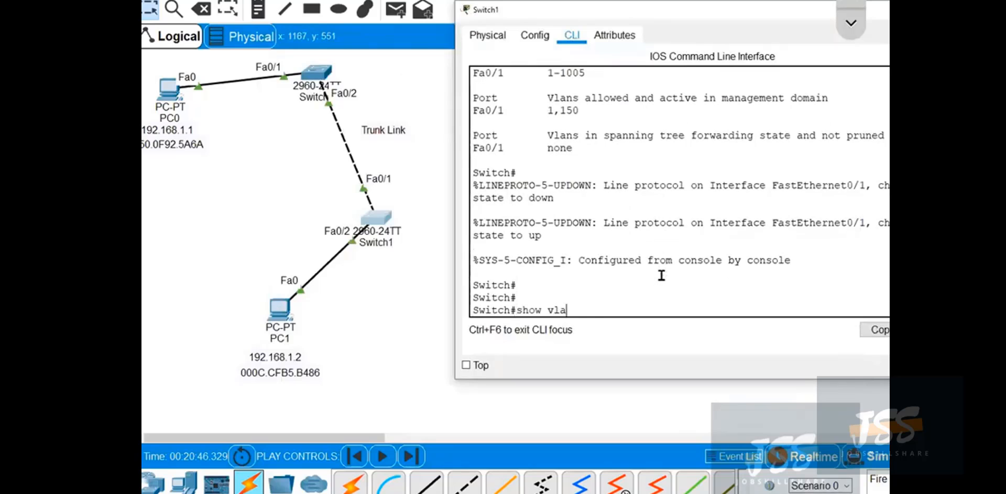
text(n brief)
key(Return)
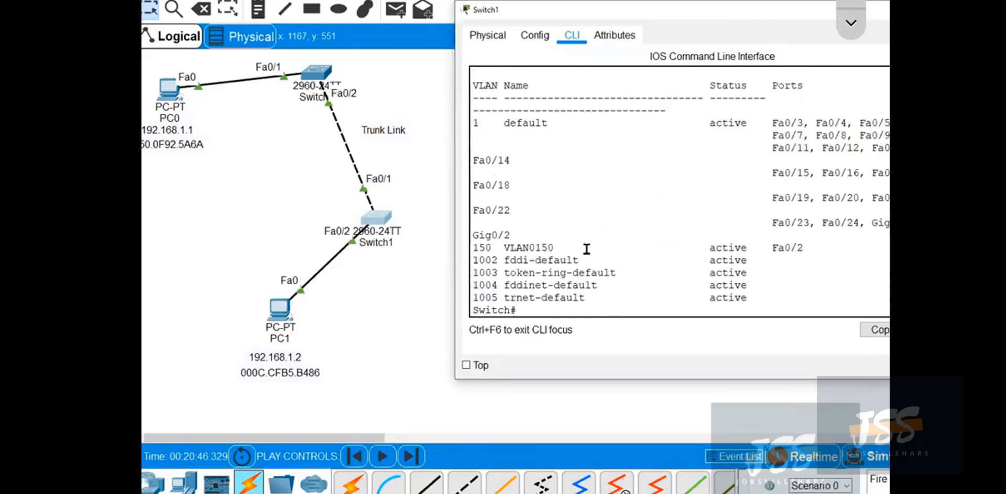
drag(554, 247, 473, 247)
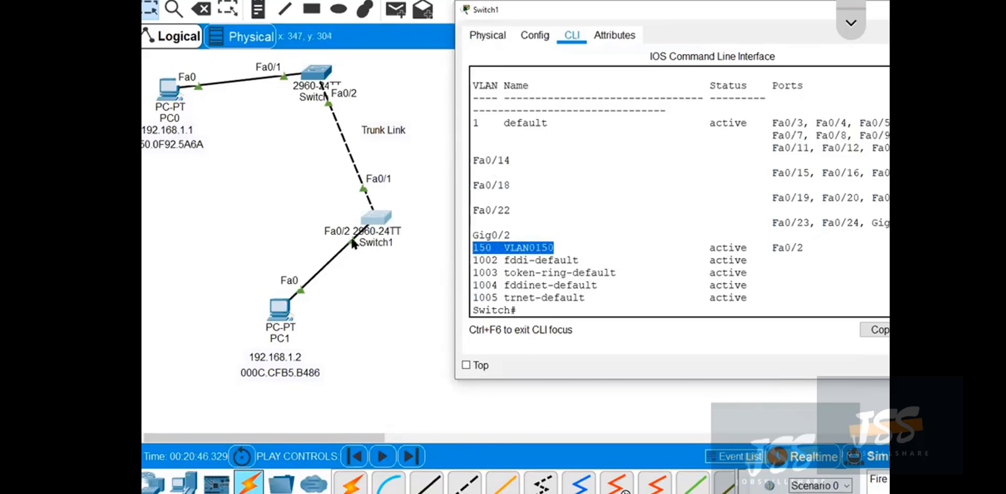
drag(809, 252, 678, 252)
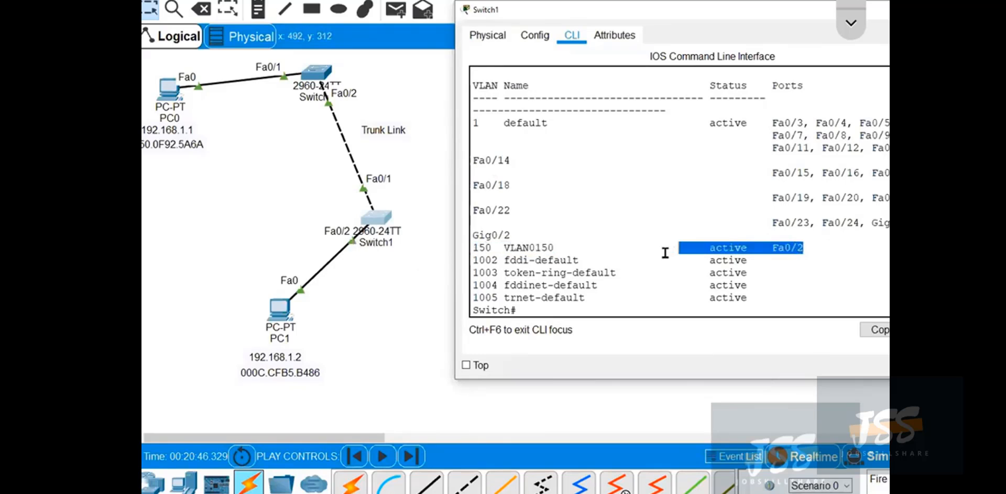
click(517, 254)
click(648, 261)
scroll(648, 261, down, 1)
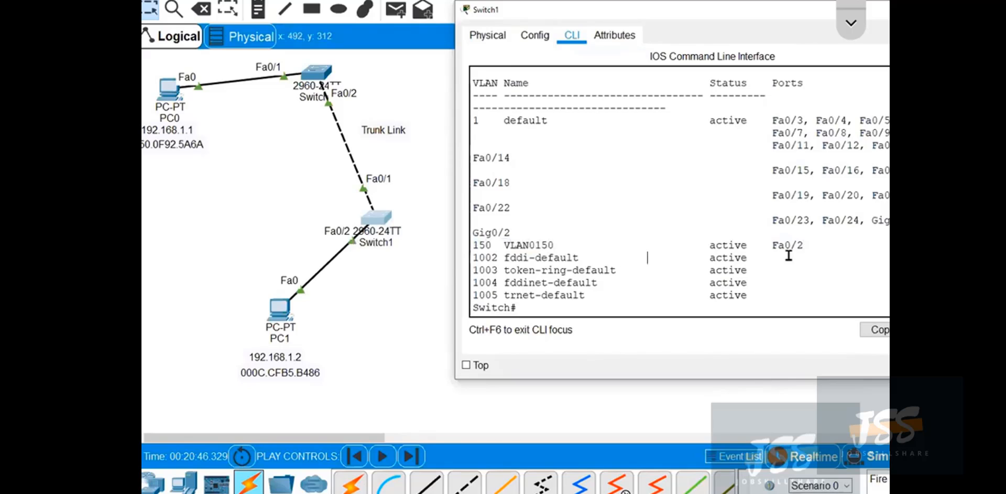
Run show interfaces trunk on Switch1 and check the VLANs allowed and active in the management domain.
text(itn)
key(Tab)
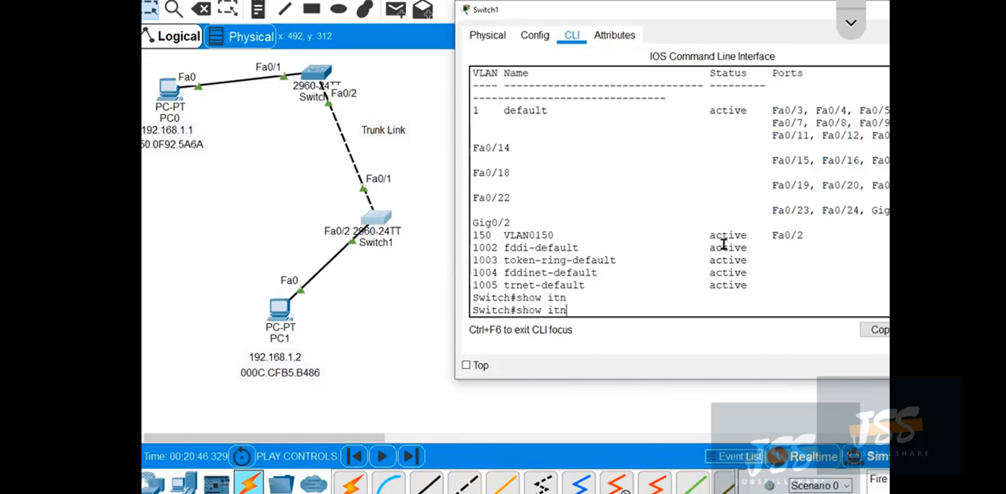
text(nt)
key(Tab)
text(tr)
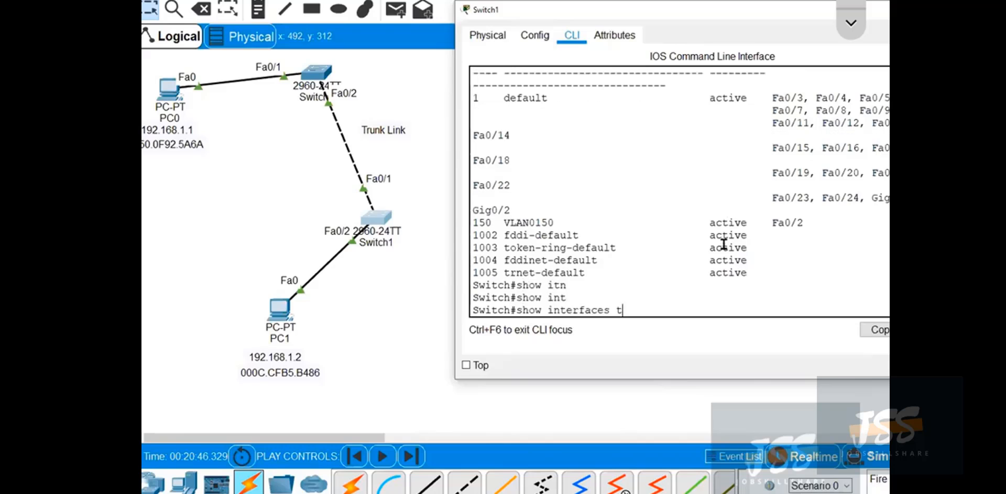
key(Tab)
key(Return)
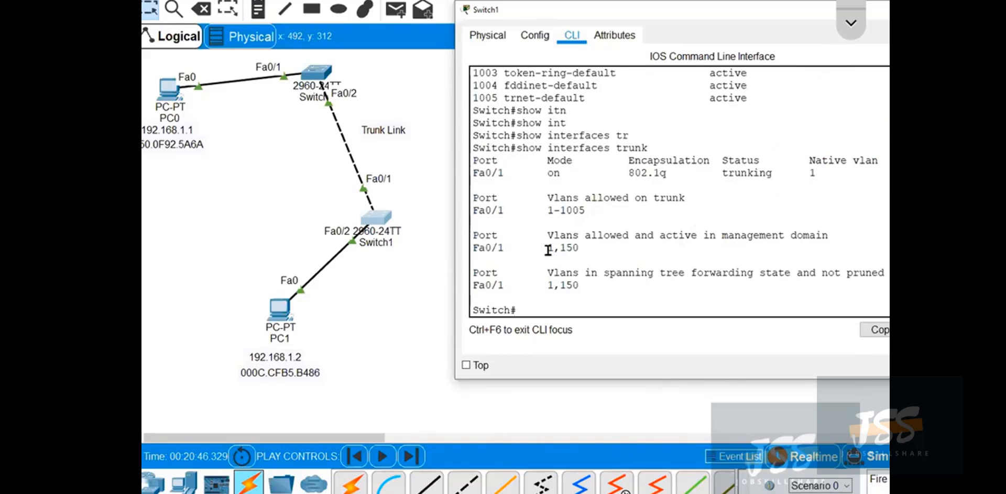
drag(548, 248, 579, 247)
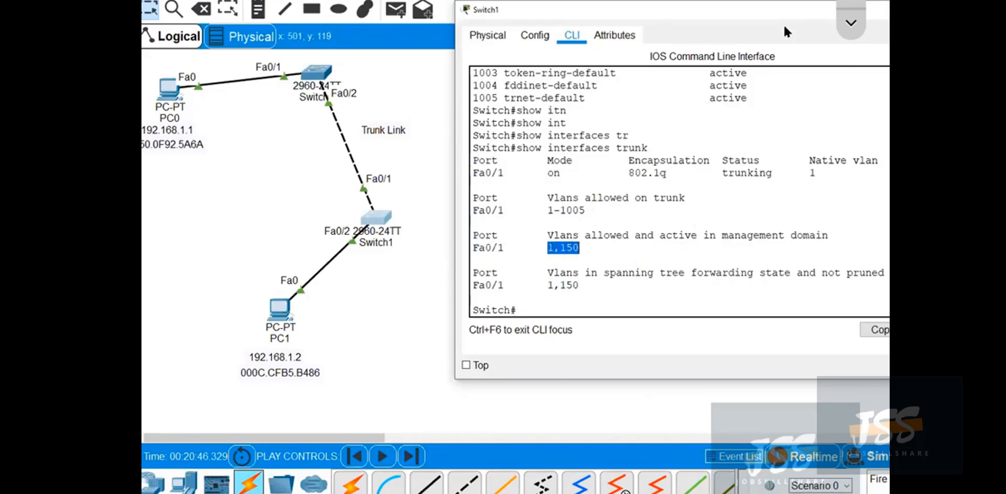
Put Switch1's window away and open Switch0's CLI, widened and placed beside the topology.
drag(785, 12, 660, 30)
click(833, 28)
click(318, 73)
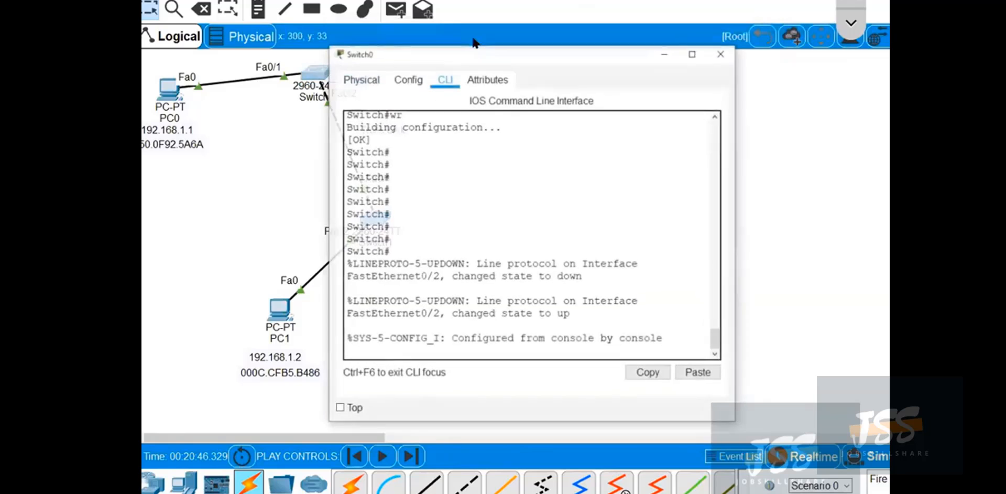
drag(476, 50, 595, 29)
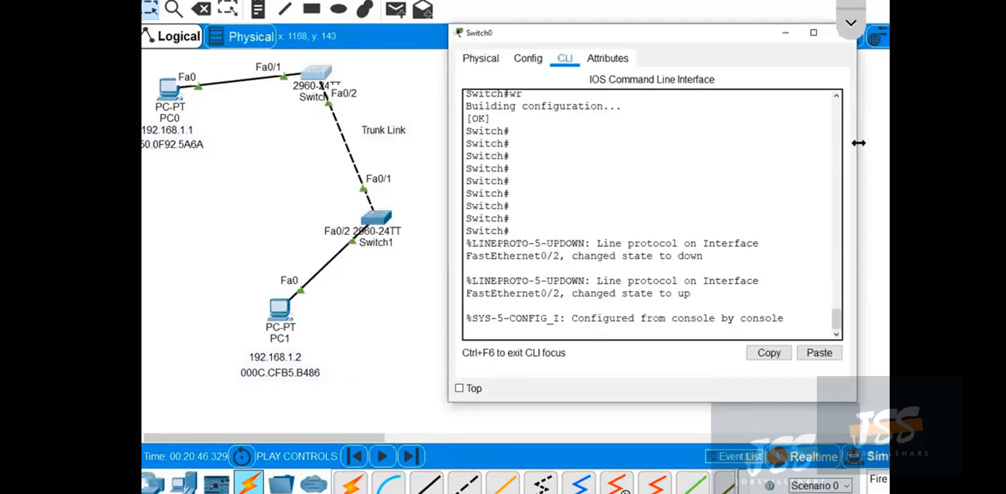
drag(842, 135, 890, 136)
drag(689, 30, 662, 3)
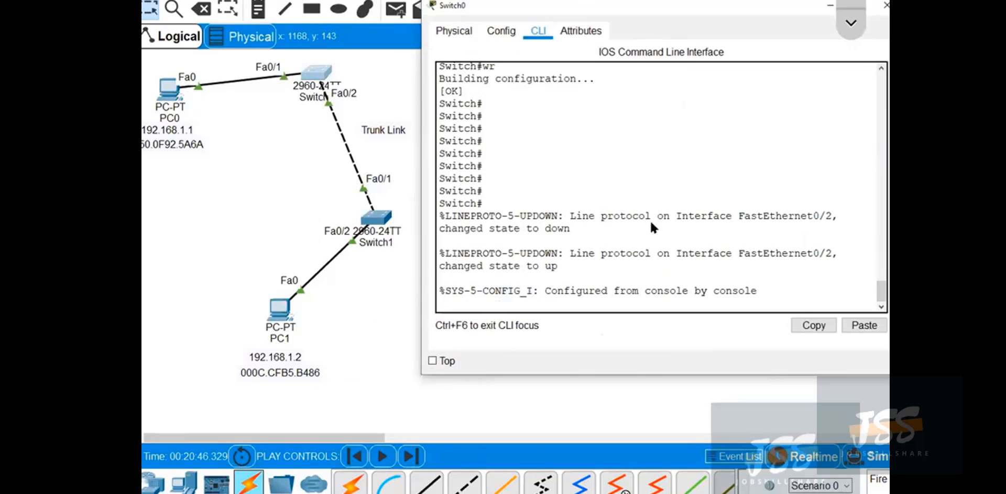
Run show vlan brief on Switch0.
click(652, 215)
key(Return)
key(Return)
text(sho)
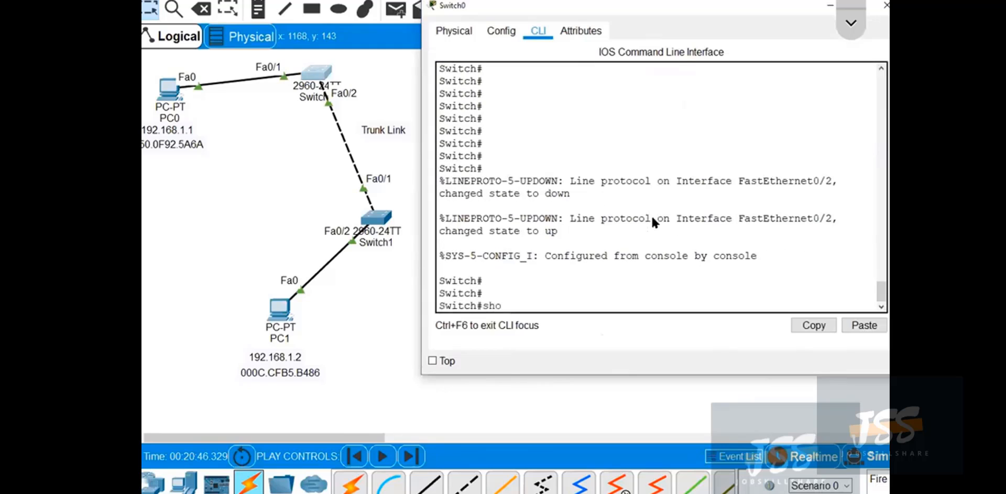
text(w vlan brief)
key(Return)
key(Return)
key(Return)
key(Return)
key(Return)
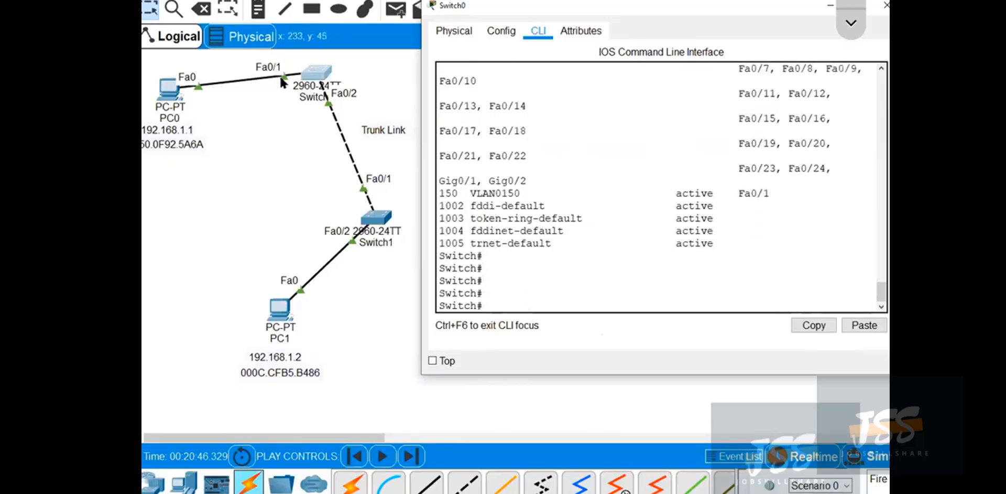
Check Switch0's VLAN 150 entry and widen the CLI window so the port list fits without wrapping.
drag(527, 194, 443, 194)
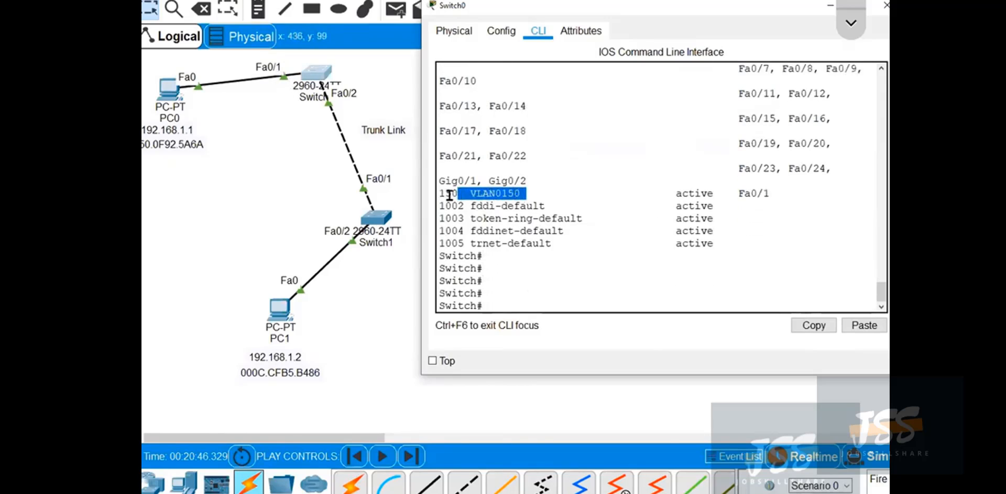
click(632, 194)
scroll(632, 194, up, 4)
scroll(667, 192, down, 2)
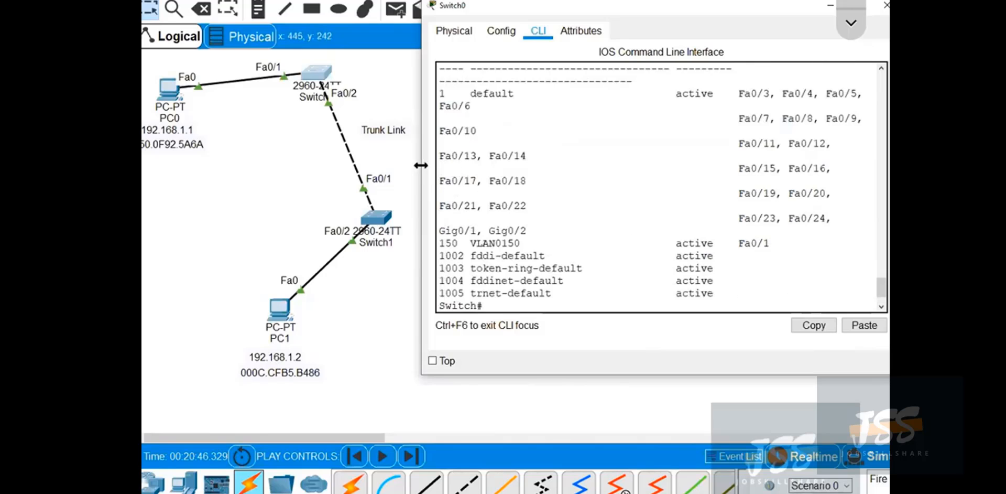
drag(421, 165, 364, 165)
scroll(754, 204, down, 2)
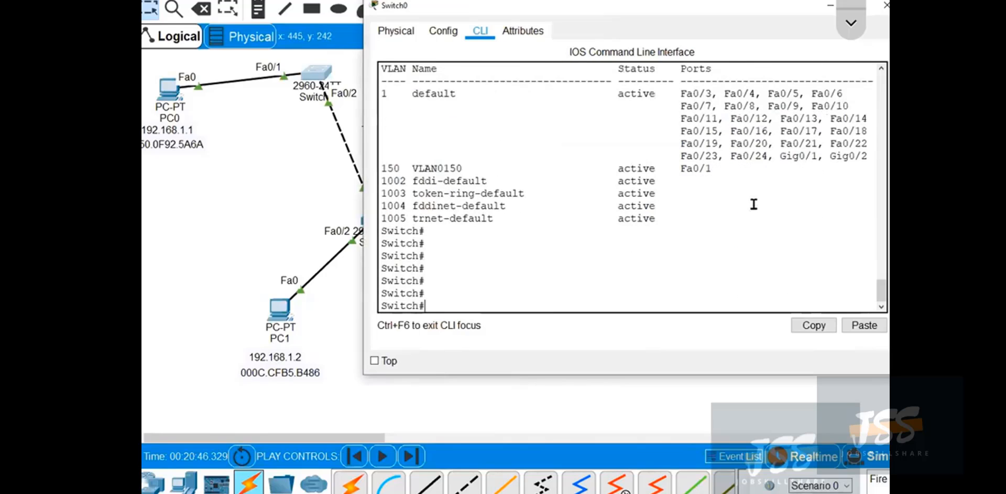
Run show interfaces trunk on Switch0, compare the output with the topology, and put the window away.
text(show int)
key(Tab)
text(tr)
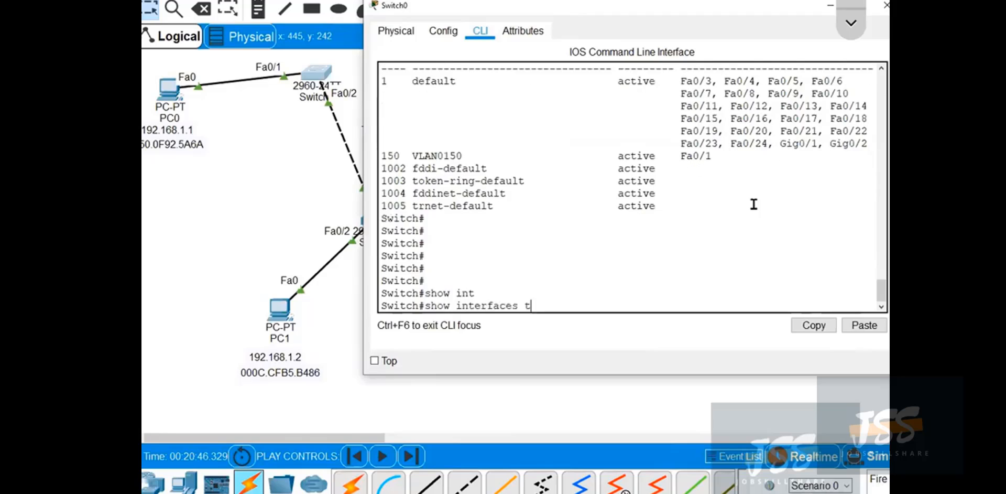
key(Tab)
key(Return)
key(Return)
key(Return)
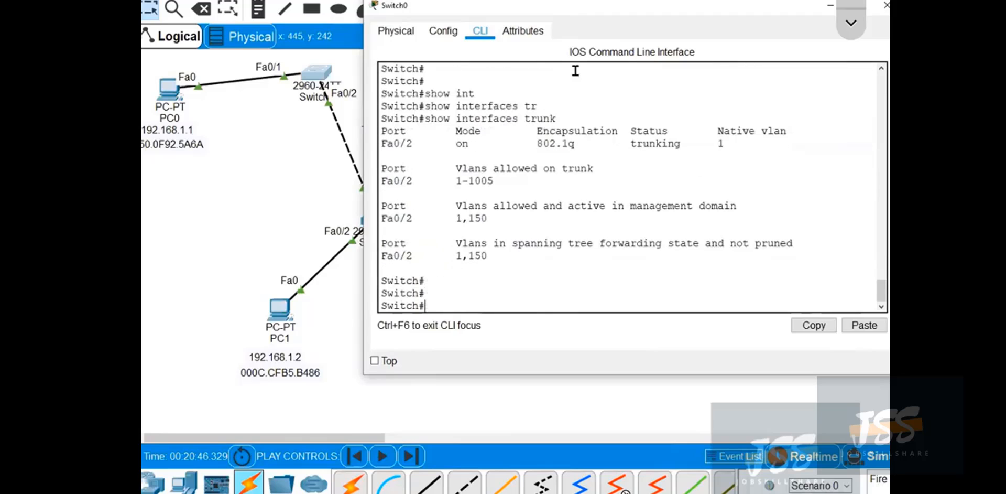
drag(618, 5, 717, 4)
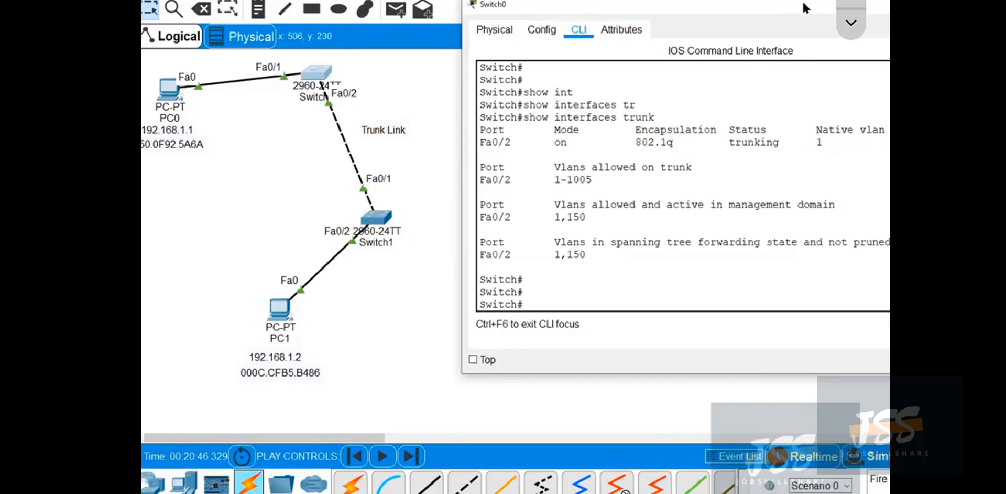
drag(697, 13, 471, 13)
click(764, 4)
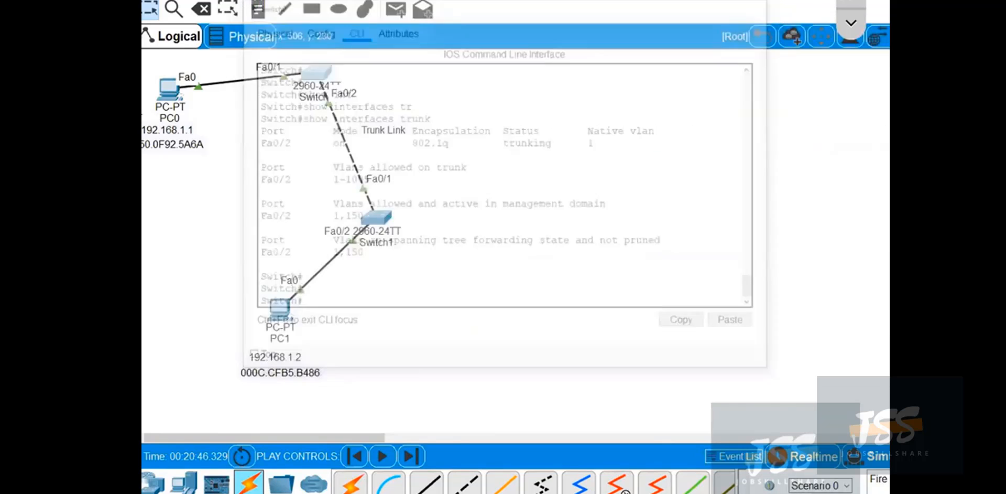
Check the IP configuration of PC0 and then of PC1.
click(169, 90)
click(382, 140)
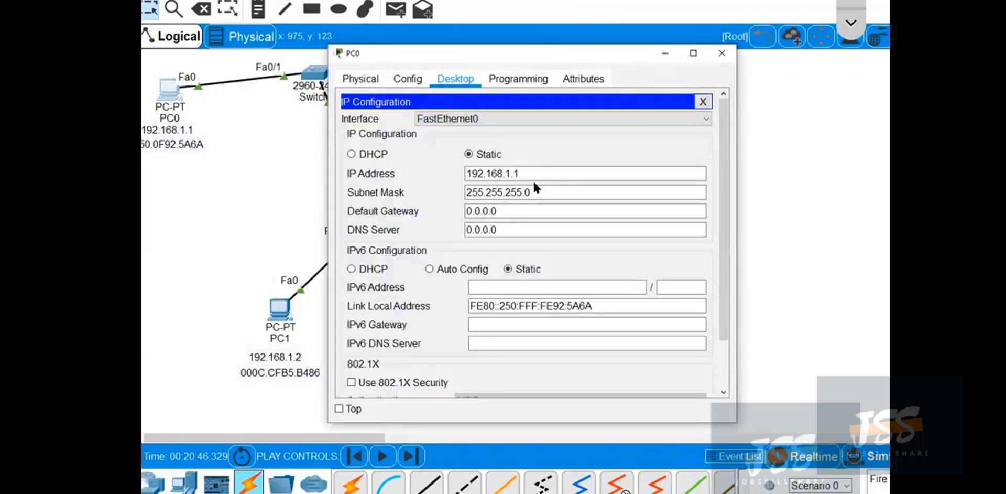
click(722, 53)
click(276, 304)
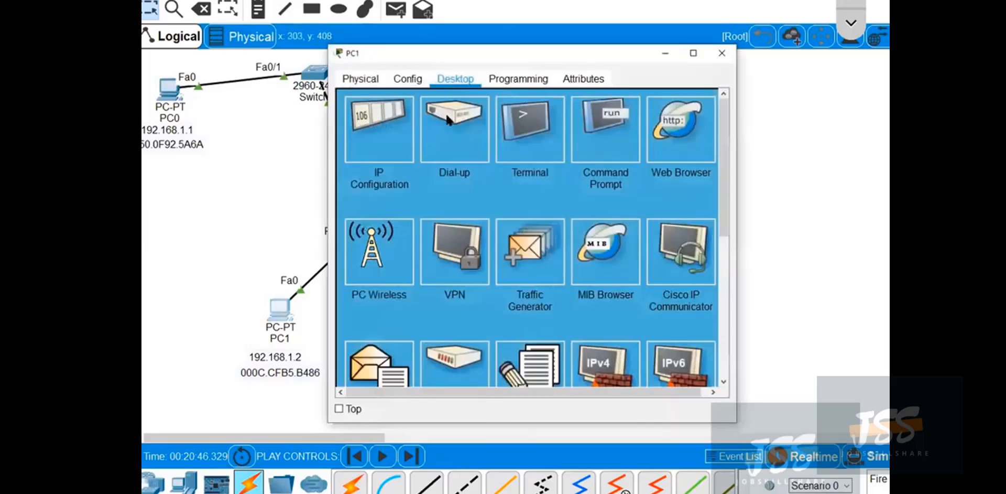
click(383, 135)
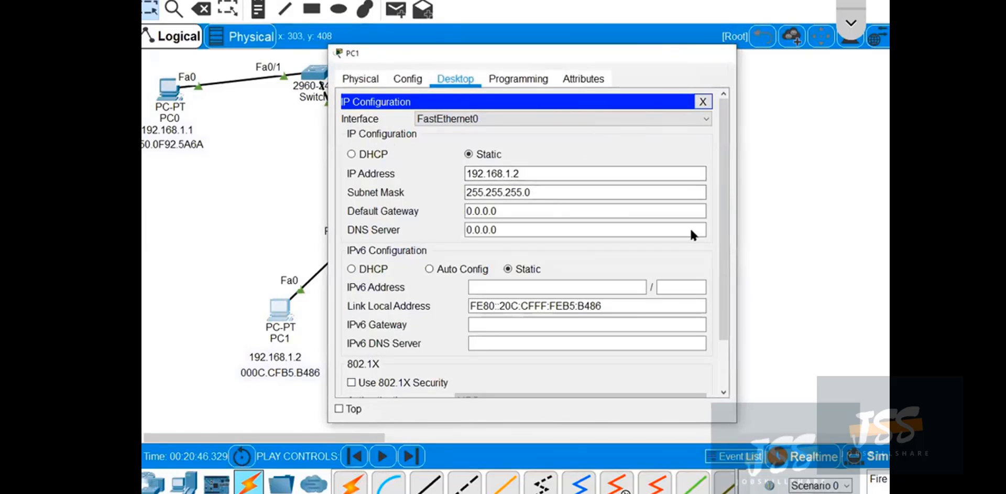
Show the simulation event list and set its filter to ICMP only.
click(766, 365)
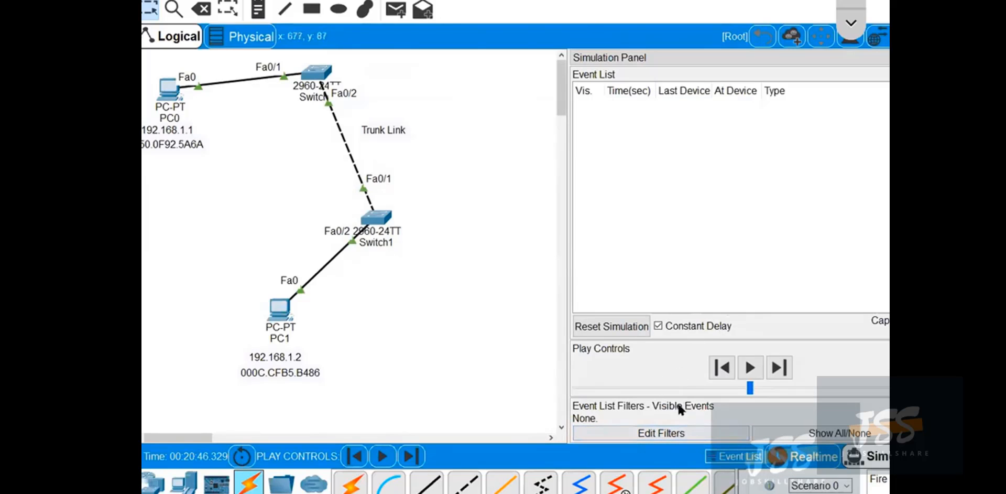
click(689, 434)
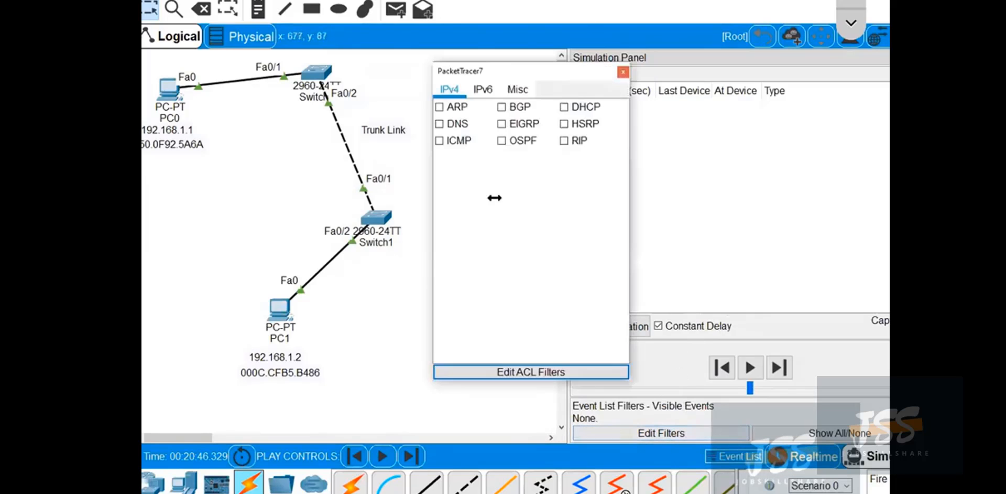
click(443, 139)
click(622, 73)
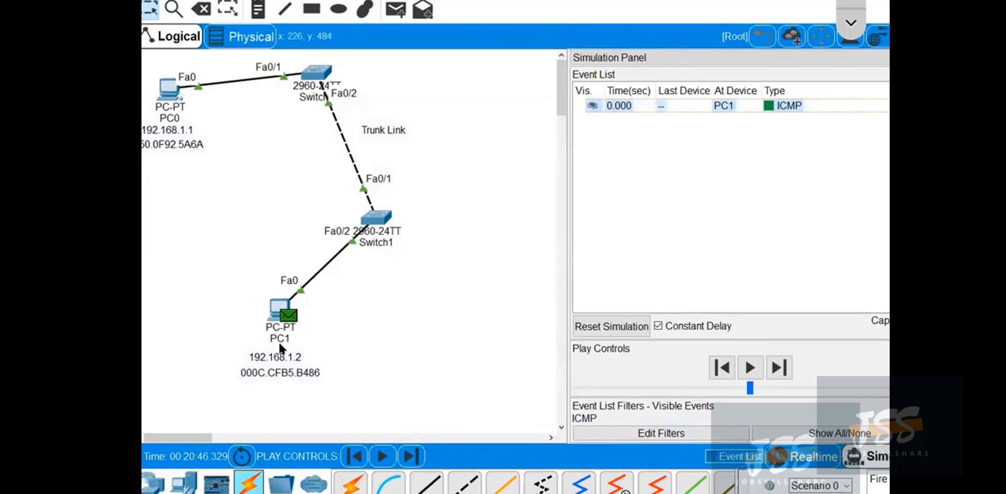
Advance the ICMP simulation event by event to follow the packet from PC1 to PC0 and back to PC1.
click(780, 369)
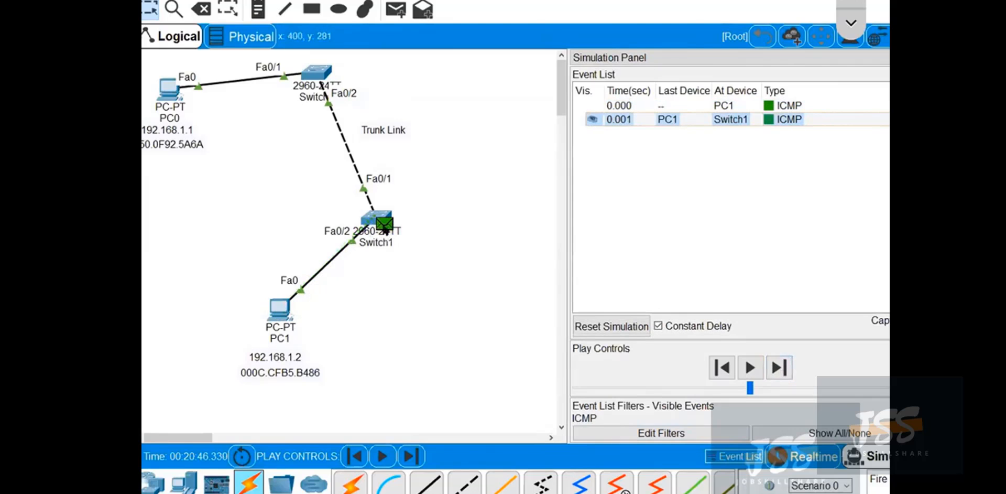
click(780, 369)
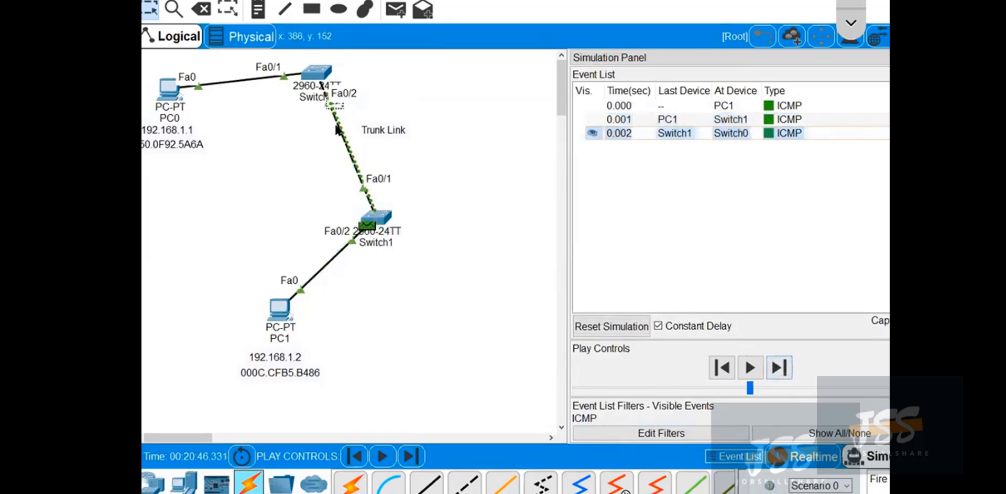
click(779, 367)
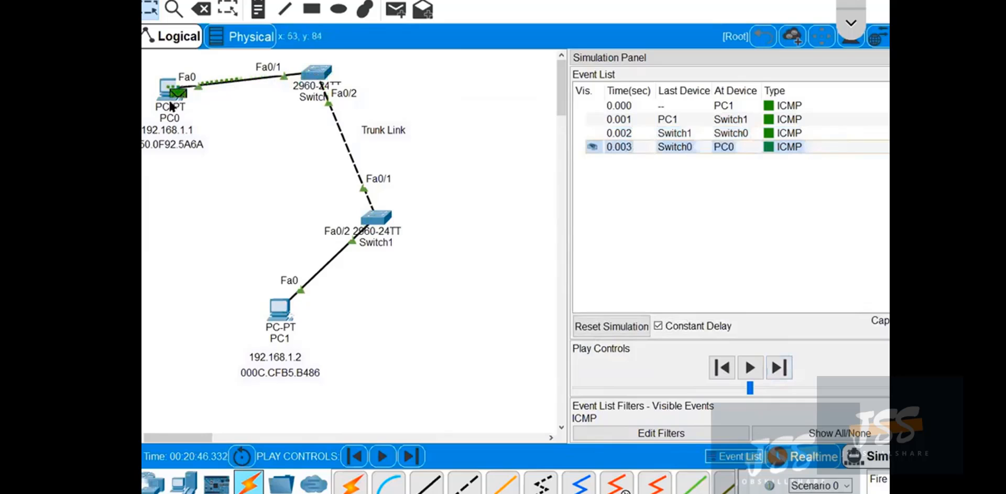
click(781, 370)
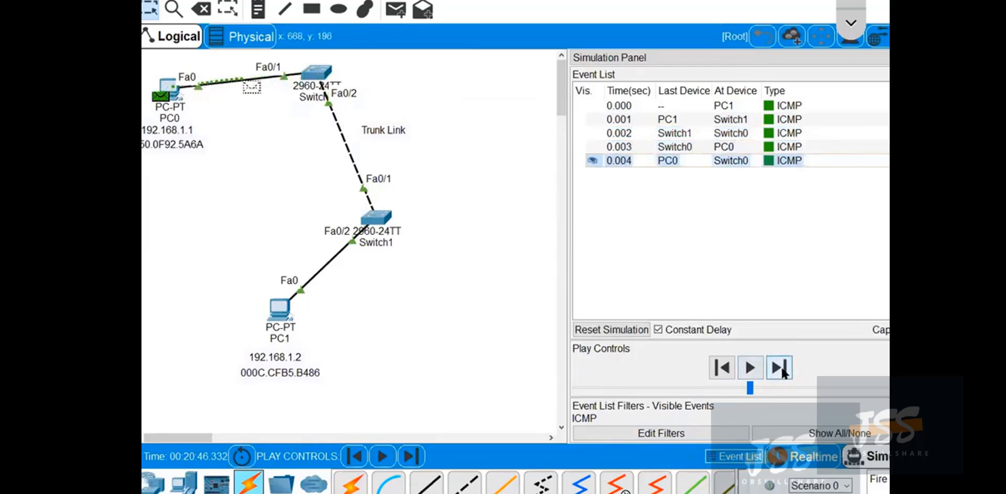
click(782, 371)
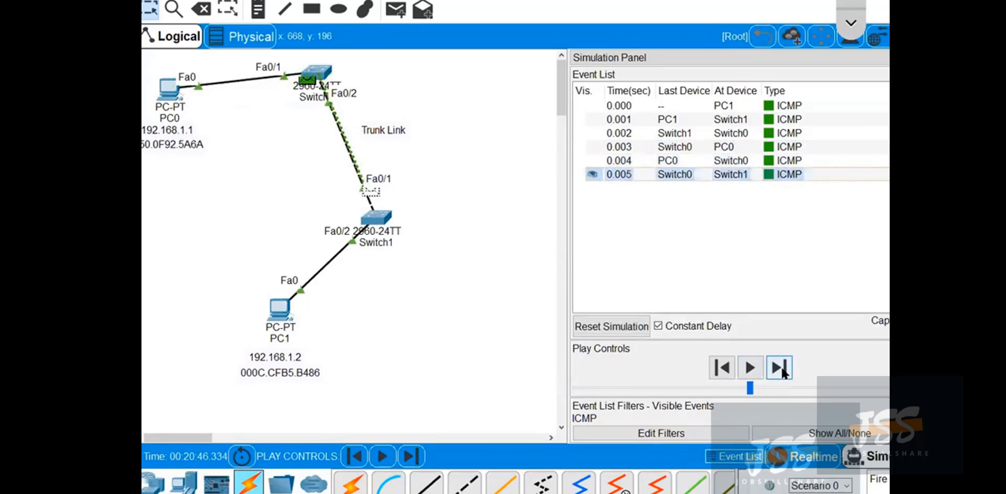
click(781, 370)
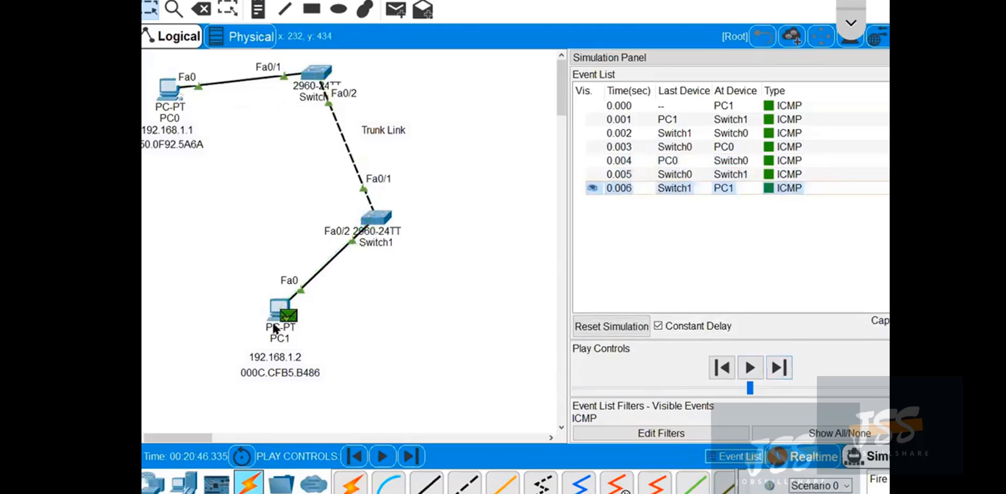
mouse_move(297, 317)
Clear the finished ICMP trace by switching to Realtime mode and back to Simulation mode.
click(924, 58)
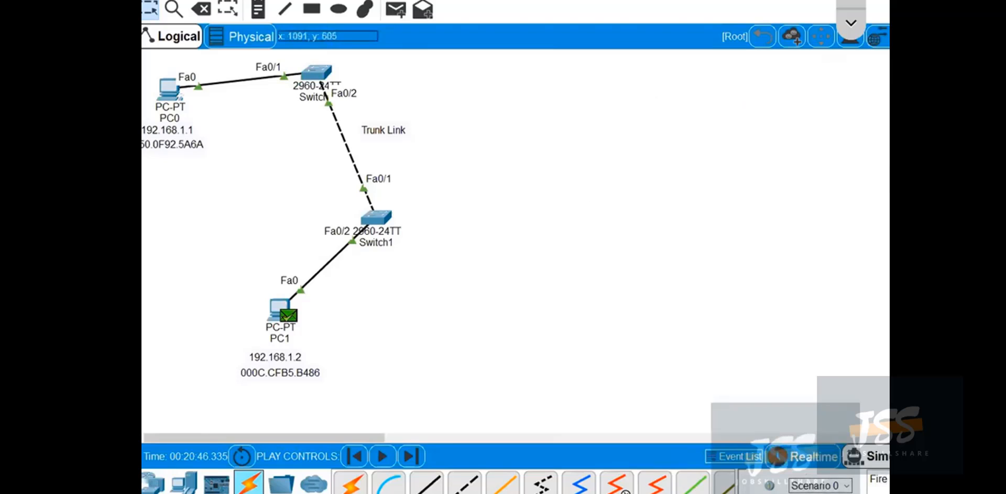
click(832, 457)
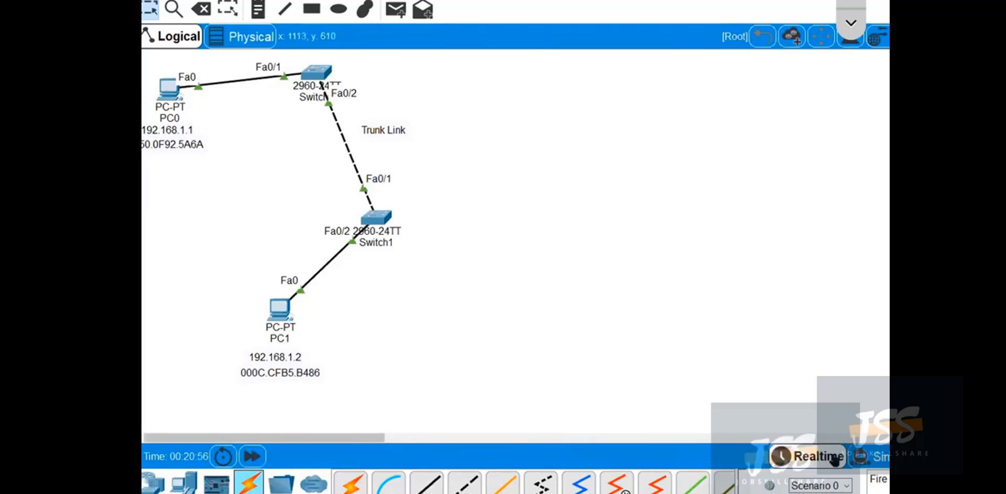
click(869, 456)
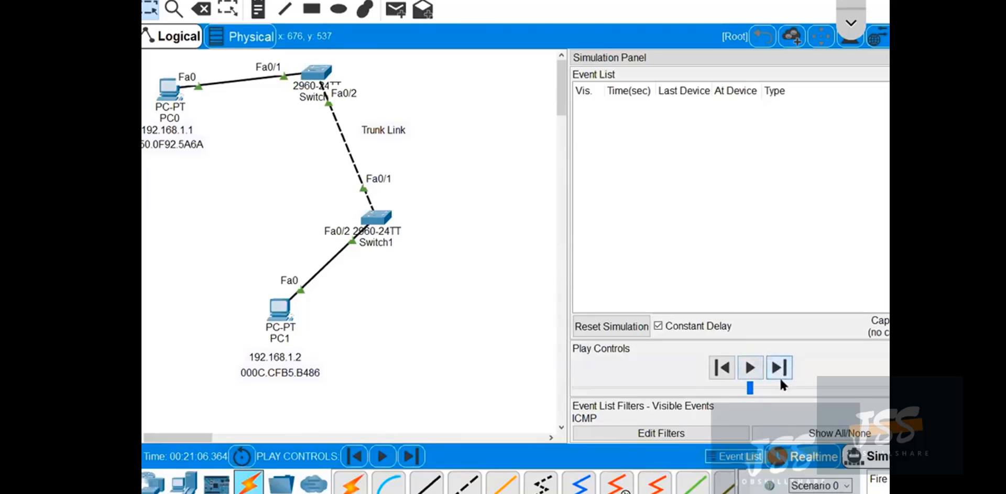
Add a simple PDU from PC1 to PC0 and advance it event by event until it reaches Switch0.
click(396, 9)
click(287, 317)
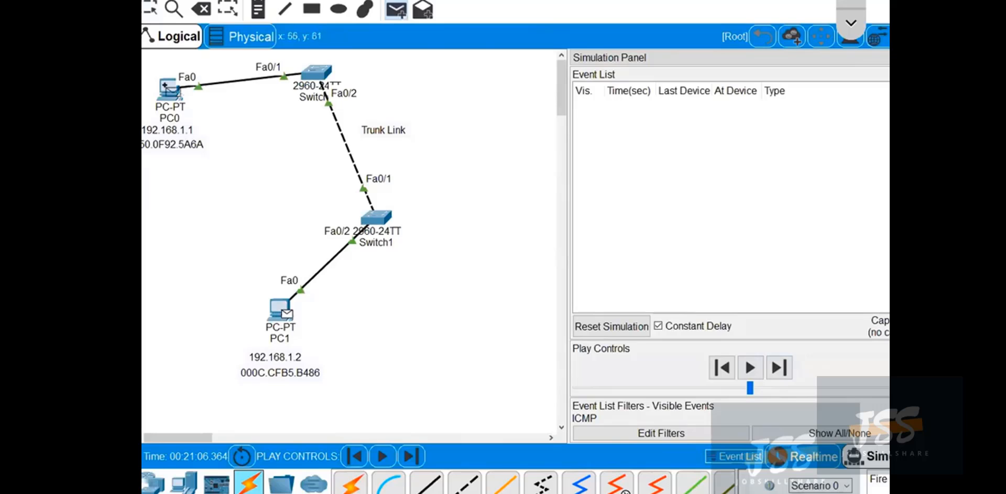
click(169, 89)
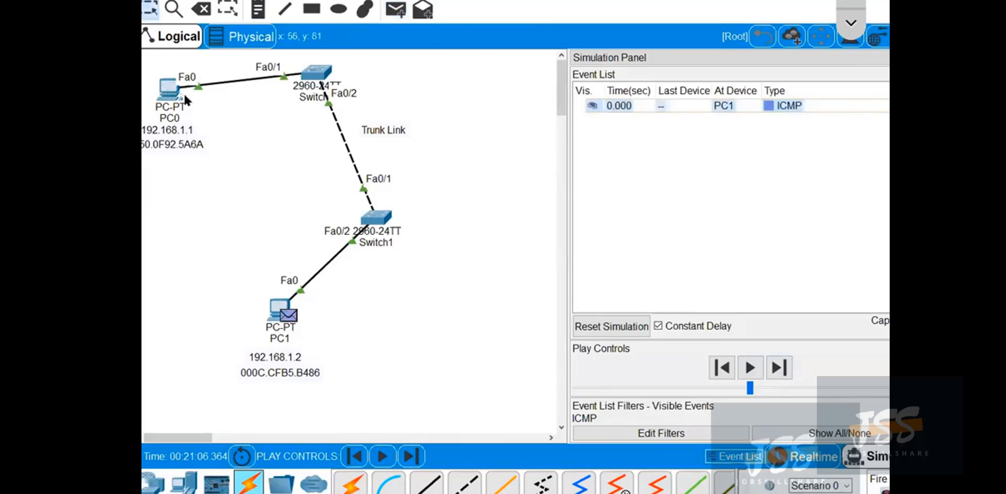
click(779, 369)
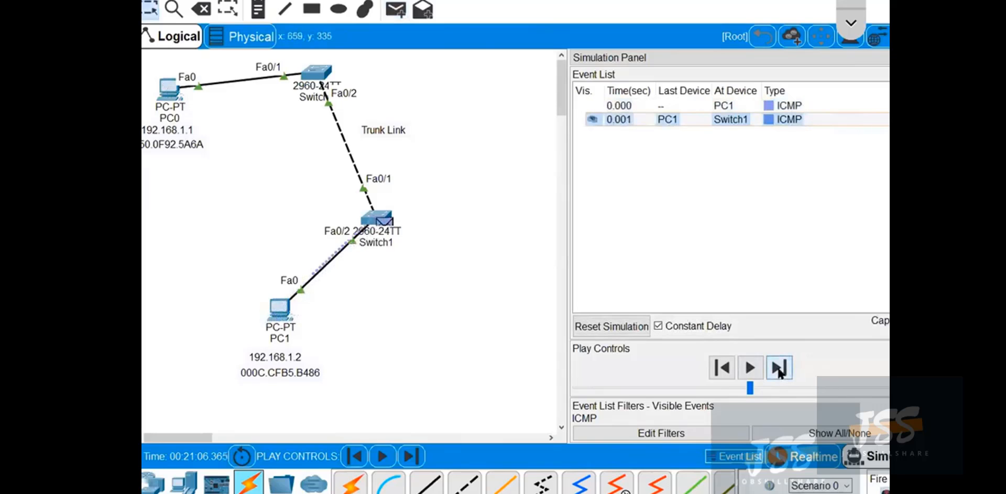
click(779, 369)
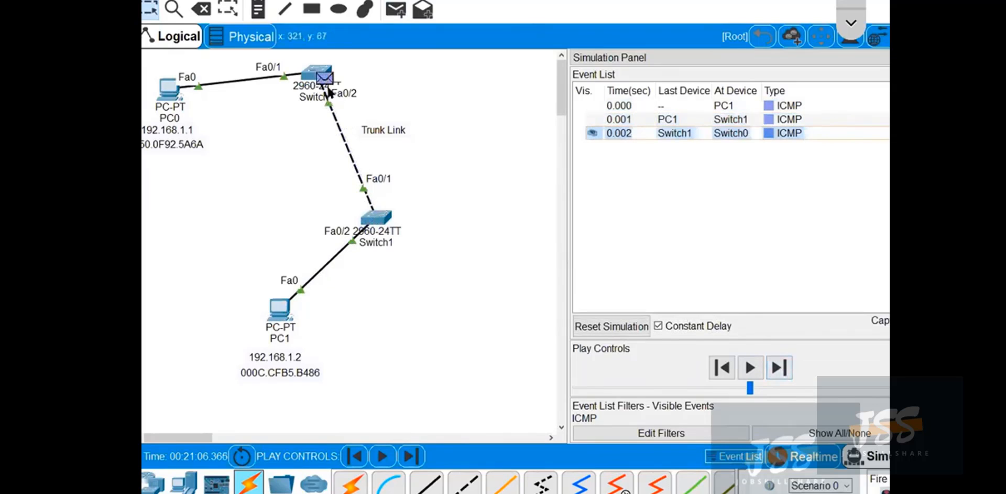
Inspect the inbound PDU details of the packet at Switch0 in a repositioned and widened information window.
click(325, 79)
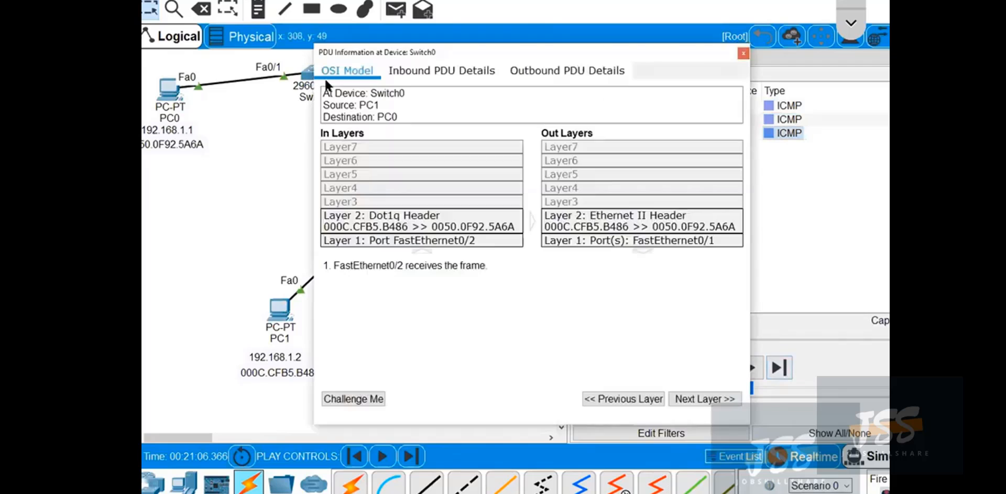
drag(592, 50, 476, 10)
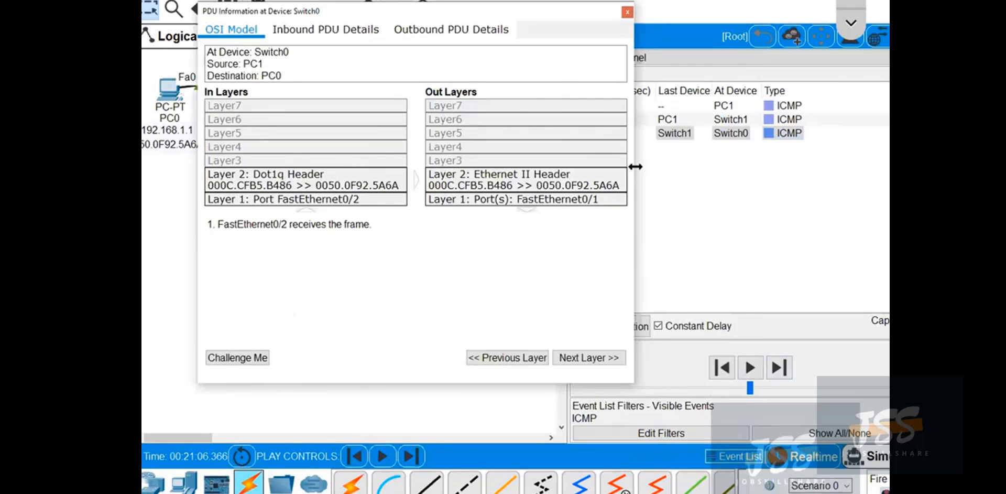
drag(636, 166, 889, 167)
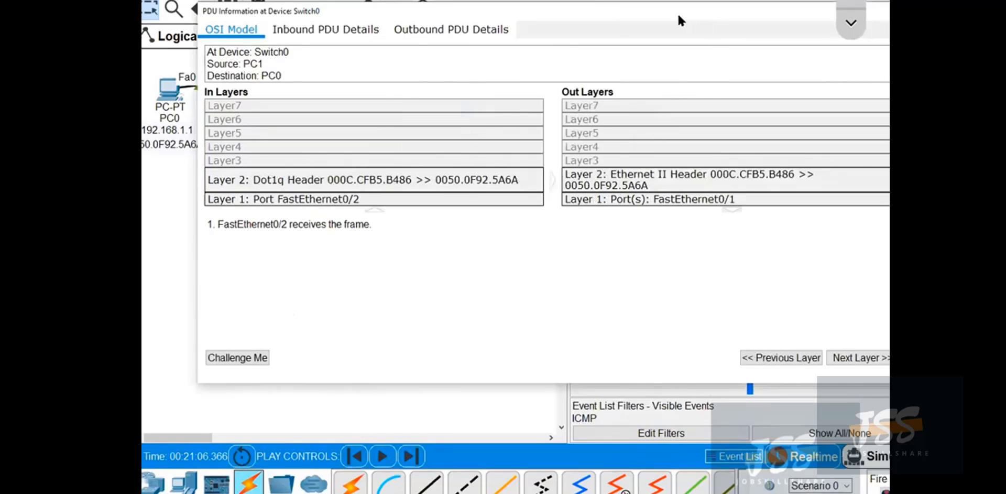
drag(680, 21, 658, 34)
click(301, 45)
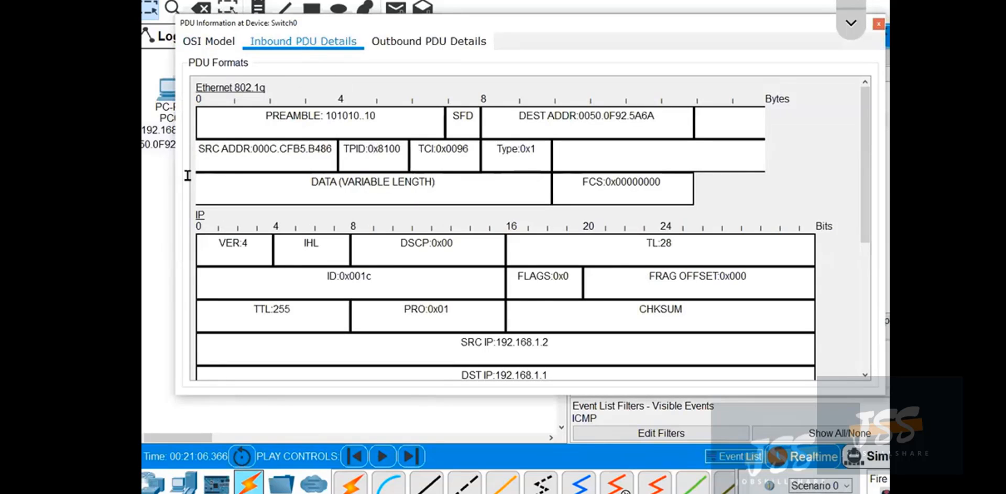
Circle the Ethernet 802.1q heading with the blue annotation pen and handwrite a note beside it.
click(853, 21)
click(851, 47)
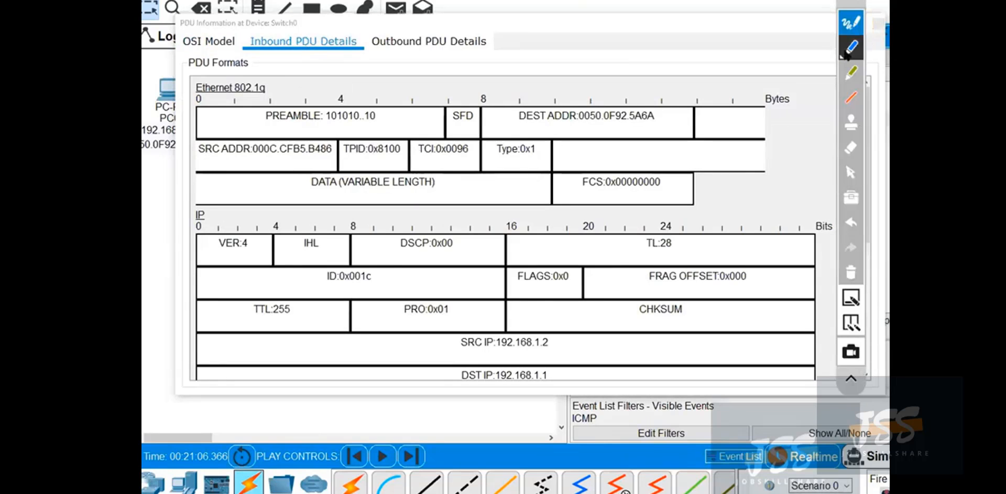
mouse_move(229, 80)
mouse_down()
mouse_move(190, 89)
mouse_move(218, 98)
mouse_move(236, 78)
mouse_move(256, 99)
mouse_move(264, 77)
mouse_up()
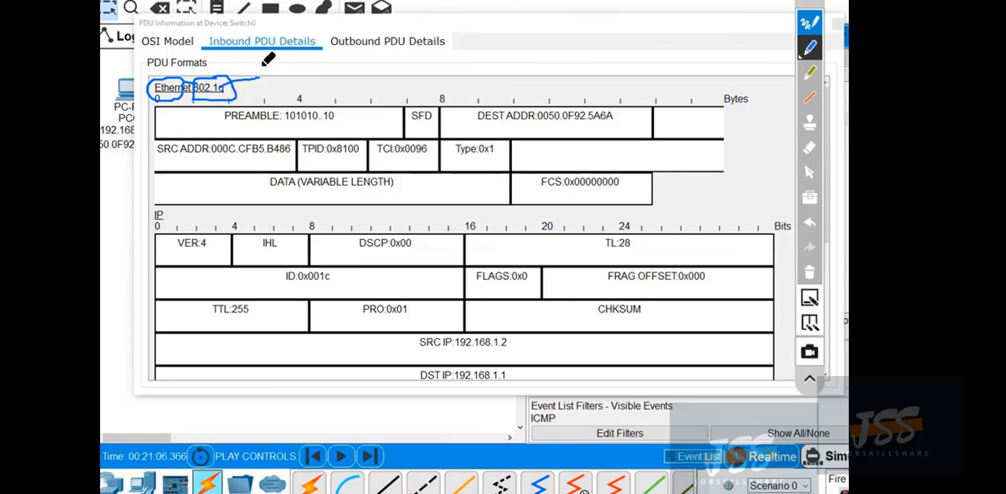
mouse_move(264, 73)
mouse_down()
mouse_move(303, 80)
mouse_move(357, 67)
mouse_up()
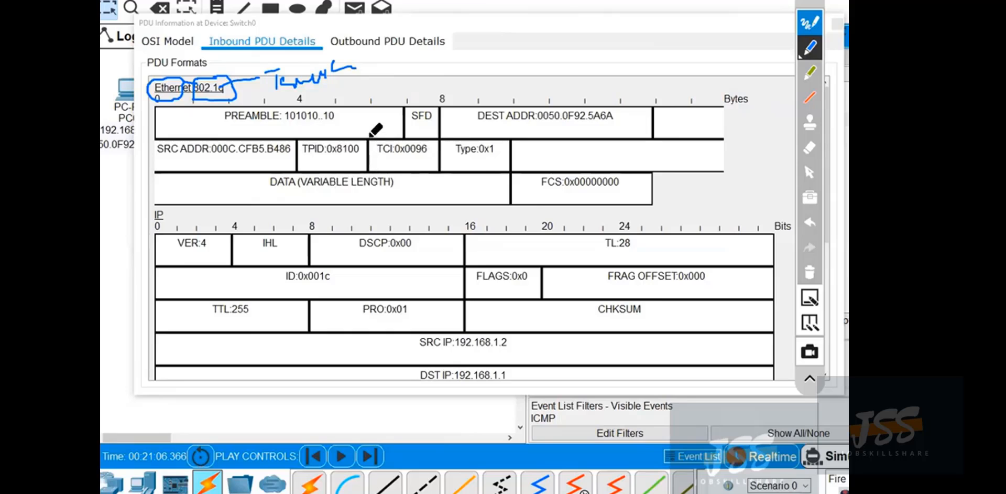
Outline the TPID and TCI fields in blue and handwrite an 802.1Q note linked to the TPID field.
mouse_move(367, 134)
mouse_down()
mouse_move(322, 133)
mouse_move(296, 164)
mouse_move(439, 166)
mouse_move(441, 137)
mouse_move(300, 135)
mouse_up()
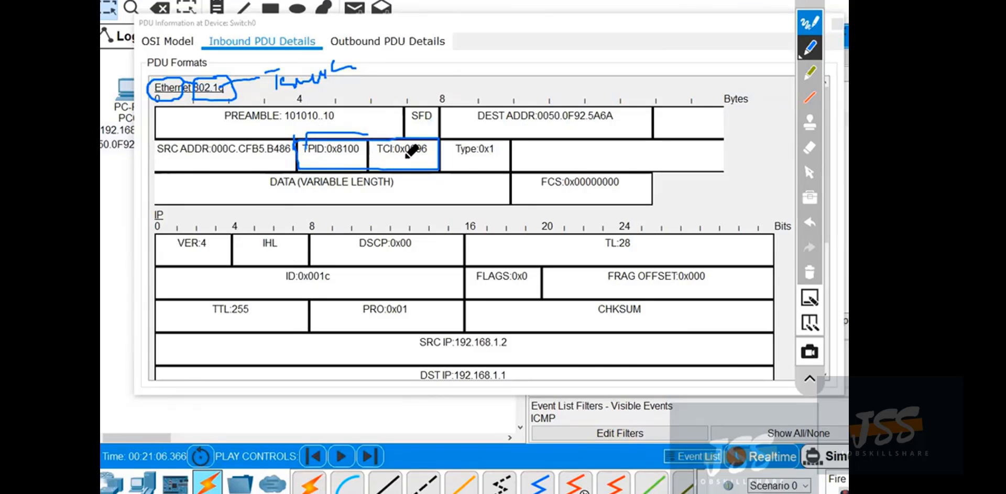
mouse_move(310, 137)
mouse_down()
mouse_move(288, 157)
mouse_move(450, 76)
mouse_move(504, 81)
mouse_move(555, 53)
mouse_move(566, 77)
mouse_up()
drag(521, 53, 520, 81)
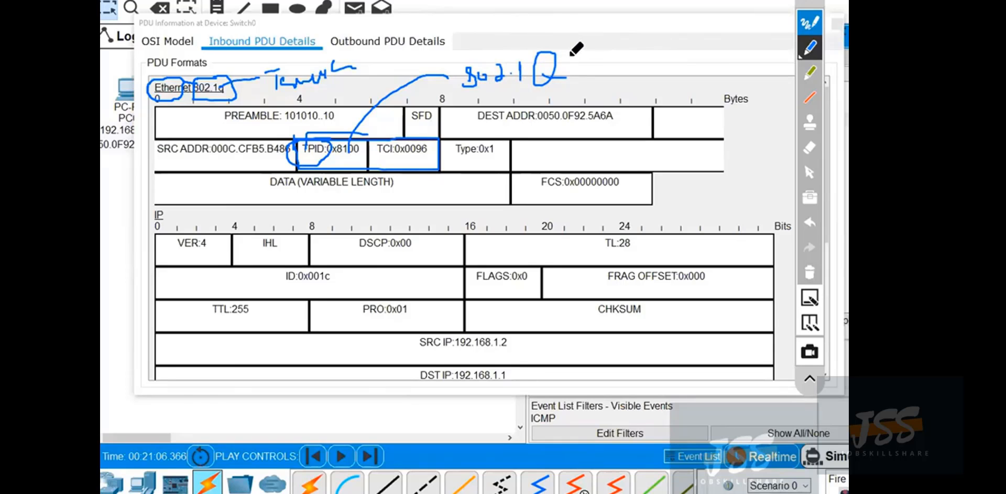
mouse_move(566, 78)
mouse_down()
mouse_move(580, 41)
mouse_move(591, 74)
mouse_move(595, 50)
mouse_move(608, 58)
mouse_move(622, 46)
mouse_up()
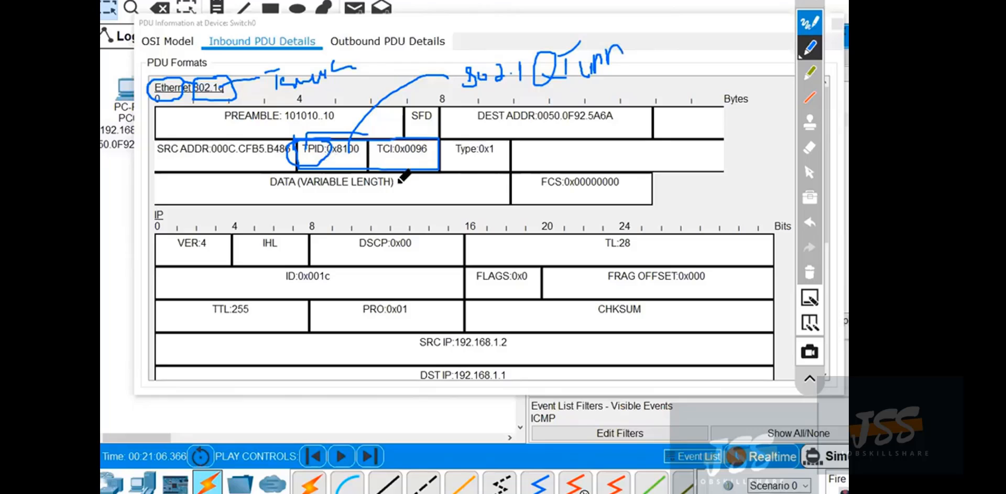
Outline the TCI field in blue, erase all annotations, and return to the normal pointer.
mouse_move(413, 133)
mouse_down()
mouse_move(369, 165)
mouse_move(440, 173)
mouse_up()
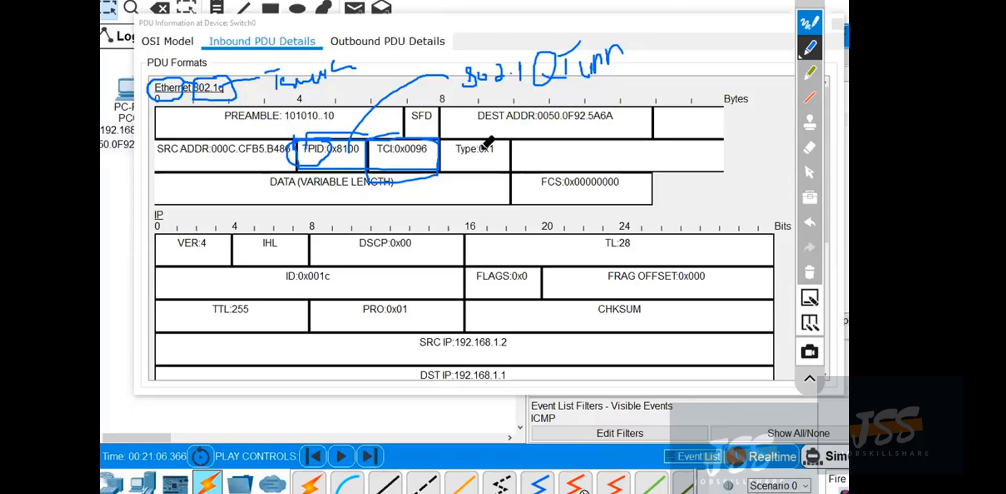
click(812, 273)
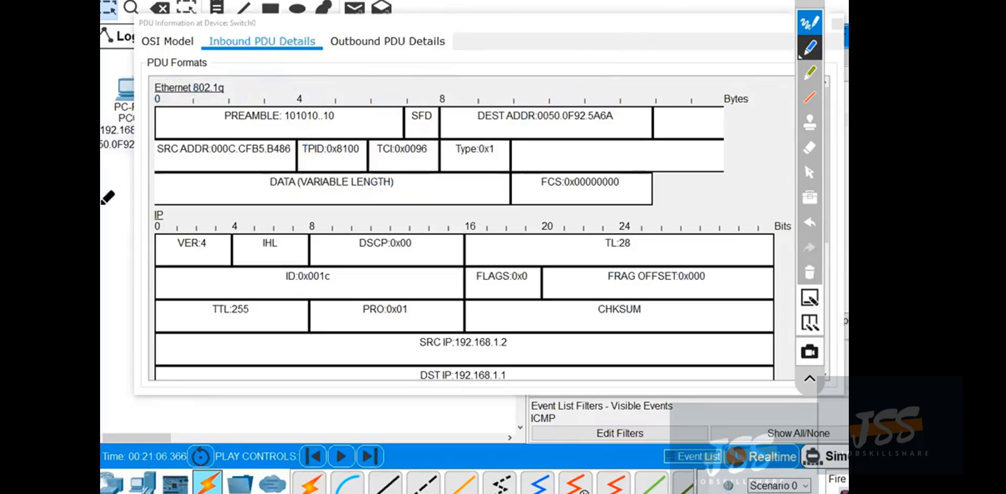
mouse_move(424, 135)
mouse_down()
mouse_move(380, 135)
mouse_move(375, 160)
mouse_move(441, 157)
mouse_move(439, 133)
mouse_up()
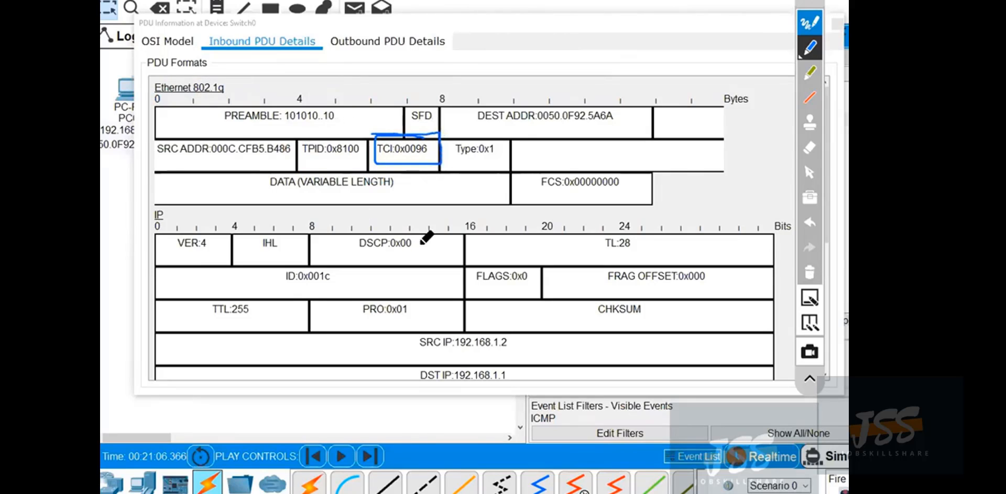
click(812, 273)
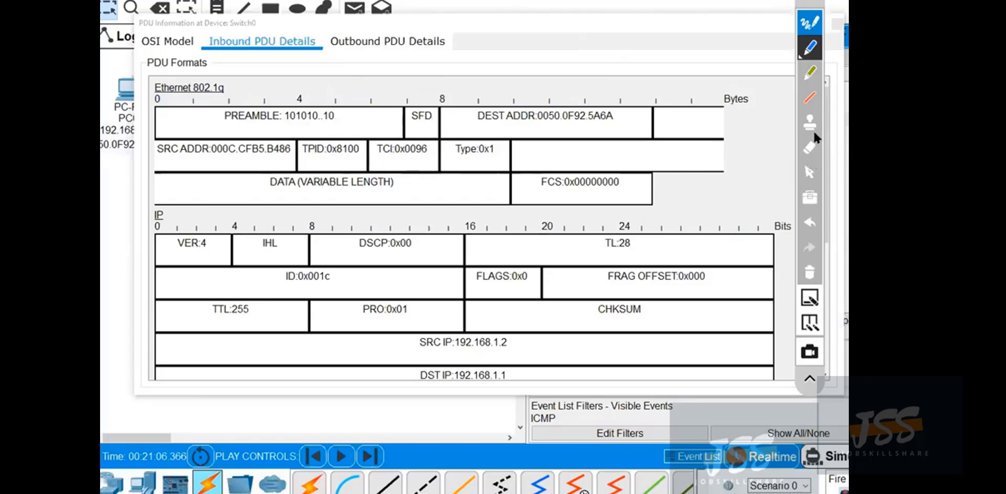
click(807, 175)
Switch to Calculator, place it beside the frame's header fields, and set it to Programmer mode.
key(super)
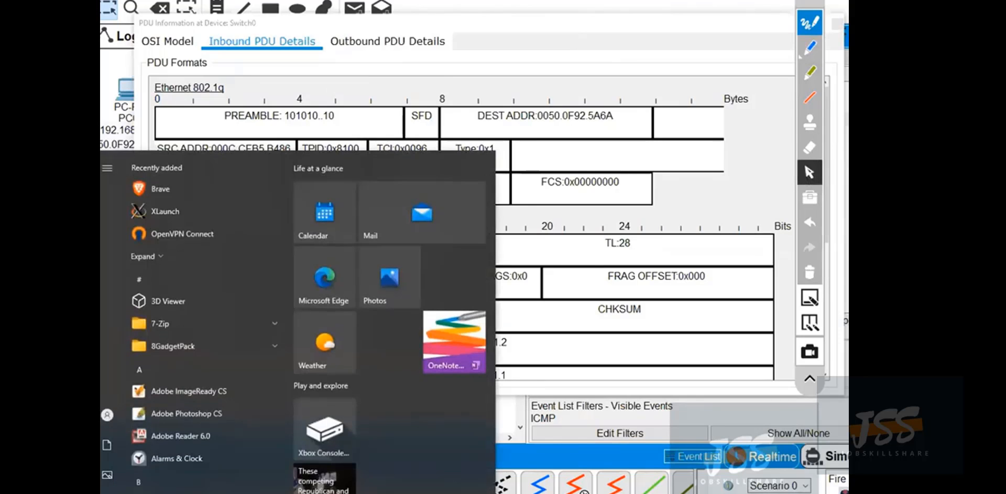
text(calc)
key(Return)
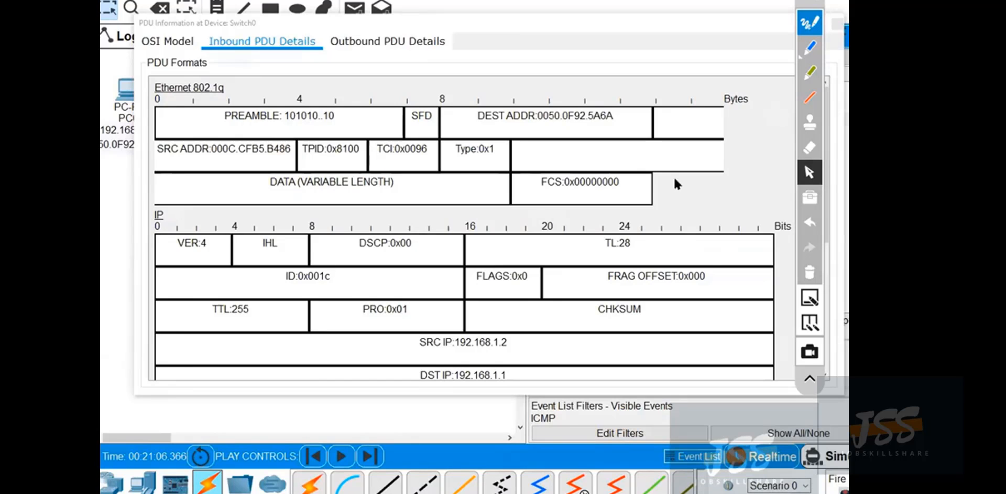
key(alt+Tab)
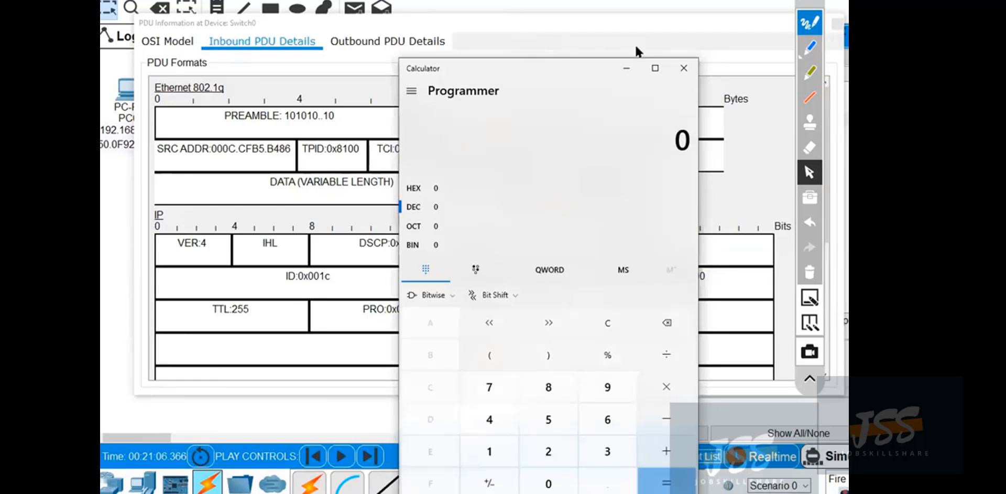
click(519, 27)
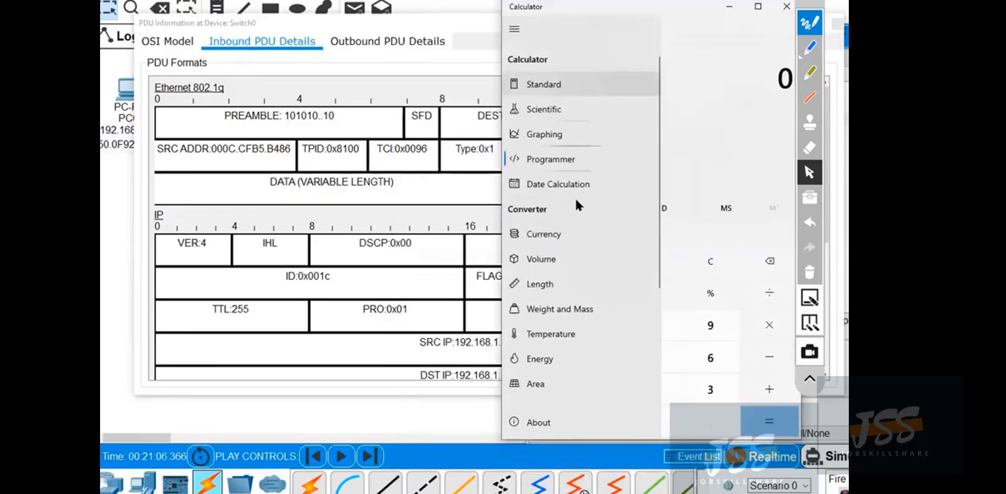
click(559, 159)
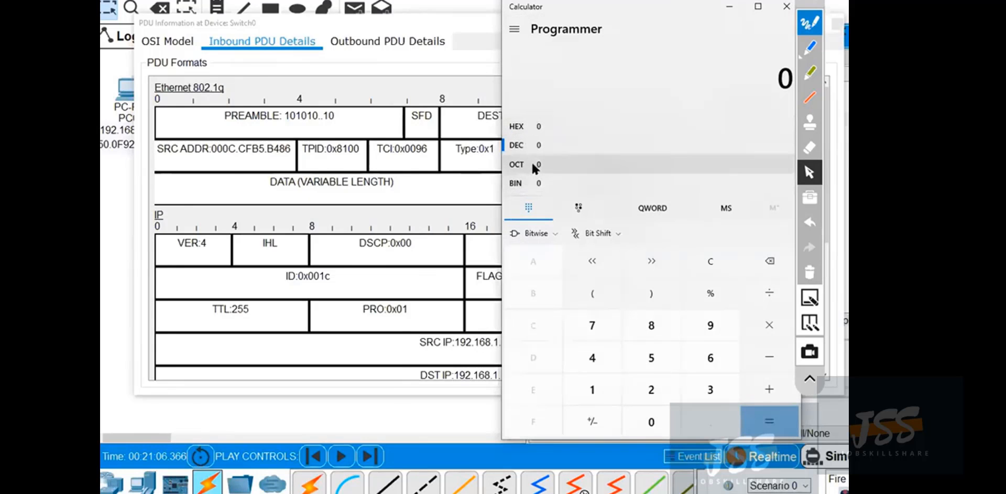
Copy the hexadecimal TCI value from the inbound Ethernet 802.1q header at Switch0.
click(426, 151)
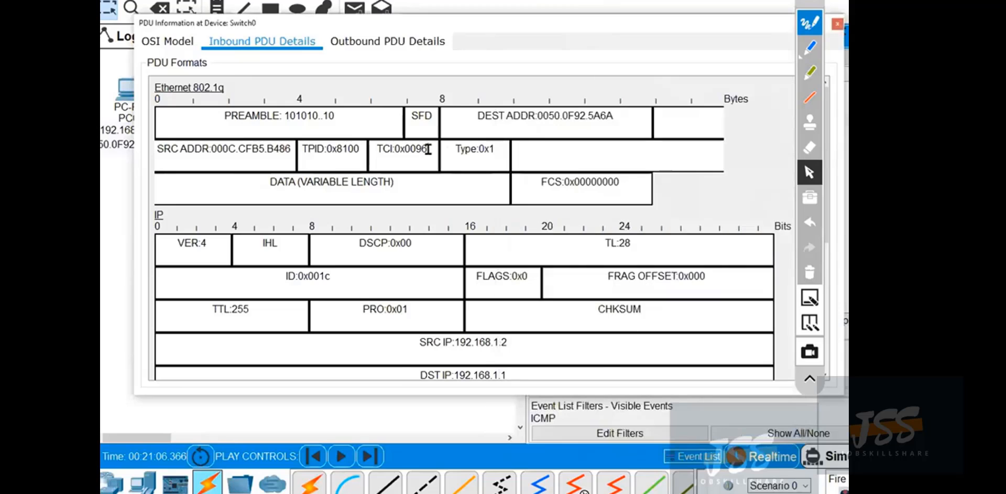
double_click(423, 149)
right_click(418, 151)
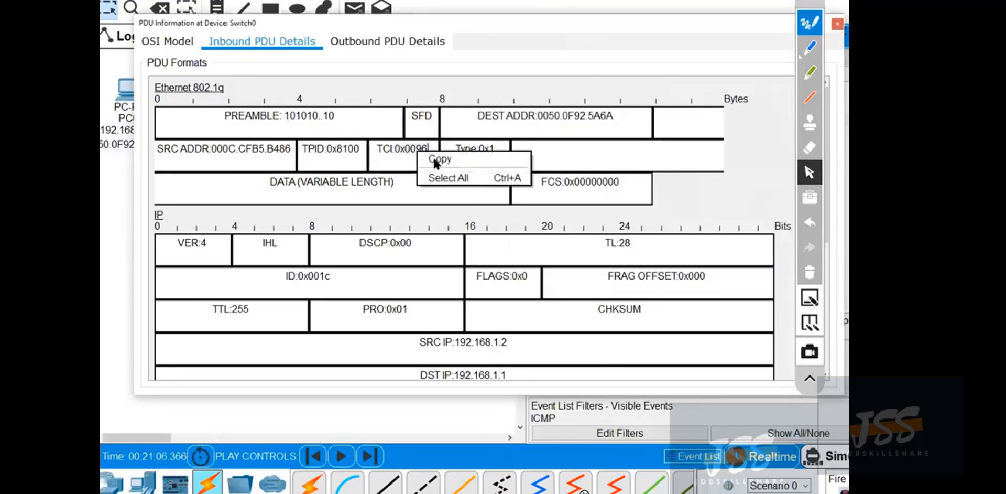
click(434, 160)
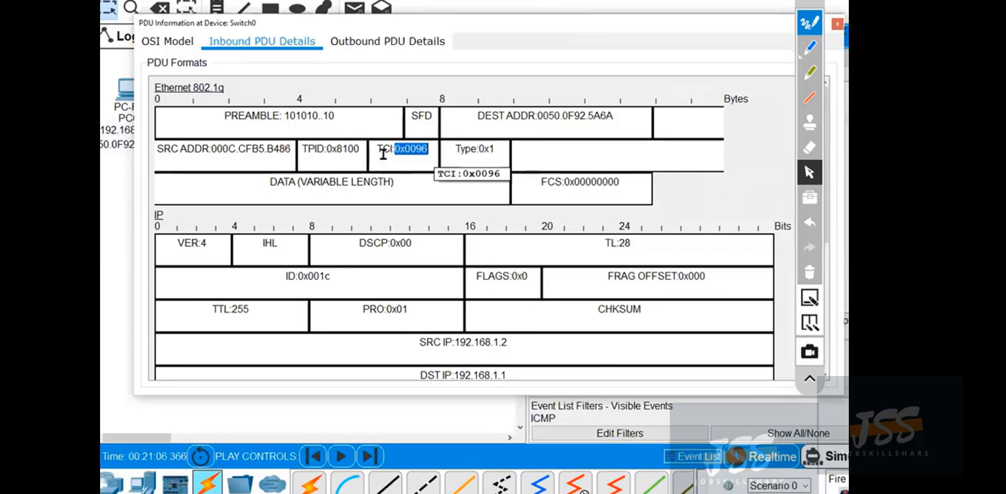
Switch to Calculator, set the input base to hexadecimal, and paste the copied TCI value to convert it.
key(alt+Tab)
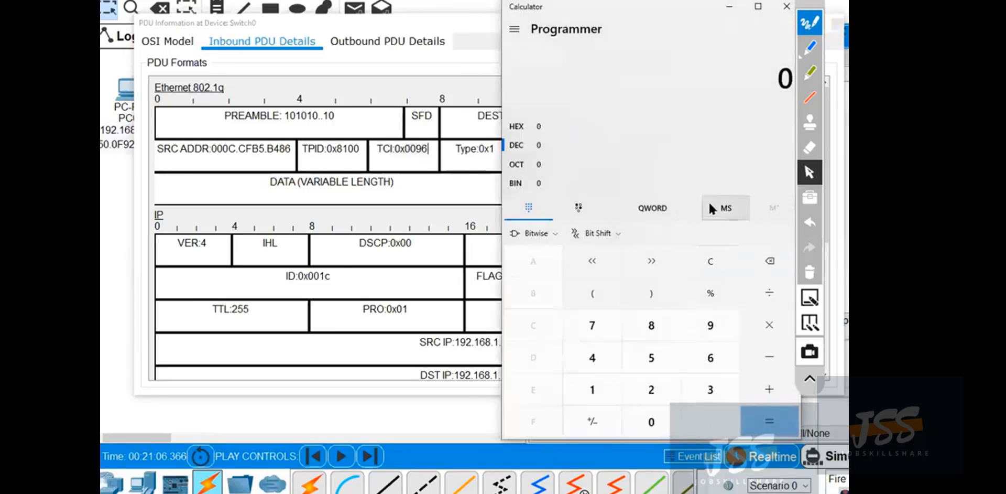
right_click(711, 68)
click(725, 103)
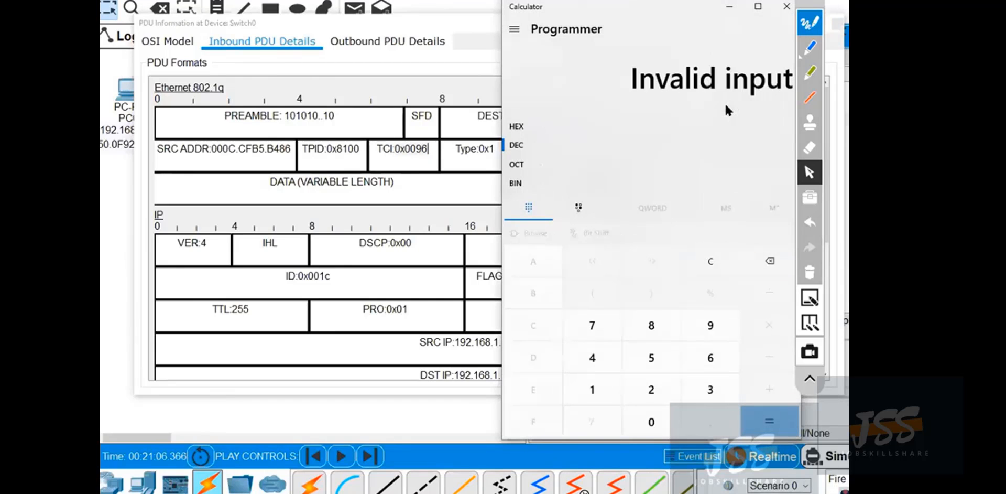
click(555, 126)
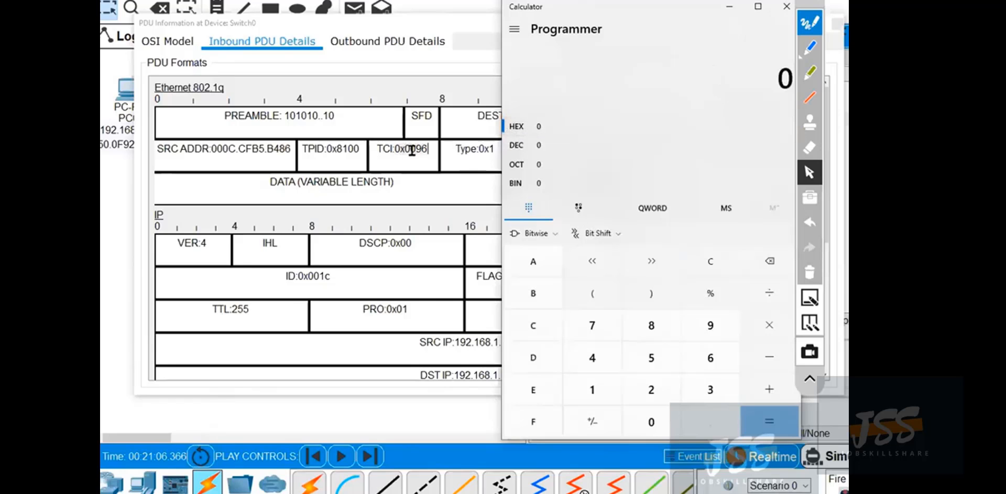
right_click(735, 71)
click(761, 104)
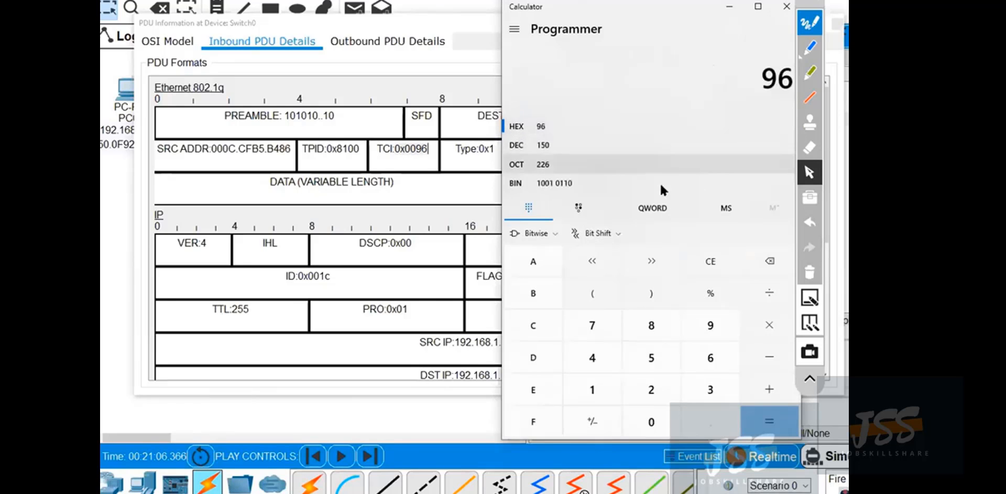
Outline Calculator's decimal conversion in blue and draw an arrow from it to the frame's TCI field.
click(809, 47)
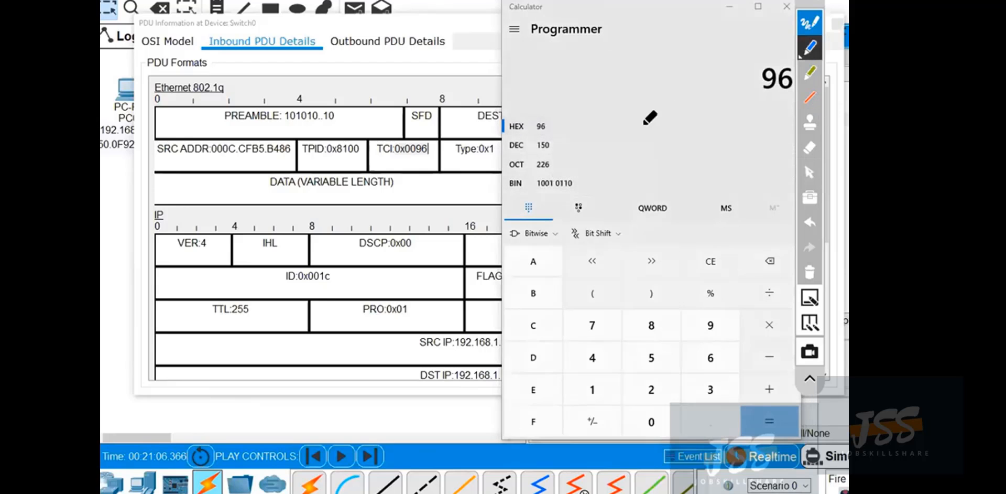
mouse_move(565, 140)
mouse_down()
mouse_move(516, 140)
mouse_move(500, 152)
mouse_move(565, 156)
mouse_move(564, 142)
mouse_up()
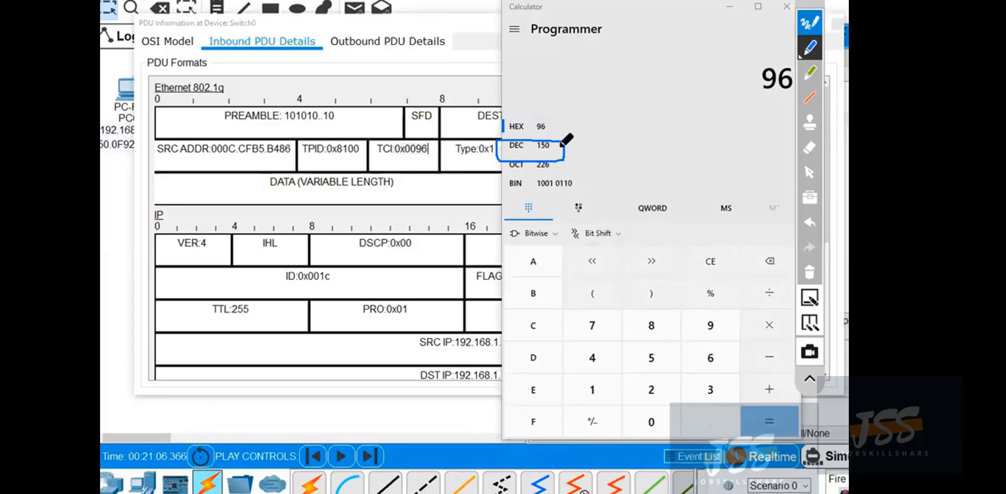
mouse_move(549, 148)
mouse_down()
mouse_move(551, 110)
mouse_move(419, 109)
mouse_move(410, 135)
mouse_up()
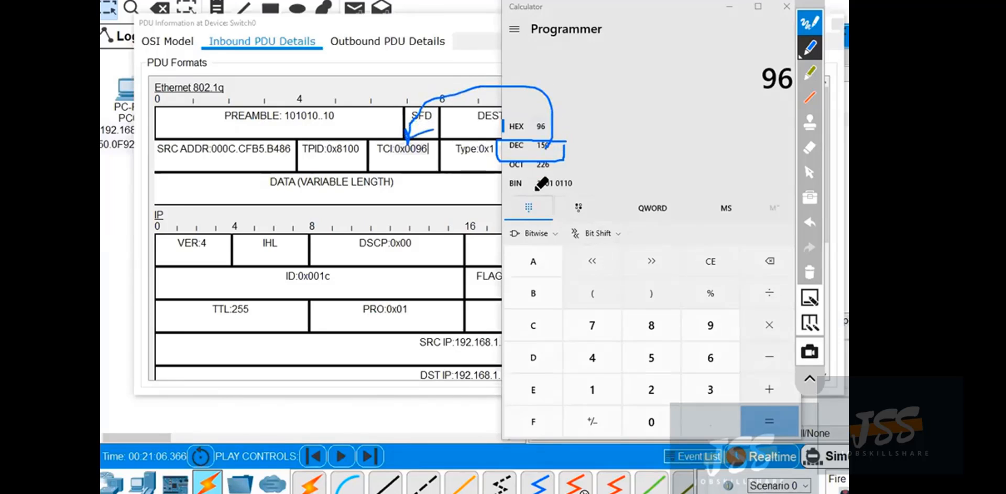
Erase all blue annotations, restore the normal pointer, and close Calculator.
click(809, 272)
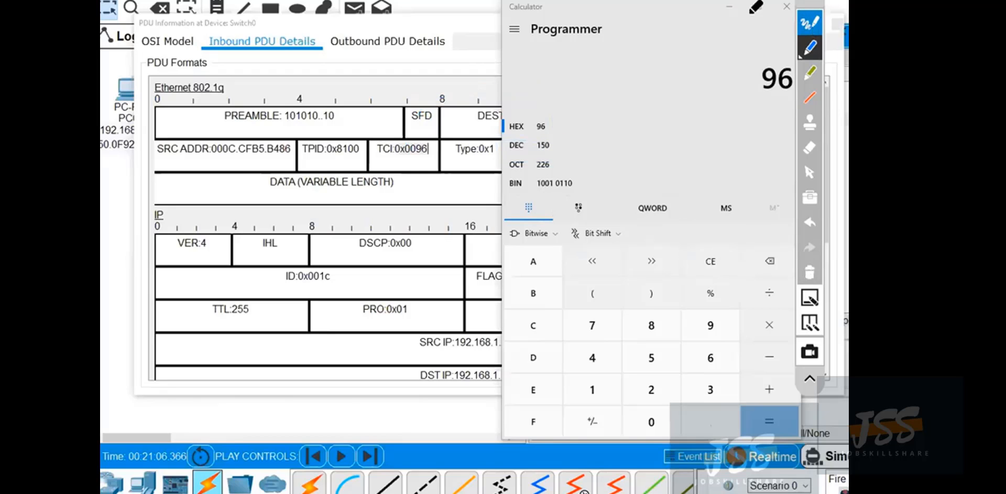
click(809, 172)
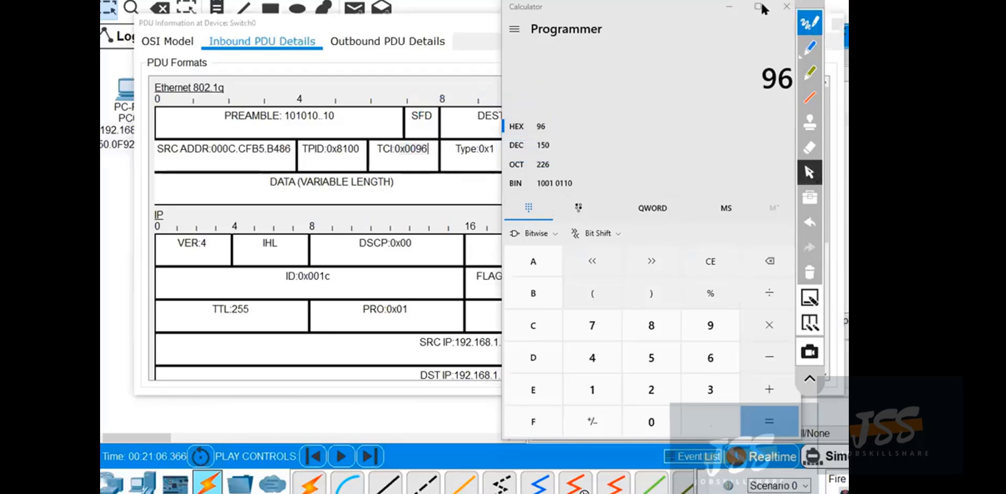
click(786, 6)
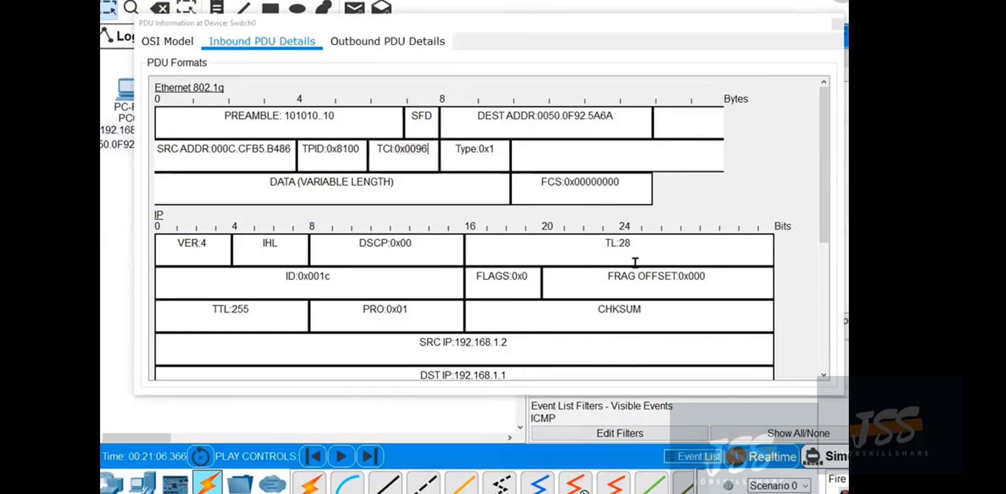
Examine the ICMP type field and the TPID and Type fields of the inbound Ethernet 802.1q header.
drag(828, 129, 828, 278)
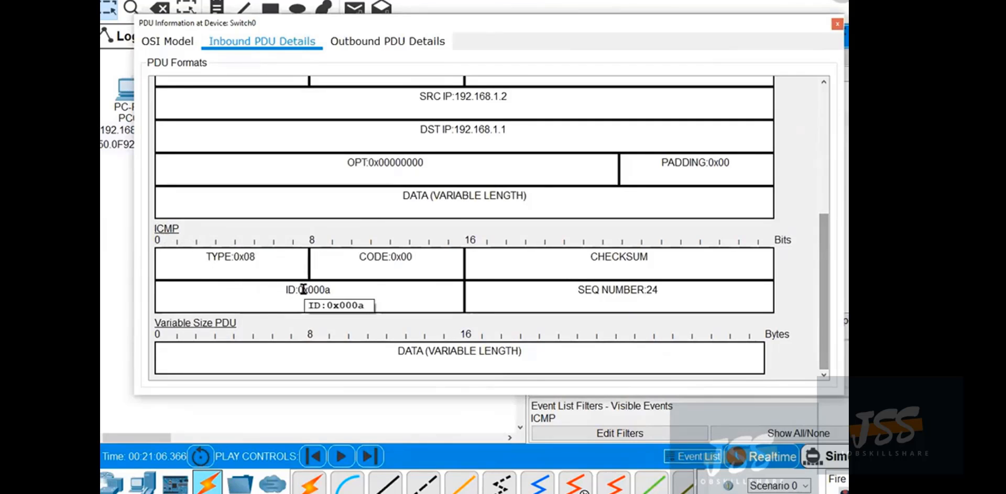
drag(257, 256, 218, 256)
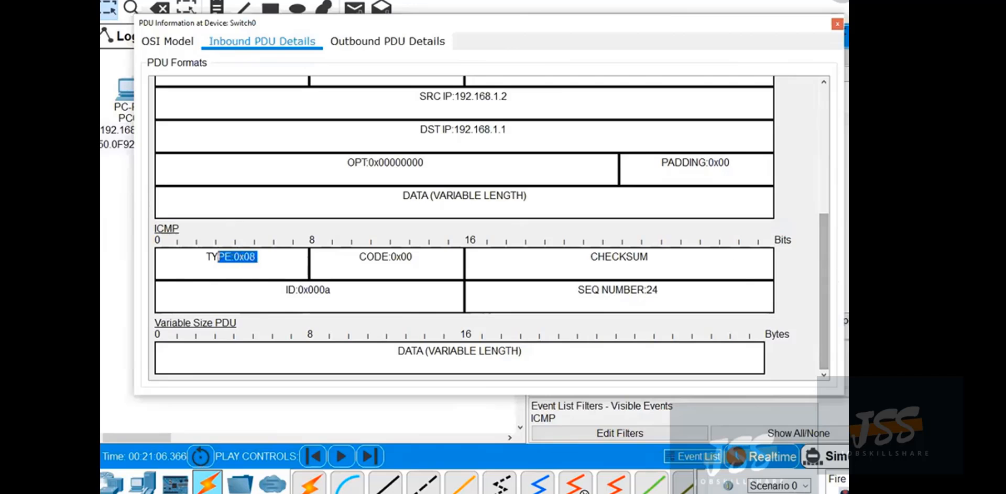
drag(825, 303, 805, 129)
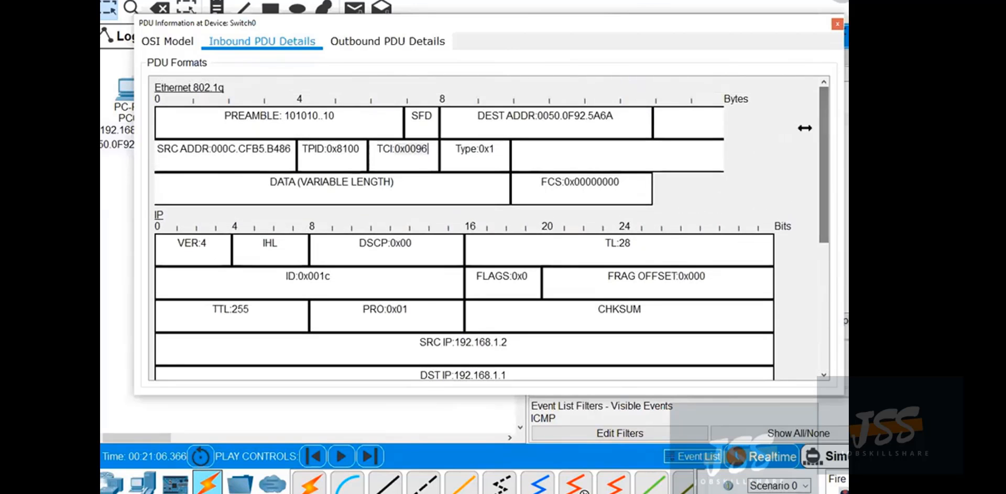
mouse_move(361, 150)
mouse_down()
mouse_move(306, 151)
mouse_move(361, 151)
mouse_up()
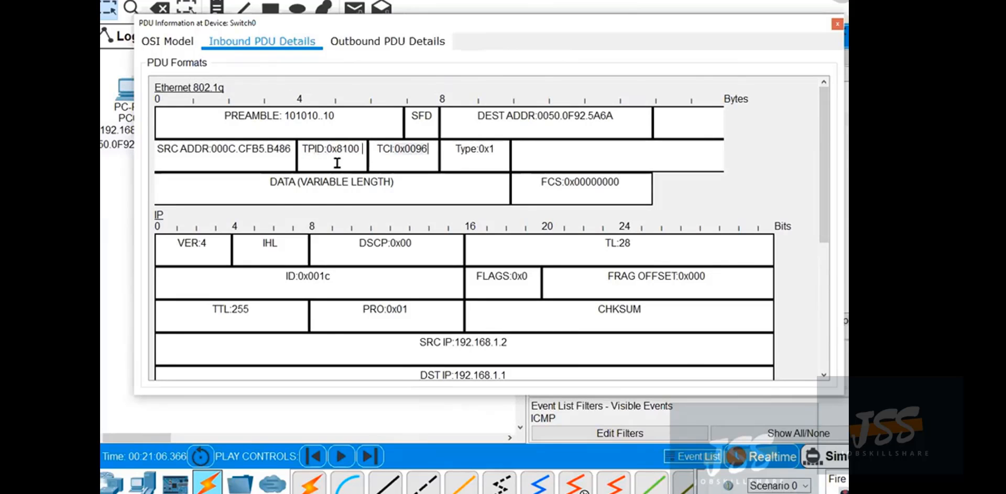
drag(500, 151, 454, 149)
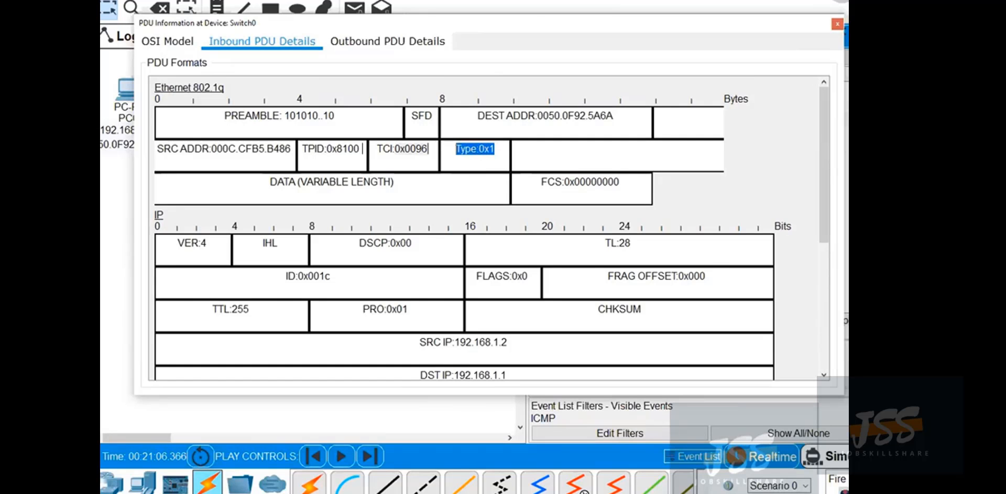
Close the Switch0 PDU information and the Simulation Panel, and return the network to Realtime mode.
click(837, 24)
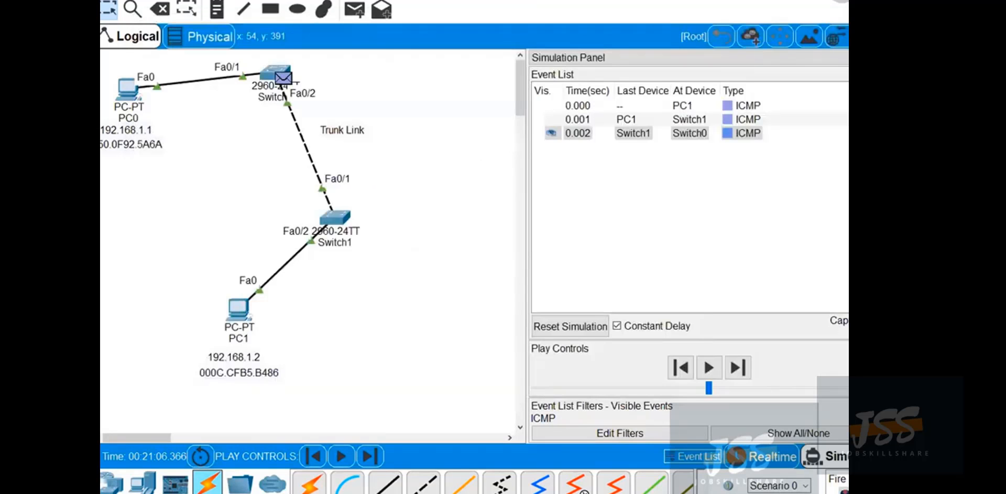
click(881, 58)
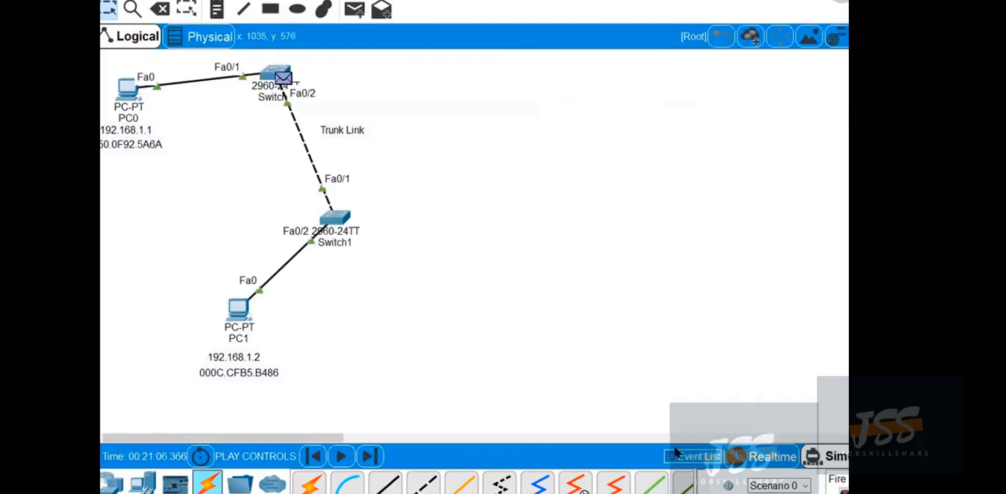
click(775, 456)
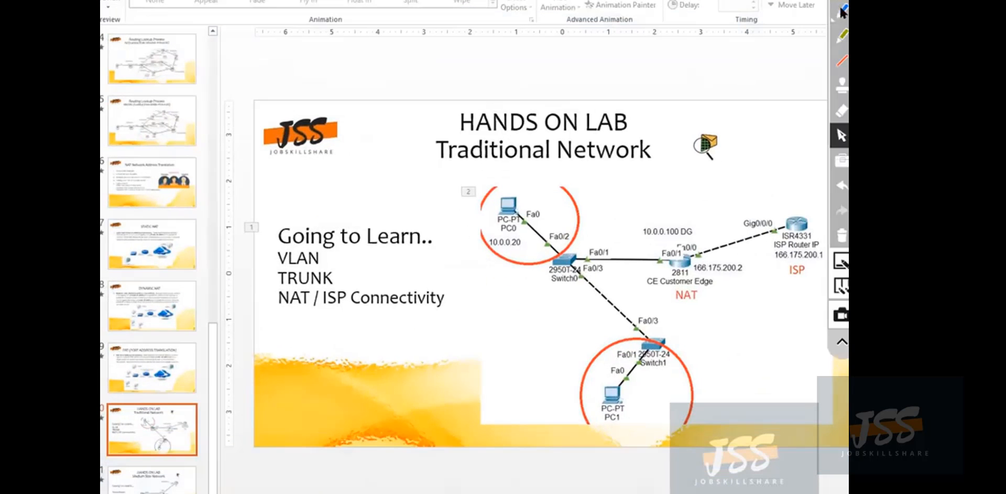
On the Traditional Network slide in PowerPoint, circle the PC and switch section and the CE router in blue, and clear the markings.
click(842, 12)
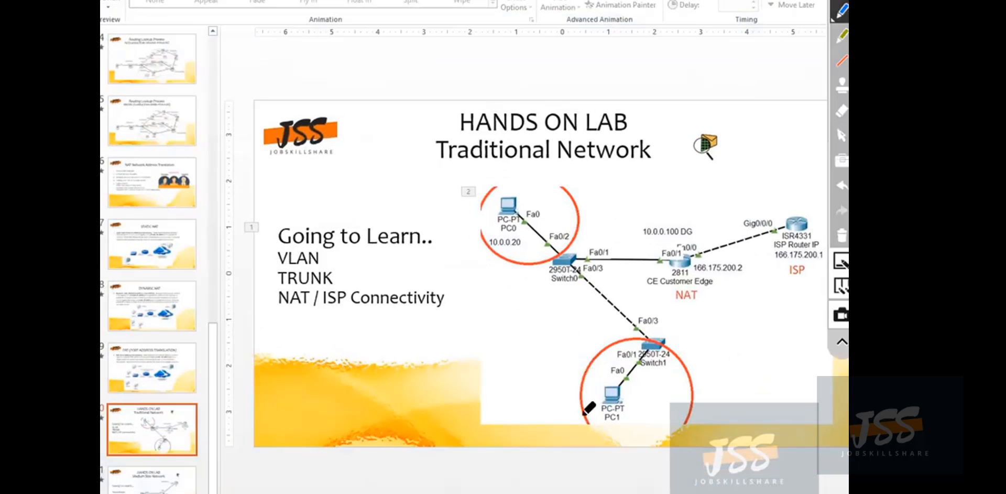
mouse_move(585, 370)
mouse_down()
mouse_move(692, 335)
mouse_move(602, 282)
mouse_move(553, 163)
mouse_move(477, 209)
mouse_move(572, 375)
mouse_move(629, 428)
mouse_up()
mouse_move(693, 259)
mouse_down()
mouse_move(687, 241)
mouse_move(666, 260)
mouse_move(699, 256)
mouse_up()
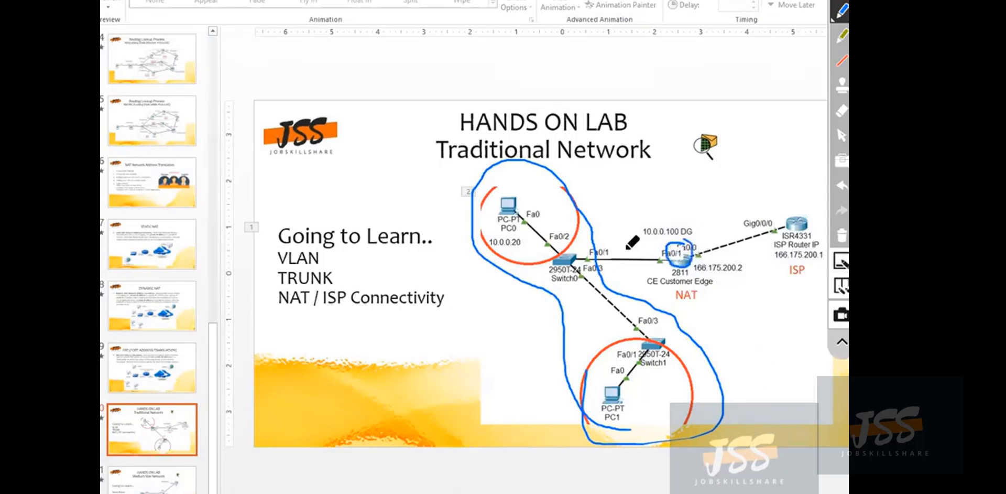
click(841, 235)
click(839, 343)
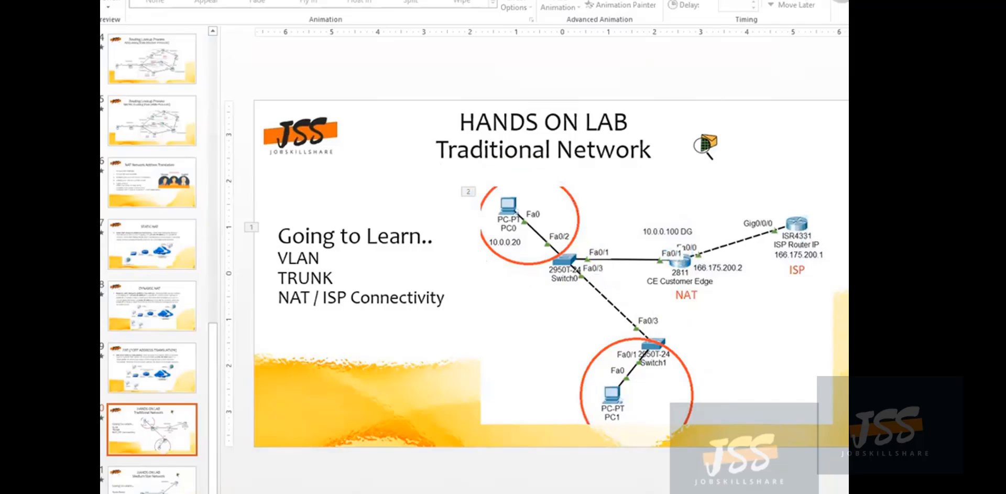
click(841, 4)
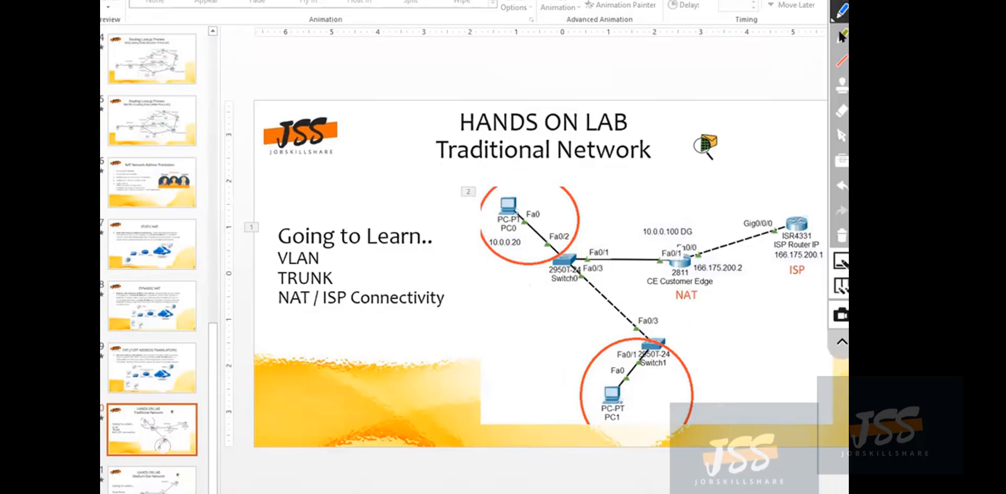
click(843, 135)
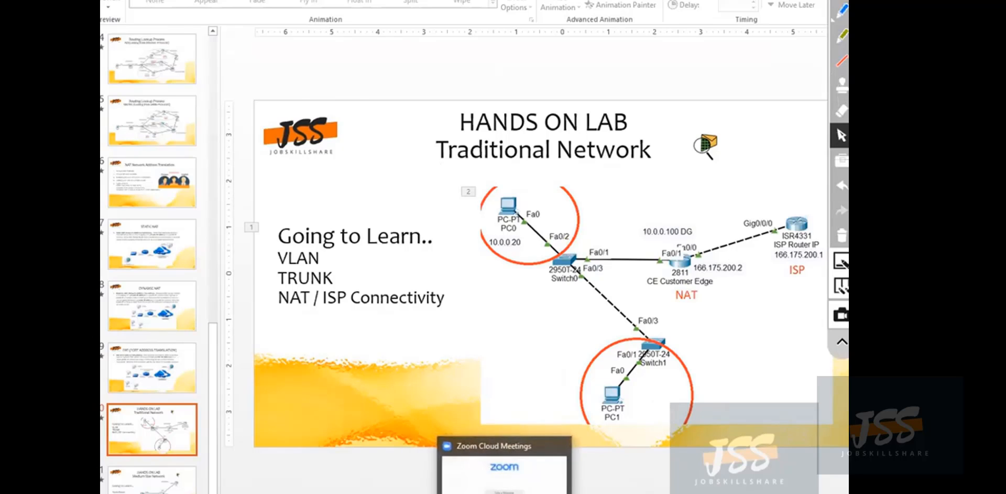
Switch to Packet Tracer and place a 2811 router in the empty area to the right of Switch0.
click(517, 493)
click(110, 483)
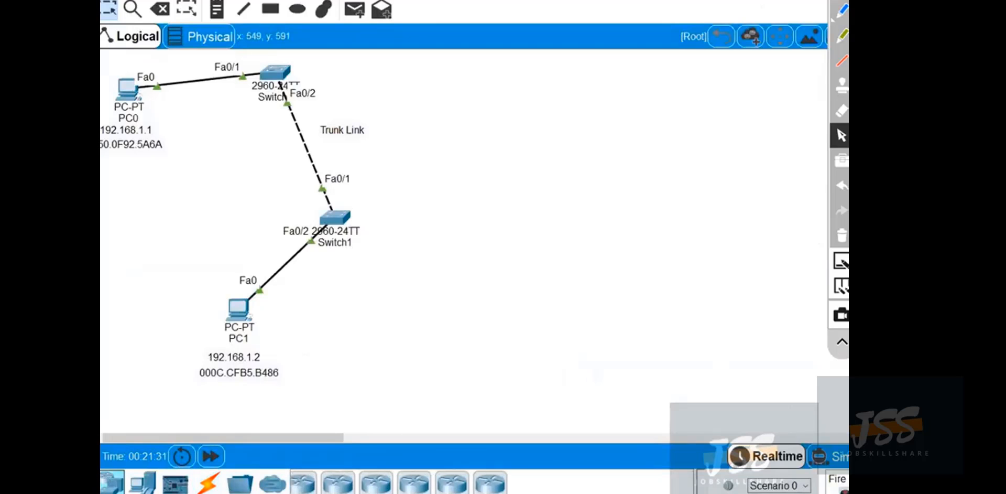
drag(509, 486, 508, 116)
Check the lab topology slide in PowerPoint, and shift Switch0 slightly toward the router with the Trunk Link label realigned beside its link.
key(alt+Tab)
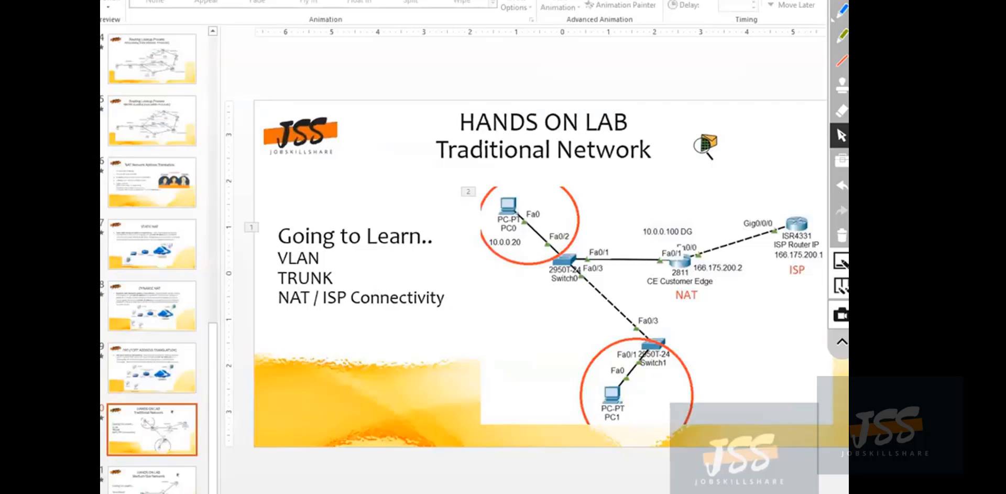
key(alt+Tab)
drag(273, 71, 304, 80)
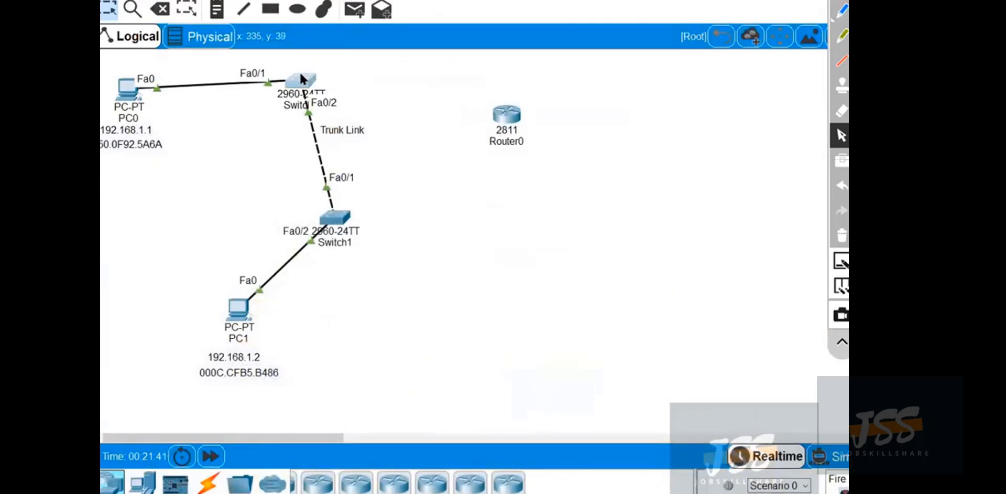
drag(346, 135, 350, 149)
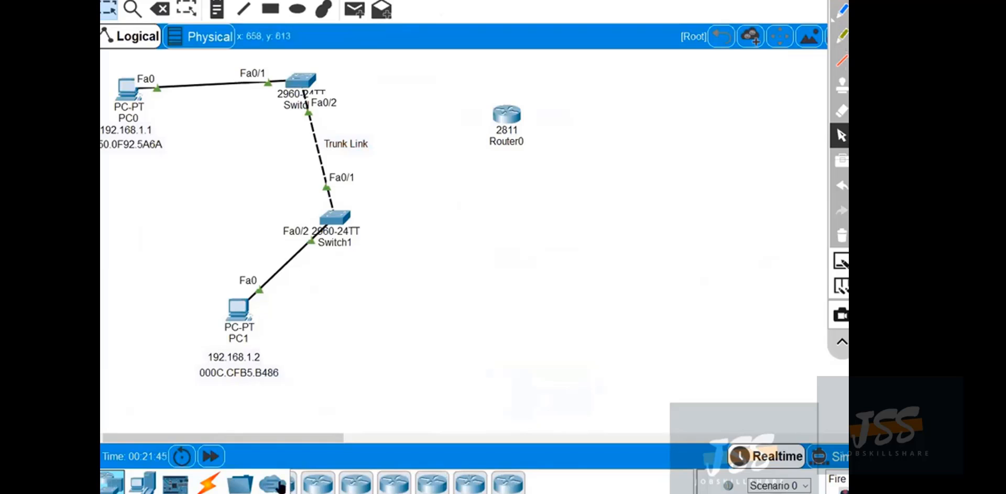
Connect Switch0 to the 2811 router with an automatically chosen cable, and move the router level with Switch0.
click(214, 484)
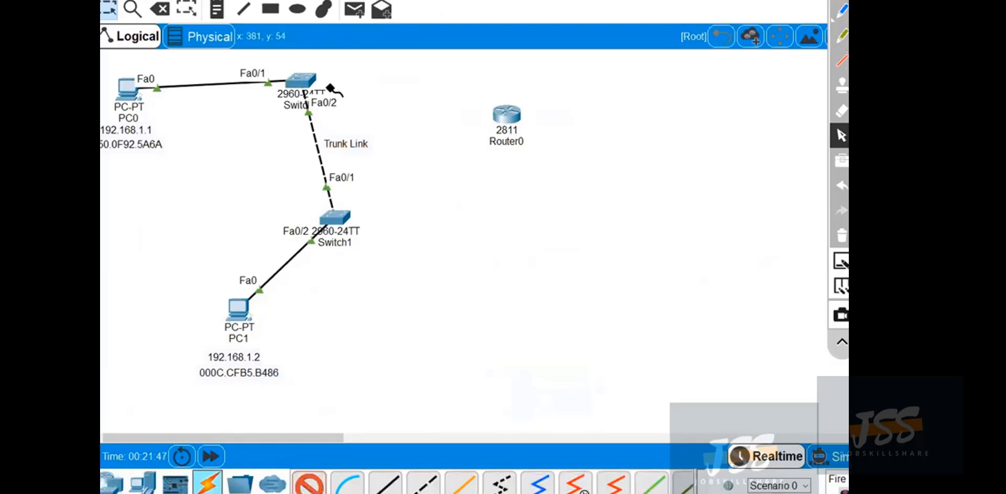
click(306, 83)
click(511, 114)
click(511, 114)
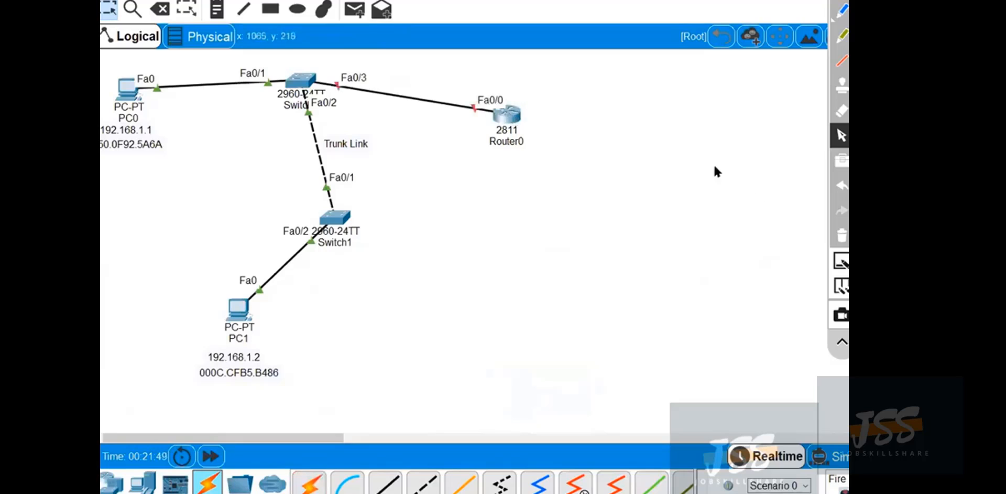
drag(510, 119, 514, 79)
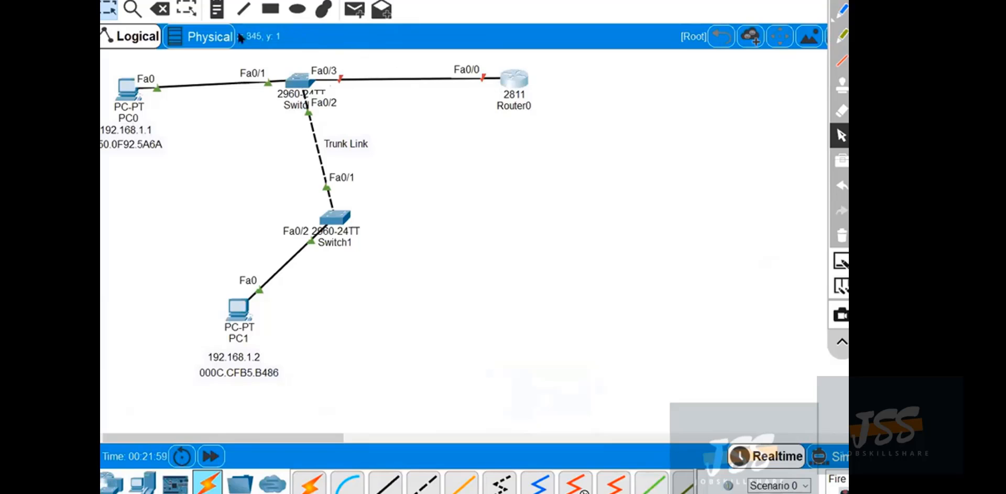
Add a note reading 192.168.1.100 and position it directly beneath the 2811 router's name.
click(217, 9)
click(482, 131)
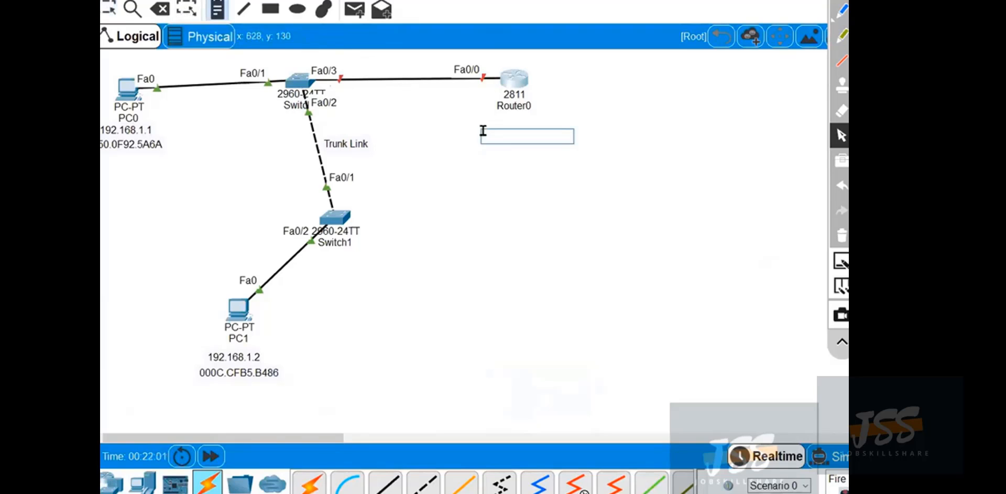
text(192.168.1.100)
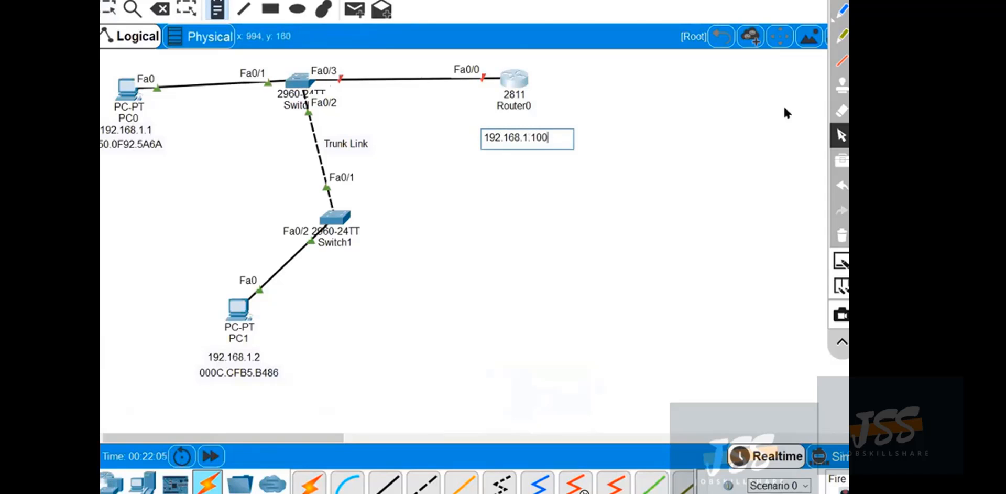
click(841, 127)
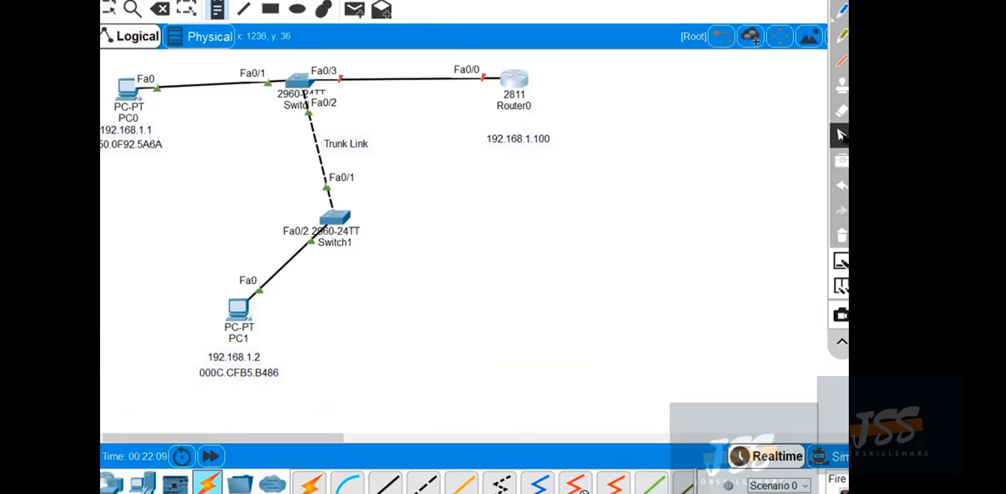
drag(530, 139, 526, 121)
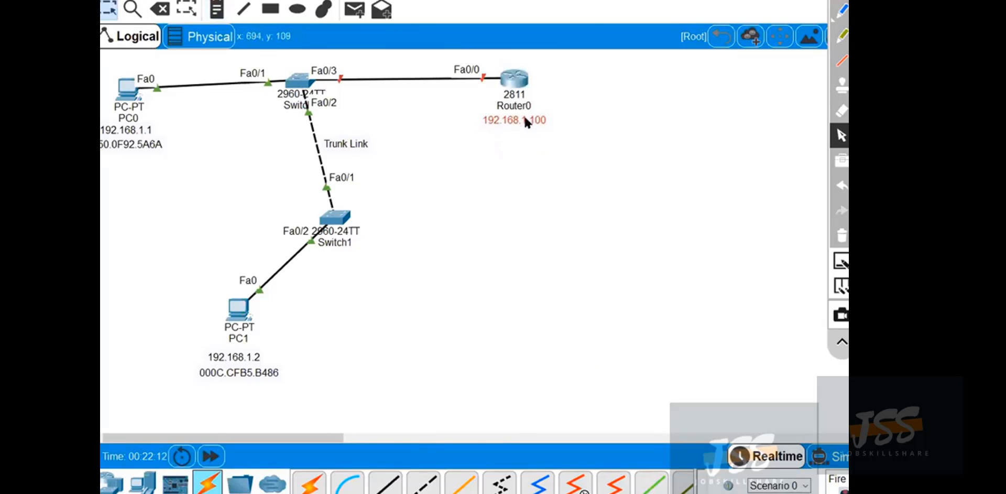
Open Switch0's command line, enter configuration mode for interface fastEthernet 0/3, and enable the port with no shut.
click(302, 89)
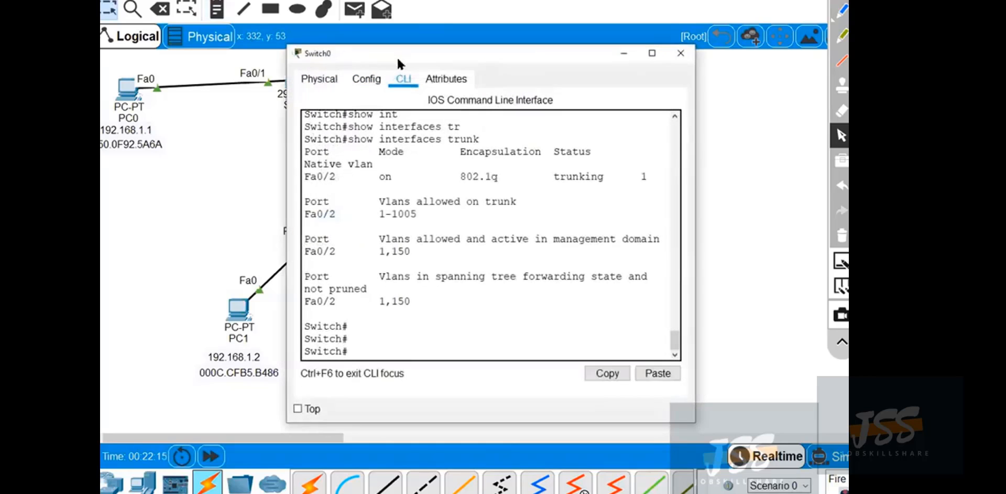
drag(405, 51, 525, 102)
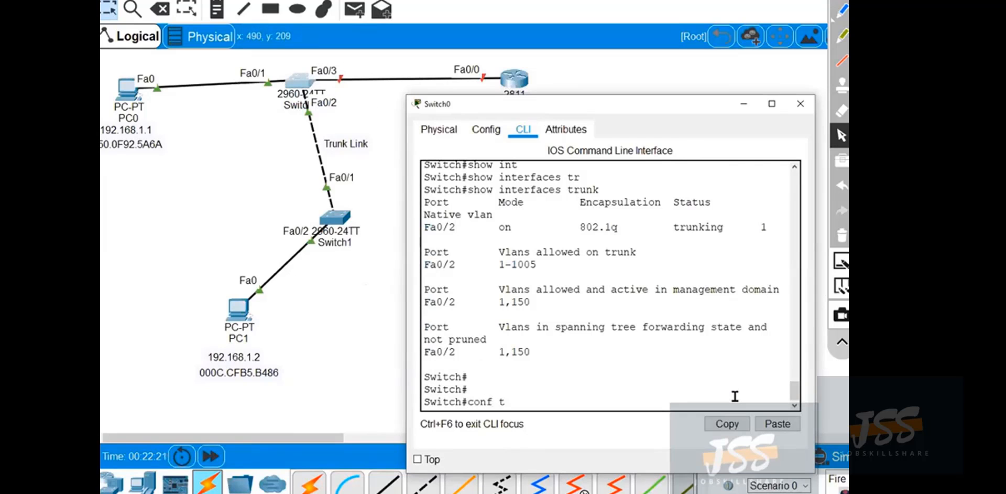
key(Return)
text(int)
key(Tab)
text(fas)
key(Tab)
text(0)
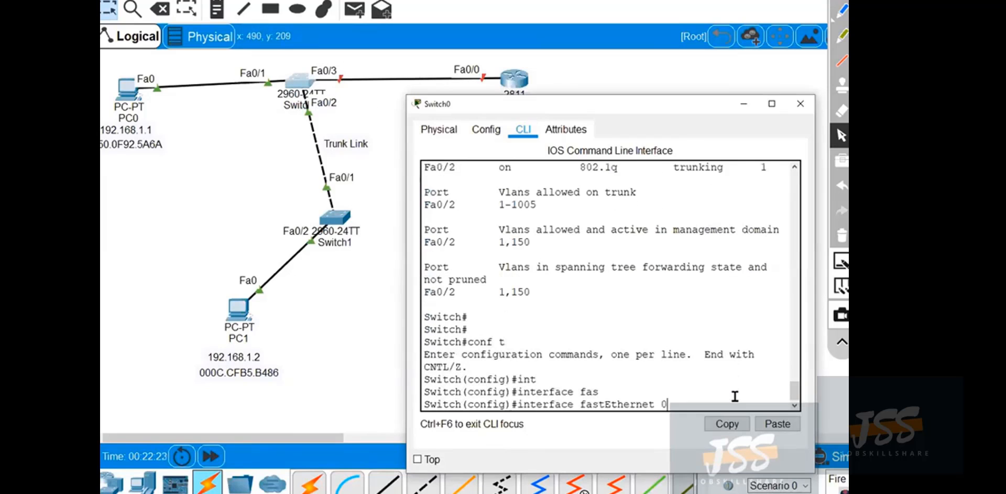
text(/3)
key(Return)
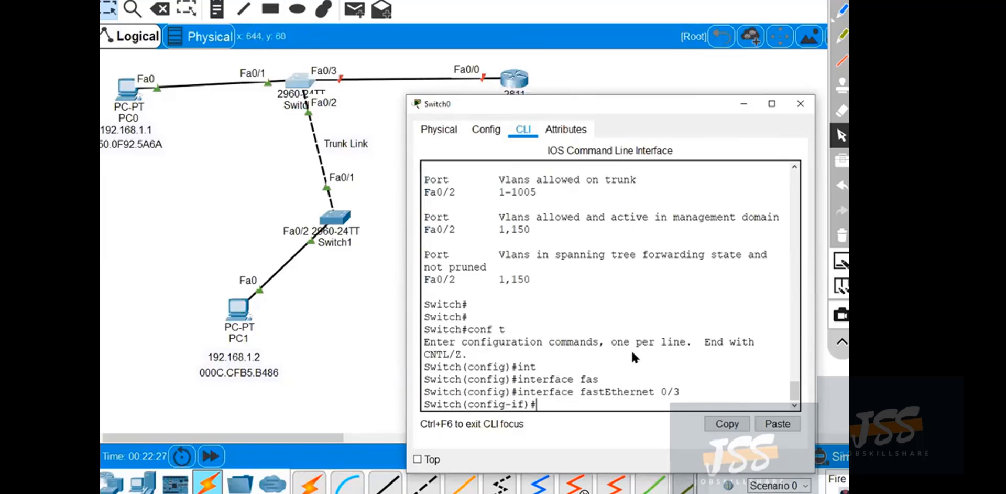
text(no shut)
key(Return)
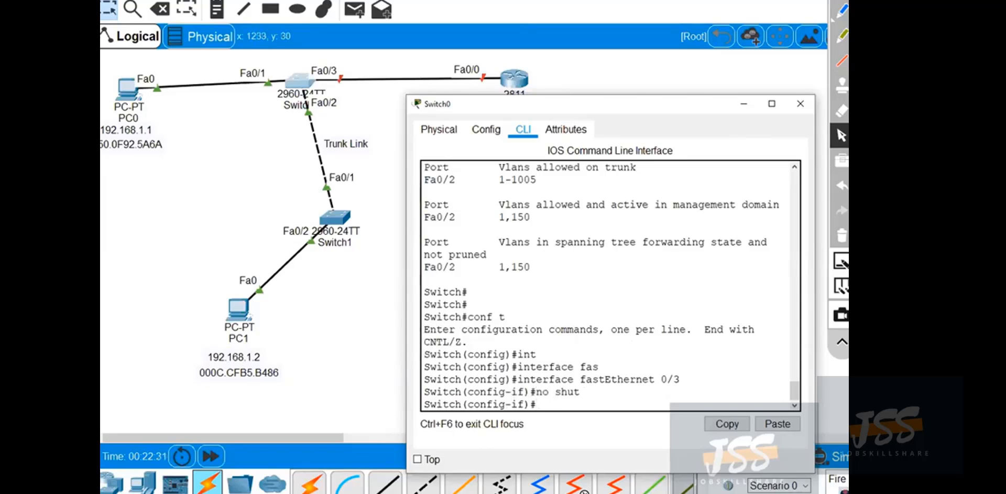
Circle the no shut command and Switch0's Fa0/3 link marker with the pen, add a handwritten note, and clear the drawings.
click(841, 10)
mouse_move(579, 390)
mouse_down()
mouse_move(529, 392)
mouse_move(675, 363)
mouse_up()
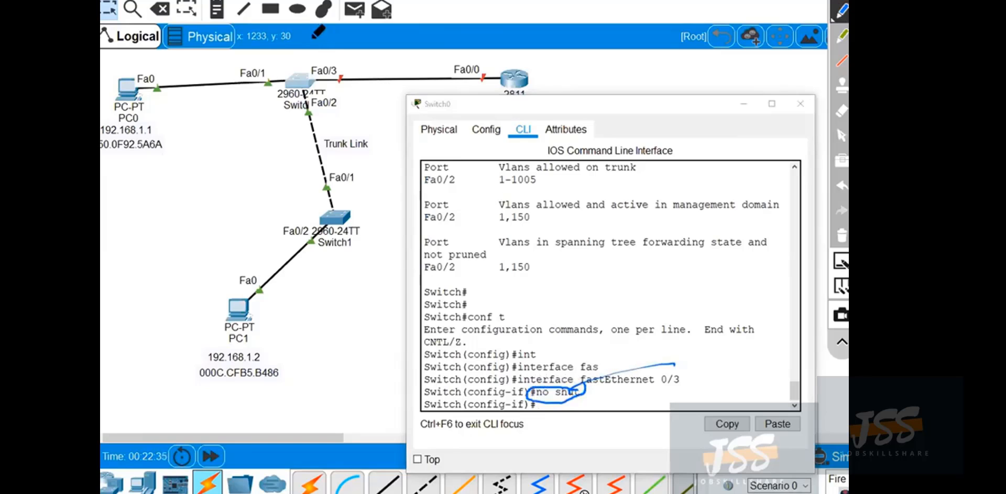
mouse_move(338, 65)
mouse_down()
mouse_move(352, 99)
mouse_move(335, 100)
mouse_move(350, 97)
mouse_move(362, 113)
mouse_move(369, 90)
mouse_up()
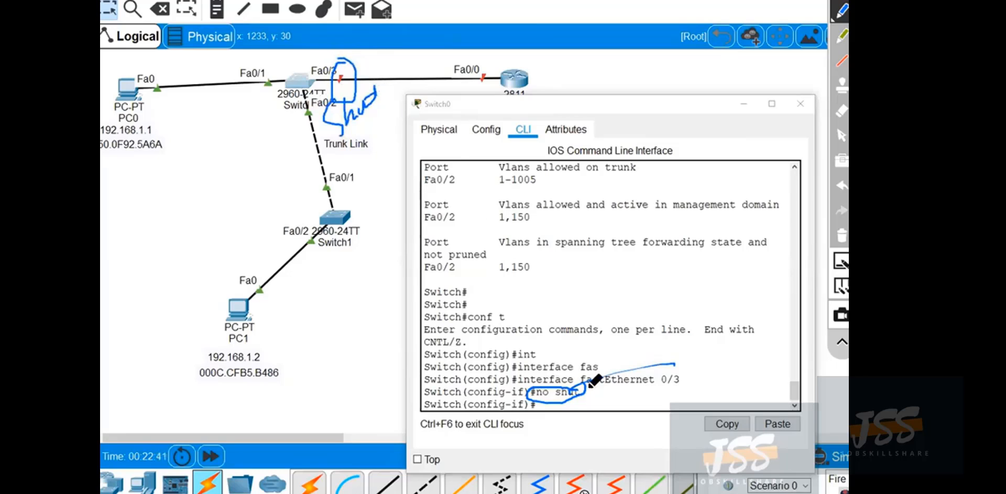
click(842, 235)
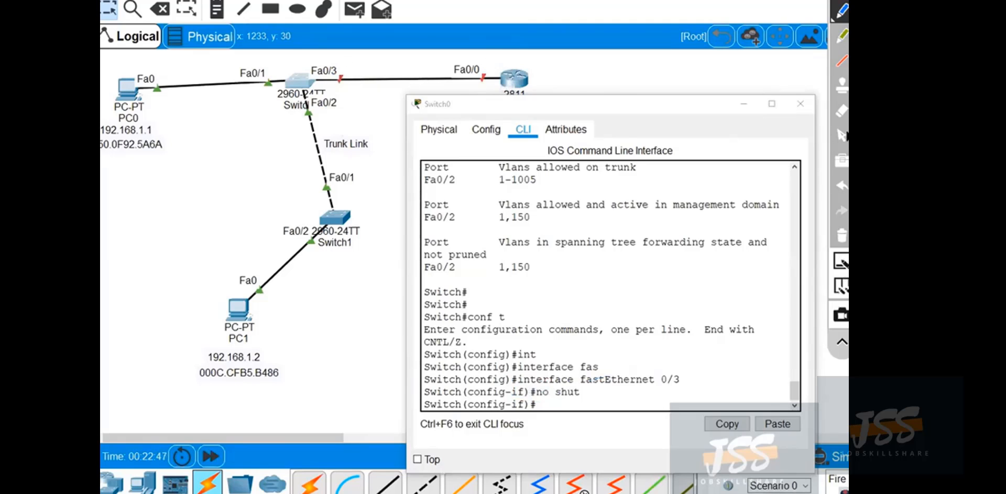
click(841, 135)
Leave configuration mode on Switch0, save its configuration with wr, and close its window.
click(645, 317)
key(ctrl+z)
key(Return)
key(Return)
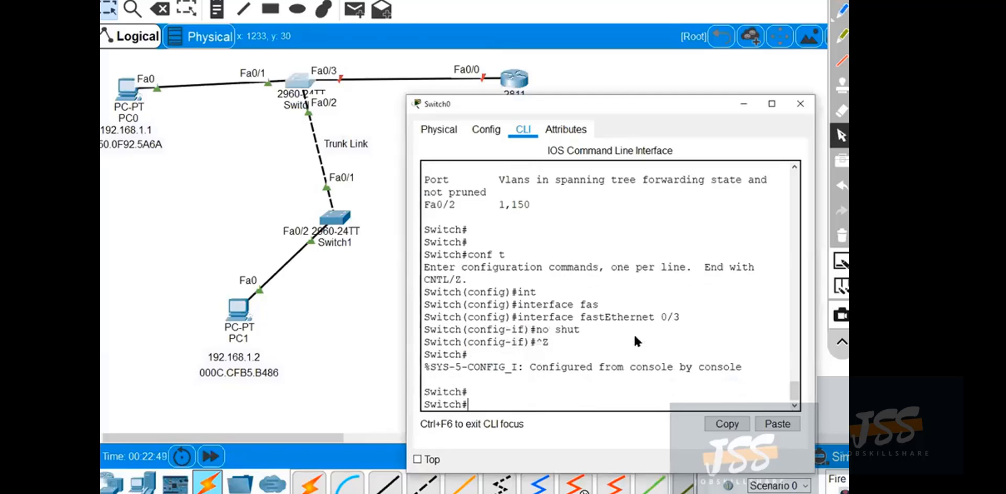
text(wr)
key(Return)
key(Return)
key(Return)
key(Return)
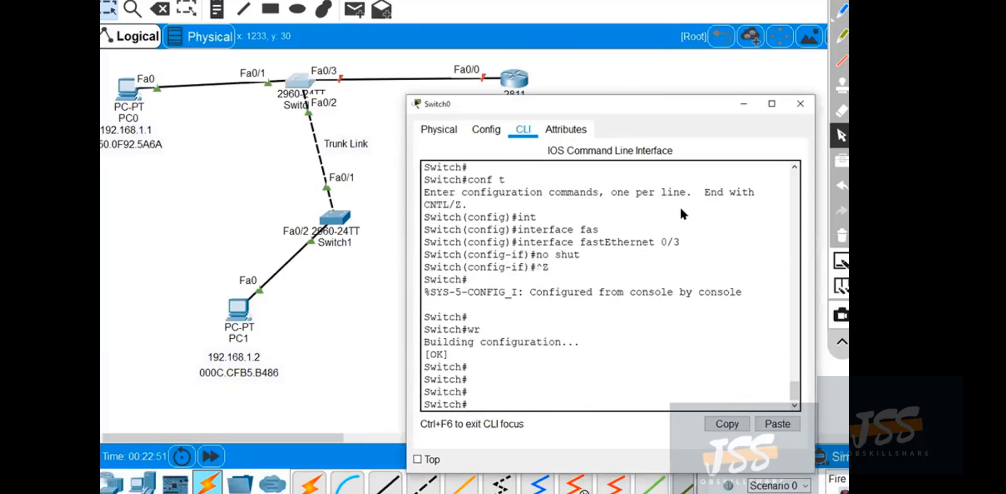
click(799, 105)
Open Router0's command line in an enlarged window placed beneath the router in the topology.
click(506, 78)
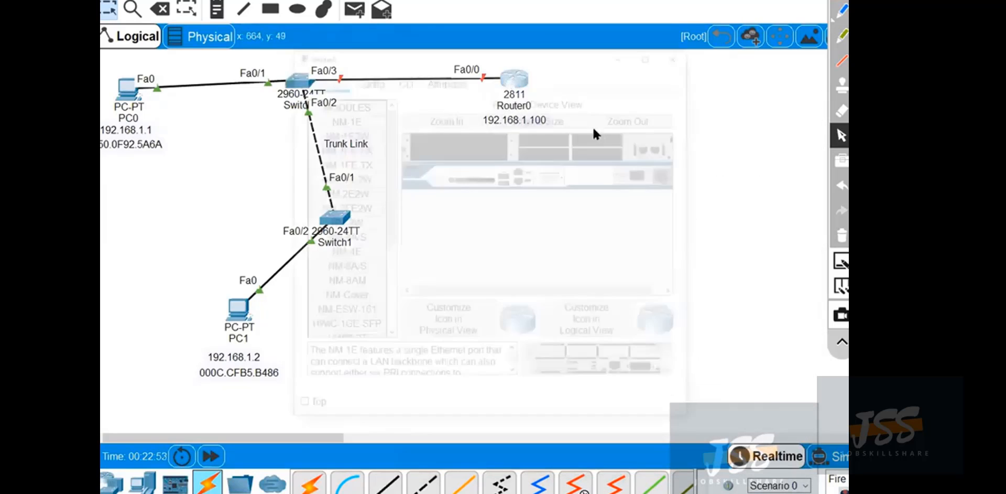
drag(539, 45, 564, 146)
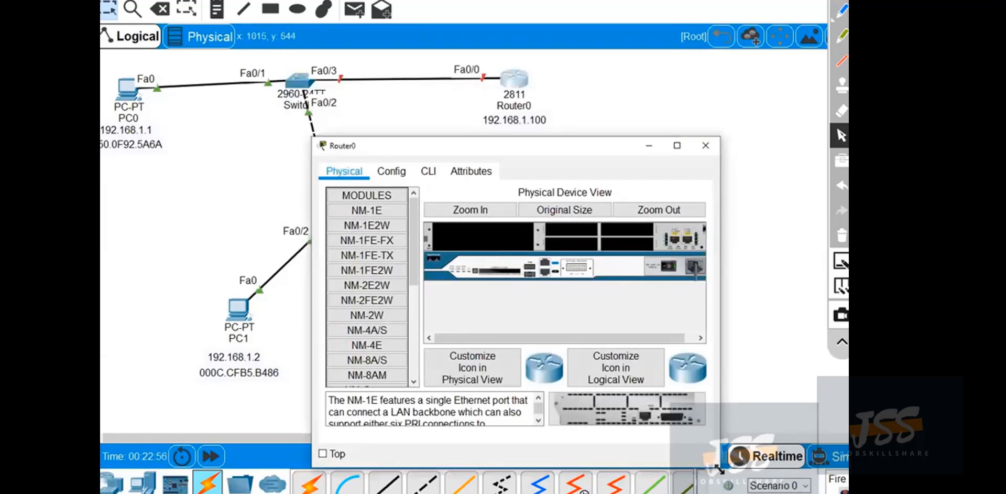
drag(719, 469, 845, 493)
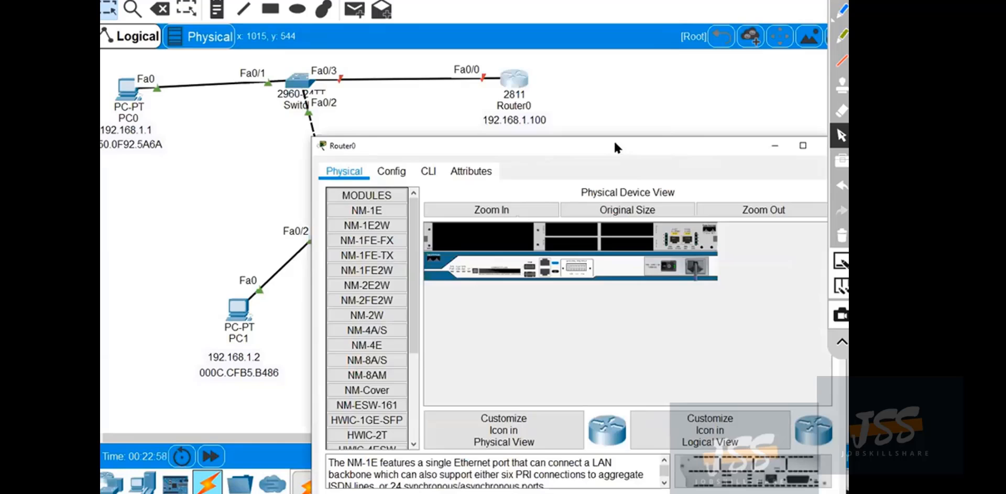
drag(614, 143, 613, 147)
click(427, 175)
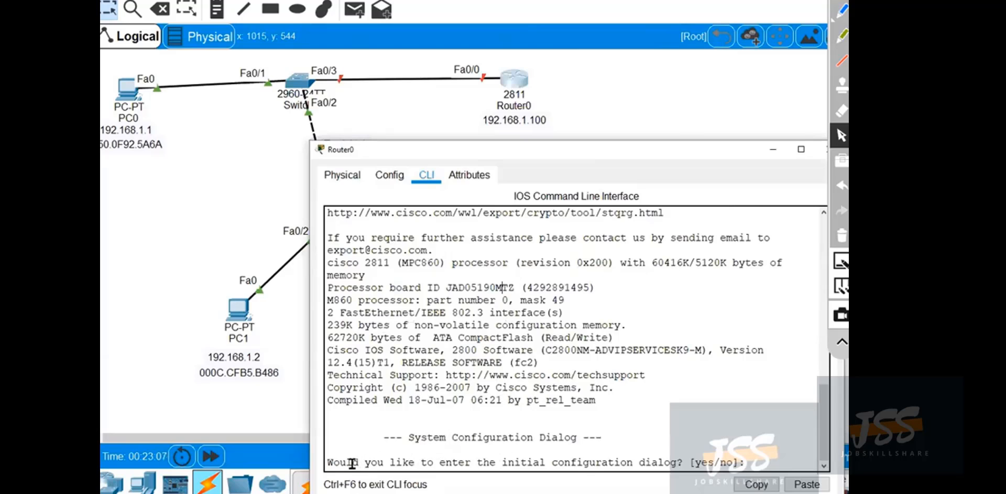
Circle the initial configuration dialog question with the pen, handwrite a note above it, and clear the drawings.
click(841, 10)
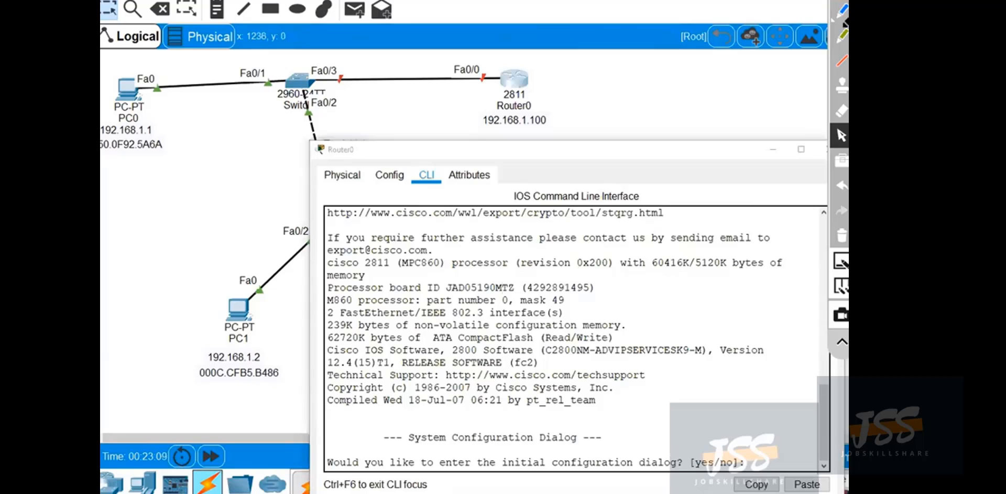
mouse_move(742, 441)
mouse_down()
mouse_move(340, 442)
mouse_move(434, 491)
mouse_move(772, 481)
mouse_move(750, 443)
mouse_up()
drag(645, 425, 710, 416)
mouse_move(736, 382)
mouse_down()
mouse_move(732, 411)
mouse_move(747, 394)
mouse_up()
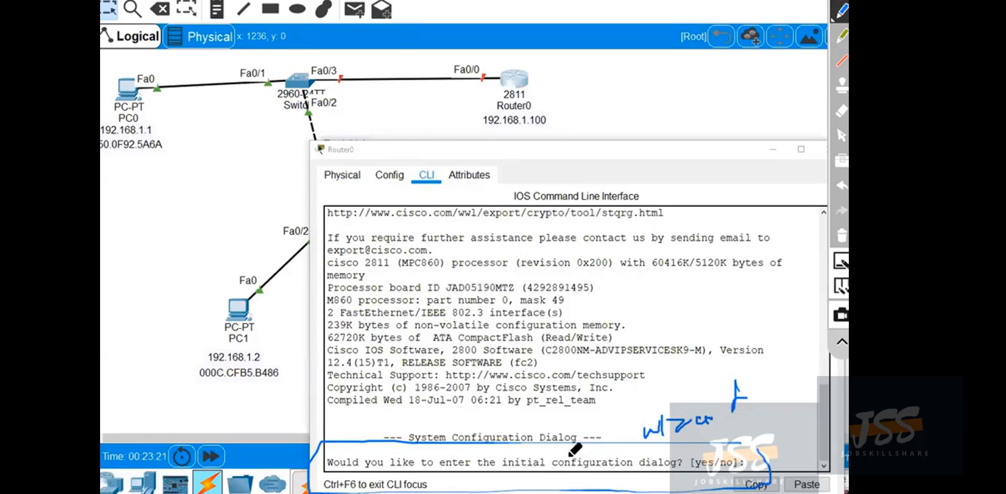
click(843, 235)
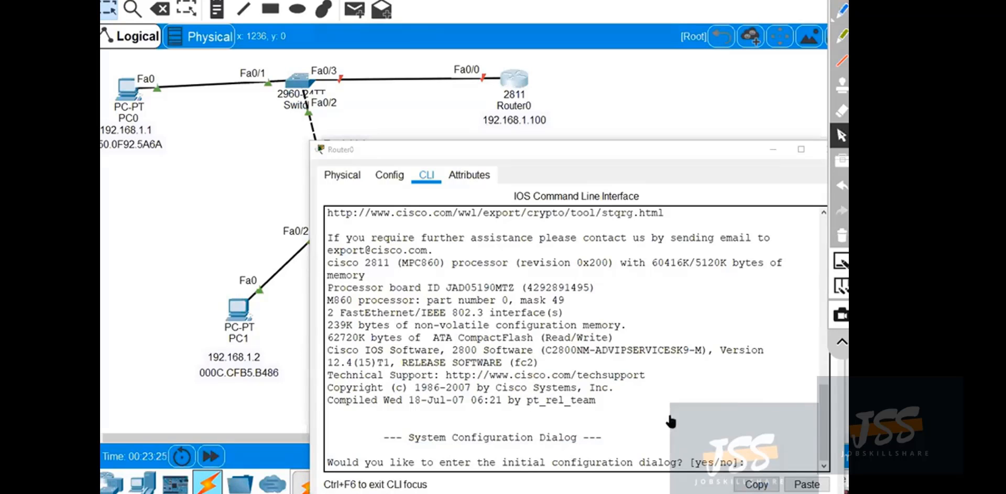
click(841, 136)
Decline the router's initial configuration dialog with no, and enter privileged mode with en.
click(716, 456)
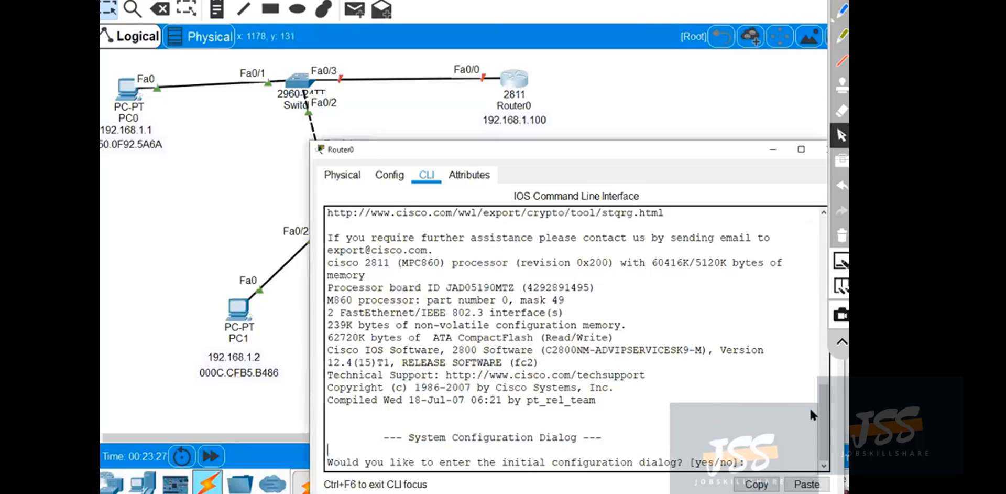
text(no)
key(Return)
key(Return)
key(Return)
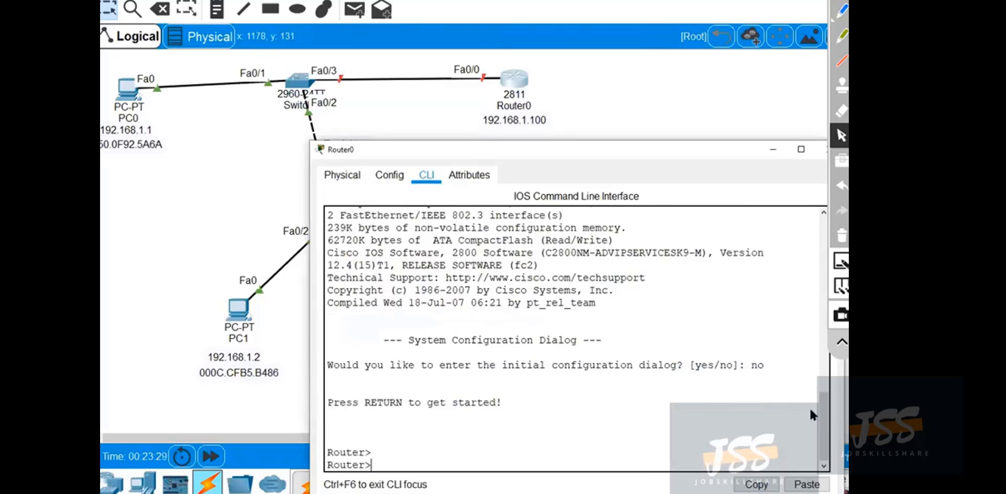
text(en)
Enter global configuration mode on Router0 and open interface fastEthernet 0/0 for configuration.
key(Return)
key(Return)
key(Return)
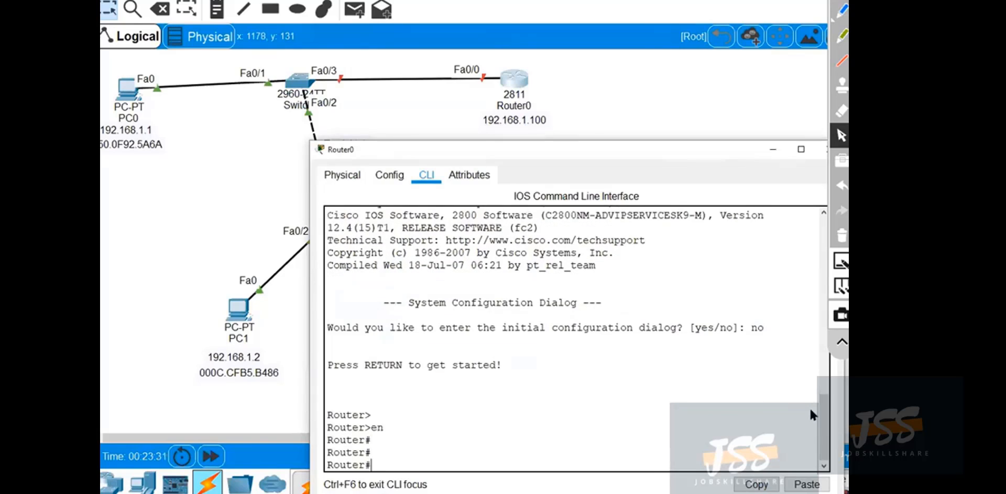
text(conf t)
key(Return)
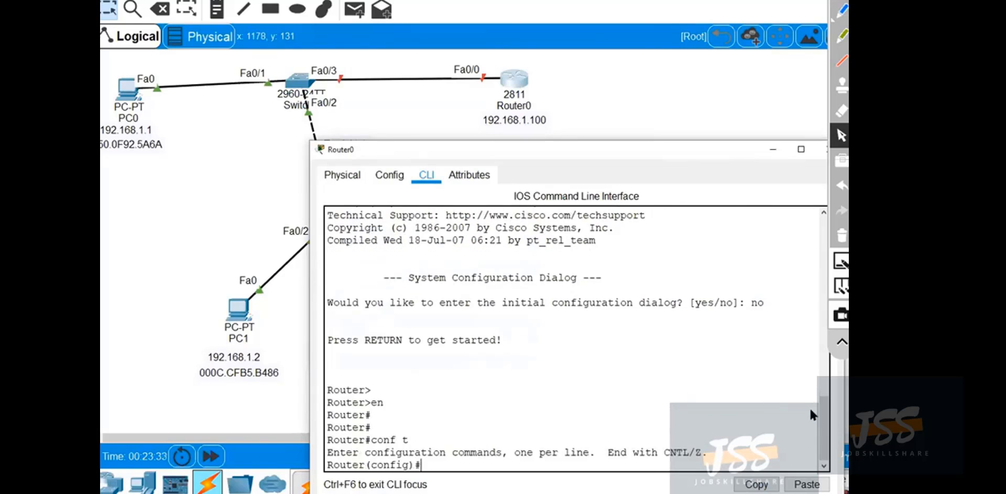
text(itn)
key(Tab)
text(f)
text(nt)
key(Tab)
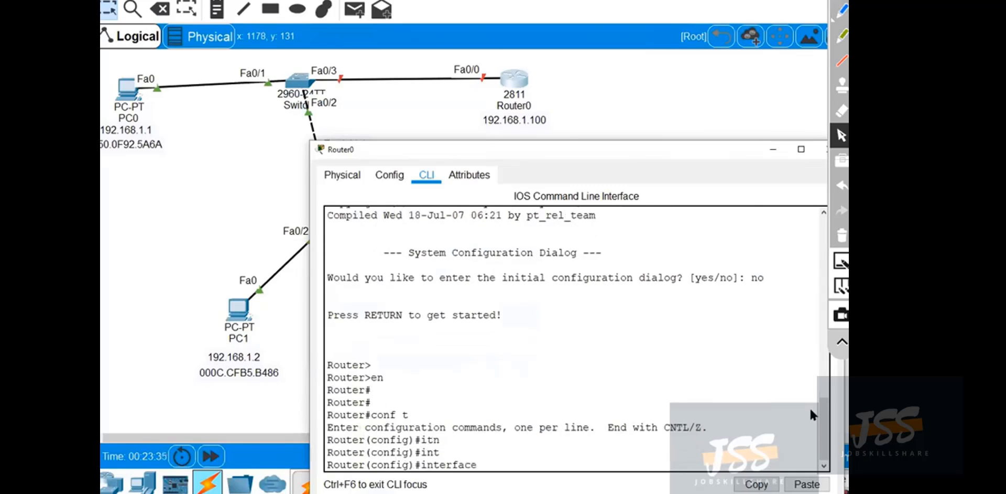
text(f)
key(Tab)
text(0/0)
key(Return)
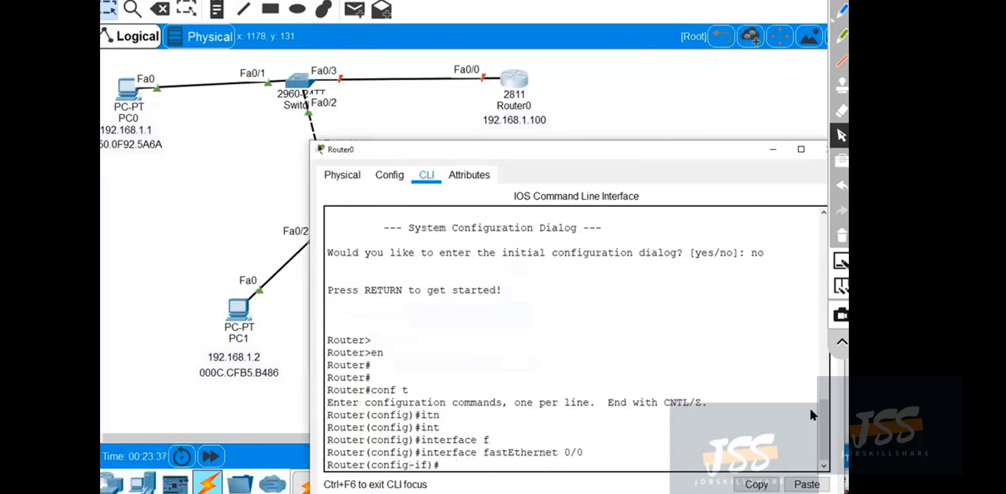
Assign IP address 192.168.1.100 with mask 255.255.255.0 to Router0's fastEthernet 0/0 and enable it with no shut.
text(ip add)
text(192.168.1.100 2)
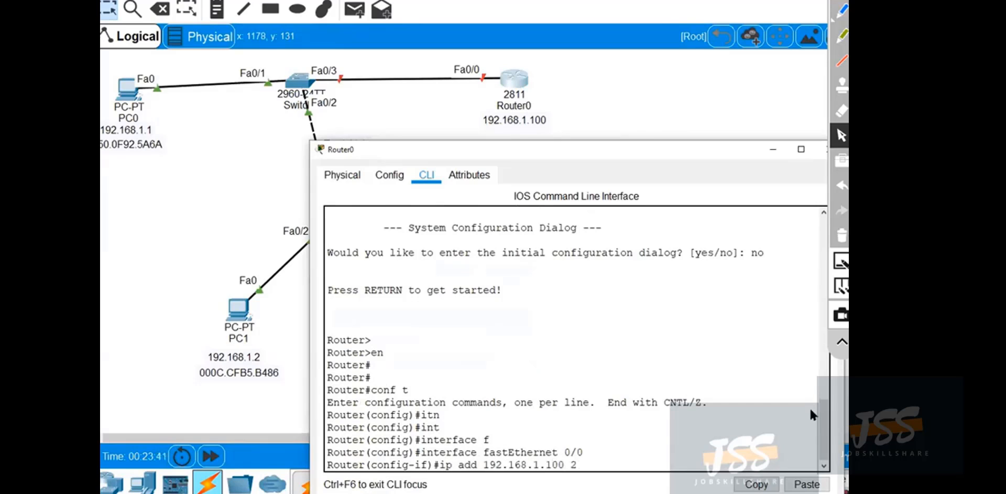
text(55.255.255.0)
key(Return)
text(no shut)
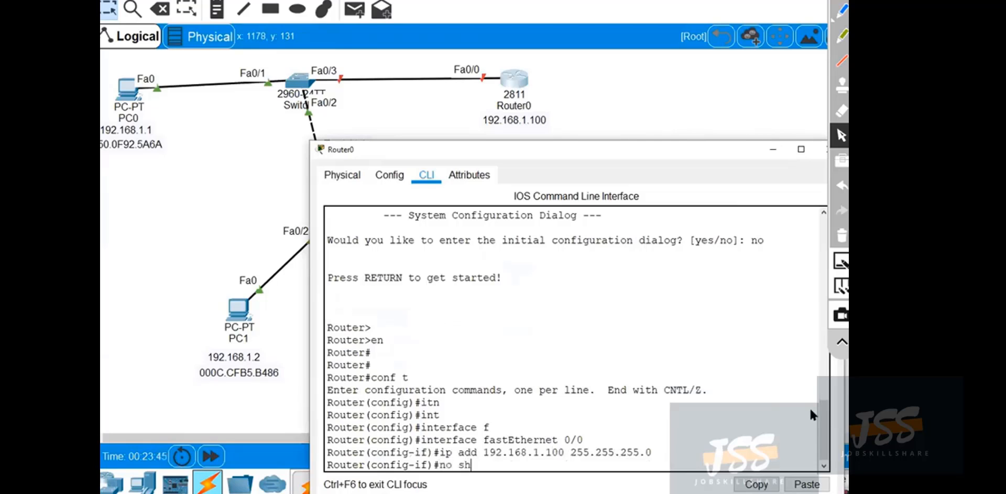
key(Return)
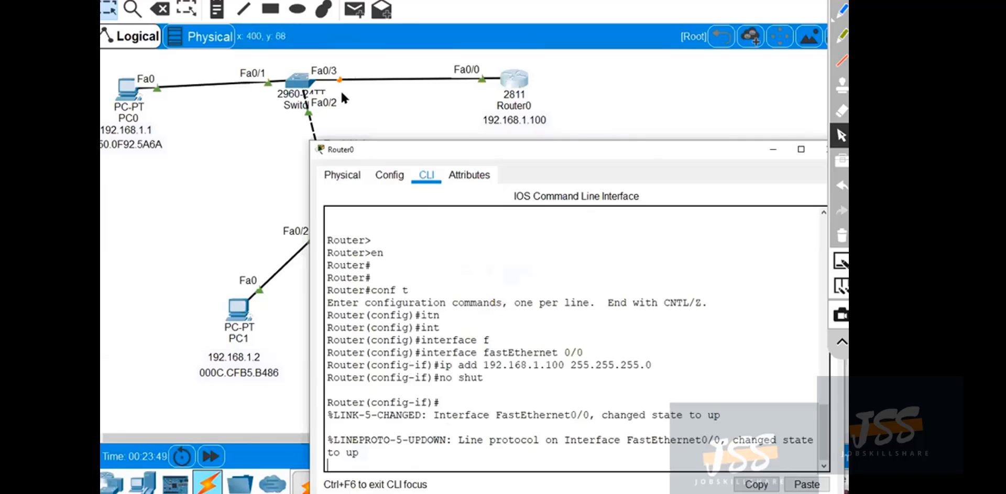
Leave configuration mode on Router0, save its configuration with wr, and close its window.
key(ctrl+z)
key(Return)
key(Return)
key(Return)
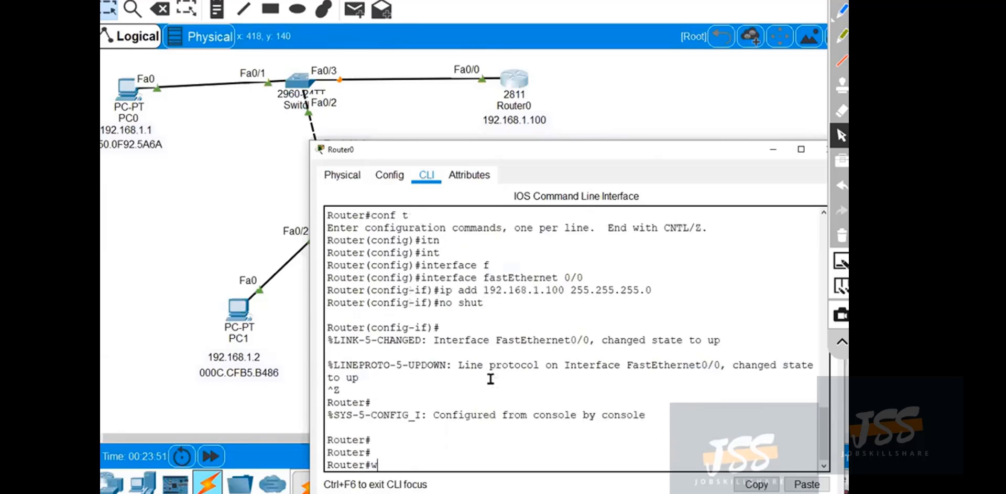
text(wr)
key(Return)
key(Return)
key(Return)
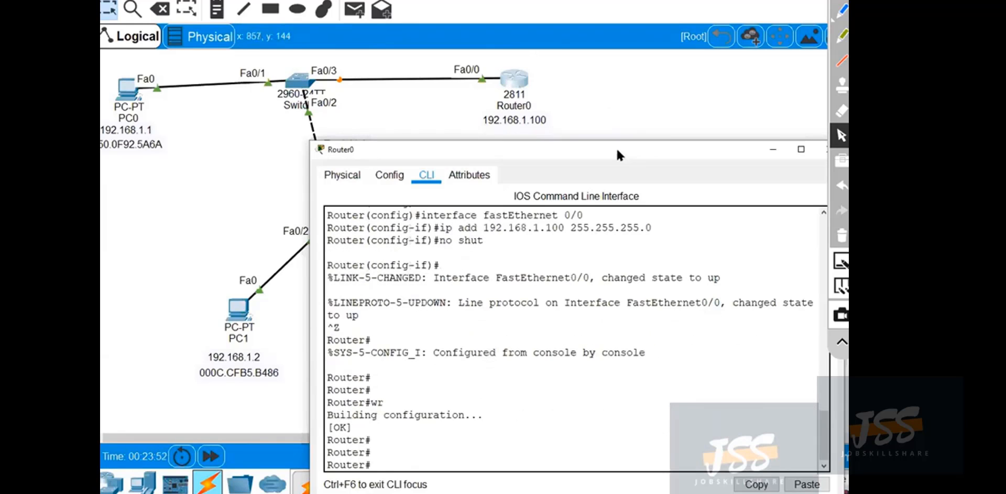
drag(616, 147, 543, 134)
click(755, 129)
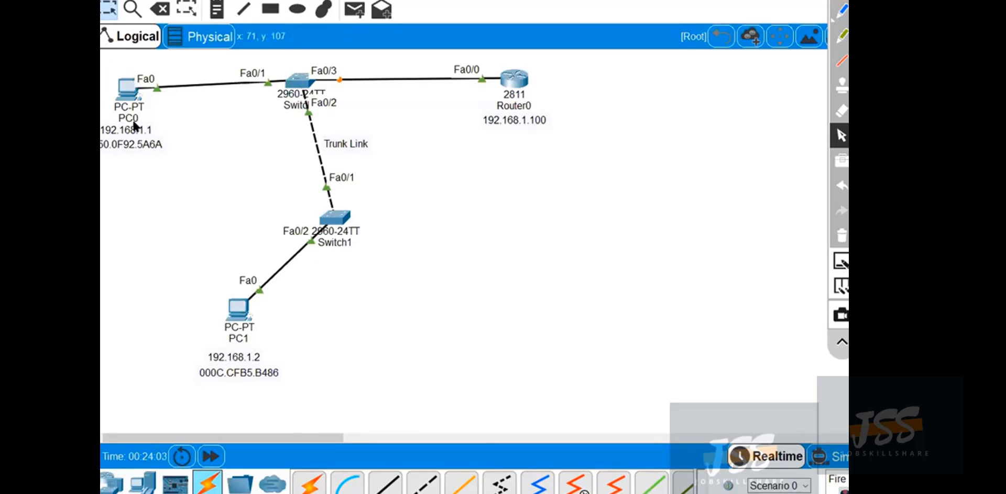
Ping the router at 192.168.1.100 from PC1's Command Prompt, and close the PC1 window.
mouse_move(134, 126)
click(238, 308)
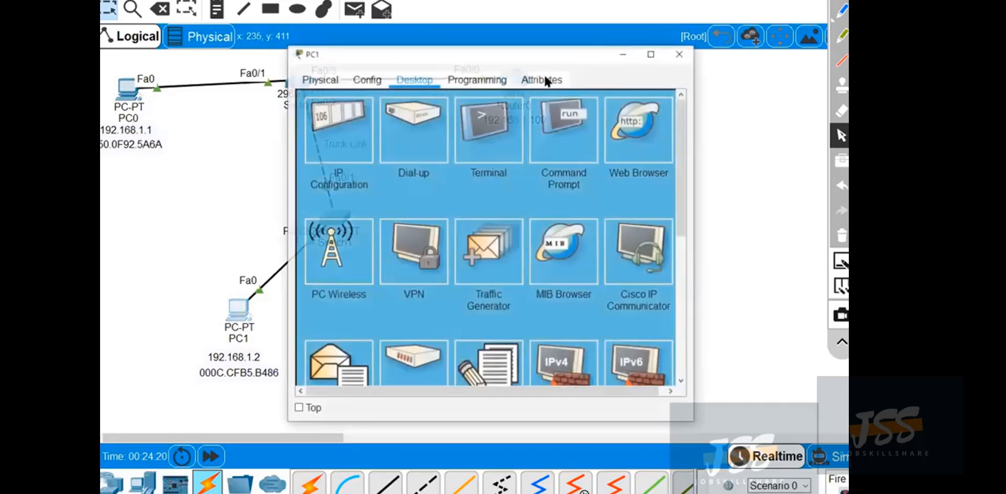
drag(548, 48, 626, 111)
click(659, 218)
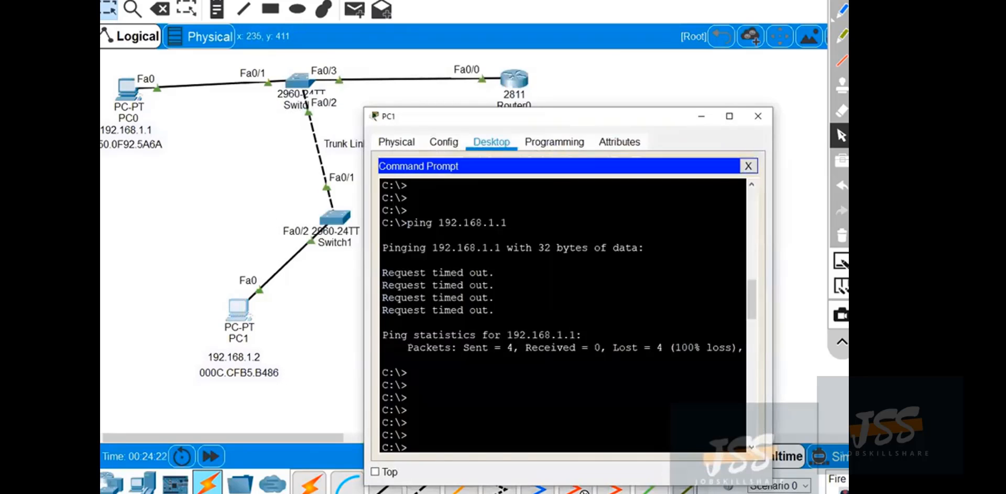
text(ping)
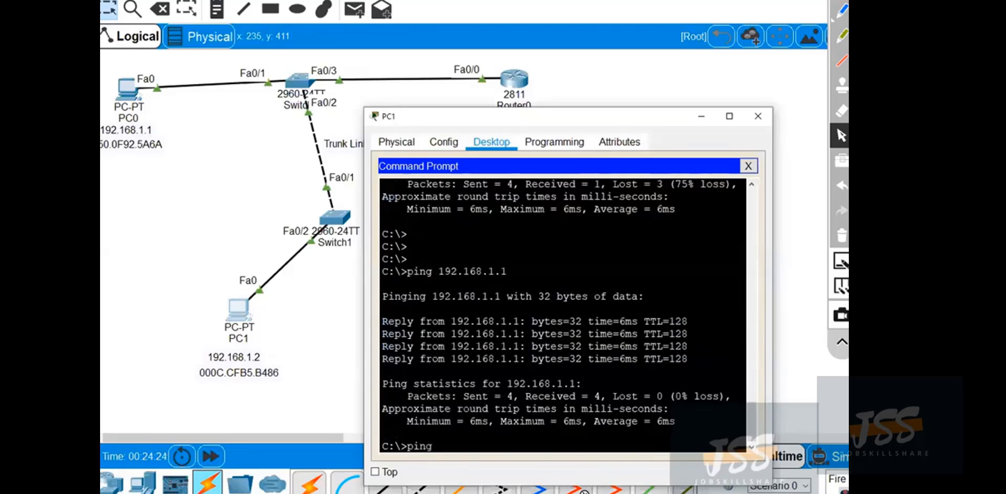
text( 192.168.)
drag(595, 123, 609, 152)
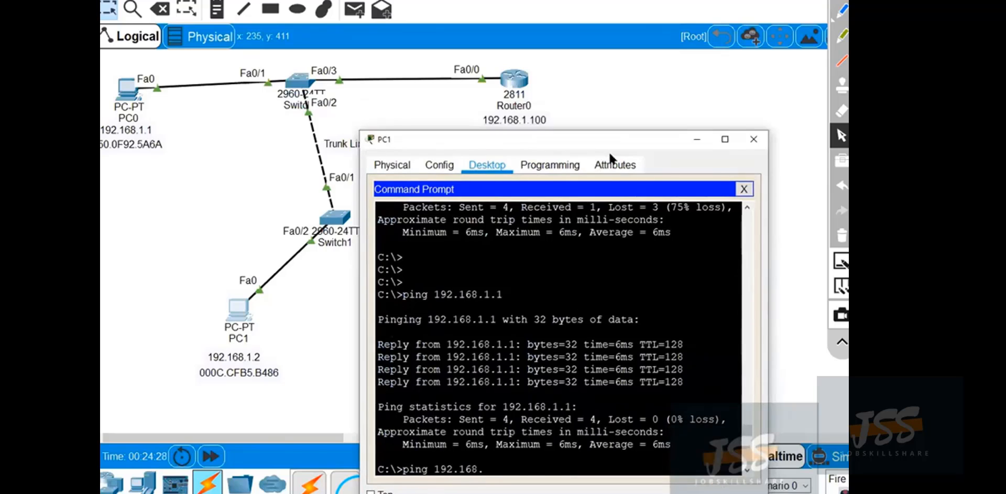
text(1.100)
key(Return)
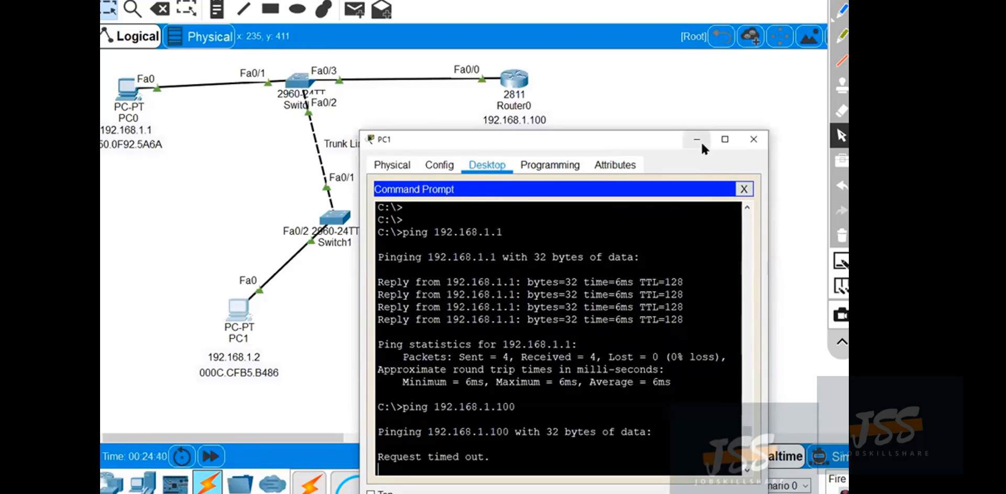
click(753, 139)
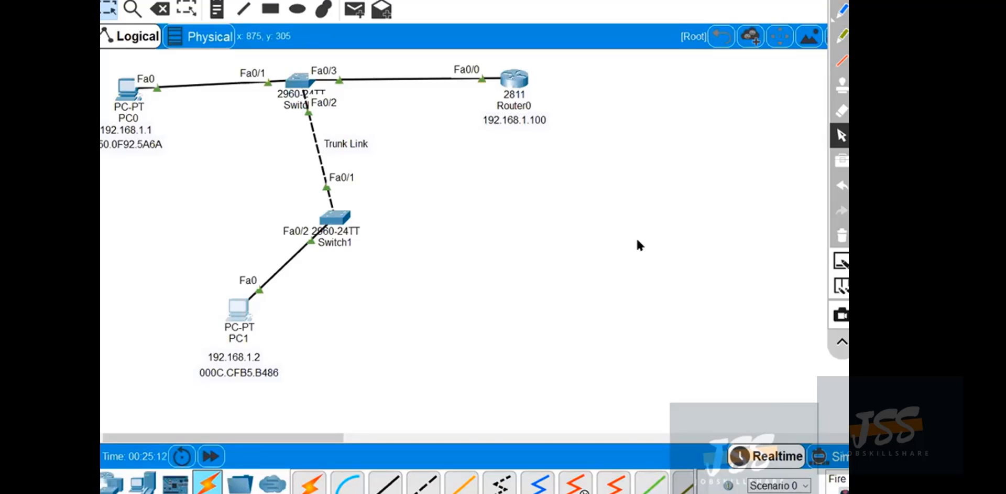
Bring up Router0's command line to review its fastEthernet 0/0 configuration, and minimize the window.
mouse_move(535, 492)
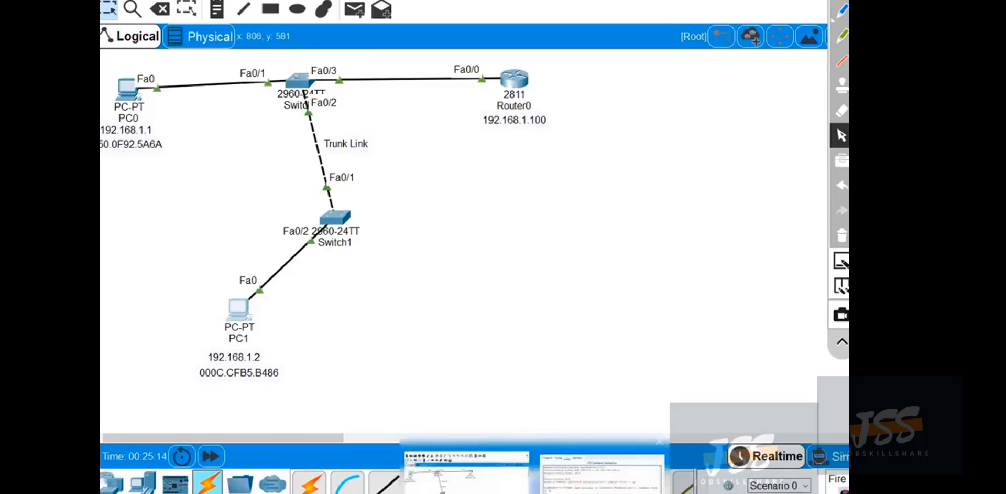
click(602, 469)
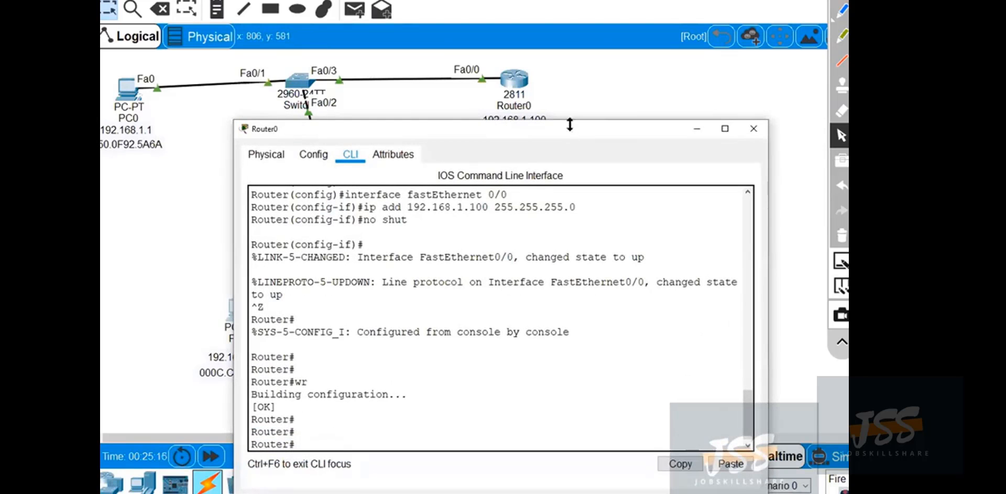
drag(570, 125, 571, 187)
click(699, 192)
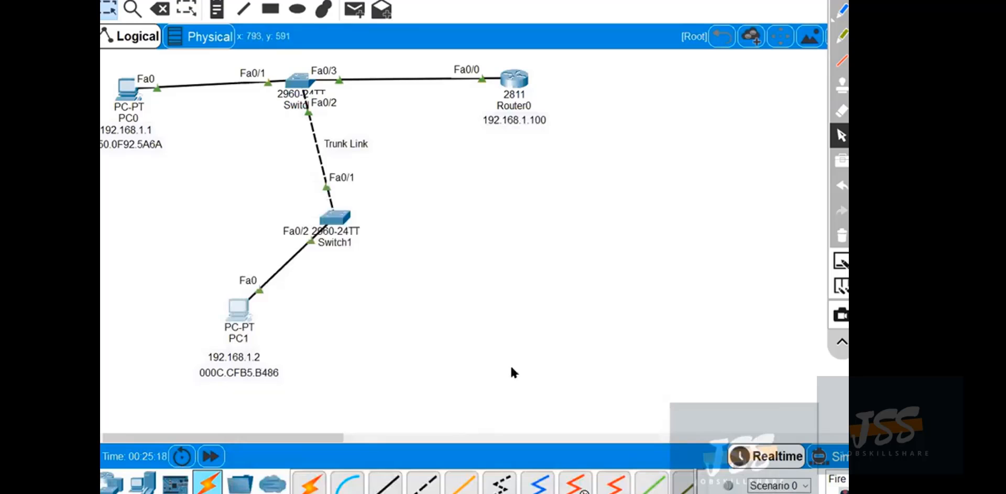
Repeat the ping to 192.168.1.100 from PC1's Command Prompt and close the PC1 window.
click(239, 310)
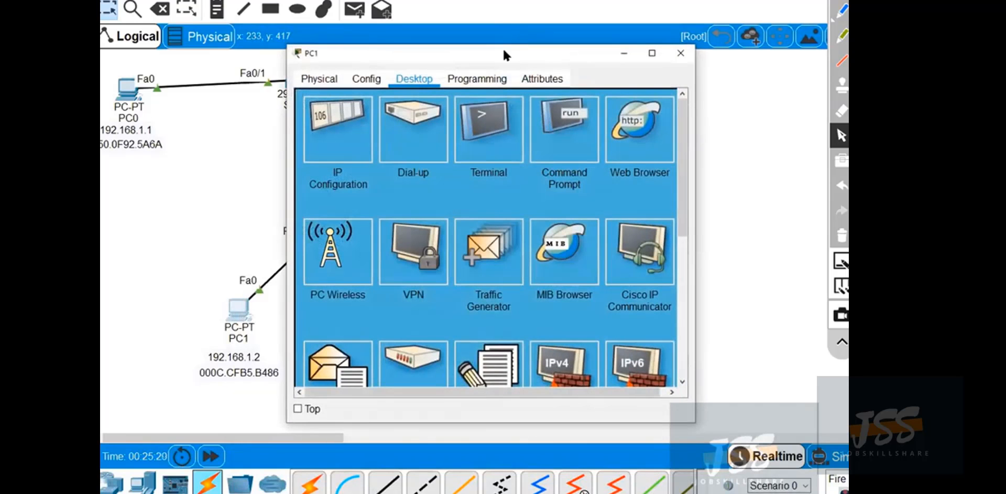
click(580, 173)
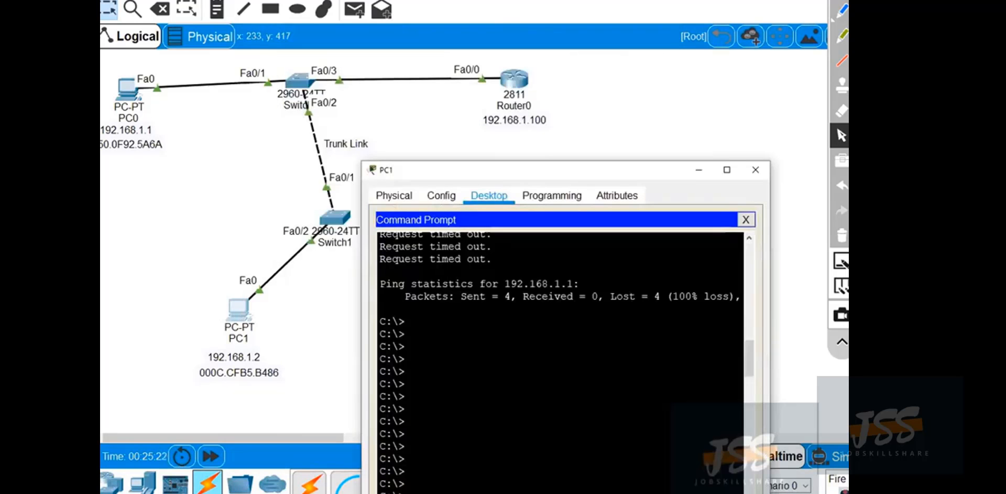
key(Return)
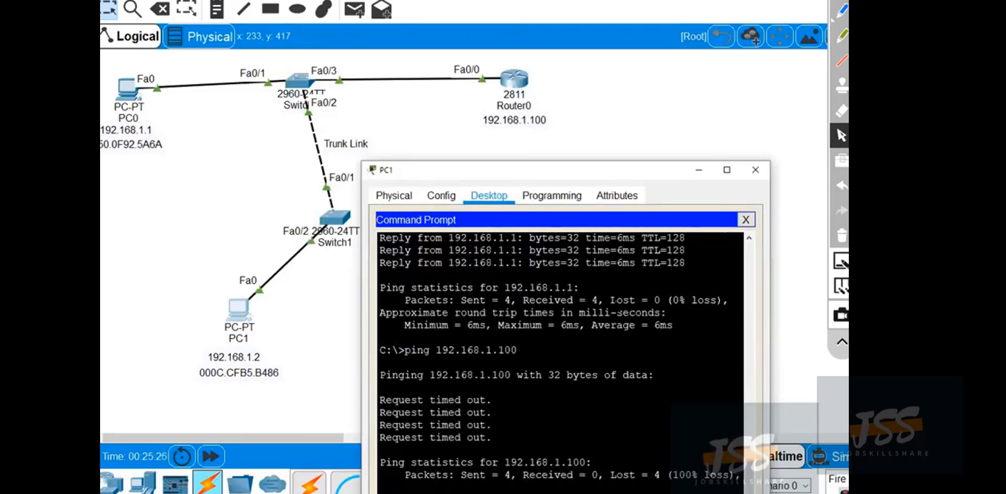
key(Return)
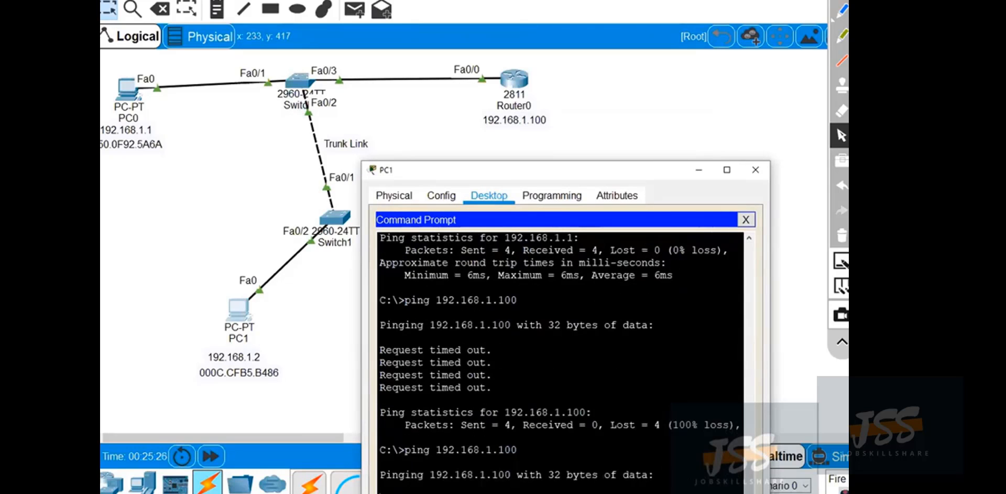
click(759, 173)
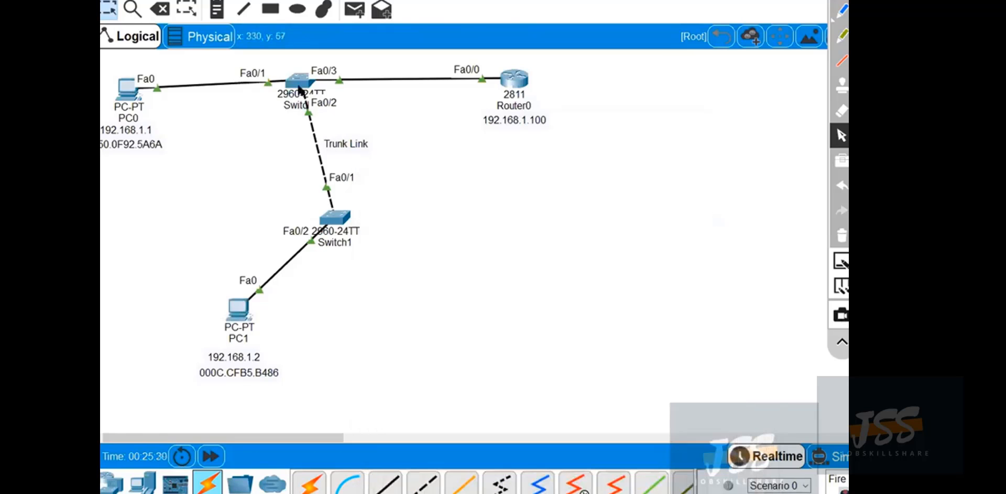
Enter global configuration mode in Switch0's command line and open interface fastEthernet 0/3 for configuration.
drag(461, 53, 559, 88)
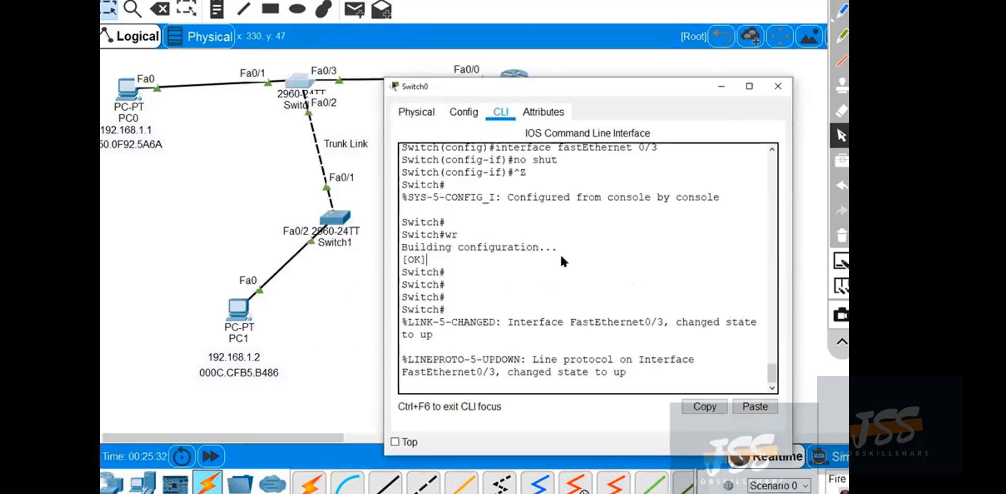
key(Return)
key(Return)
key(Return)
text(conf t)
key(Return)
text(int)
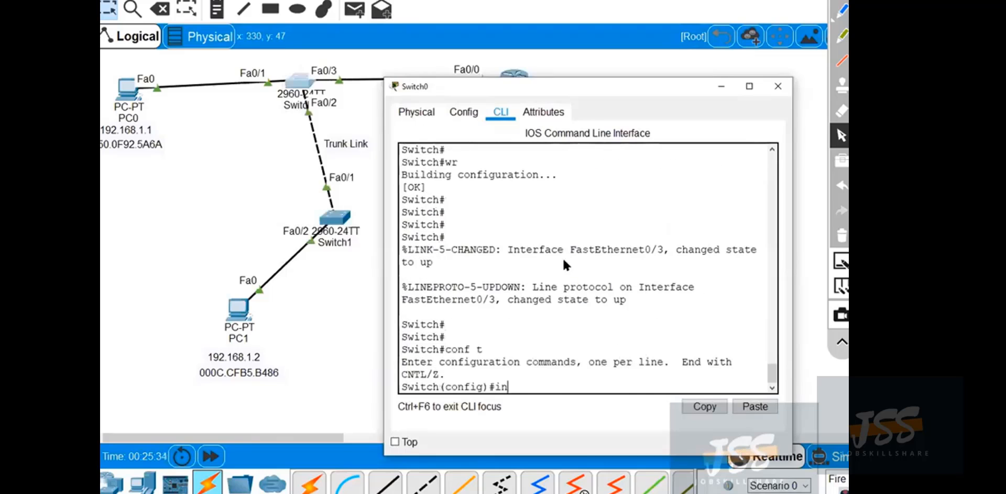
key(Tab)
text(f)
key(Tab)
text(0/3)
key(Return)
Assign Switch0's fastEthernet 0/3 to VLAN 150 with switchport access vlan 150.
text(si)
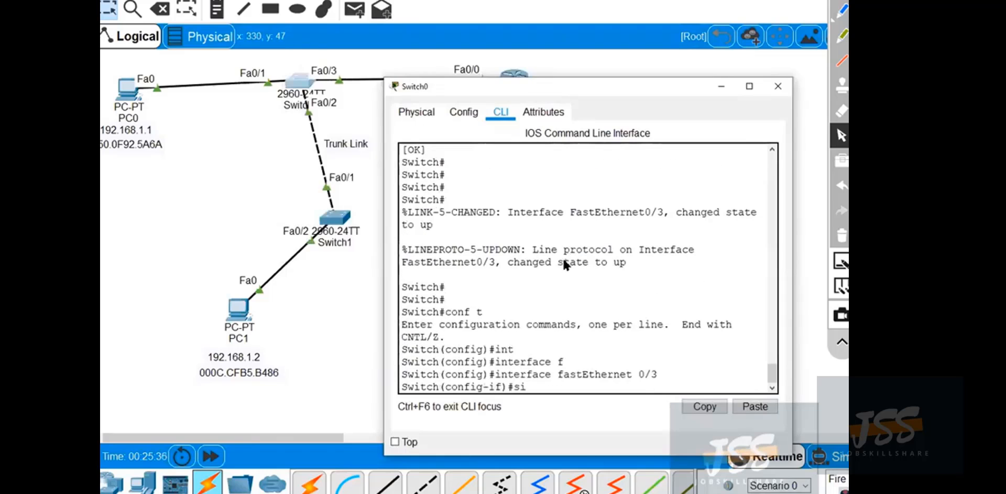
key(Tab)
key(BackSpace)
text(witch(config-if)#s)
key(Tab)
text(ac)
key(Tab)
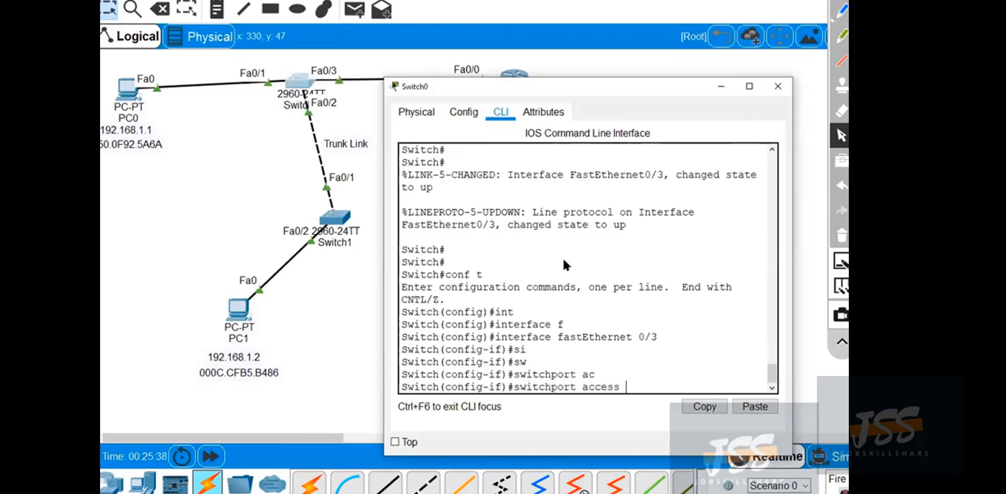
text(vlan 150)
key(Return)
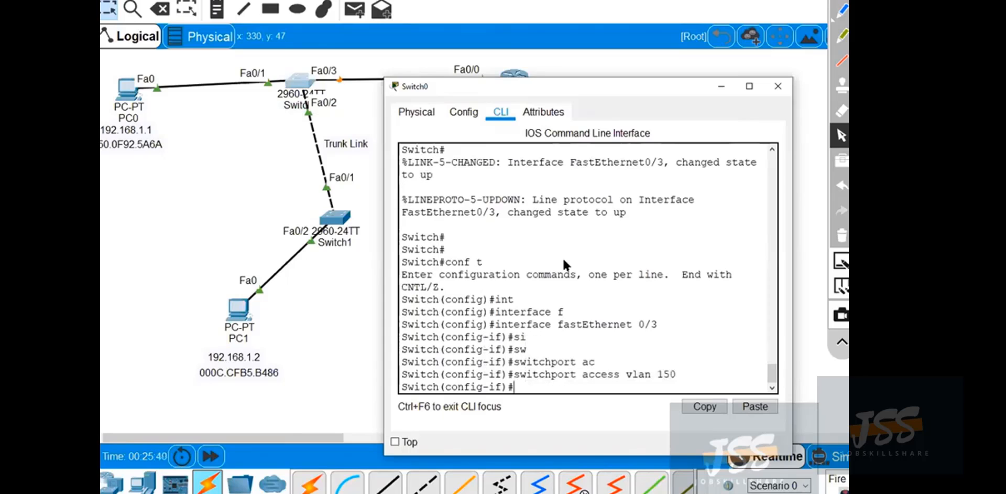
Enable Switch0's fastEthernet 0/3 with no shut, leave configuration mode, save with wr, and close the Switch0 window.
text(no shut)
key(Return)
key(Return)
key(Return)
key(ctrl+z)
text(wr)
key(Return)
key(Return)
key(Return)
key(Return)
key(Return)
key(Return)
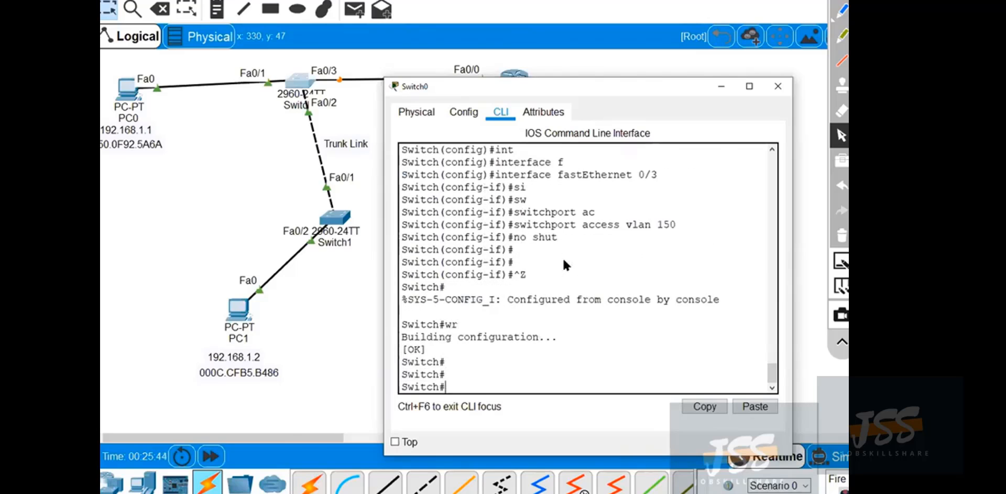
click(779, 87)
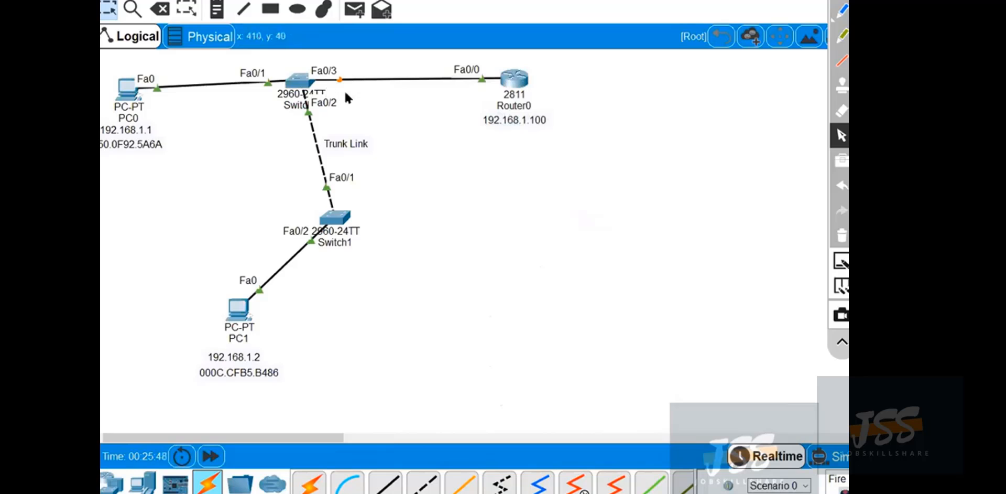
click(249, 314)
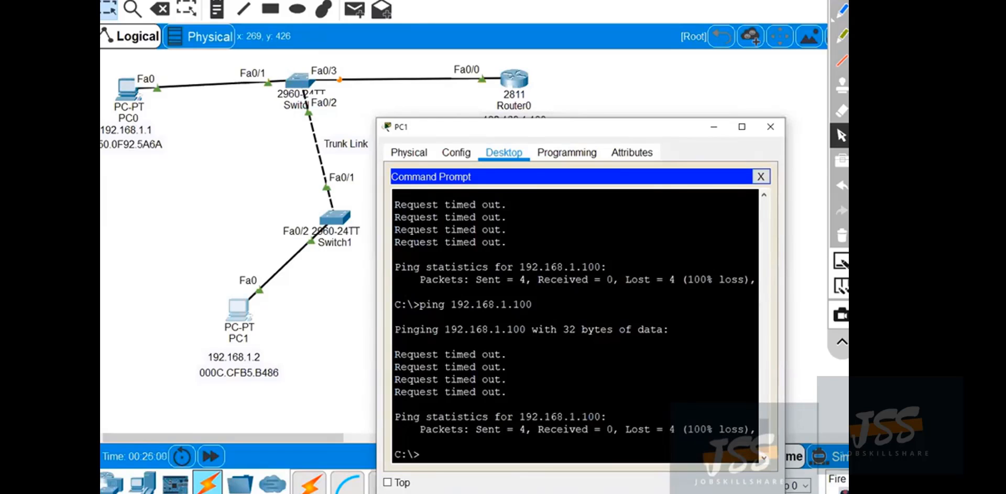
click(718, 131)
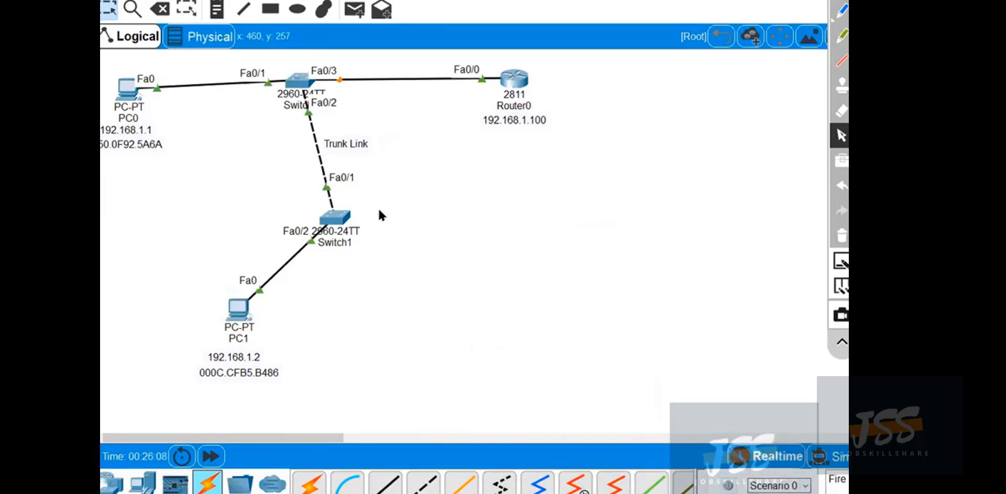
Open Router0's physical device view and zoom in to examine its module slots and Ethernet ports.
click(516, 79)
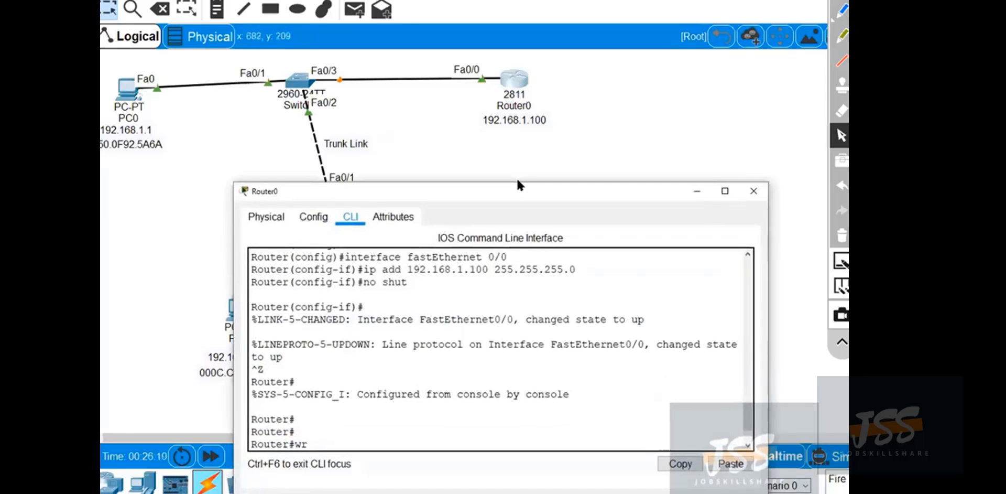
key(Return)
key(Return)
key(Return)
drag(517, 185, 488, 110)
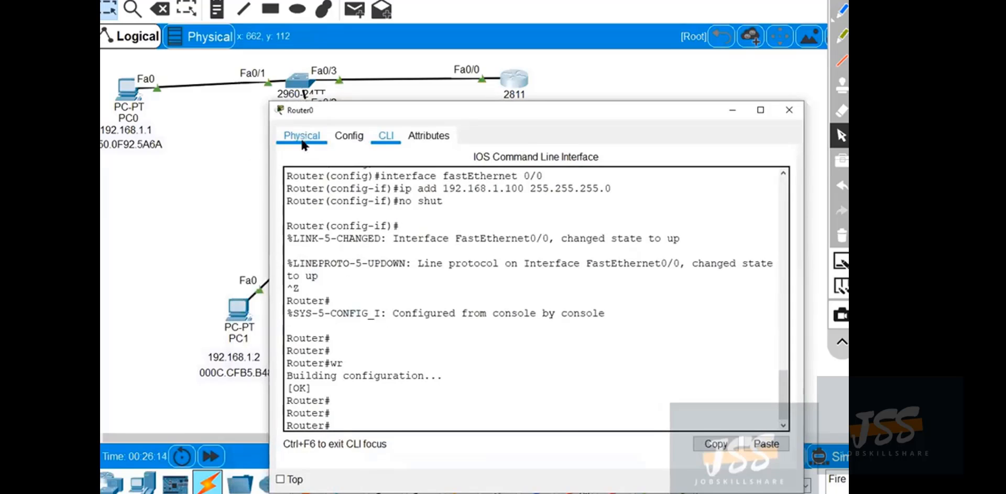
click(301, 135)
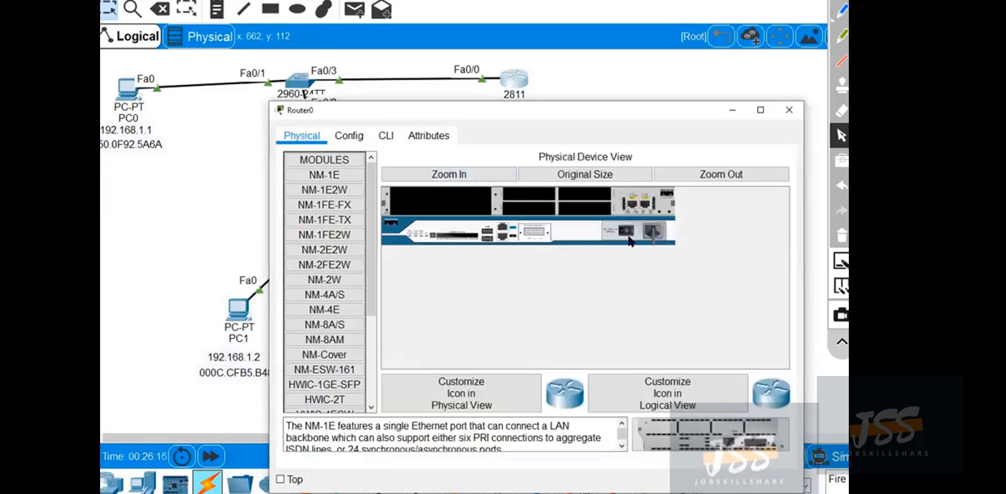
click(439, 176)
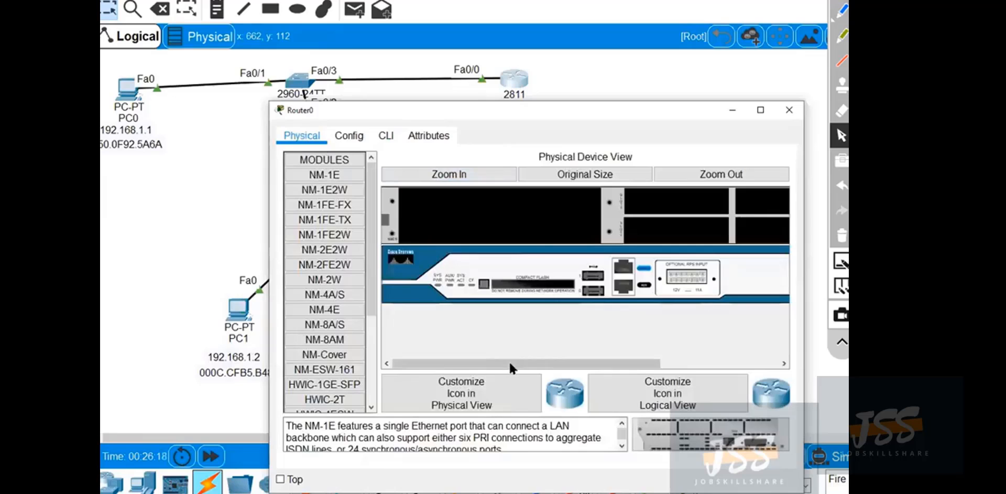
drag(508, 362, 684, 340)
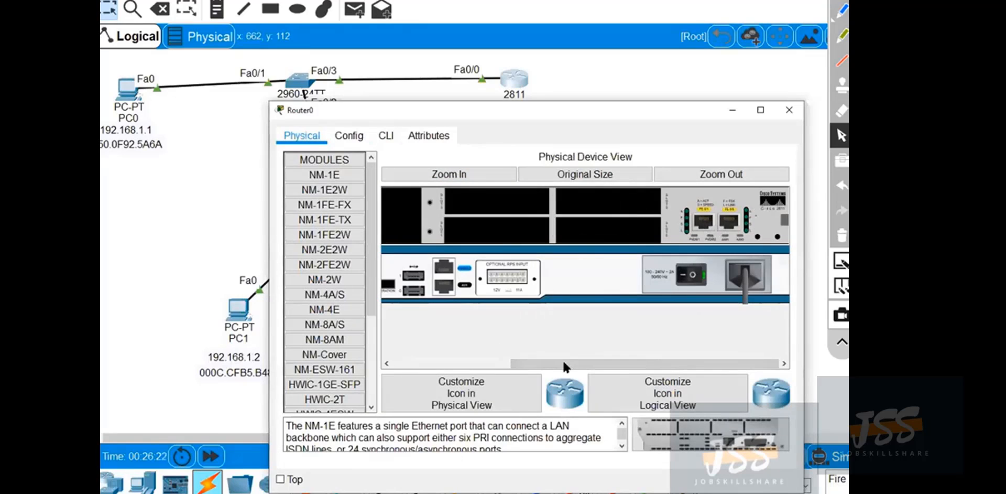
drag(563, 361, 477, 368)
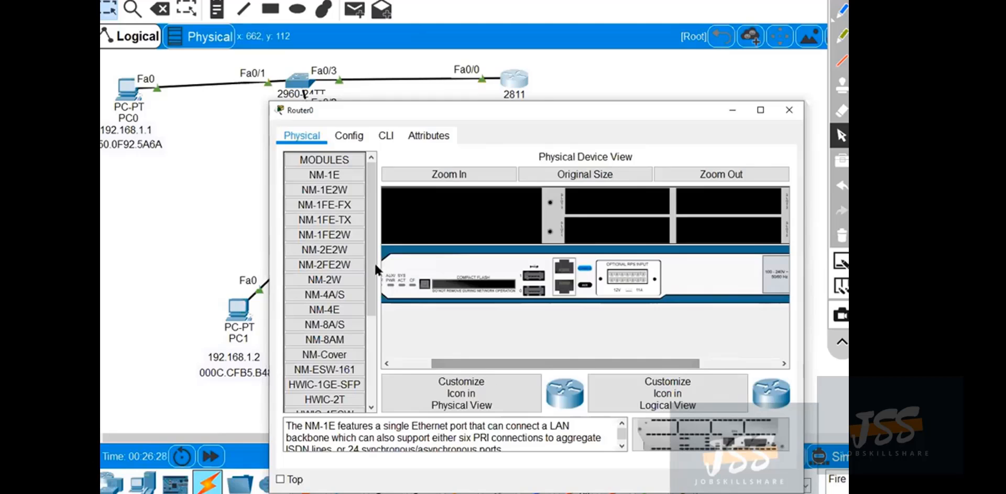
Select the NM-1FE-TX module to view its description, inspect Router0's built-in Ethernet ports, and close the Router0 window.
click(329, 221)
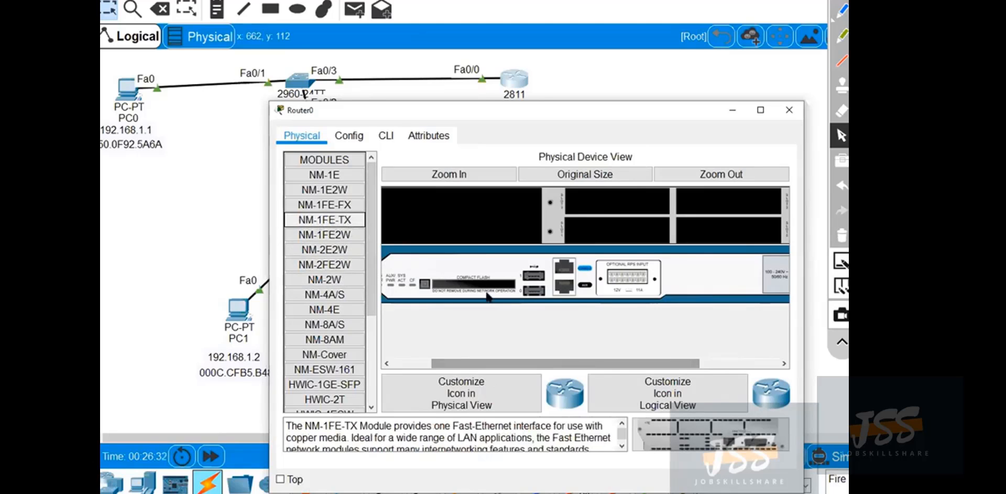
drag(693, 427, 648, 426)
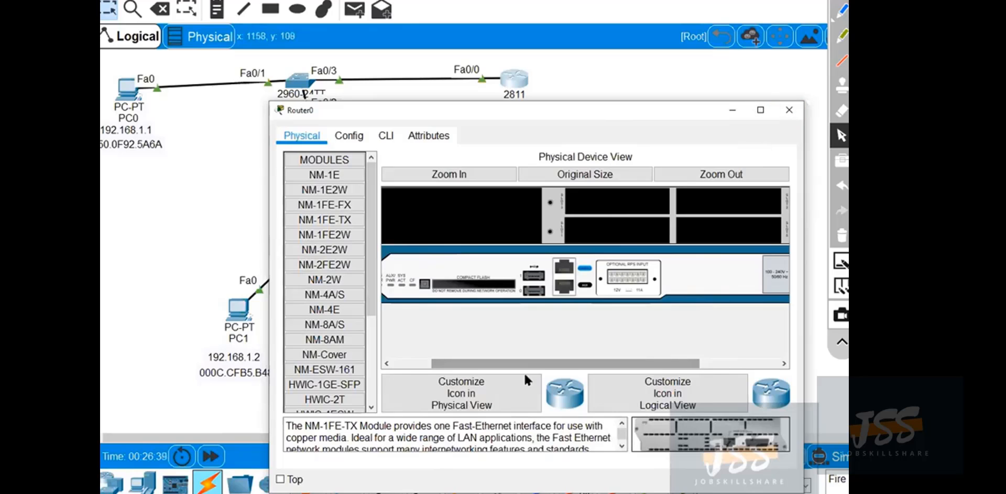
drag(530, 362, 609, 362)
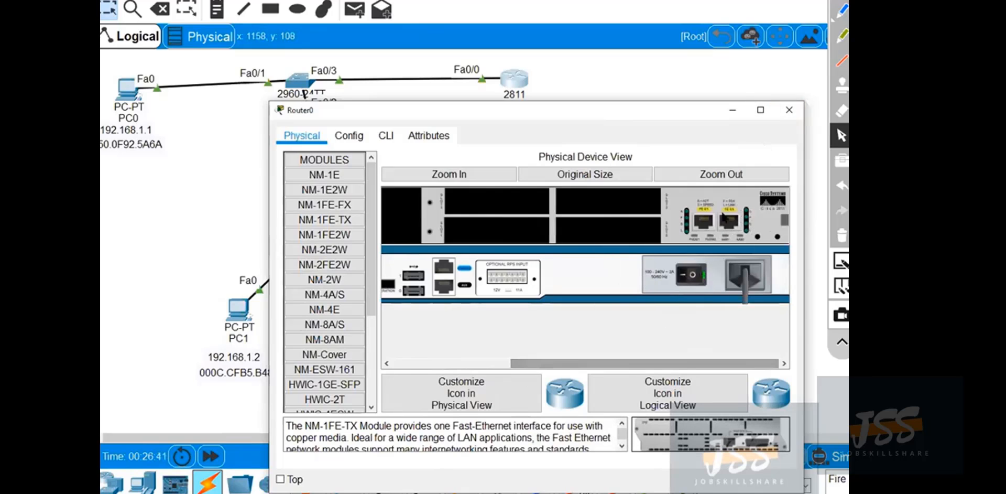
click(790, 110)
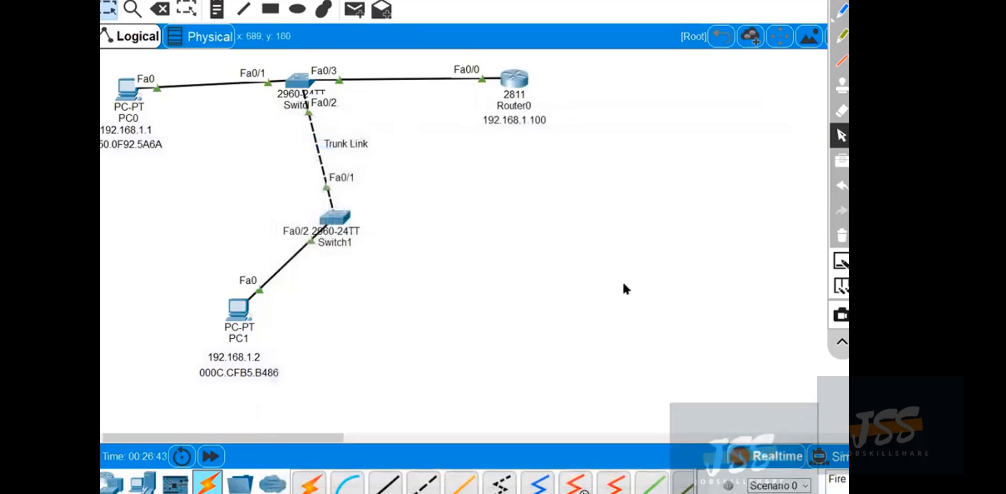
Rerun the ping to the router at 192.168.1.100 from PC1, and close the Command Prompt and the PC1 window.
click(242, 312)
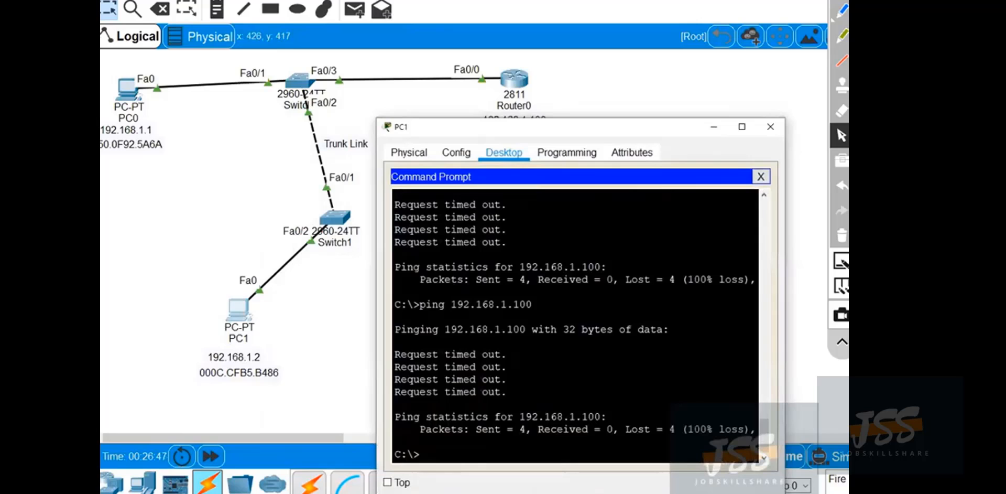
key(Up)
key(Return)
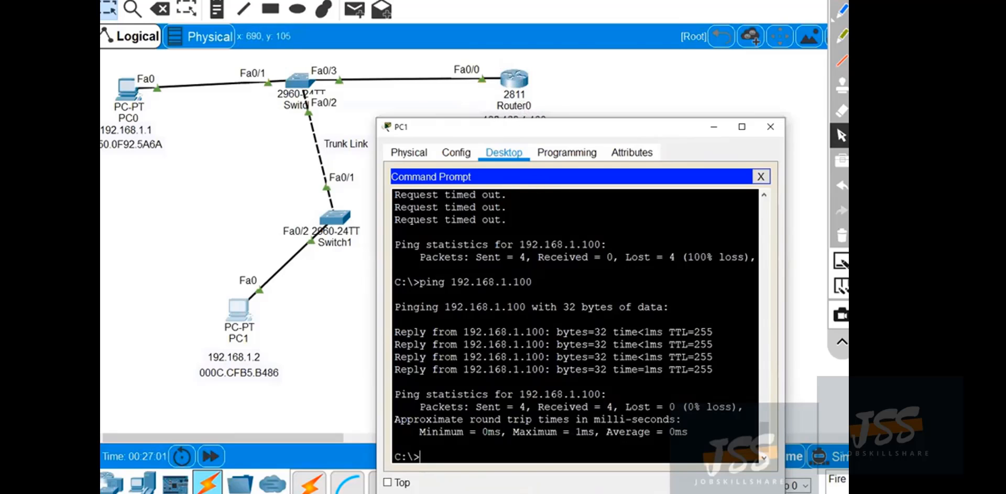
click(764, 178)
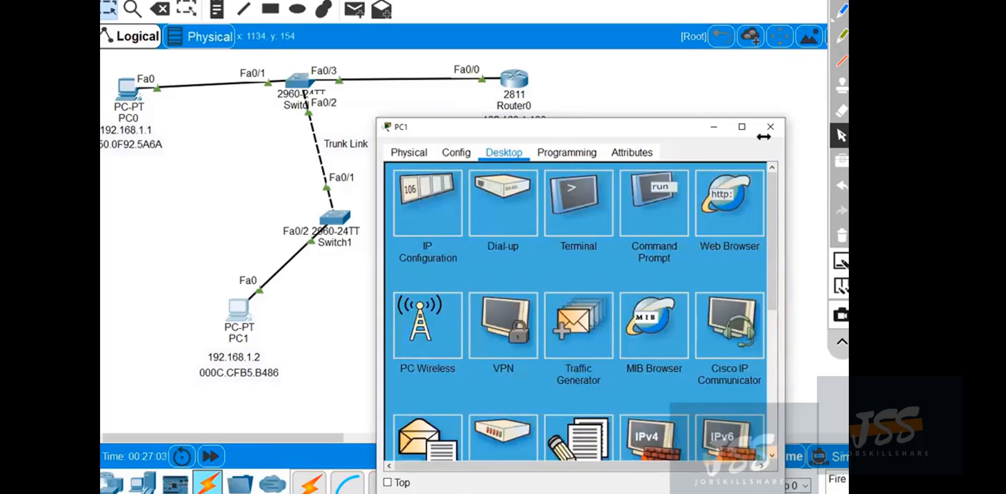
click(770, 126)
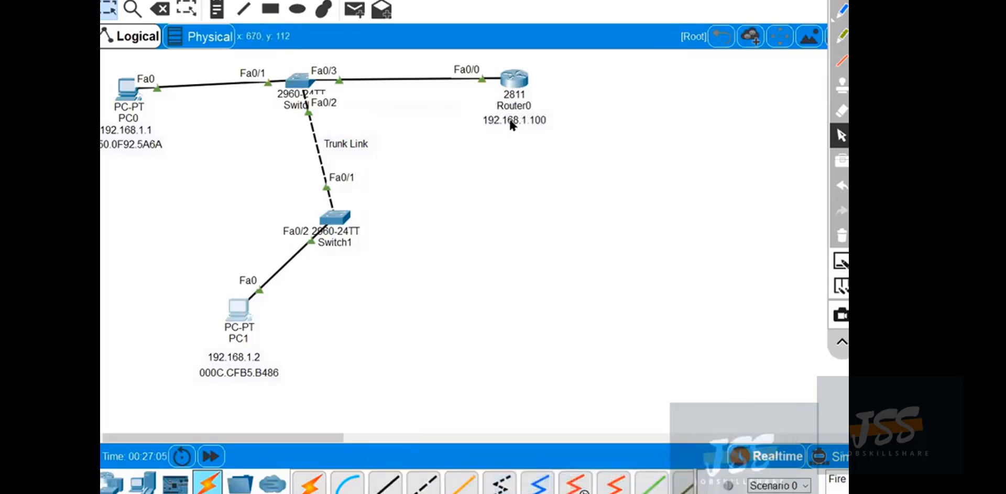
Draw a freehand link from Router0 to an open curve labelled ISP, and switch back to the selection tool.
click(842, 10)
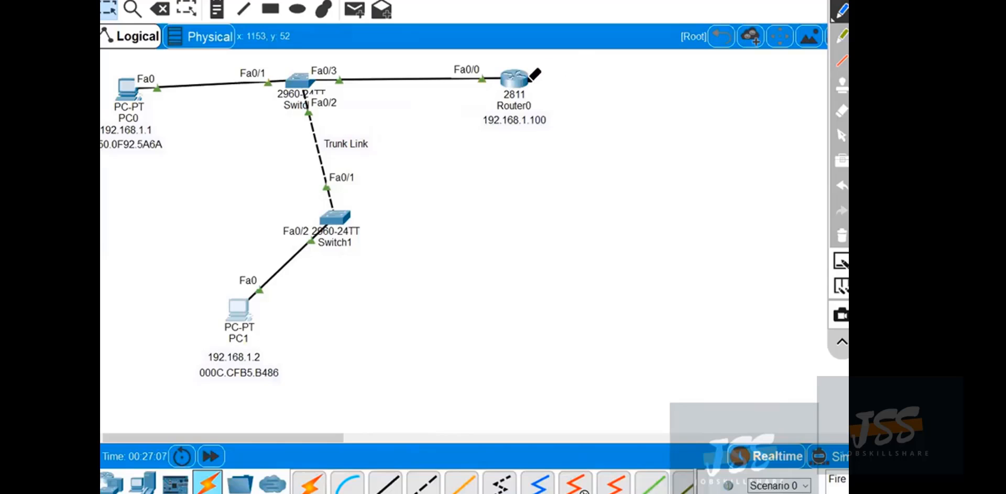
mouse_move(529, 82)
mouse_down()
mouse_move(601, 84)
mouse_move(619, 121)
mouse_up()
mouse_move(644, 78)
mouse_down()
mouse_move(643, 107)
mouse_move(654, 103)
mouse_up()
mouse_move(678, 73)
mouse_down()
mouse_move(677, 105)
mouse_move(678, 90)
mouse_up()
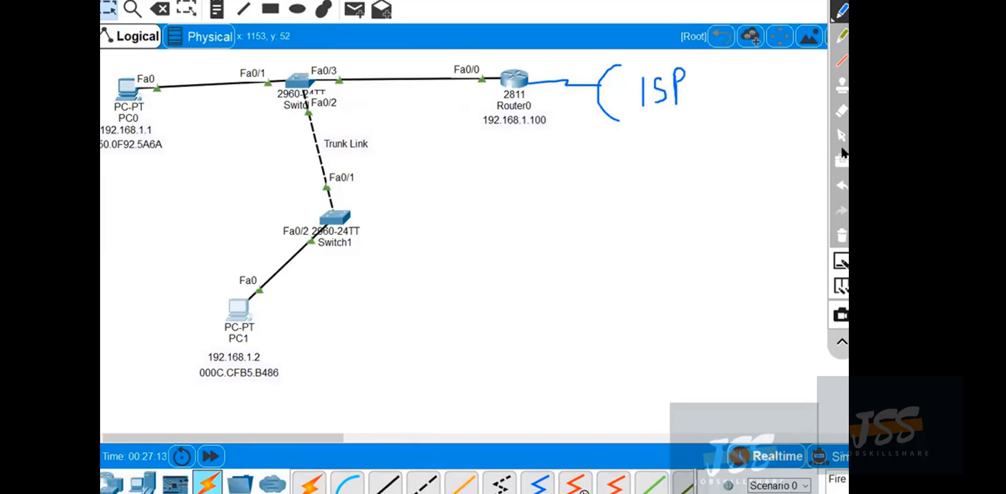
click(843, 137)
Set PC1's default gateway to 192.168.1.100 in its IP configuration and close the PC1 window.
click(242, 315)
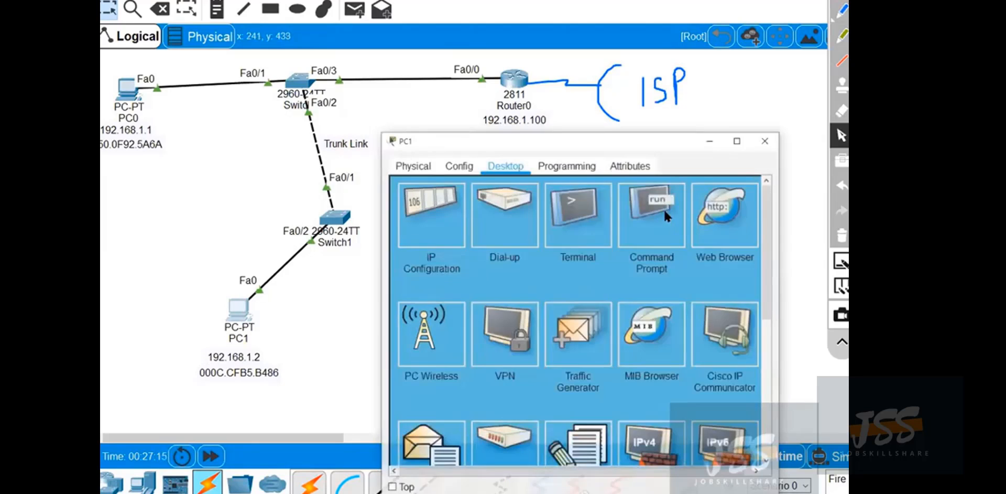
click(407, 227)
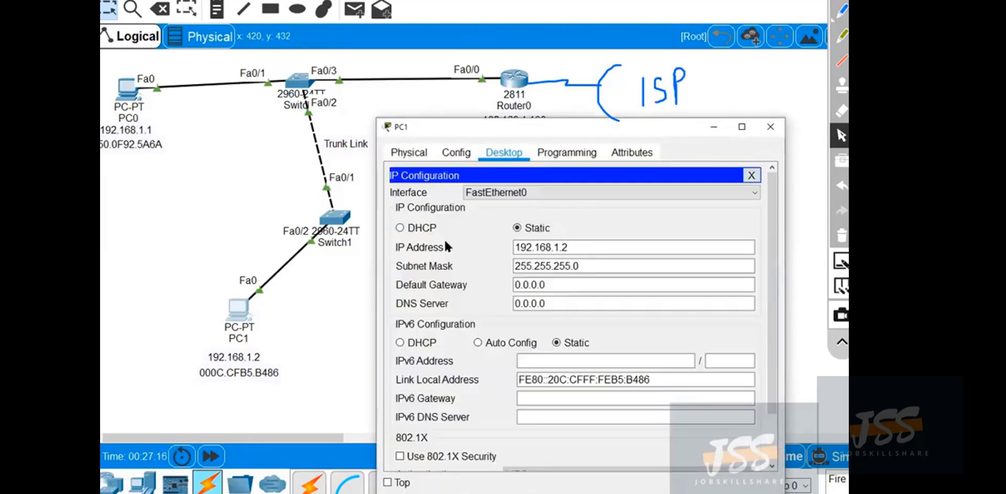
double_click(560, 285)
triple_click(561, 286)
text(19)
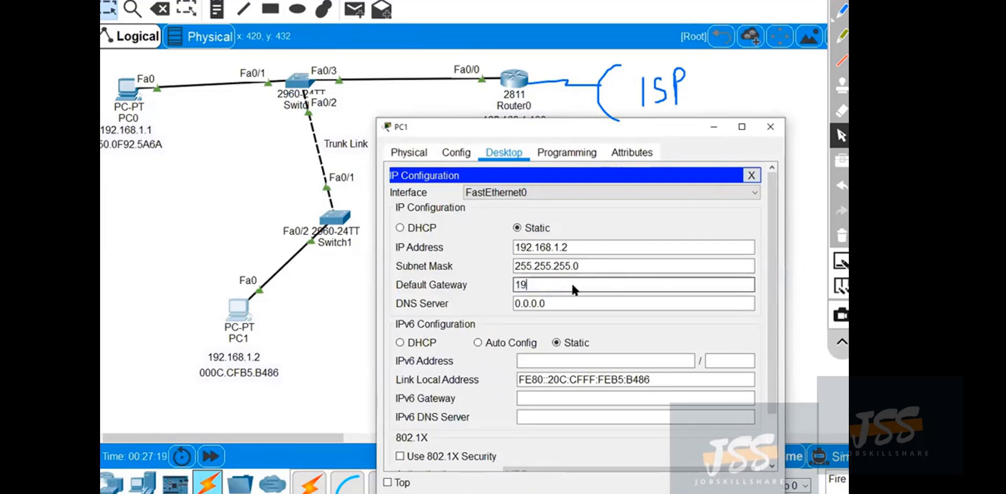
text(2.168.1.100)
click(564, 303)
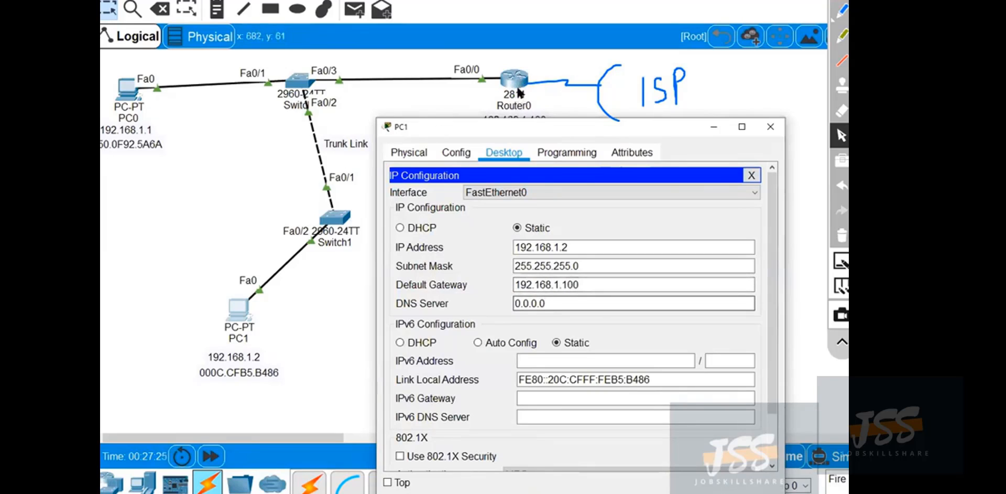
click(773, 131)
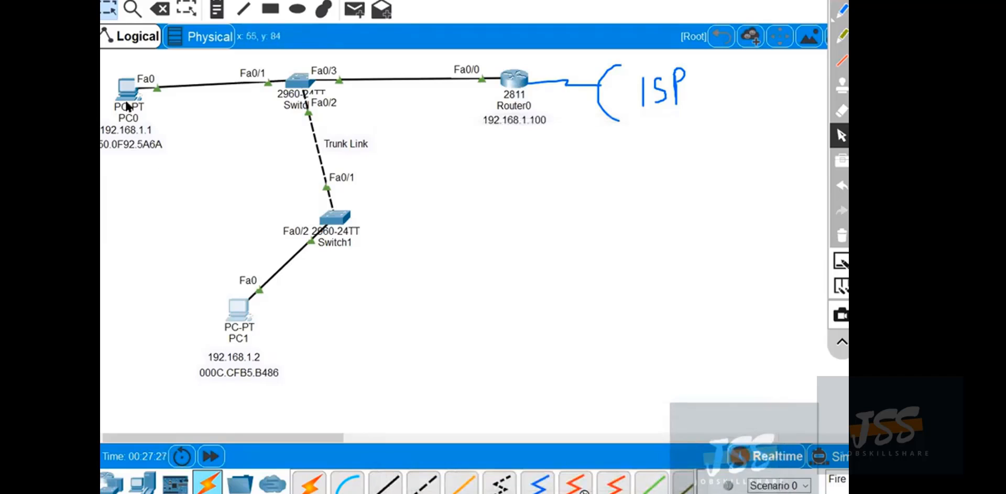
Set PC0's default gateway to 192.168.1.100 in its IP configuration and close the PC0 window.
click(127, 90)
click(327, 123)
click(486, 211)
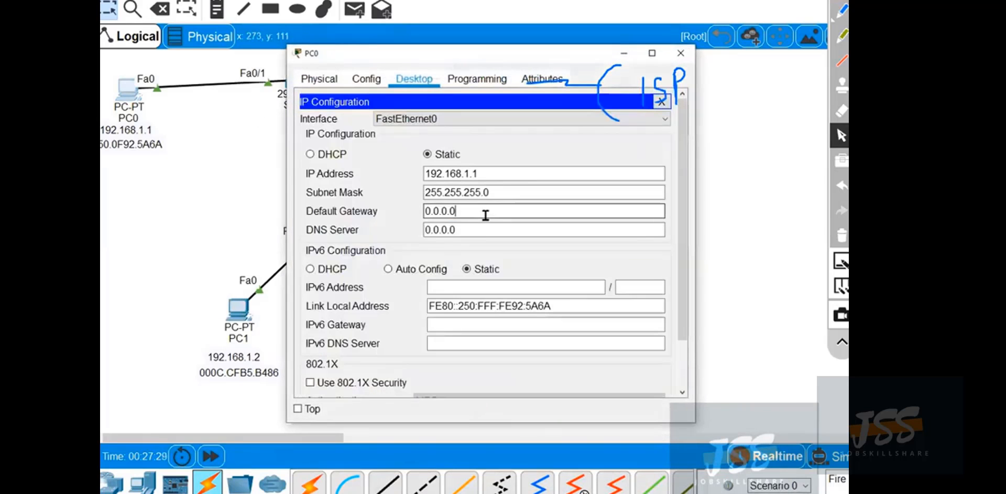
triple_click(486, 211)
text(192.168.1.100)
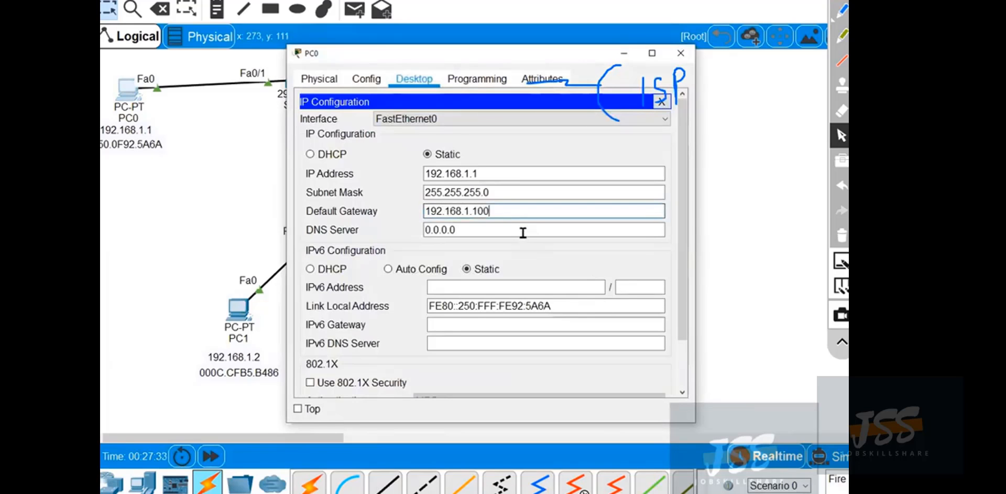
click(523, 232)
click(681, 53)
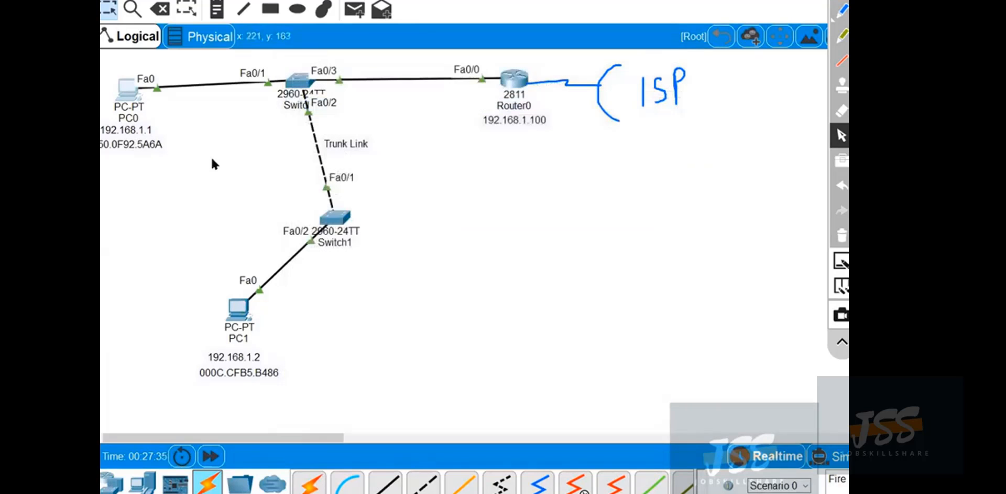
With the green pen, box the addresses of Router0, PC1 and PC0, adding an arrow out of Router0's box and a line between the PCs.
click(841, 36)
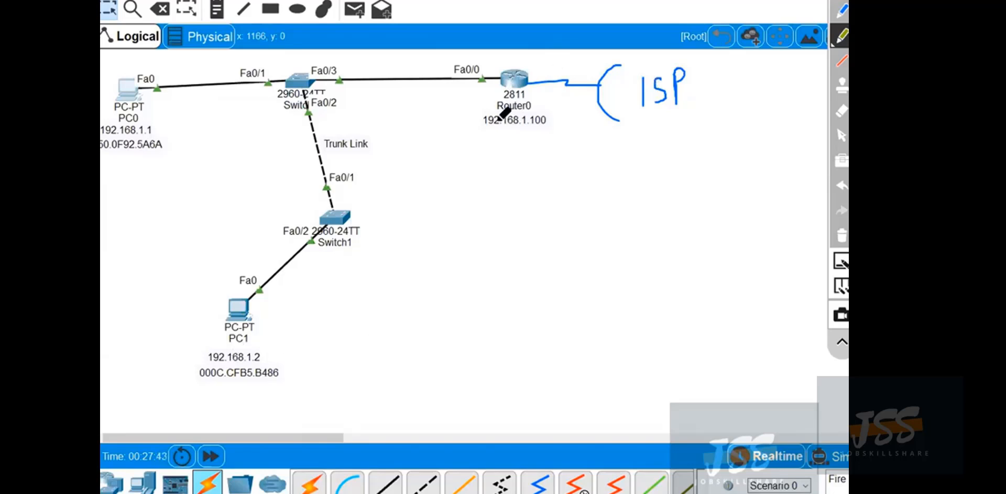
mouse_move(478, 137)
mouse_down()
mouse_move(563, 130)
mouse_move(487, 115)
mouse_move(525, 162)
mouse_move(618, 139)
mouse_move(603, 156)
mouse_up()
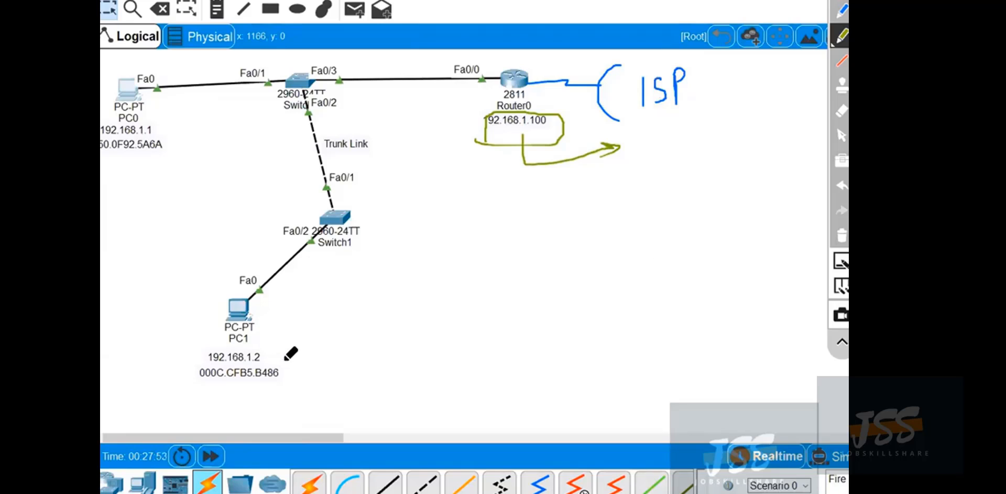
mouse_move(259, 335)
mouse_down()
mouse_move(193, 338)
mouse_move(289, 365)
mouse_move(270, 309)
mouse_up()
mouse_move(225, 340)
mouse_down()
mouse_move(250, 216)
mouse_move(152, 118)
mouse_move(101, 143)
mouse_move(163, 143)
mouse_up()
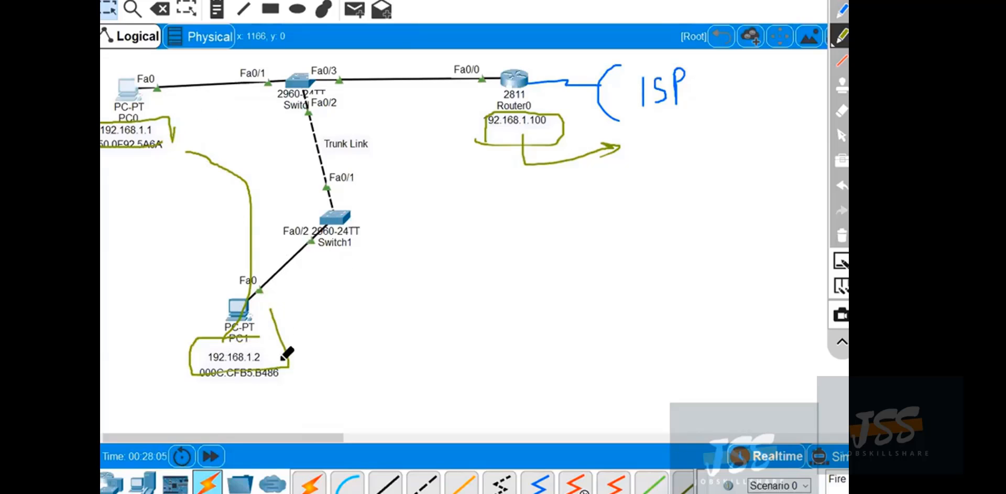
Handwrite a ping note beside PC1's address, with a destination address beginning 67 beneath it.
drag(268, 352, 325, 363)
mouse_move(360, 344)
mouse_down()
mouse_move(367, 375)
mouse_move(359, 359)
mouse_move(415, 370)
mouse_up()
click(381, 346)
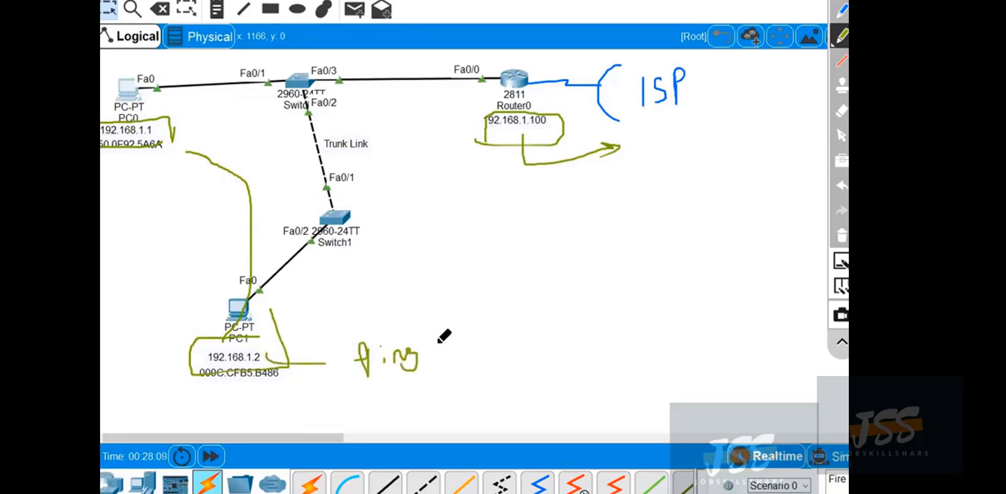
drag(438, 340, 463, 334)
mouse_move(460, 335)
mouse_down()
mouse_move(460, 354)
mouse_move(514, 343)
mouse_move(542, 317)
mouse_move(568, 327)
mouse_up()
mouse_move(434, 379)
mouse_down()
mouse_move(443, 389)
mouse_move(497, 393)
mouse_move(488, 402)
mouse_up()
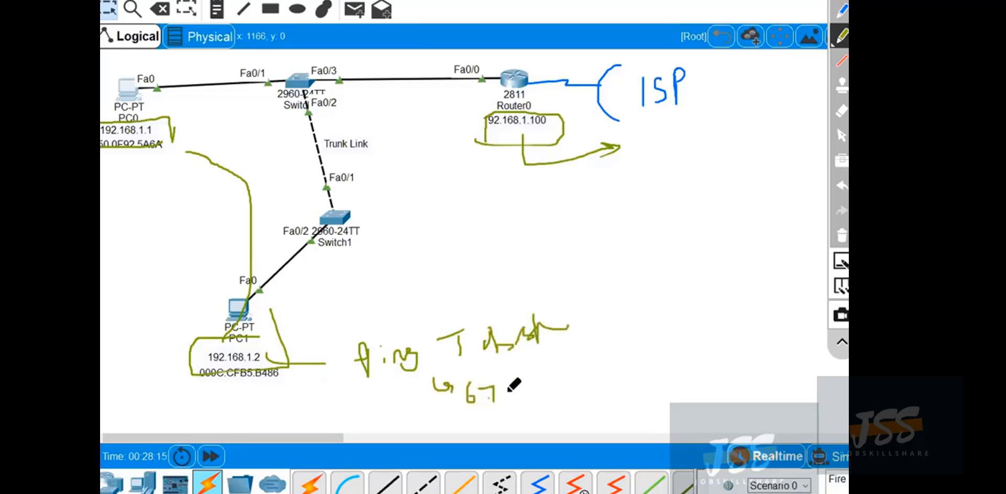
click(509, 393)
drag(533, 373, 529, 405)
mouse_move(540, 370)
mouse_down()
mouse_move(573, 390)
mouse_move(640, 347)
mouse_up()
click(534, 362)
click(563, 363)
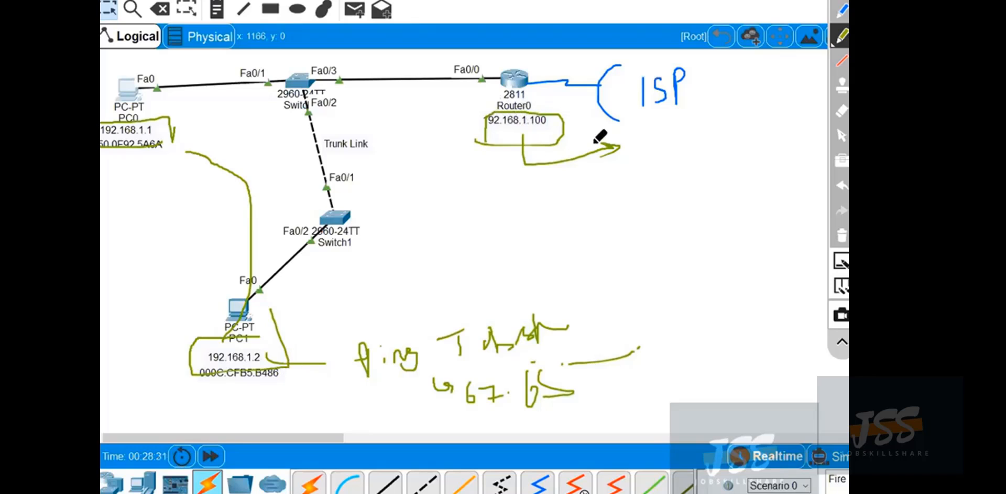
Clear all freehand annotations from the topology and switch back to the selection tool.
click(842, 235)
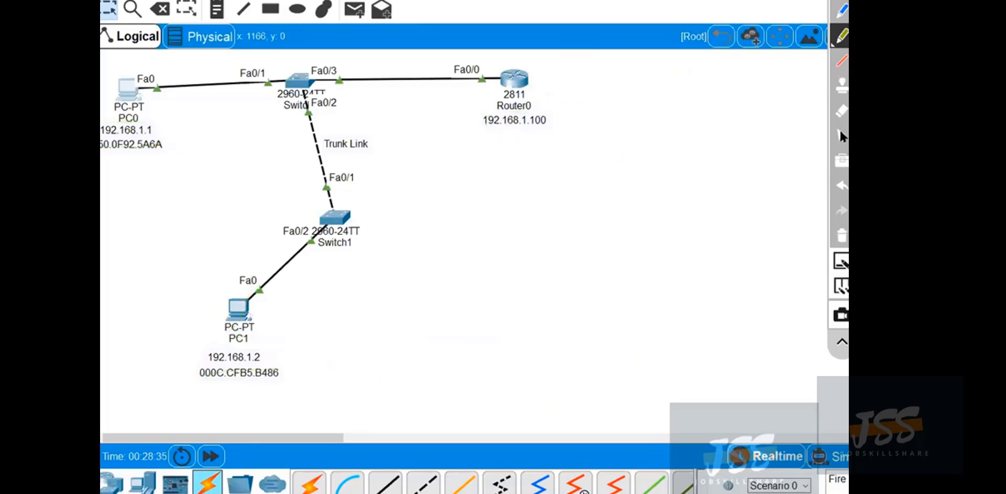
click(840, 134)
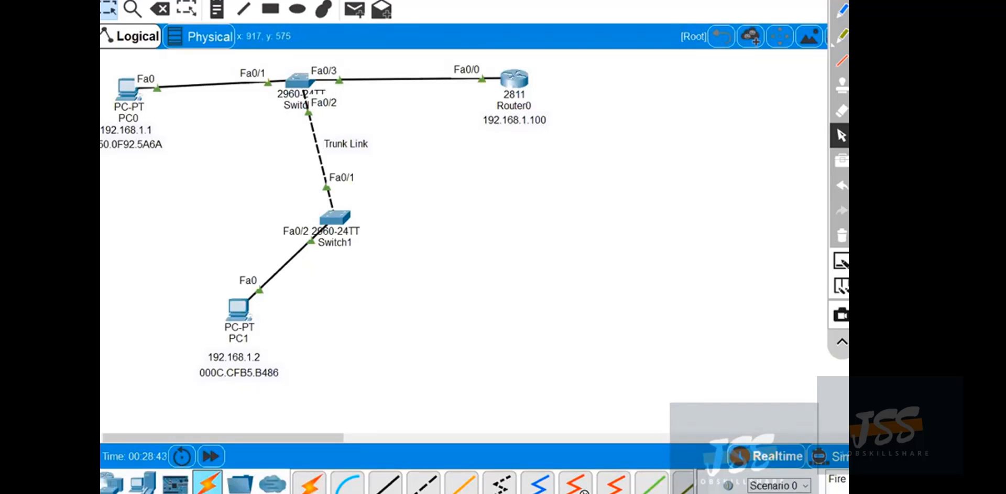
Add an ISR4331 router to the workspace on the far side of Router0 from the switches, roughly level with Router0.
click(118, 489)
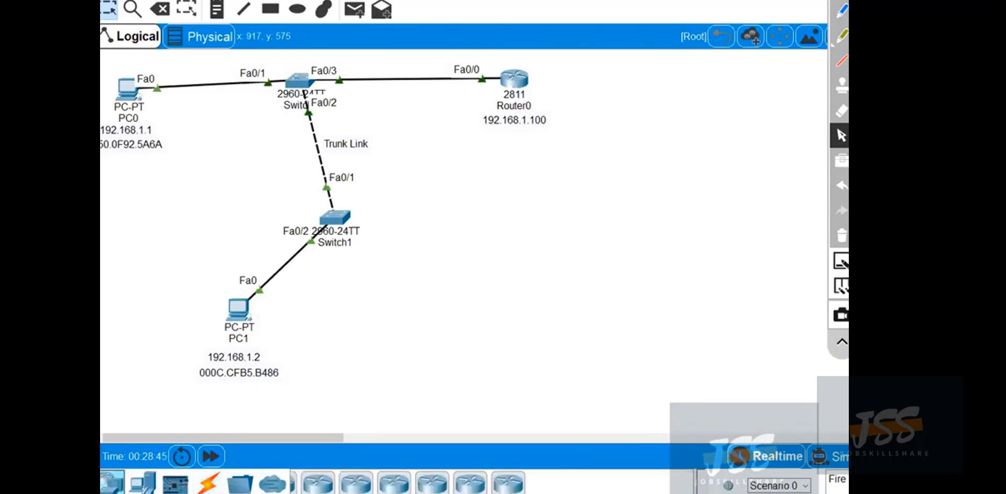
click(311, 487)
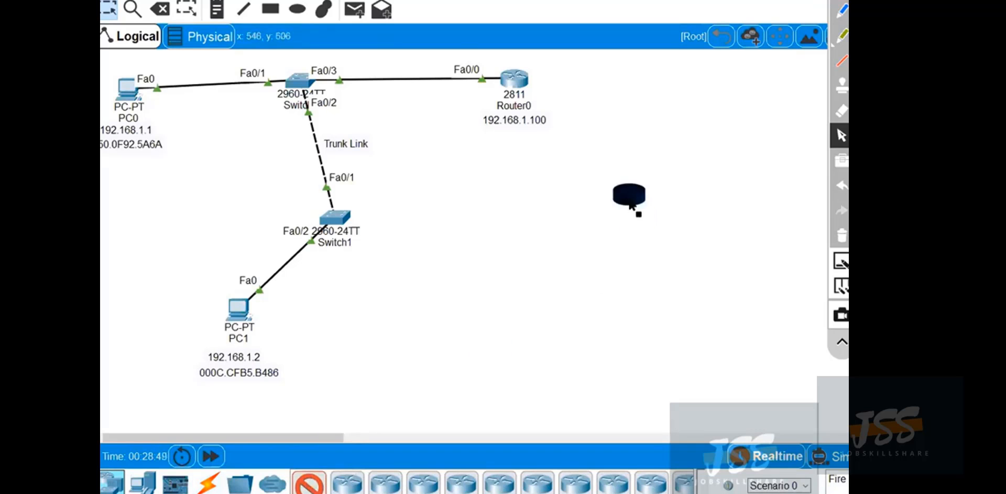
click(652, 94)
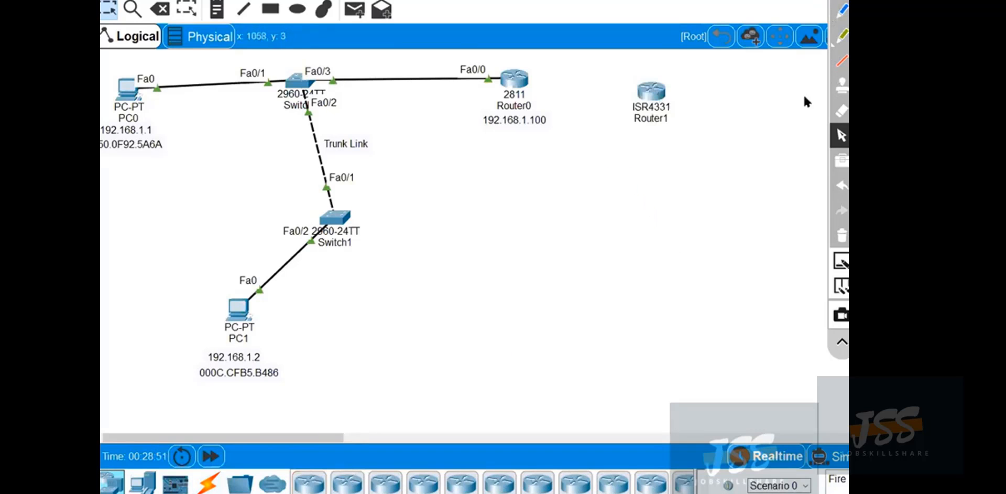
drag(652, 90, 659, 66)
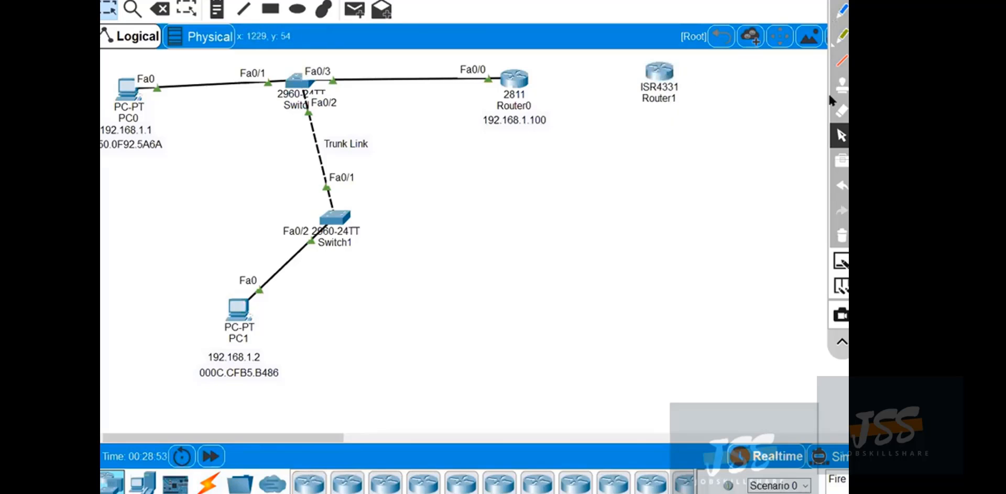
Connect Router0 to the ISR4331 router with an automatically chosen cable and adjust the ISR4331's position.
click(208, 485)
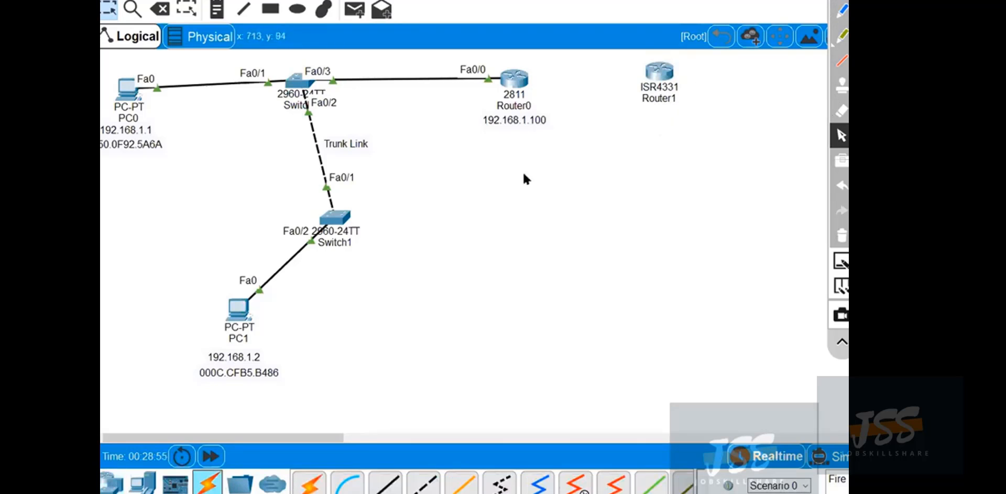
click(311, 483)
click(524, 81)
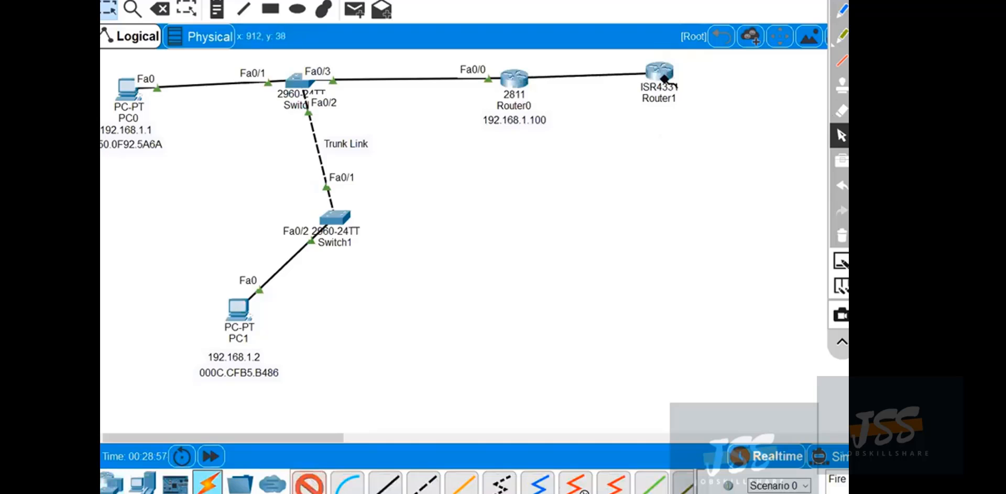
click(660, 73)
mouse_move(662, 73)
mouse_down()
mouse_move(675, 77)
mouse_move(673, 69)
mouse_up()
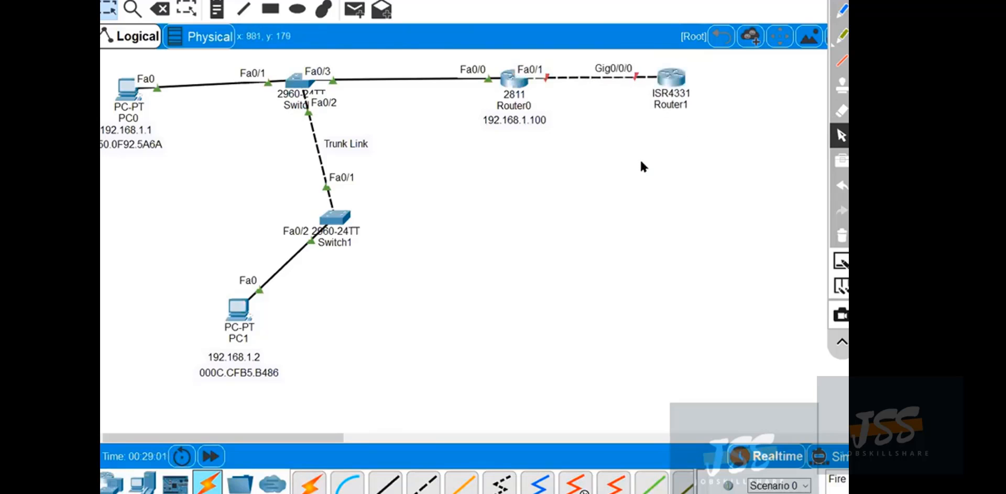
Rename the ISR4331 router as ISP.
click(675, 107)
double_click(674, 107)
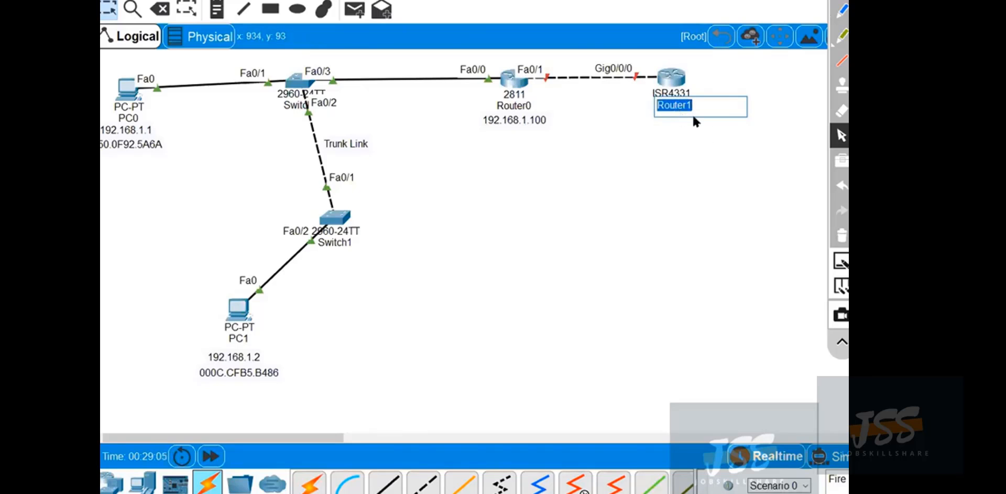
text(ISP)
click(785, 208)
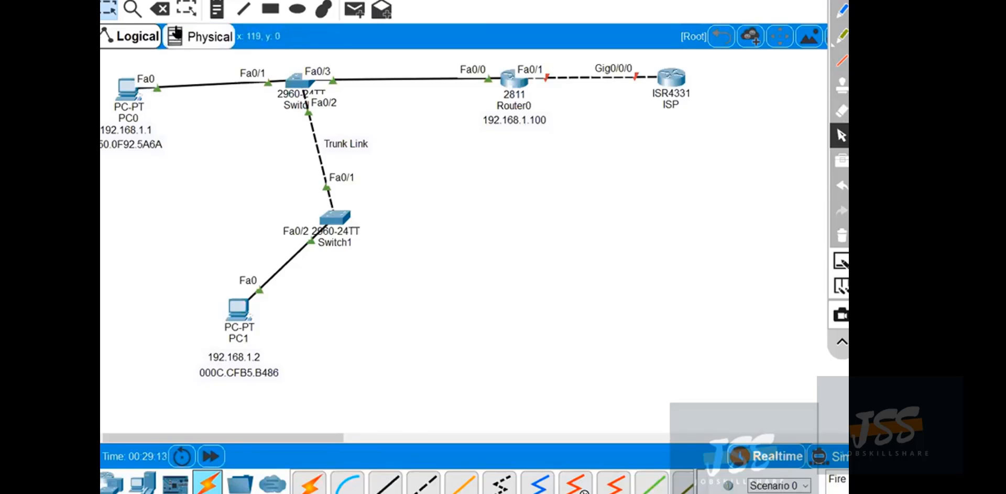
Add a text note reading 99.99.99.X and position it just below the link between Router0 and ISP.
click(214, 11)
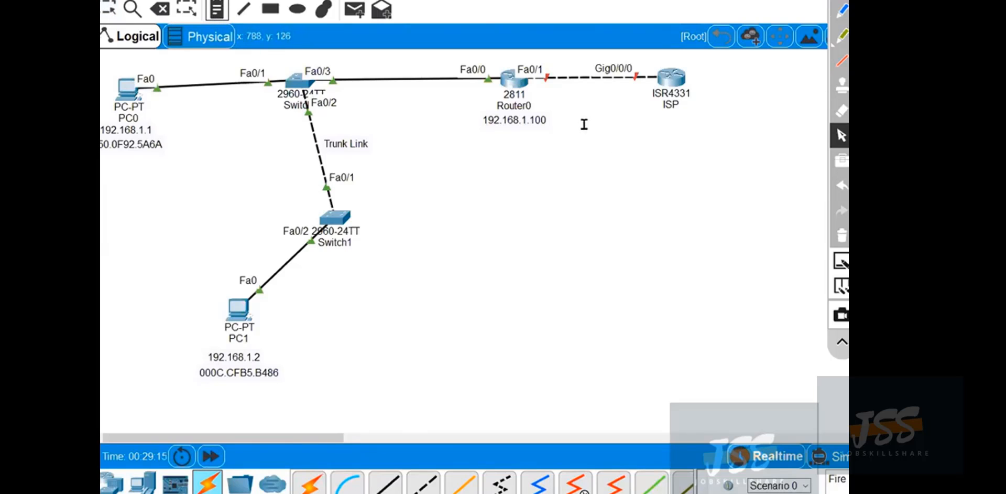
click(582, 124)
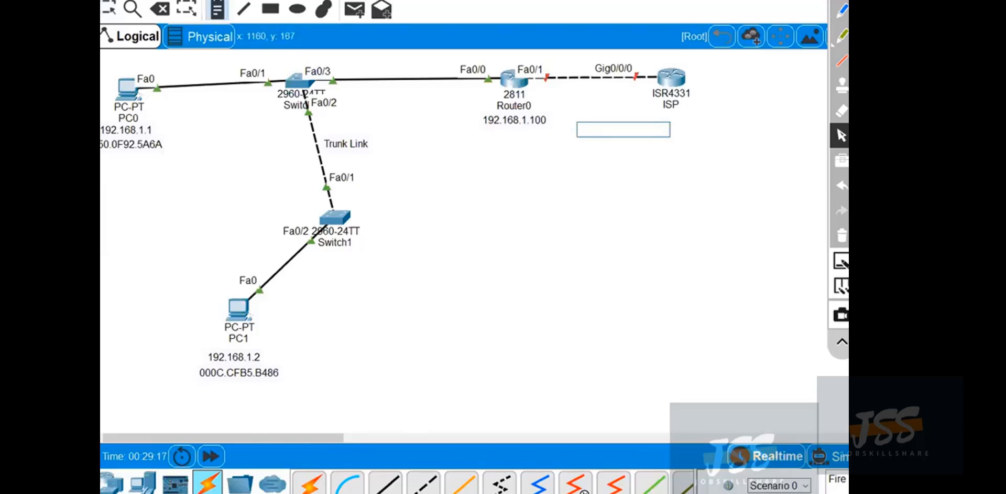
text(1)
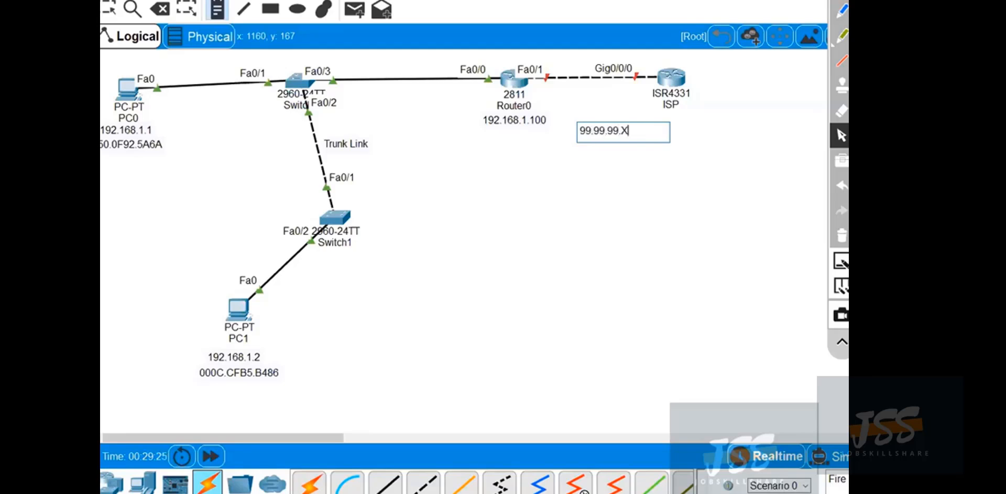
click(781, 150)
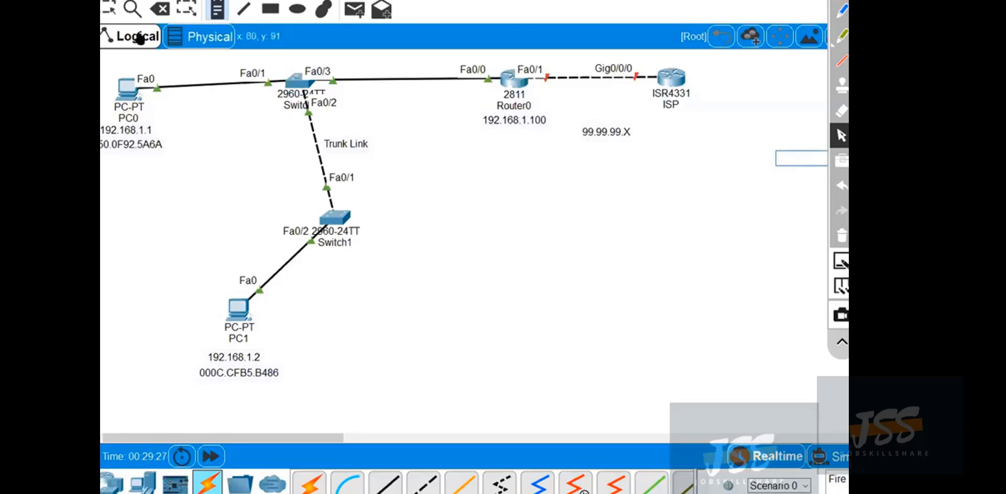
drag(598, 135, 593, 112)
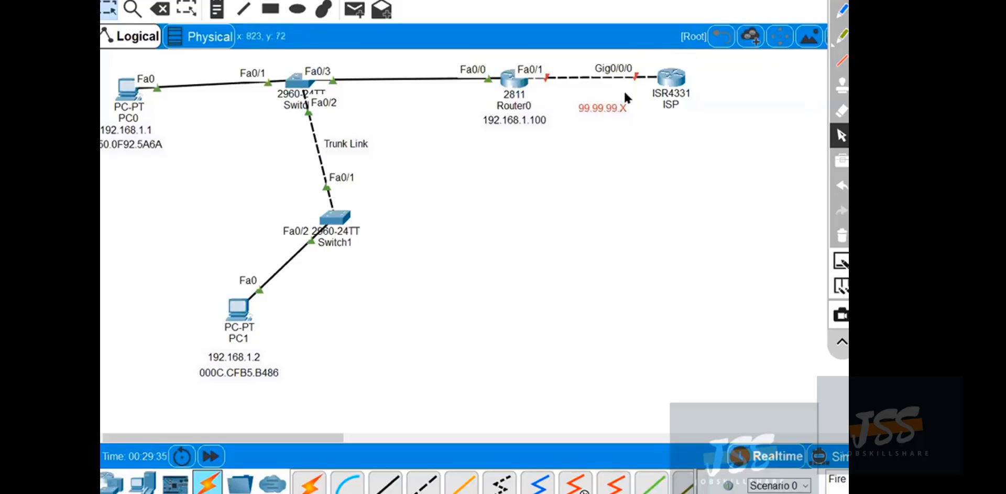
Open the ISP router's command line, decline the initial configuration dialog, and enter global configuration mode.
double_click(671, 77)
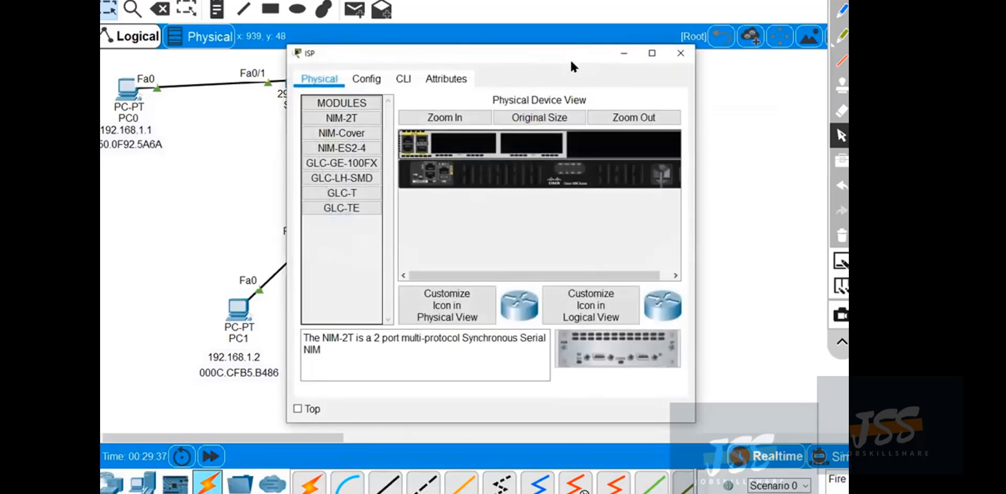
drag(571, 66, 271, 166)
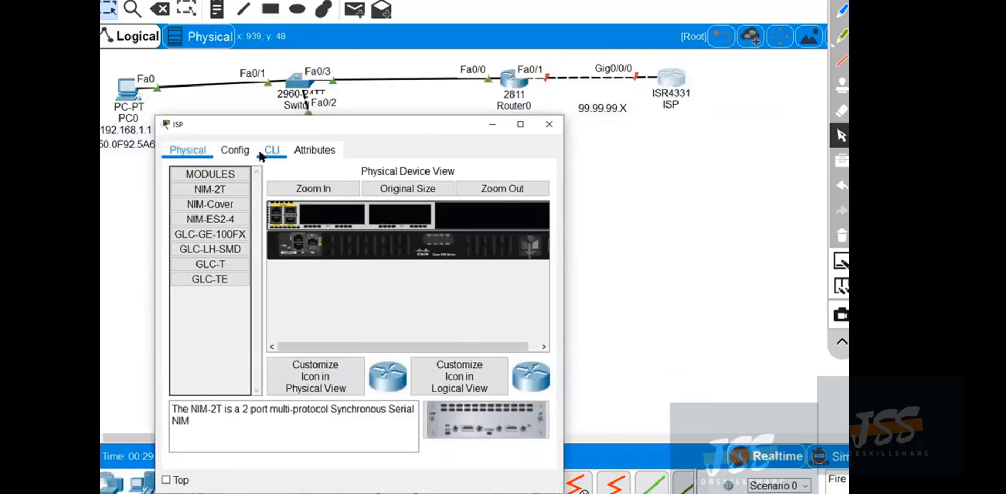
click(261, 156)
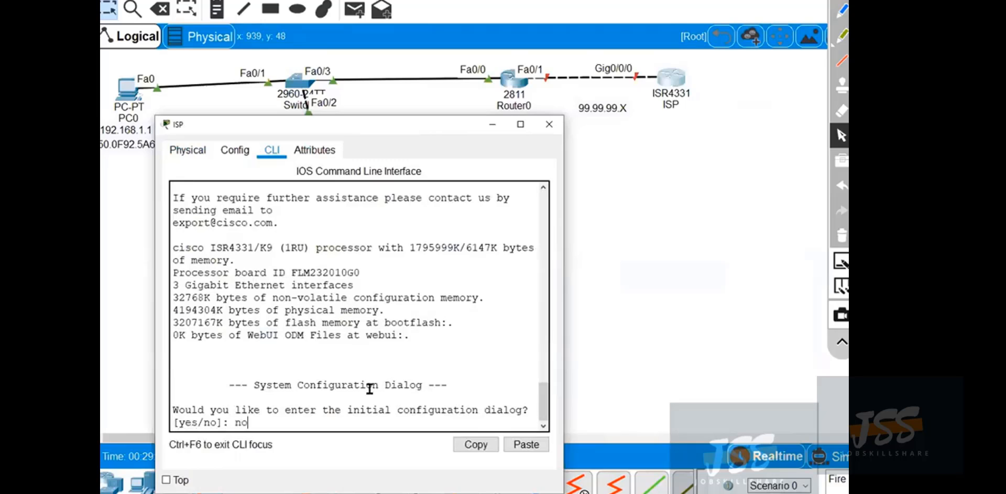
text(no)
key(Return)
key(Return)
key(Return)
text(en)
key(Return)
text(conf t)
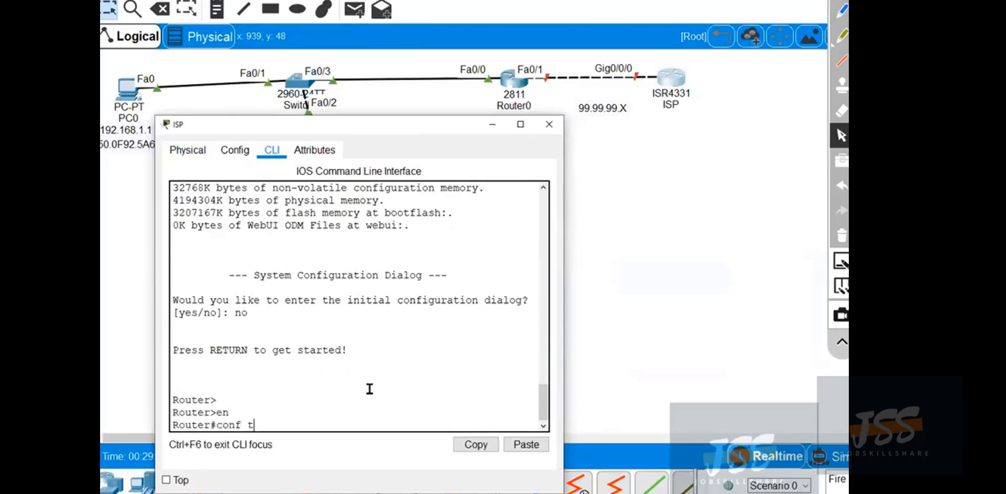
key(Return)
Assign 99.99.99.99 with mask 255.255.255.0 to the ISP router's GigabitEthernet 0/0/0 interface and enable the interface.
text(int)
key(Tab)
text(g)
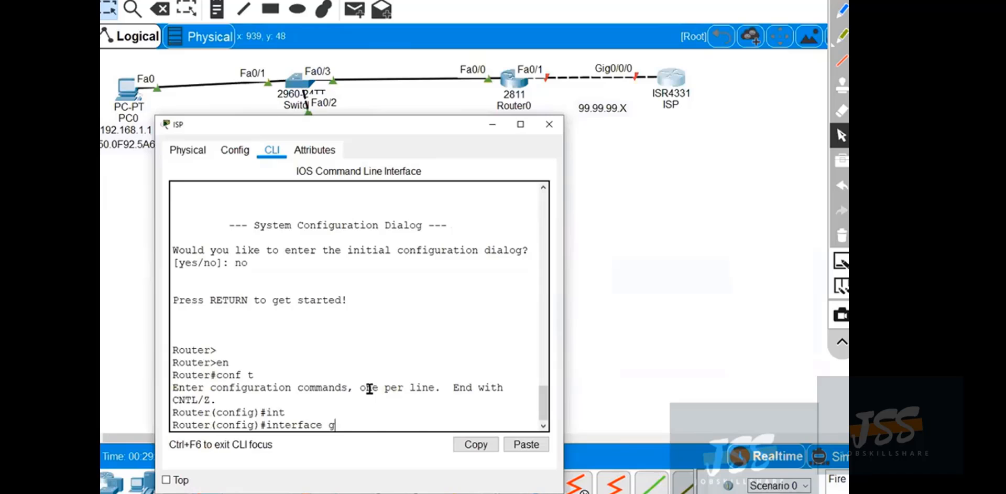
key(Tab)
text(0)
key(Return)
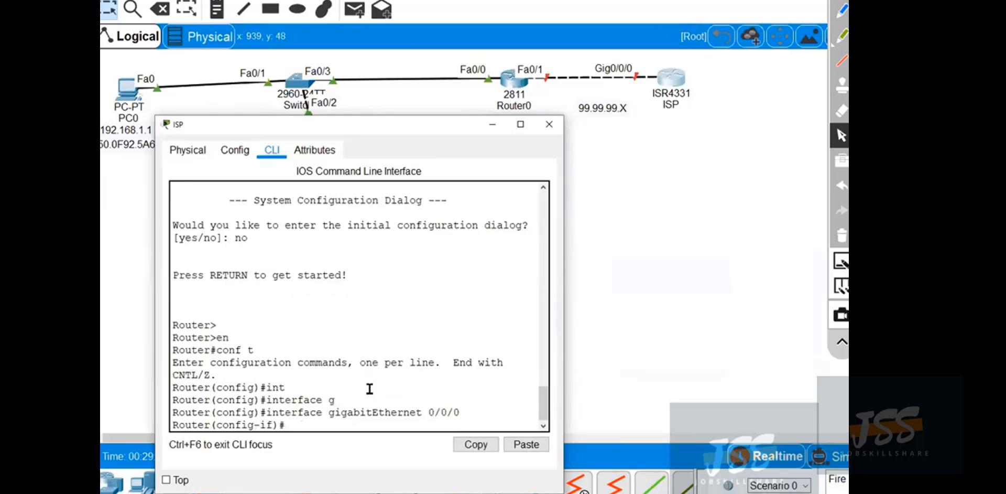
text(ip add)
key(Tab)
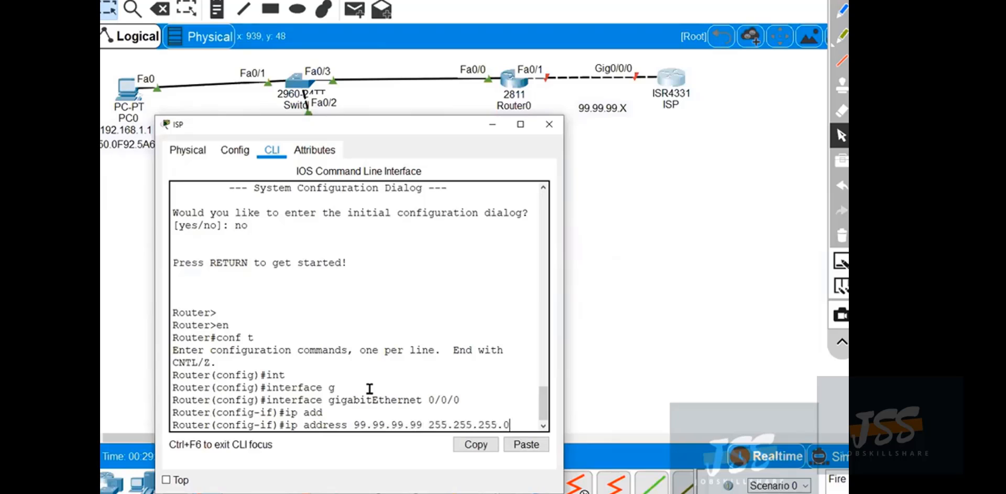
key(Return)
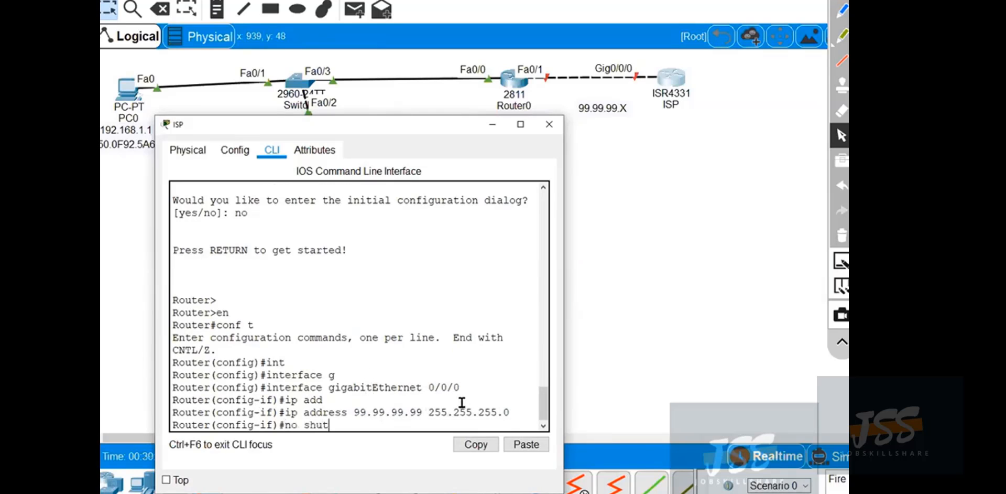
key(Return)
key(Return)
key(Return)
key(Return)
key(Return)
key(Return)
key(Return)
key(Return)
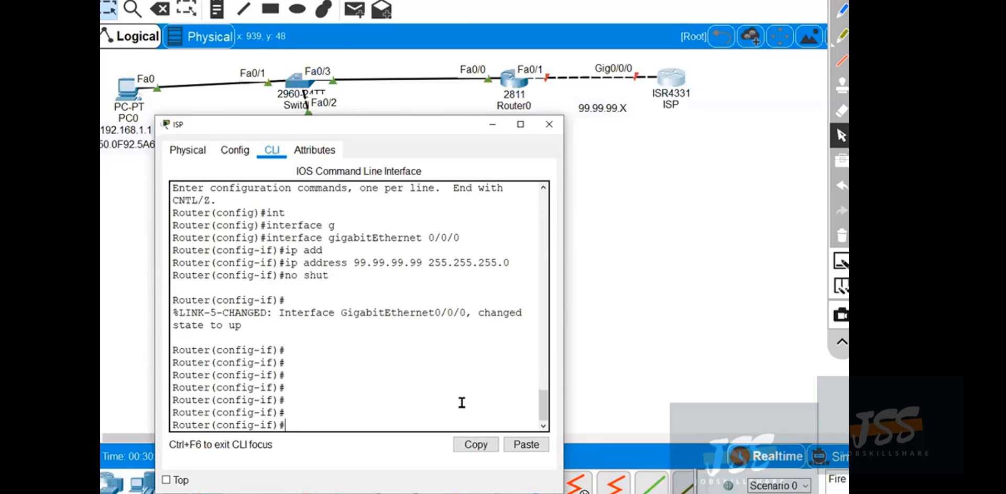
Copy the address 99.99.99.99 into a new two-line workspace note, add ISP END, and position it just below the ISP router.
drag(420, 262, 365, 264)
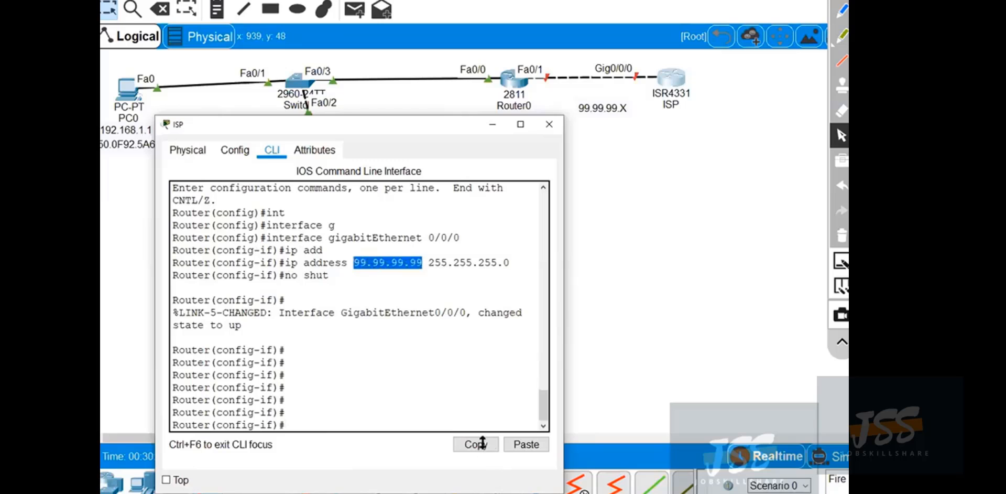
click(482, 443)
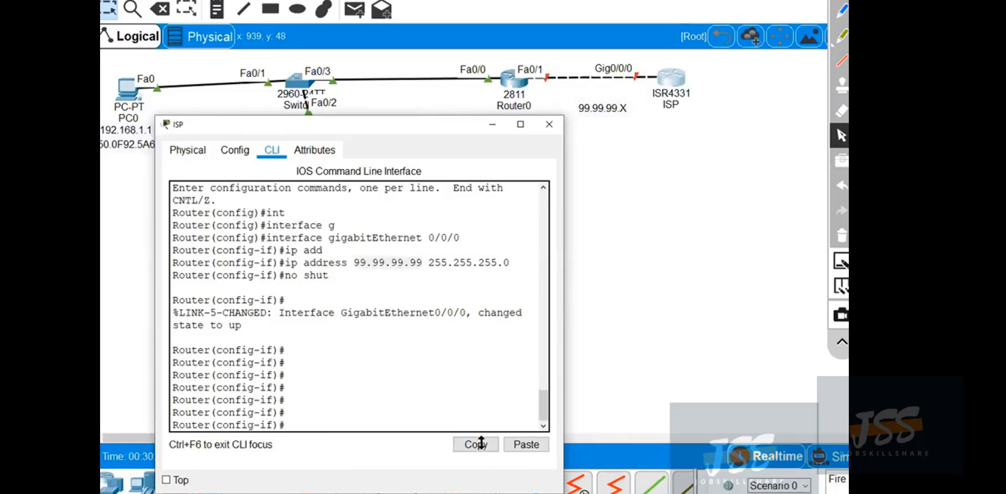
click(494, 125)
click(217, 10)
click(634, 132)
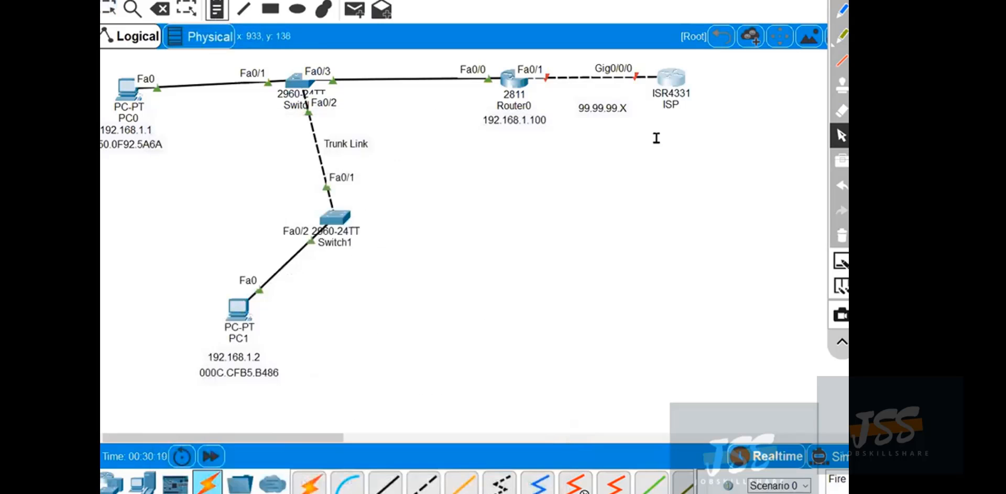
key(ctrl+v)
key(Return)
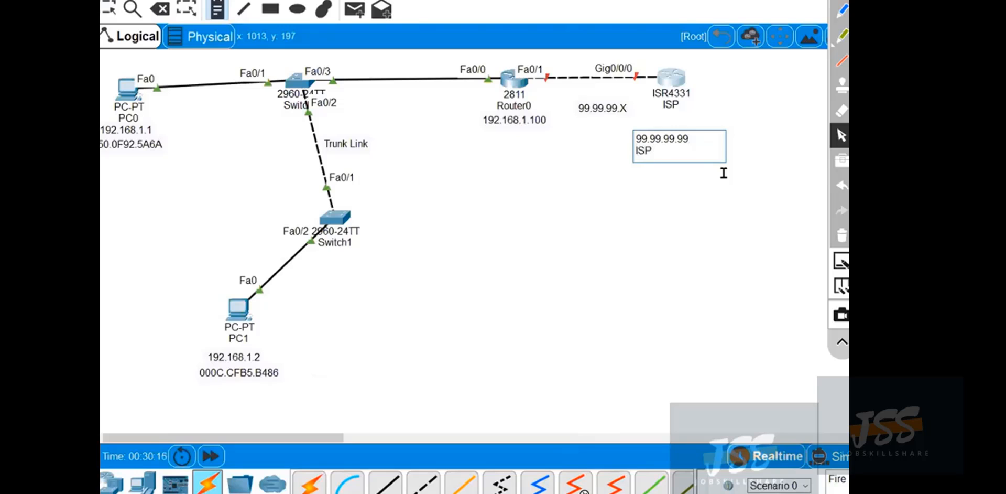
text(END)
click(840, 140)
click(664, 195)
key(Escape)
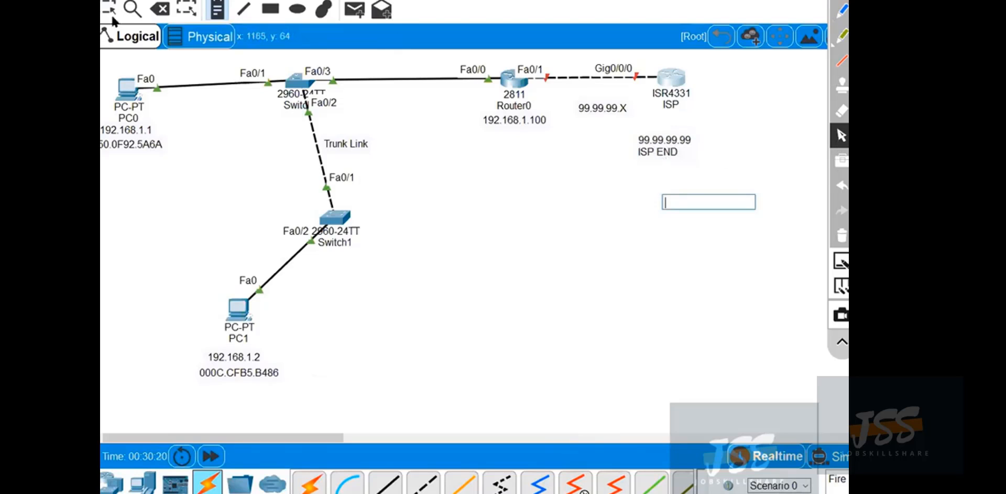
drag(663, 148, 674, 128)
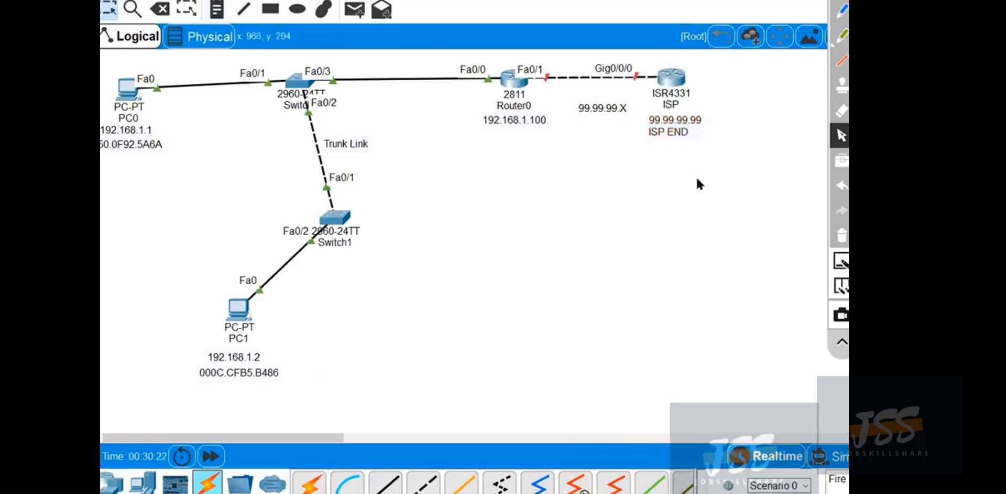
Bring back and enlarge the ISP router's command-line window, and leave interface configuration for privileged EXEC mode.
mouse_move(537, 493)
click(590, 479)
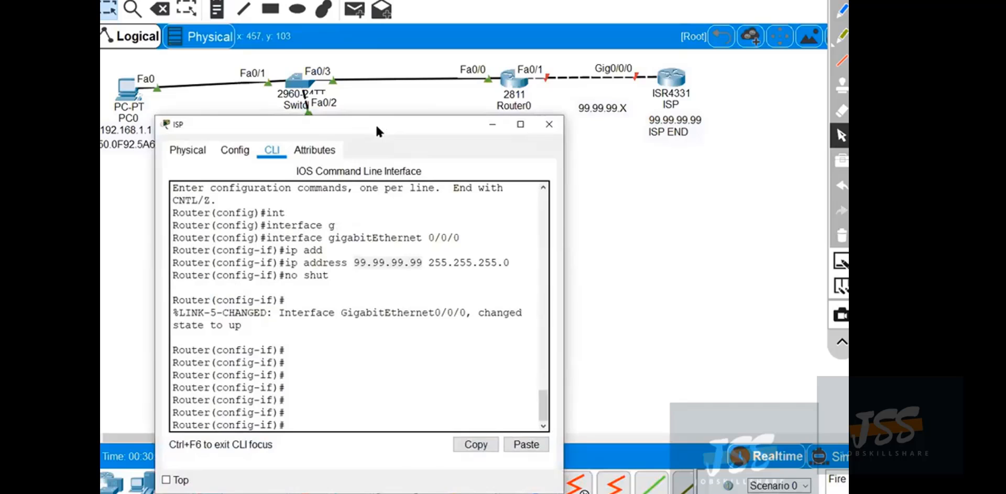
drag(376, 124, 353, 69)
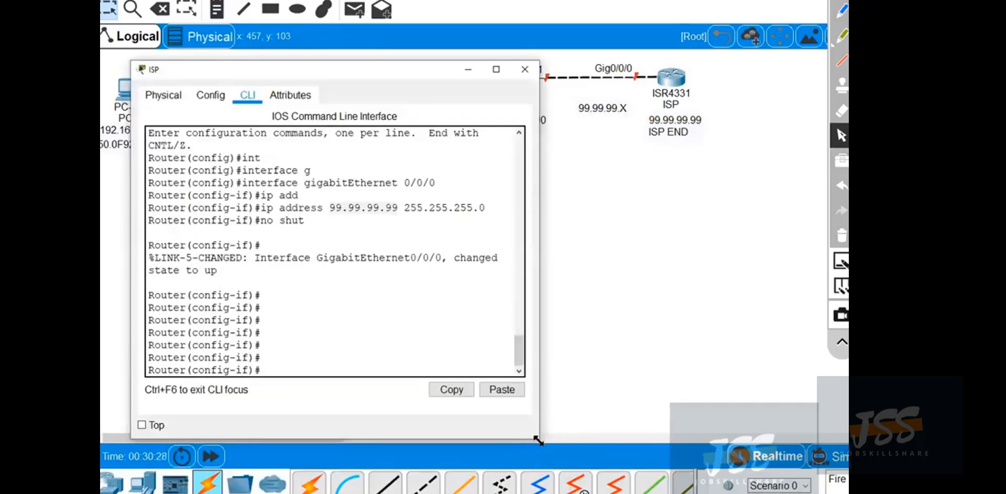
drag(540, 438, 596, 463)
key(ctrl+z)
key(Return)
key(Return)
key(Return)
key(Return)
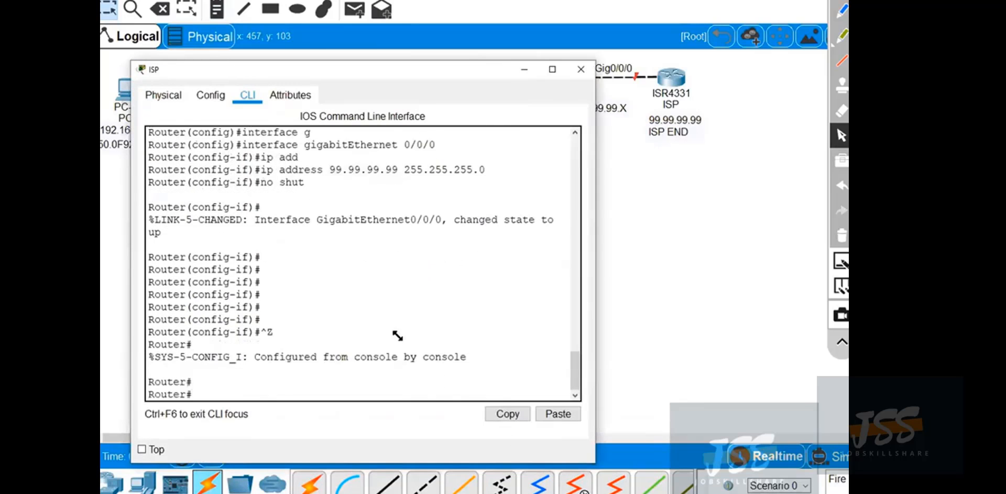
Enter global configuration mode on the ISP router and set its hostname to ISP.
text(conf t)
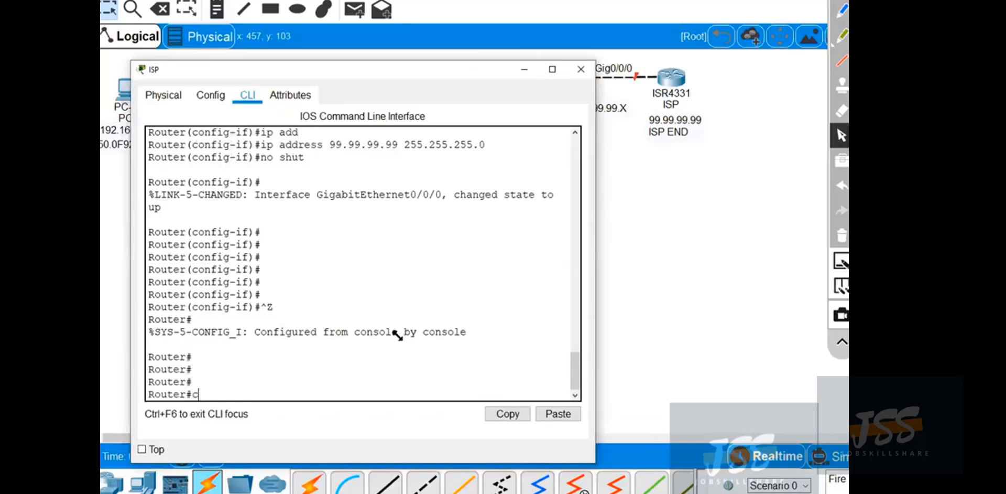
key(Return)
text(host)
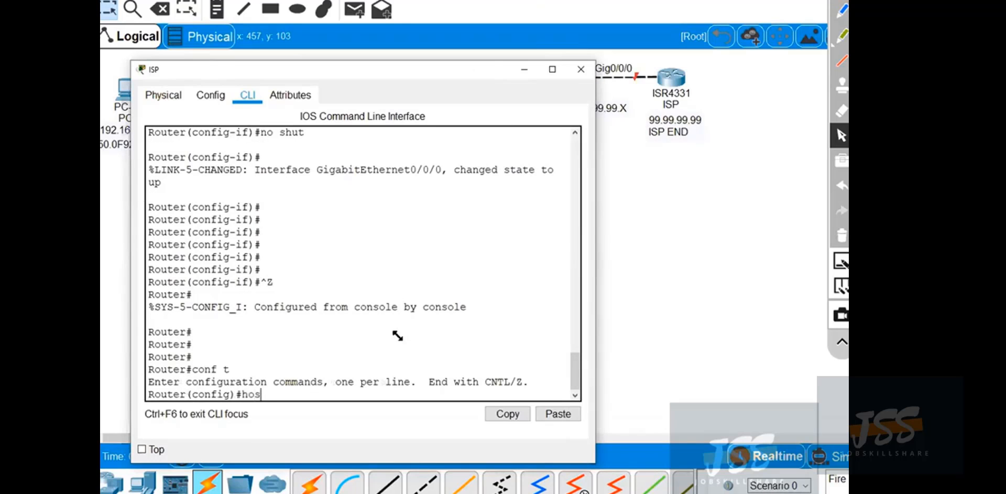
key(Tab)
text(IS)
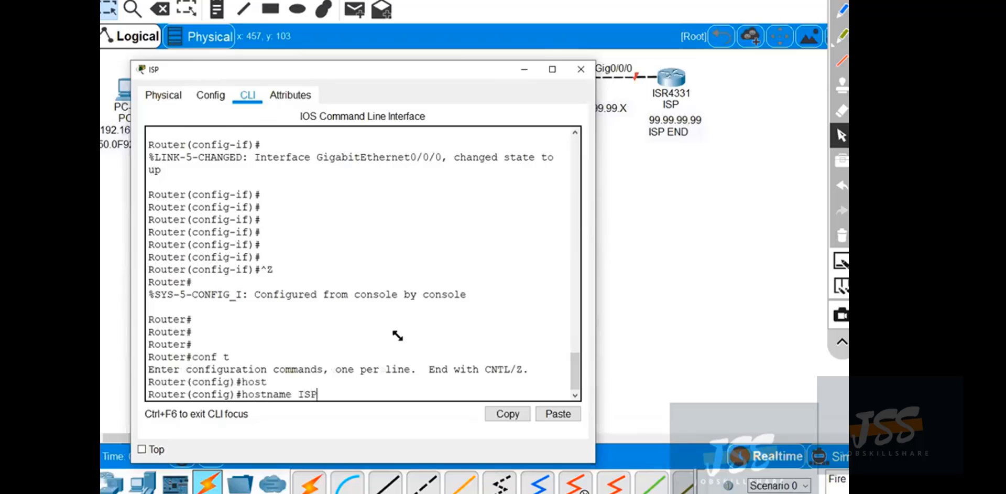
text(P)
key(Return)
key(Return)
key(Return)
key(Return)
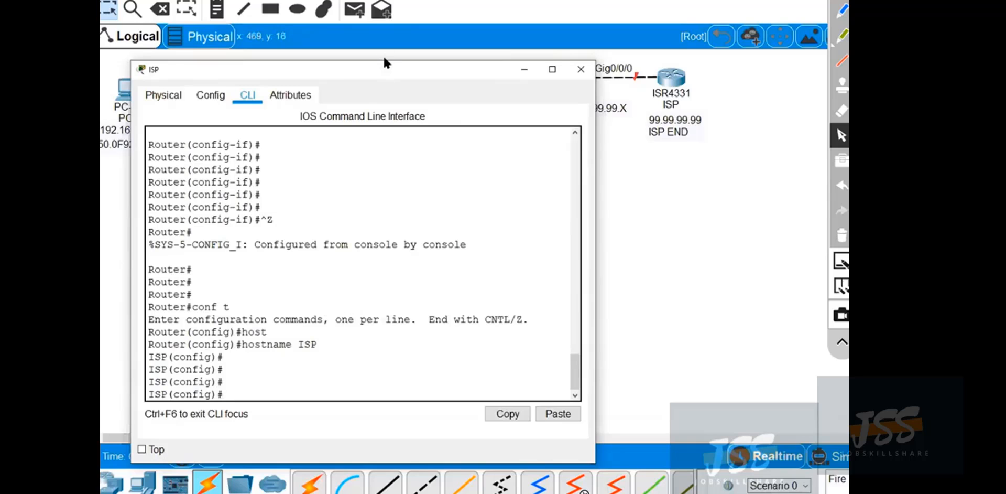
Create a DHCP pool named HOST_POOL on the ISP router.
drag(385, 63, 355, 0)
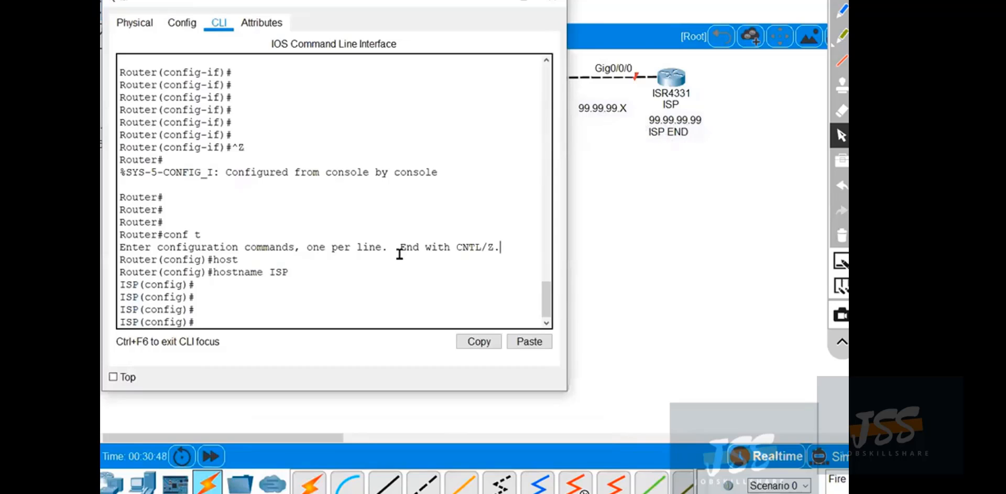
text(ip dh)
key(Tab)
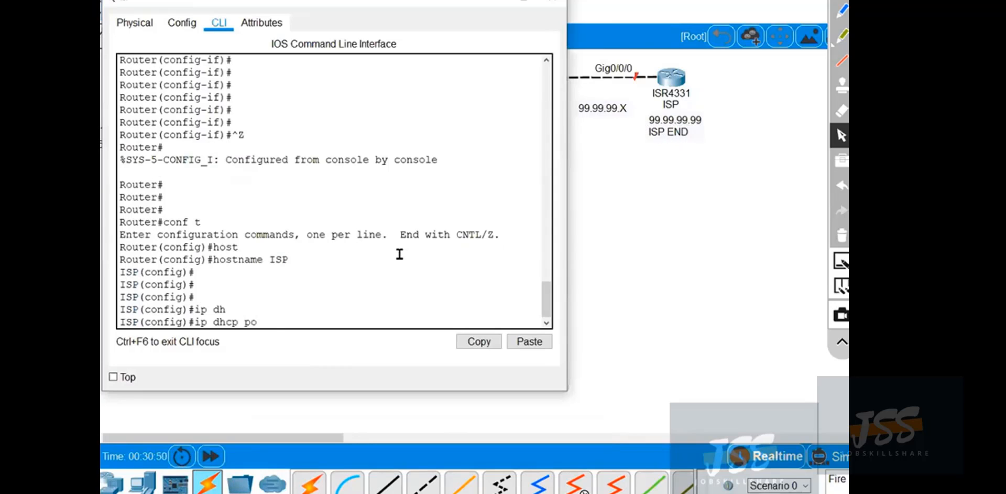
text(po)
key(Tab)
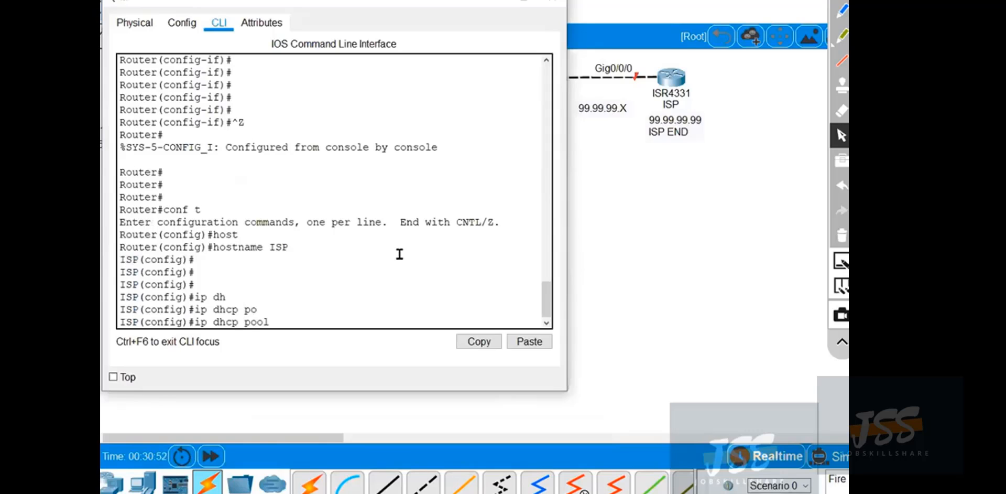
text(HOST_POOL)
key(Return)
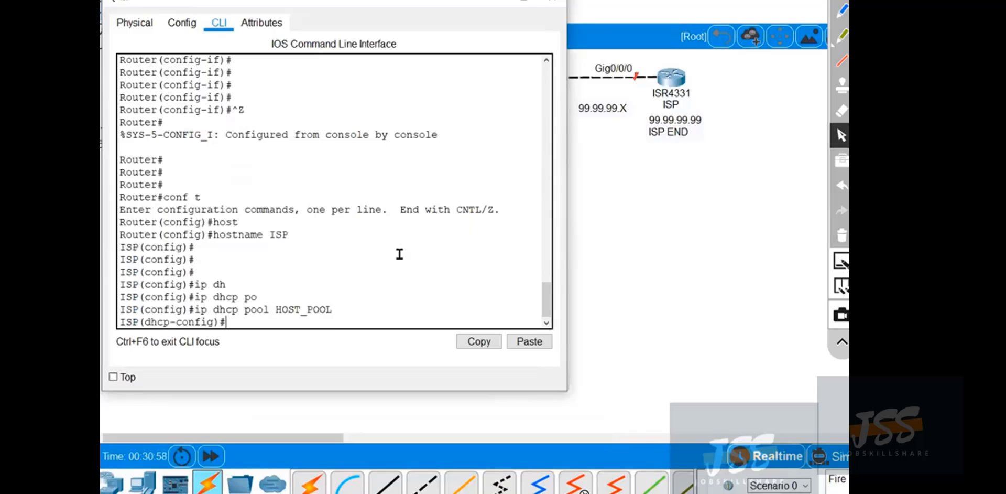
Set the HOST_POOL network to 99.99.99.0 with mask 255.255.255.0, checking the command help for the mask argument.
text(net)
key(Tab)
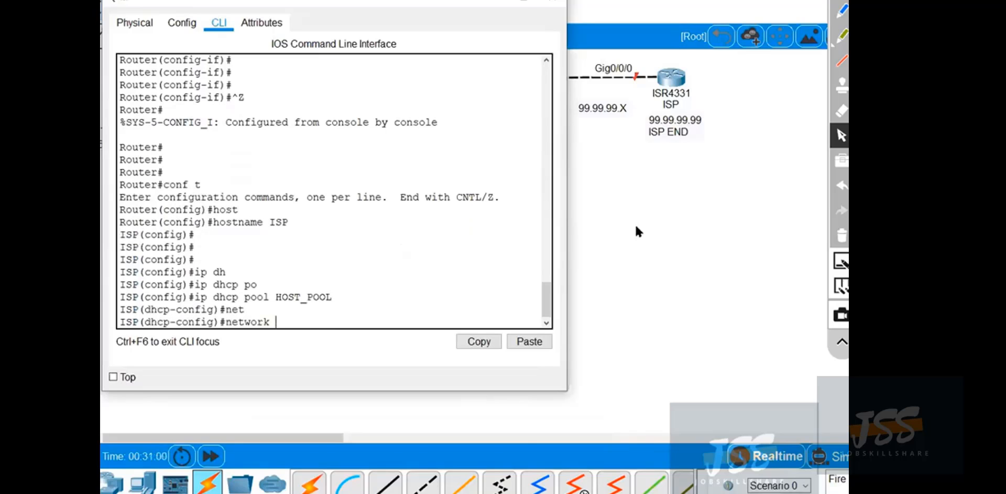
click(847, 13)
mouse_move(276, 316)
mouse_down()
mouse_move(368, 302)
mouse_move(657, 159)
mouse_up()
mouse_move(618, 98)
mouse_down()
mouse_move(591, 126)
mouse_move(615, 97)
mouse_up()
click(842, 234)
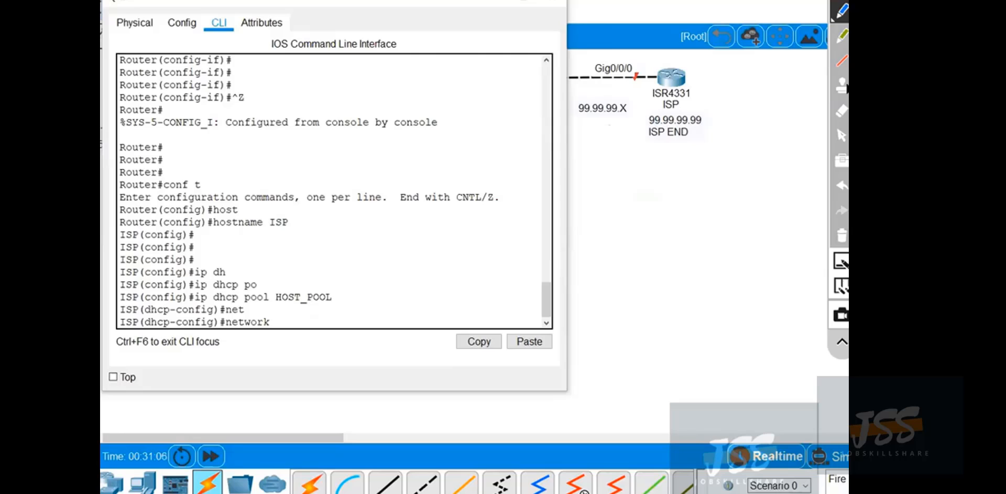
click(841, 135)
text(99)
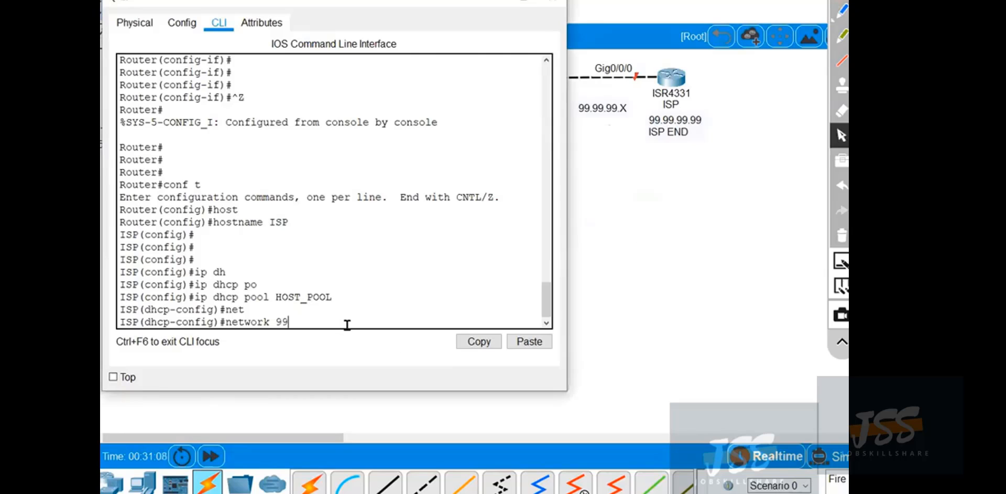
text(.99.99.0 ?)
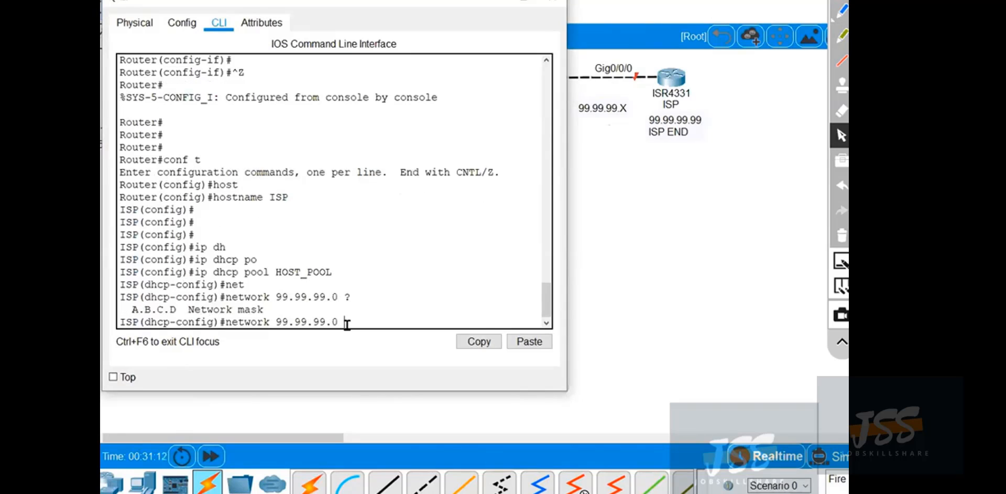
text(255.255.255.0)
key(Return)
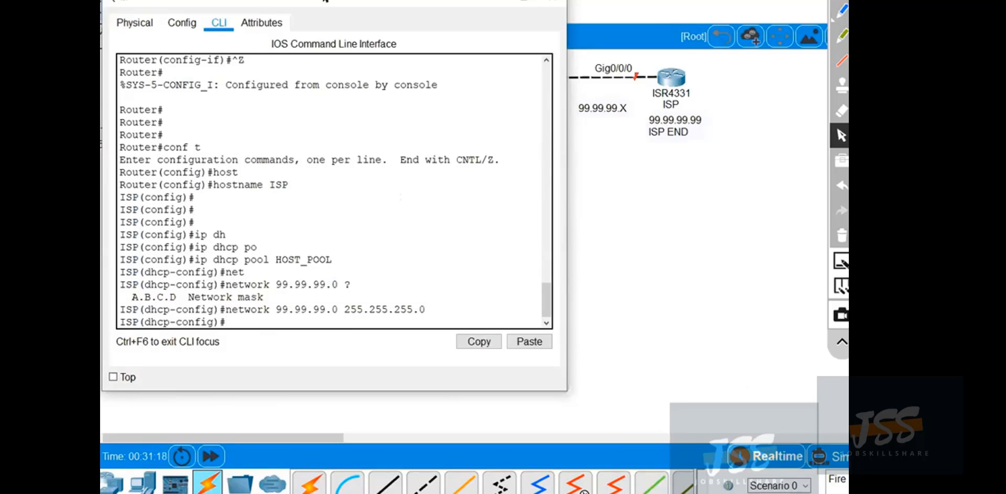
List the available DHCP pool commands and set the pool's DNS server to 4.2.2.2.
drag(311, 1, 304, 0)
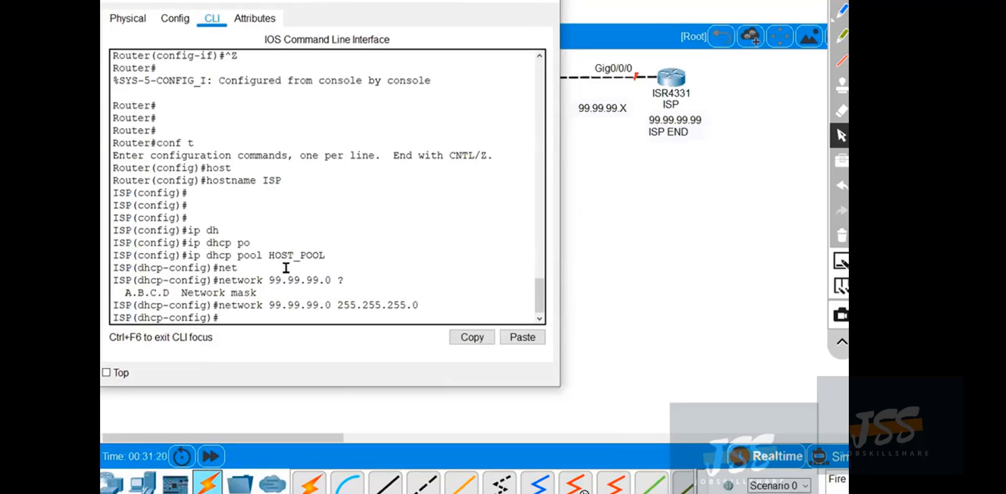
text(?)
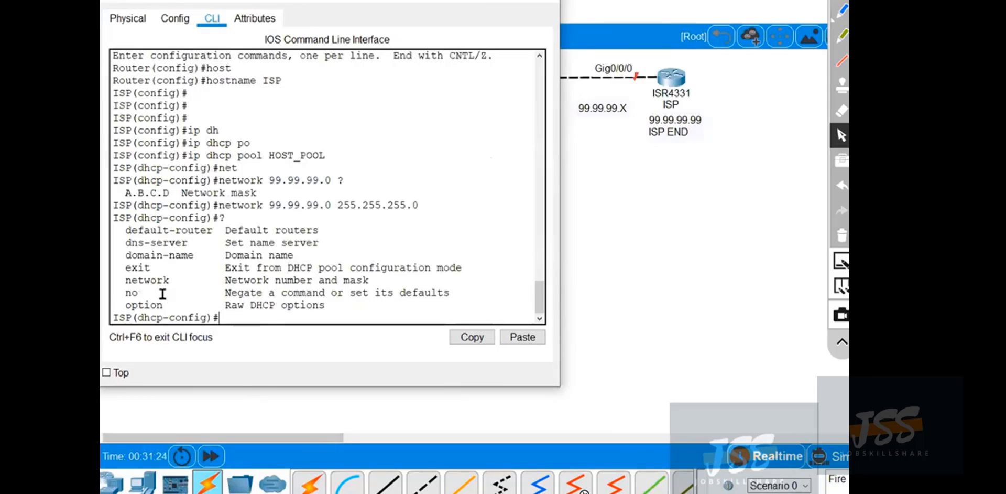
drag(125, 242, 181, 245)
click(264, 246)
click(263, 318)
text(dns)
key(Tab)
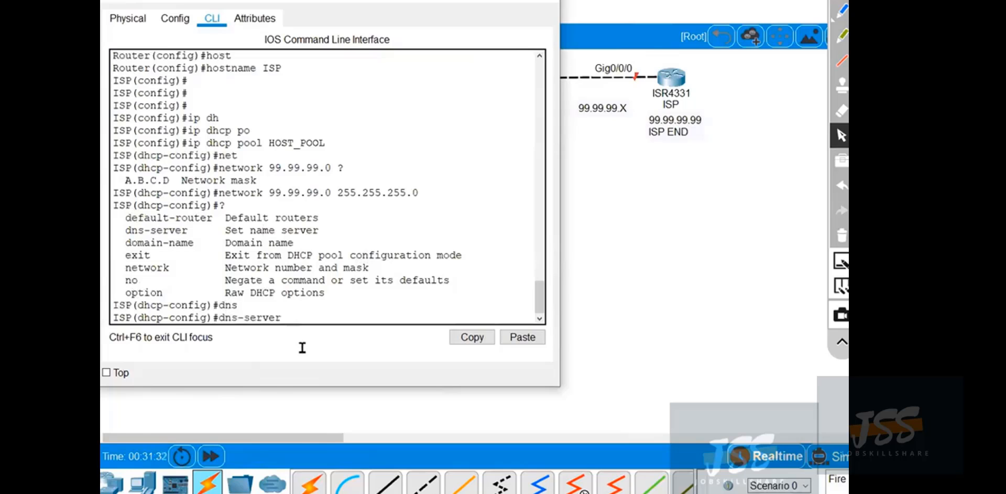
text(4.2.2.2)
key(Return)
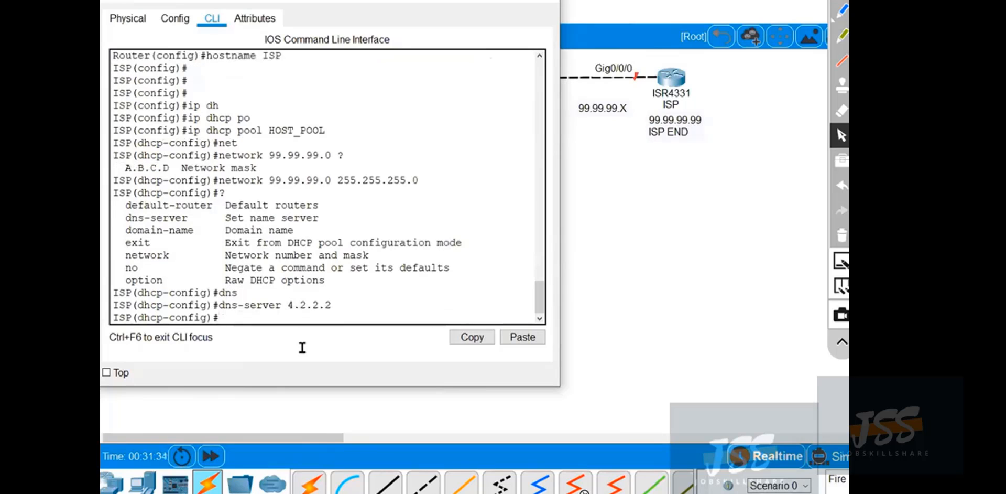
drag(125, 205, 226, 213)
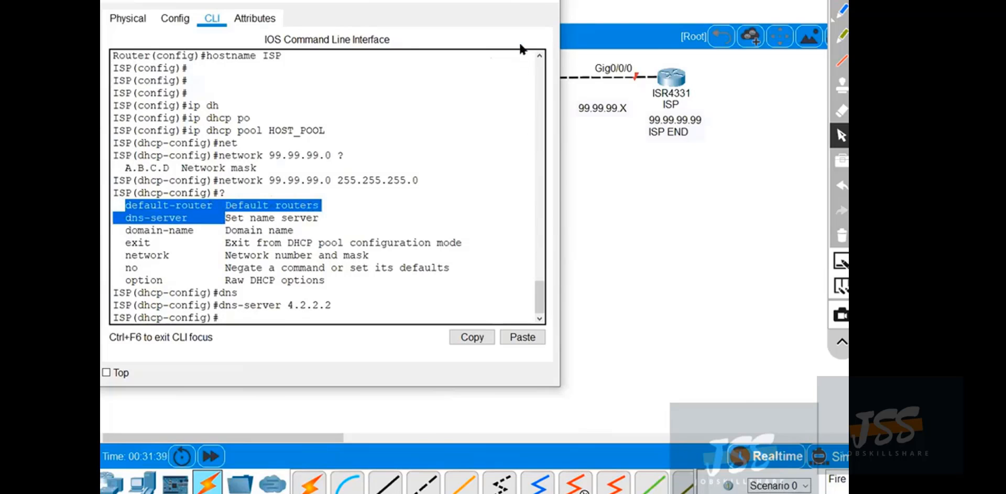
drag(341, 1, 516, 274)
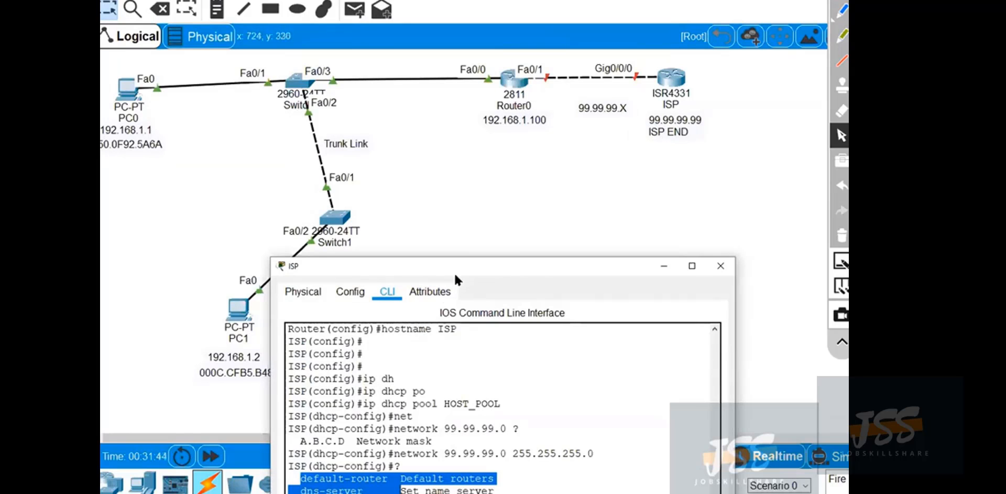
drag(461, 259, 350, 110)
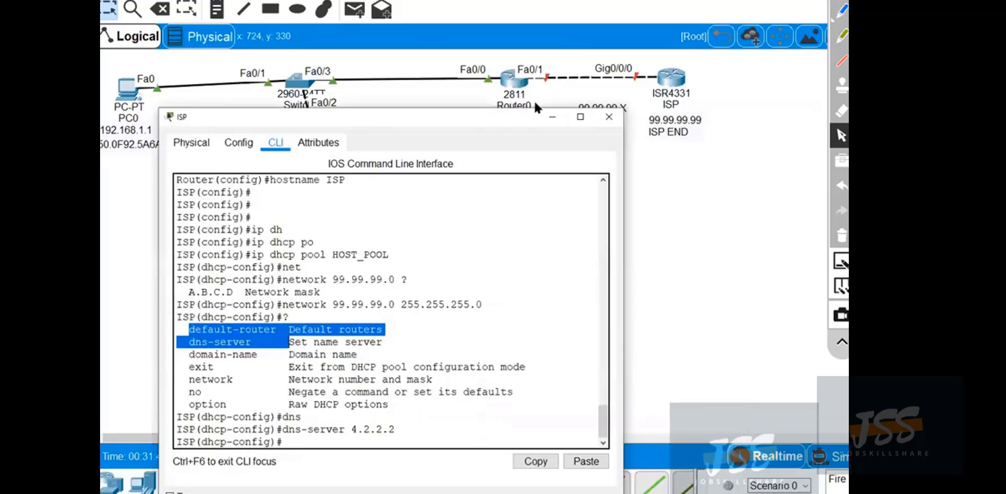
drag(486, 122, 500, 192)
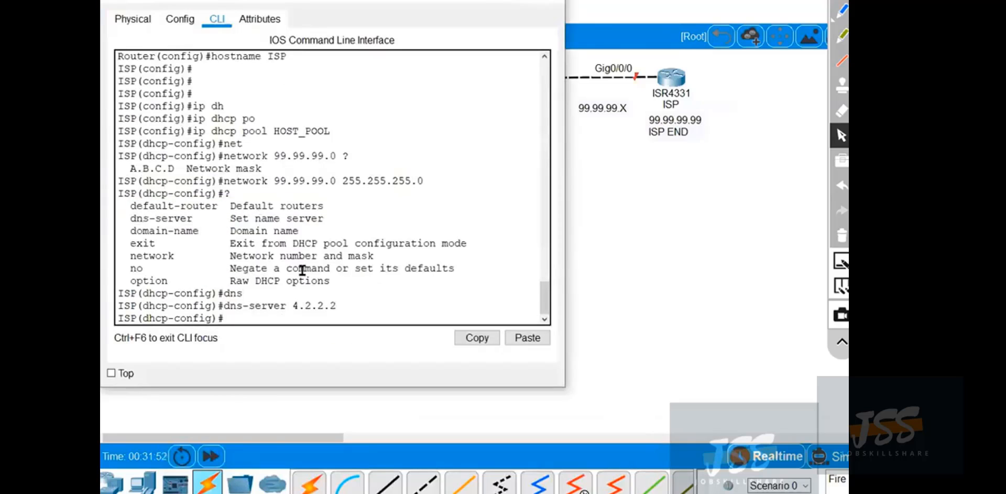
Set the default router of the HOST_POOL DHCP pool to 99.99.99.99.
click(259, 316)
text(defau)
key(Tab)
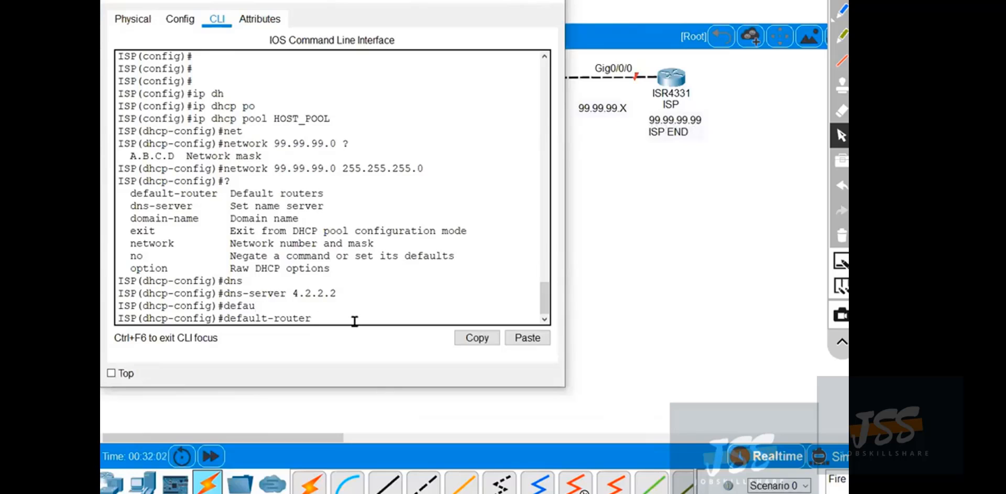
text(99.99.99)
key(BackSpace)
key(BackSpace)
key(BackSpace)
text(.99.99)
key(Return)
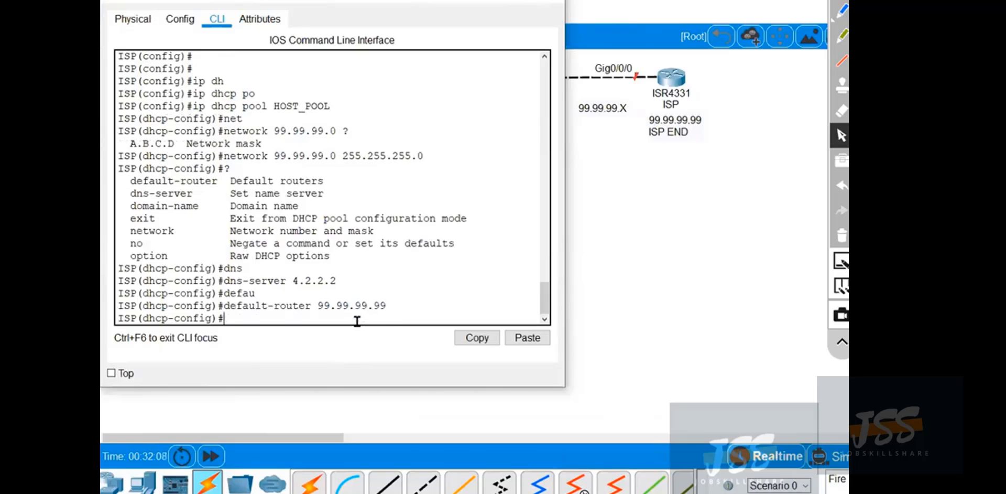
Exit configuration mode on the ISP router and save its configuration.
click(425, 257)
key(ctrl+z)
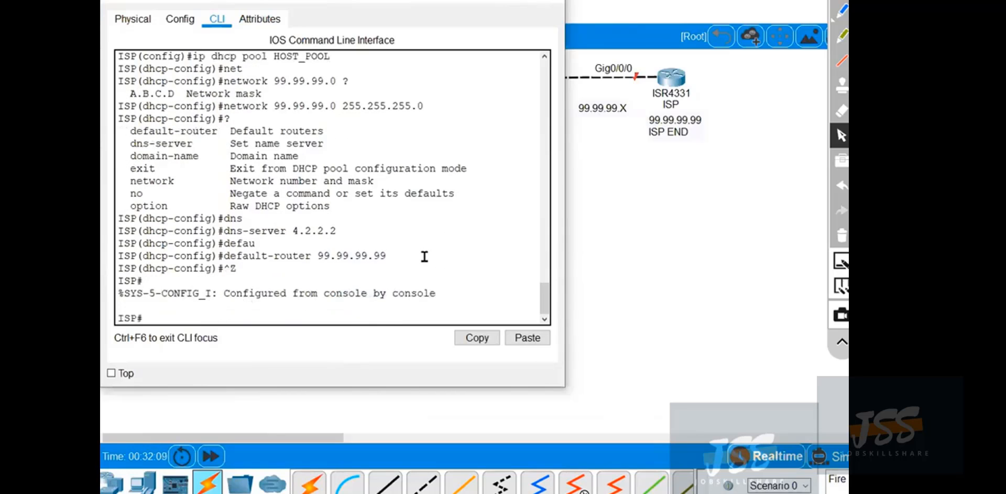
text(wr)
key(Return)
key(Return)
key(Return)
key(Return)
key(Return)
key(Return)
key(Return)
key(Return)
key(Return)
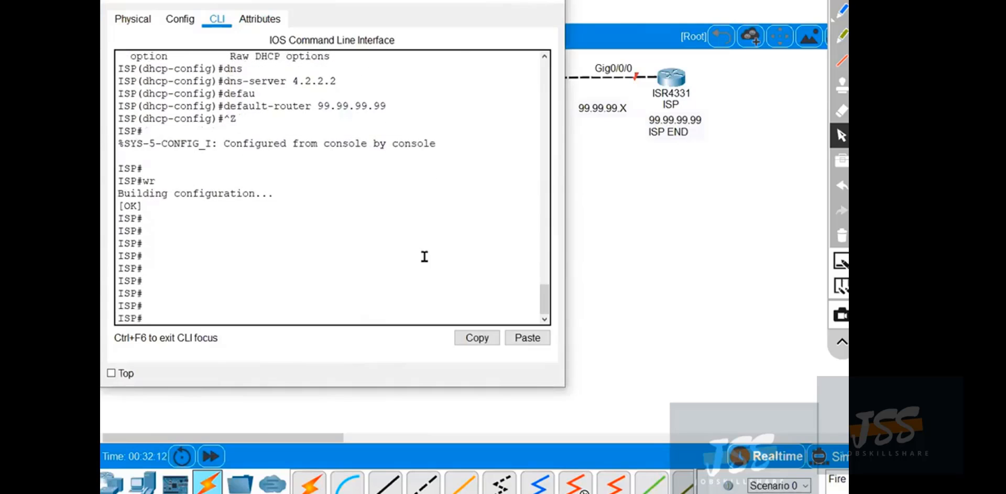
Display the ISP router's DHCP pool details and examine the pool's current index and IP address range.
text(show ip dh)
key(Tab)
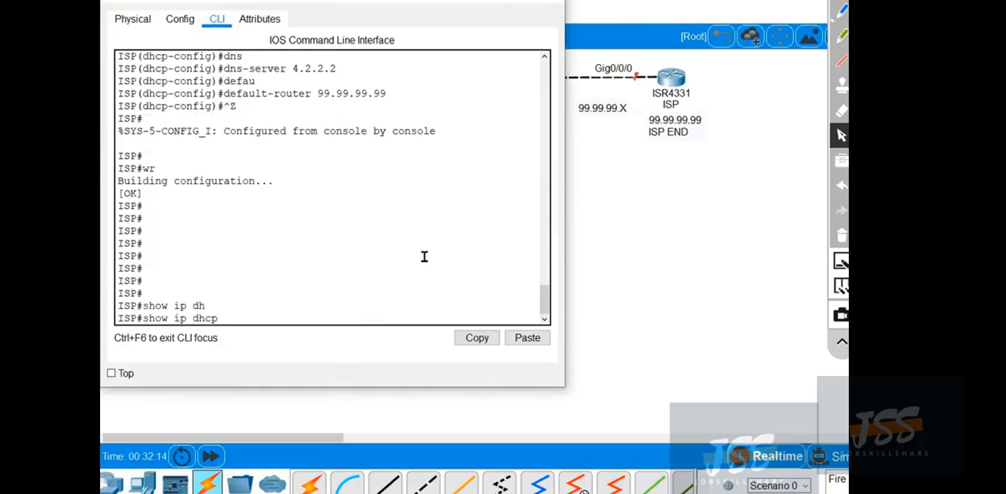
text(po)
key(Tab)
key(Return)
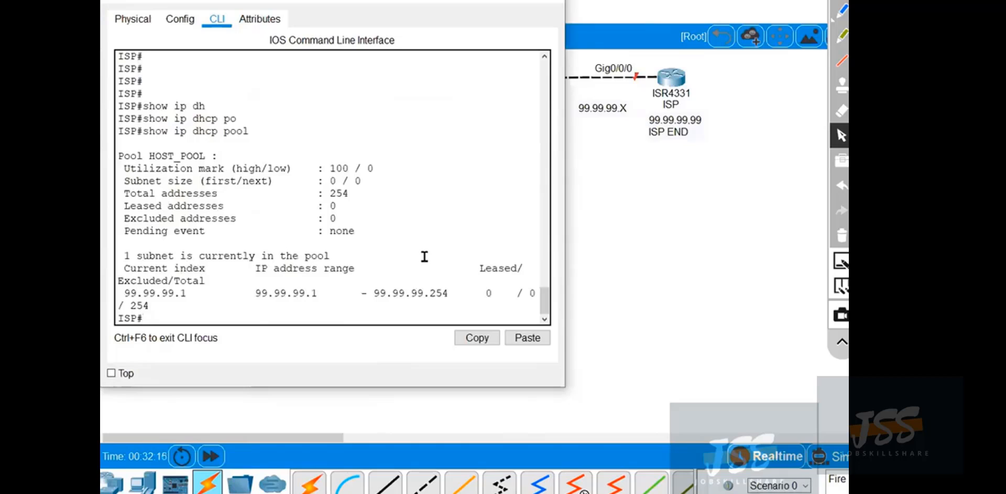
click(842, 12)
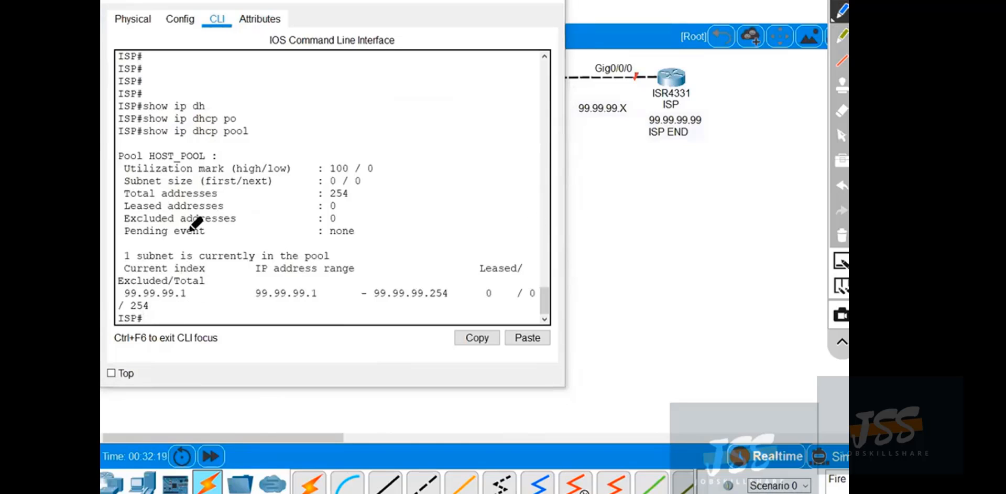
mouse_move(197, 287)
mouse_down()
mouse_move(197, 297)
mouse_move(118, 282)
mouse_move(120, 303)
mouse_move(445, 273)
mouse_move(207, 312)
mouse_up()
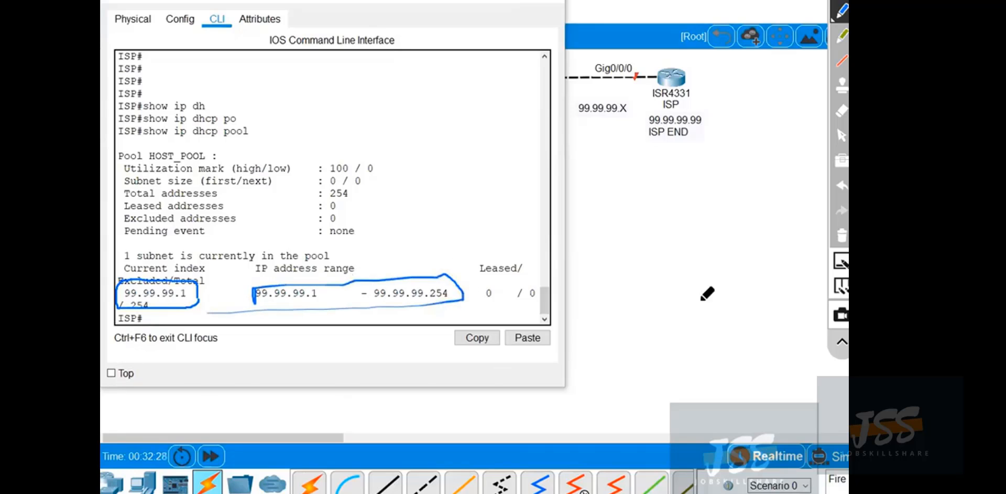
click(841, 235)
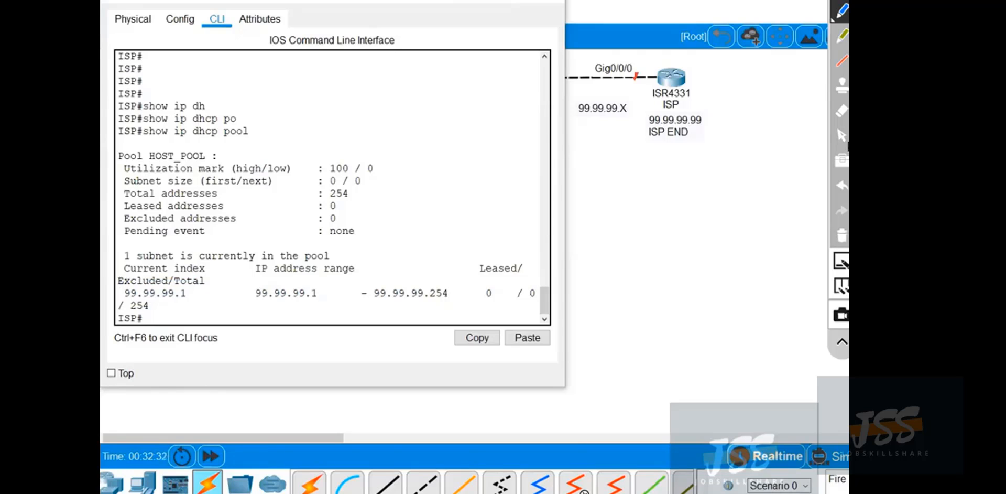
click(841, 135)
Close the ISP router window, open Router0's command line and enter global configuration mode.
click(488, 0)
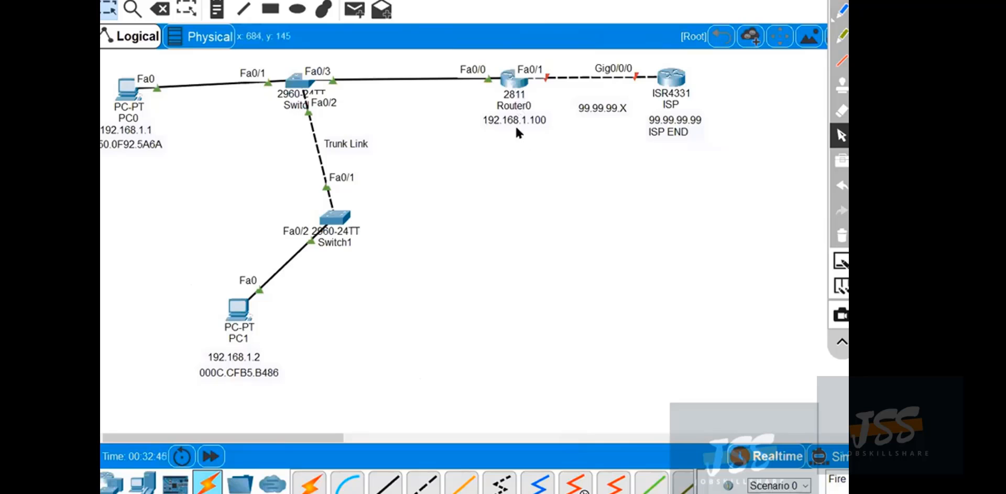
click(508, 76)
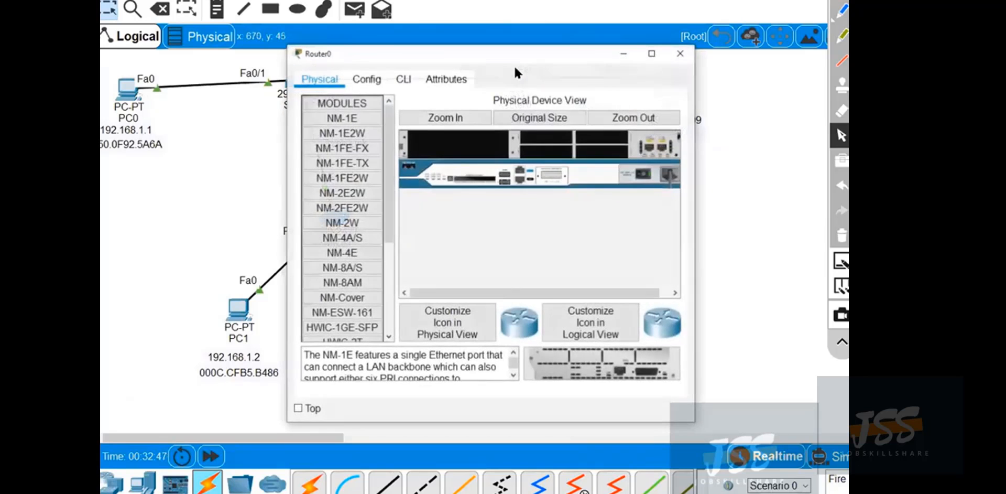
drag(515, 69, 405, 137)
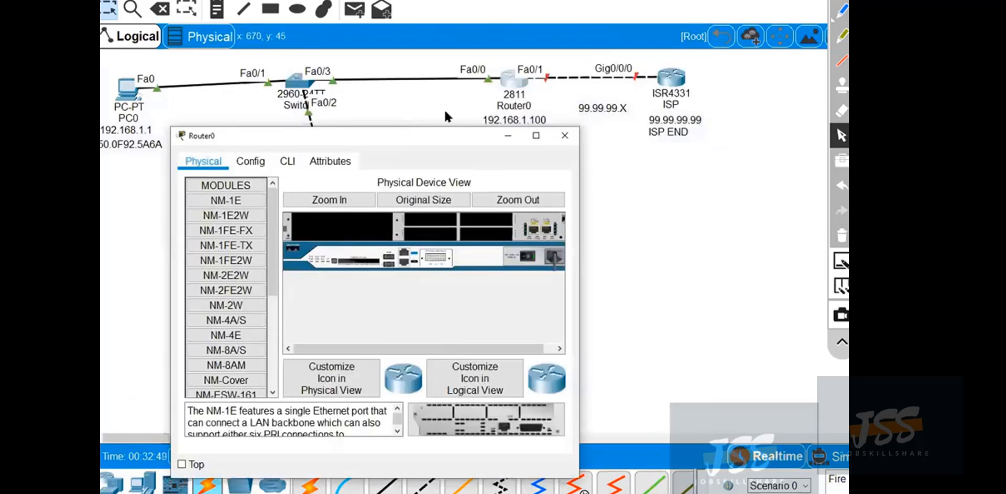
drag(444, 109, 445, 109)
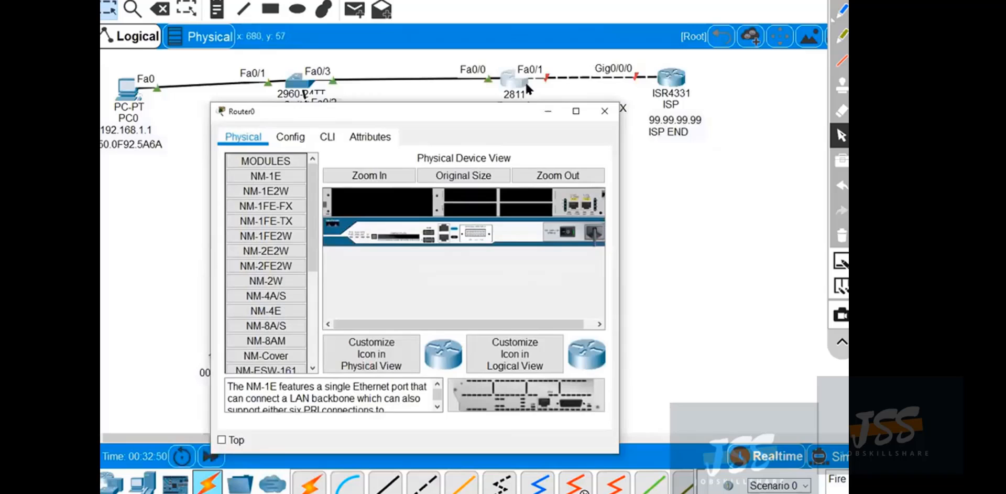
click(330, 136)
click(307, 373)
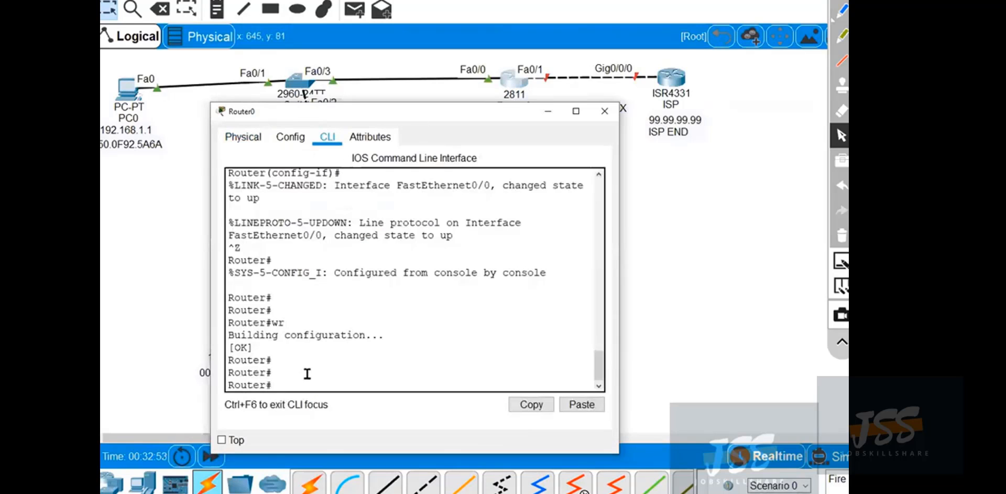
text(conf t)
key(Return)
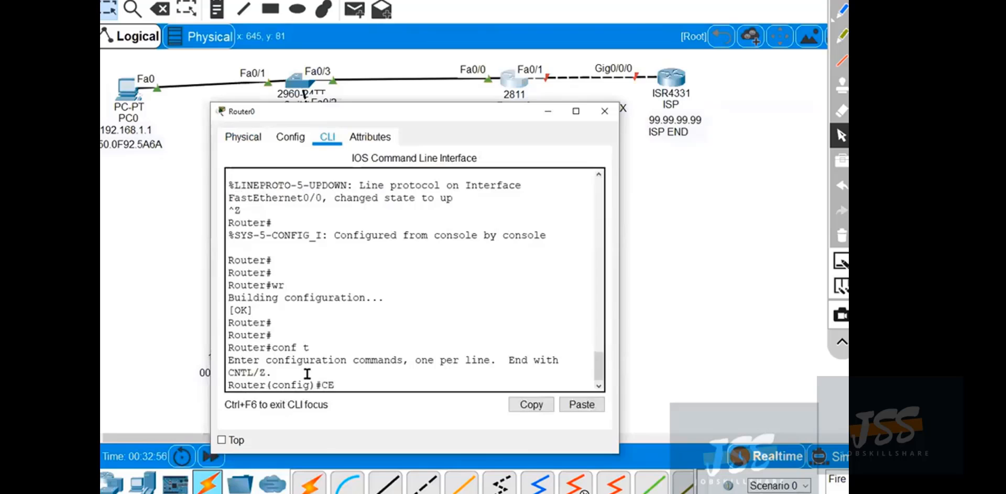
Set Router0's hostname to CE_ROUTER.
text(CE_ROUTER)
key(Return)
key(Return)
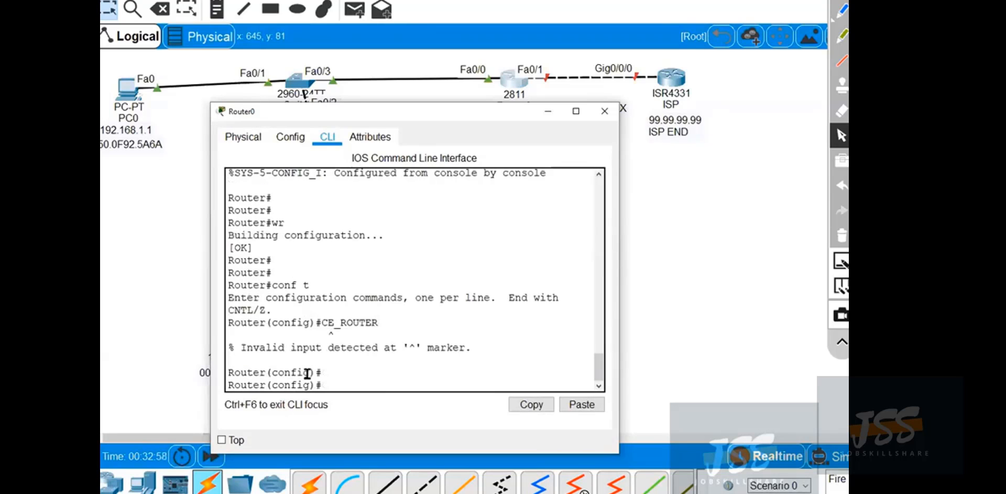
text(host)
key(Tab)
text(CE)
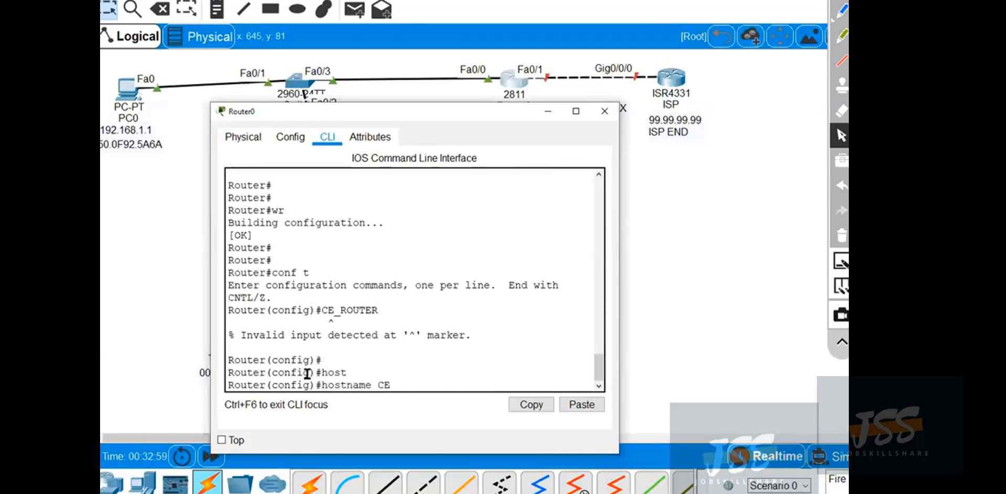
text(_ROUTER)
key(Return)
key(Return)
key(Return)
key(Return)
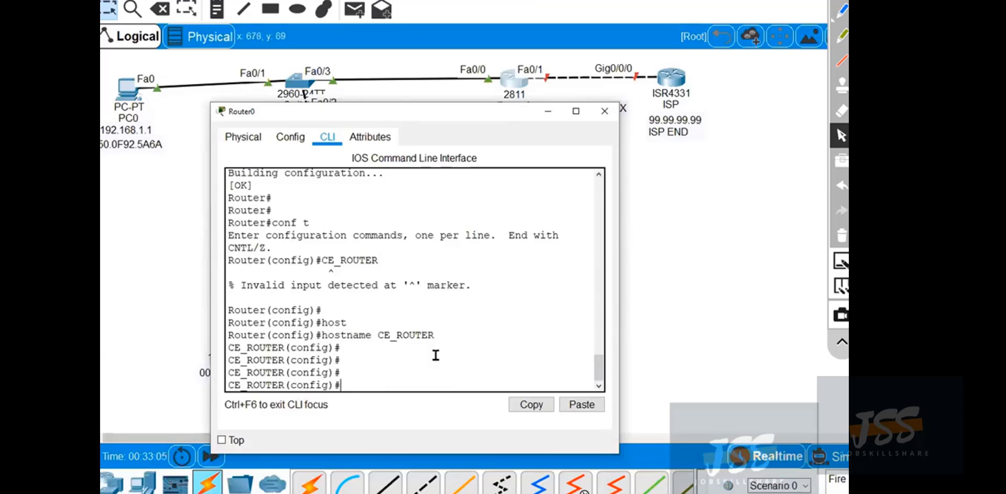
Change Router0's hostname to AP.
text(host)
key(Tab)
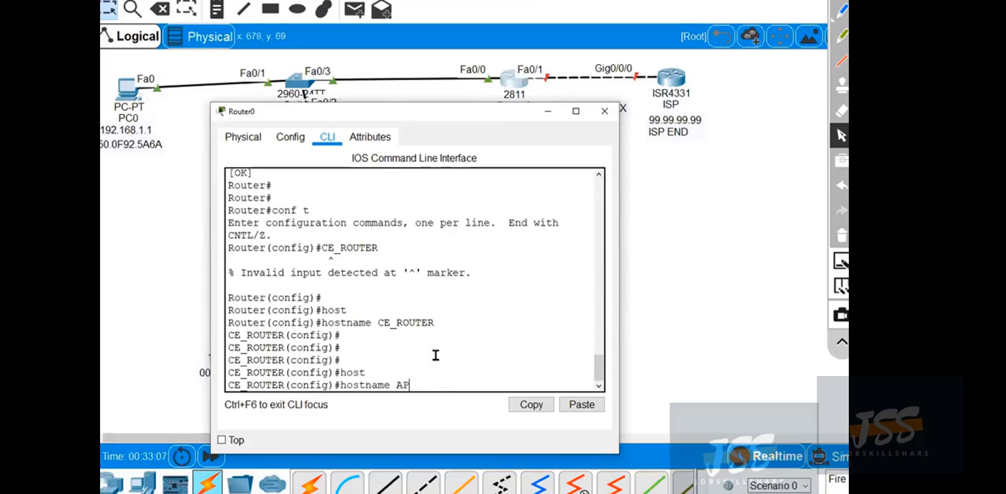
text(AP)
key(Return)
key(Return)
key(Return)
key(Return)
key(Return)
key(Return)
key(Return)
key(Return)
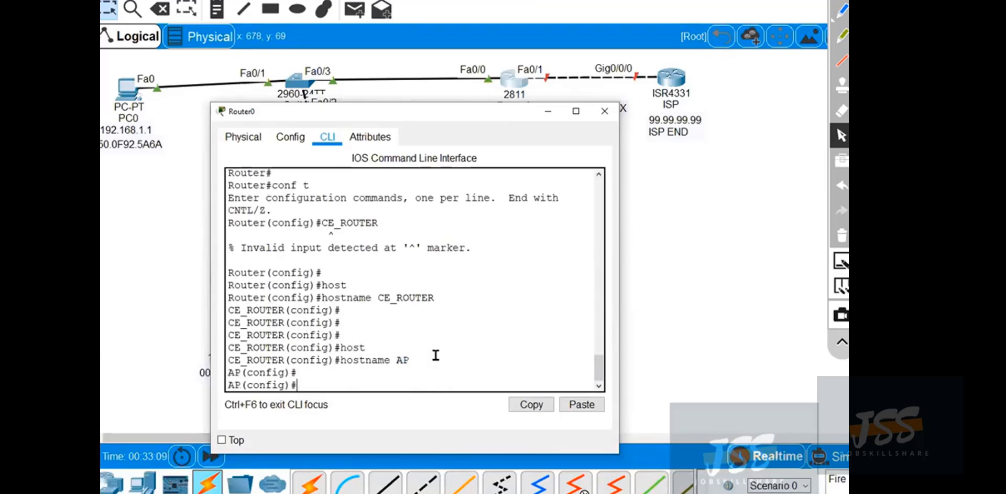
key(Return)
key(Return)
key(Return)
key(Return)
key(Return)
key(Return)
key(Return)
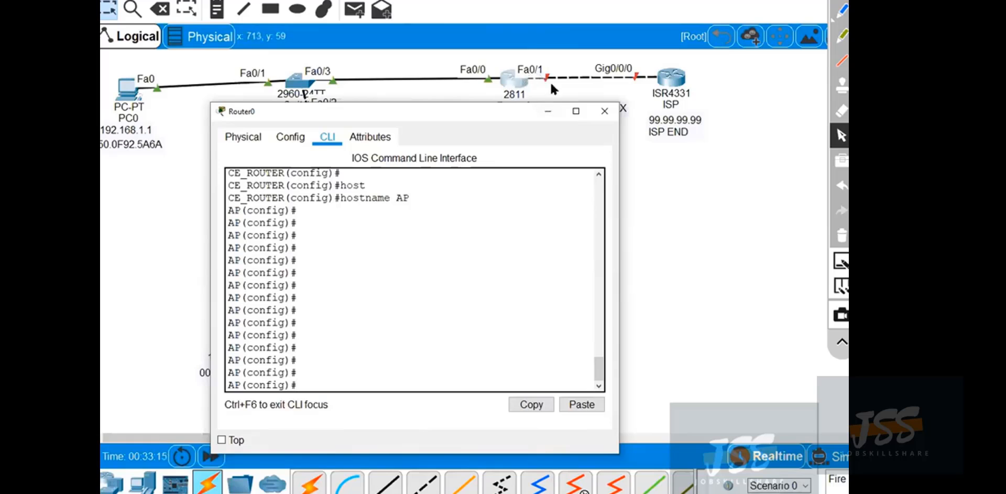
Enter interface configuration mode for FastEthernet0/1 on Router0 and list the options of the ip address command.
click(334, 318)
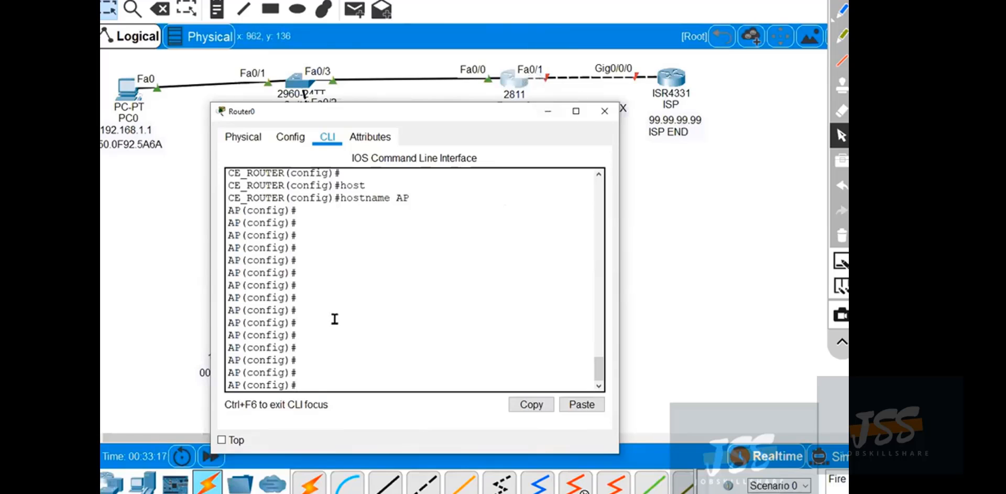
text(conf t)
key(Return)
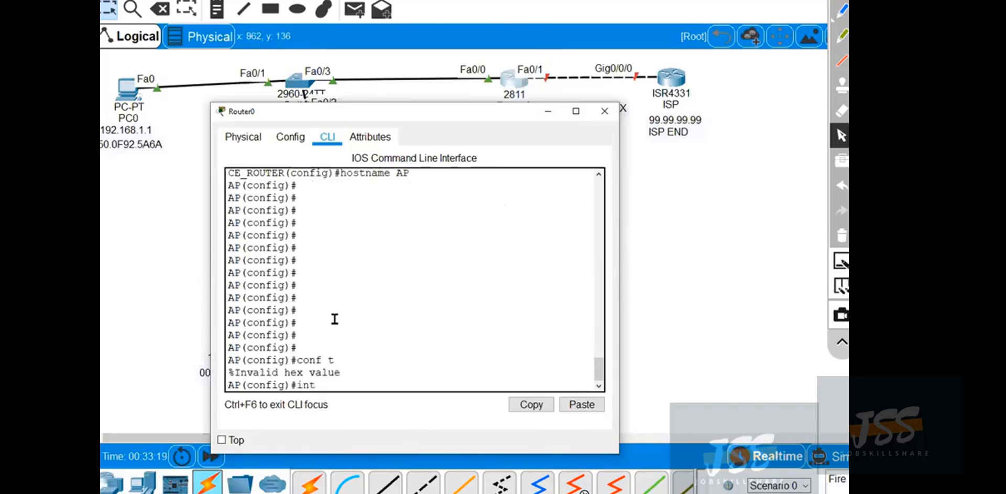
text(int f0/1)
key(Return)
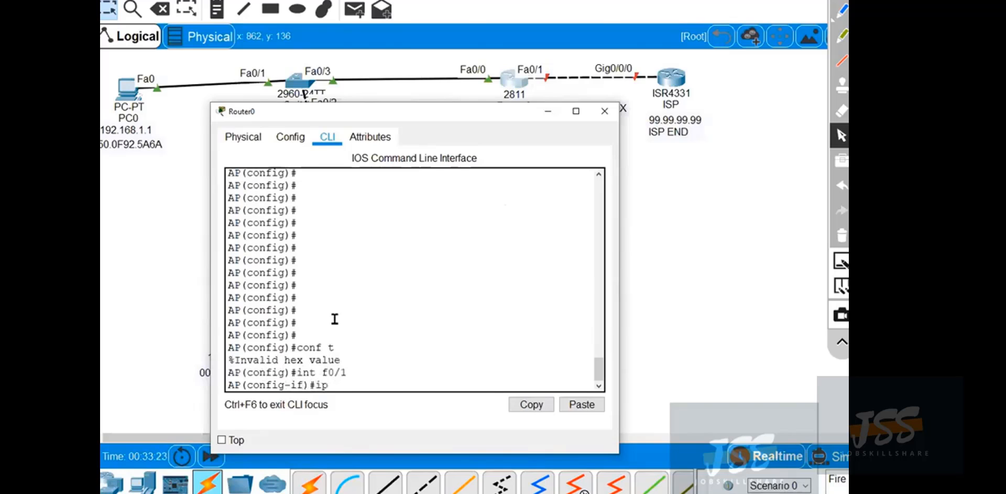
text(ip ad)
key(Tab)
text(?)
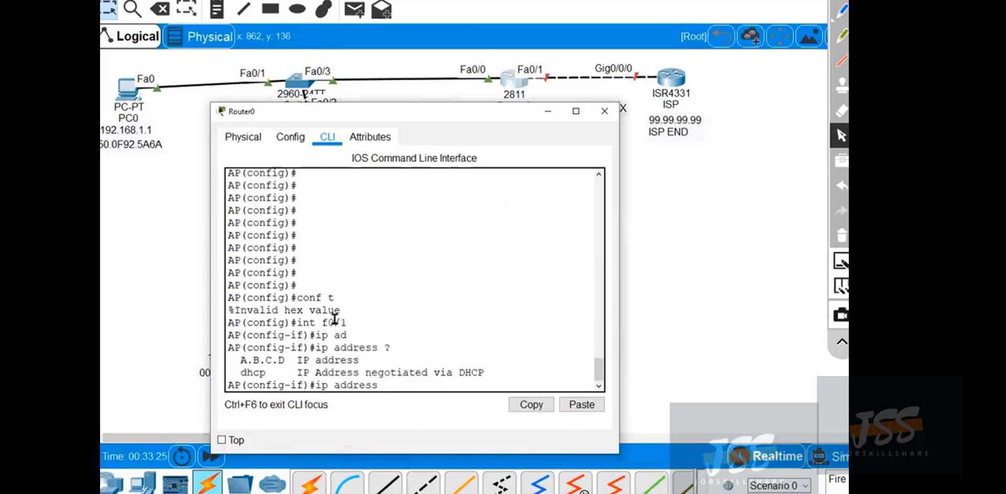
Configure FastEthernet0/1 to obtain its IP address through DHCP, checking the command help for further arguments.
double_click(253, 373)
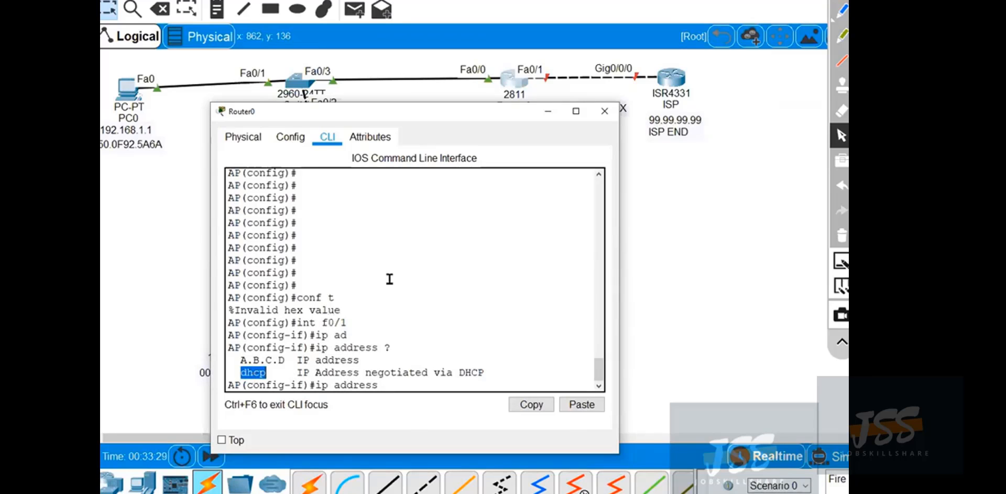
click(503, 335)
text(dh)
key(Tab)
text(?)
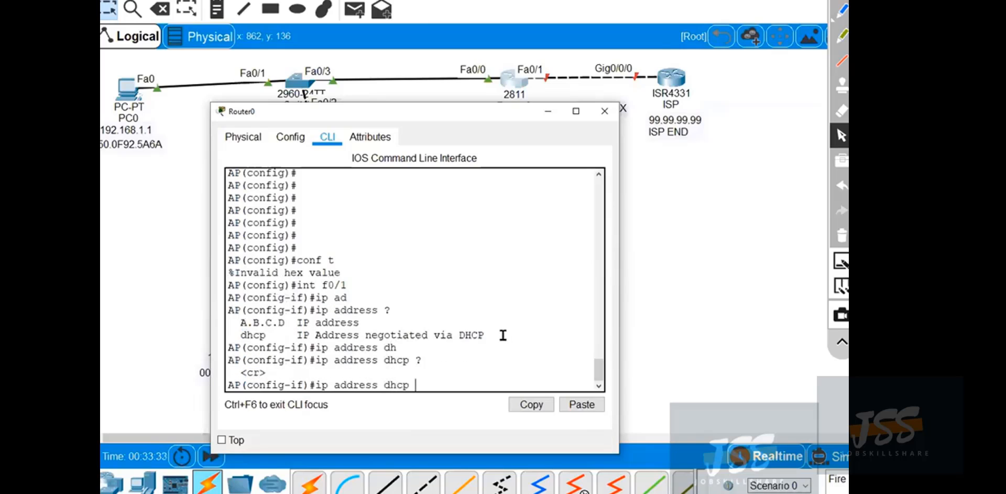
Enable the FastEthernet0/1 interface with no shut and exit configuration mode.
text(no shut)
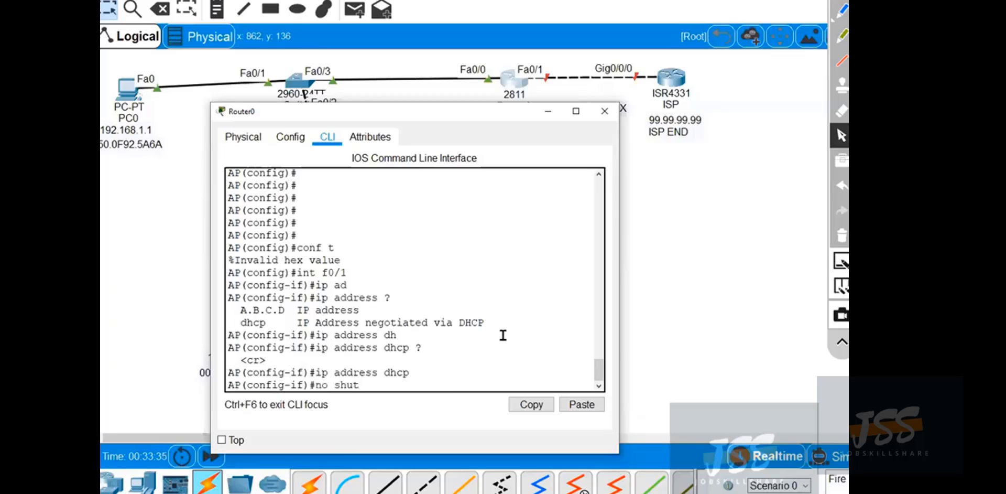
key(Return)
Save Router0's running configuration with the wr command.
key(Return)
key(ctrl+z)
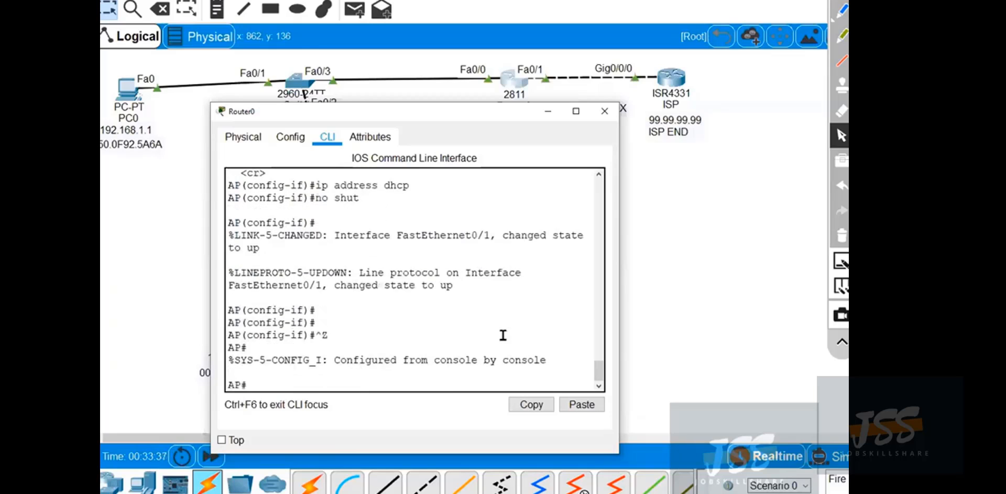
text(wr)
key(Return)
key(Return)
key(Return)
key(Return)
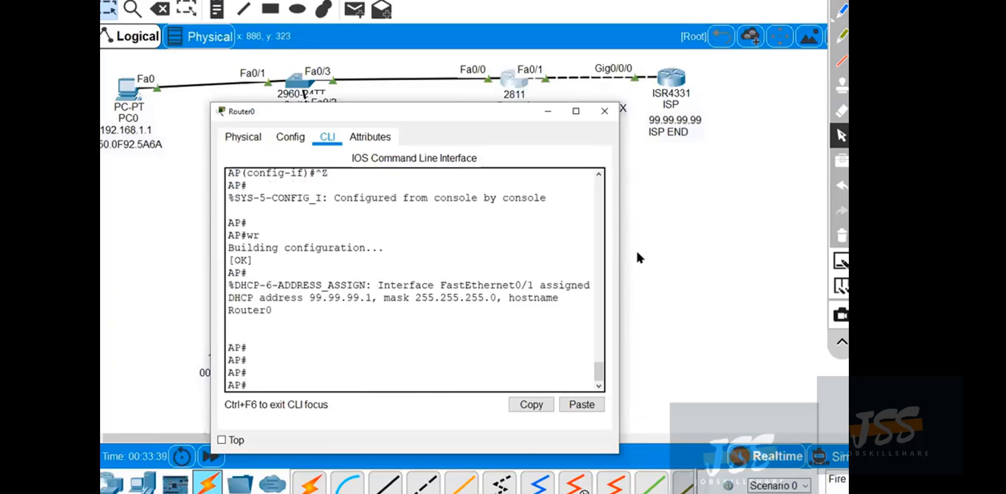
Widen Router0's window and show the brief IP interface summary, checking FastEthernet0/1's address, assignment method and status.
drag(620, 254, 779, 246)
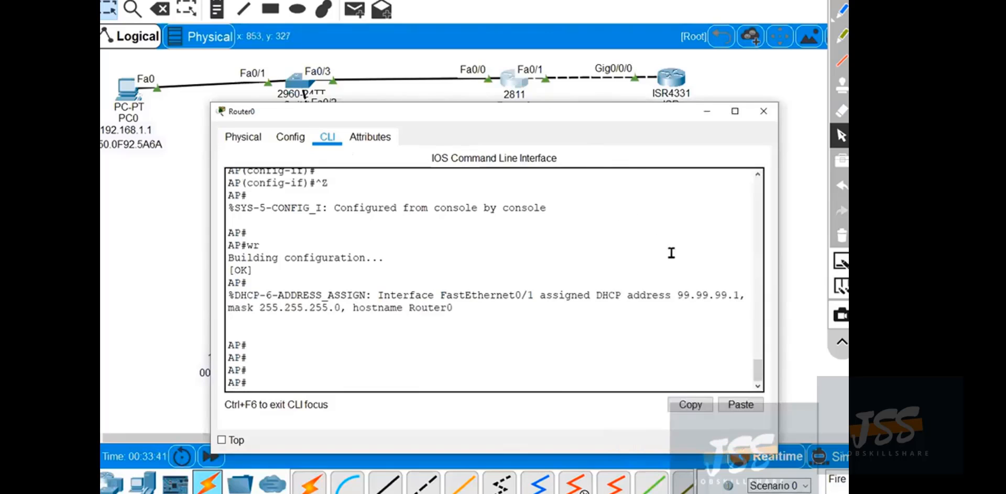
drag(678, 295, 739, 296)
click(451, 336)
text(show ip int brief)
key(Return)
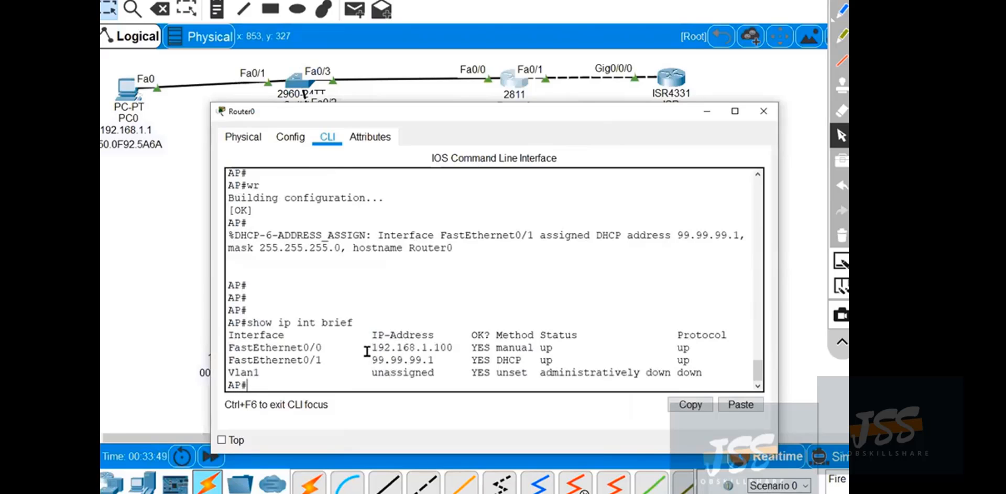
drag(371, 360, 441, 360)
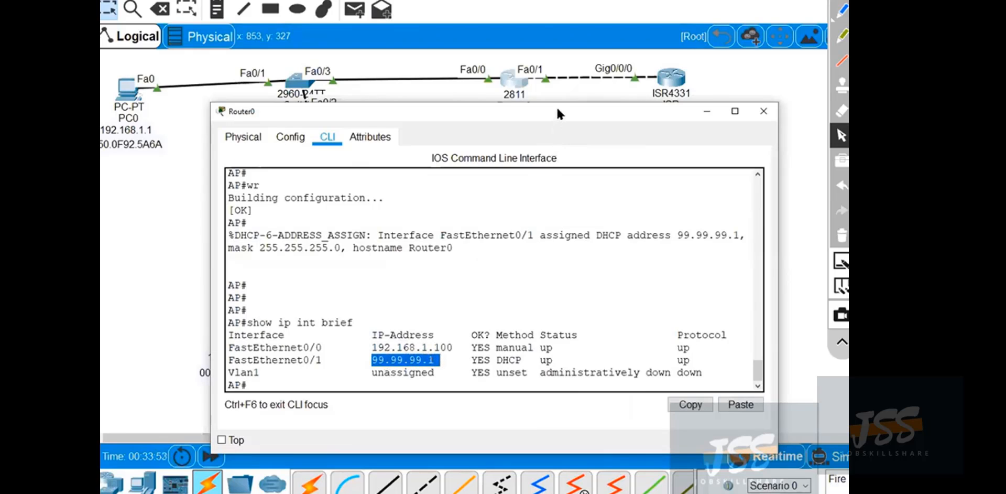
drag(558, 113, 539, 121)
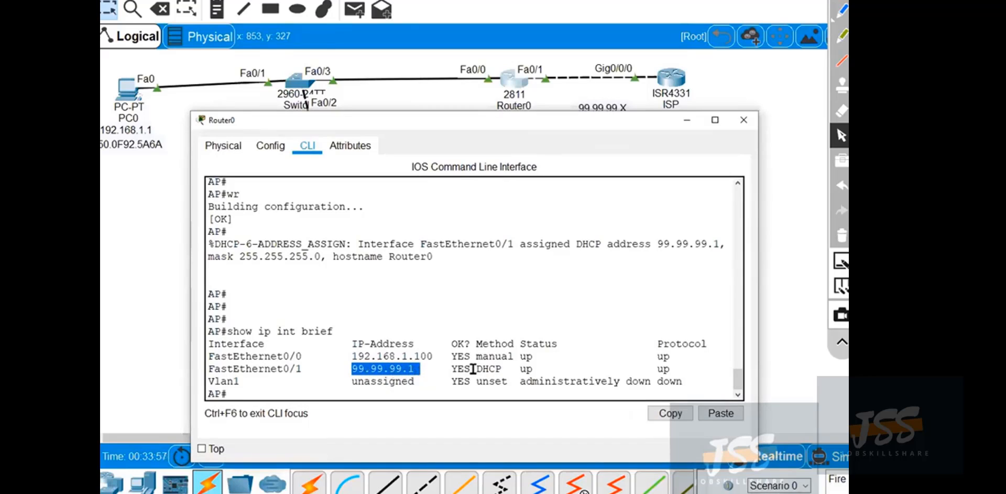
drag(473, 369, 501, 369)
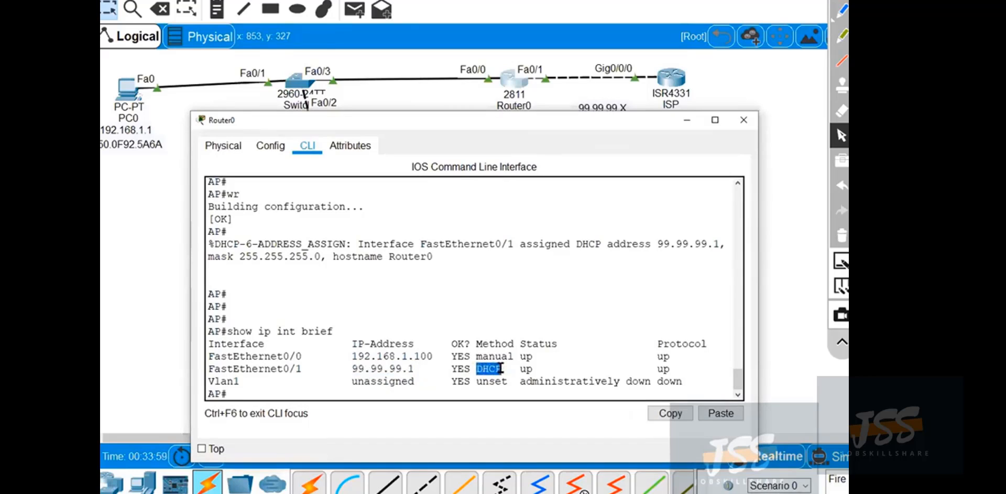
click(532, 370)
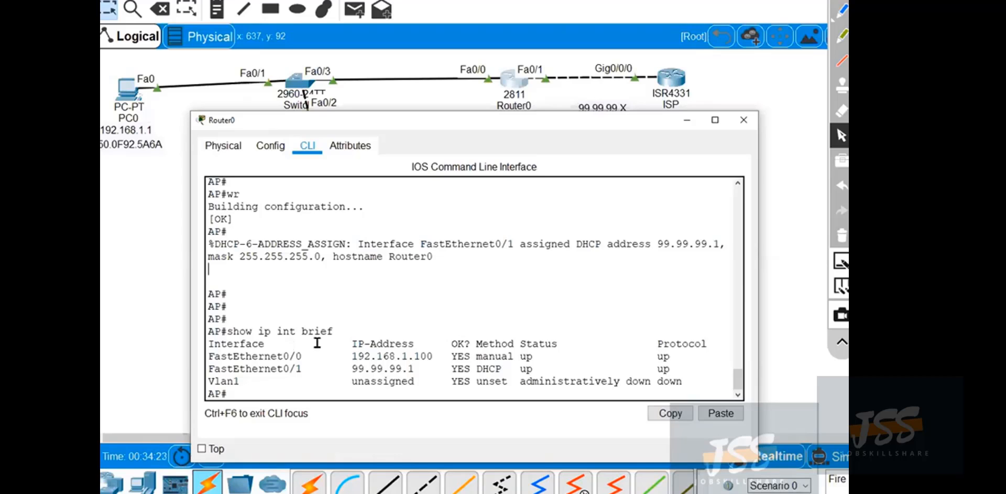
Assign FastEthernet0/1 the static IP address 99.99.99.1 with mask 255.255.255.0 and exit configuration mode.
text(cofn t)
key(Return)
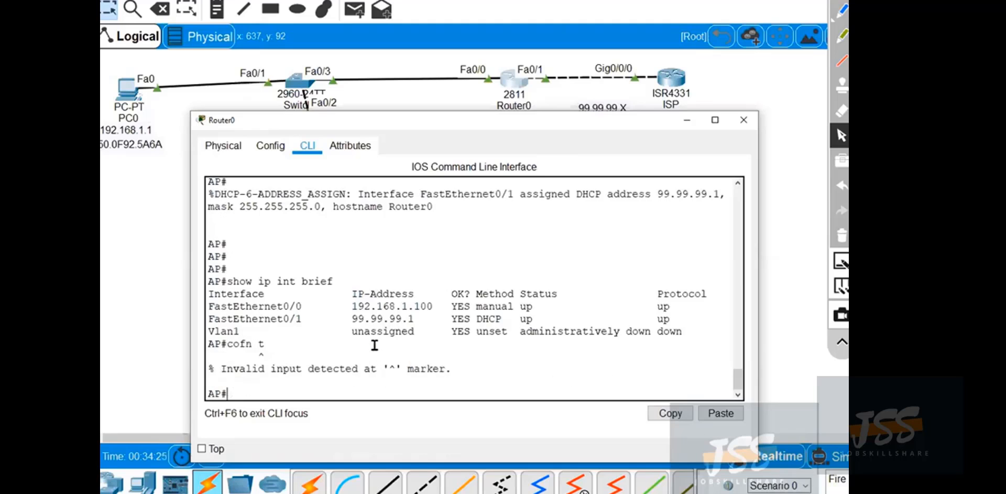
text(conf t)
key(Return)
text(int)
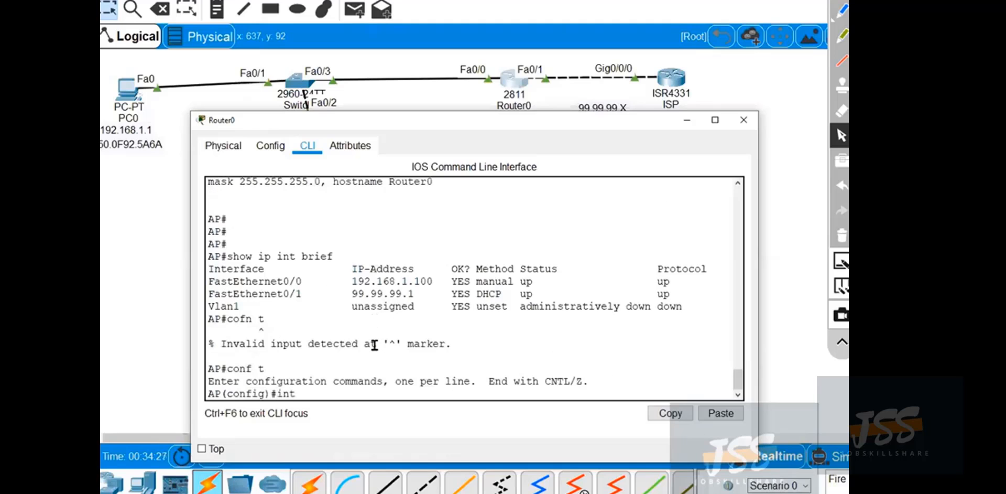
text( f0/1)
key(Return)
text(ip add)
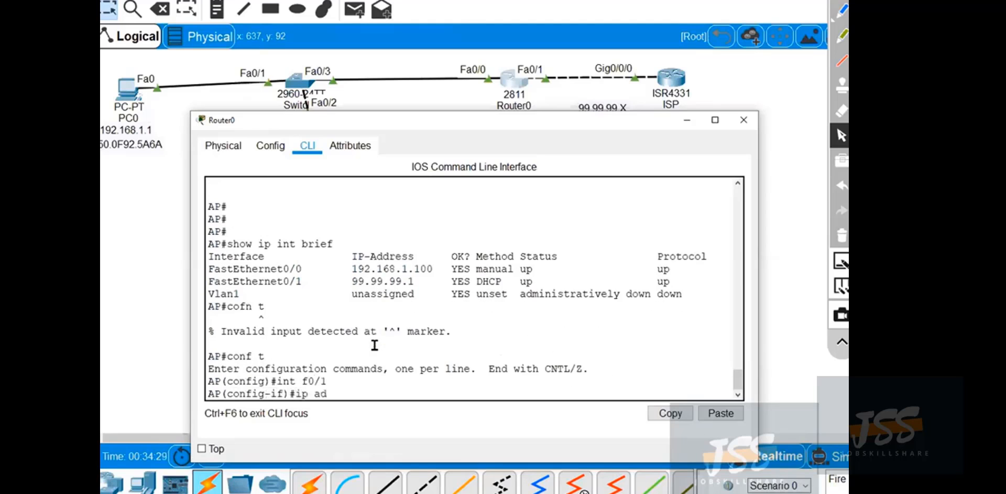
key(Tab)
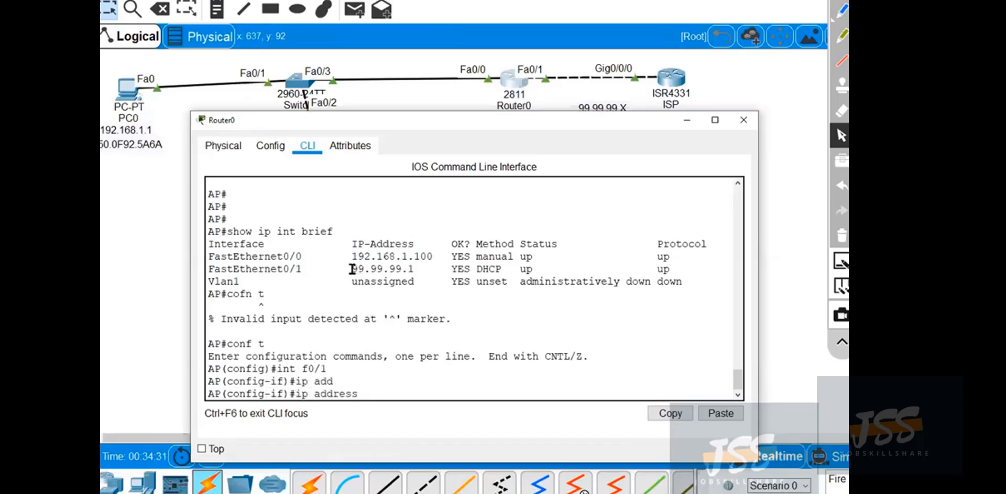
drag(351, 268, 412, 267)
key(ctrl+c)
right_click(524, 316)
click(558, 340)
text(255.25)
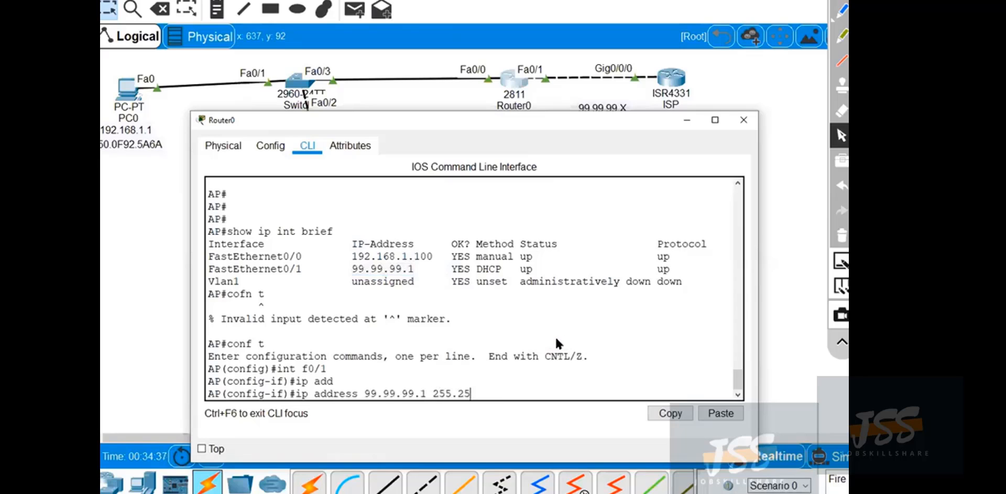
text(5.255.0)
key(Return)
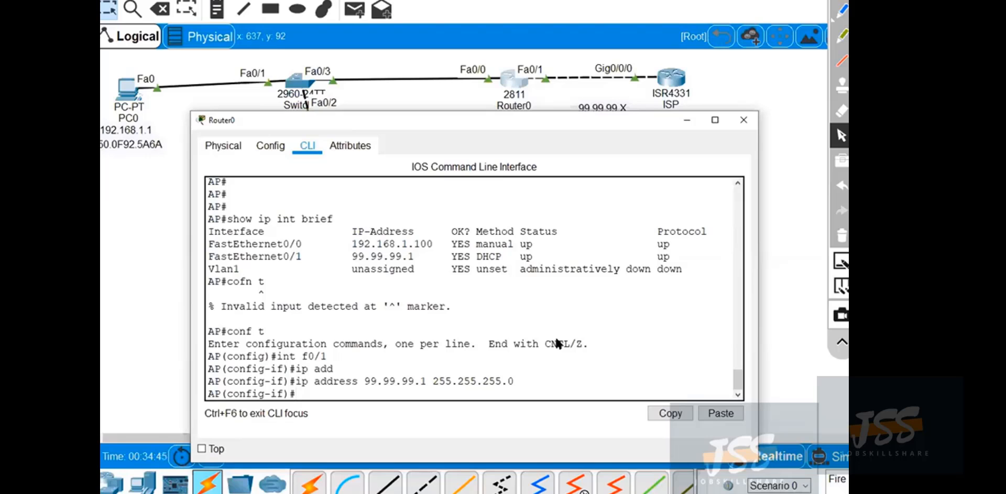
key(ctrl+z)
key(Return)
key(Return)
Show the brief IP interface summary and check FastEthernet0/1's address and assignment method.
text(show ip int br)
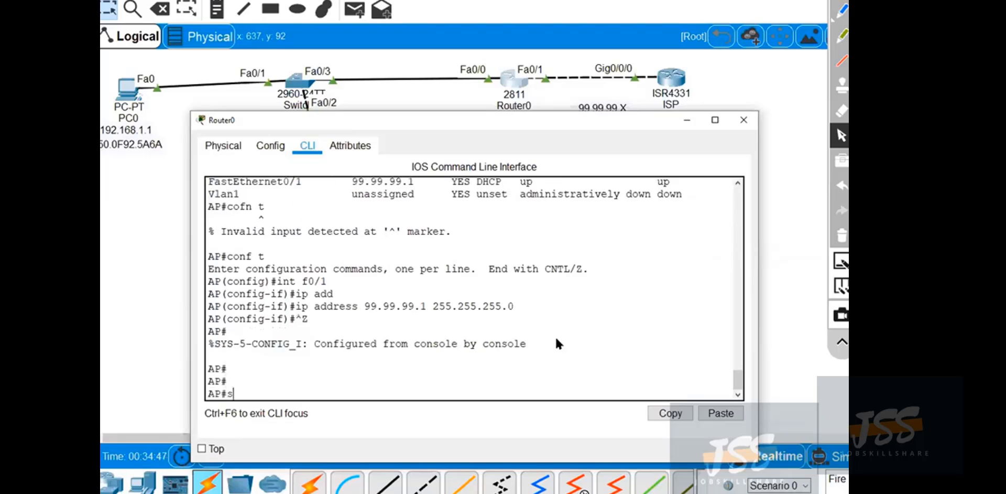
key(Tab)
key(Return)
key(Return)
key(Return)
key(Return)
key(Return)
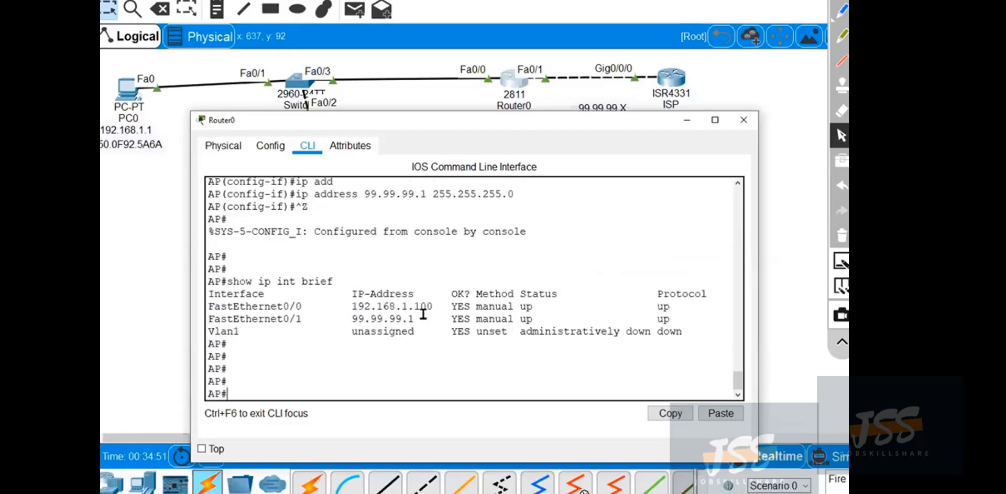
drag(420, 318, 265, 318)
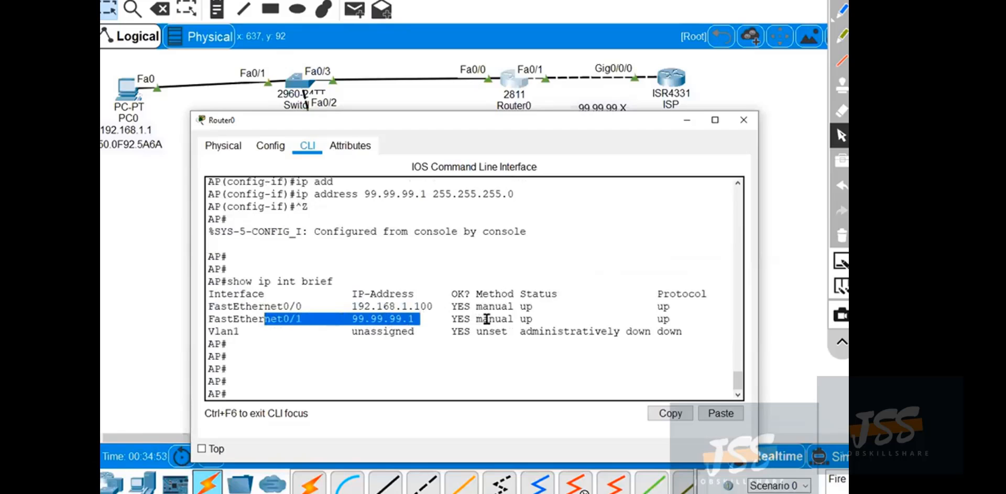
drag(488, 319, 509, 319)
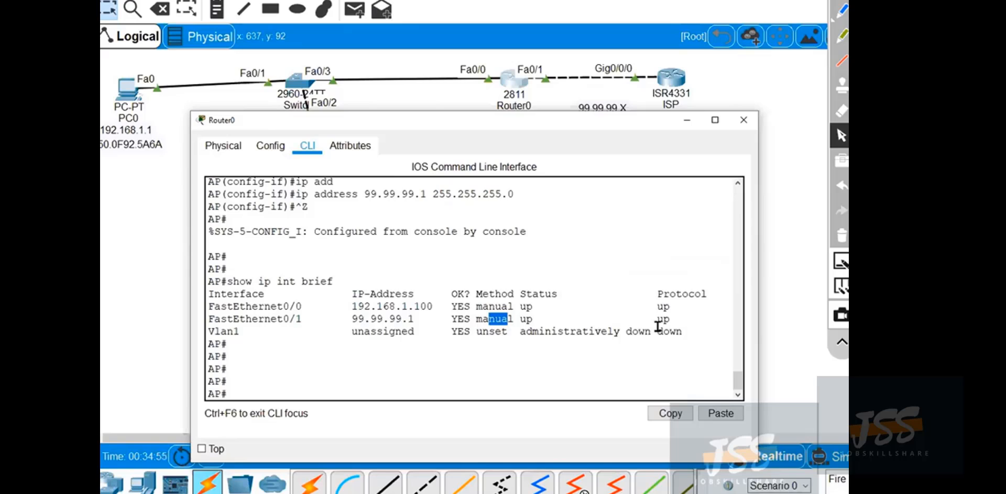
drag(514, 319, 470, 321)
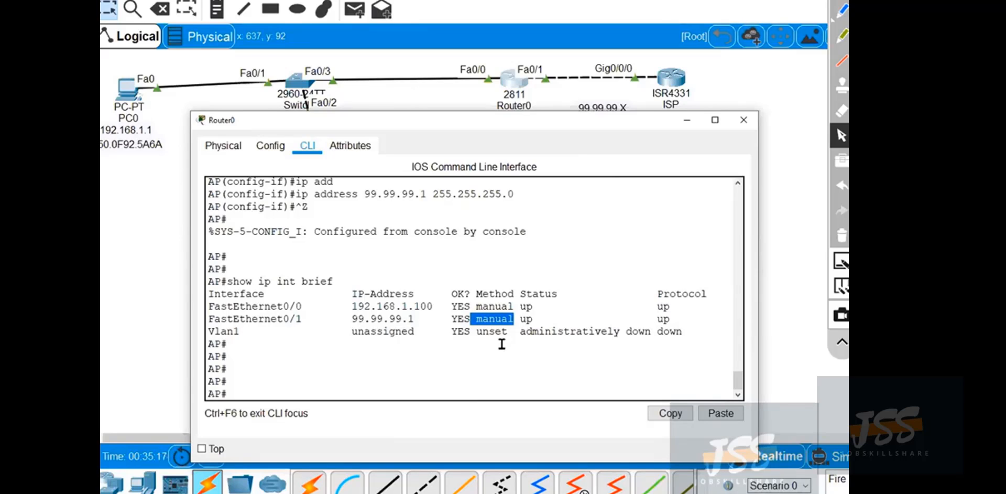
click(420, 350)
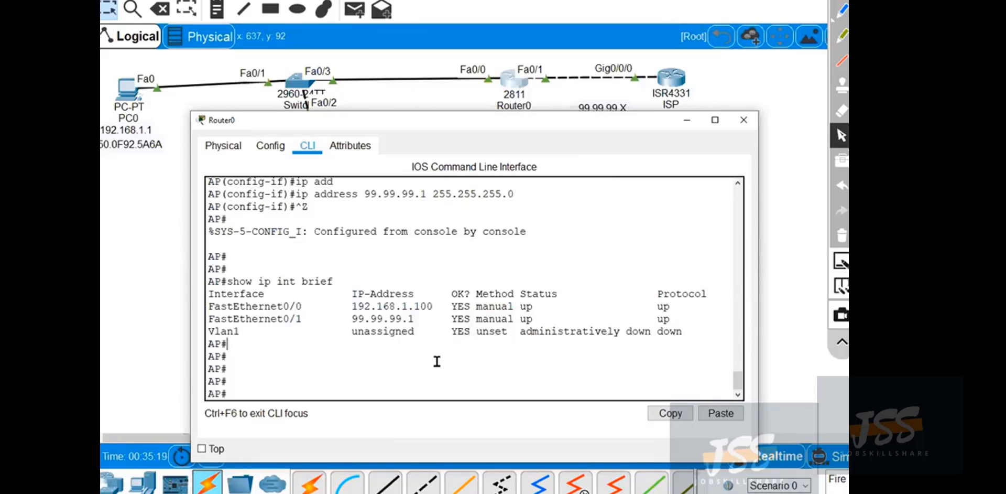
click(437, 362)
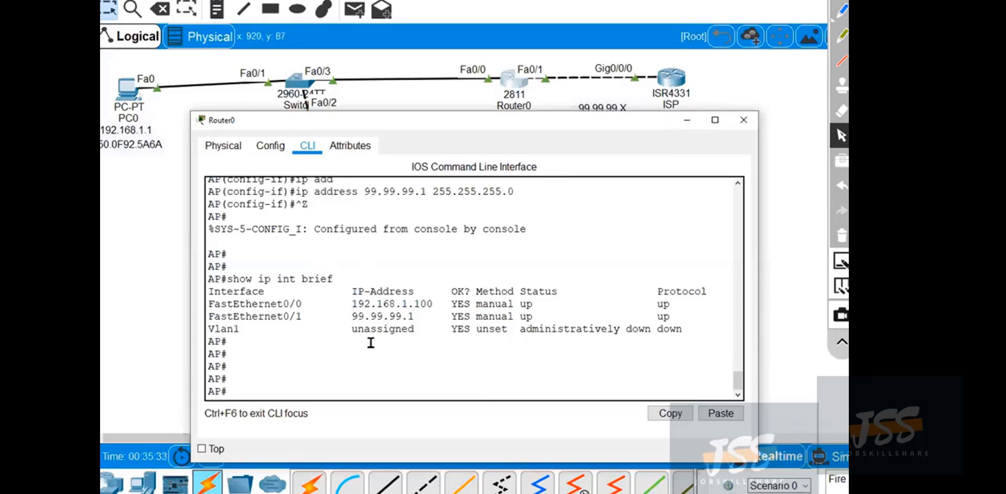
Show Router0's routing table and examine the gateway of last resort line.
text(show ip route)
key(Return)
key(Return)
key(Return)
scroll(362, 336, up, 1)
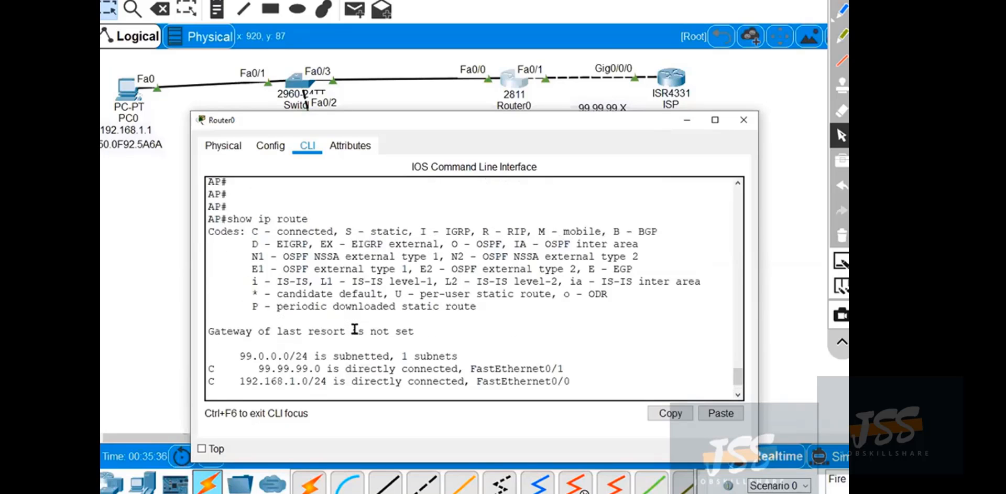
scroll(355, 328, down, 1)
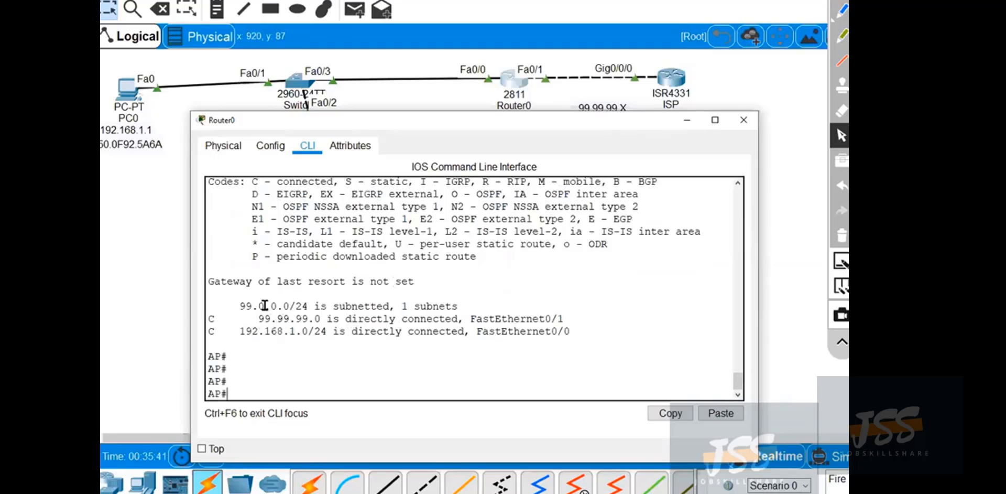
drag(214, 282, 414, 281)
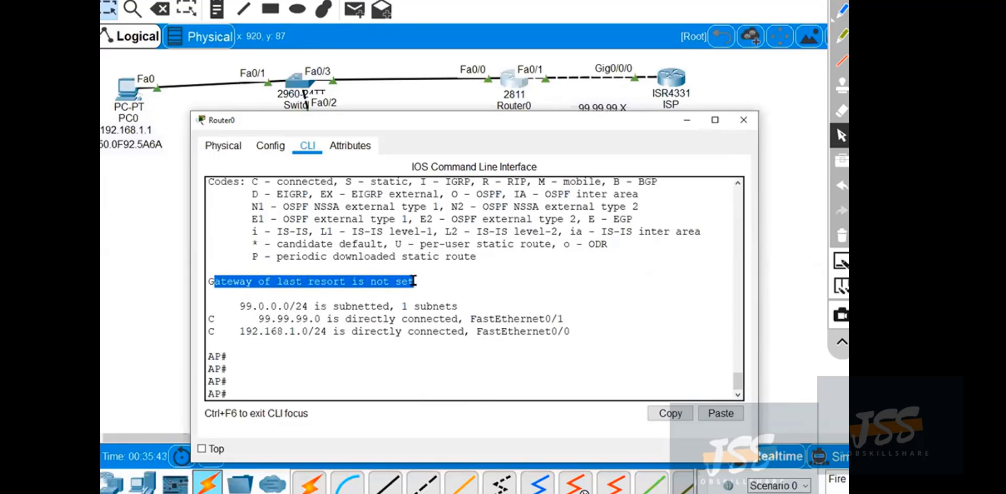
Mark the gateway of last resort line, link it to a circle around the ISP router with the pen, and clear the annotations.
click(841, 10)
drag(343, 278, 639, 134)
mouse_move(712, 69)
mouse_down()
mouse_move(650, 61)
mouse_move(637, 153)
mouse_move(708, 86)
mouse_up()
drag(383, 275, 416, 270)
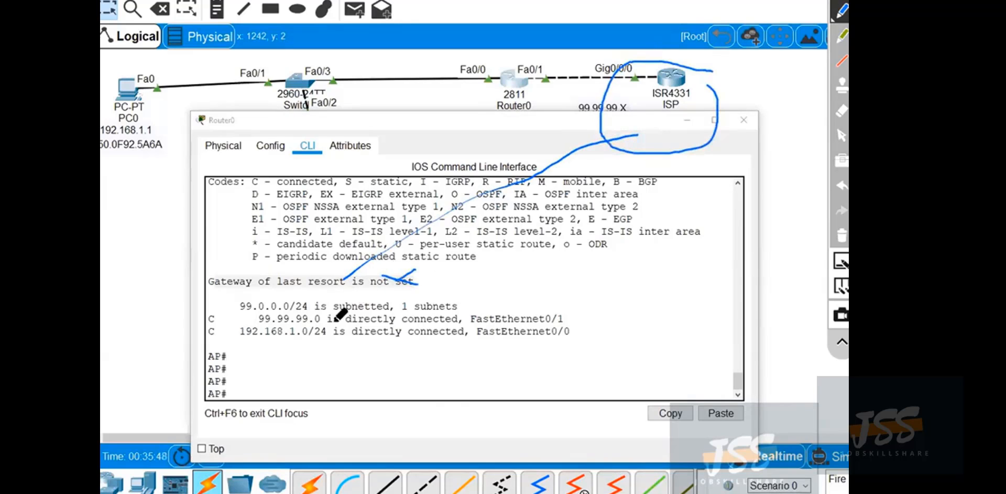
click(839, 234)
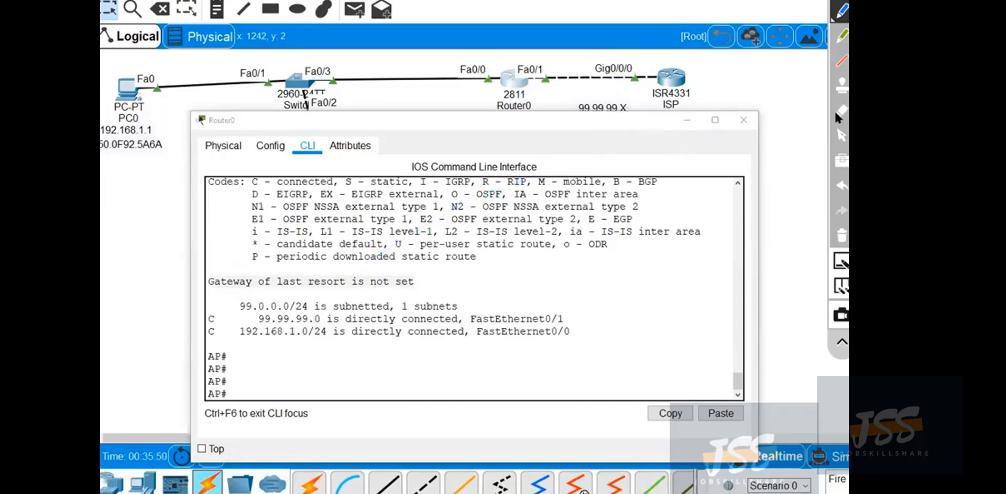
click(841, 136)
Enter interface configuration for FastEthernet0/1 and set its IP address to be obtained through DHCP.
click(376, 383)
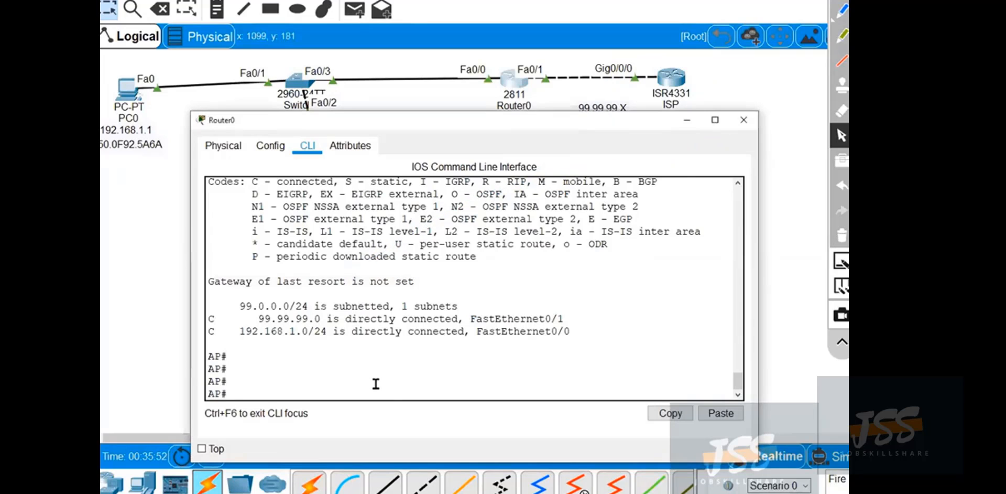
text(conf t)
key(Return)
text(int f0/1)
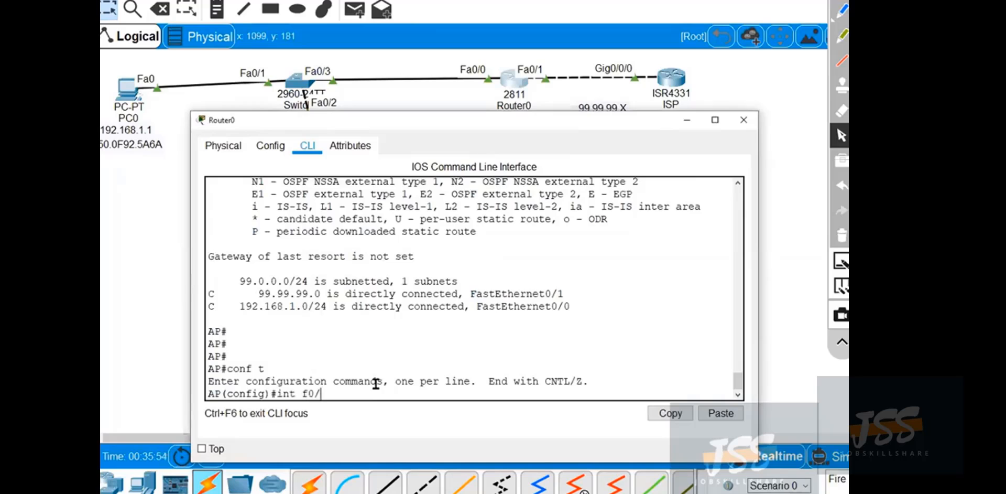
key(Return)
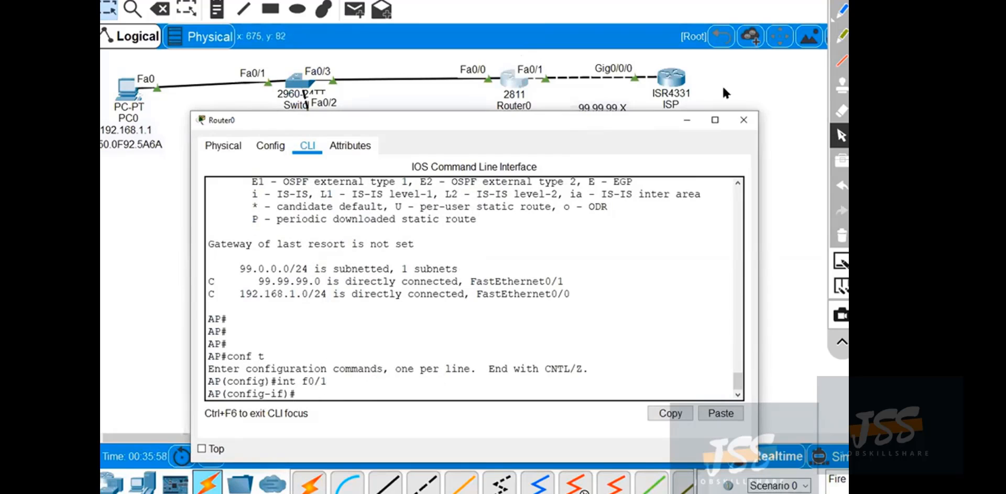
text(ip adh)
key(Tab)
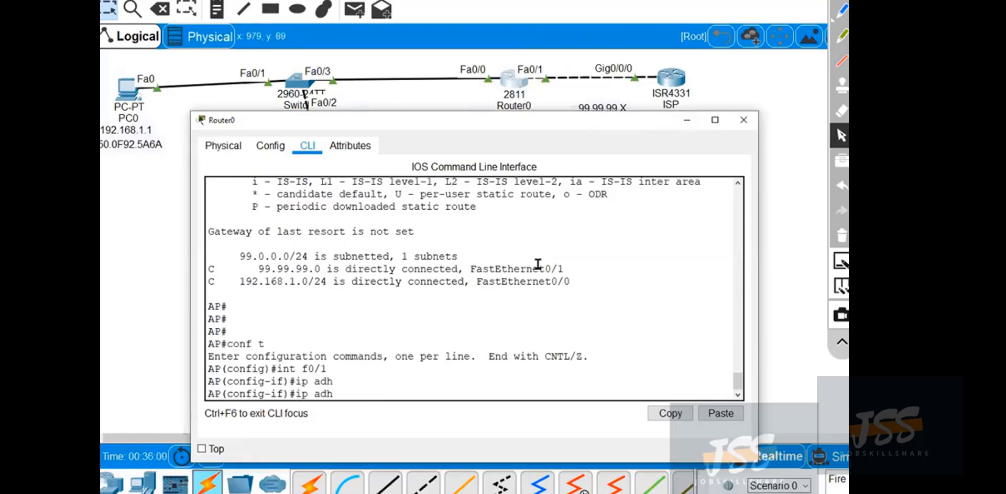
text(dh)
key(BackSpace)
key(BackSpace)
key(BackSpace)
text(d)
key(Tab)
text(dh)
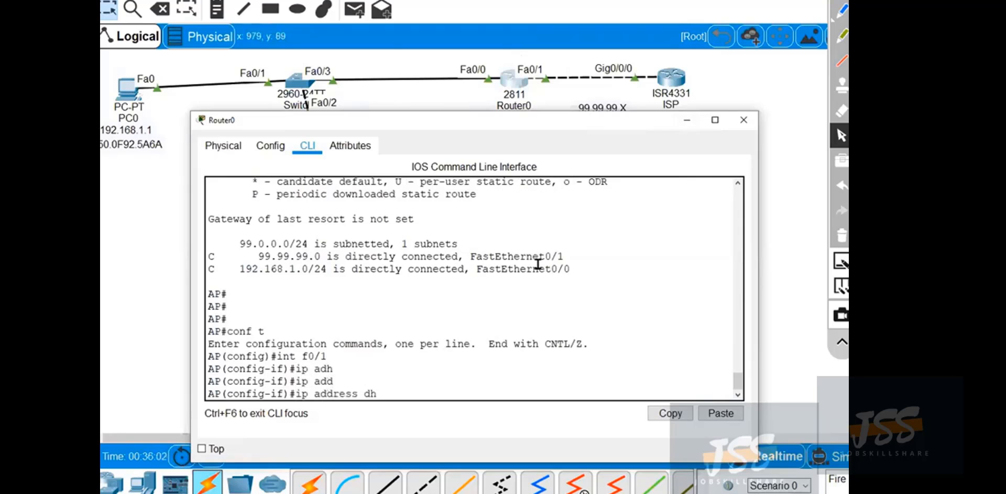
key(Tab)
key(Return)
Restart the FastEthernet0/1 interface with shut and no shut, and exit configuration mode.
text(shut)
key(Return)
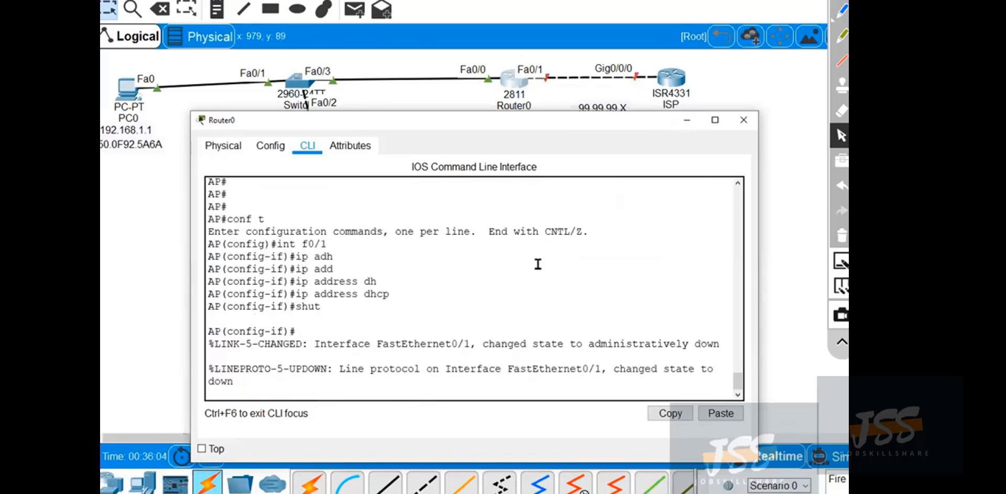
key(Return)
key(Return)
text(no shut)
key(Return)
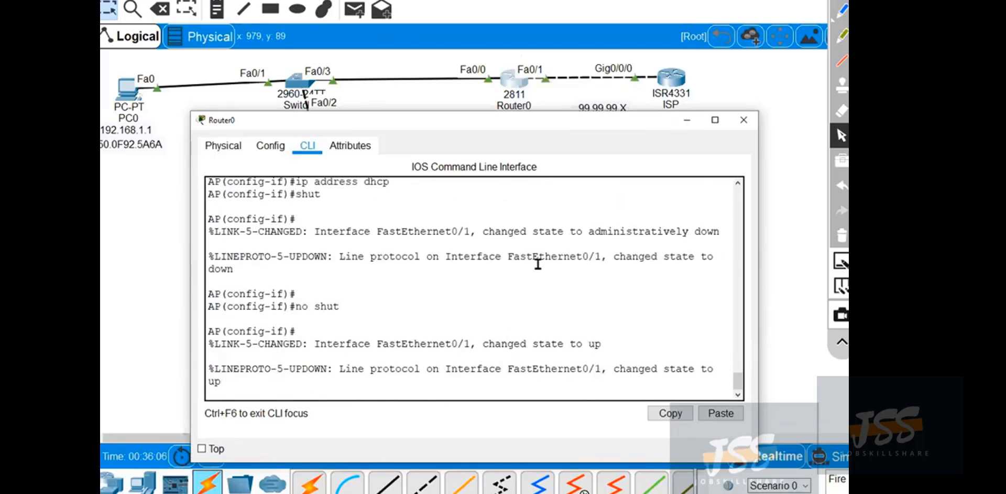
key(Return)
key(Return)
key(Return)
key(Return)
key(Return)
key(Return)
key(Return)
key(ctrl+z)
key(Return)
key(Return)
key(Return)
key(Return)
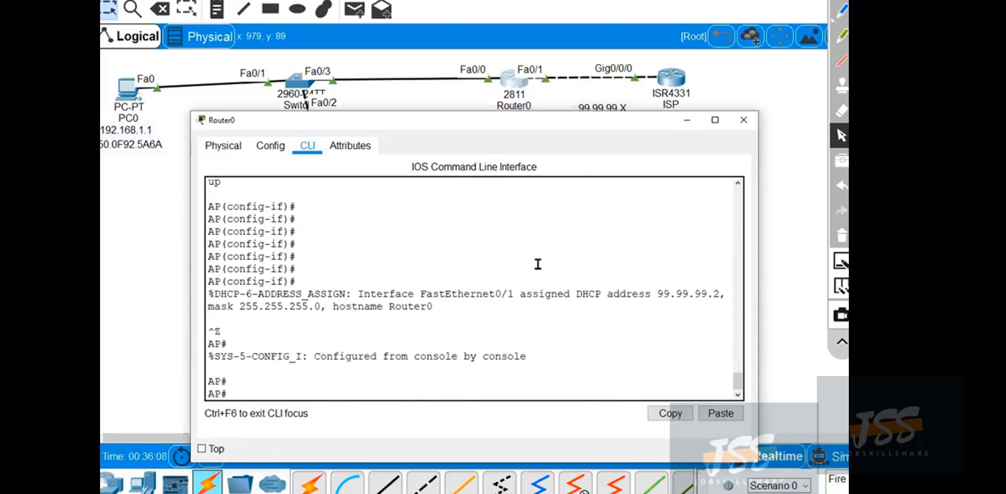
Check the DHCP address assignment message and show the brief IP interface summary again.
drag(657, 269, 726, 270)
click(544, 322)
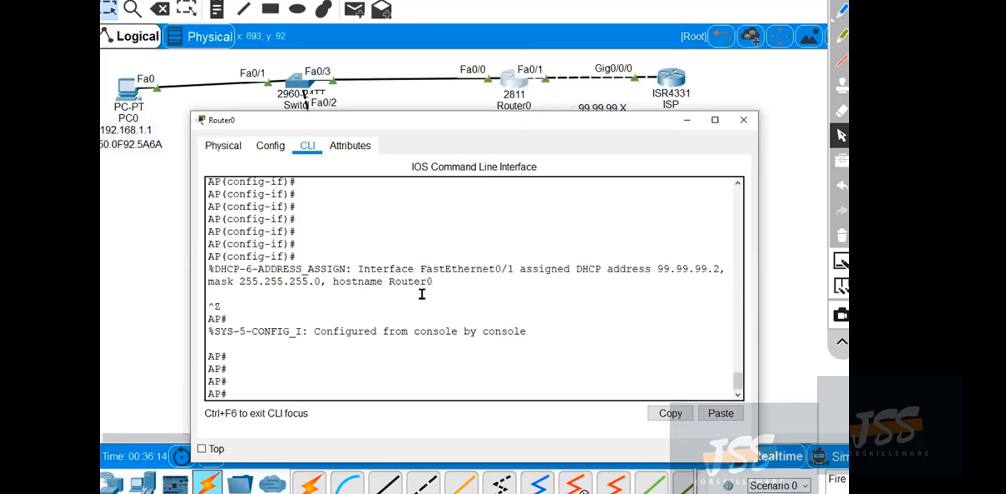
text(show ip int brief)
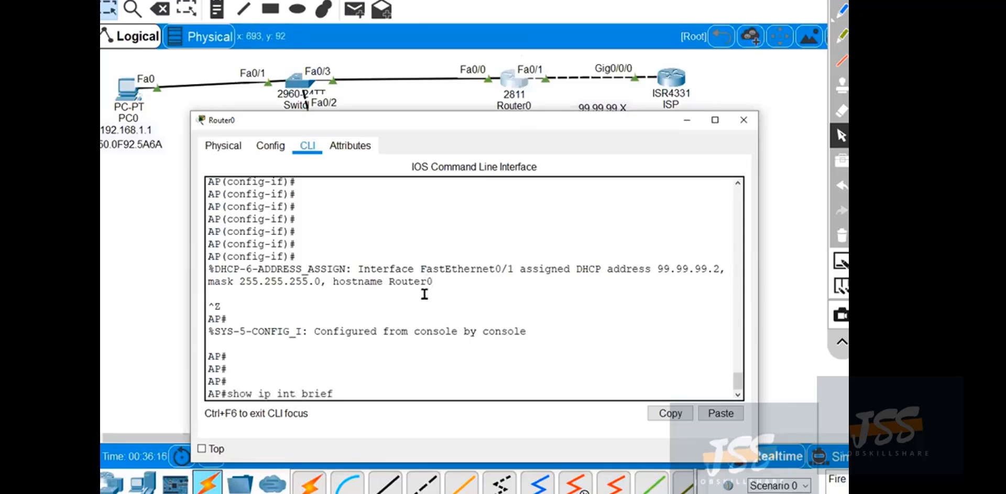
key(Return)
key(Return)
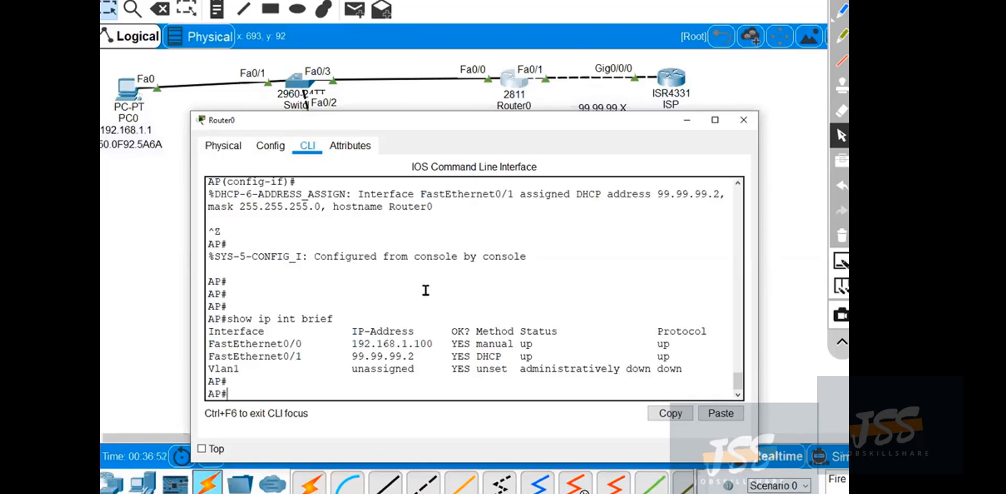
Reposition and enlarge Router0's window, and show the routing table to check the default route.
mouse_move(428, 113)
mouse_down()
mouse_move(430, 134)
mouse_move(432, 118)
mouse_up()
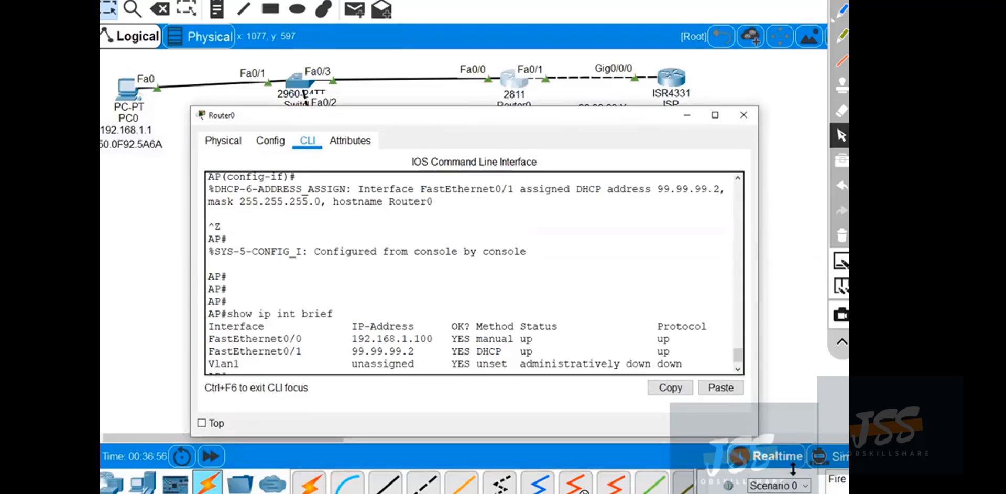
drag(758, 438, 793, 468)
drag(451, 370, 446, 370)
click(365, 385)
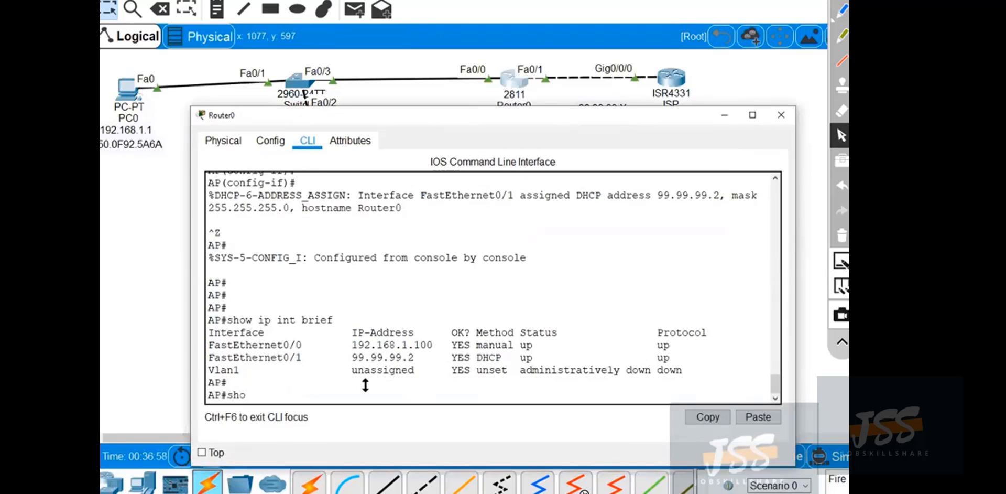
text(show ip rotue)
key(Return)
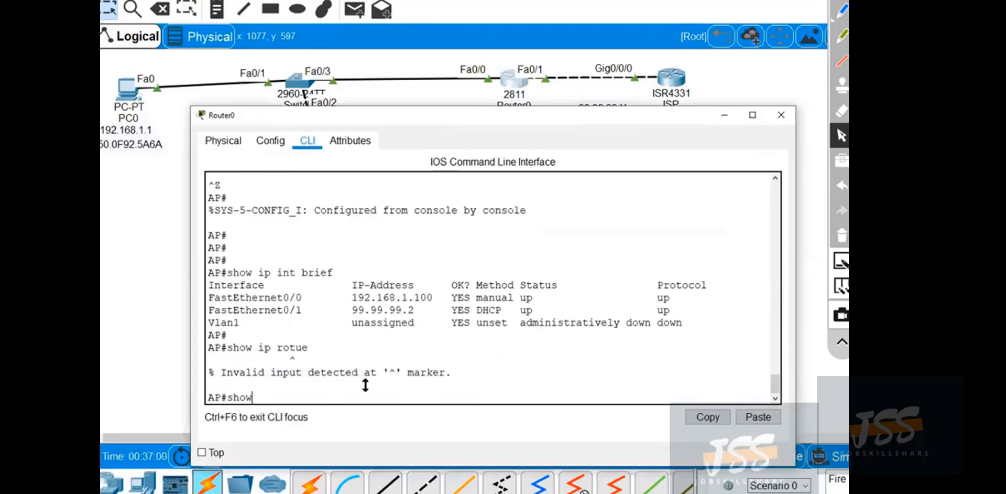
text(show ip route)
key(Return)
key(Return)
key(Return)
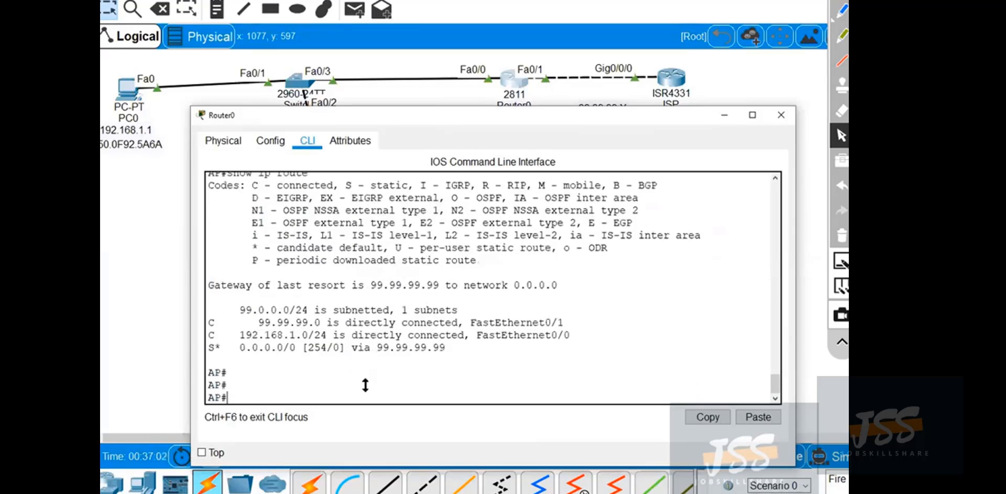
Outline the gateway of last resort line in the routing table with the pen.
click(842, 10)
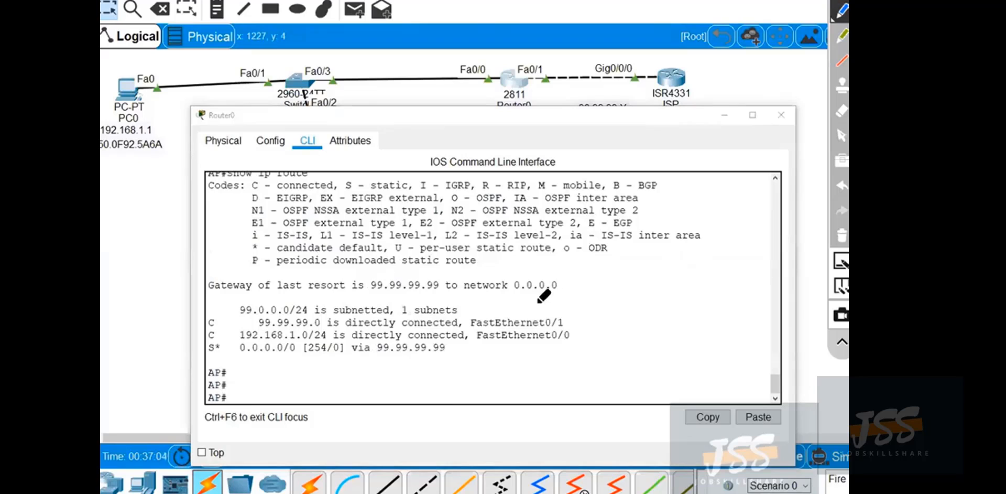
mouse_move(567, 288)
mouse_down()
mouse_move(530, 272)
mouse_move(205, 275)
mouse_move(247, 303)
mouse_up()
drag(311, 302, 571, 299)
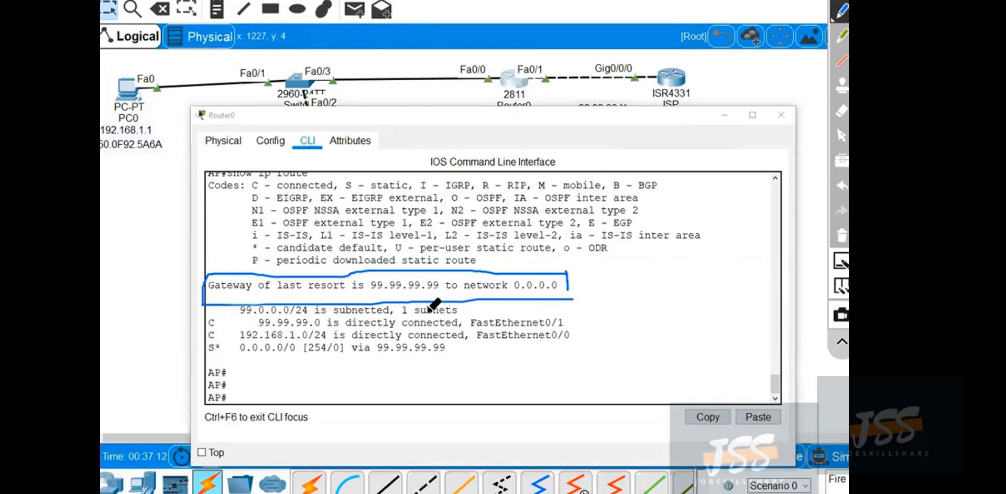
Outline the default static route in the routing table, circle the ISP router, and handwrite DHCP beside it with the pen.
mouse_move(215, 335)
mouse_down()
mouse_move(199, 355)
mouse_move(450, 359)
mouse_move(397, 338)
mouse_move(198, 339)
mouse_up()
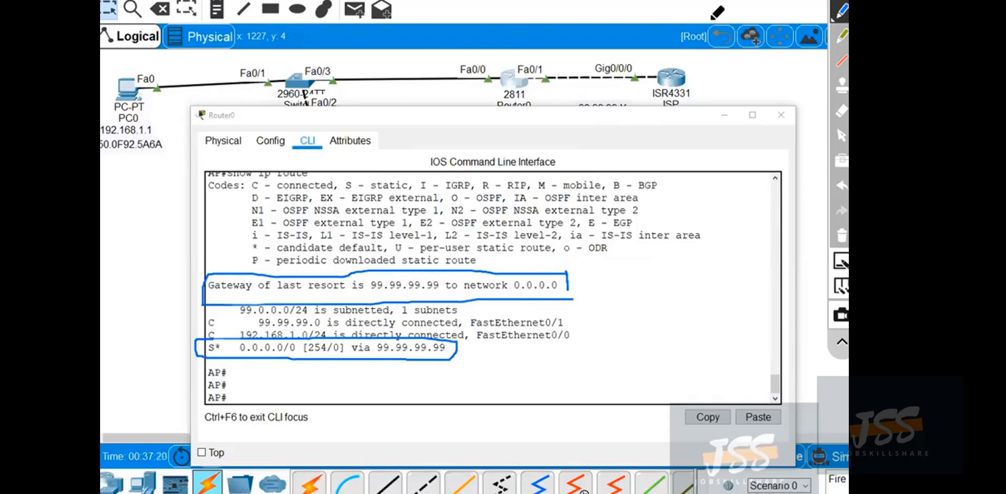
mouse_move(689, 61)
mouse_down()
mouse_move(626, 79)
mouse_move(706, 105)
mouse_move(681, 64)
mouse_up()
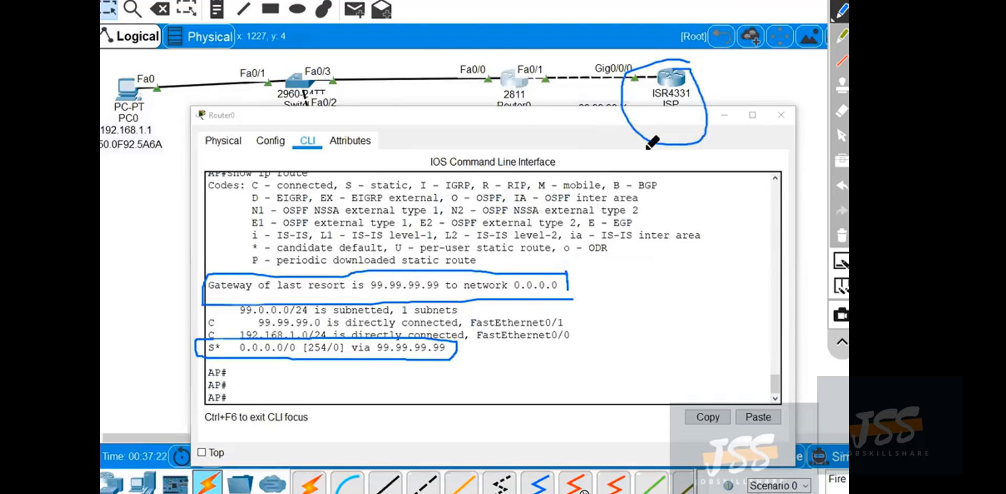
mouse_move(675, 138)
mouse_down()
mouse_move(676, 166)
mouse_move(688, 152)
mouse_move(670, 165)
mouse_move(731, 160)
mouse_move(739, 173)
mouse_up()
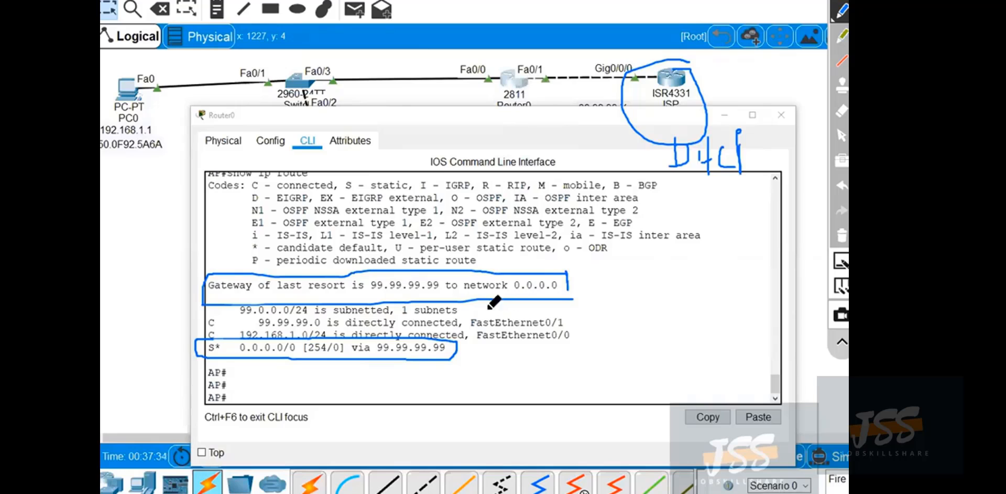
Mark the 99.99.99.99 gateway, the 99.99.99.0 network and Router0's Fa0/1 port with handwritten notes, and clear all annotations.
mouse_move(382, 271)
mouse_down()
mouse_move(356, 295)
mouse_move(441, 273)
mouse_move(401, 277)
mouse_up()
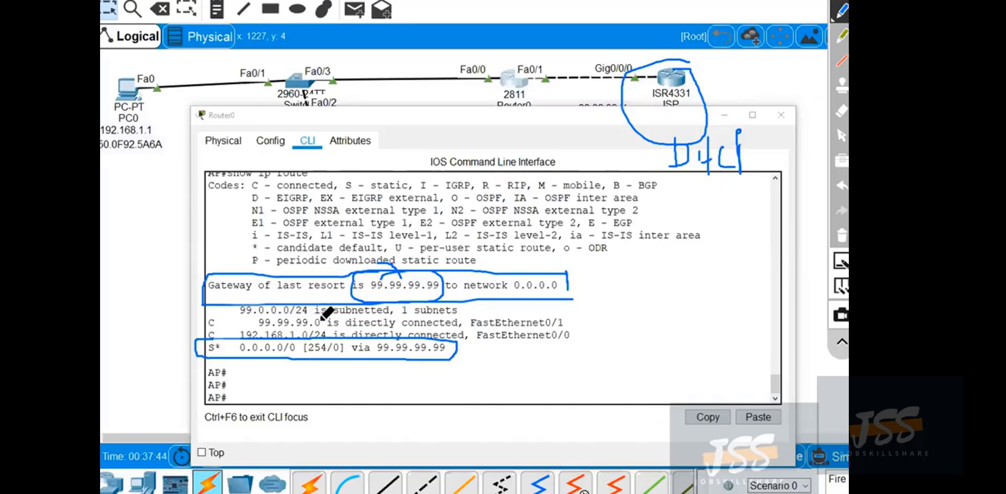
mouse_move(327, 316)
mouse_down()
mouse_move(246, 324)
mouse_move(331, 326)
mouse_up()
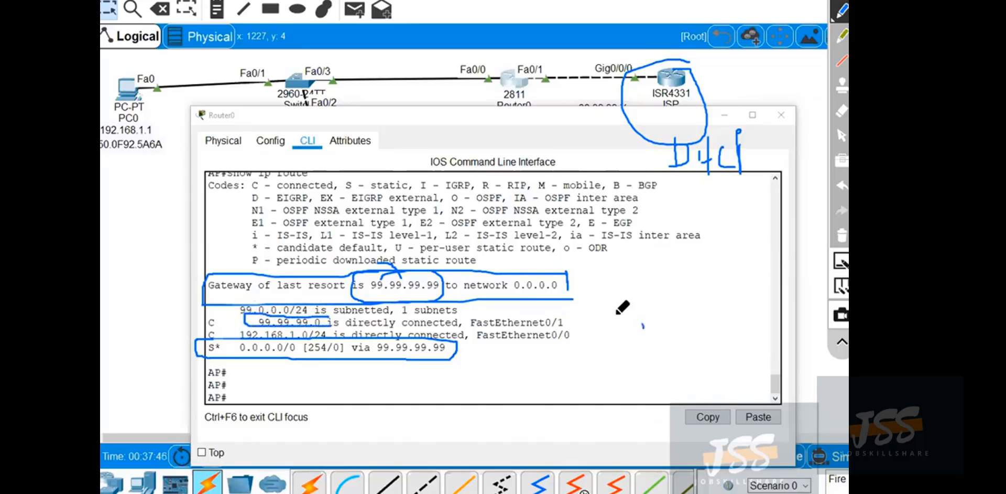
drag(615, 324, 629, 359)
drag(665, 320, 666, 355)
click(679, 342)
mouse_move(707, 326)
mouse_down()
mouse_move(709, 344)
mouse_move(738, 325)
mouse_move(713, 363)
mouse_move(732, 326)
mouse_up()
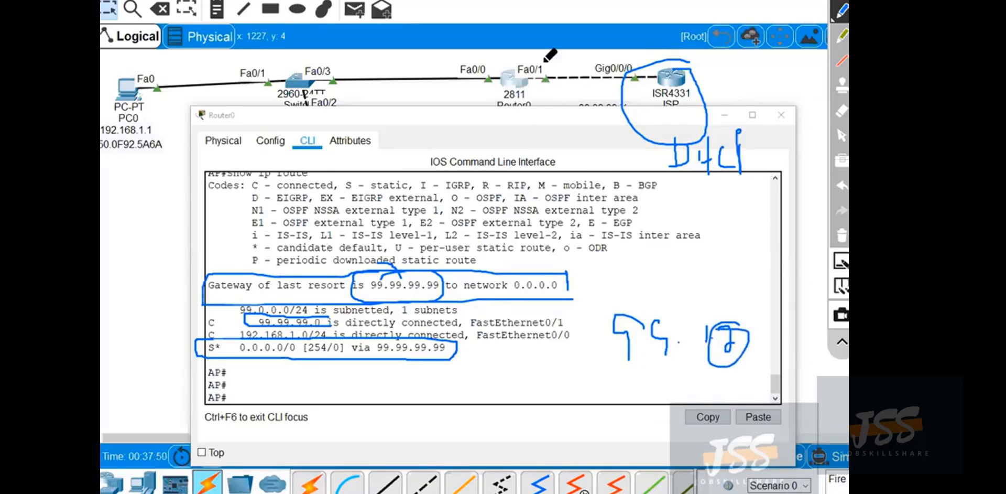
mouse_move(545, 59)
mouse_down()
mouse_move(518, 89)
mouse_move(548, 57)
mouse_up()
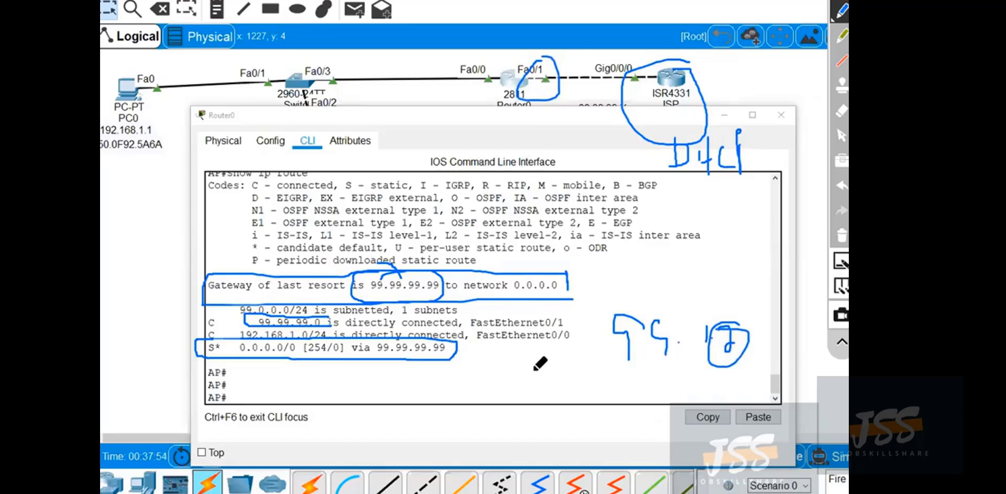
mouse_move(477, 360)
mouse_down()
mouse_move(496, 383)
mouse_move(530, 373)
mouse_up()
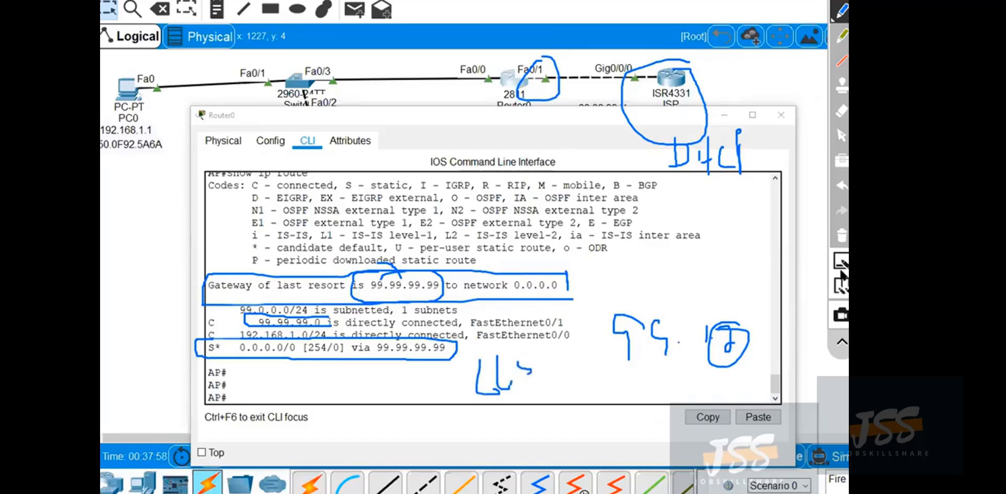
click(842, 236)
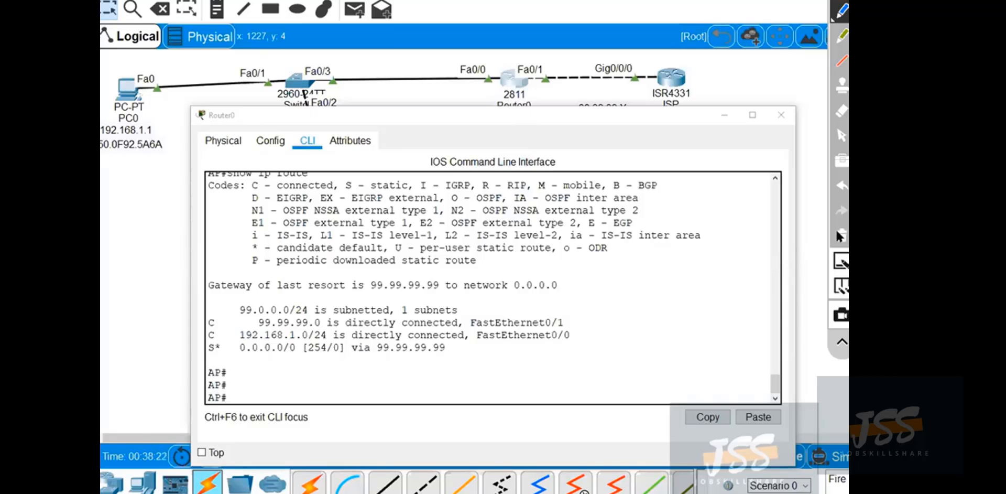
click(842, 136)
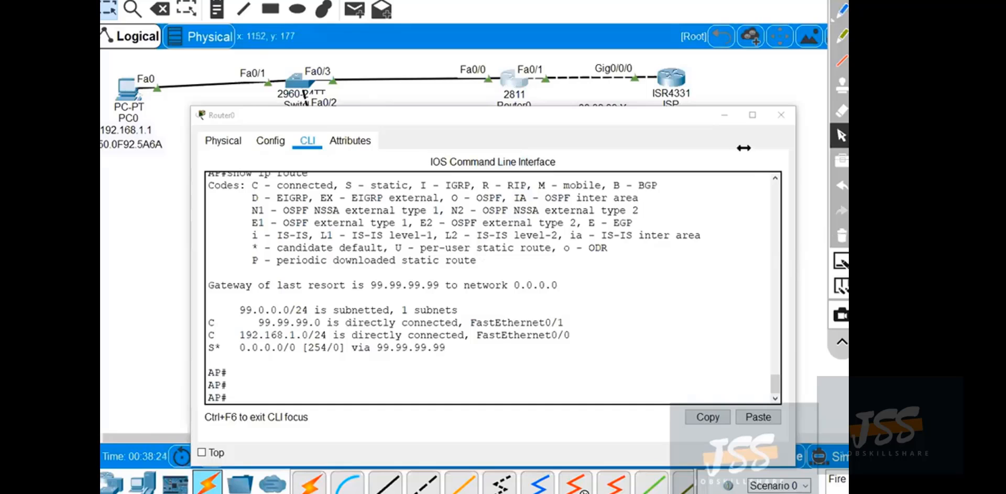
Save Router0's running configuration with the wr command.
drag(571, 316, 571, 317)
click(501, 394)
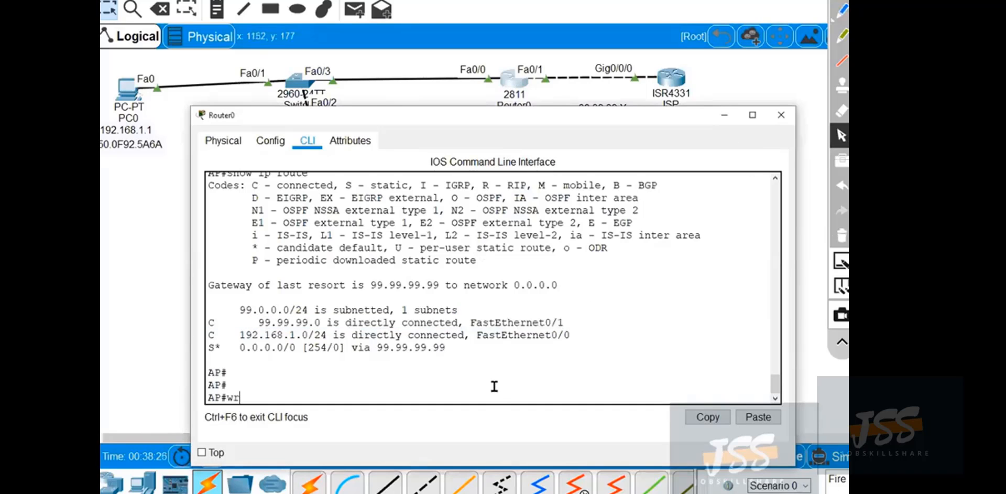
text(wr)
key(Return)
key(Return)
key(Return)
key(Return)
key(Return)
key(Return)
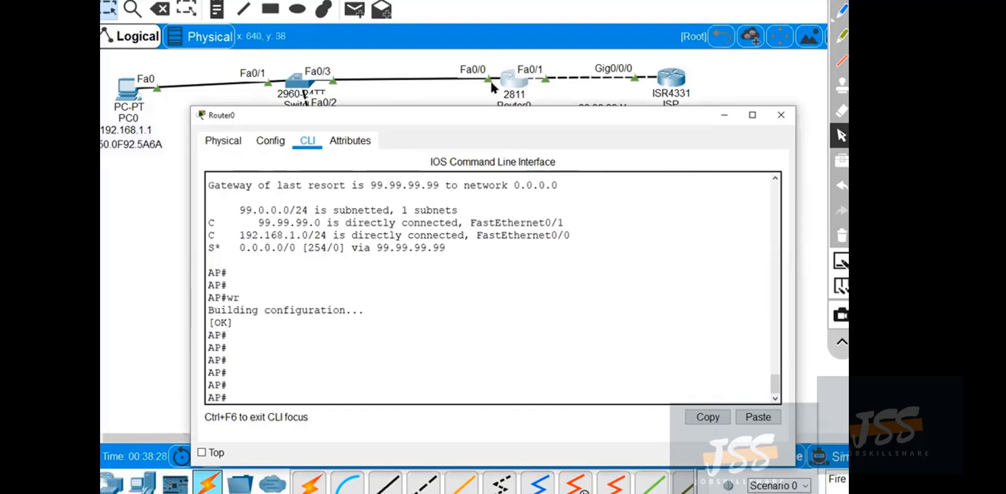
Move Router0's window clear of the device addresses and ping 99.99.99.99 from the router.
drag(490, 107, 447, 142)
scroll(310, 386, down, 1)
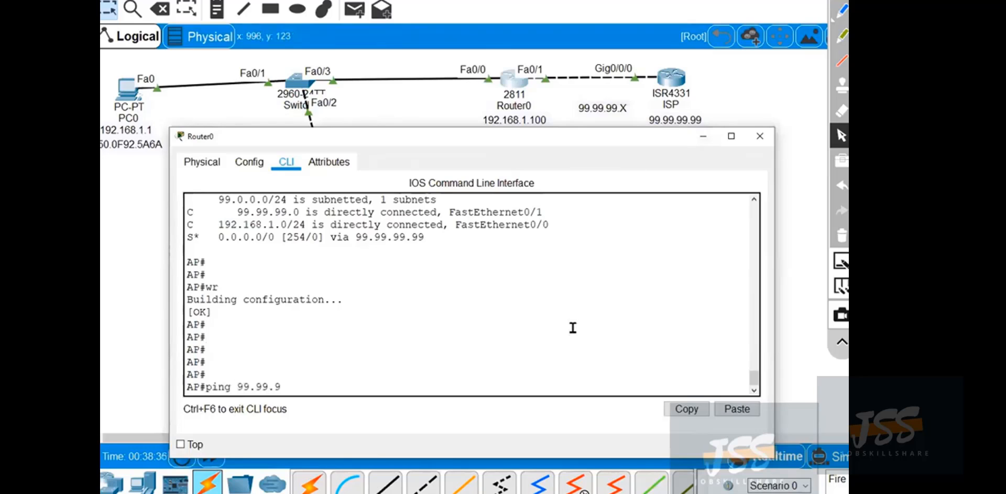
key(Return)
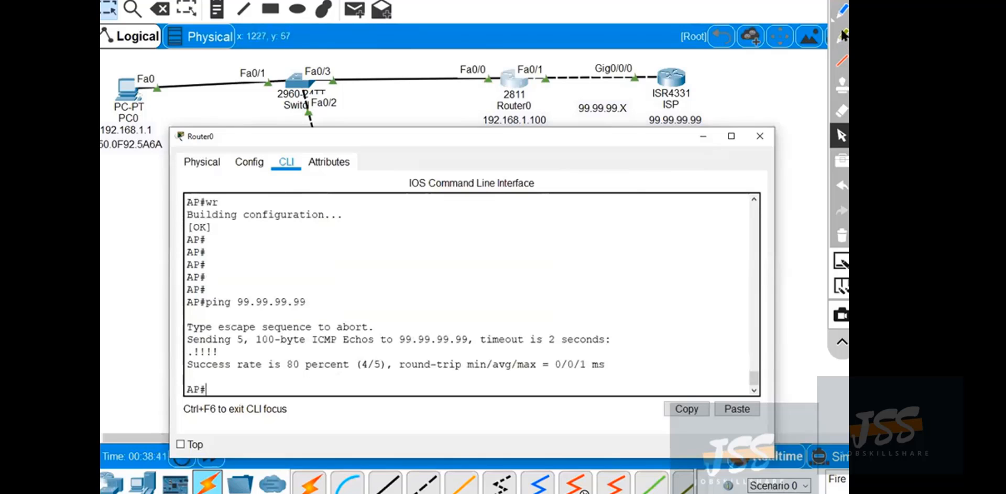
Circle the ping replies and draw an arrow from Router0 to the ISP router, and clear the annotations.
click(842, 11)
mouse_move(231, 341)
mouse_down()
mouse_move(165, 348)
mouse_move(242, 342)
mouse_up()
mouse_move(528, 83)
mouse_down()
mouse_move(655, 78)
mouse_move(646, 99)
mouse_up()
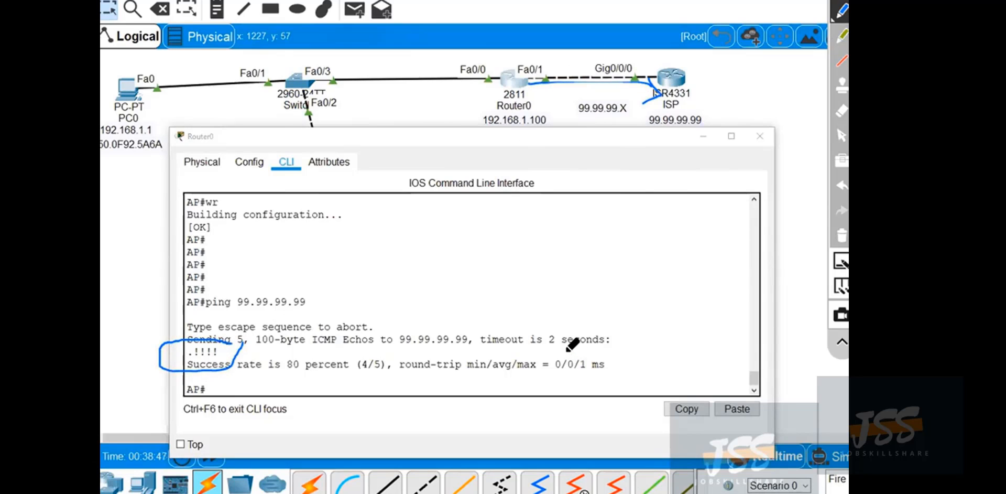
click(839, 234)
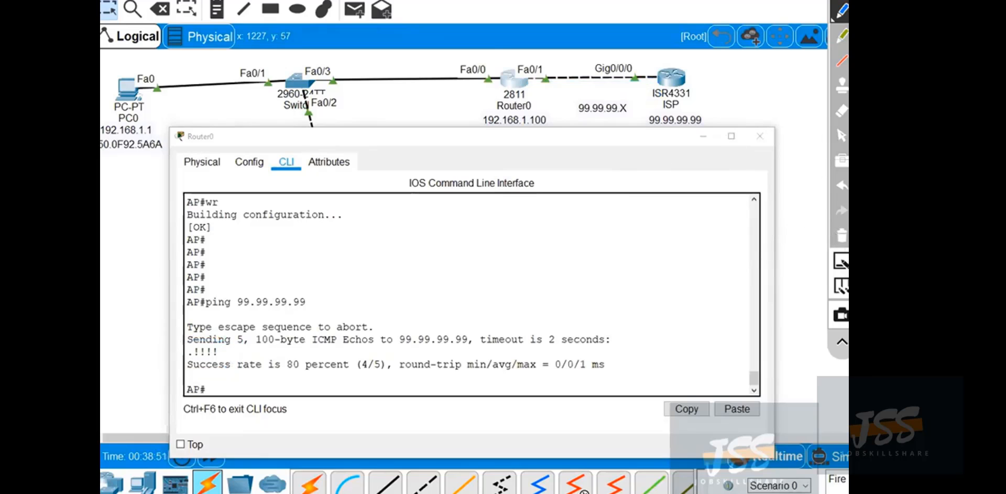
click(841, 137)
Minimise Router0's window and draw PC1's path through Router0's 192.168.1.100 address to the ISP end with the pen.
click(704, 137)
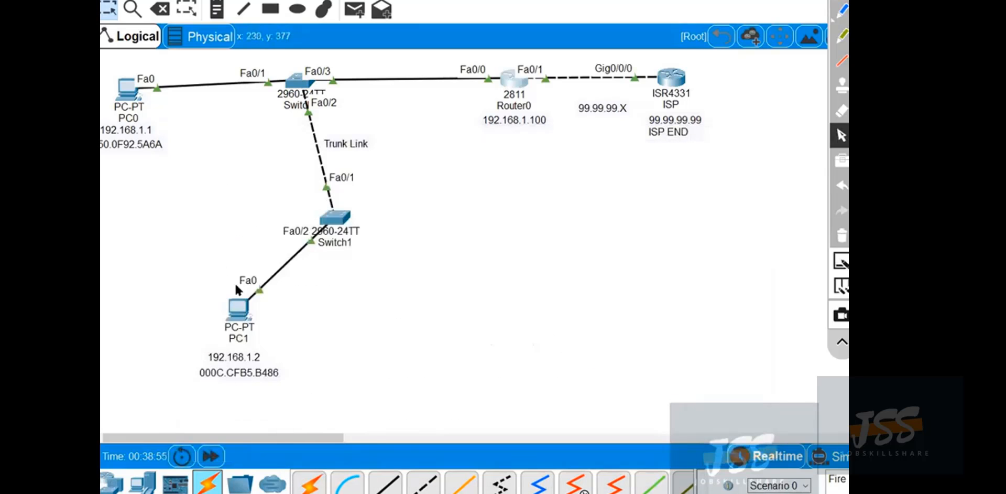
click(842, 9)
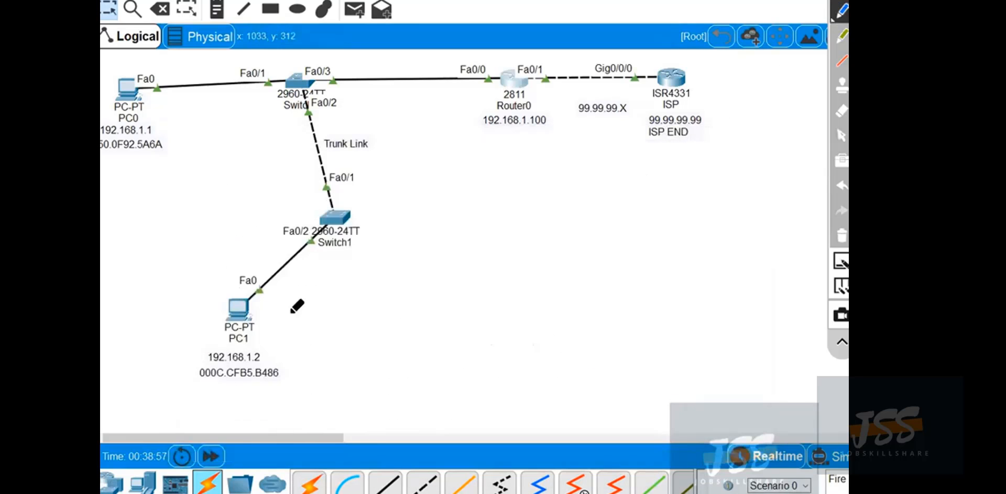
mouse_move(276, 306)
mouse_down()
mouse_move(265, 290)
mouse_move(187, 406)
mouse_move(319, 292)
mouse_move(276, 296)
mouse_up()
mouse_move(273, 344)
mouse_down()
mouse_move(294, 339)
mouse_move(335, 212)
mouse_move(343, 111)
mouse_move(478, 110)
mouse_move(539, 137)
mouse_move(535, 104)
mouse_up()
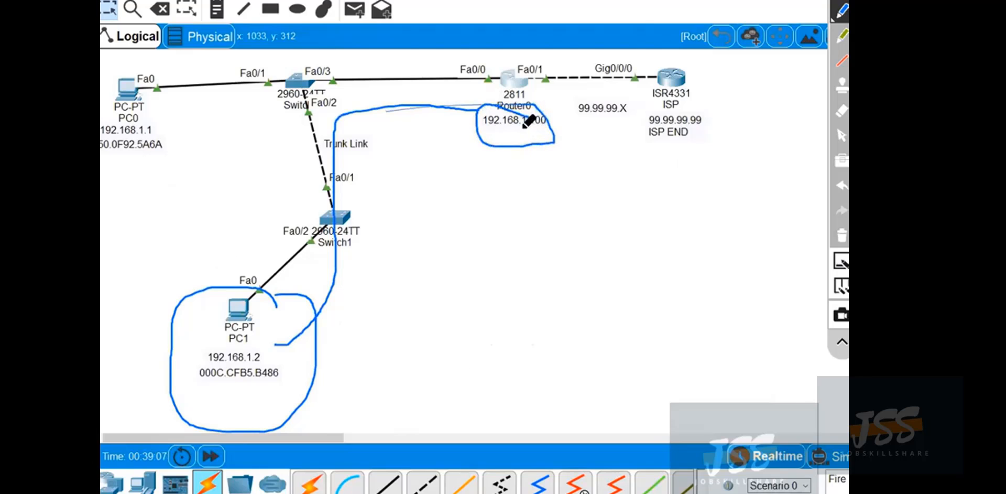
mouse_move(522, 129)
mouse_down()
mouse_move(561, 157)
mouse_move(610, 153)
mouse_move(625, 162)
mouse_up()
mouse_move(665, 116)
mouse_down()
mouse_move(640, 116)
mouse_move(640, 146)
mouse_up()
mouse_move(699, 112)
mouse_down()
mouse_move(733, 134)
mouse_move(614, 145)
mouse_up()
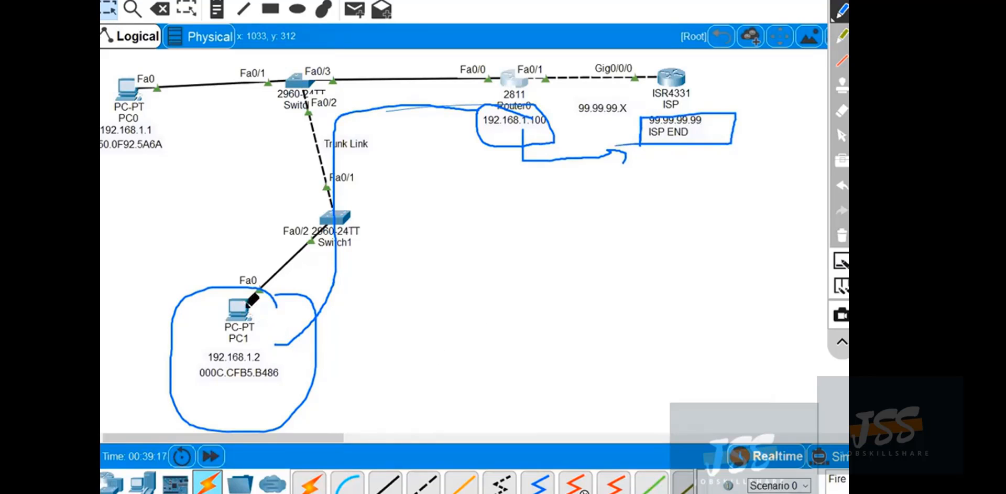
Circle PC1 and the ISP end again, handwrite ISP below the ISP router, and clear all annotations.
drag(210, 297, 166, 330)
drag(163, 377, 166, 240)
drag(228, 294, 771, 171)
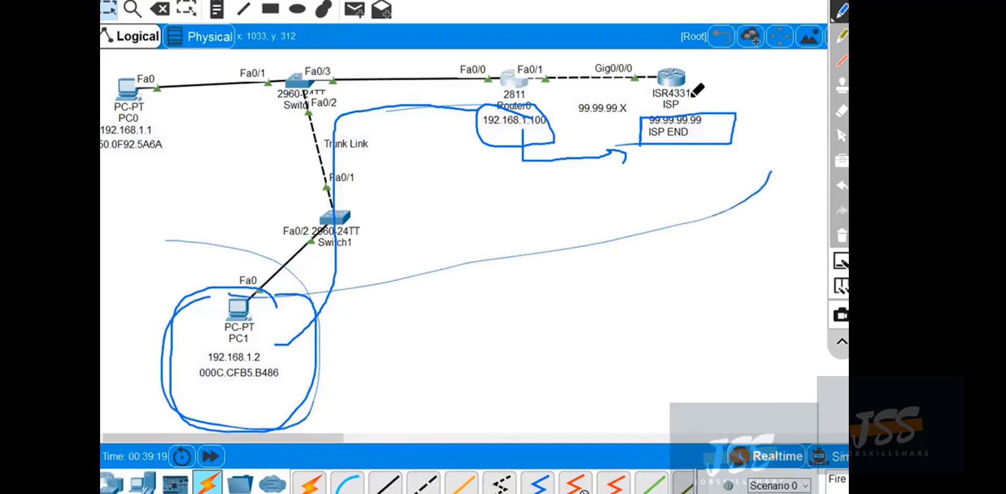
mouse_move(691, 98)
mouse_down()
mouse_move(630, 158)
mouse_move(731, 105)
mouse_move(635, 125)
mouse_move(712, 105)
mouse_move(666, 206)
mouse_move(687, 209)
mouse_up()
mouse_move(695, 167)
mouse_down()
mouse_move(694, 215)
mouse_move(705, 190)
mouse_up()
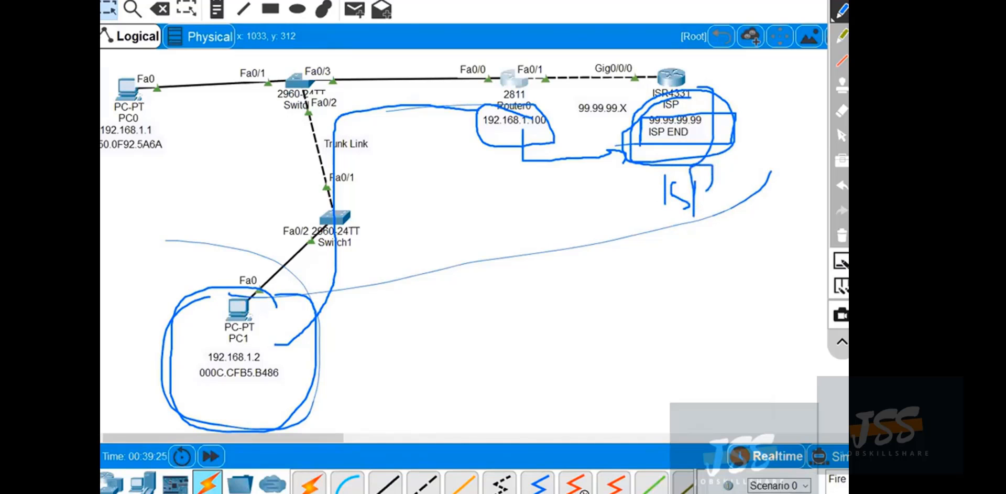
click(841, 238)
click(841, 135)
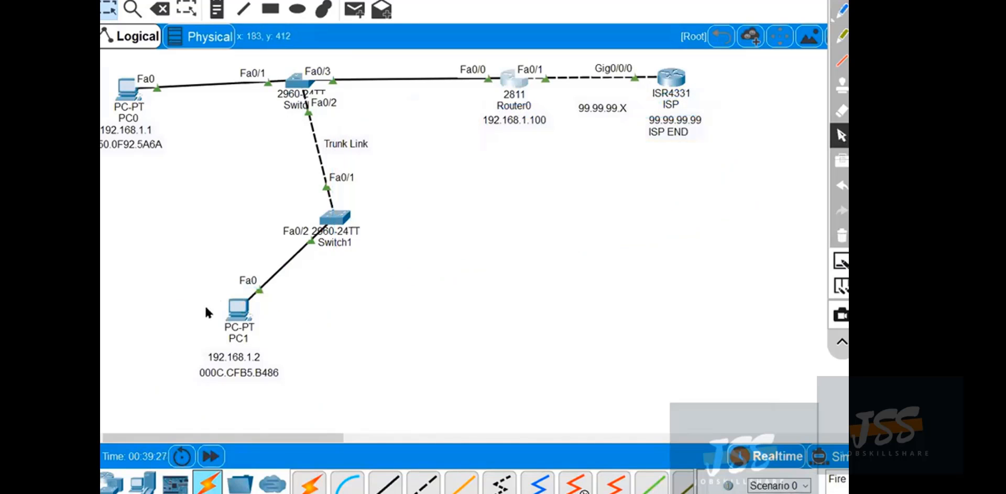
Open PC1's desktop applications, enlarge and reposition the window below the router row, and minimise it.
click(236, 309)
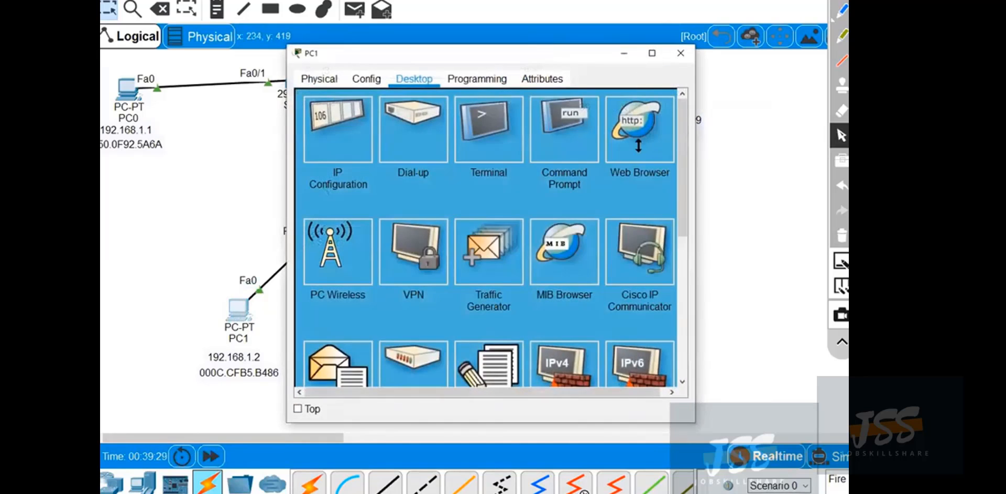
drag(638, 46, 638, 145)
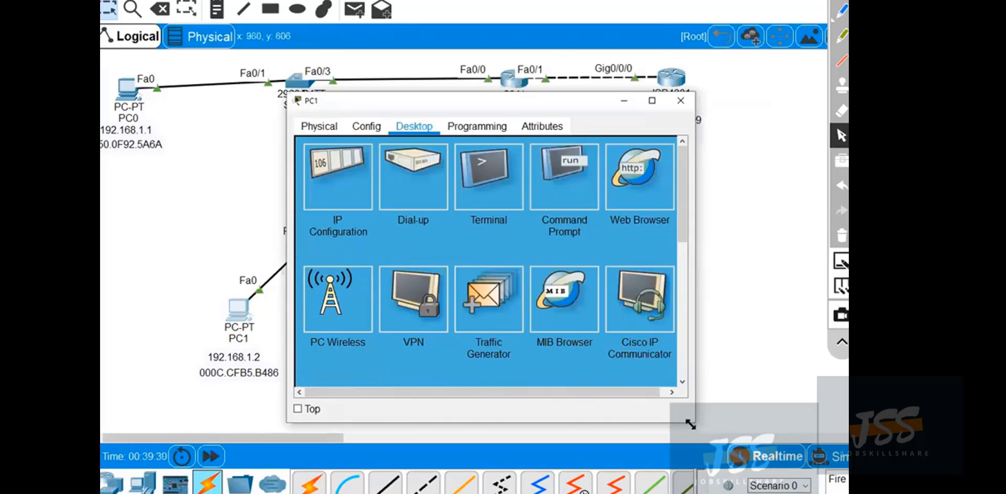
drag(692, 107, 822, 1)
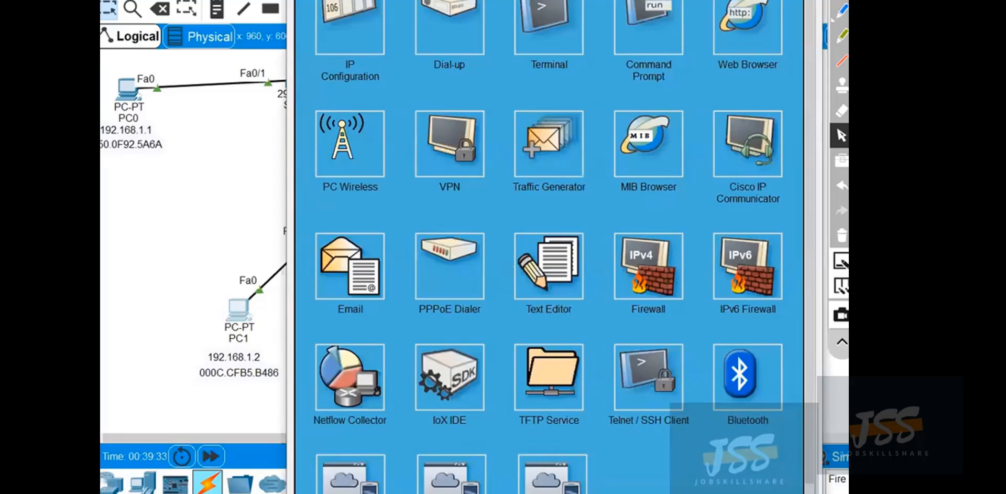
drag(601, 1, 658, 163)
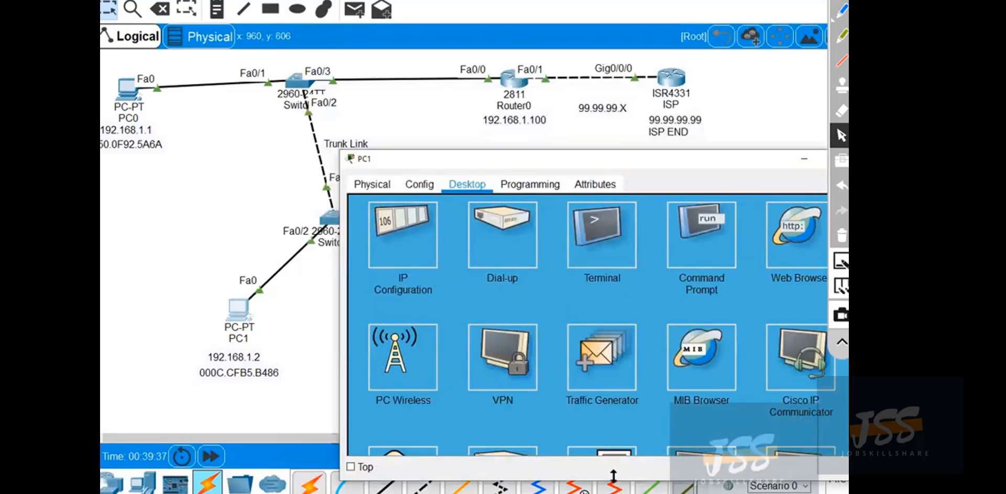
click(802, 161)
Draw a boundary around the local network labelled VLAN, link PC1 to Router0 with the pen, and clear the drawing.
click(842, 10)
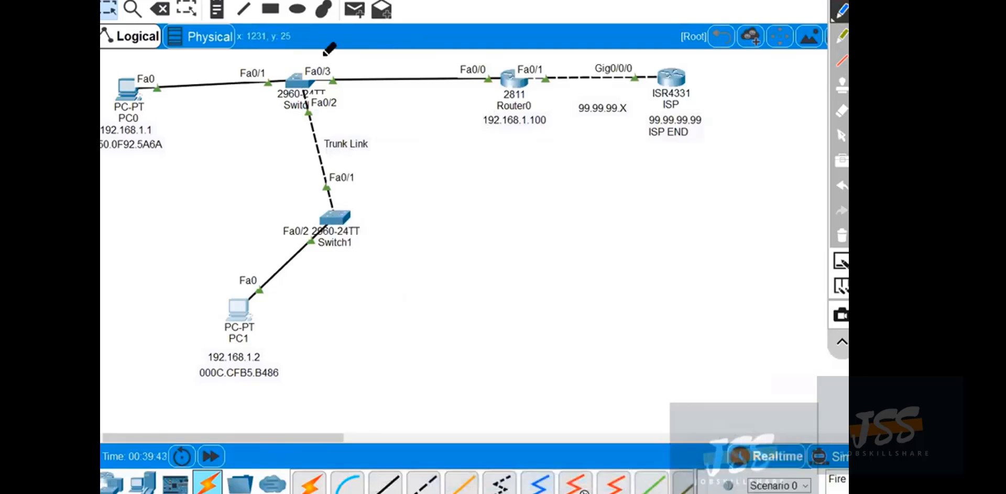
mouse_move(123, 50)
mouse_down()
mouse_move(375, 37)
mouse_move(513, 78)
mouse_move(501, 225)
mouse_move(318, 357)
mouse_up()
mouse_move(322, 289)
mouse_down()
mouse_move(348, 303)
mouse_move(350, 273)
mouse_up()
mouse_move(360, 255)
mouse_down()
mouse_move(368, 283)
mouse_move(392, 263)
mouse_up()
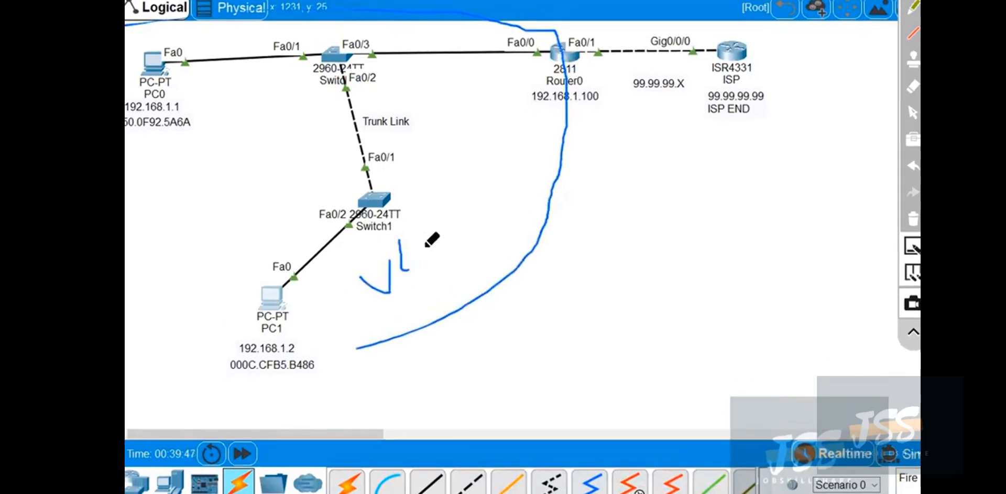
mouse_move(478, 234)
mouse_down()
mouse_move(490, 209)
mouse_move(518, 202)
mouse_up()
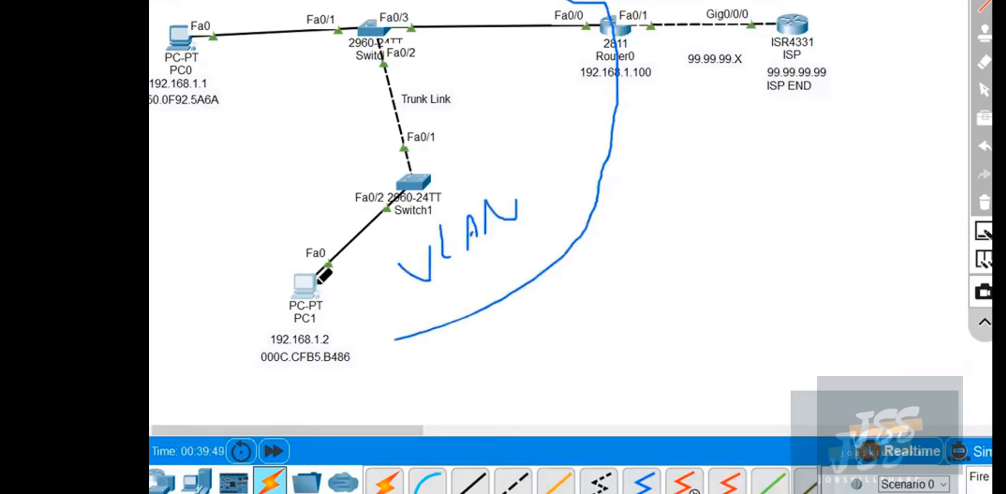
drag(322, 263, 270, 426)
mouse_move(340, 369)
mouse_down()
mouse_move(287, 277)
mouse_move(600, 33)
mouse_up()
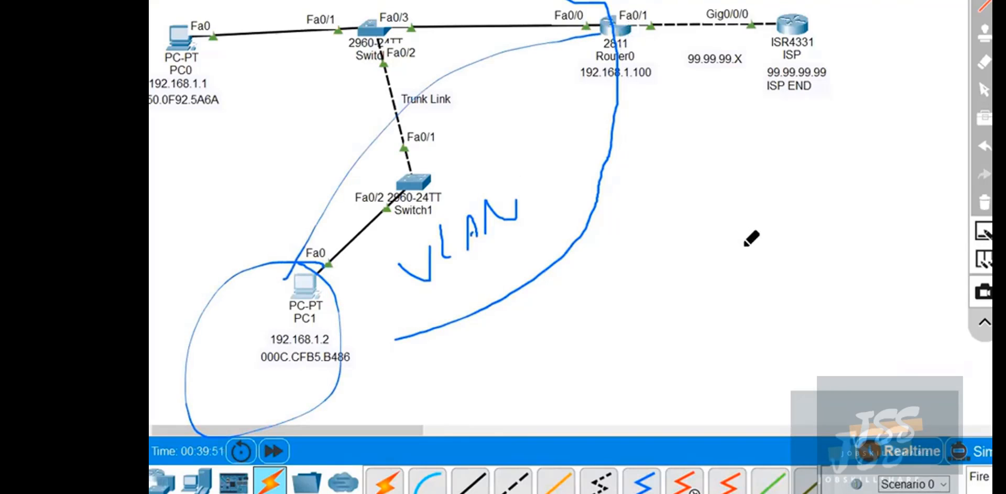
click(983, 203)
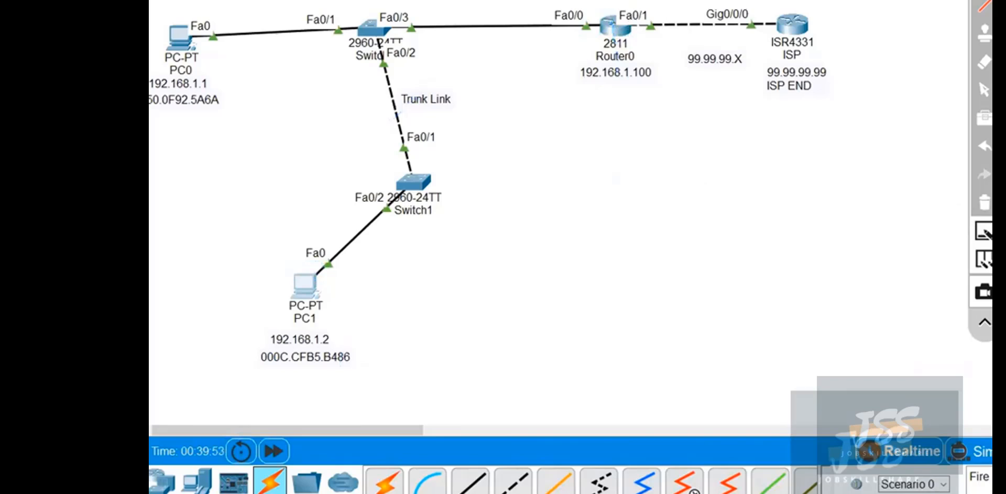
Separate the router side as Routing and the circled Switch1 side as VLANs with handwritten labels, and clear the drawing.
mouse_move(603, 1)
mouse_down()
mouse_move(613, 123)
mouse_move(759, 200)
mouse_up()
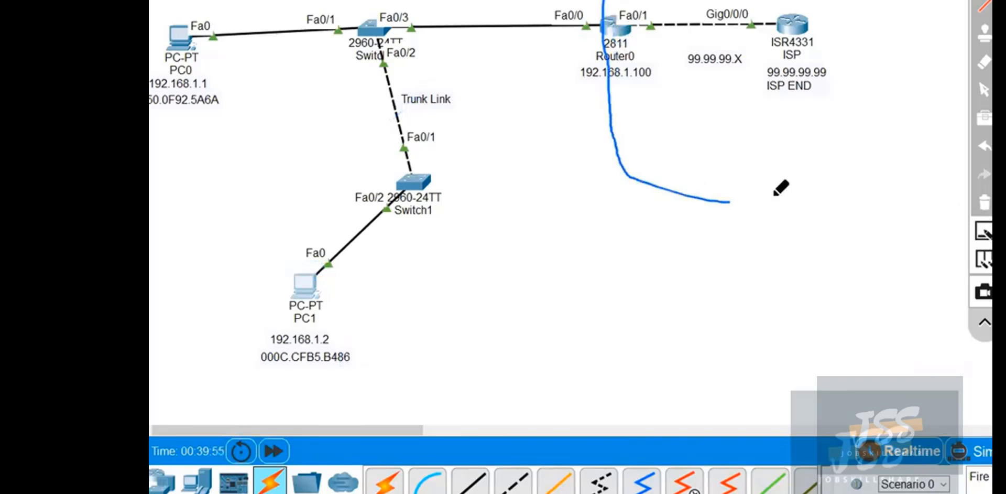
mouse_move(665, 134)
mouse_down()
mouse_move(701, 158)
mouse_move(714, 139)
mouse_move(724, 152)
mouse_move(753, 148)
mouse_move(734, 159)
mouse_move(745, 127)
mouse_move(775, 143)
mouse_move(828, 220)
mouse_move(779, 192)
mouse_up()
mouse_move(390, 253)
mouse_down()
mouse_move(412, 250)
mouse_move(452, 268)
mouse_move(512, 233)
mouse_move(508, 220)
mouse_move(354, 179)
mouse_move(318, 151)
mouse_up()
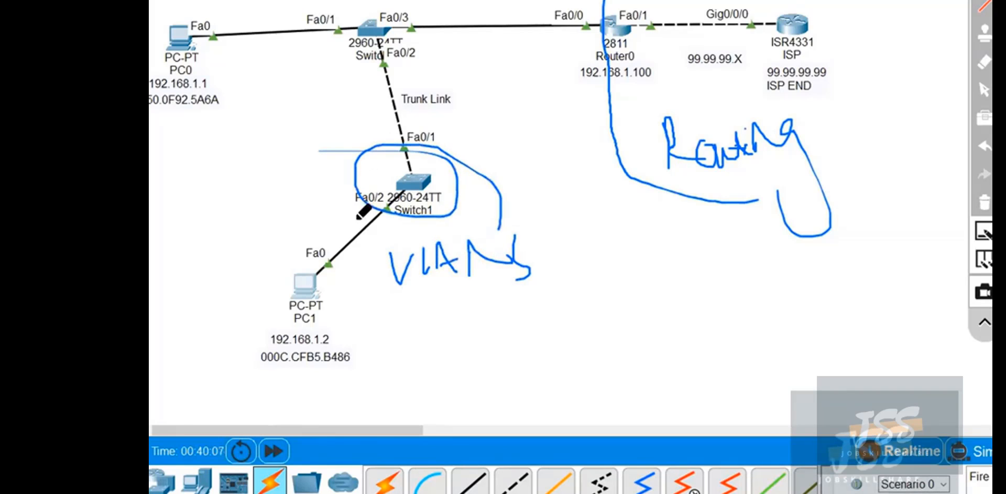
click(978, 198)
Restore PC1's window, make it taller, move it clear of Switch1, and open its Command Prompt.
click(983, 90)
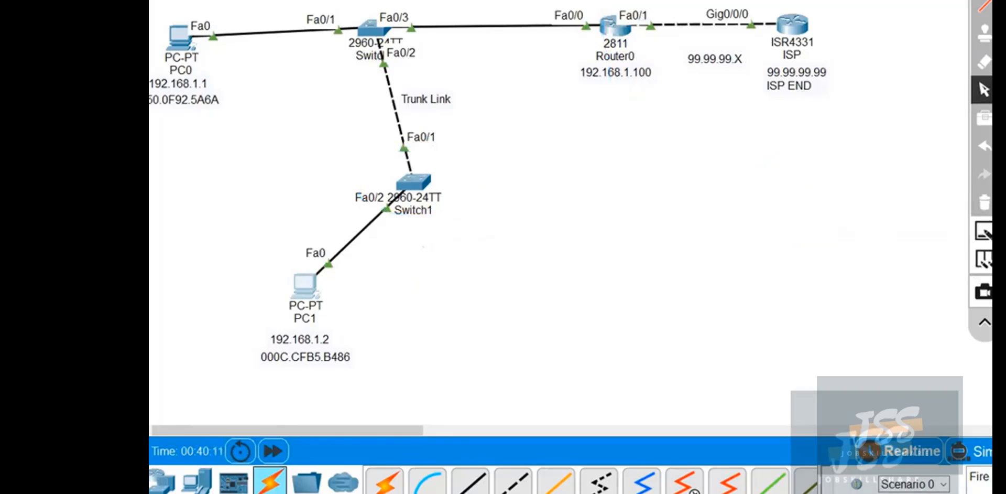
mouse_move(864, 484)
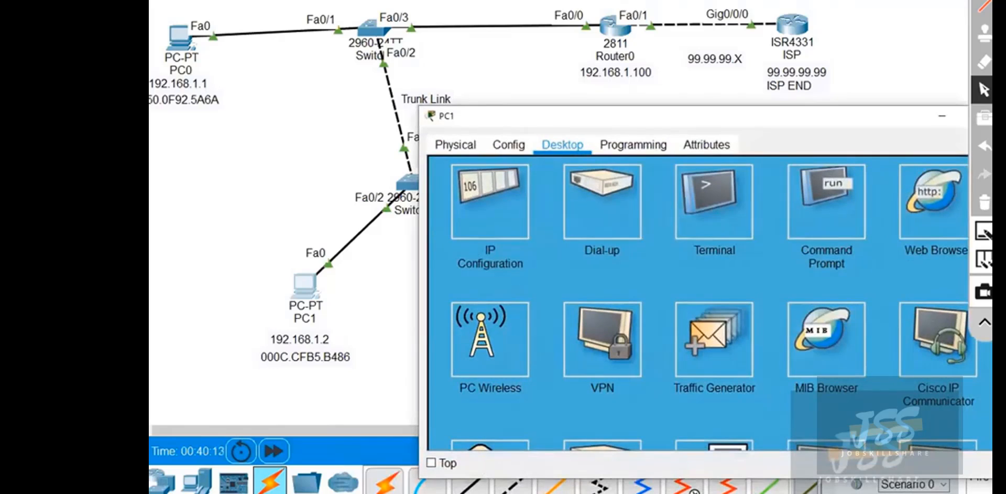
drag(696, 480, 697, 493)
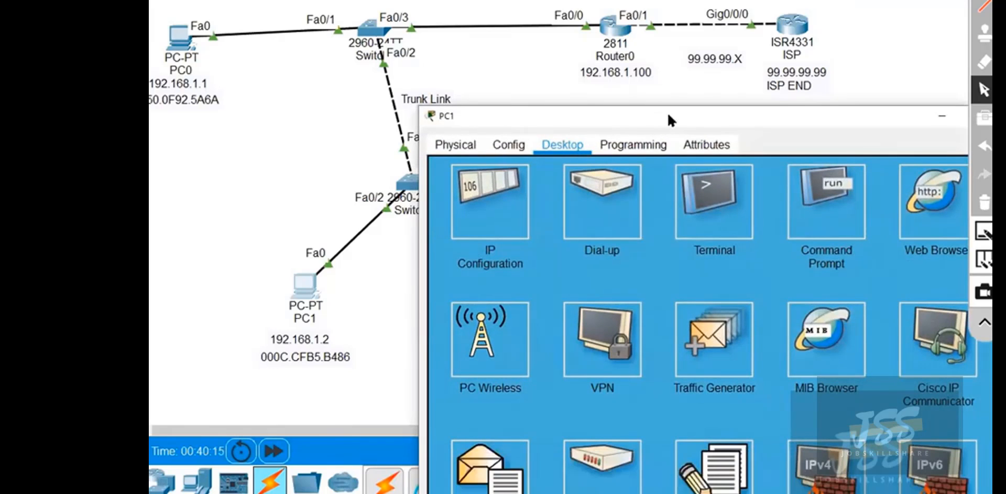
drag(669, 115, 692, 117)
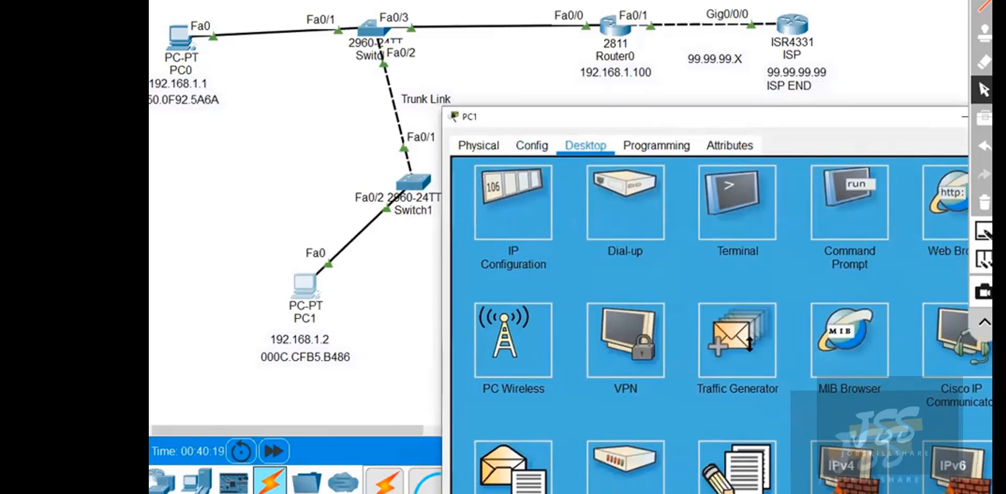
click(849, 202)
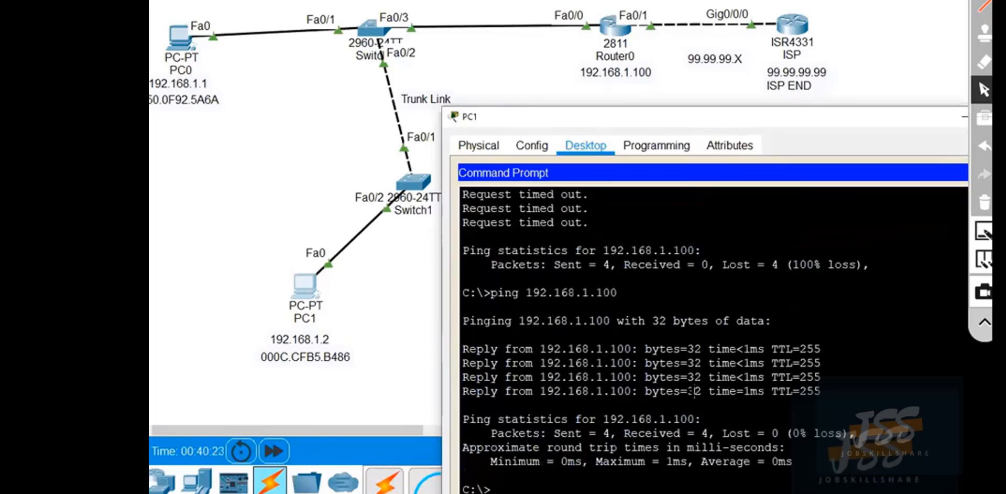
Add blank prompt lines in PC1's Command Prompt and ping Router0's LAN address 192.168.1.100.
key(Return)
key(Return)
key(Return)
key(Return)
key(Return)
key(Return)
key(Return)
key(Return)
key(Return)
key(Return)
key(Return)
key(Return)
key(Return)
key(Return)
key(Return)
key(Return)
key(Return)
key(Return)
key(Return)
key(Return)
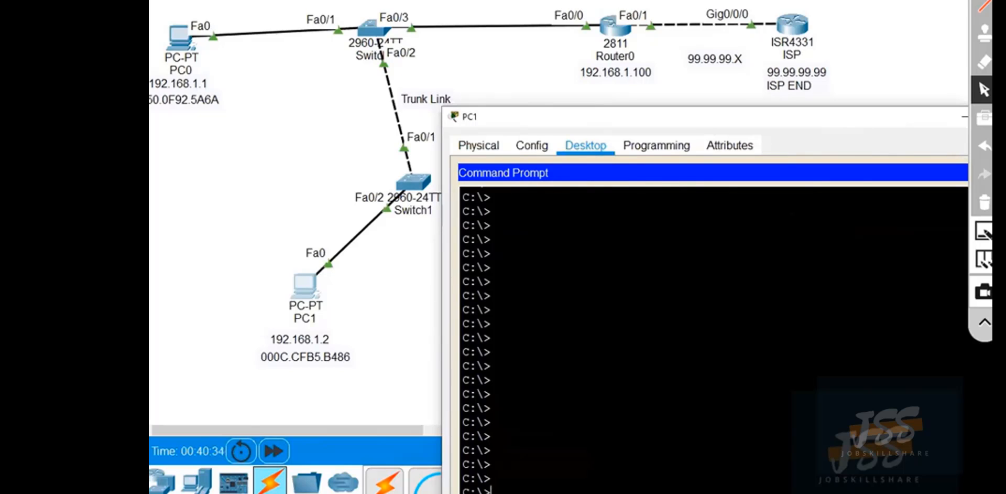
text(ping 192.168.1.100)
key(Return)
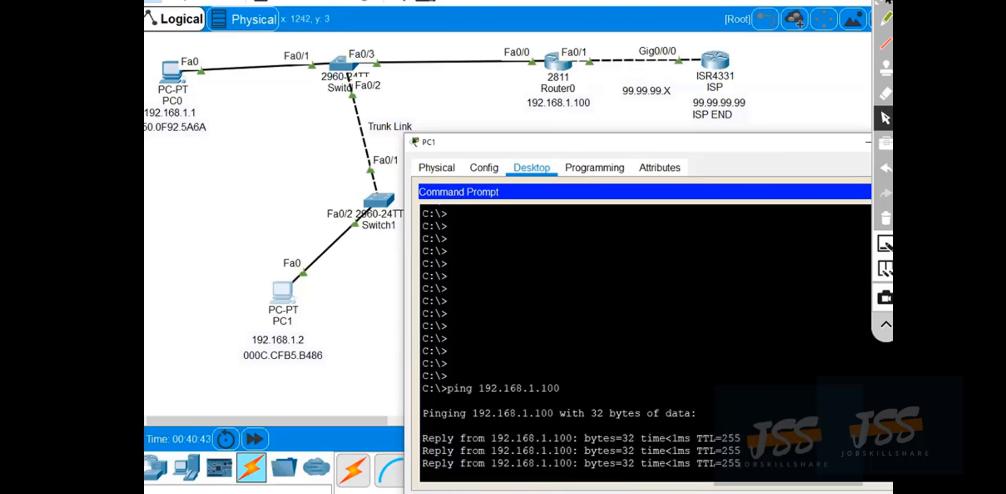
Trace the path from PC1 to Router0 with the pen, and clear the drawing.
mouse_move(317, 341)
mouse_down()
mouse_move(231, 346)
mouse_move(333, 342)
mouse_move(309, 311)
mouse_move(494, 104)
mouse_up()
mouse_move(615, 94)
mouse_down()
mouse_move(519, 115)
mouse_move(591, 105)
mouse_move(593, 87)
mouse_up()
click(885, 218)
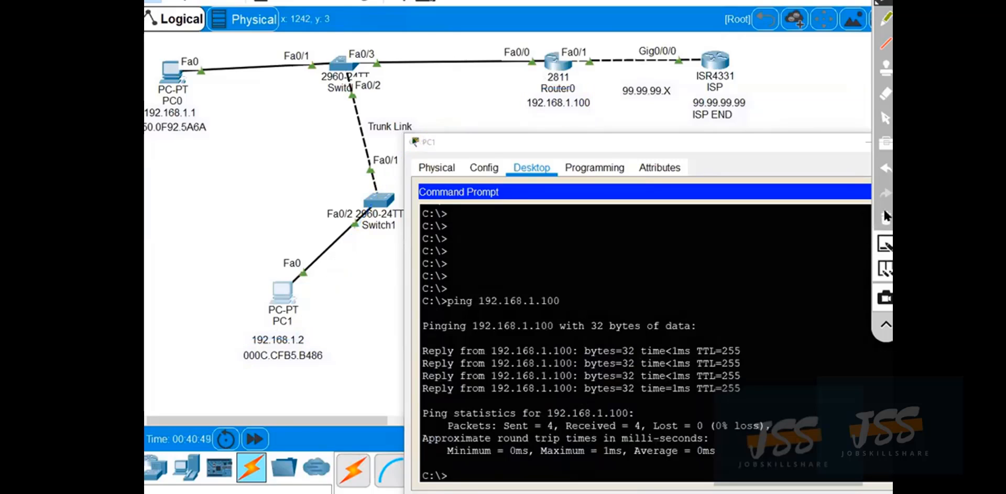
click(885, 120)
Close PC1's Command Prompt and open its IP Configuration, with the window moved fully into view.
click(592, 167)
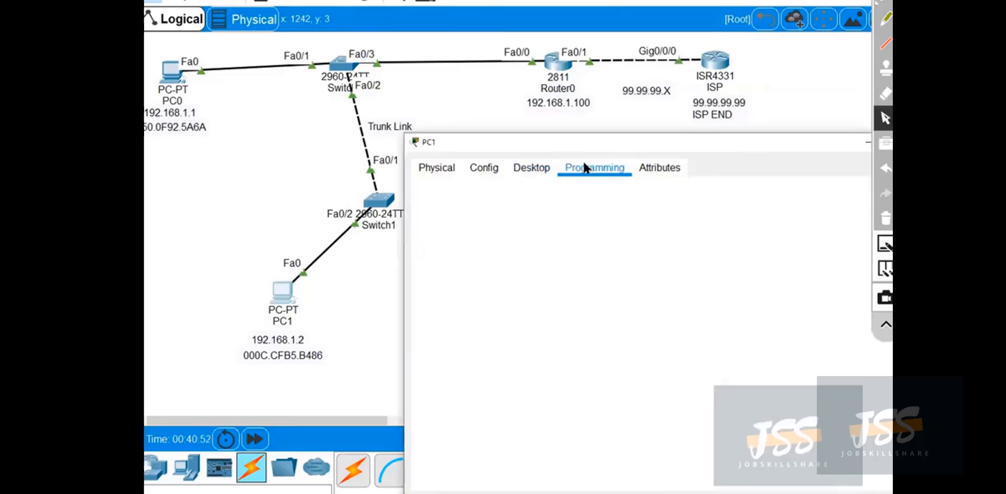
click(481, 169)
click(437, 168)
click(532, 167)
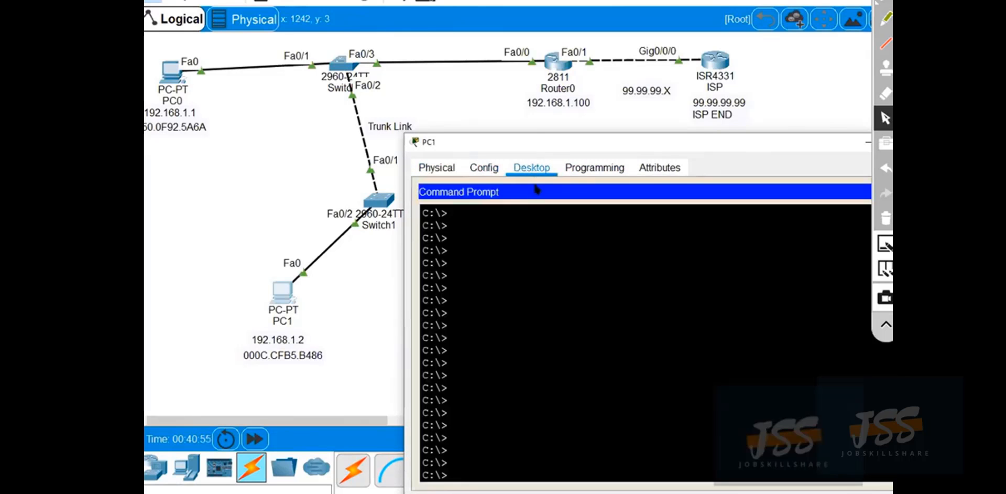
drag(667, 136, 552, 131)
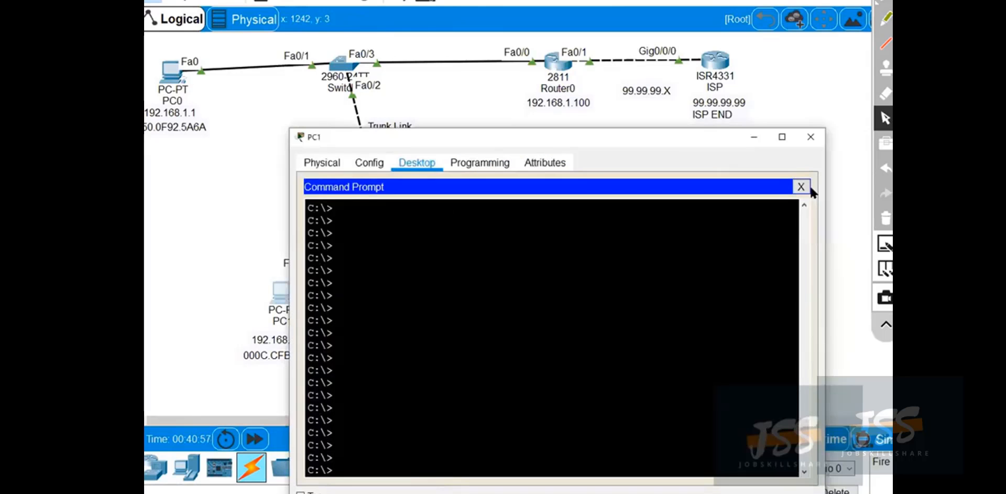
click(801, 186)
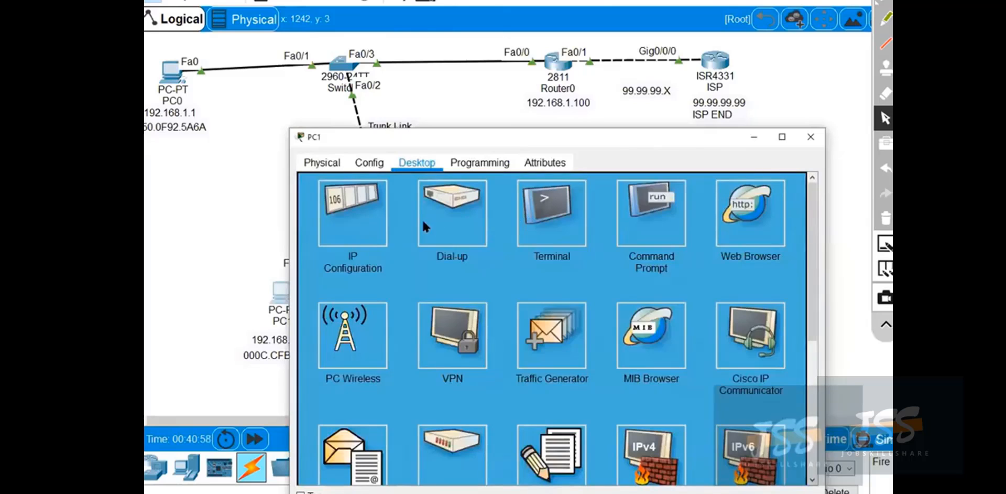
click(382, 241)
Box PC1's default gateway with the pen, clear the mark, and close IP Configuration.
click(886, 18)
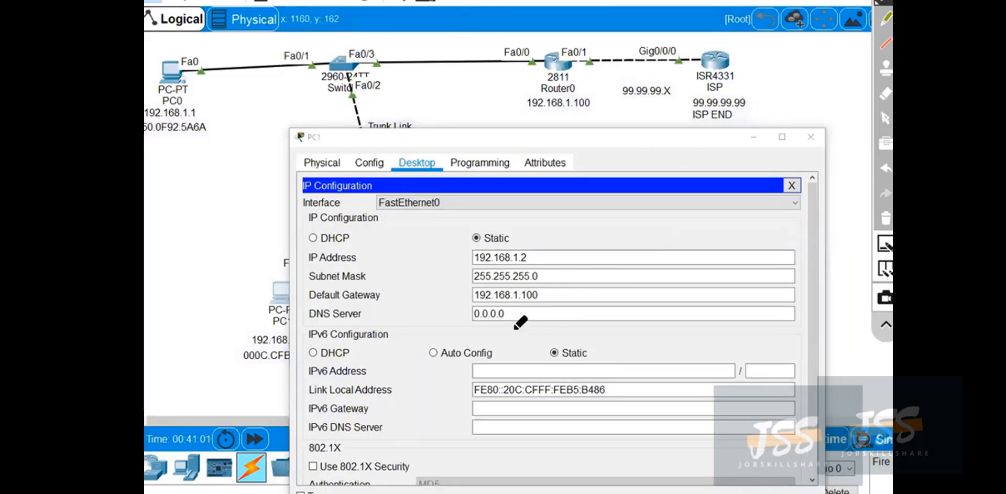
mouse_move(555, 303)
mouse_down()
mouse_move(530, 283)
mouse_move(470, 296)
mouse_move(540, 307)
mouse_up()
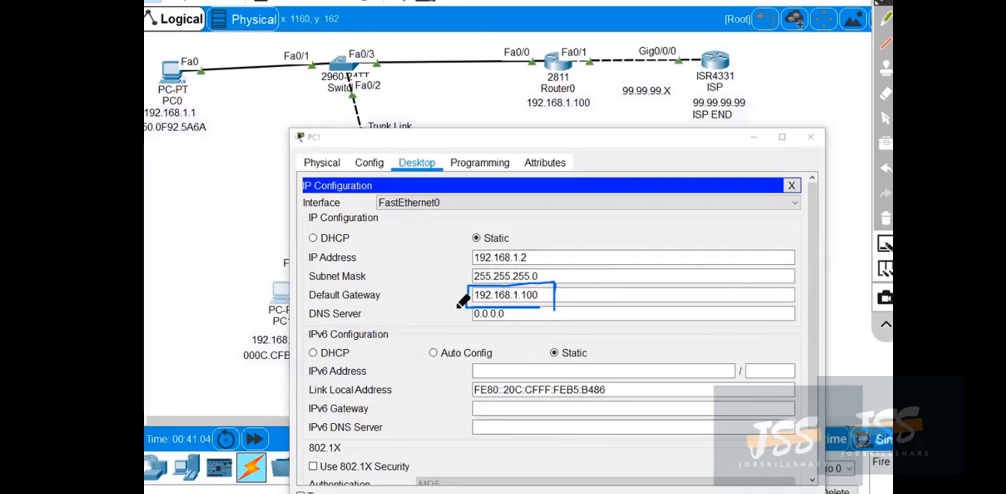
click(886, 219)
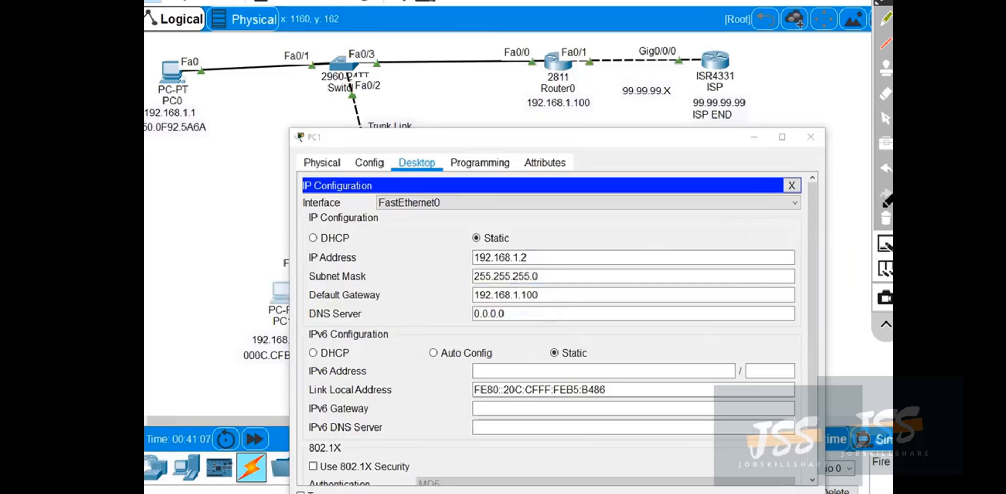
click(885, 119)
click(792, 186)
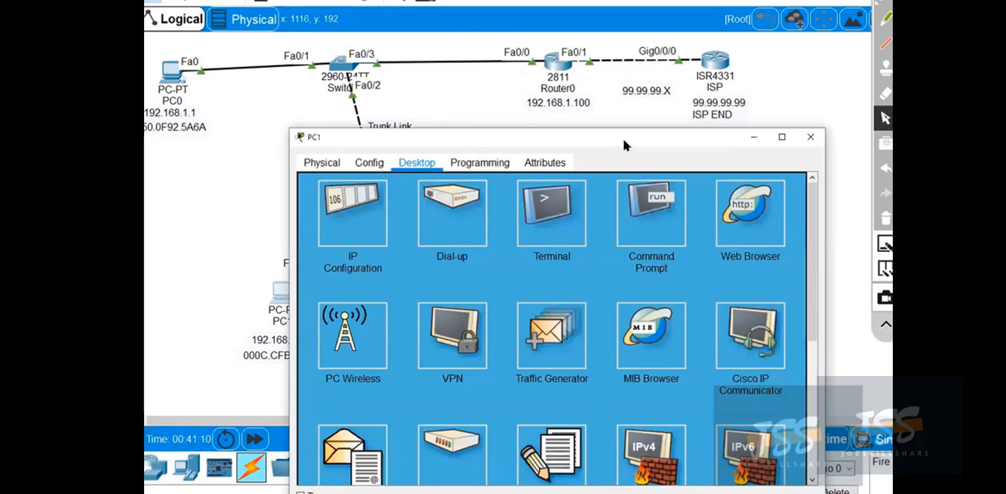
Move PC1's window clear of Switch1, reopen its Command Prompt, and add blank prompt lines.
drag(624, 138, 746, 137)
click(755, 212)
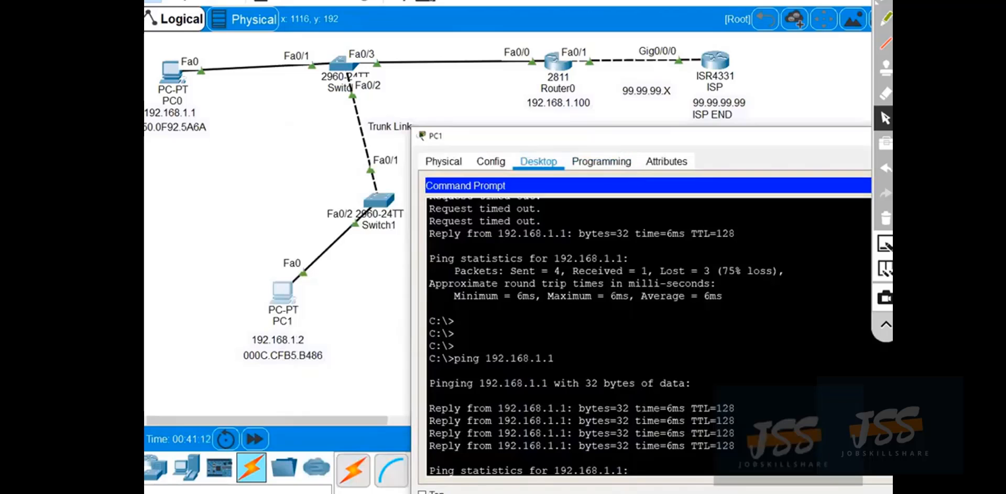
key(Return)
key(Return)
key(Return)
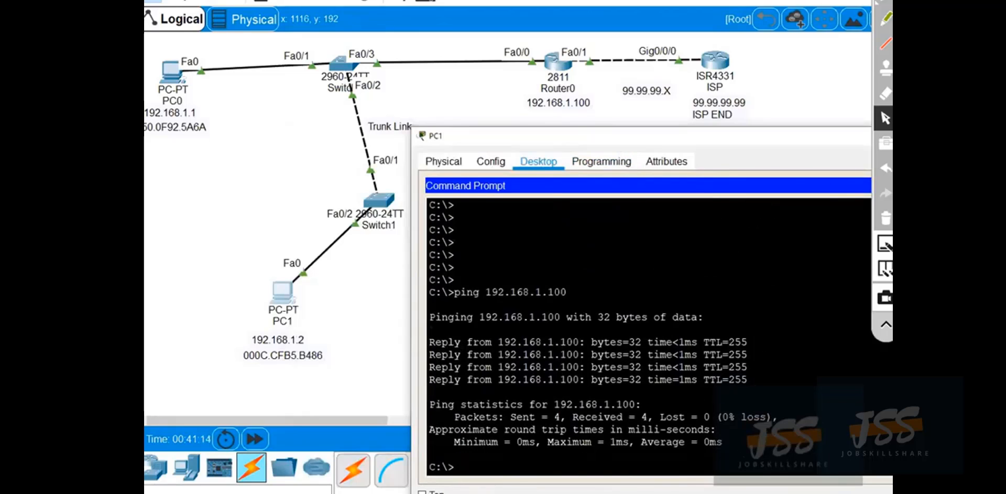
Circle Router0's Fa0/1 port, handwrite 99.2 above it, and ping 99.99.99.2 from PC1.
text(ping)
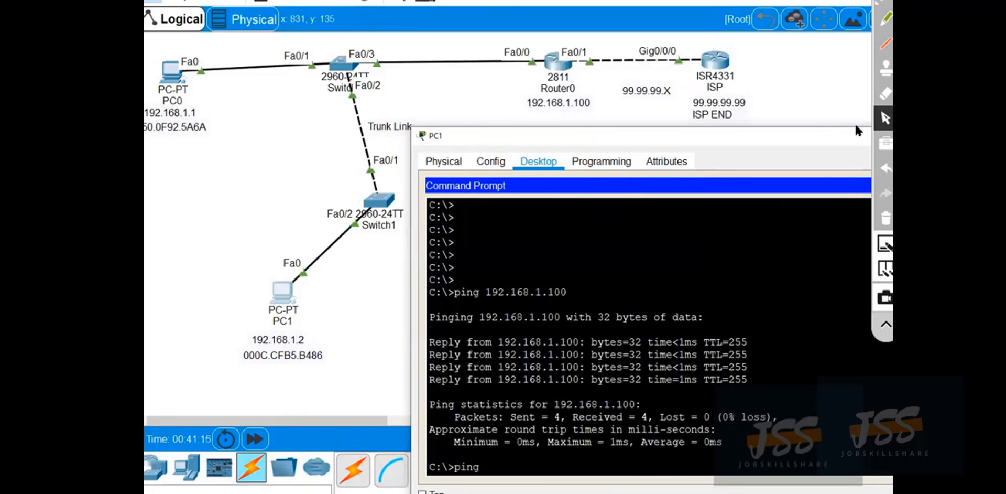
click(887, 4)
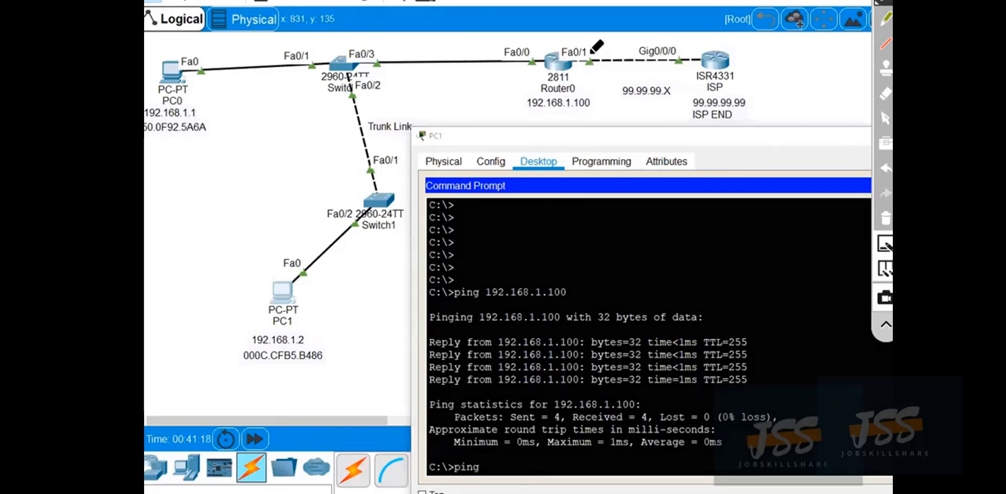
mouse_move(590, 52)
mouse_down()
mouse_move(582, 73)
mouse_move(592, 56)
mouse_up()
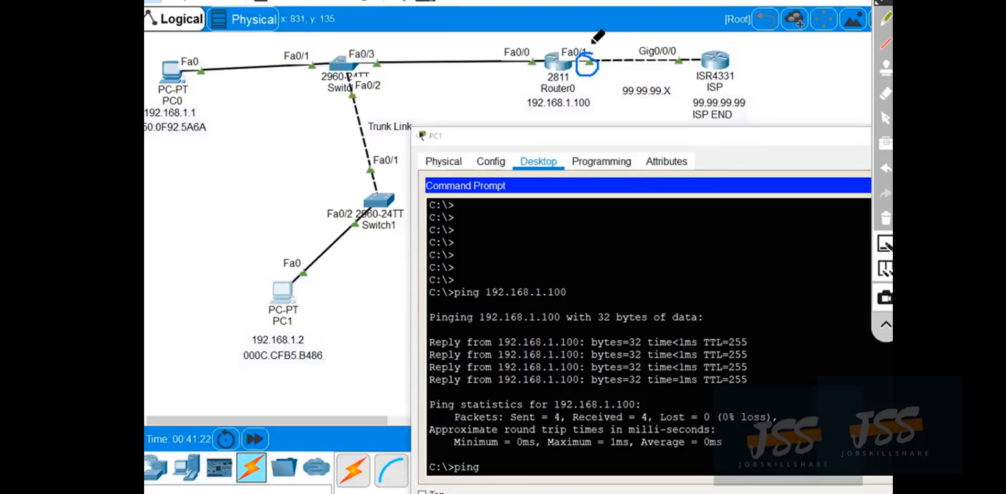
mouse_move(587, 42)
mouse_down()
mouse_move(596, 38)
mouse_move(594, 53)
mouse_move(602, 37)
mouse_move(606, 52)
mouse_move(638, 47)
mouse_up()
click(886, 118)
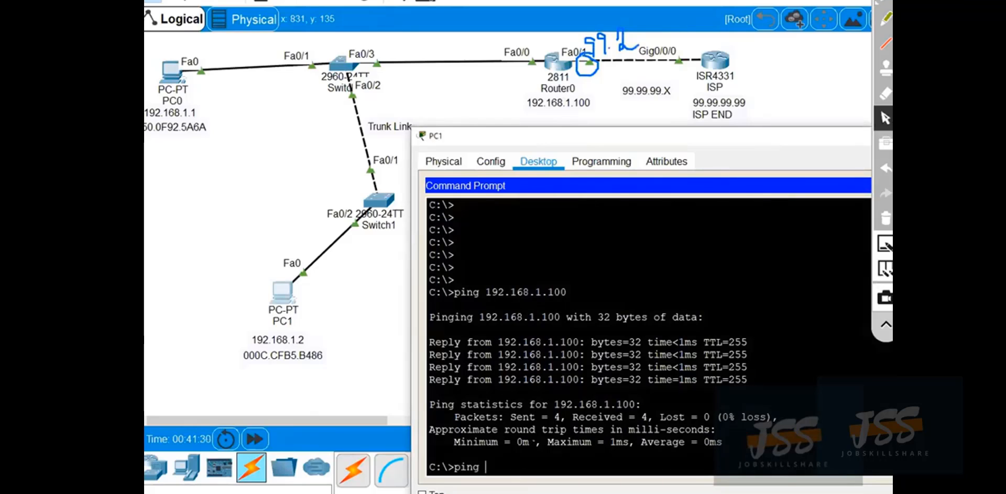
text(99.99.99.2)
key(Return)
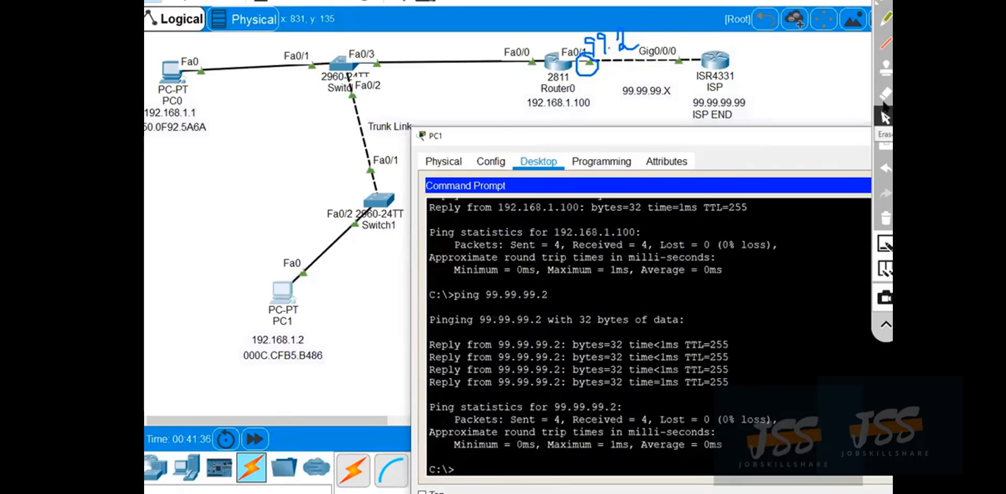
Box Router0's Fa0/1 label, circle the ISP address 99.99.99.99, and clear all annotations.
click(885, 19)
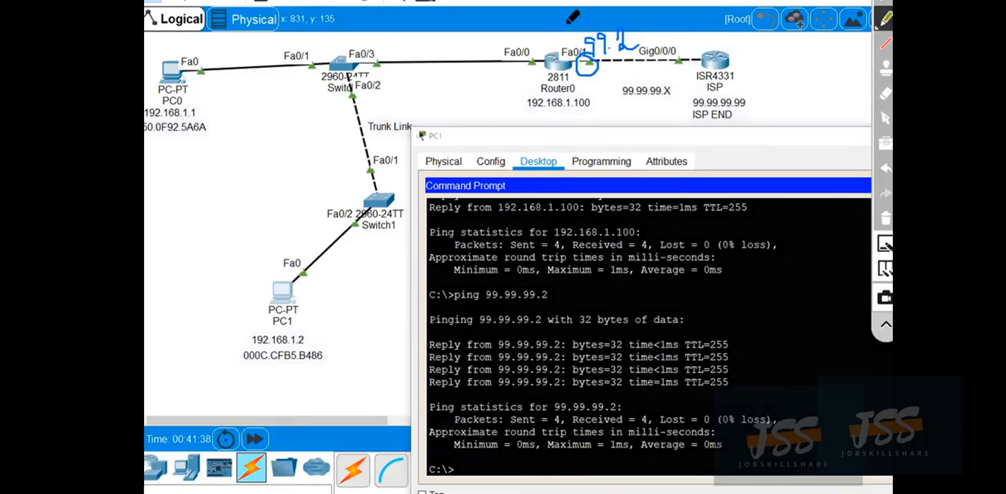
mouse_move(566, 21)
mouse_down()
mouse_move(569, 65)
mouse_move(636, 93)
mouse_move(524, 39)
mouse_up()
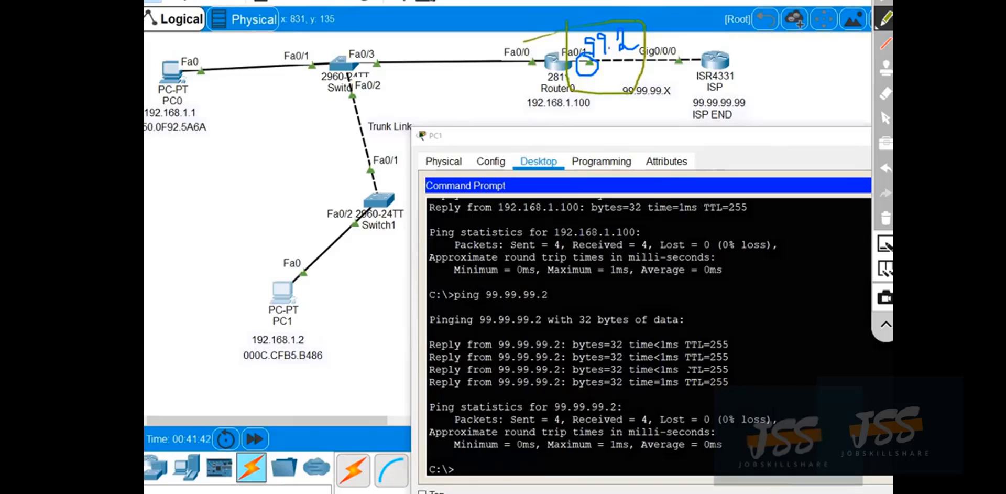
click(886, 118)
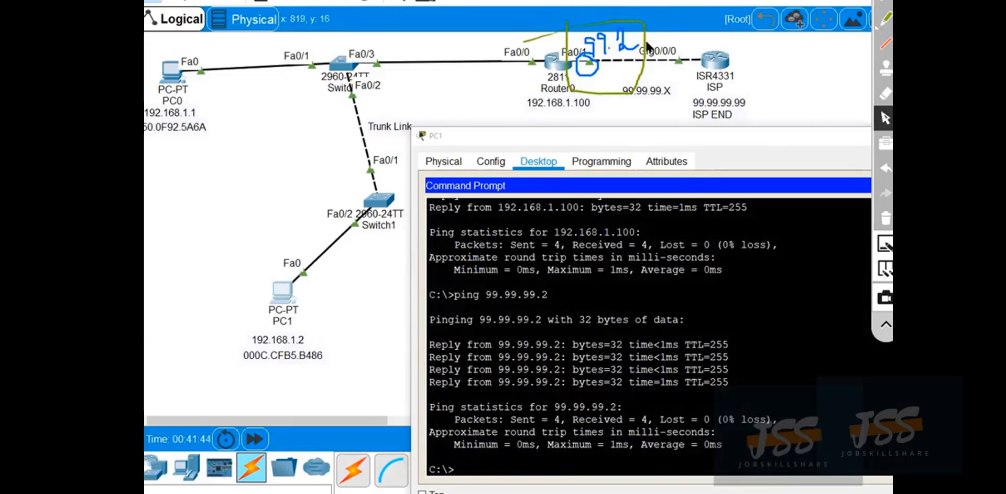
click(886, 18)
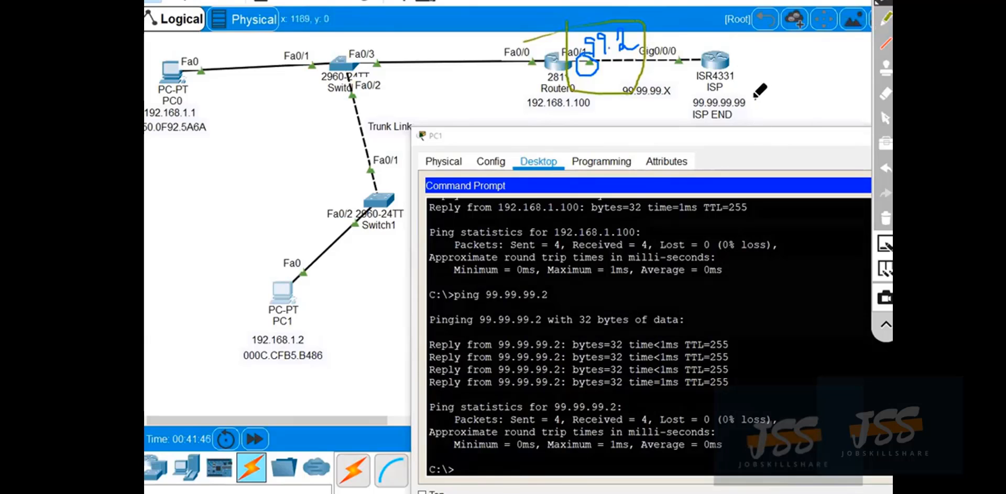
drag(682, 112, 753, 109)
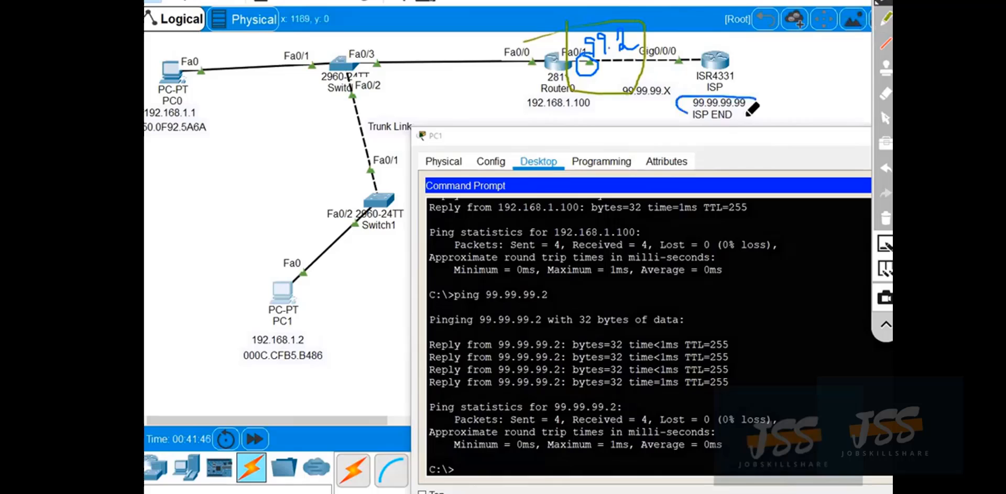
click(885, 218)
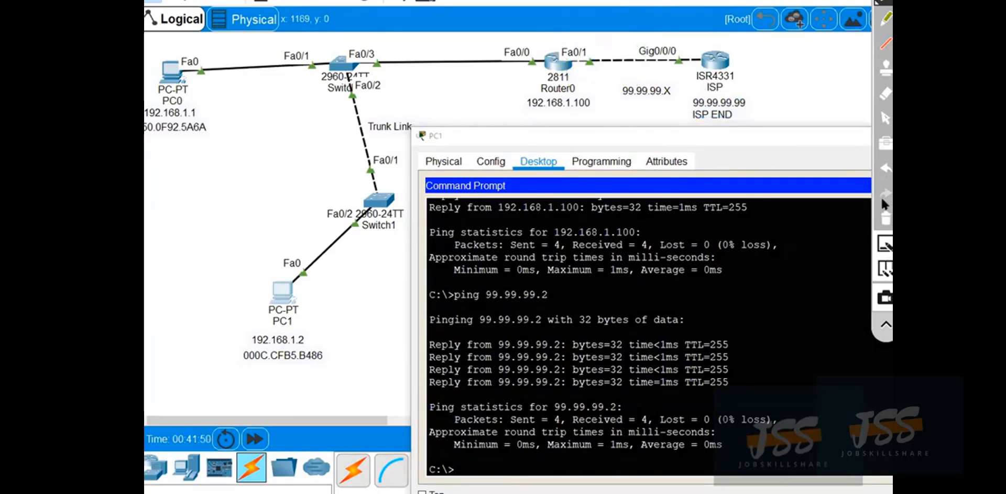
click(886, 119)
Recall the last ping command on PC1 and run it against the ISP address 99.99.99.99.
key(Up)
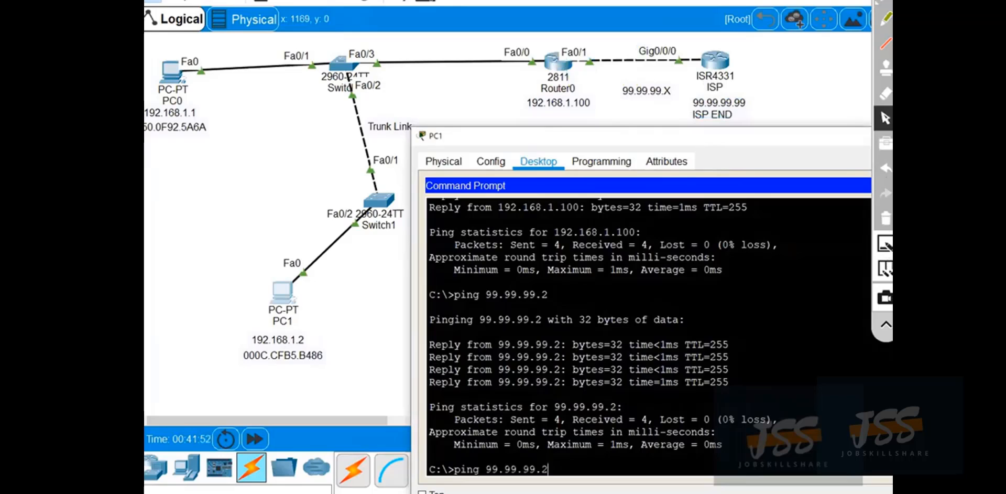
key(BackSpace)
text(99)
key(Return)
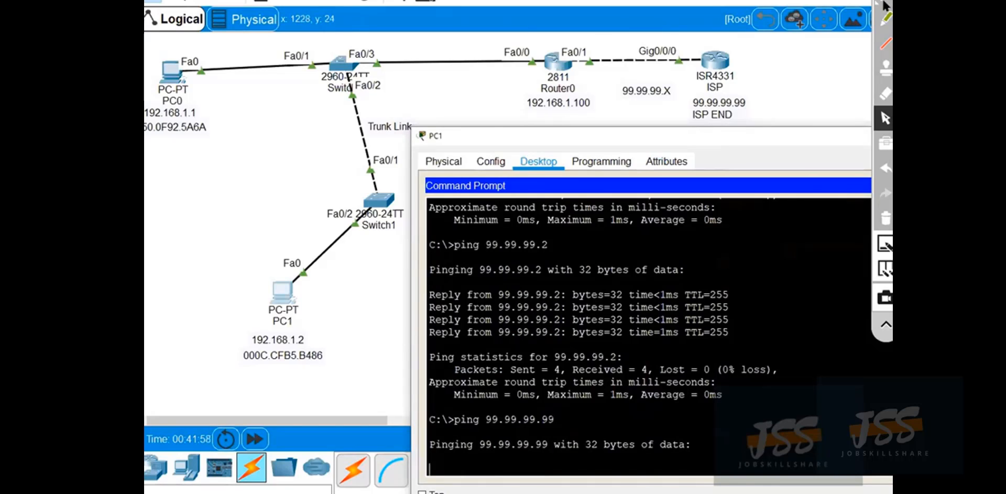
Mark the packet statistics of the 99.99.99.99 ping with the red pen, and clear the mark.
click(886, 19)
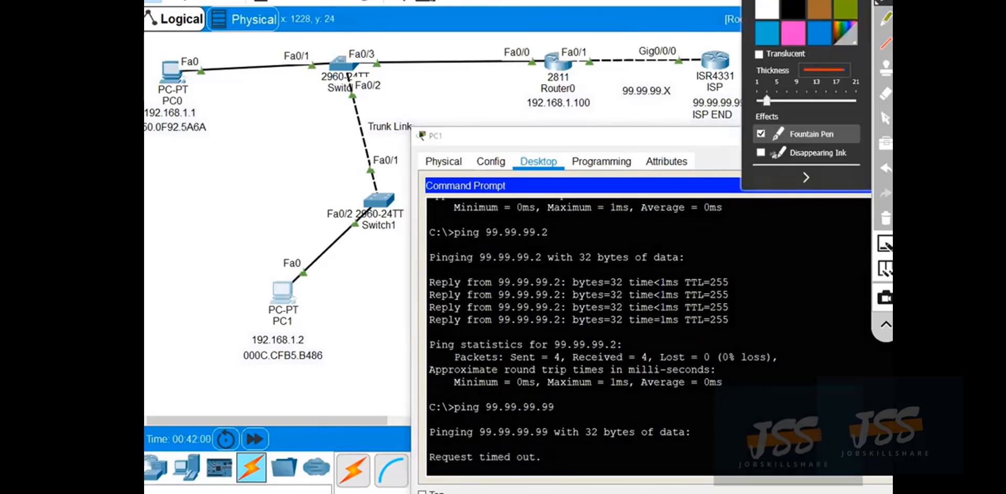
mouse_move(551, 446)
mouse_down()
mouse_move(579, 466)
mouse_move(545, 454)
mouse_up()
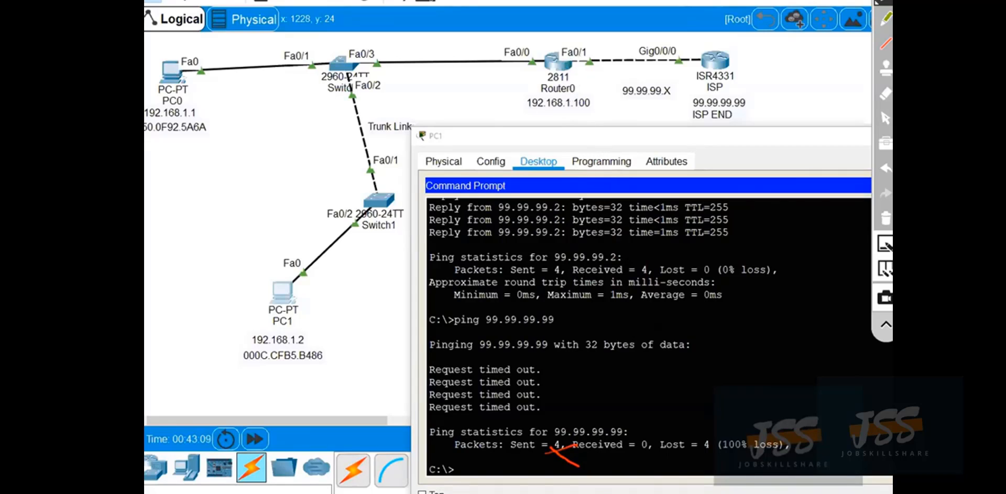
click(885, 218)
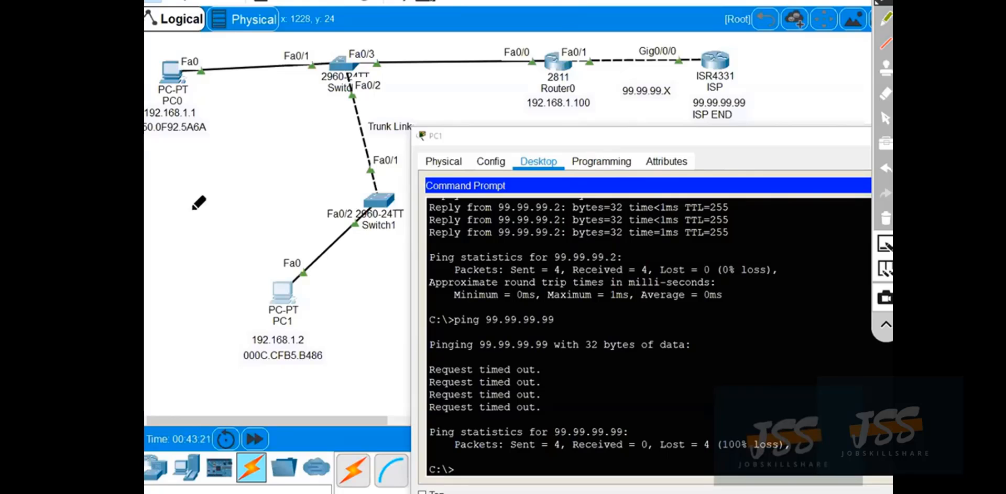
Handwrite LAN IP between the two PCs, box the ISP's 99.99.99.99 label, and handwrite PIP beside the ISP router.
mouse_move(183, 172)
mouse_down()
mouse_move(210, 206)
mouse_move(215, 171)
mouse_move(218, 198)
mouse_move(265, 160)
mouse_move(271, 175)
mouse_up()
click(229, 180)
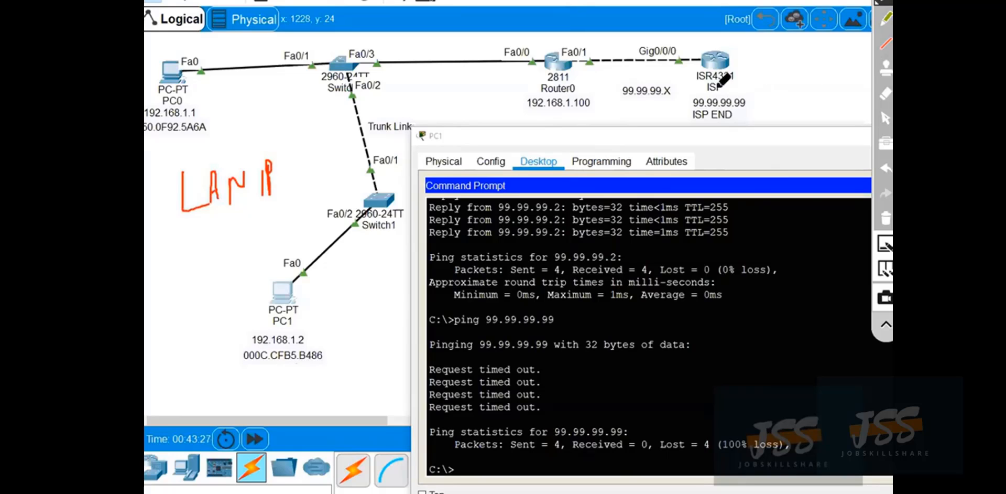
mouse_move(740, 87)
mouse_down()
mouse_move(687, 105)
mouse_move(808, 72)
mouse_move(797, 83)
mouse_up()
drag(816, 69, 818, 76)
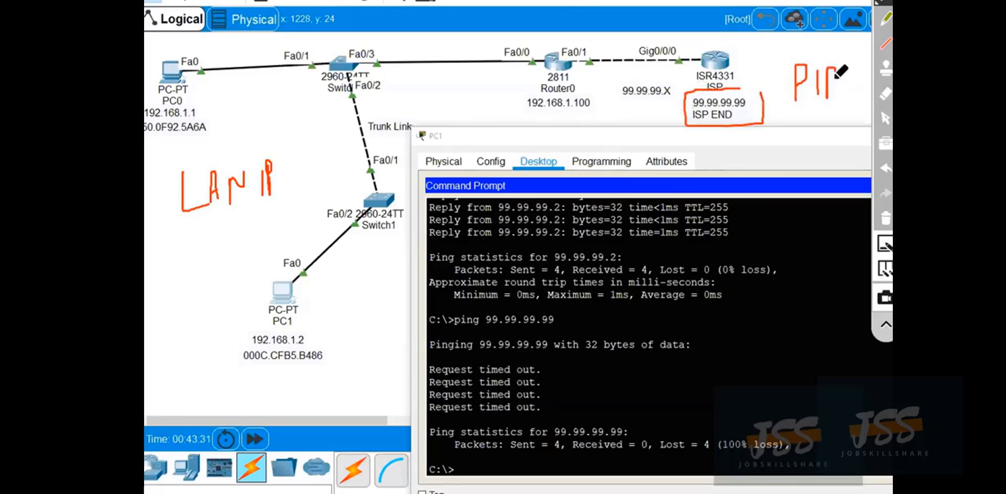
drag(828, 68, 829, 99)
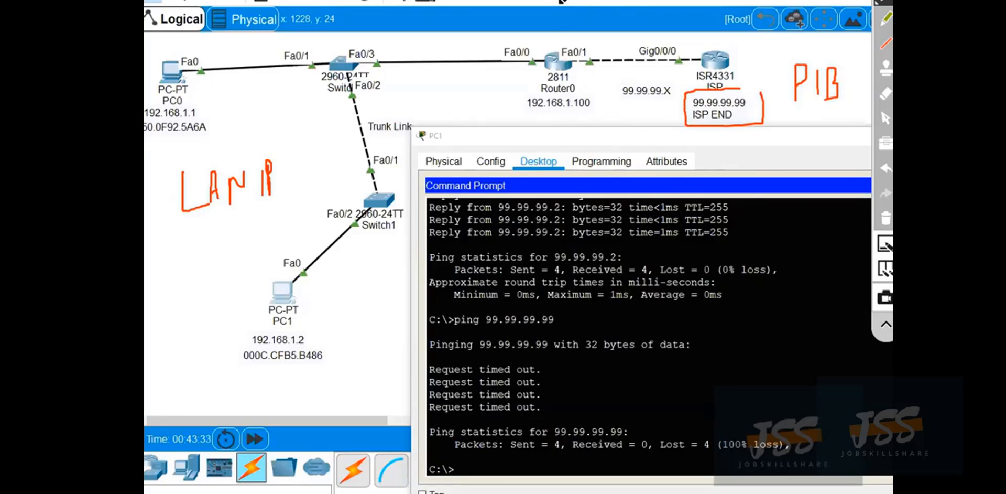
Draw vertical dividing lines through Router0 between the LAN and ISP sides, and clear all annotations.
drag(560, 6, 566, 285)
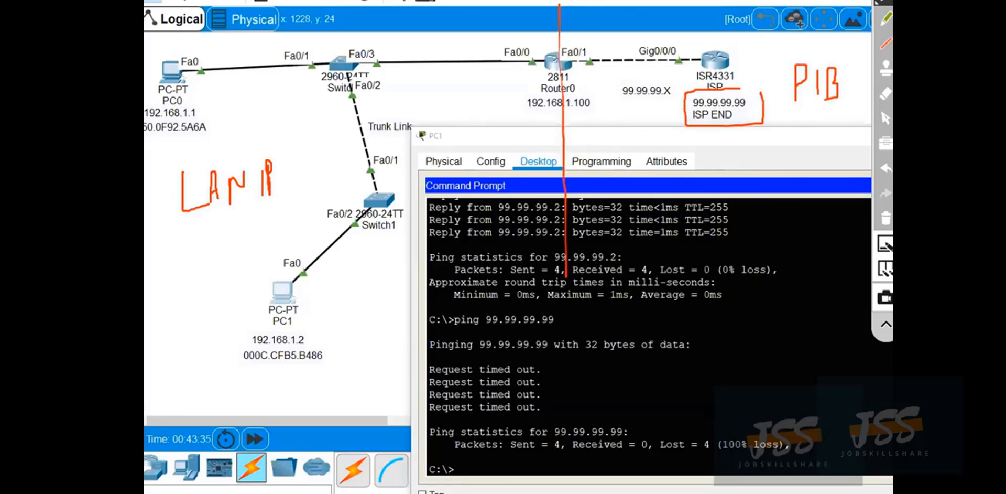
drag(561, 1, 566, 270)
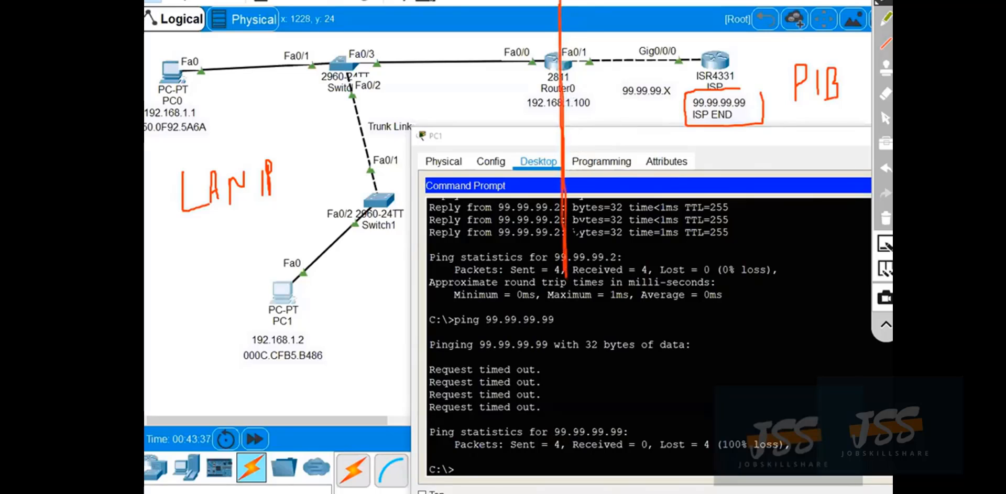
mouse_move(571, 234)
mouse_down()
mouse_move(571, 0)
mouse_move(551, 298)
mouse_up()
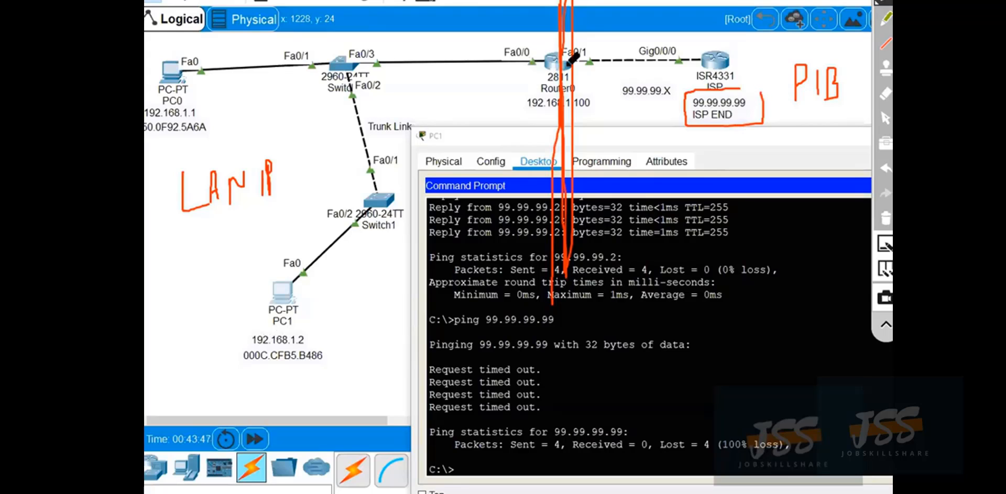
click(885, 117)
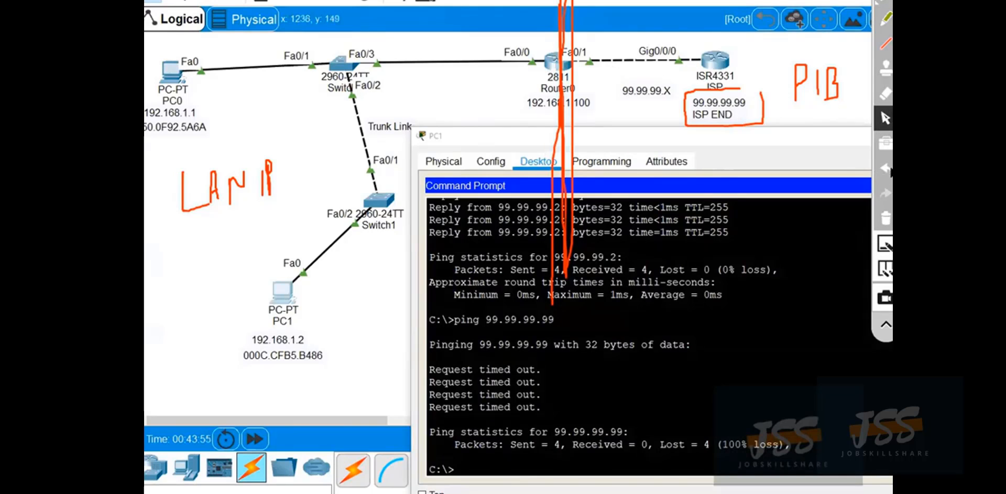
click(885, 218)
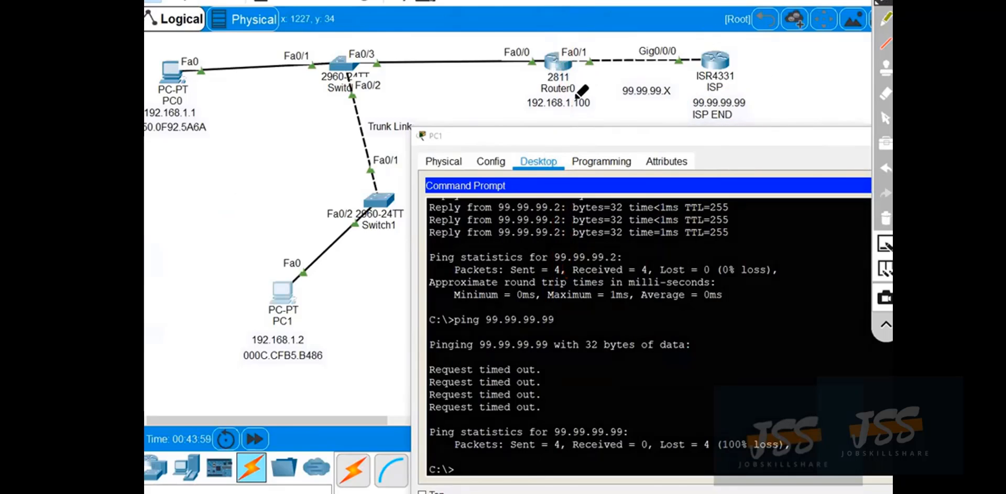
Circle the ISP router and its address, draw a line from it towards PC1, and circle PC1's IP address.
mouse_move(747, 43)
mouse_down()
mouse_move(689, 59)
mouse_move(749, 79)
mouse_up()
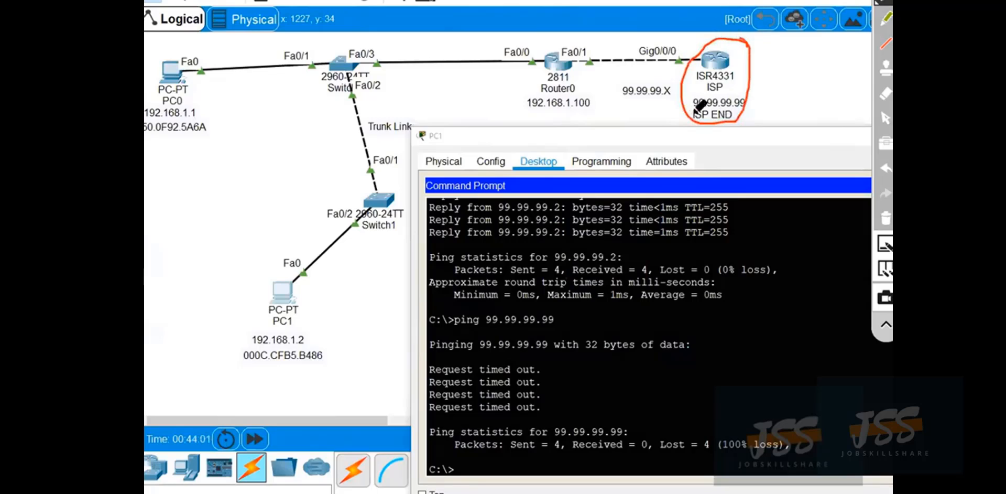
mouse_move(693, 120)
mouse_down()
mouse_move(427, 357)
mouse_move(344, 357)
mouse_move(242, 324)
mouse_move(291, 356)
mouse_move(298, 335)
mouse_up()
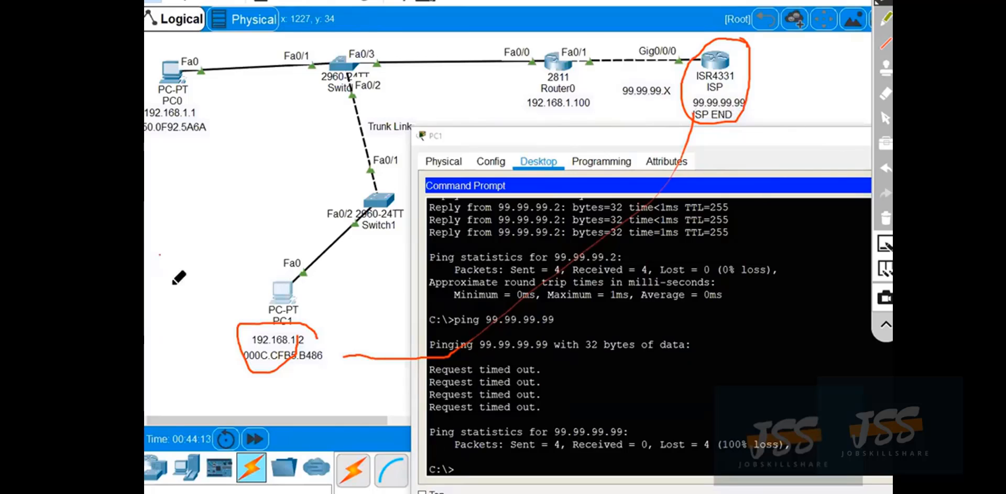
Handwrite RFC1918 above PC1 and X Routed above that note.
mouse_move(176, 298)
mouse_down()
mouse_move(168, 264)
mouse_move(193, 257)
mouse_move(195, 280)
mouse_up()
mouse_move(193, 247)
mouse_down()
mouse_move(207, 242)
mouse_move(210, 260)
mouse_move(243, 262)
mouse_up()
mouse_move(262, 223)
mouse_down()
mouse_move(268, 259)
mouse_move(283, 251)
mouse_up()
mouse_move(287, 201)
mouse_down()
mouse_move(303, 228)
mouse_move(280, 243)
mouse_up()
drag(192, 181, 193, 223)
mouse_move(183, 148)
mouse_down()
mouse_move(193, 178)
mouse_move(235, 191)
mouse_up()
drag(139, 185, 163, 203)
drag(155, 167, 149, 220)
drag(223, 170, 233, 187)
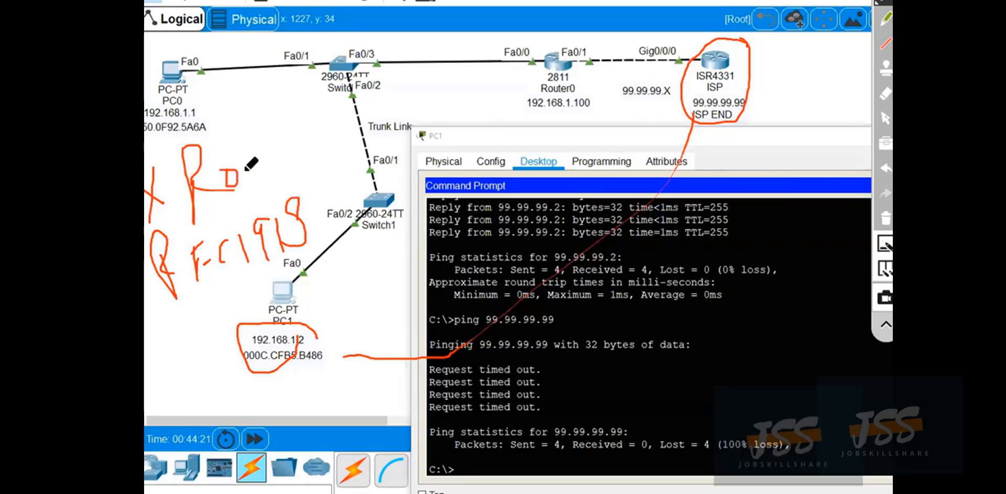
drag(249, 157, 285, 181)
drag(285, 125, 321, 155)
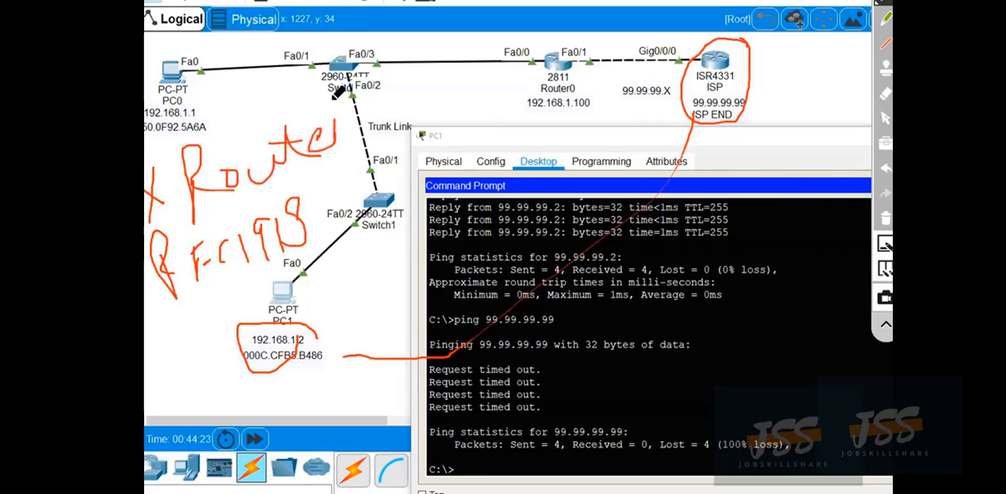
drag(333, 100, 313, 172)
Handwrite NAT above Router0, trace the path from PC1 through Router0 to the ISP, and clear all annotations.
mouse_move(545, 50)
mouse_down()
mouse_move(546, 18)
mouse_move(560, 11)
mouse_move(579, 37)
mouse_move(590, 28)
mouse_move(591, 39)
mouse_move(619, 0)
mouse_up()
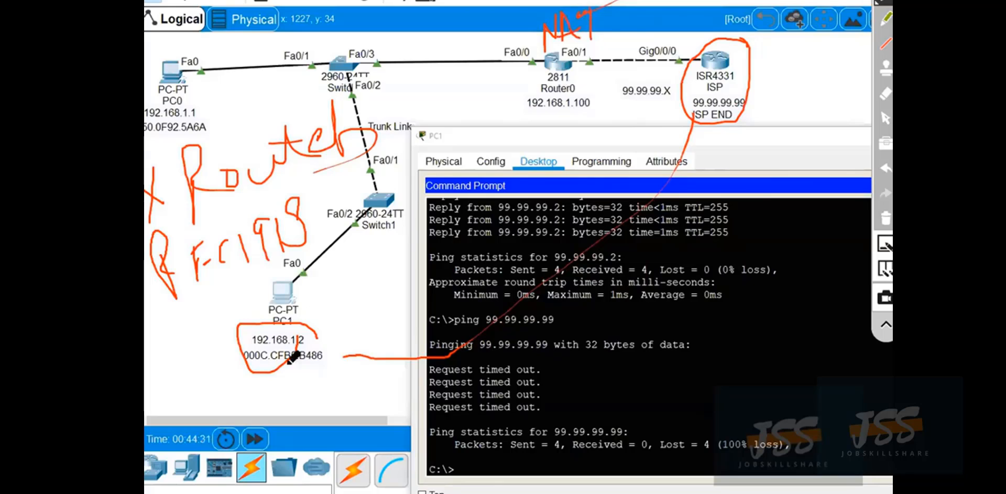
mouse_move(317, 346)
mouse_down()
mouse_move(246, 315)
mouse_move(283, 335)
mouse_move(276, 297)
mouse_move(482, 78)
mouse_move(580, 105)
mouse_move(606, 82)
mouse_move(644, 93)
mouse_move(604, 94)
mouse_move(634, 38)
mouse_move(700, 76)
mouse_up()
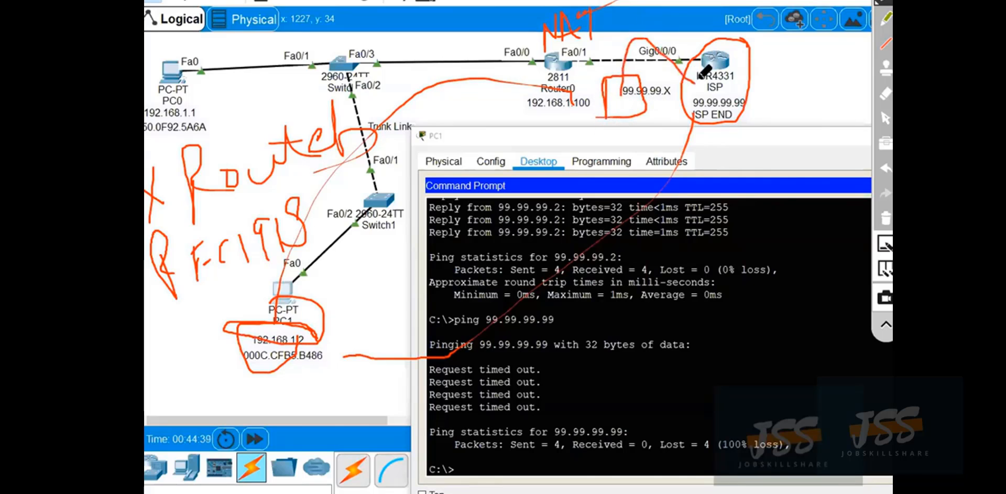
click(885, 215)
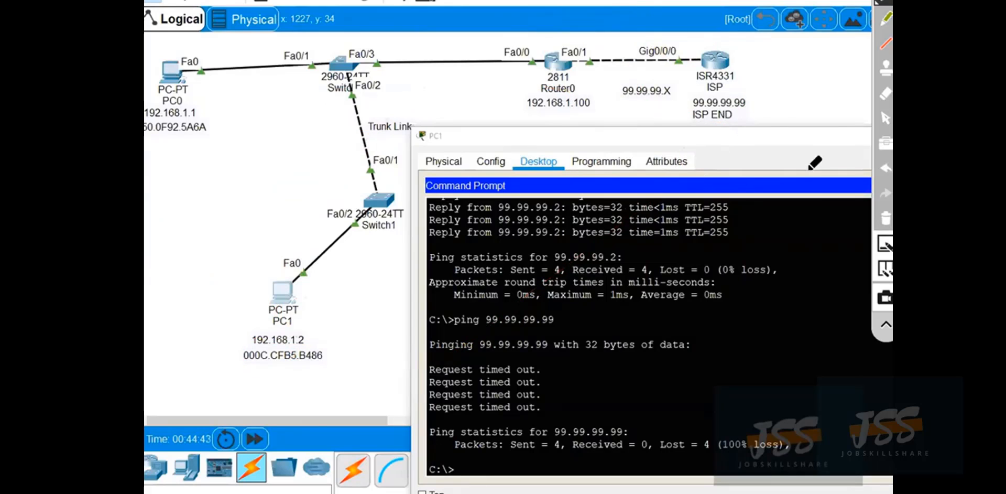
click(886, 122)
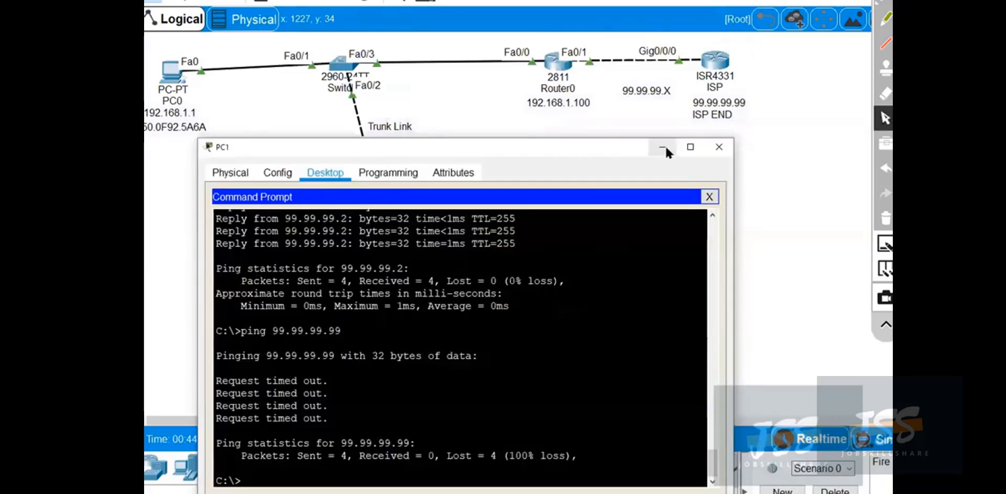
Bring the topology in front of PC1's window and open Router0's command line at a fresh prompt.
click(666, 147)
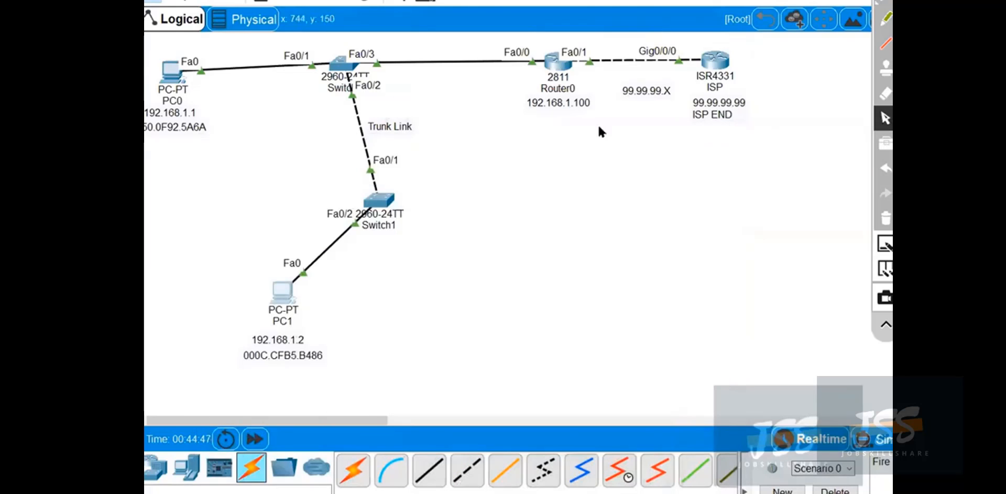
click(558, 62)
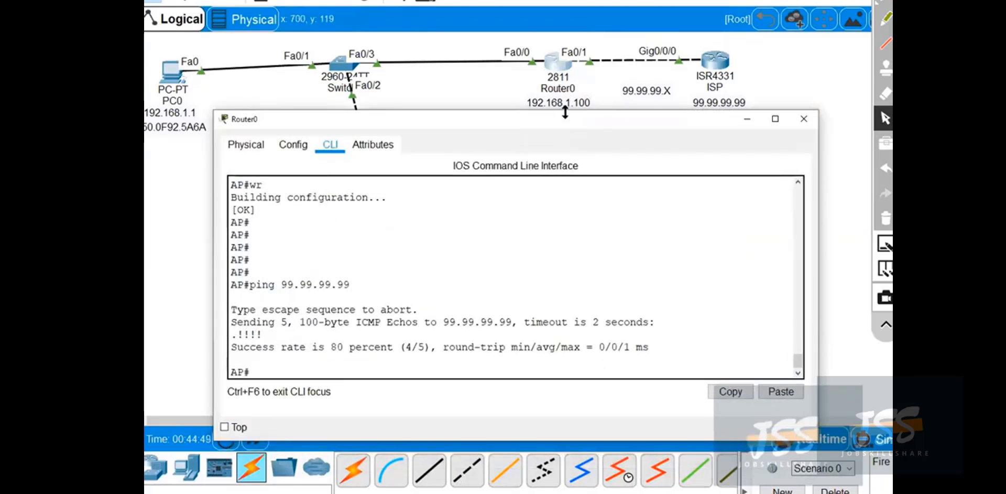
drag(565, 112, 599, 106)
click(550, 379)
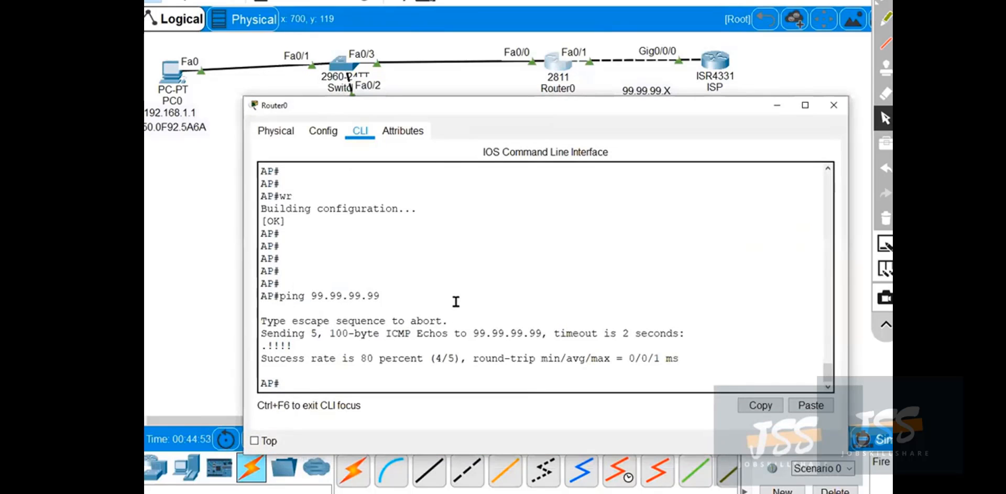
key(Return)
key(Return)
key(Return)
key(Return)
key(Return)
key(Return)
key(Return)
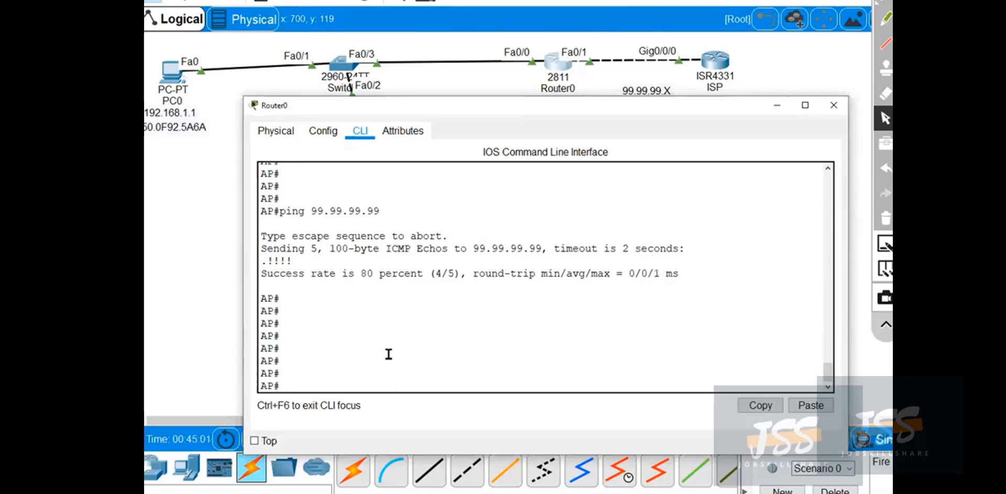
Enter global configuration mode on Router0 with conf t.
click(364, 377)
key(Return)
text(conf t)
key(Return)
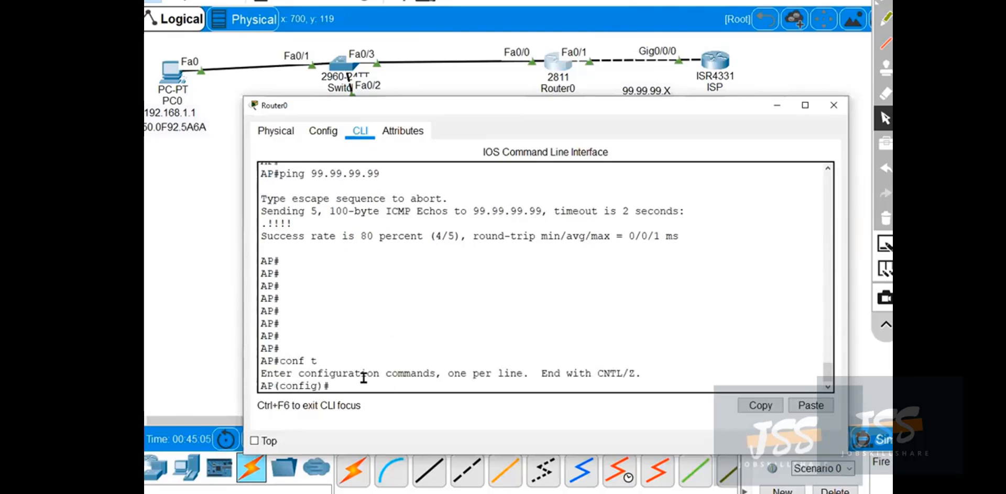
key(Return)
key(Return)
key(Return)
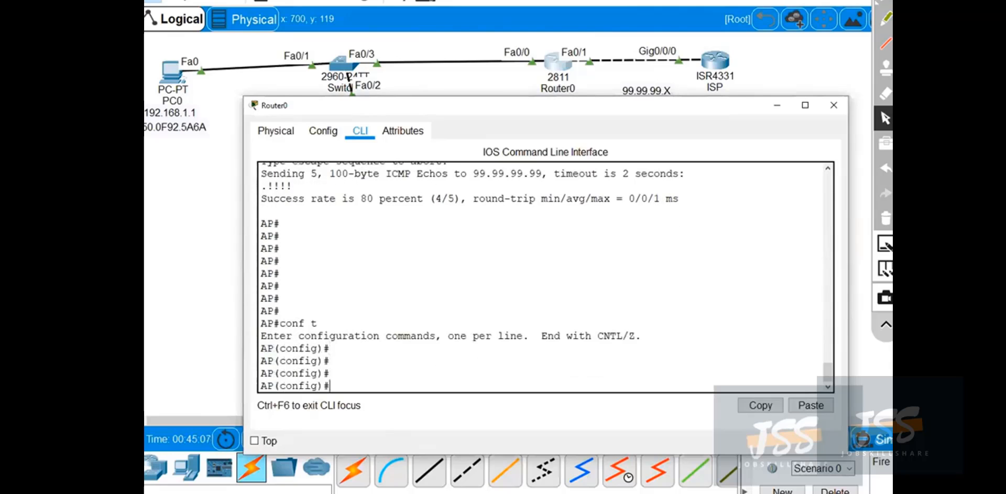
Draw arcs on both sides of Router0, label the LAN side IN and the ISP side OUT, and clear the annotations.
click(885, 21)
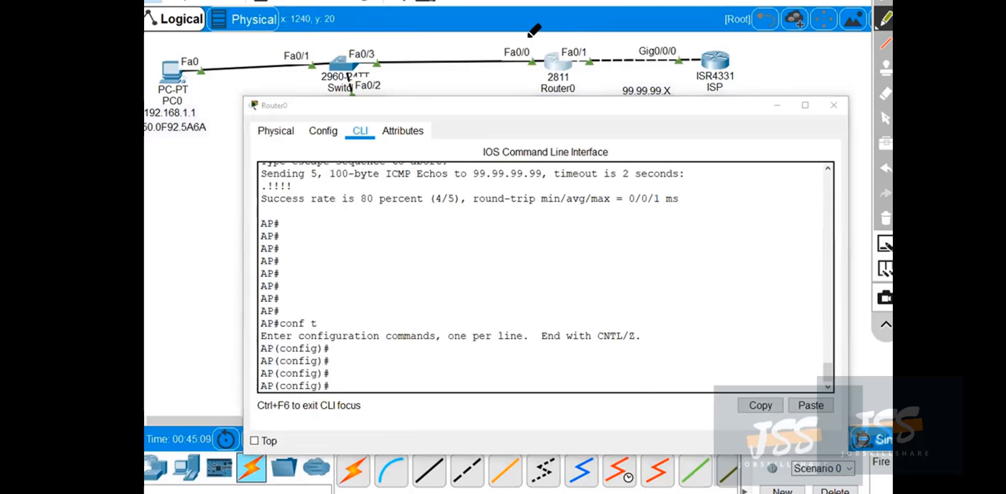
drag(522, 35, 516, 140)
drag(620, 10, 655, 124)
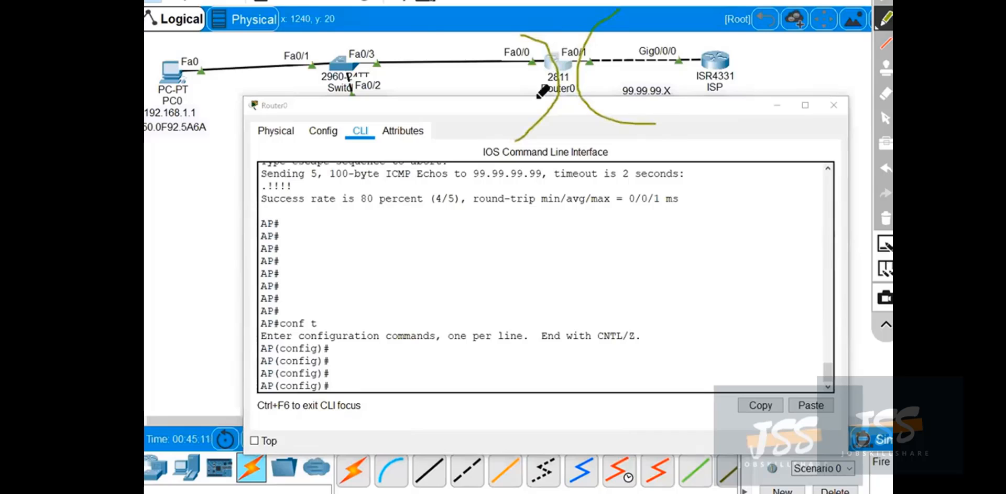
mouse_move(432, 42)
mouse_down()
mouse_move(430, 76)
mouse_move(456, 42)
mouse_up()
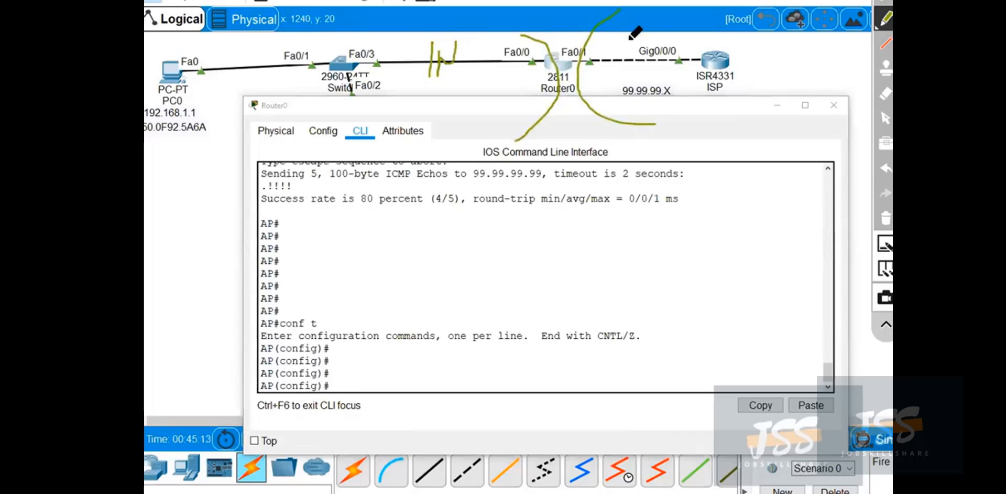
mouse_move(629, 38)
mouse_down()
mouse_move(681, 19)
mouse_move(681, 46)
mouse_up()
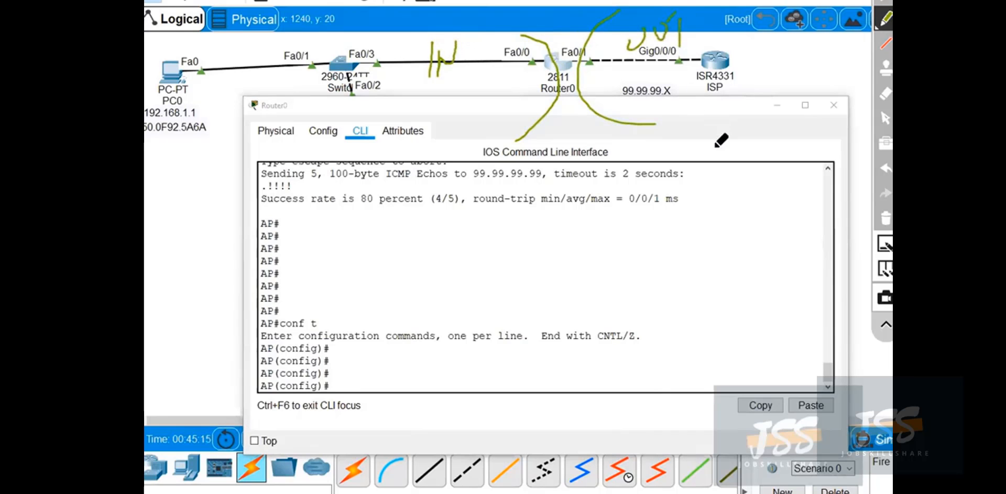
click(888, 219)
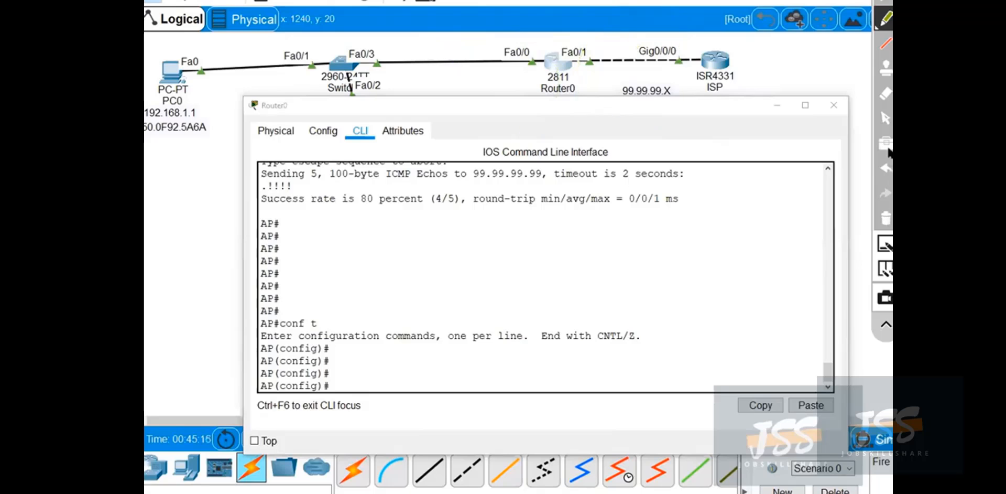
click(882, 114)
Configure Router0's interface fastEthernet 0/0 as the NAT inside interface with ip nat inside.
click(443, 335)
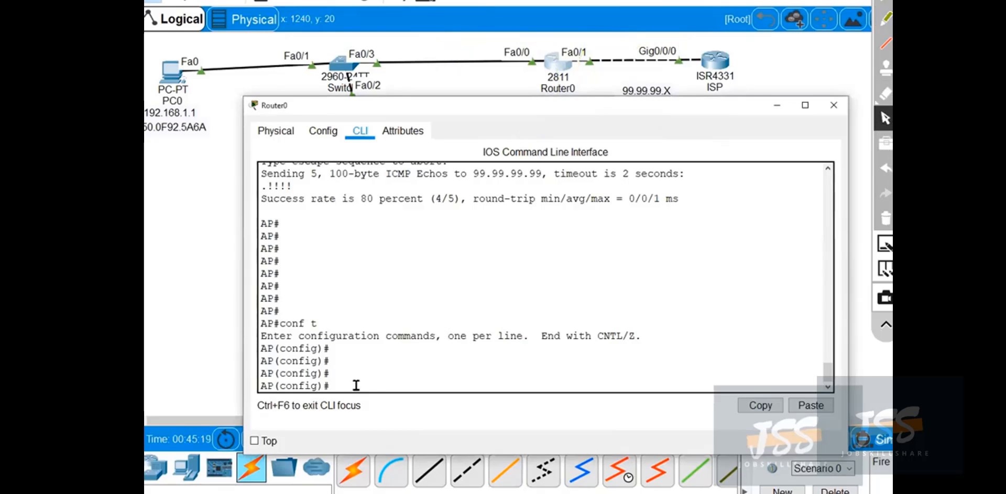
text(int)
key(Tab)
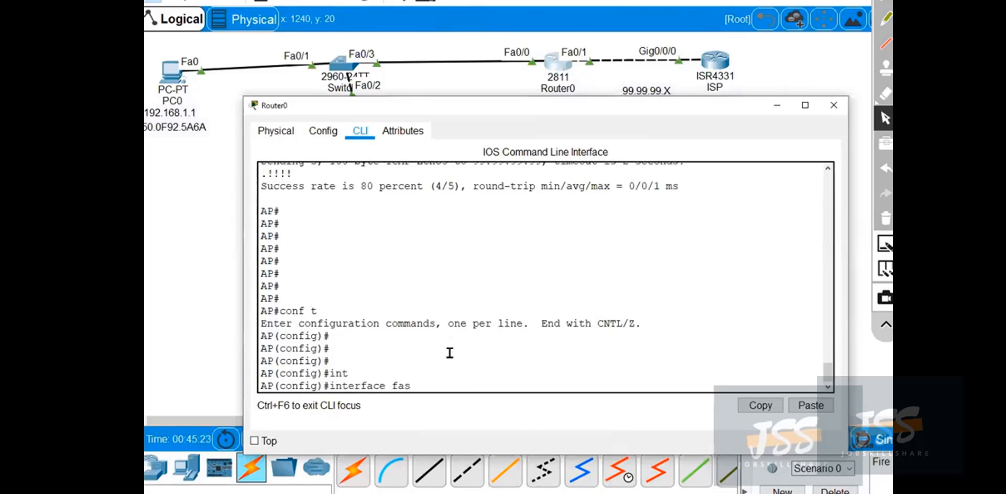
text(fas)
key(Tab)
text(0/0)
key(Return)
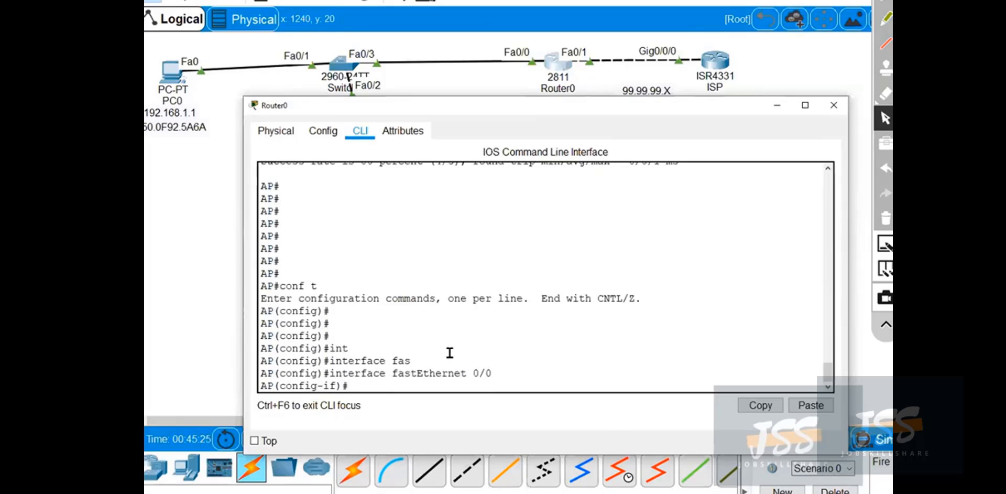
text(ip nat)
key(Tab)
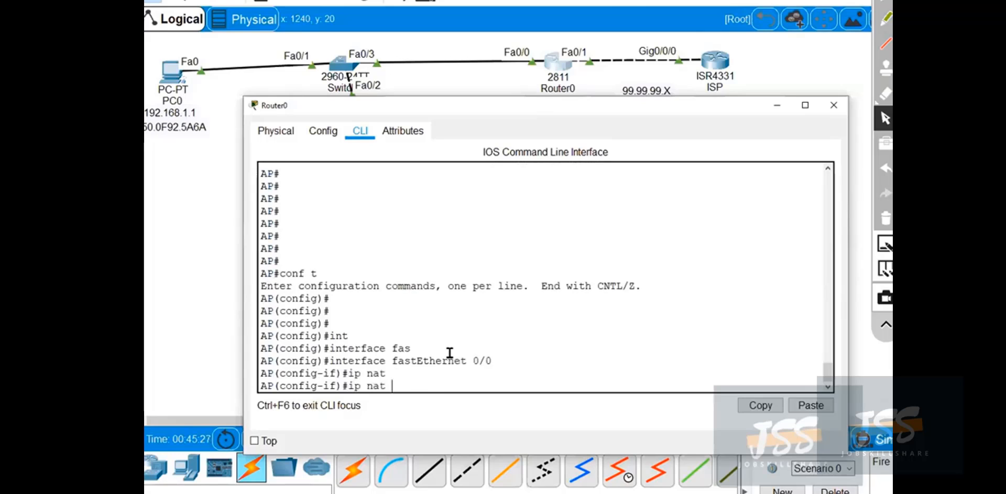
text(ins)
key(Tab)
key(Return)
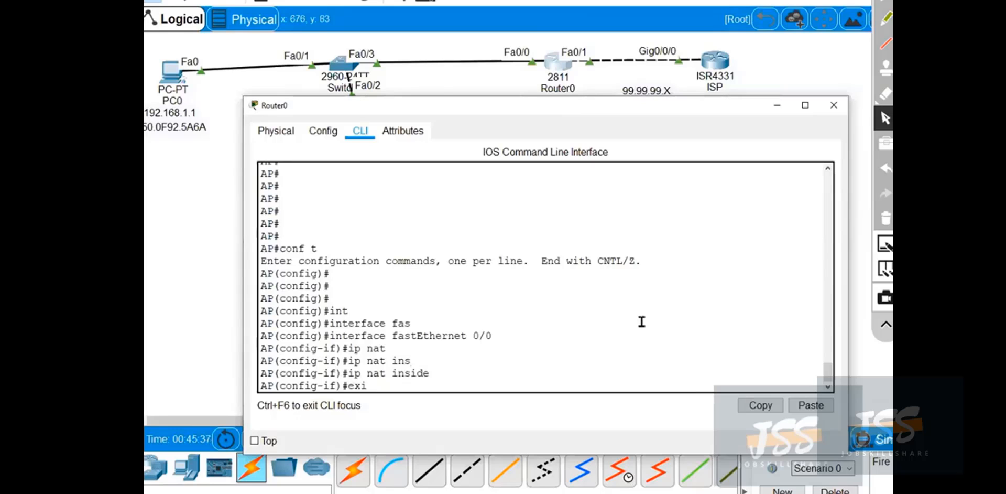
Exit the current interface and set fastEthernet 0/1 as the NAT outside interface with ip nat outside.
key(Return)
text(int)
key(Tab)
text(fa)
key(Tab)
text(0/1)
key(Return)
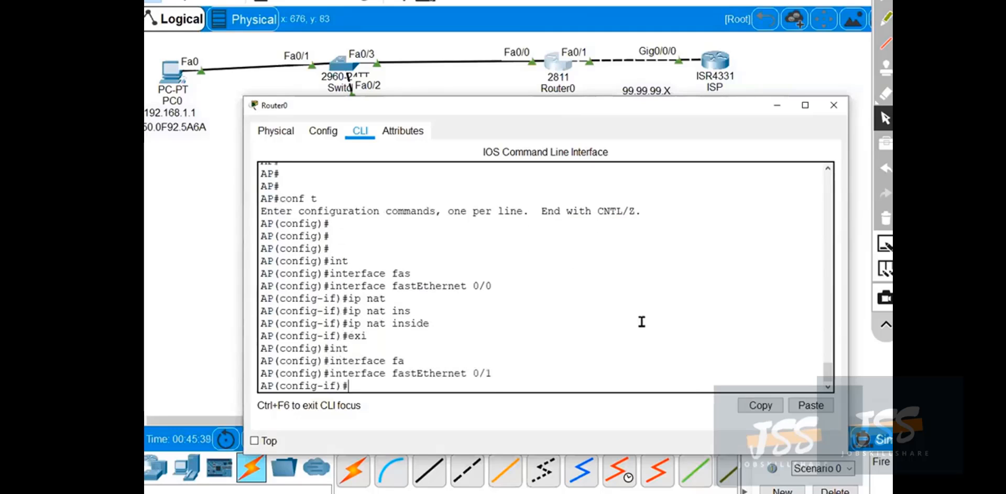
text(ip nat ou)
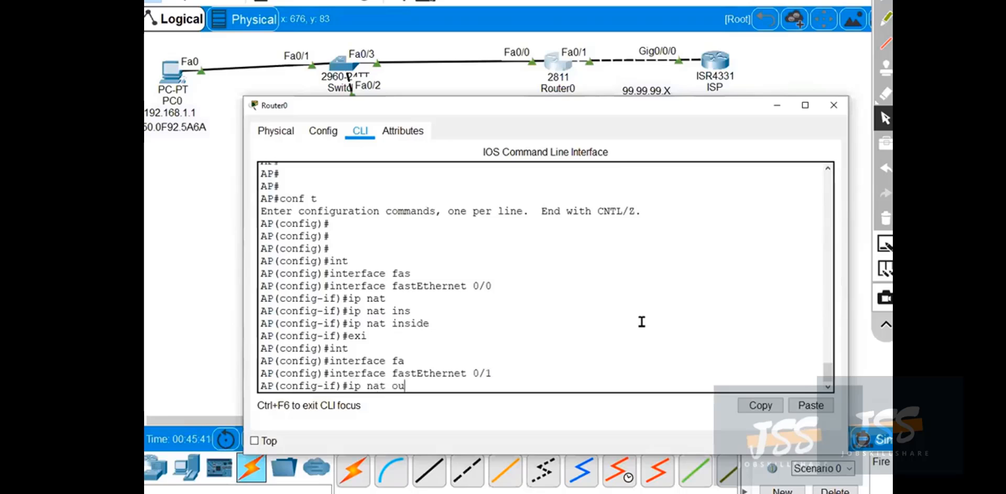
text(t)
key(Tab)
key(Return)
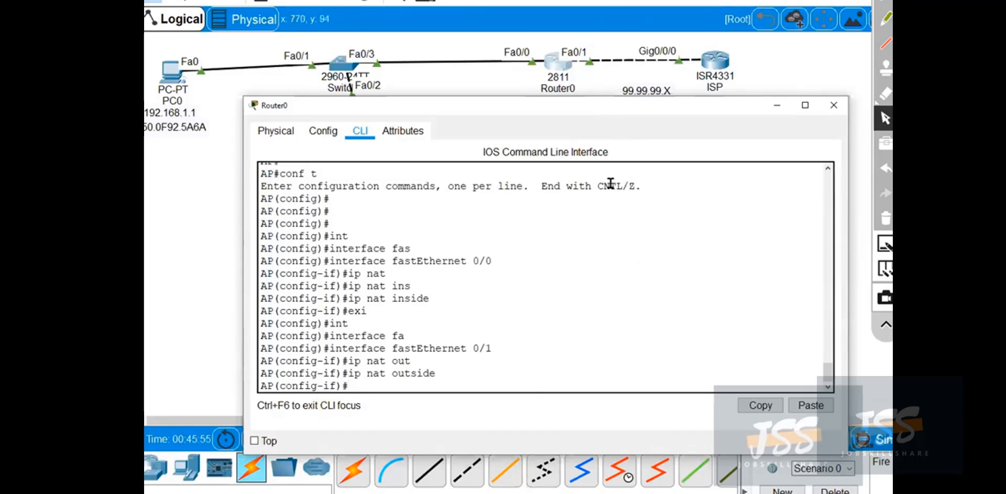
Exit Router0's fastEthernet 0/1 interface configuration to global configuration mode.
text(exi)
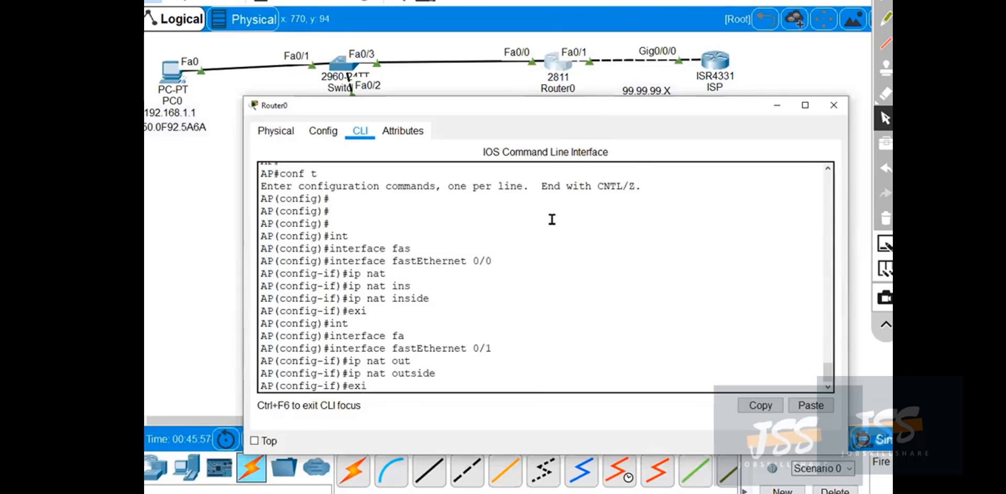
text(t)
key(Return)
key(Return)
key(Return)
key(Return)
Start an access-list command, check the full topology, and reposition the Router0 window so the router and ISP labels are uncovered.
text(a)
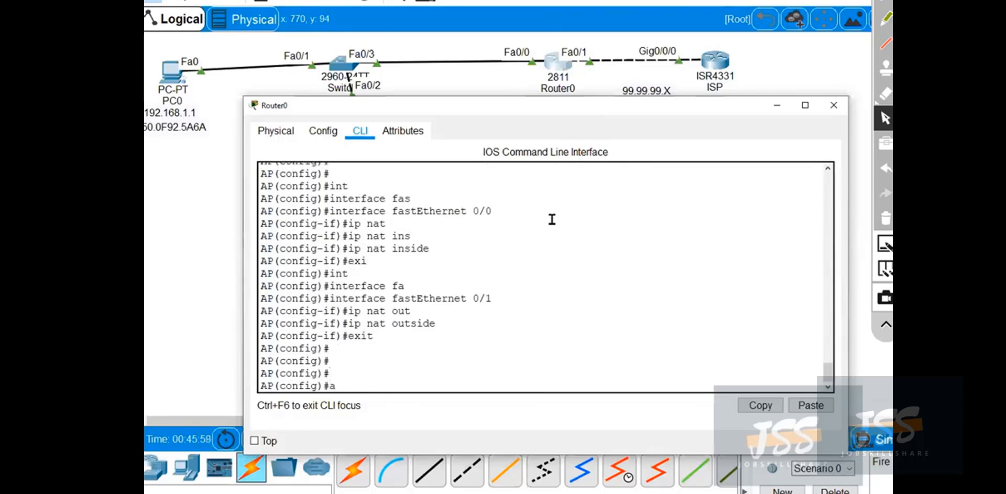
text(cc)
key(Tab)
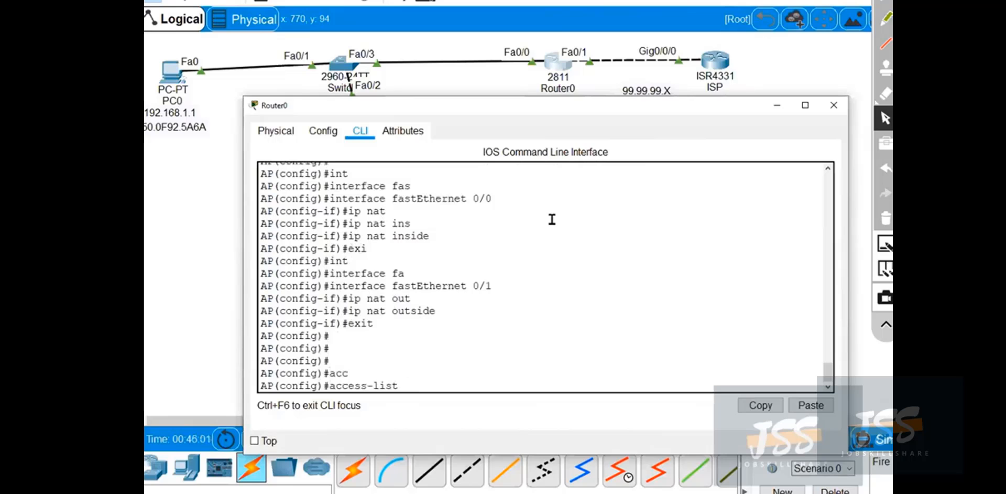
click(769, 102)
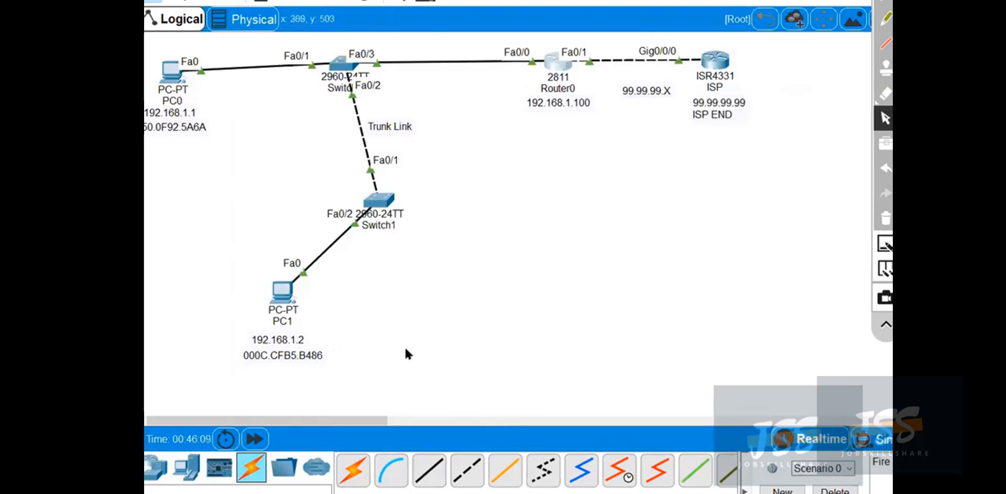
mouse_move(579, 493)
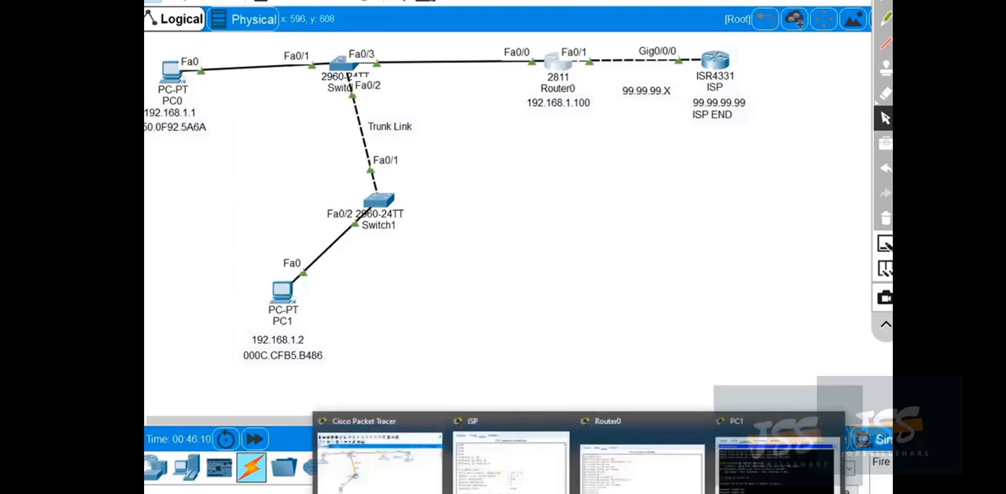
click(644, 474)
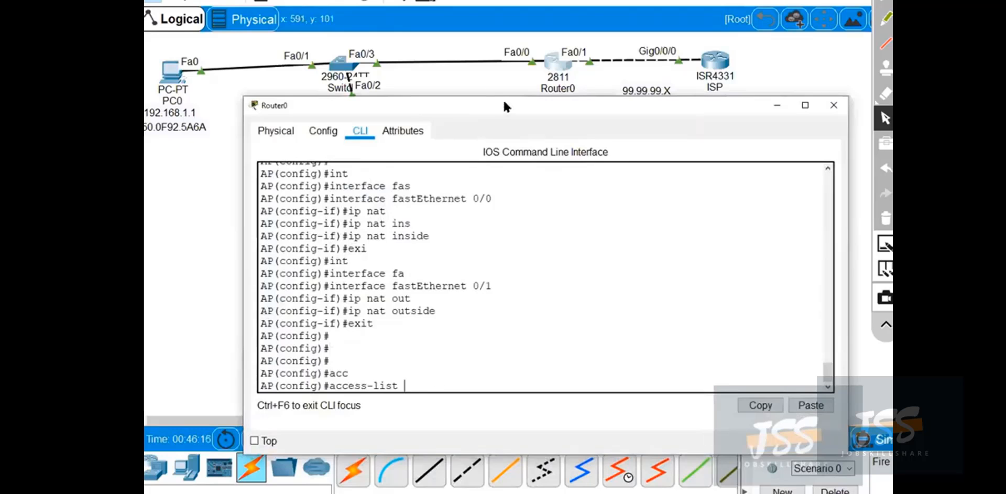
drag(503, 102, 502, 108)
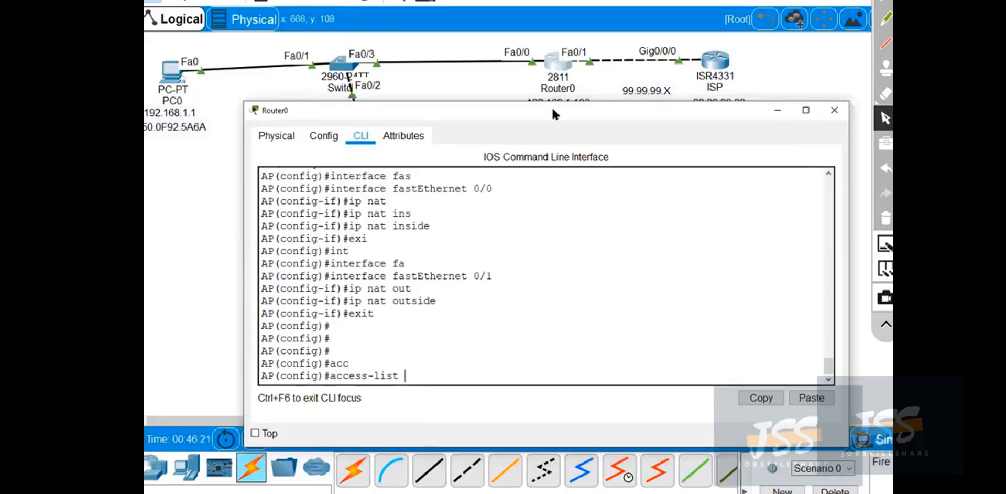
drag(560, 127, 549, 157)
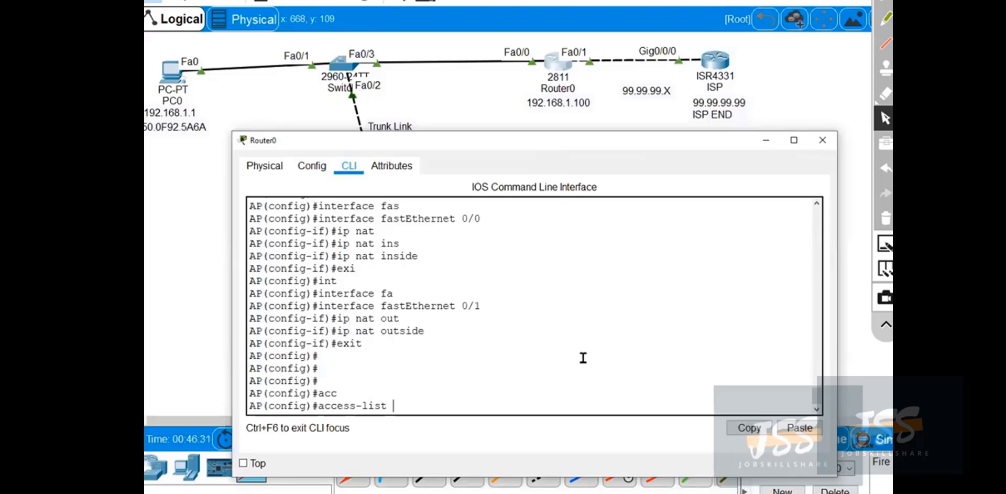
Extend the access-list command with list number 1 and permit, requesting the available options at each stage.
text(?)
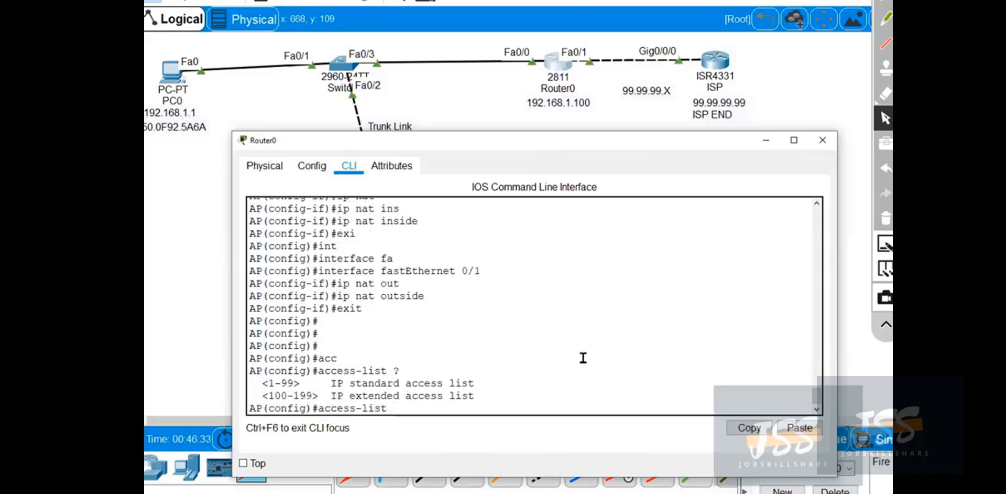
text(1 ?)
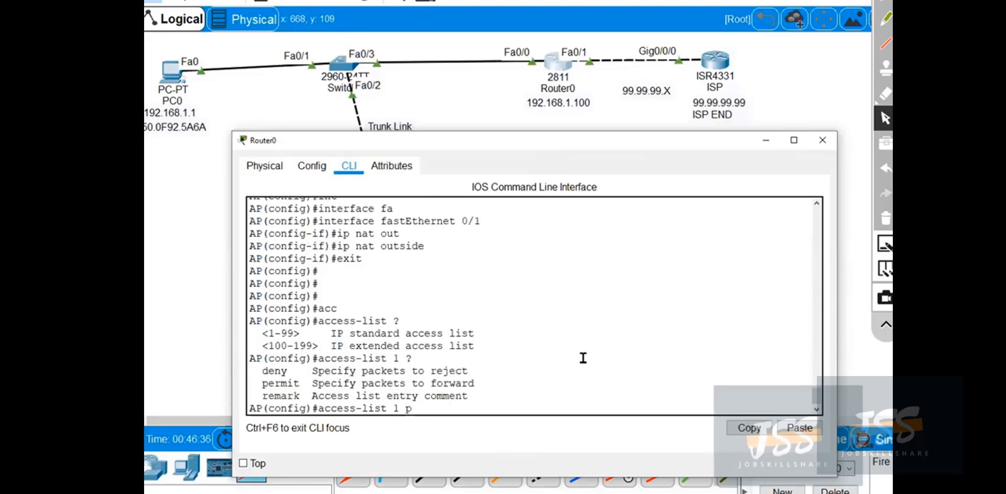
text(per)
key(Tab)
text(?)
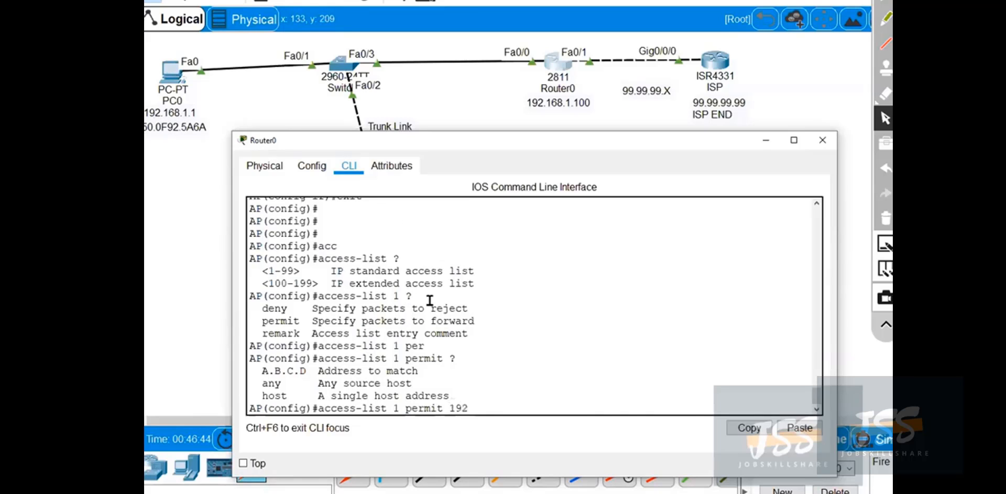
Add source network 192.168.1.0 to the access-list 1 permit command and request help on what follows it.
text(.168.1.0 ?)
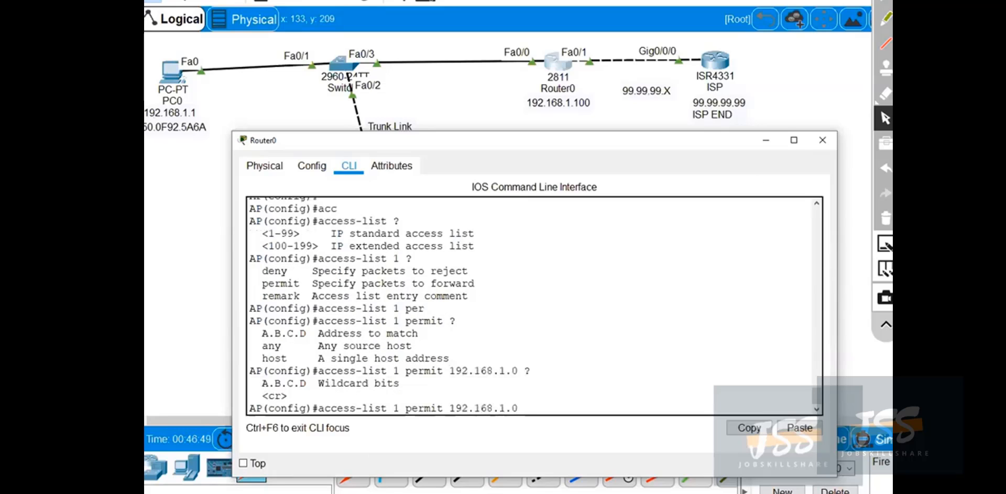
drag(455, 406, 452, 406)
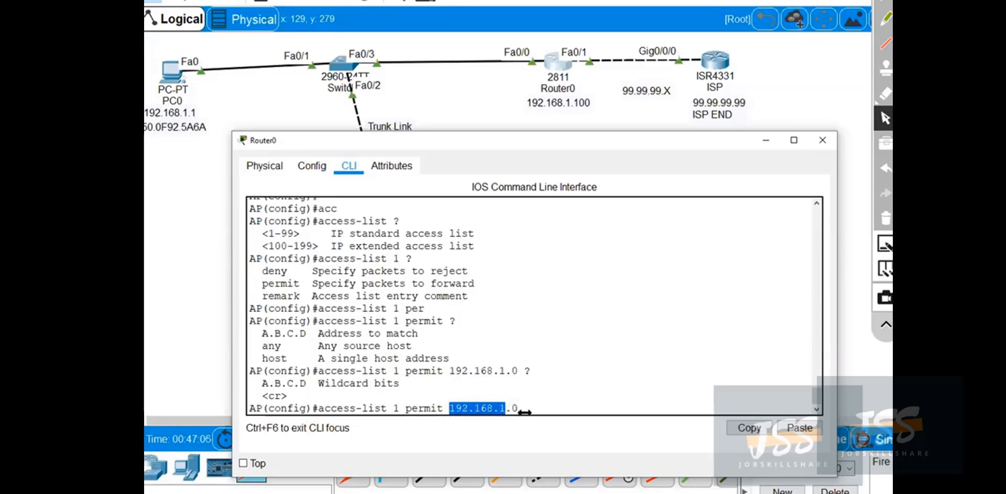
click(545, 409)
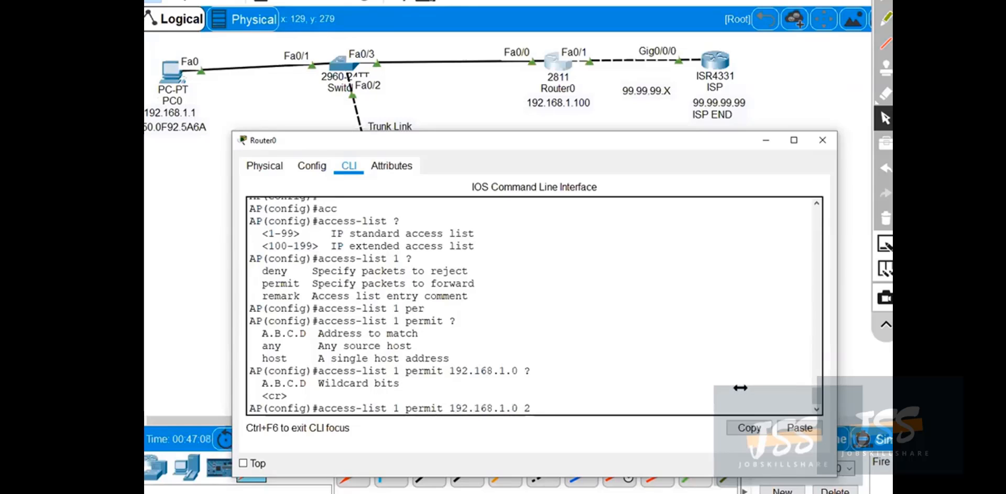
text(?)
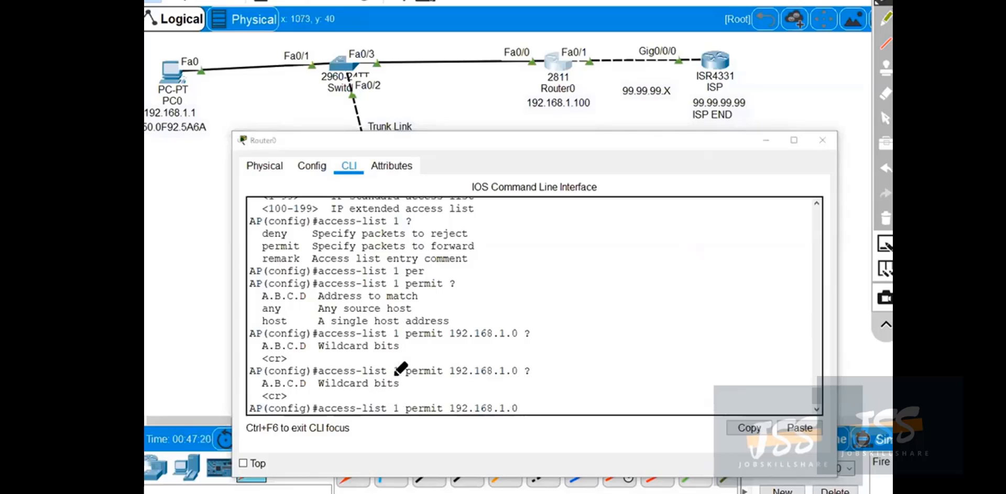
Circle the Wildcard bits entry, draw a line to a handwritten inverse note, and clear the annotations.
mouse_move(395, 374)
mouse_down()
mouse_move(317, 371)
mouse_move(370, 408)
mouse_move(389, 368)
mouse_move(679, 320)
mouse_move(721, 331)
mouse_move(775, 309)
mouse_up()
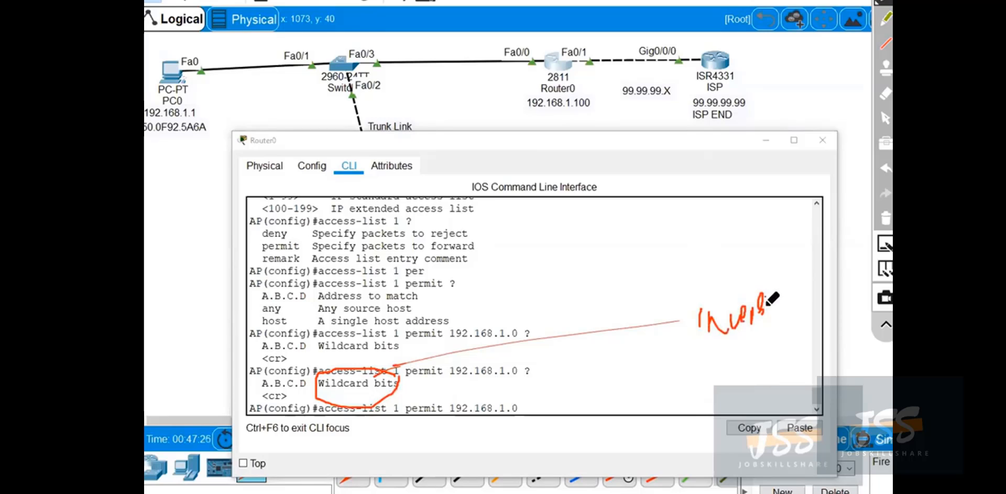
click(884, 222)
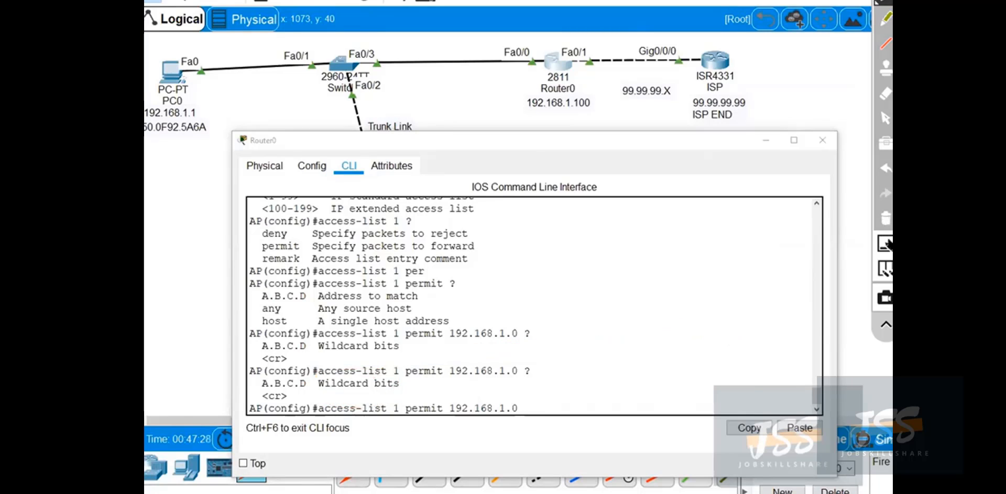
click(885, 113)
click(535, 395)
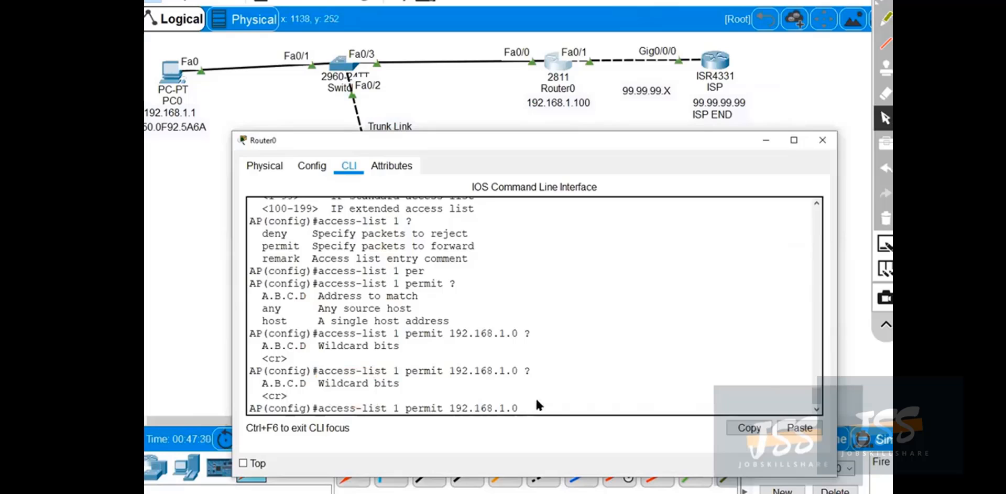
Complete the access-list 1 permit command for 192.168.1.0 with wildcard mask 0.0.0.255 and submit it.
text(?)
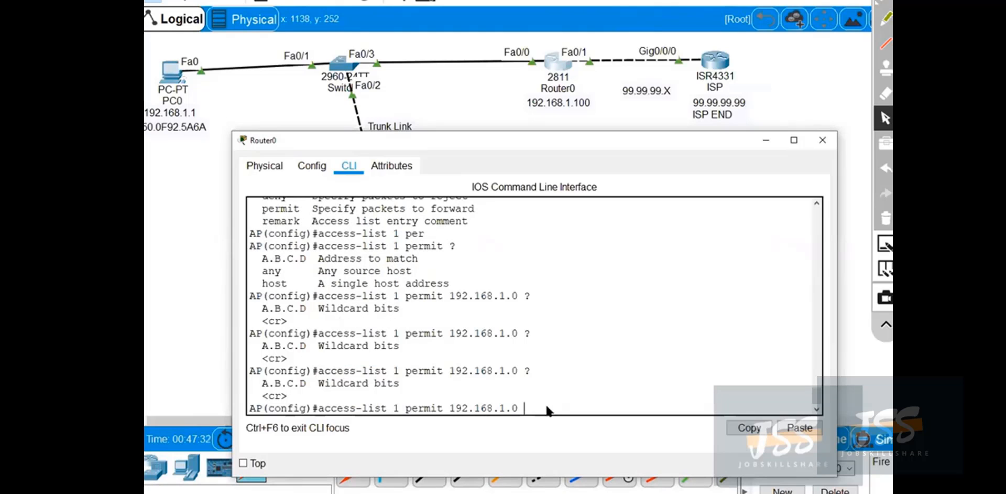
text(0.0.0.25)
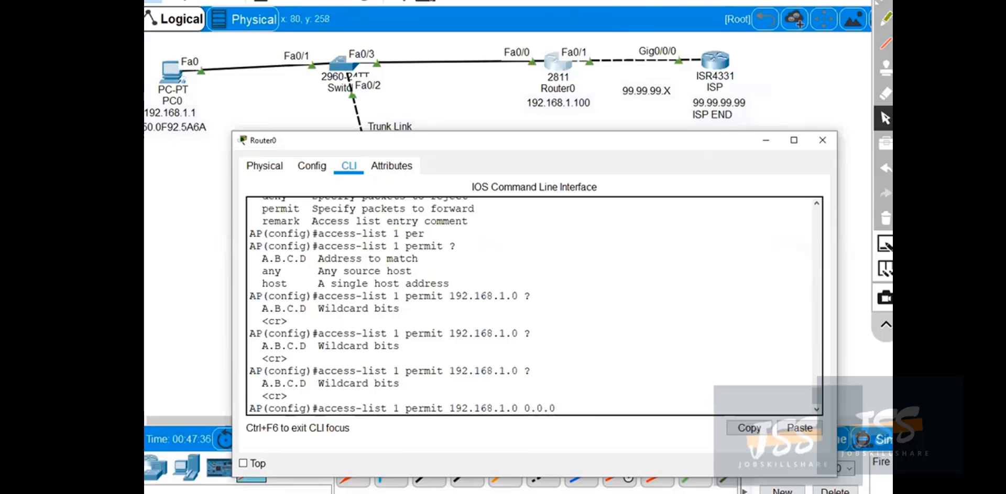
text(55)
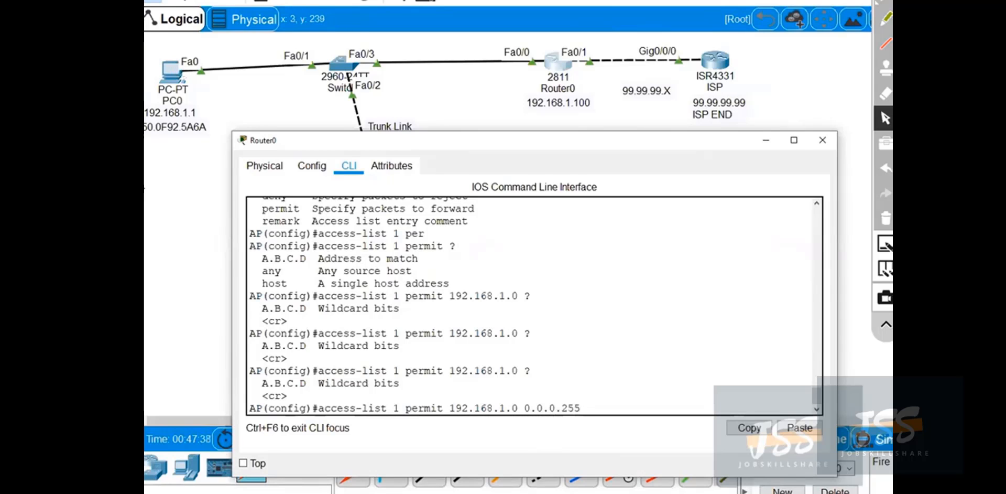
text(?)
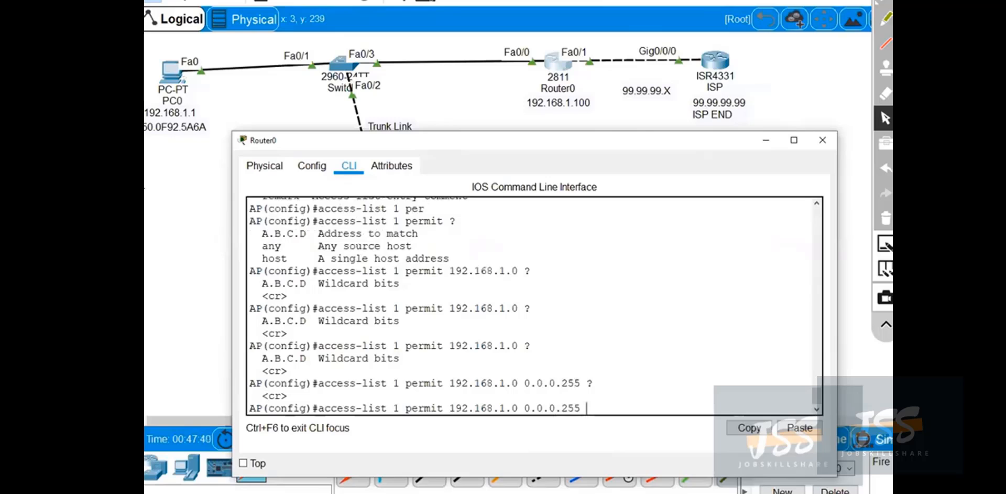
key(Return)
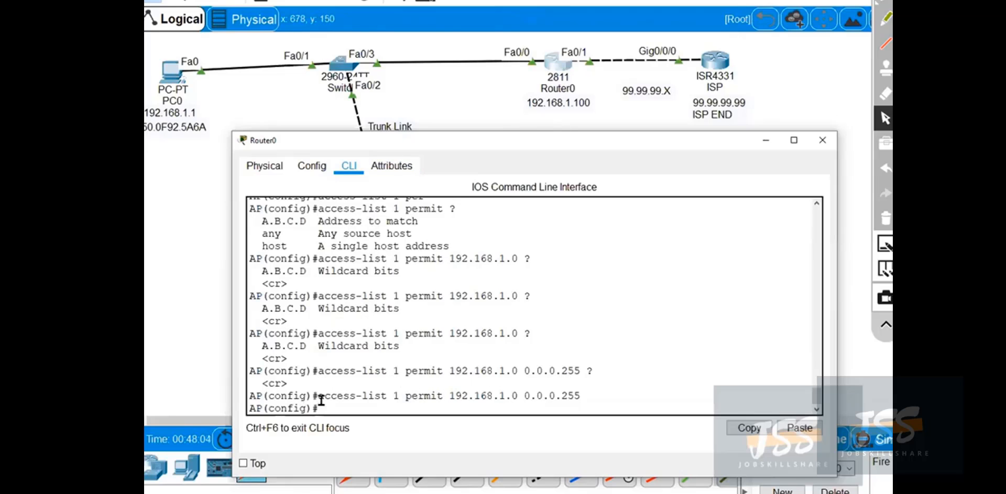
Highlight the submitted access-list command for review and shift the Router0 window slightly.
drag(318, 396, 754, 395)
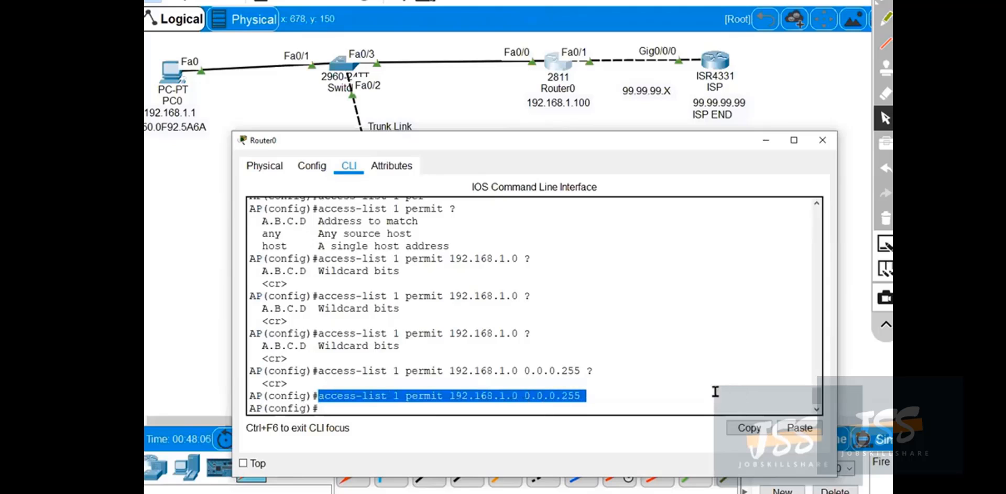
click(611, 324)
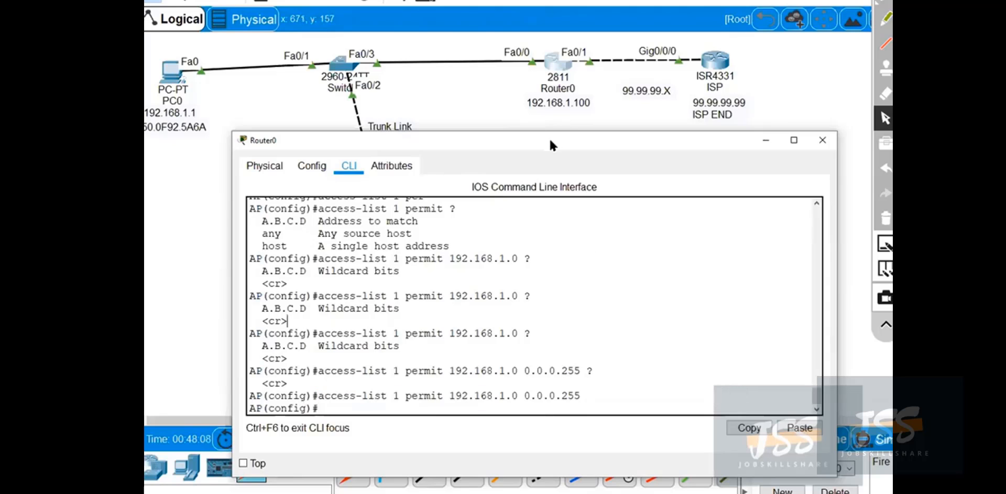
drag(546, 132, 522, 125)
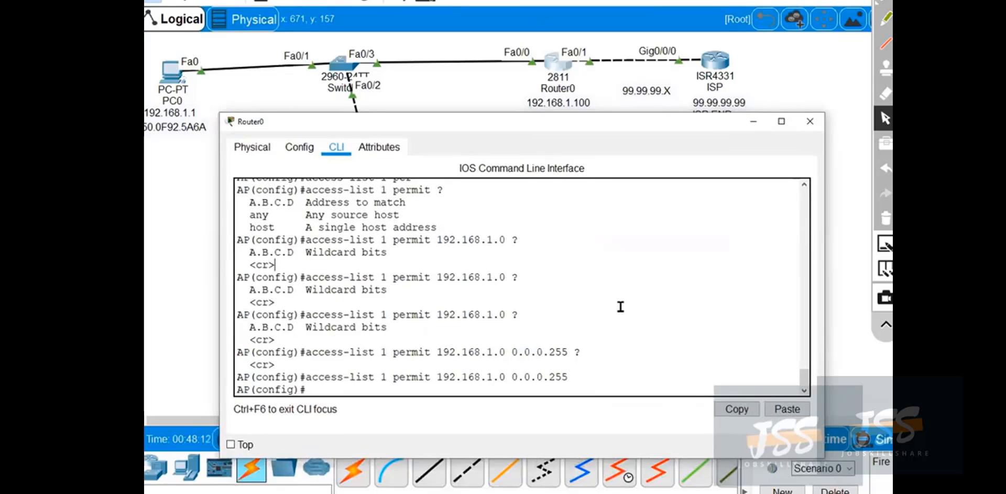
List the options of the ip command and highlight the nat entry.
text(?)
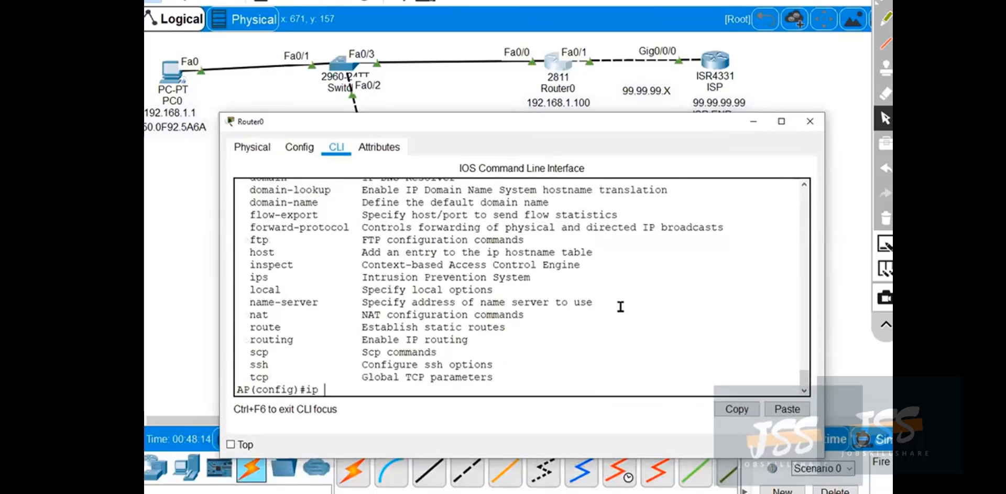
scroll(296, 317, up, 2)
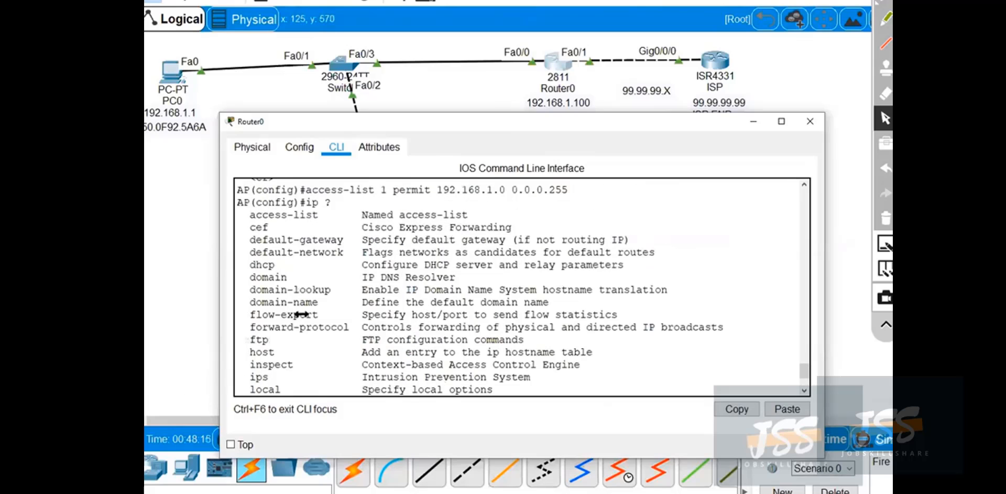
scroll(299, 309, down, 2)
drag(250, 315, 553, 315)
click(554, 315)
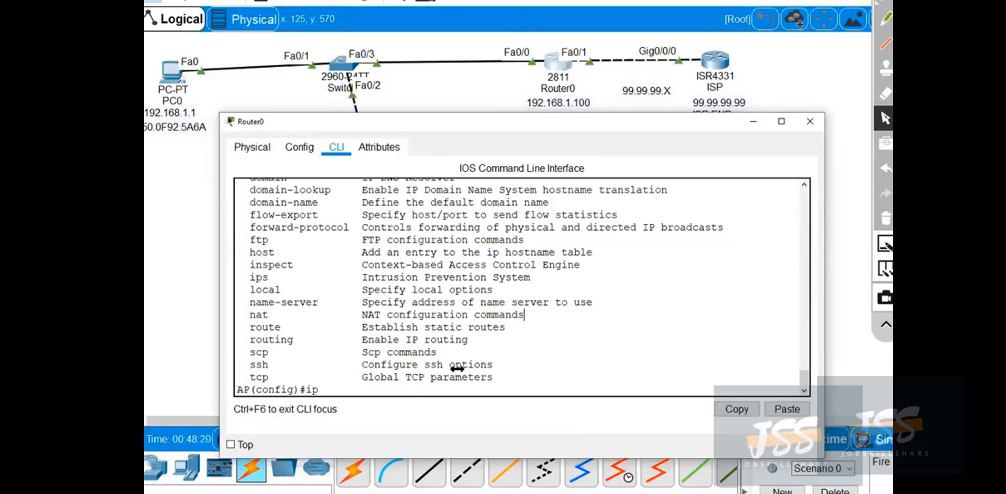
Build the command ip nat inside source, requesting the available options after each keyword.
text(?)
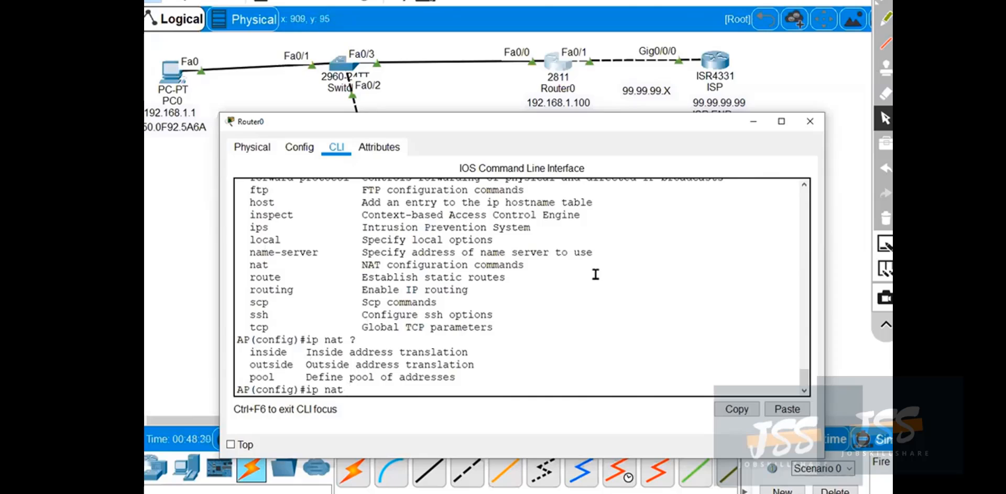
key(Tab)
text(?)
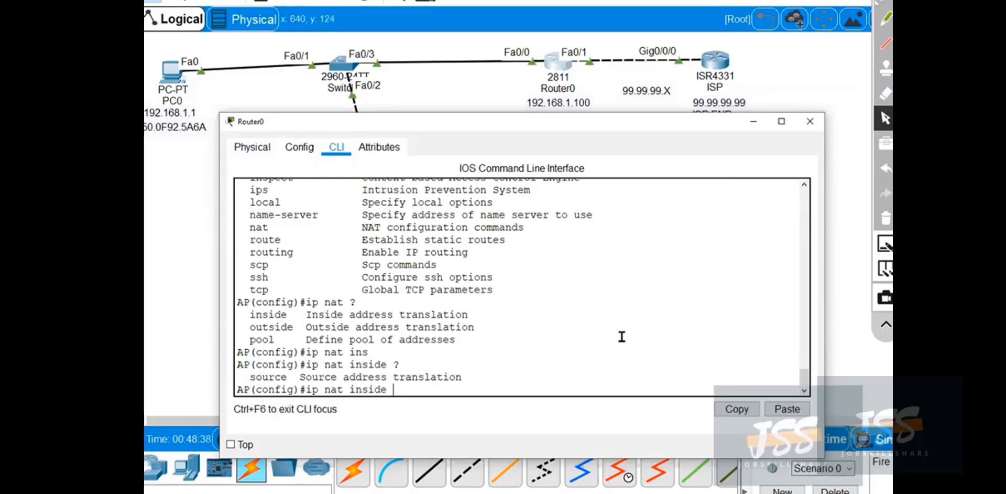
text(sou)
key(Tab)
text(?)
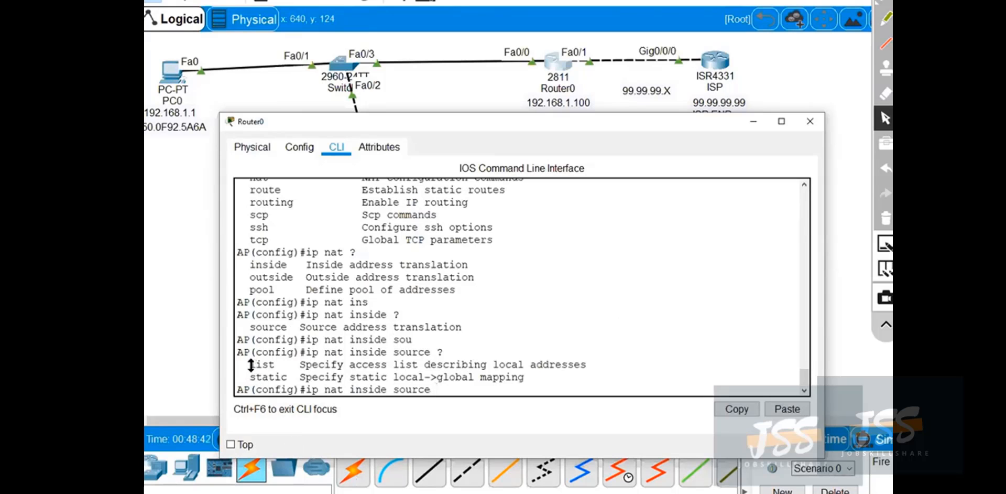
Highlight the list option's description and review the access-list 1 command in the earlier CLI output.
drag(250, 365, 603, 363)
scroll(472, 299, up, 5)
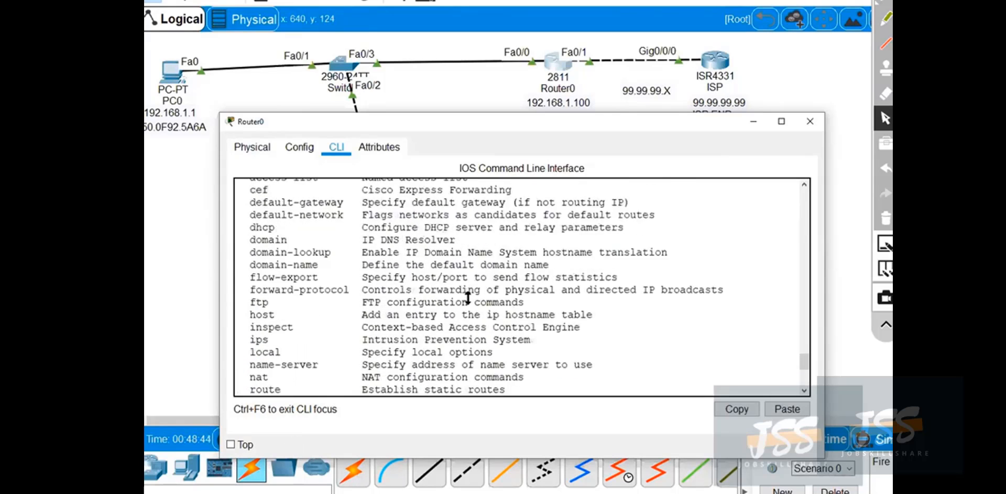
scroll(468, 298, up, 4)
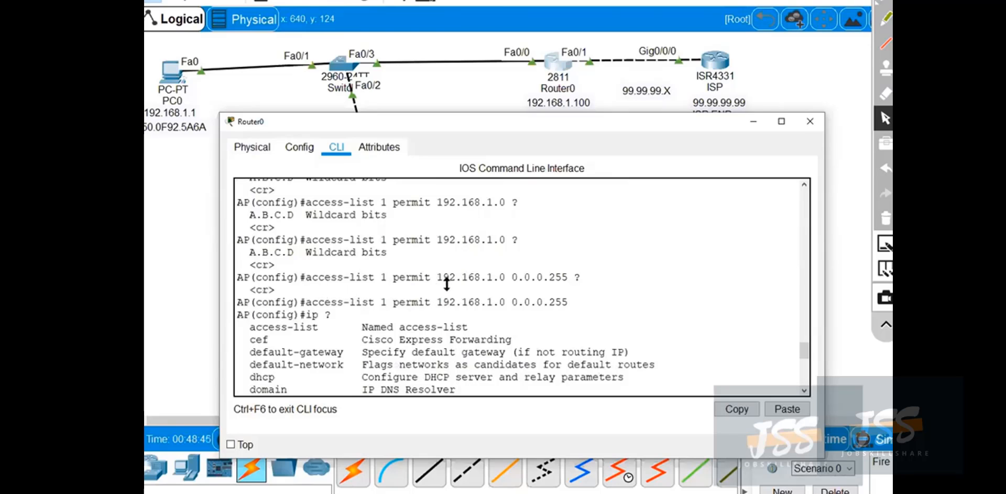
scroll(447, 284, down, 9)
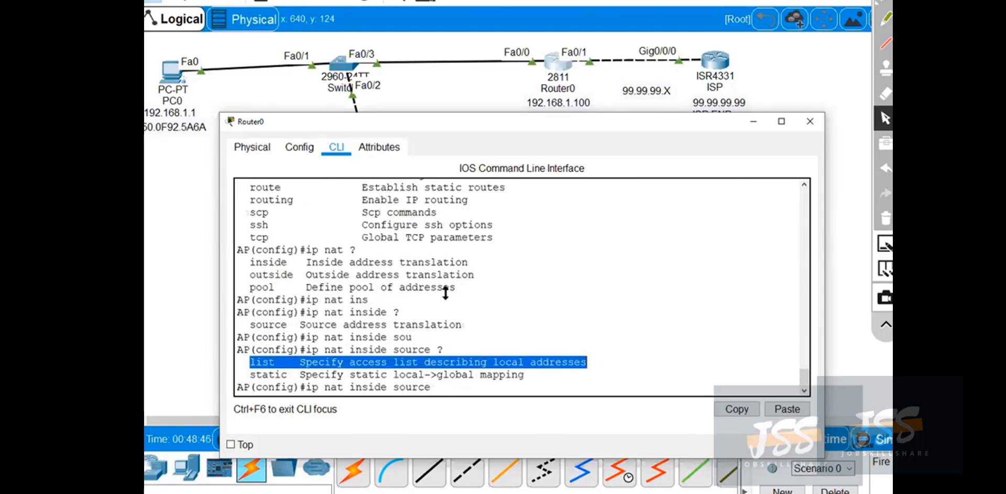
Extend the NAT command to ip nat inside source list 1 interface, requesting the available options after each keyword.
click(448, 388)
text(li)
key(Tab)
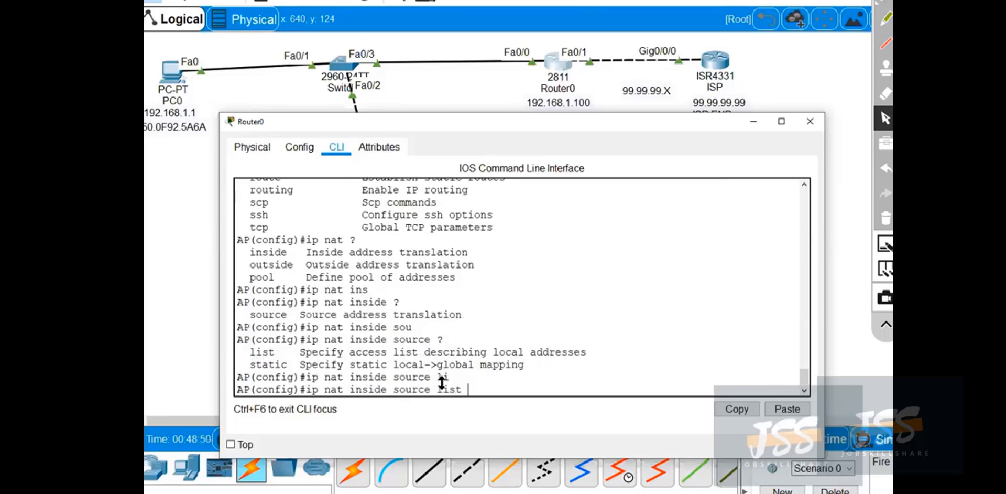
text(?)
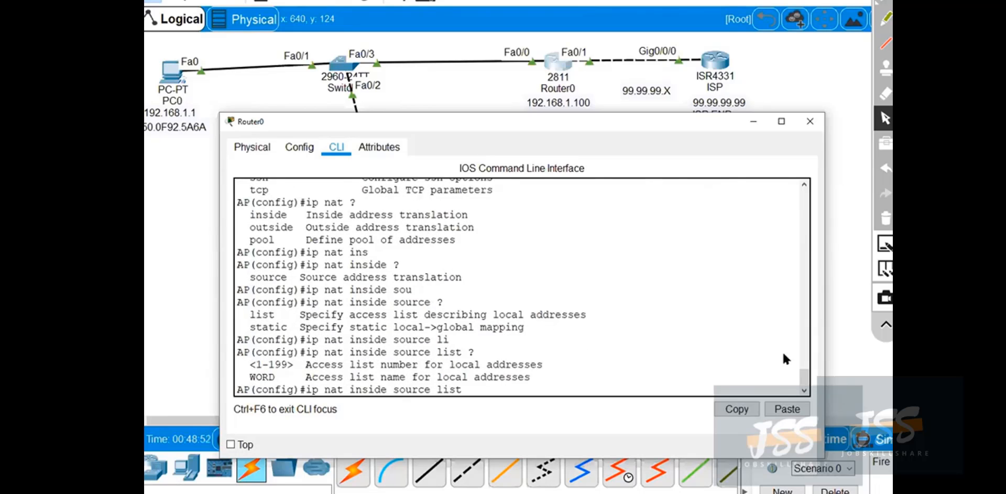
text(1 ?)
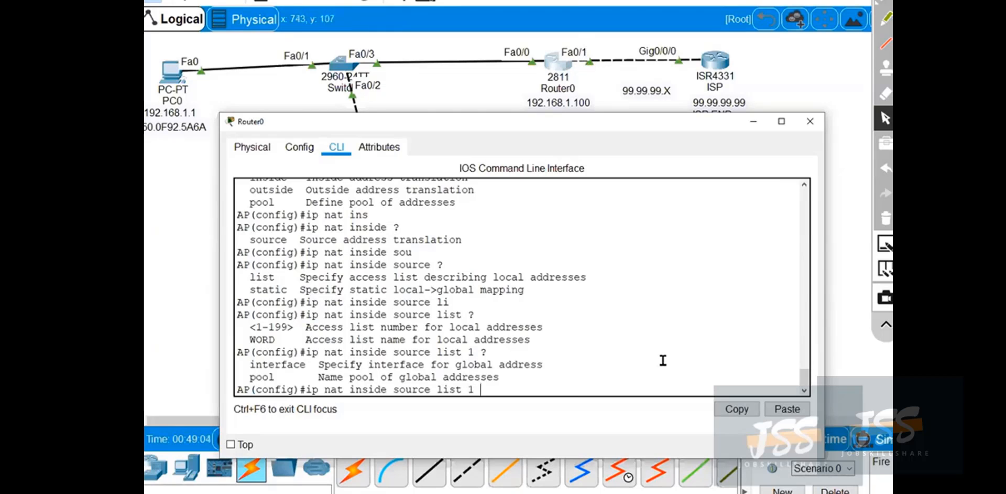
key(Tab)
text(?)
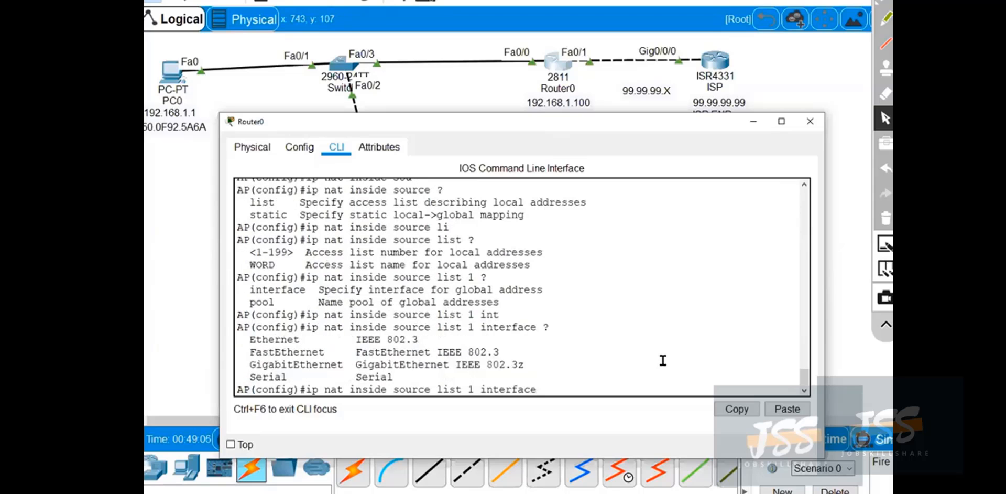
text(fa)
Complete the NAT command with fastEthernet 0/1 and the overload keyword, listing the options after the interface number.
key(Tab)
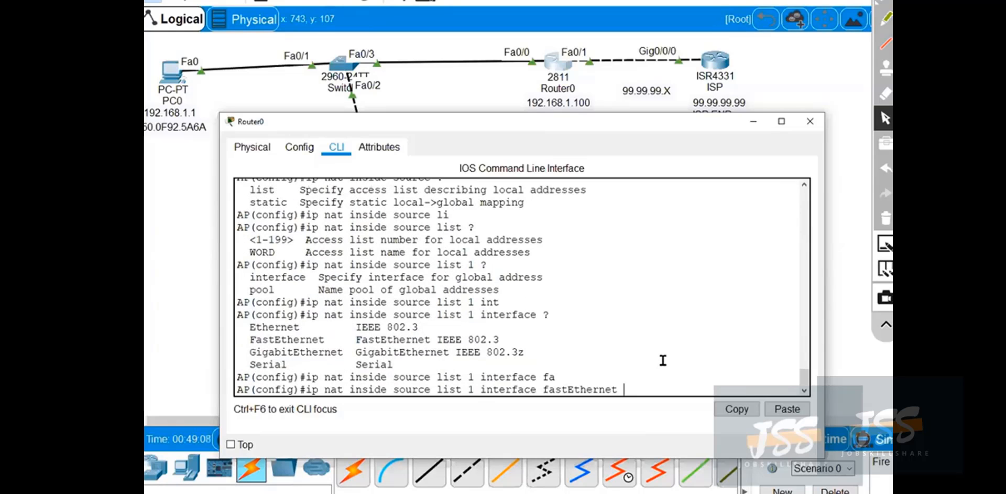
text(0/1 )
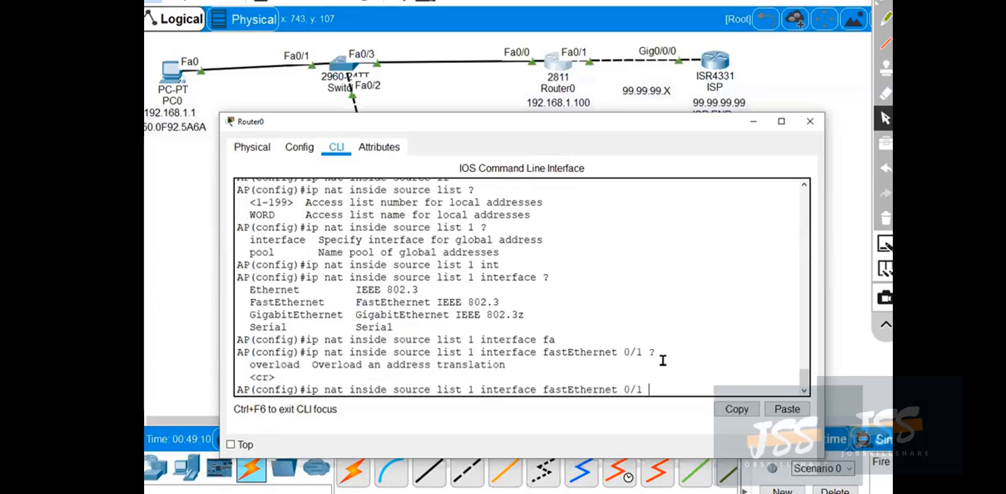
text(?over)
key(Tab)
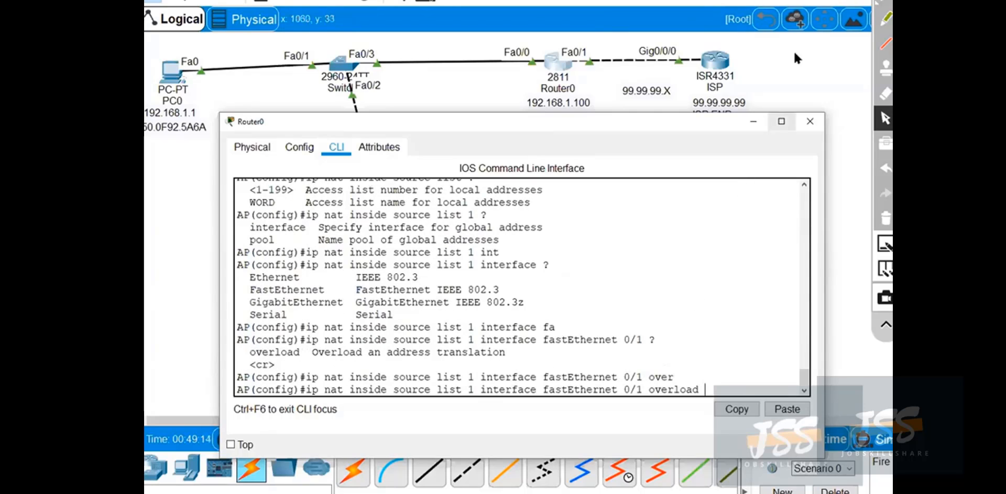
Circle the overload option in red pen, draw an arrow from it, and write the notes PAT and Port.
click(886, 2)
mouse_move(294, 331)
mouse_down()
mouse_move(246, 344)
mouse_move(316, 357)
mouse_move(310, 331)
mouse_up()
mouse_move(287, 360)
mouse_down()
mouse_move(559, 283)
mouse_move(597, 283)
mouse_move(620, 267)
mouse_move(634, 279)
mouse_move(594, 285)
mouse_move(635, 279)
mouse_up()
mouse_move(668, 234)
mouse_down()
mouse_move(671, 282)
mouse_move(673, 259)
mouse_move(710, 281)
mouse_move(694, 273)
mouse_move(740, 239)
mouse_up()
drag(729, 260, 744, 311)
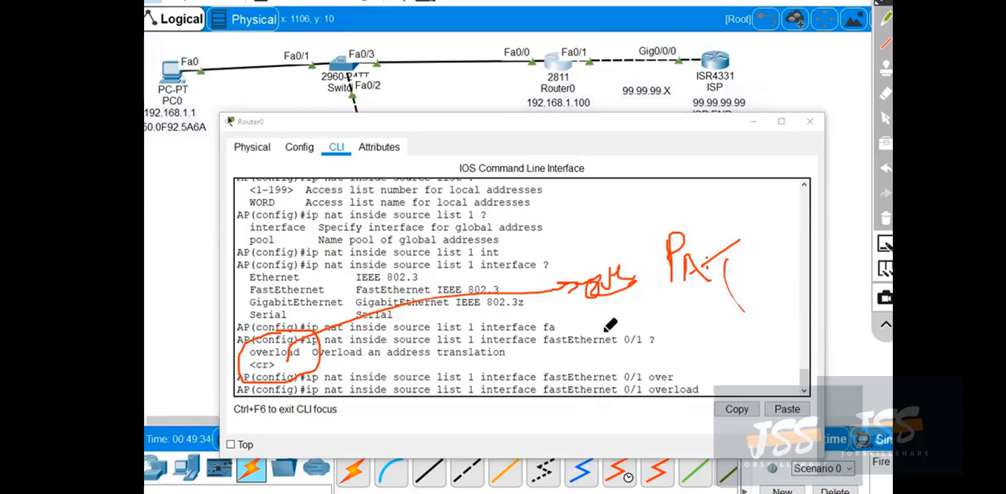
mouse_move(684, 313)
mouse_down()
mouse_move(722, 336)
mouse_move(730, 324)
mouse_move(674, 291)
mouse_move(753, 304)
mouse_up()
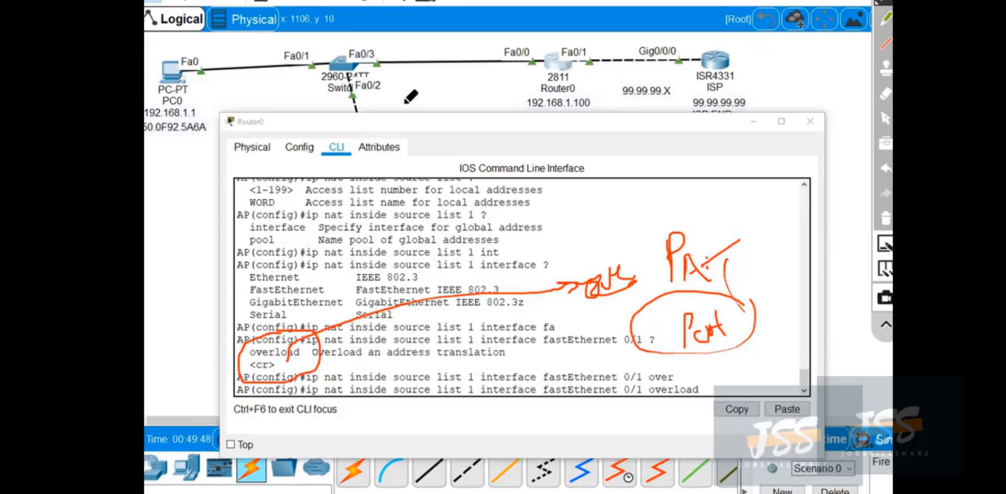
Sketch labelled boxes and connecting lines above the CLI output to illustrate port translation, and clear all the pen drawings.
mouse_move(572, 141)
mouse_down()
mouse_move(575, 197)
mouse_move(614, 165)
mouse_move(552, 193)
mouse_up()
mouse_move(577, 116)
mouse_down()
mouse_move(559, 131)
mouse_move(620, 112)
mouse_up()
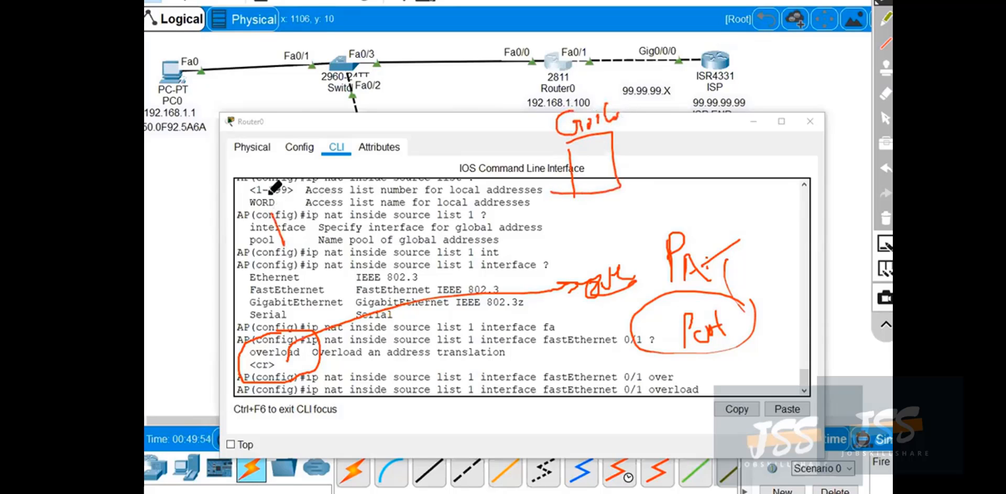
mouse_move(273, 185)
mouse_down()
mouse_move(306, 219)
mouse_move(649, 177)
mouse_up()
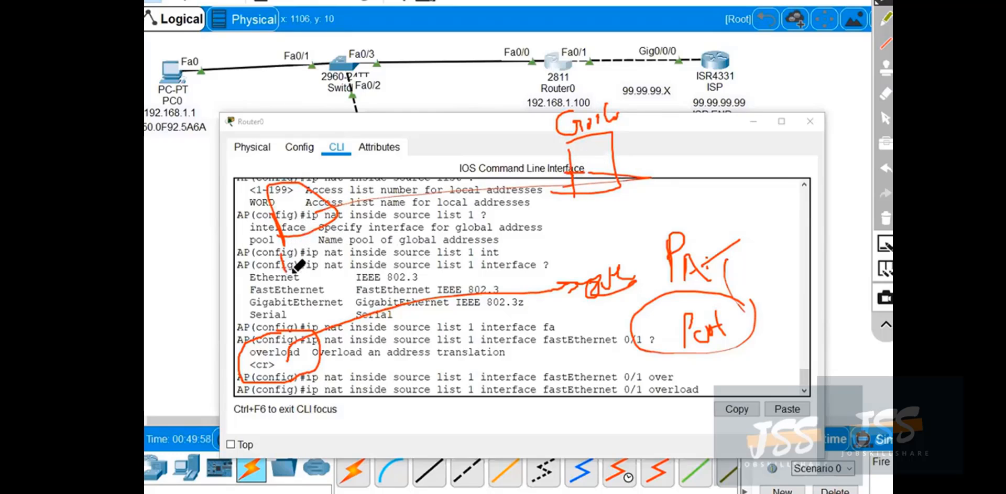
mouse_move(425, 230)
mouse_down()
mouse_move(434, 209)
mouse_move(443, 226)
mouse_move(446, 209)
mouse_move(455, 216)
mouse_up()
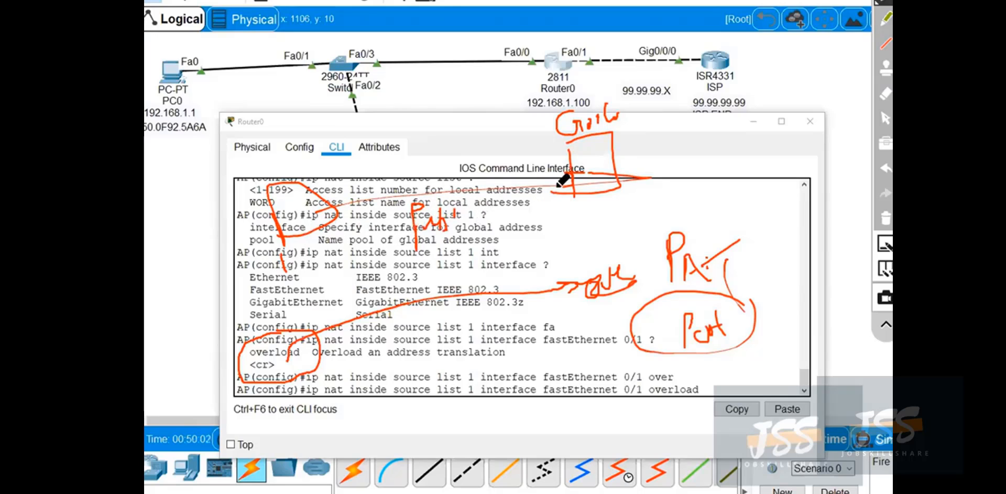
mouse_move(580, 156)
mouse_down()
mouse_move(580, 173)
mouse_move(590, 160)
mouse_move(608, 153)
mouse_move(607, 167)
mouse_move(633, 150)
mouse_move(708, 170)
mouse_move(641, 189)
mouse_up()
drag(656, 118, 633, 126)
mouse_move(668, 107)
mouse_down()
mouse_move(667, 128)
mouse_move(681, 118)
mouse_up()
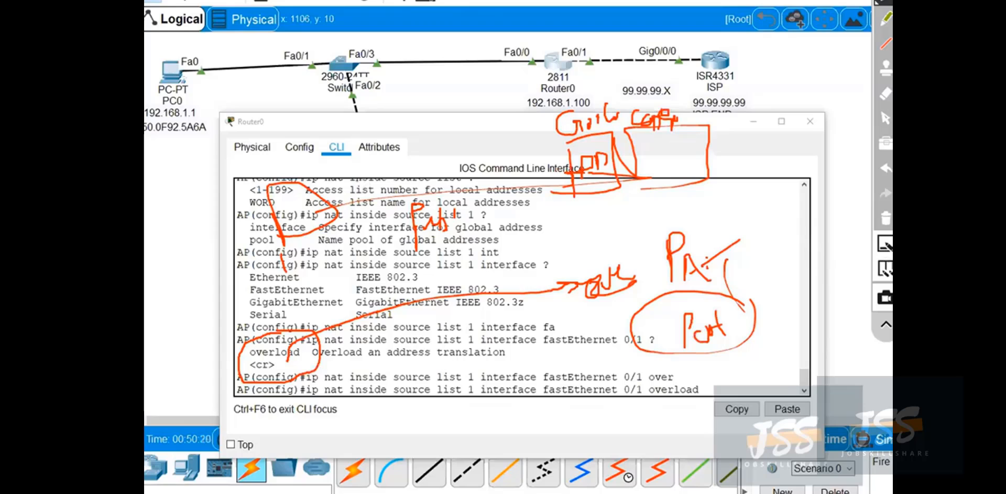
click(886, 217)
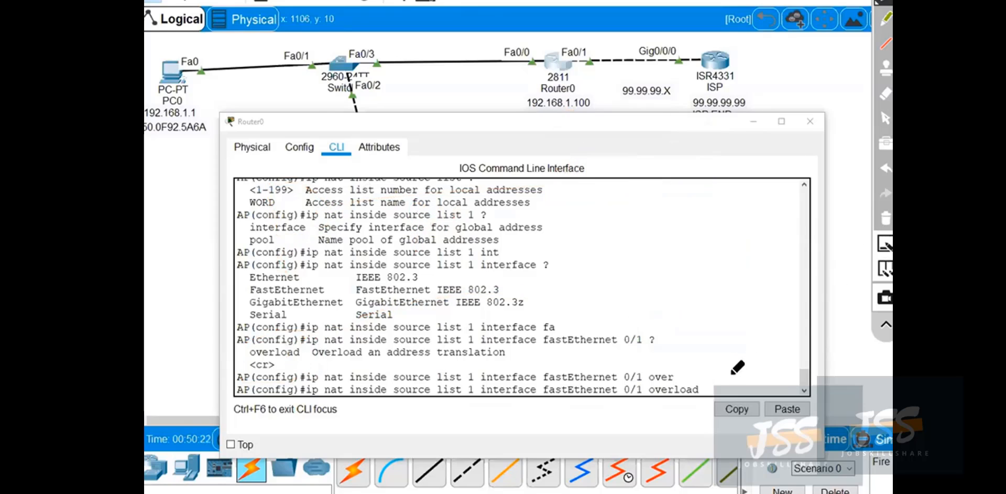
Outline the full NAT command, mark its source list 1, interface and overload parts in pen, and clear the markings.
mouse_move(709, 376)
mouse_down()
mouse_move(708, 393)
mouse_move(237, 385)
mouse_move(322, 399)
mouse_move(502, 398)
mouse_move(682, 393)
mouse_move(709, 378)
mouse_up()
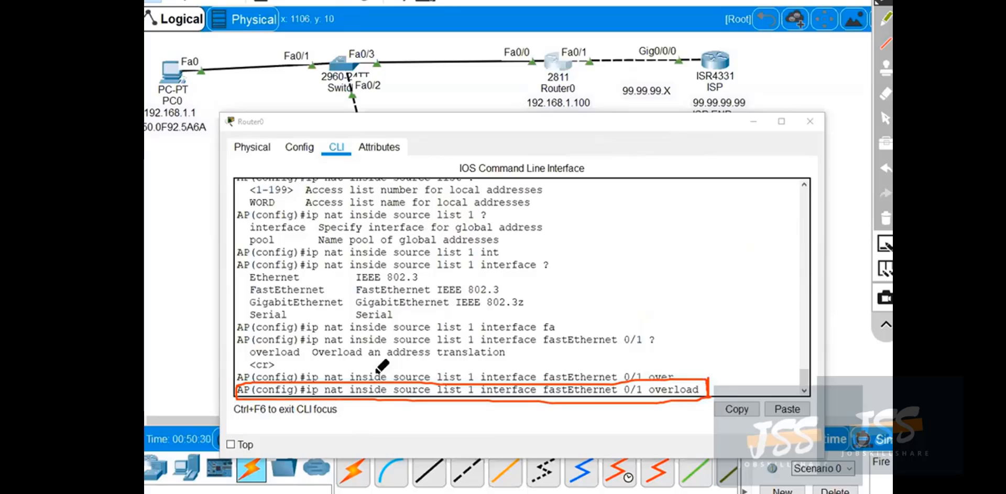
mouse_move(415, 383)
mouse_down()
mouse_move(388, 387)
mouse_move(461, 396)
mouse_move(477, 373)
mouse_move(440, 387)
mouse_move(466, 350)
mouse_move(447, 165)
mouse_move(435, 181)
mouse_move(434, 153)
mouse_move(443, 176)
mouse_move(483, 148)
mouse_move(501, 168)
mouse_up()
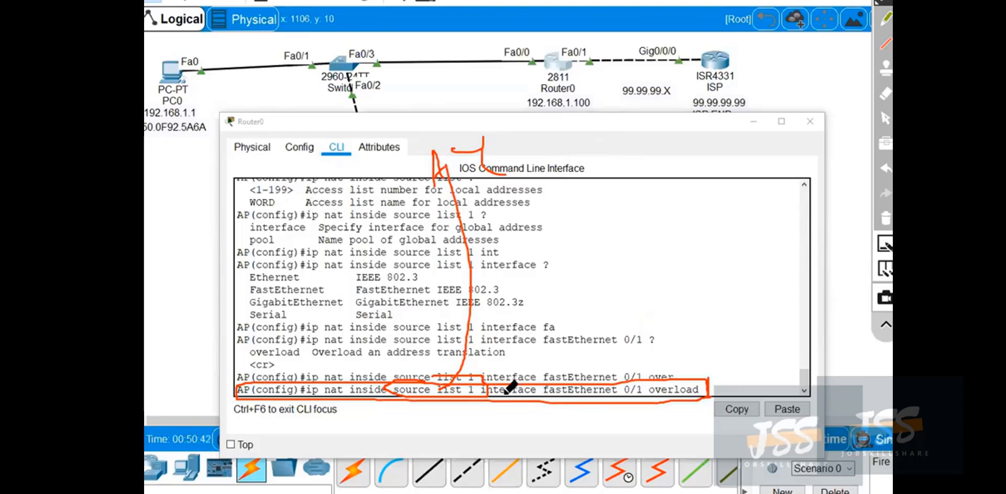
mouse_move(626, 379)
mouse_down()
mouse_move(605, 402)
mouse_move(629, 382)
mouse_up()
mouse_move(694, 374)
mouse_down()
mouse_move(647, 393)
mouse_move(708, 395)
mouse_move(666, 370)
mouse_up()
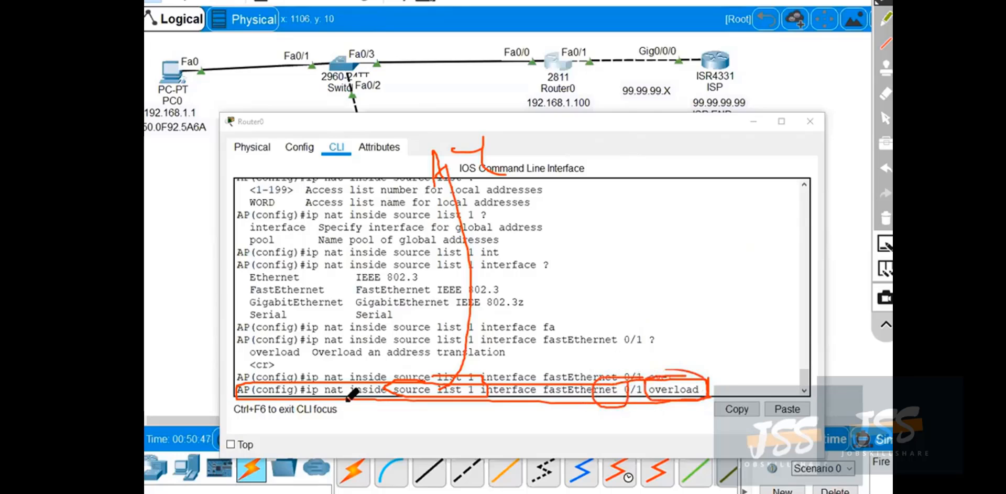
click(887, 218)
click(885, 118)
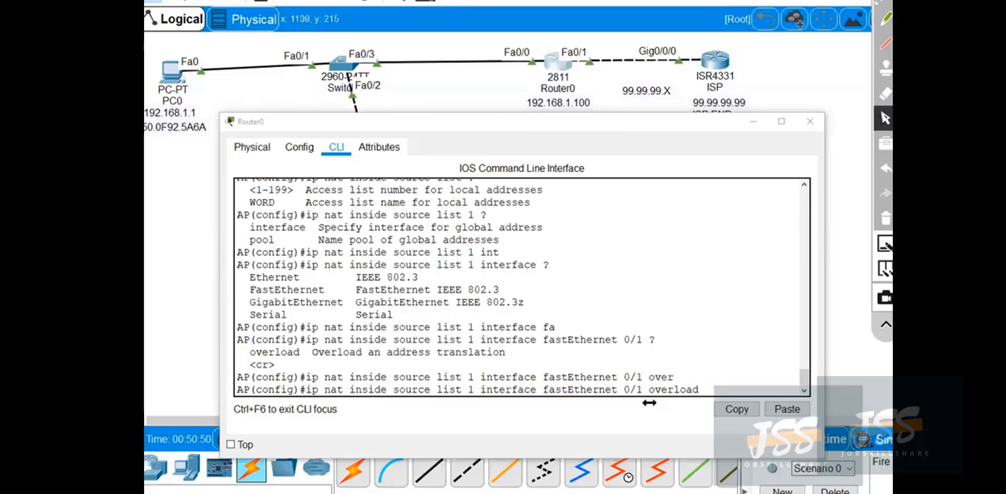
Submit the NAT overload command and save the router configuration with wr from privileged mode.
click(712, 355)
key(Return)
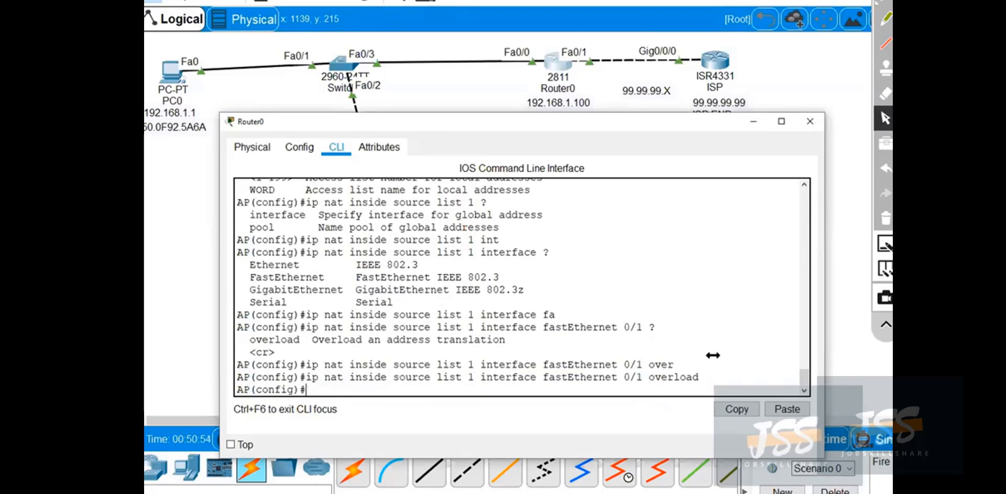
key(ctrl+z)
key(Return)
text(wr)
key(Return)
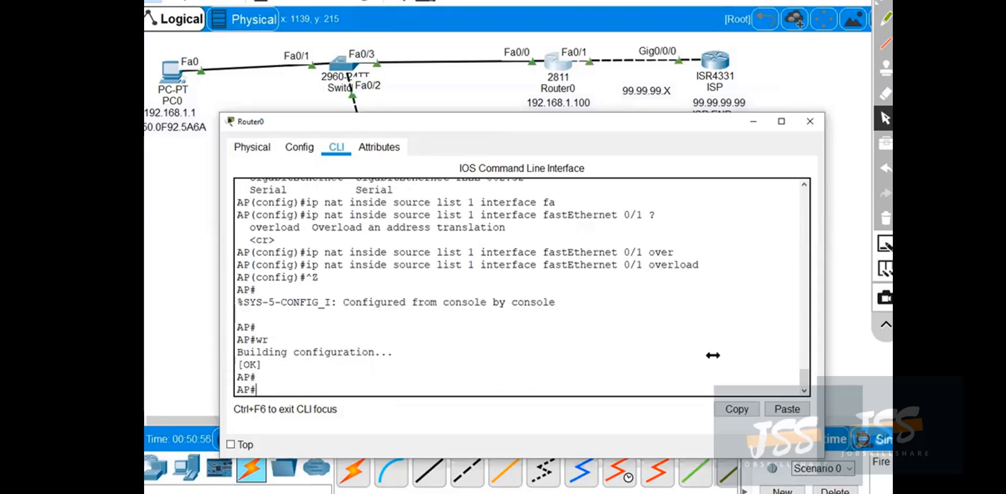
key(Return)
key(Return)
key(Return)
key(Return)
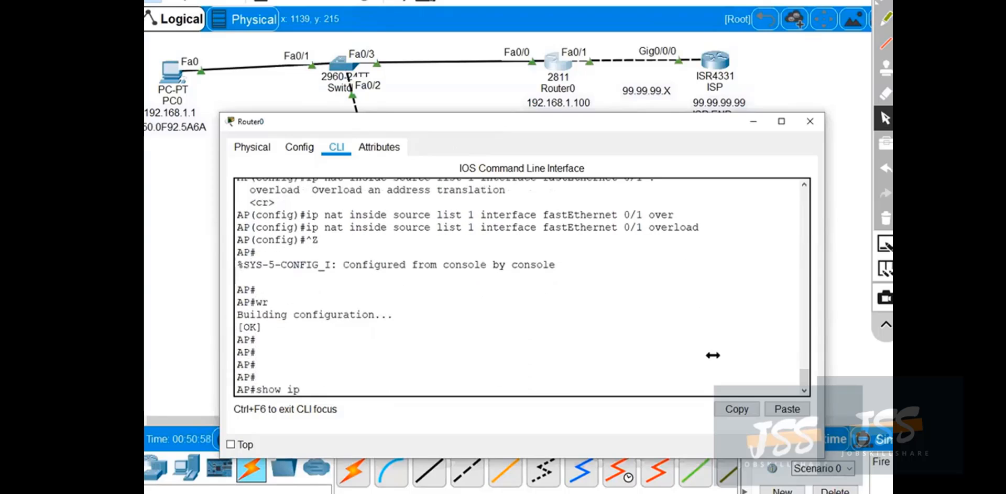
Check Router0's NAT table with show ip nat translations.
text(show ip nat tr)
key(Tab)
key(Return)
key(Return)
key(Return)
key(Return)
key(Return)
key(Return)
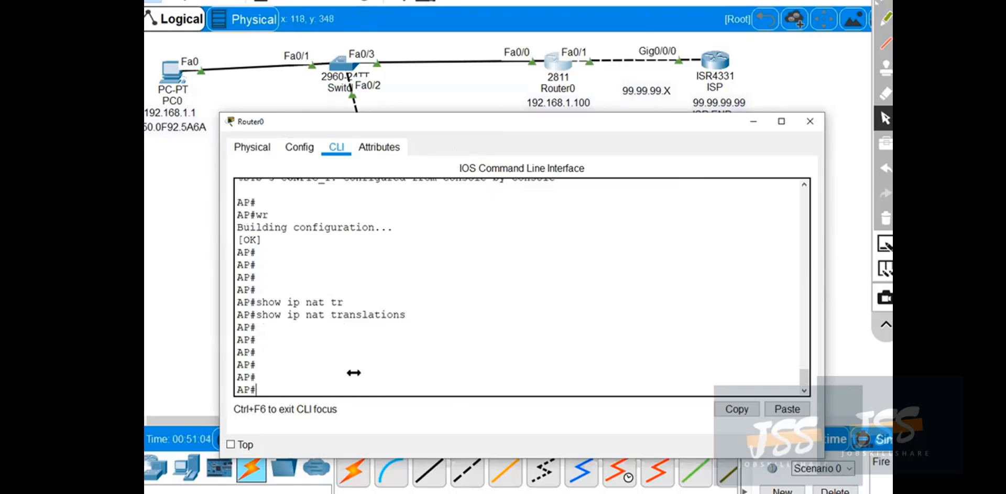
Ping 99.99.99.99 again from PC1's Command Prompt.
click(754, 120)
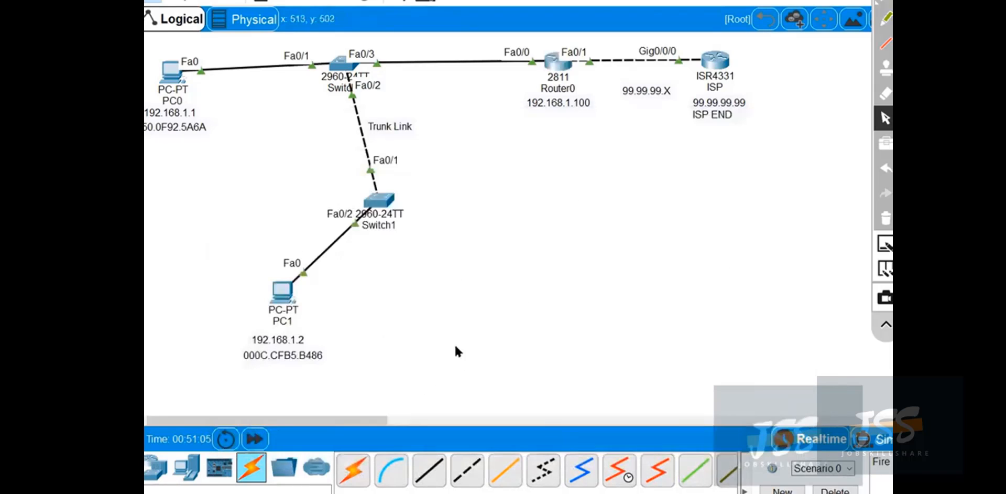
click(282, 291)
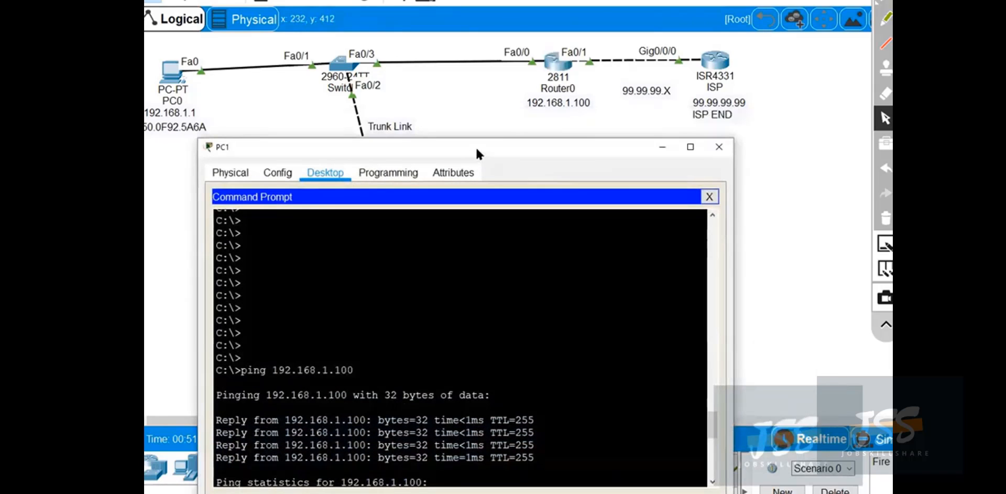
drag(481, 150, 617, 134)
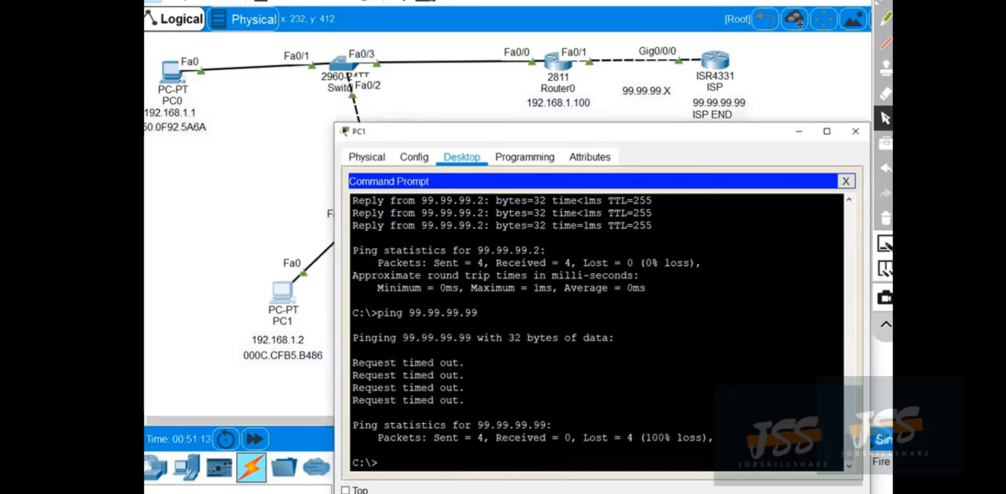
key(Up)
key(Return)
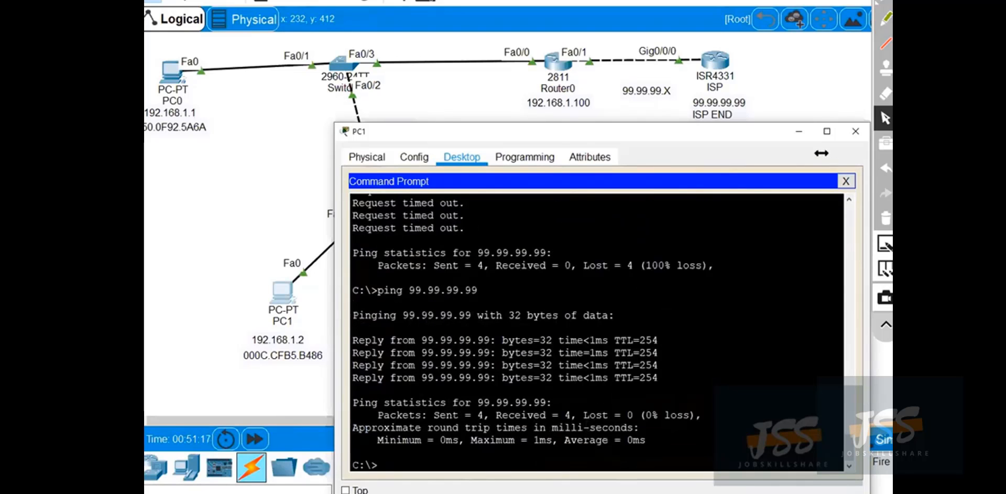
Return to Router0's CLI and rerun show ip nat translations.
click(799, 135)
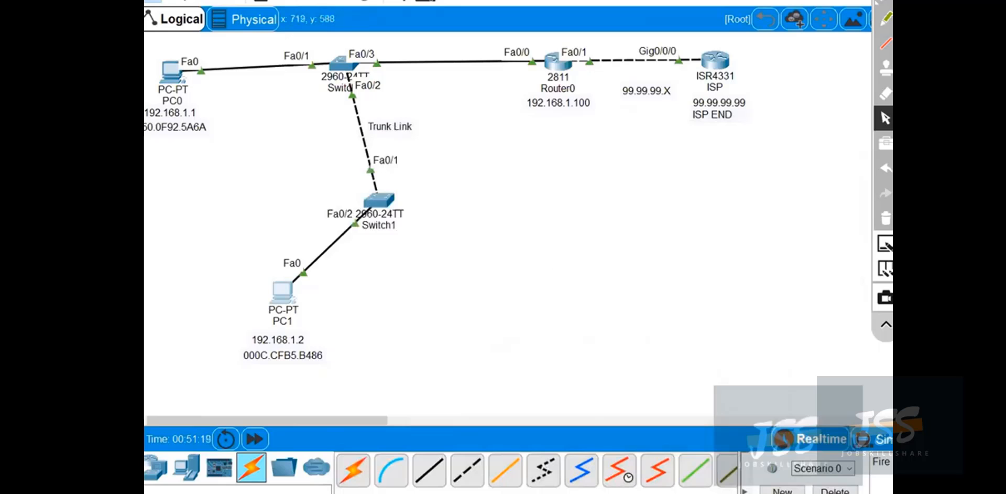
click(640, 450)
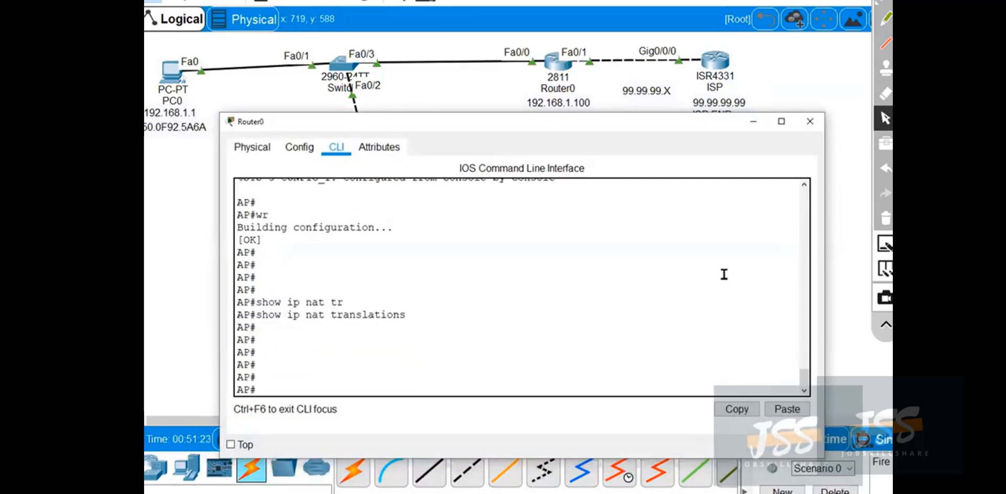
key(Up)
key(Return)
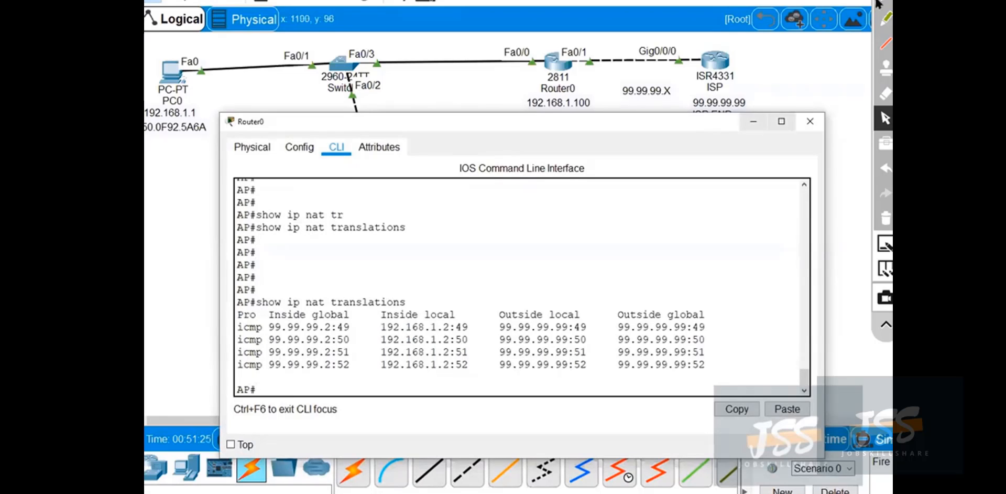
Annotate the translation table in red pen: circle the Pro column, box Inside local and Outside local, and write ICM and 1.2.
click(884, 2)
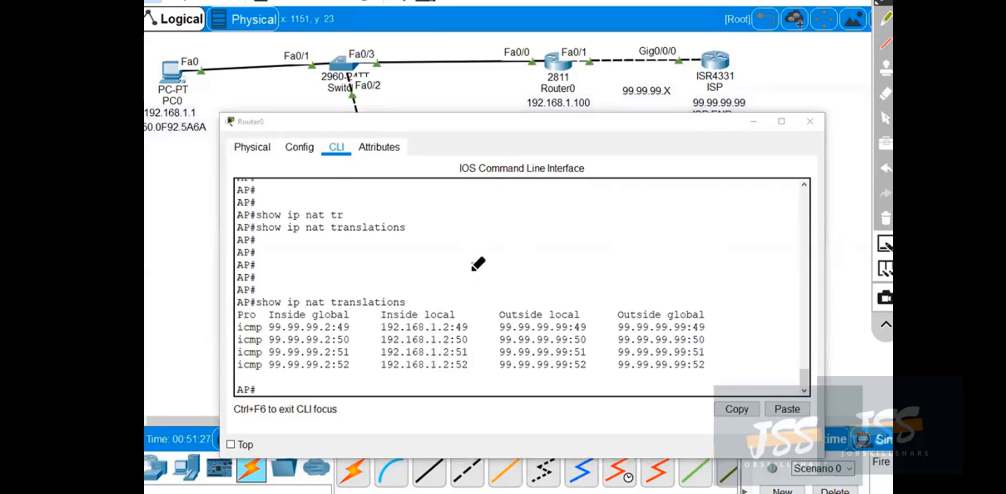
mouse_move(472, 262)
mouse_down()
mouse_move(472, 281)
mouse_move(495, 279)
mouse_move(504, 254)
mouse_move(517, 268)
mouse_up()
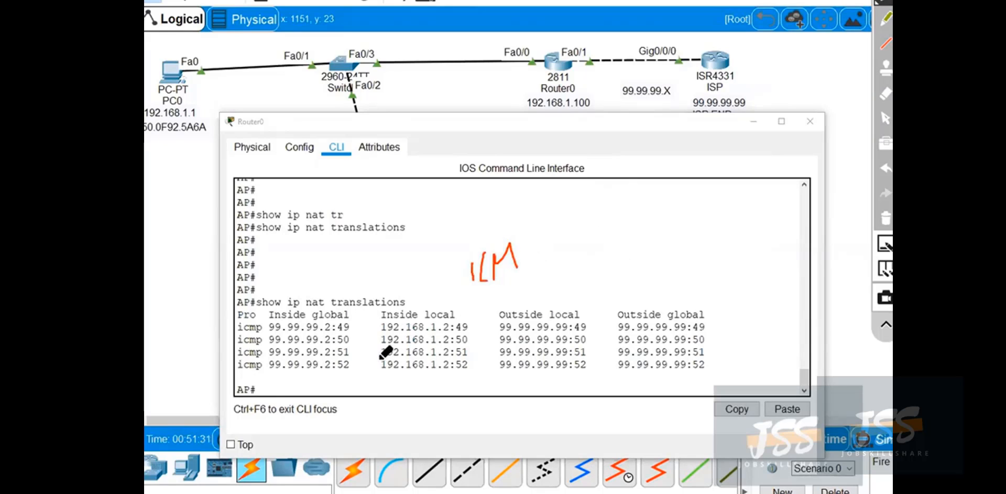
mouse_move(265, 313)
mouse_down()
mouse_move(238, 303)
mouse_move(234, 355)
mouse_move(258, 373)
mouse_move(265, 313)
mouse_up()
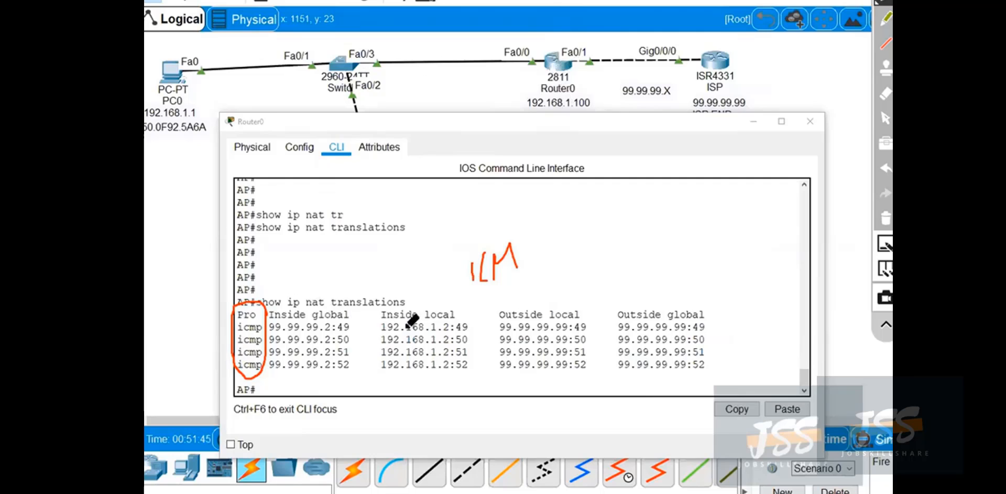
mouse_move(440, 300)
mouse_down()
mouse_move(378, 298)
mouse_move(376, 369)
mouse_move(450, 369)
mouse_move(449, 300)
mouse_up()
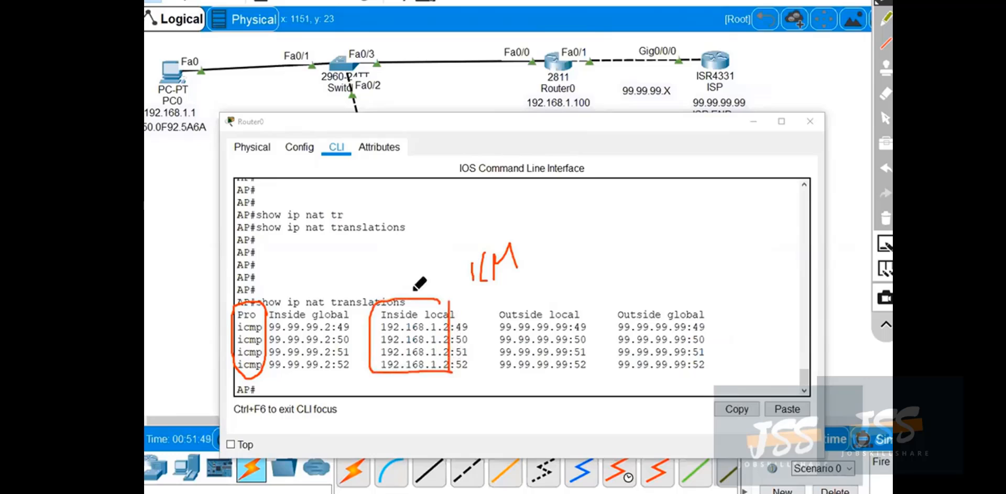
mouse_move(158, 381)
mouse_down()
mouse_move(162, 397)
mouse_move(187, 390)
mouse_up()
click(164, 384)
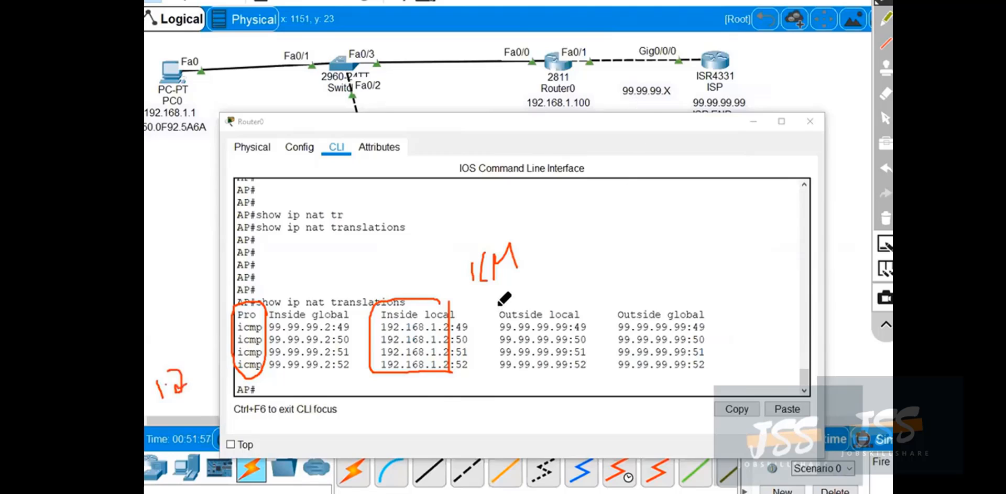
mouse_move(497, 307)
mouse_down()
mouse_move(499, 370)
mouse_move(574, 371)
mouse_move(590, 351)
mouse_move(590, 303)
mouse_move(508, 295)
mouse_up()
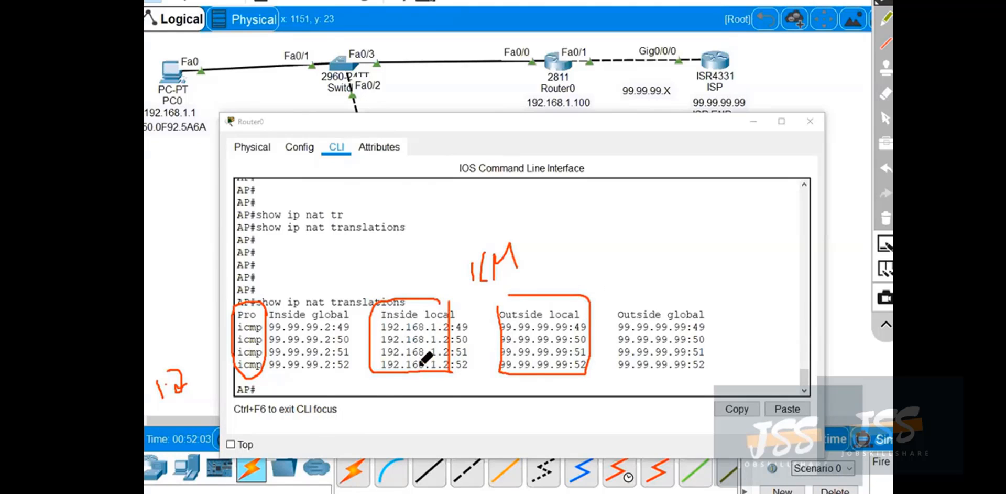
Circle the port numbers in the Inside local column, erase all red annotations and minimize the Router0 window.
mouse_move(466, 332)
mouse_down()
mouse_move(478, 340)
mouse_move(461, 330)
mouse_move(470, 331)
mouse_move(461, 348)
mouse_move(475, 359)
mouse_move(449, 348)
mouse_up()
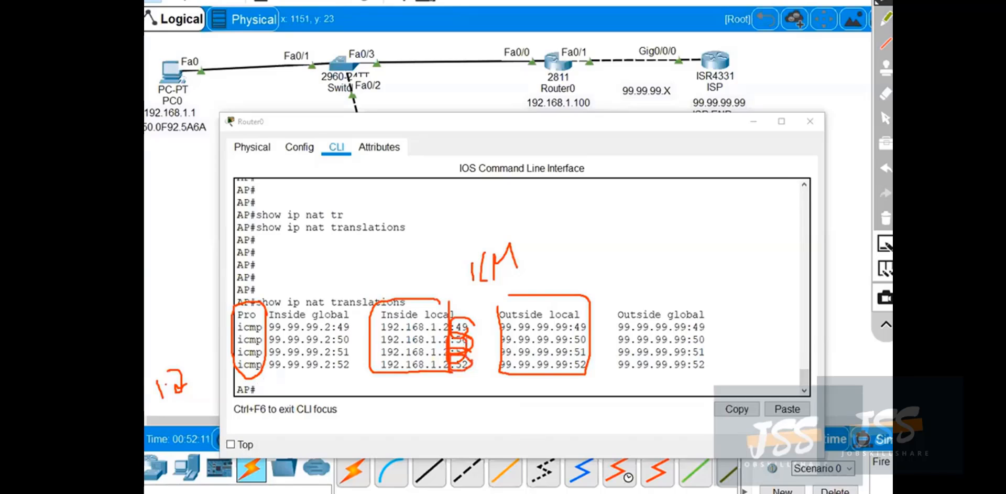
click(886, 218)
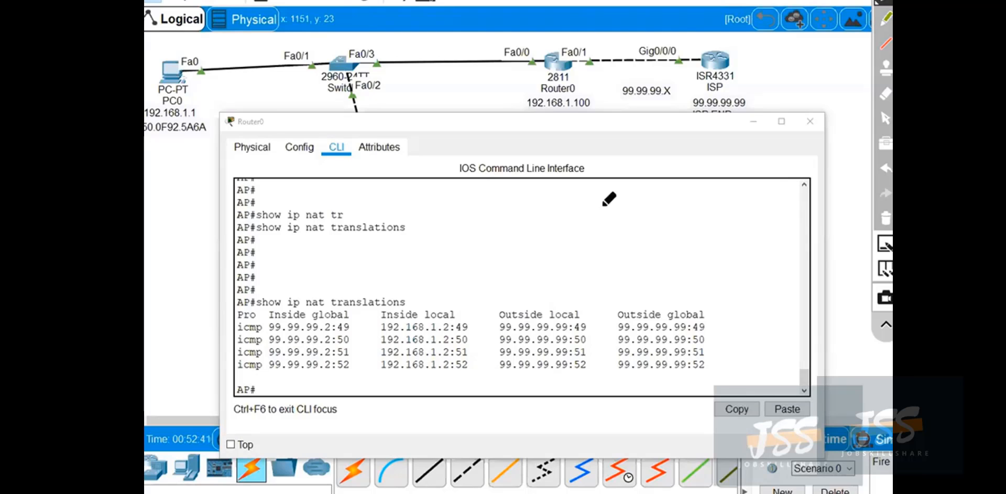
click(884, 118)
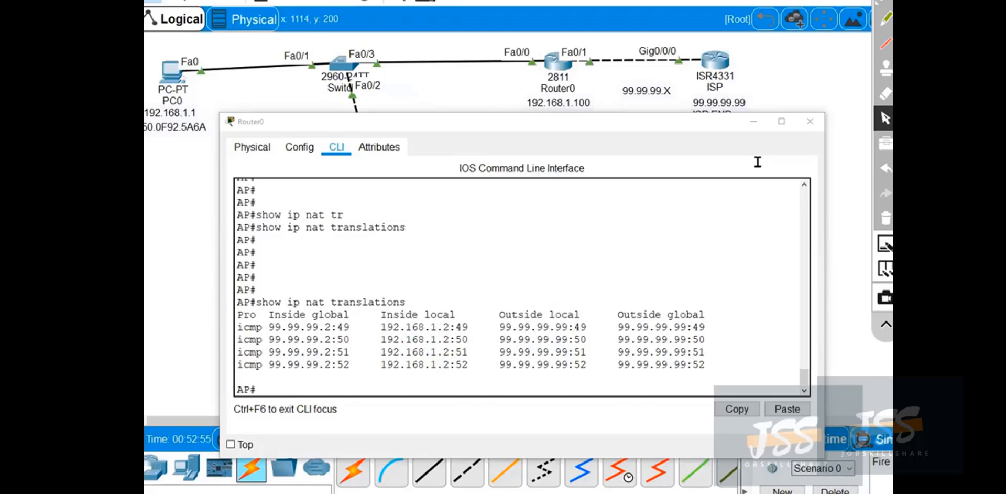
click(752, 124)
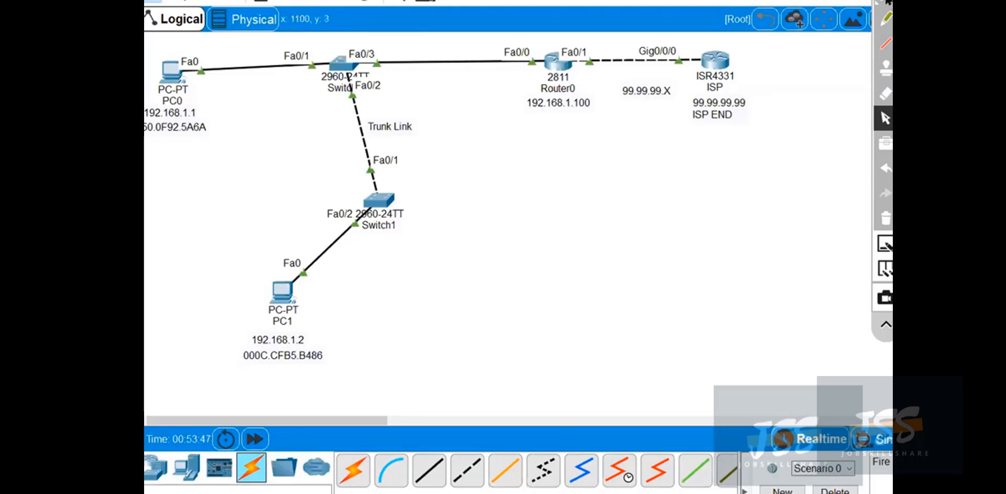
Mark off the LAN side of Router0 with a red curve and write a crossed-out Rout beside Switch1.
click(886, 2)
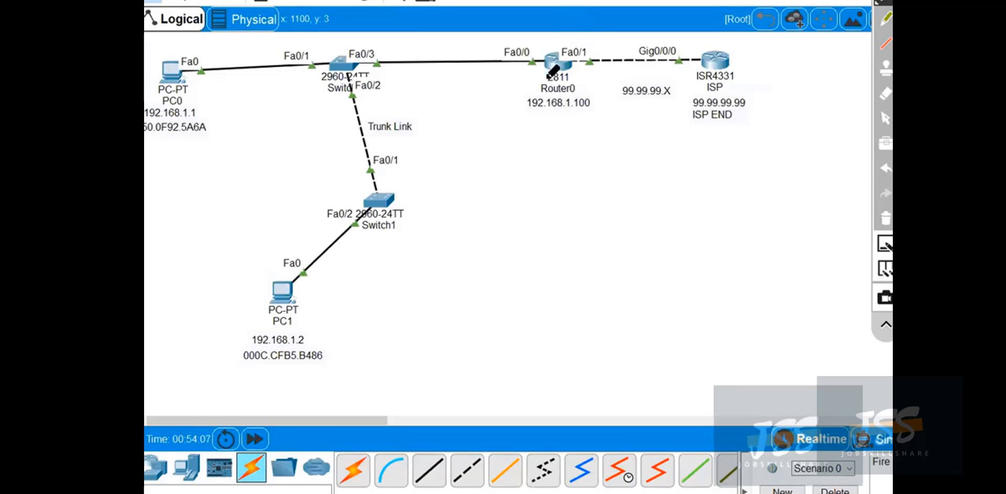
mouse_move(446, 11)
mouse_down()
mouse_move(524, 35)
mouse_move(530, 265)
mouse_up()
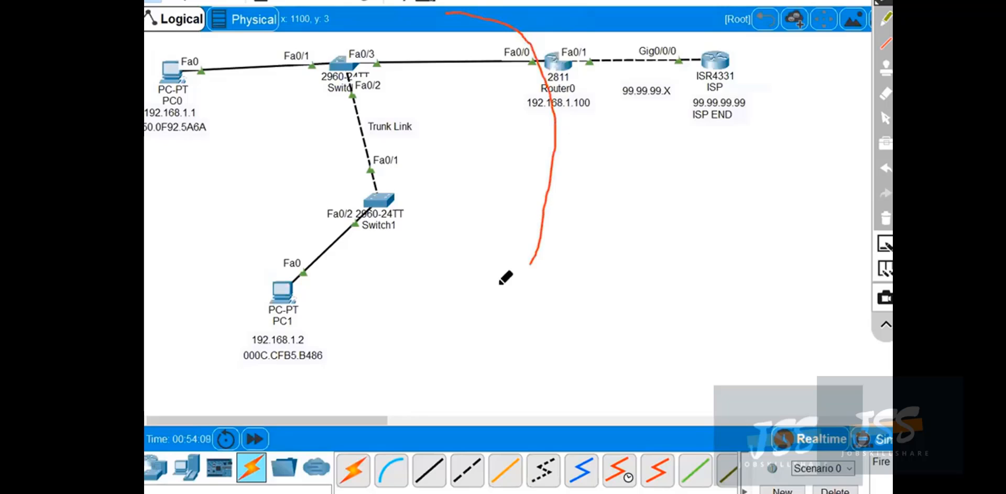
drag(405, 251, 462, 254)
drag(440, 232, 420, 283)
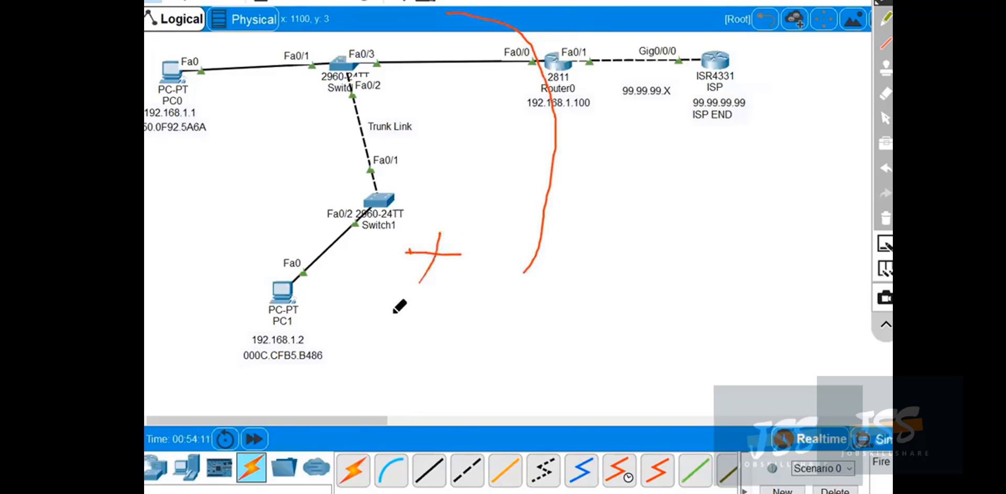
mouse_move(360, 298)
mouse_down()
mouse_move(406, 270)
mouse_move(423, 281)
mouse_up()
Mark off Router0's ISP side with a curve, write Routing and AM, circle the ISP END address label, and erase the drawings.
mouse_move(591, 10)
mouse_down()
mouse_move(566, 49)
mouse_move(579, 170)
mouse_move(620, 212)
mouse_move(665, 149)
mouse_move(689, 200)
mouse_move(697, 180)
mouse_move(708, 185)
mouse_move(737, 157)
mouse_move(744, 168)
mouse_move(765, 155)
mouse_move(774, 173)
mouse_up()
click(744, 152)
drag(768, 212, 762, 218)
mouse_move(682, 249)
mouse_down()
mouse_move(693, 231)
mouse_move(691, 260)
mouse_up()
mouse_move(699, 246)
mouse_down()
mouse_move(699, 265)
mouse_move(706, 240)
mouse_move(723, 254)
mouse_up()
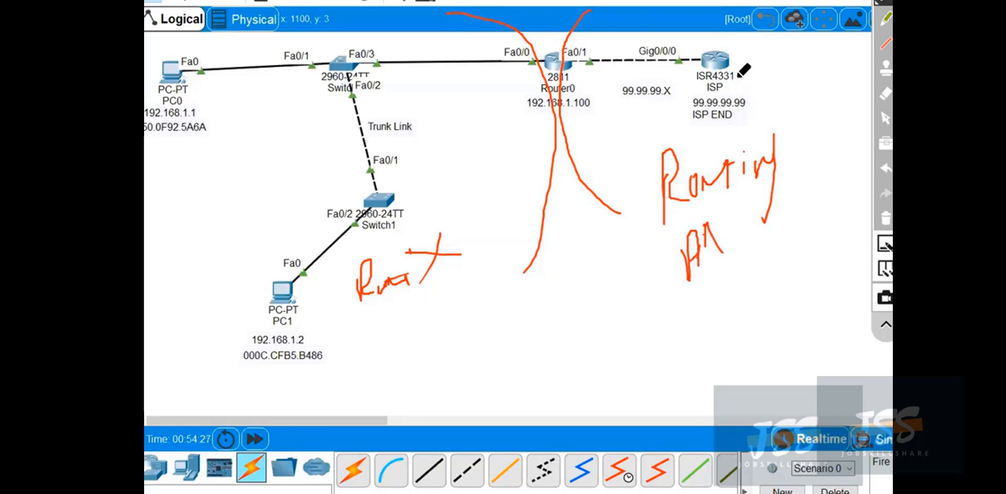
mouse_move(749, 90)
mouse_down()
mouse_move(682, 105)
mouse_move(736, 134)
mouse_move(751, 94)
mouse_up()
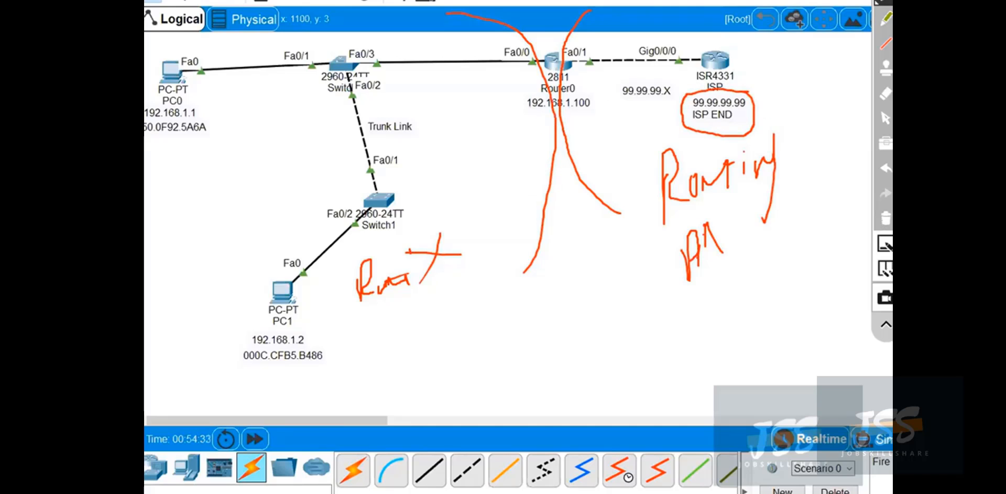
click(887, 218)
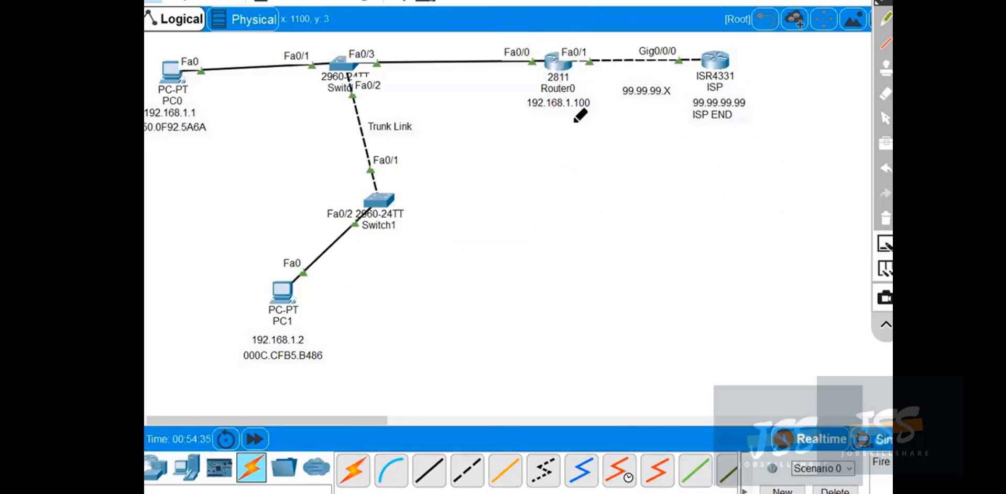
Box Router0's 192.168.1.100 label, trace a line to the ISP and bracket its address label, and clear the markings.
mouse_move(529, 125)
mouse_down()
mouse_move(597, 119)
mouse_move(553, 90)
mouse_move(524, 117)
mouse_move(533, 130)
mouse_move(601, 38)
mouse_move(710, 46)
mouse_up()
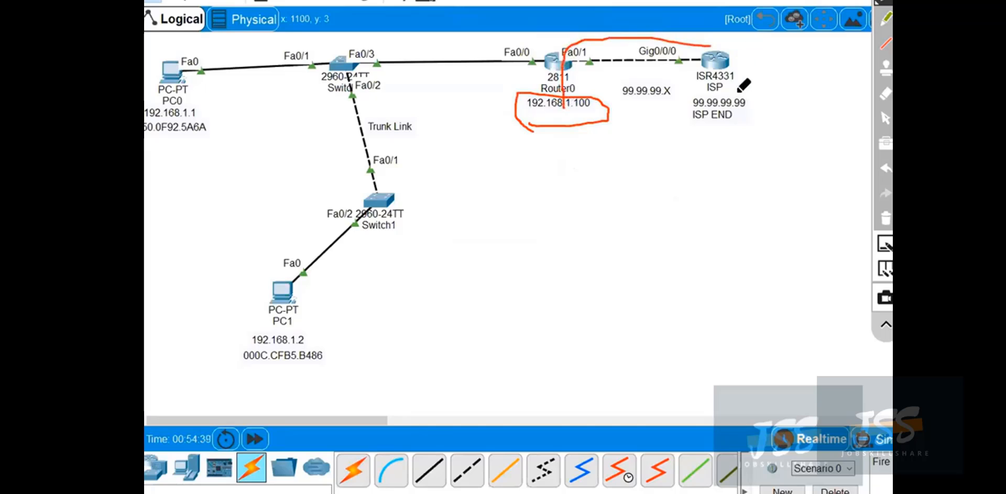
mouse_move(738, 92)
mouse_down()
mouse_move(690, 111)
mouse_move(755, 118)
mouse_up()
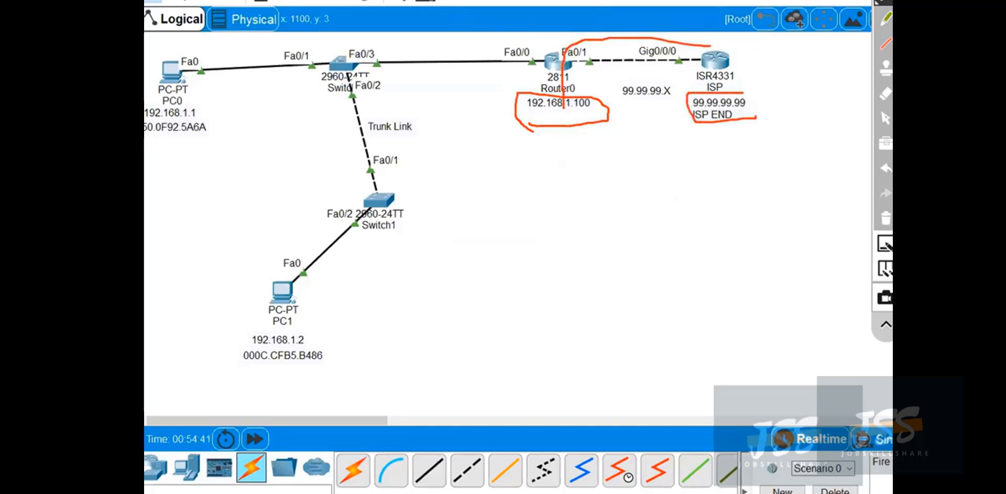
click(887, 219)
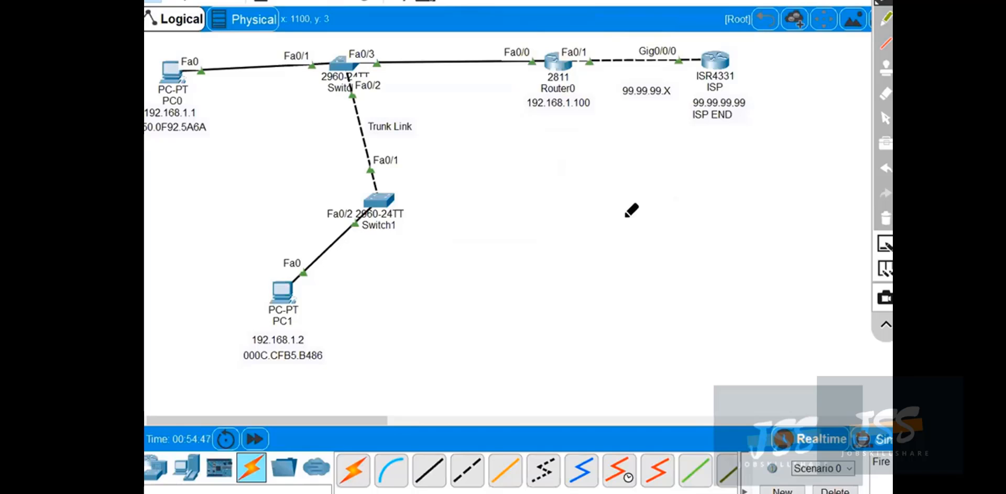
click(885, 118)
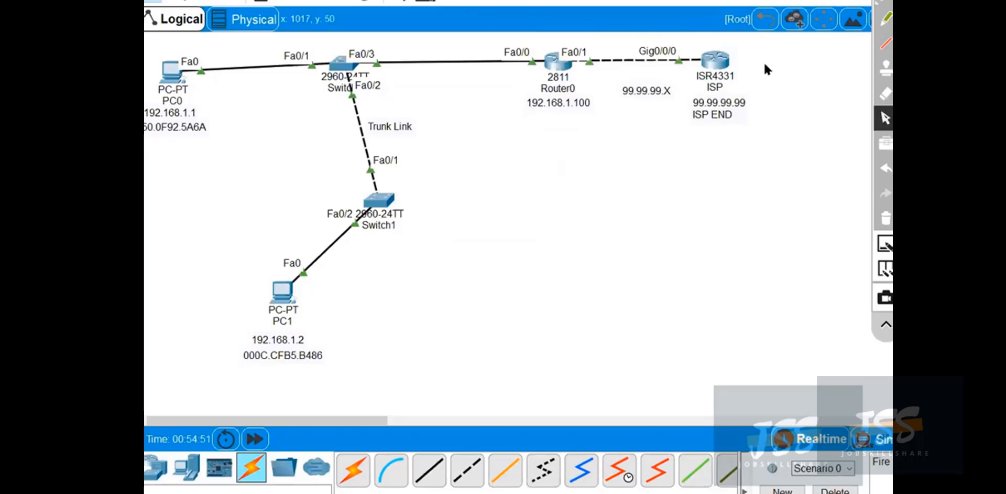
Open and close the ISP router's CLI, and display Router0's routing table with show ip route.
click(718, 61)
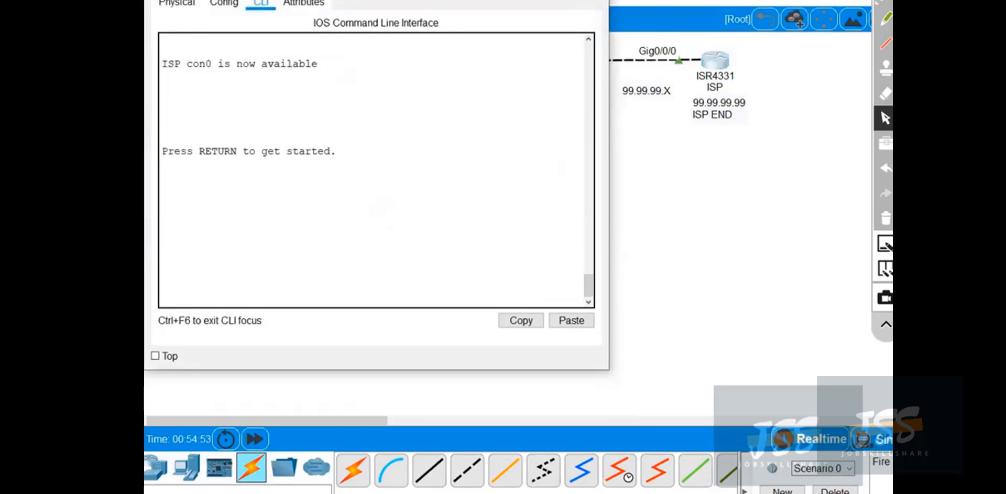
click(595, 1)
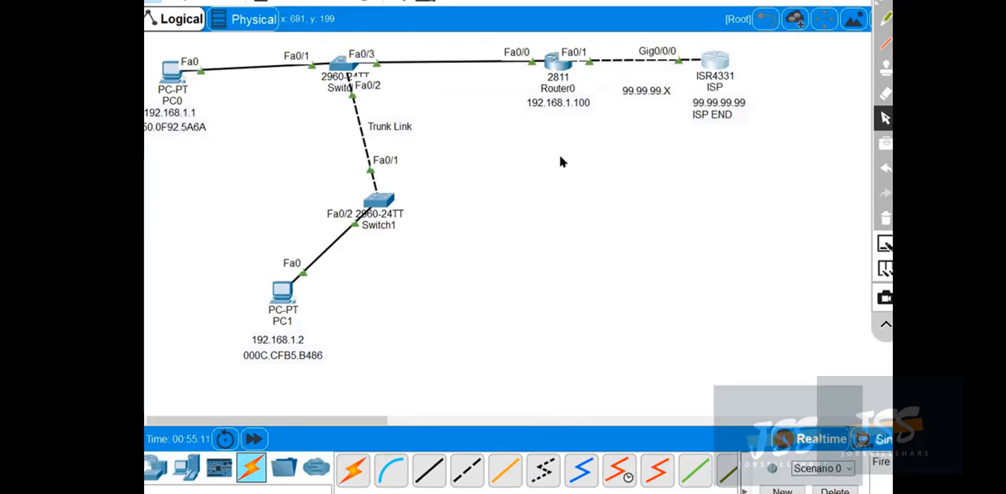
click(556, 61)
drag(557, 139, 544, 125)
key(Return)
key(Return)
key(Return)
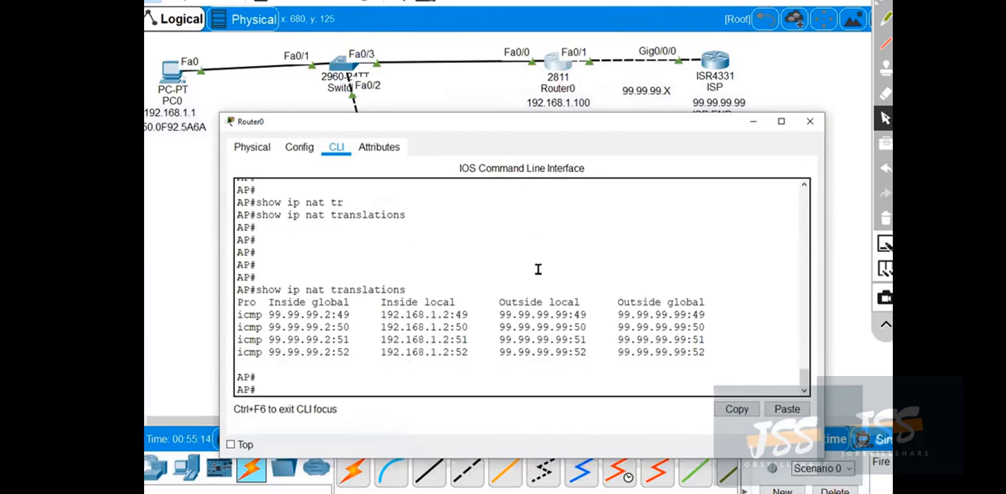
text(show ip route)
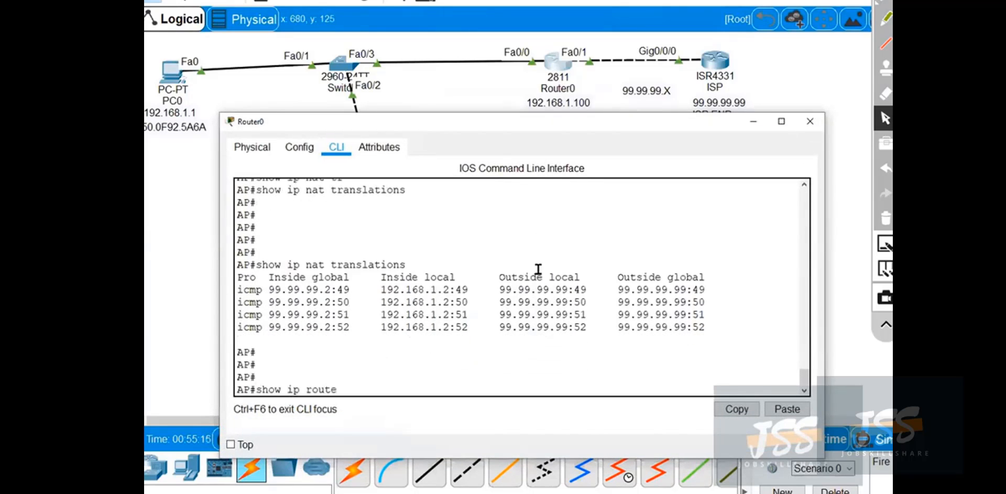
key(Return)
Box the S* default route via 99.99.99.99, label it static with a red arrow and handwriting, and erase the annotations.
click(885, 1)
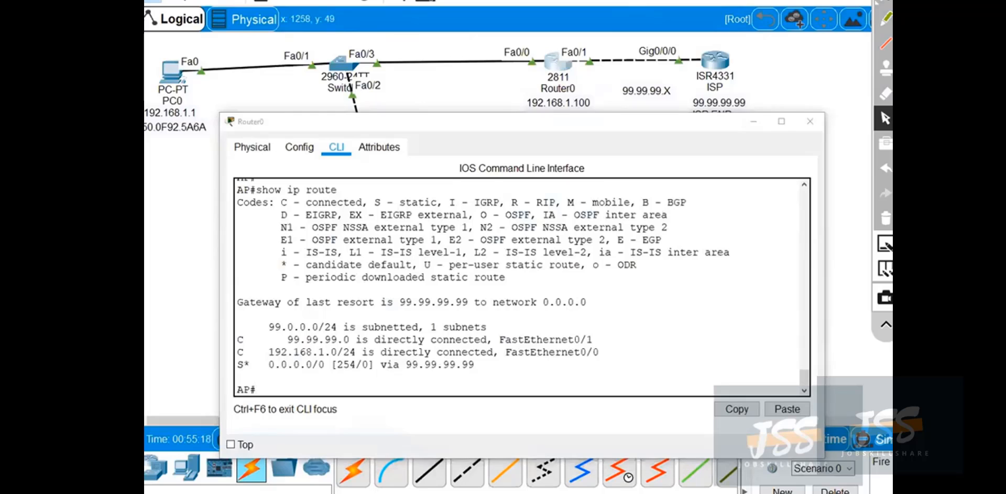
mouse_move(248, 358)
mouse_down()
mouse_move(233, 366)
mouse_move(498, 379)
mouse_move(485, 357)
mouse_move(225, 356)
mouse_up()
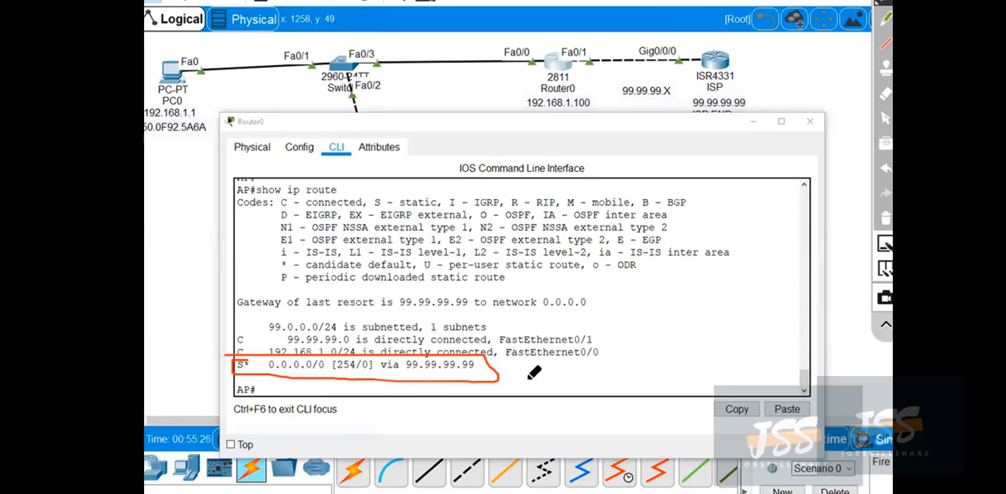
mouse_move(509, 378)
mouse_down()
mouse_move(659, 370)
mouse_move(681, 345)
mouse_move(774, 344)
mouse_up()
mouse_move(636, 331)
mouse_down()
mouse_move(659, 322)
mouse_move(686, 335)
mouse_move(702, 320)
mouse_up()
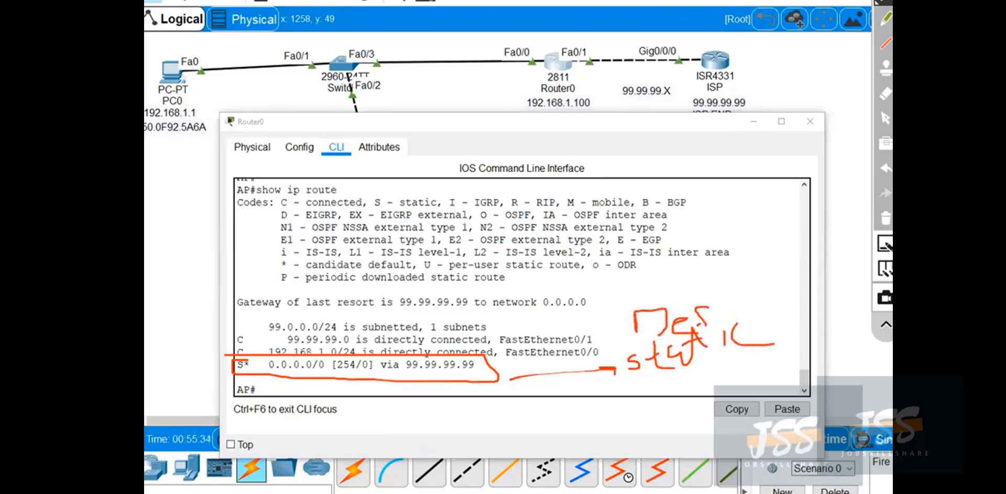
click(884, 218)
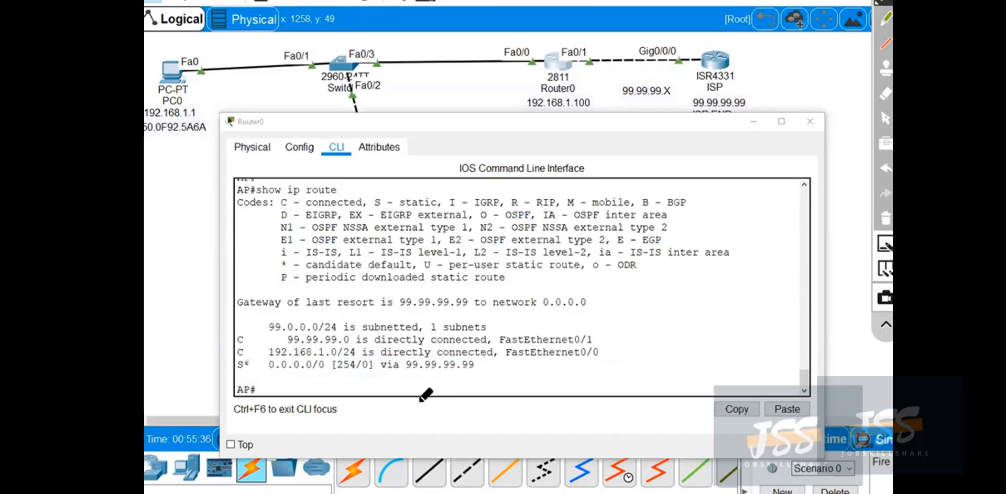
Circle the 0 in the default route's [254/0], point an arrow to a handwritten 0, and clear the pen marks.
mouse_move(371, 360)
mouse_down()
mouse_move(362, 347)
mouse_move(360, 367)
mouse_move(394, 385)
mouse_move(467, 386)
mouse_move(458, 402)
mouse_up()
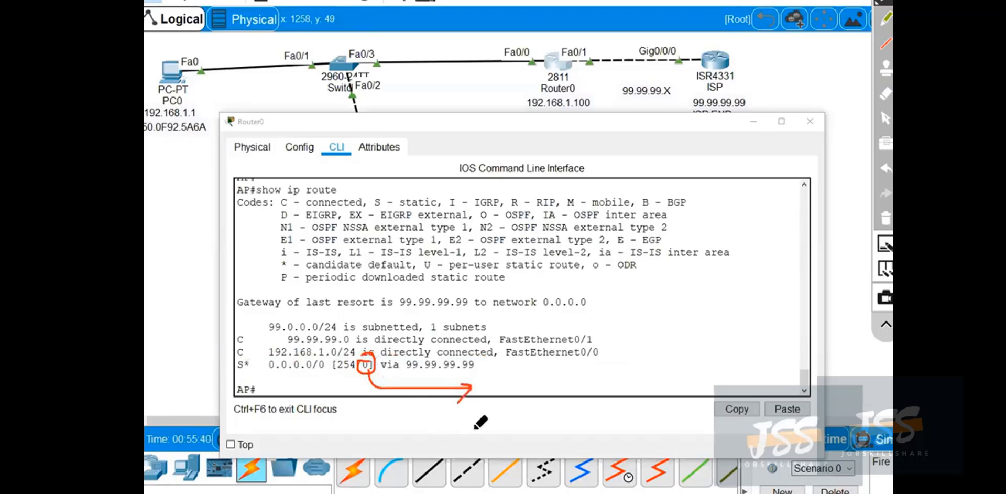
drag(499, 368, 497, 408)
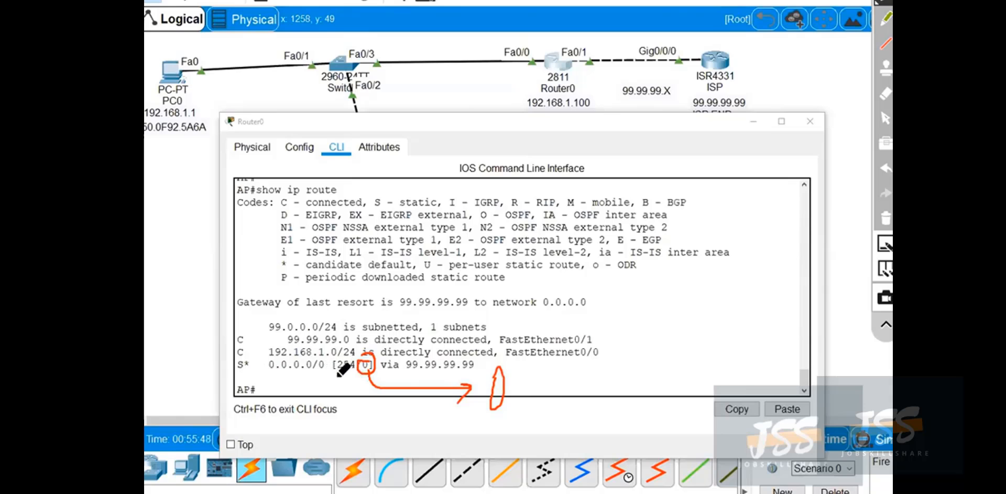
click(886, 217)
click(885, 122)
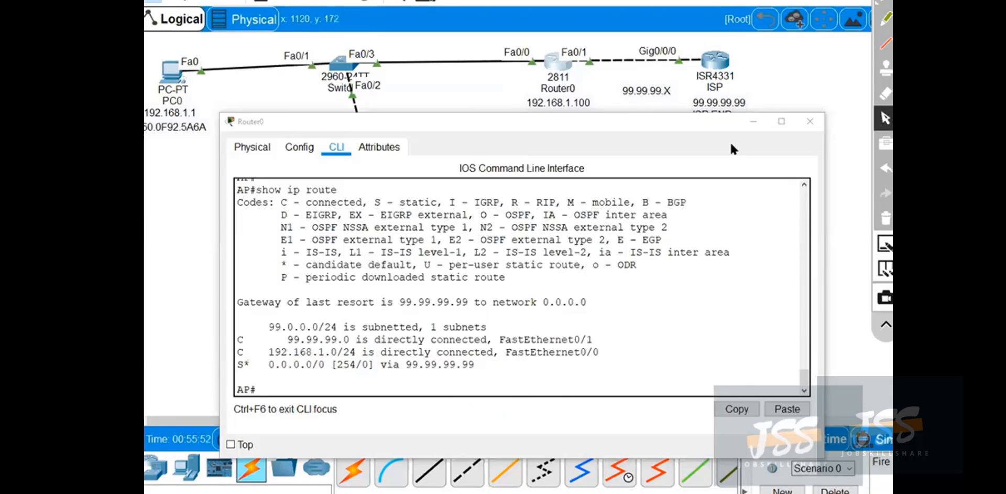